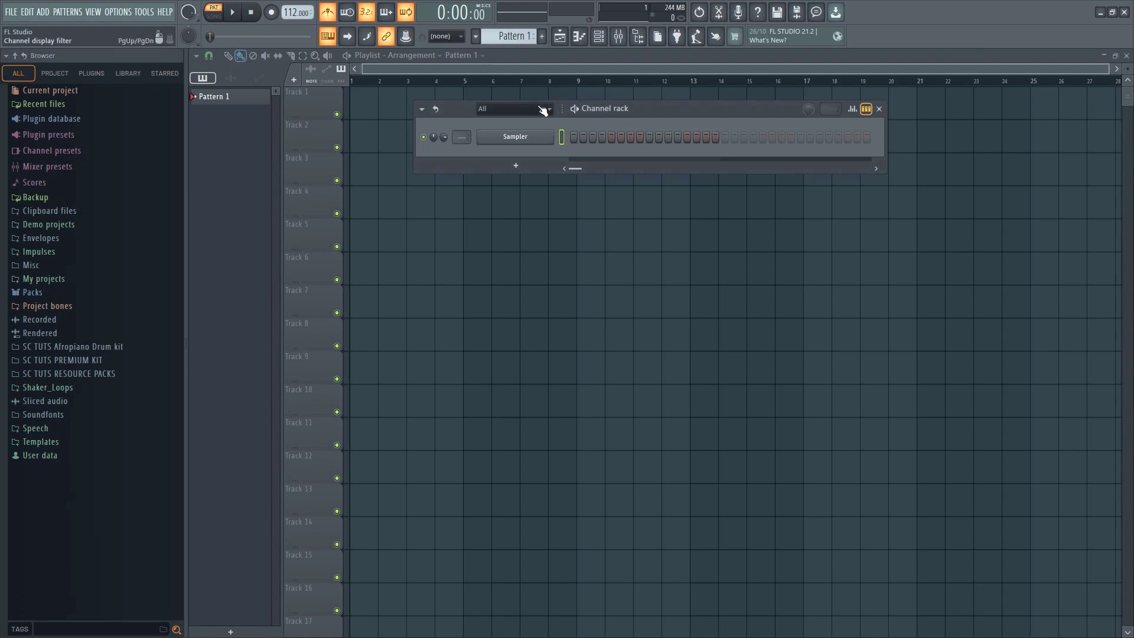
# Open the Rim Snare folder inside ONE SHOTS of the SC TUTS PREMIUM KIT sample library
pyautogui.click(522, 123)
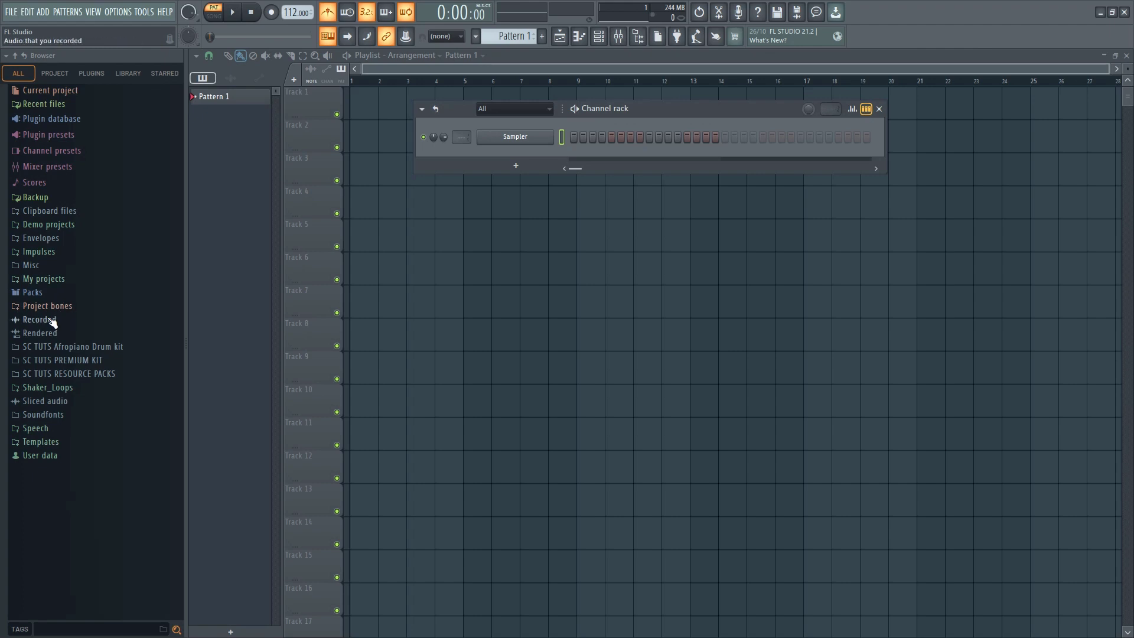
pyautogui.click(79, 363)
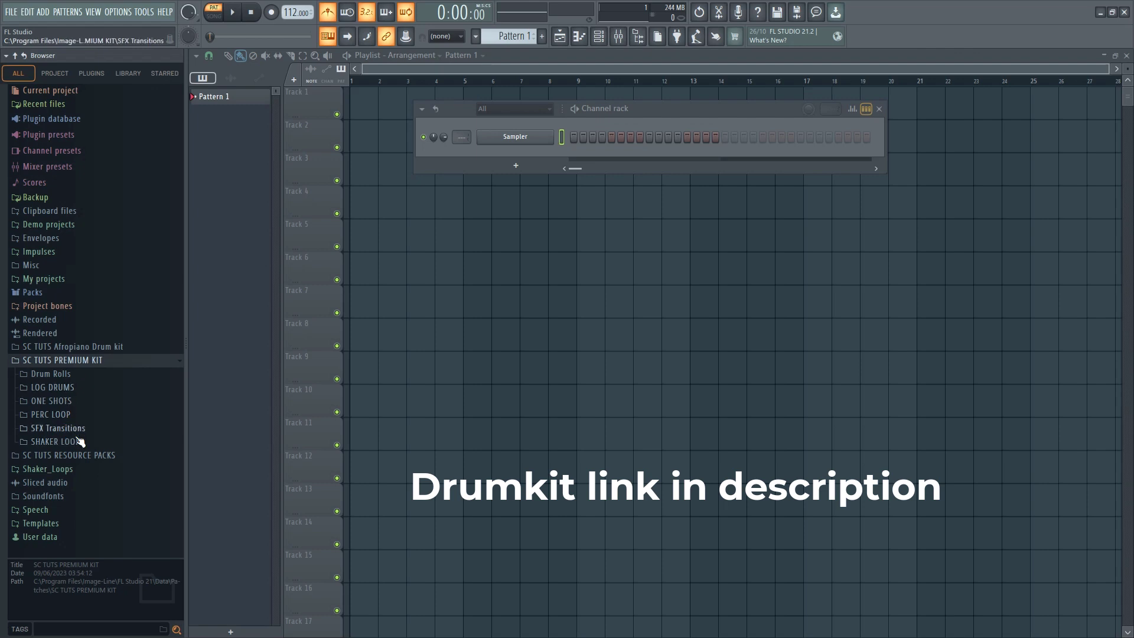
pyautogui.click(74, 402)
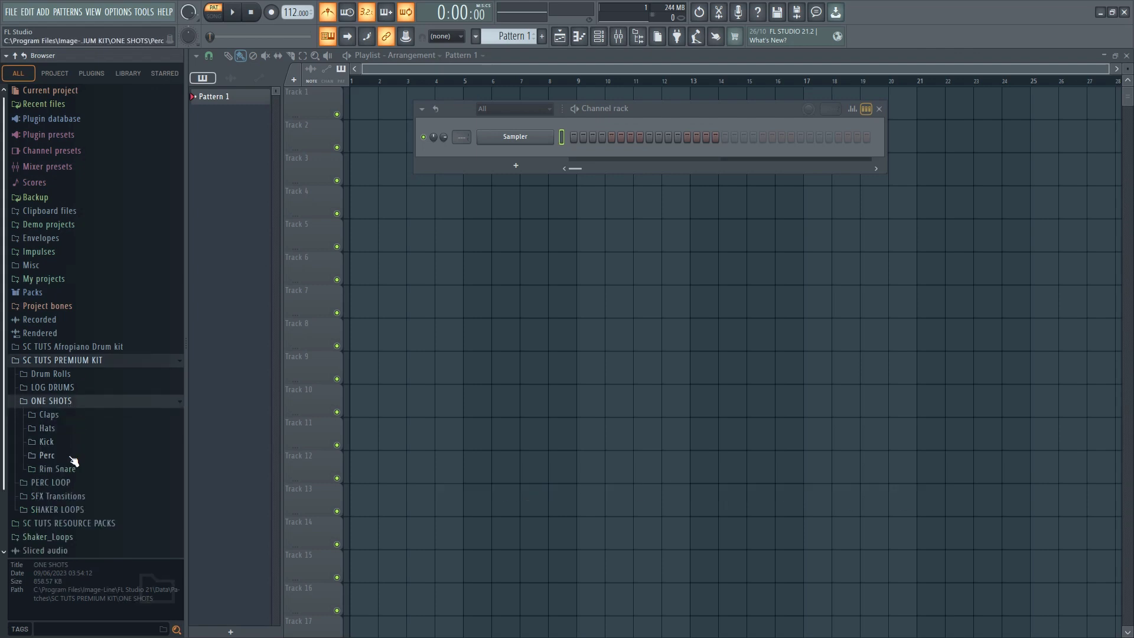
pyautogui.click(65, 471)
# Audition several rim samples and add RIM SC TUTS (11) to the channel rack as a new channel
pyautogui.click(70, 410)
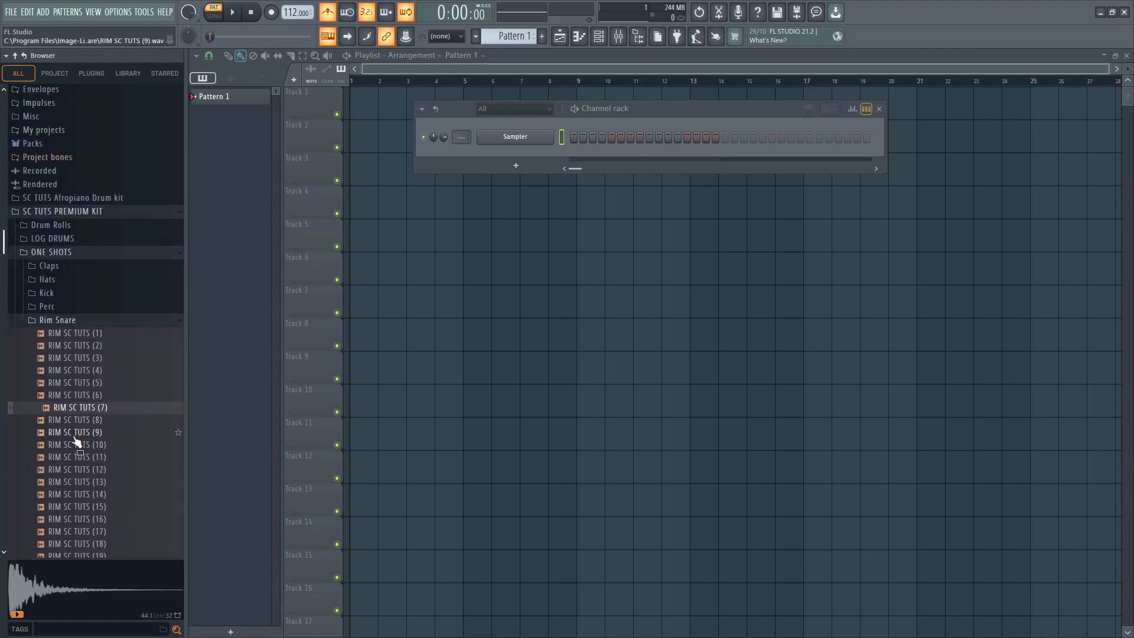
pyautogui.click(78, 458)
pyautogui.click(79, 485)
pyautogui.click(85, 461)
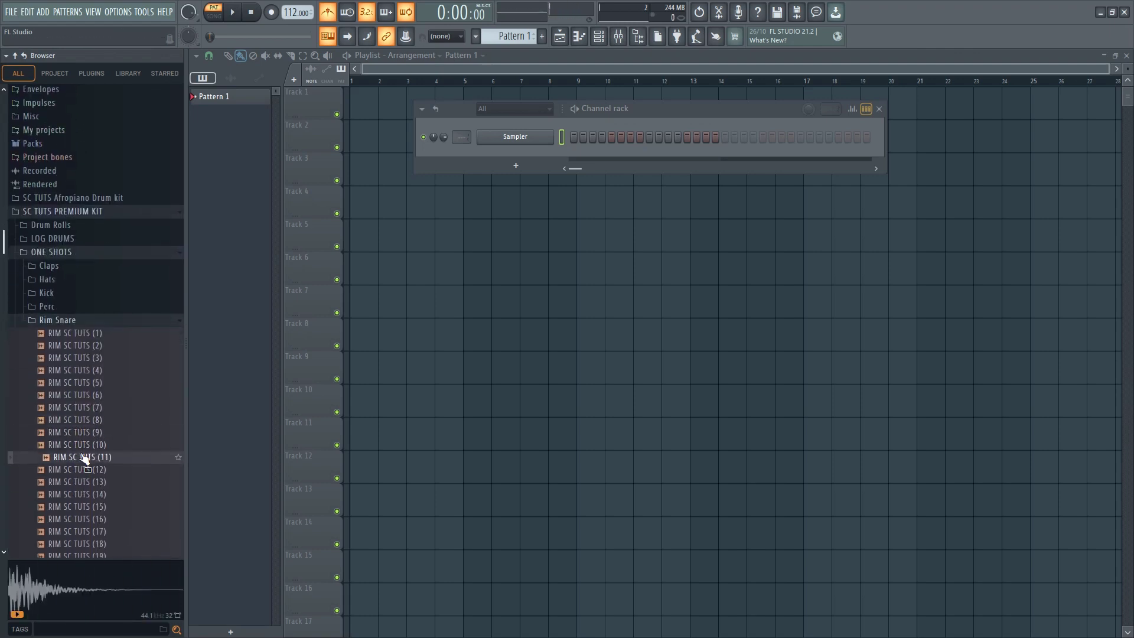
pyautogui.moveTo(83, 451); pyautogui.dragTo(565, 138)
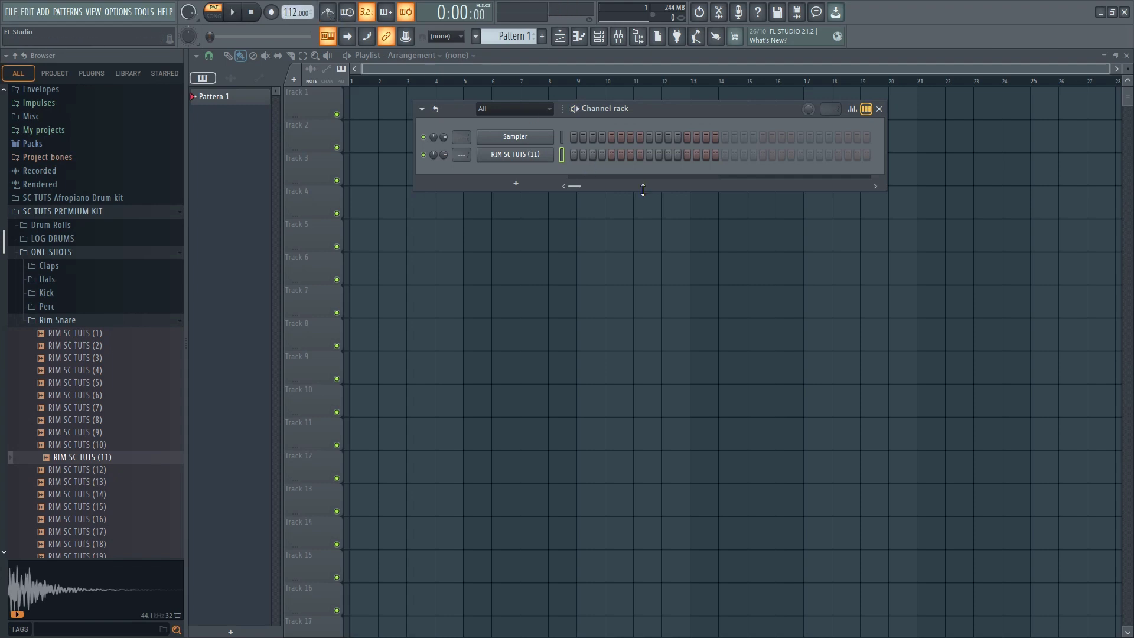
# Program RIM SC TUTS (11) hits on steps 4, 7 and 13
pyautogui.click(603, 156)
pyautogui.click(629, 155)
pyautogui.click(686, 155)
# Audition samples in the premium kit's Kick folder and add KICKS SC TUTS (21) to the channel rack
pyautogui.click(60, 297)
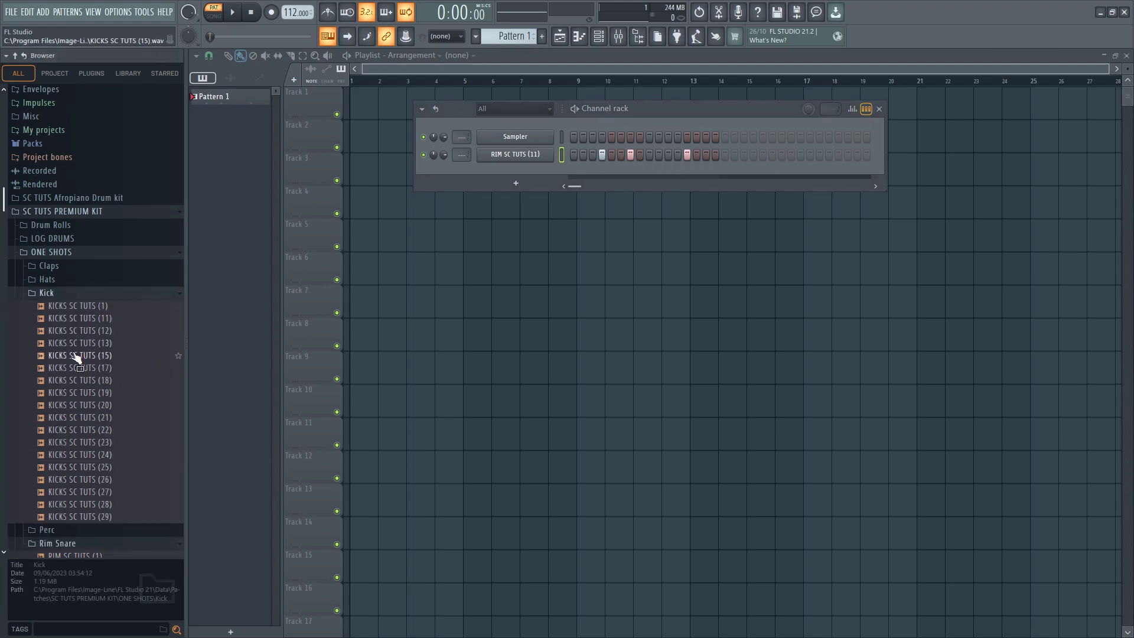
pyautogui.click(81, 355)
pyautogui.click(84, 392)
pyautogui.click(89, 429)
pyautogui.click(88, 417)
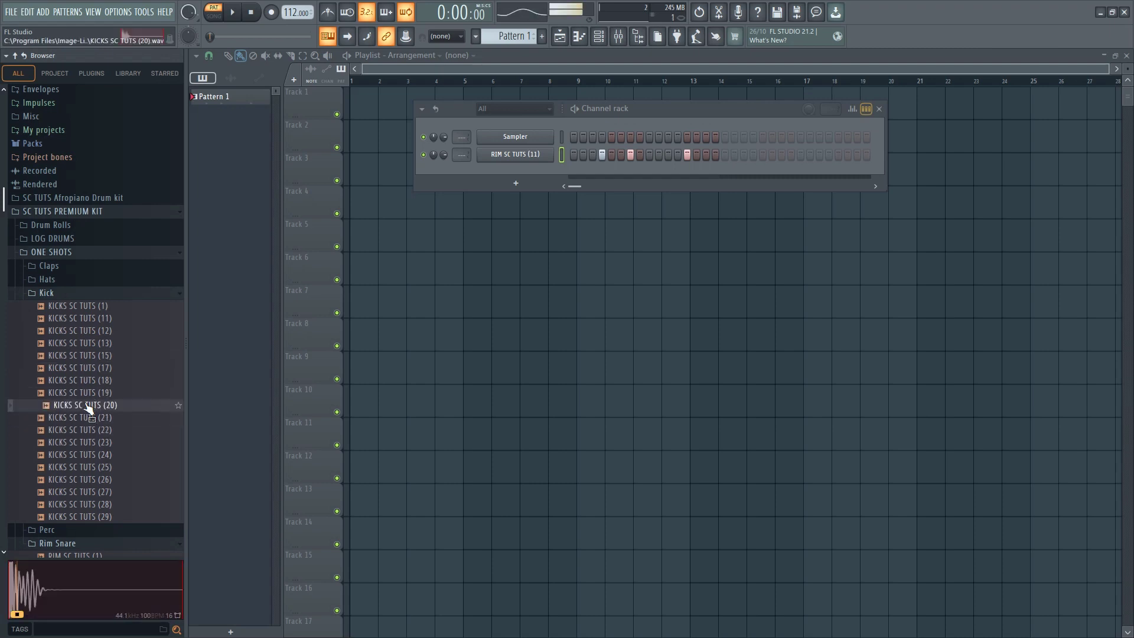
pyautogui.moveTo(535, 167); pyautogui.dragTo(535, 170)
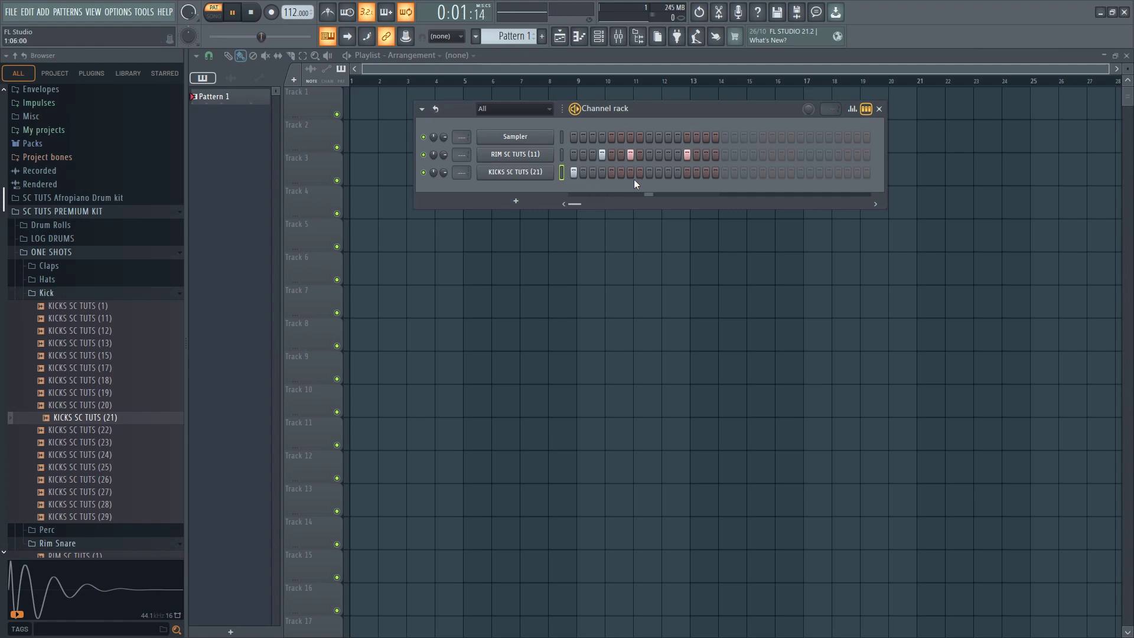
# Place kick hits on steps 1 and 11, repeat the RIM SC TUTS (11) hits on steps 20, 23 and 29, and play the pattern
pyautogui.click(666, 174)
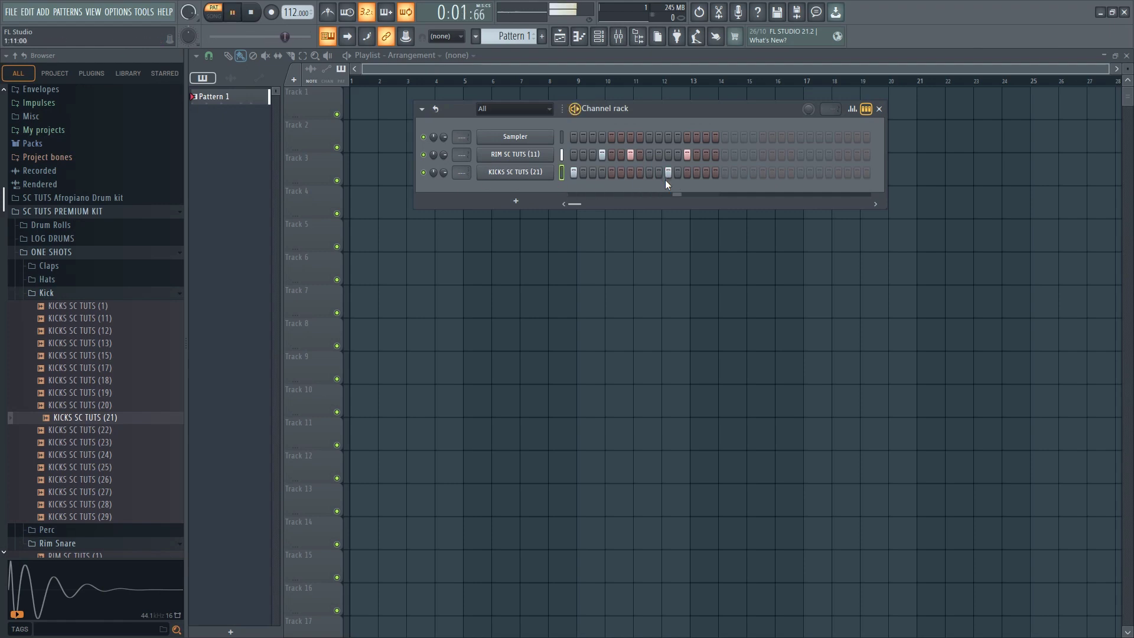
pyautogui.press('space')
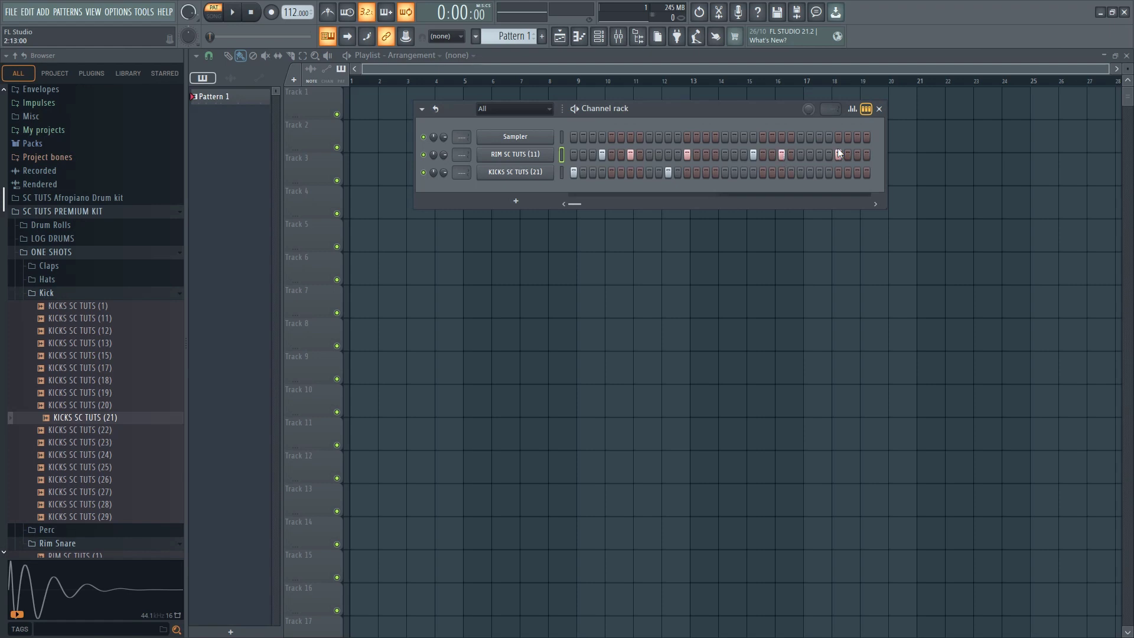
pyautogui.moveTo(763, 111); pyautogui.dragTo(739, 150)
pyautogui.press('space')
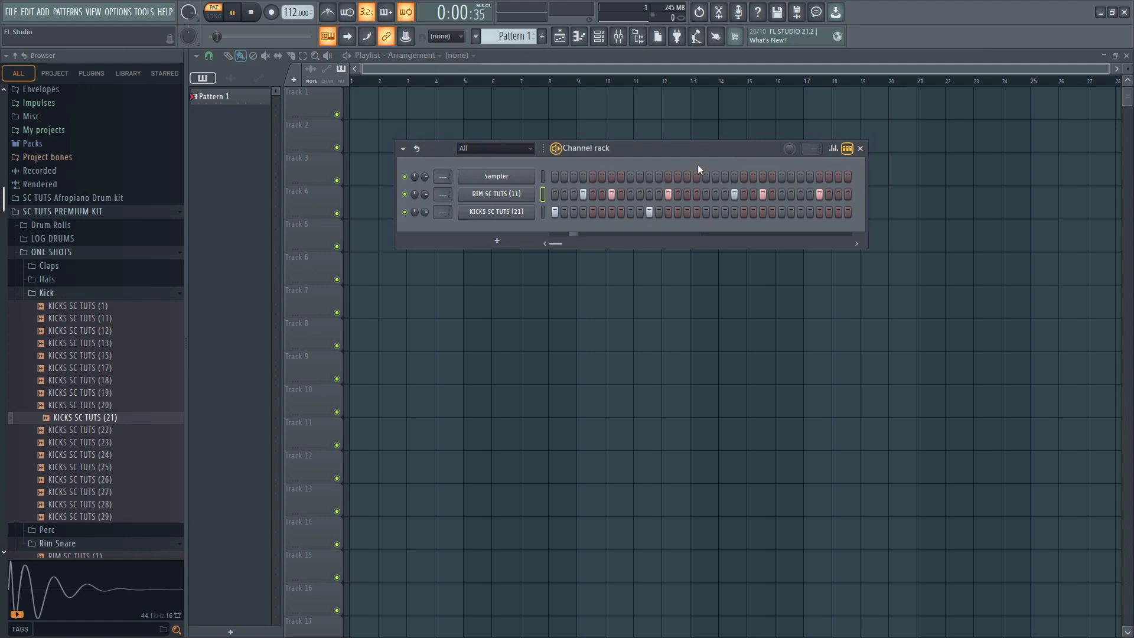
pyautogui.press('space')
# In the kick's piano roll, add C5 notes on steps 1, 9, 11 and 12 of bar 2, shortening the step 9 note to one step
pyautogui.rightClick(519, 214)
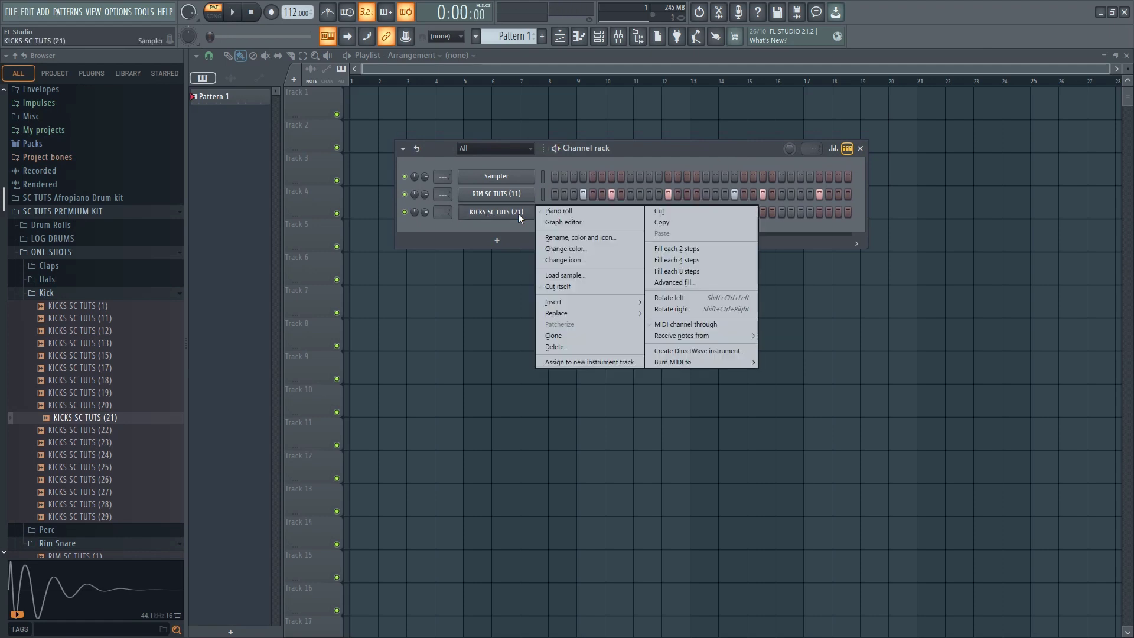
pyautogui.click(558, 211)
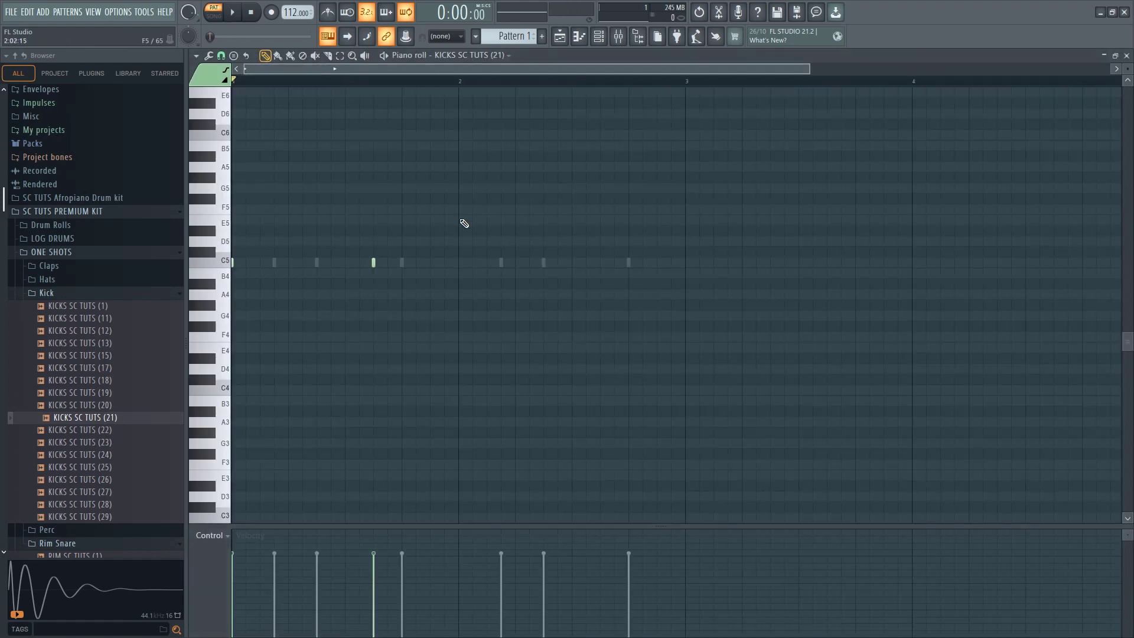
pyautogui.press('space')
pyautogui.click(464, 263)
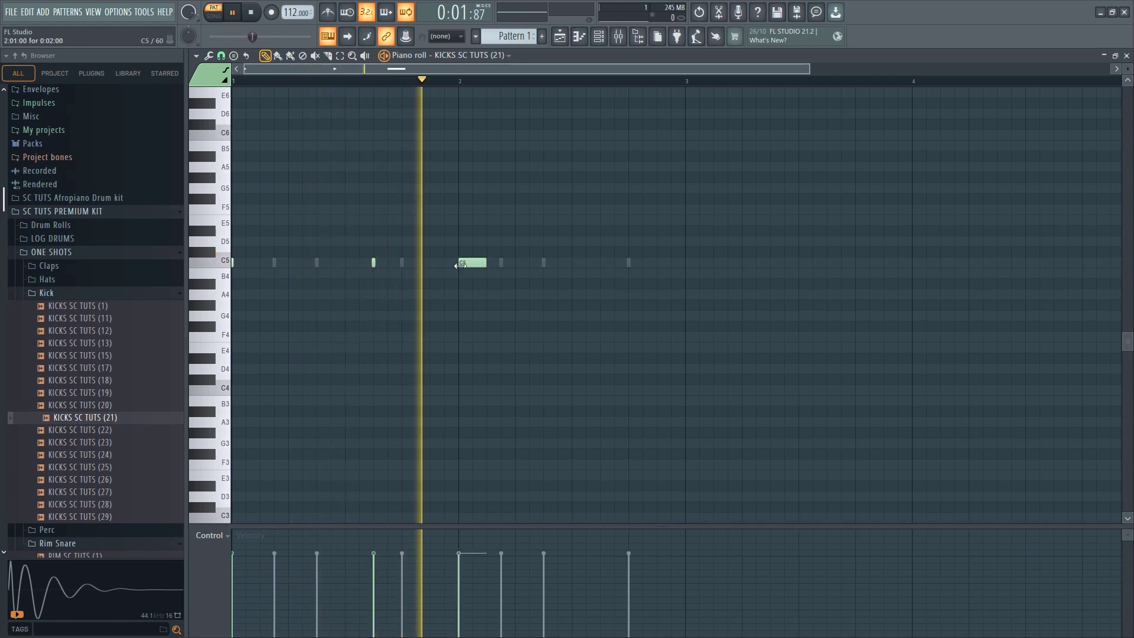
pyautogui.click(572, 262)
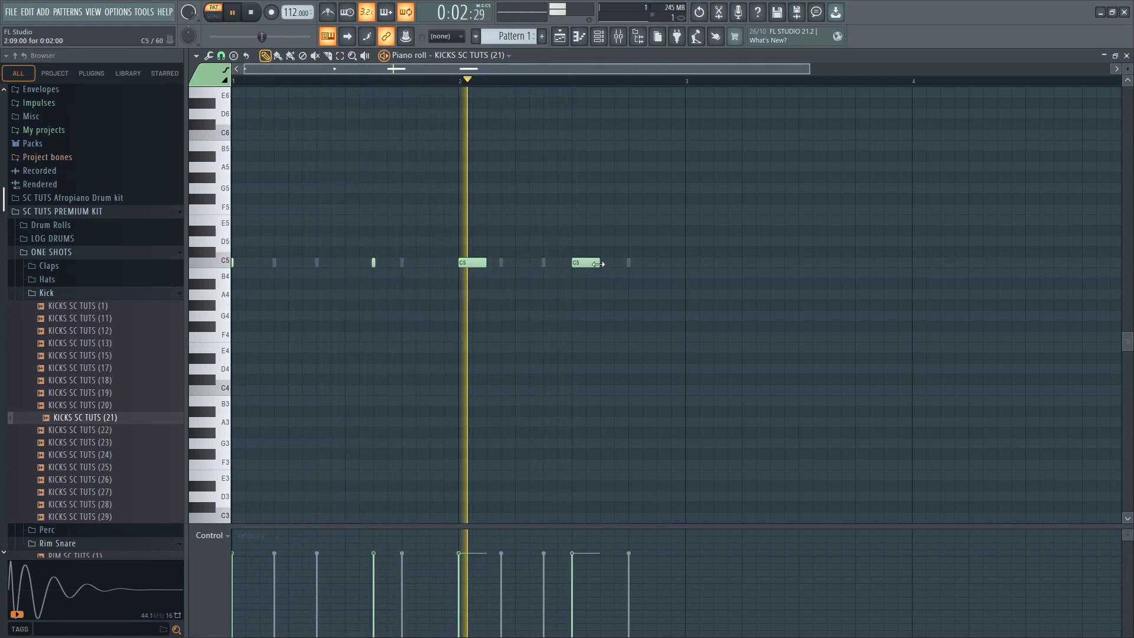
pyautogui.moveTo(598, 263); pyautogui.dragTo(581, 264)
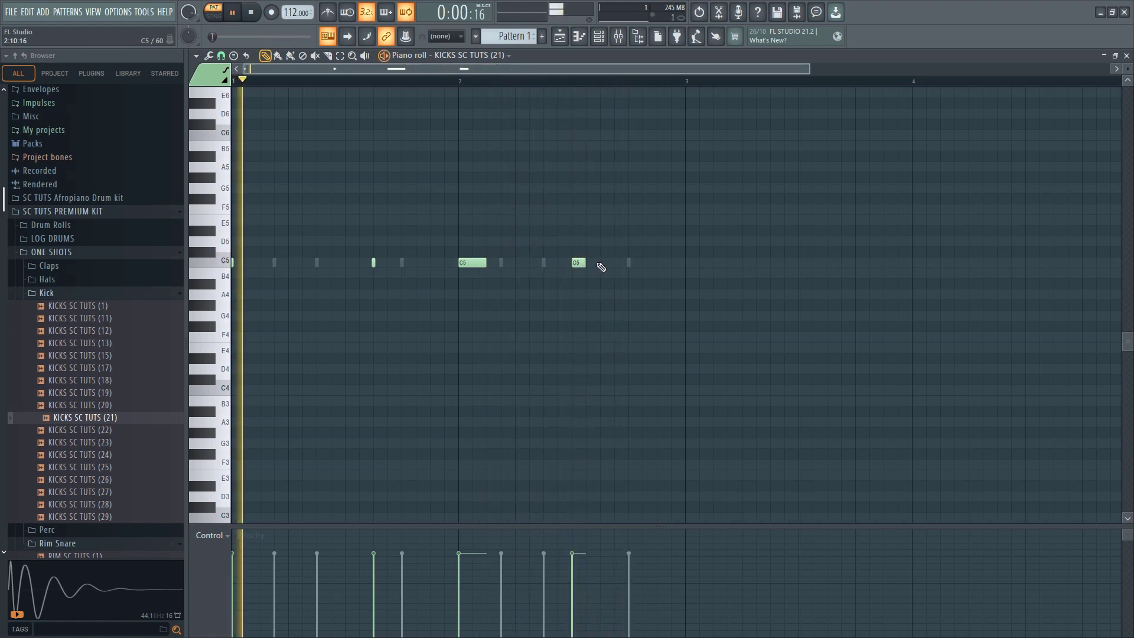
pyautogui.click(603, 263)
pyautogui.click(617, 263)
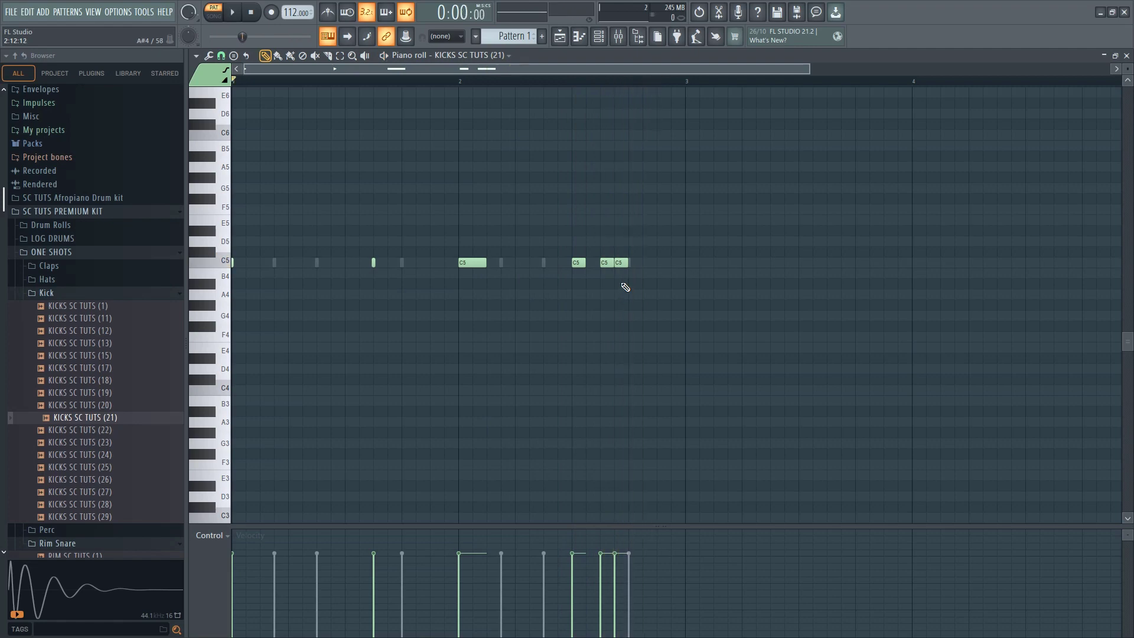
# Remove the kicks on bar 1 step 11 and bar 2 steps 9 and 12, and add C5 kicks on bar 2 steps 15 and 16
pyautogui.rightClick(602, 262)
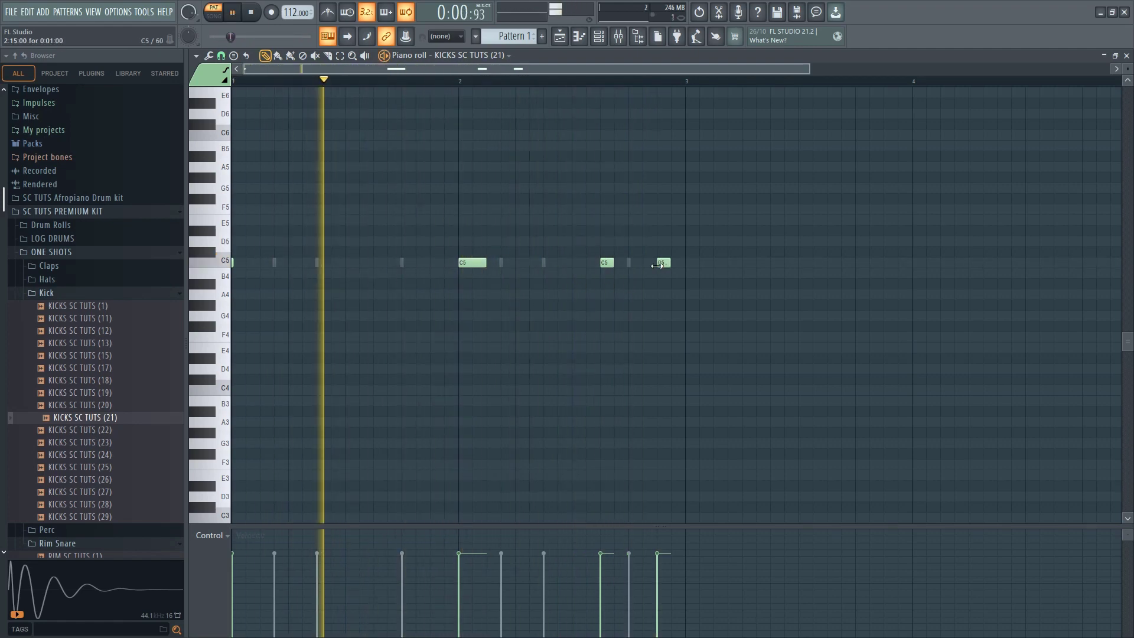
pyautogui.click(676, 263)
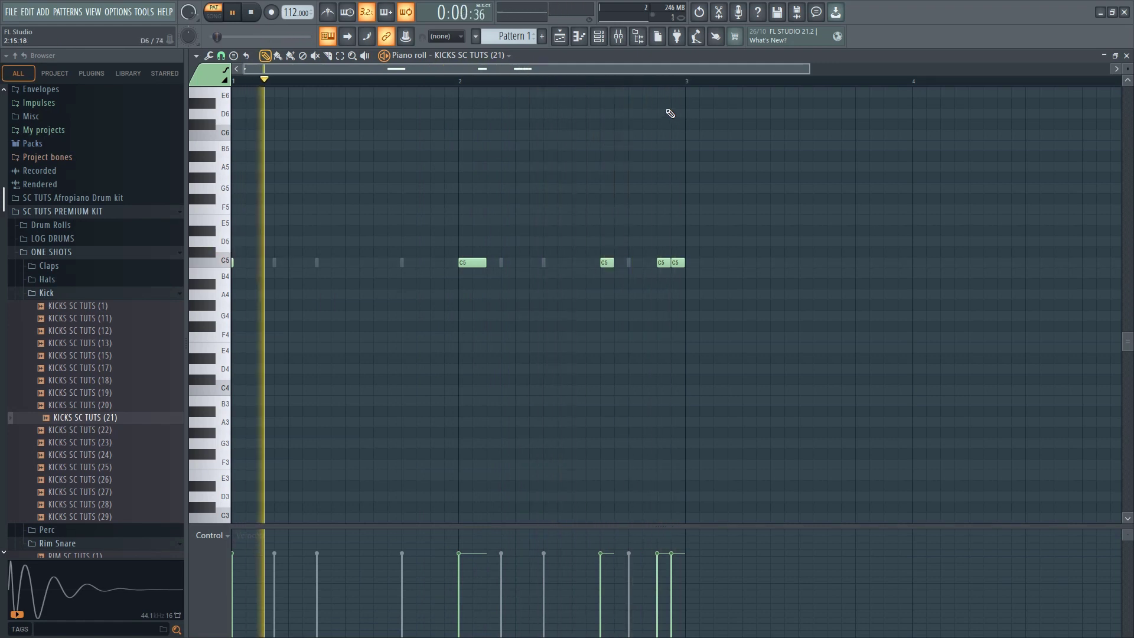
pyautogui.press('space')
# Bring back the channel rack, audition more Rim Snare samples and add RIM SC TUTS (17) as a new channel
pyautogui.click(602, 39)
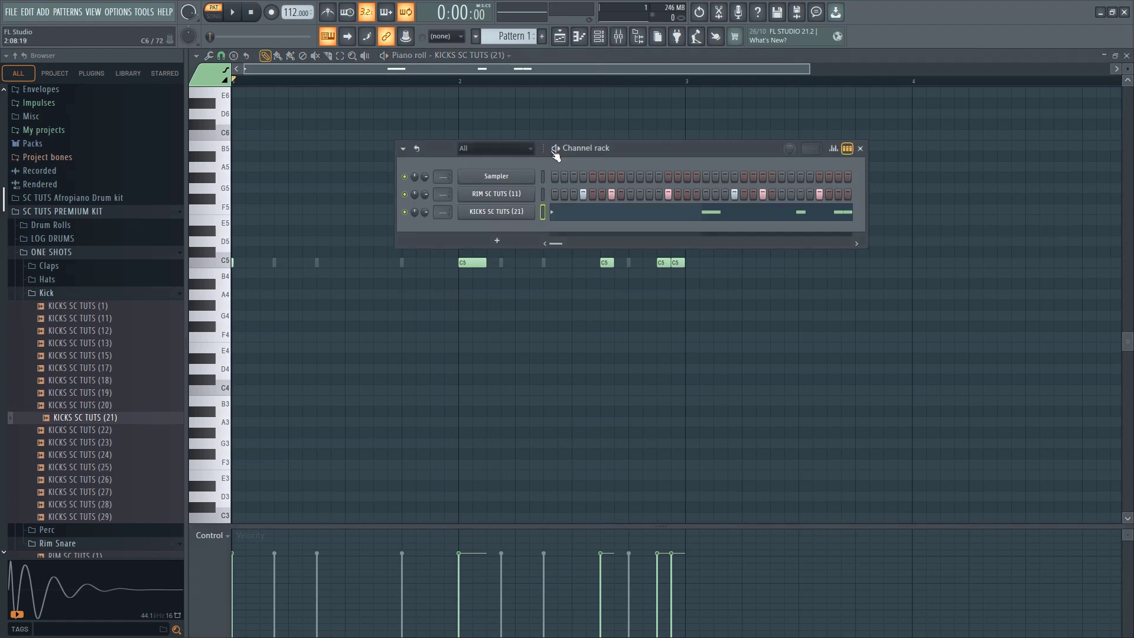
pyautogui.scroll(-8, 88, 443)
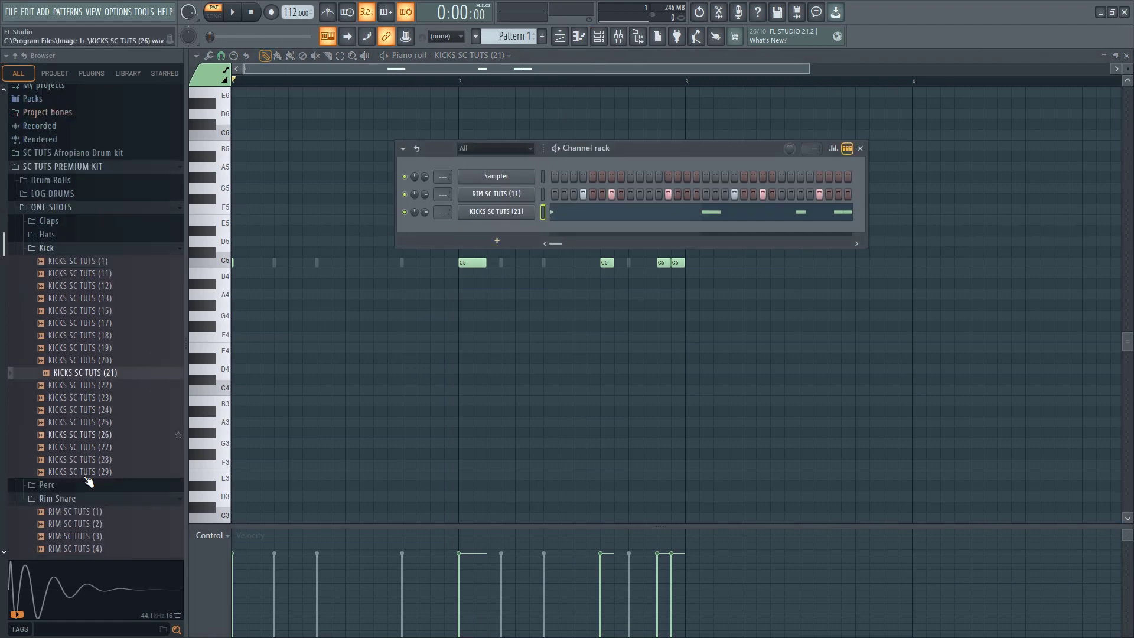
pyautogui.click(74, 369)
pyautogui.click(70, 395)
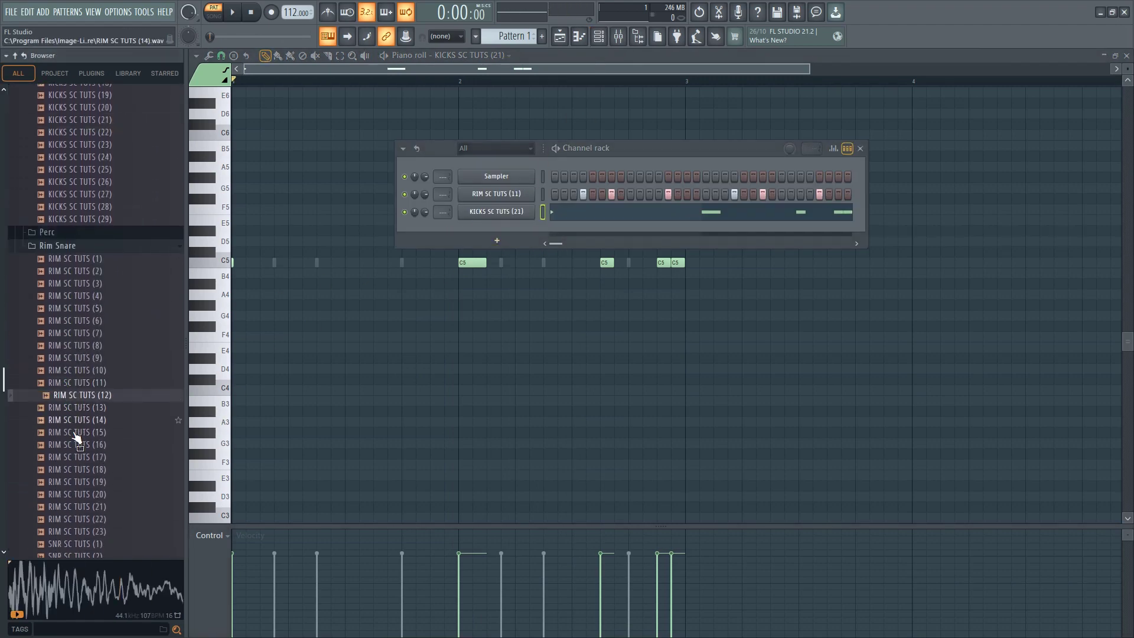
pyautogui.click(73, 432)
pyautogui.click(71, 396)
pyautogui.click(73, 432)
pyautogui.click(77, 458)
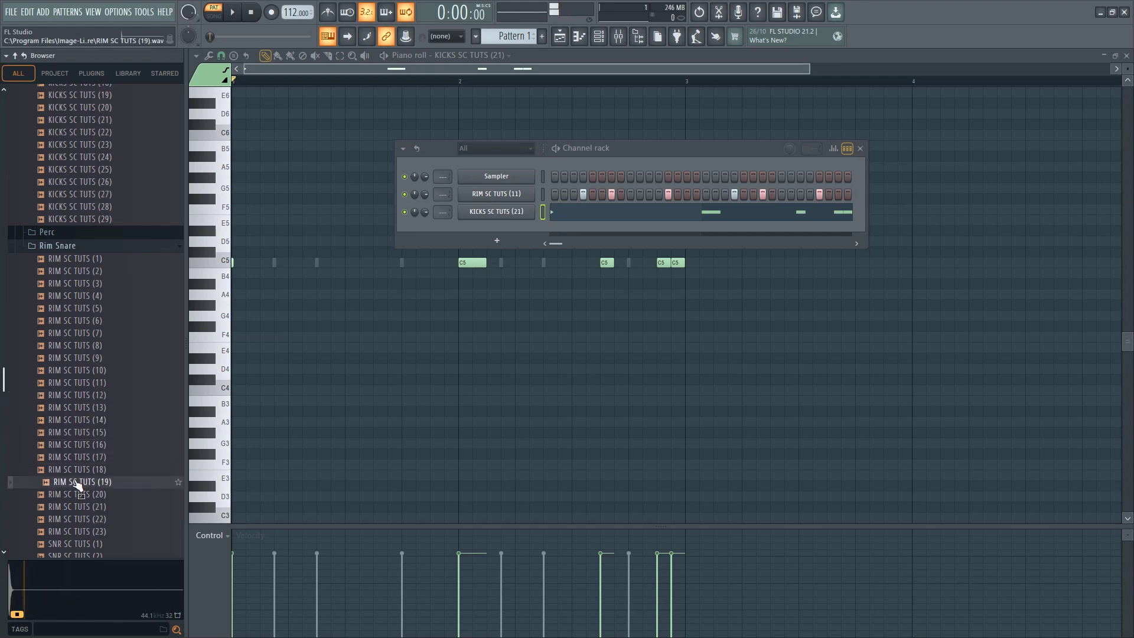
pyautogui.moveTo(503, 227); pyautogui.dragTo(503, 229)
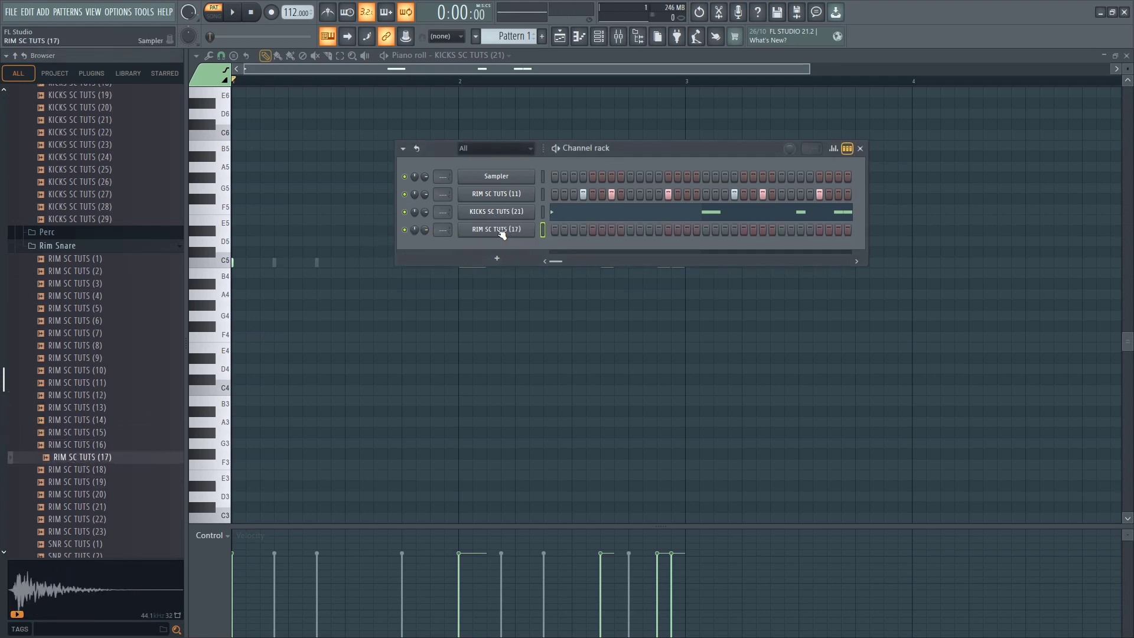
# Place a RIM SC TUTS (17) hit on step 7 and play the pattern to check it
pyautogui.click(612, 229)
pyautogui.press('space')
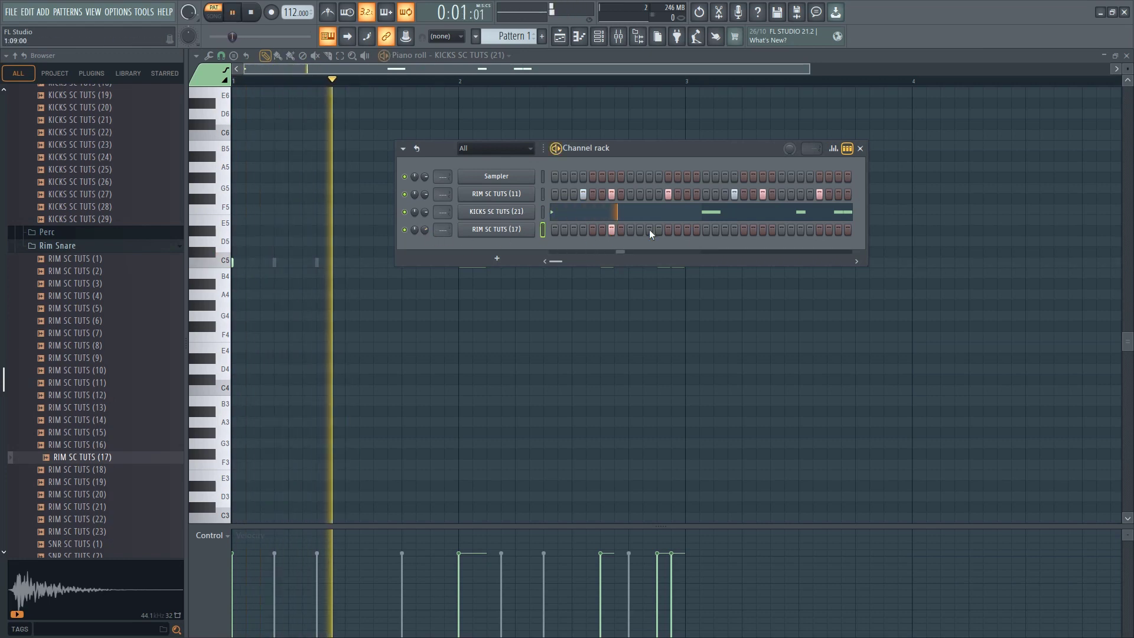
pyautogui.press('space')
pyautogui.press('space')
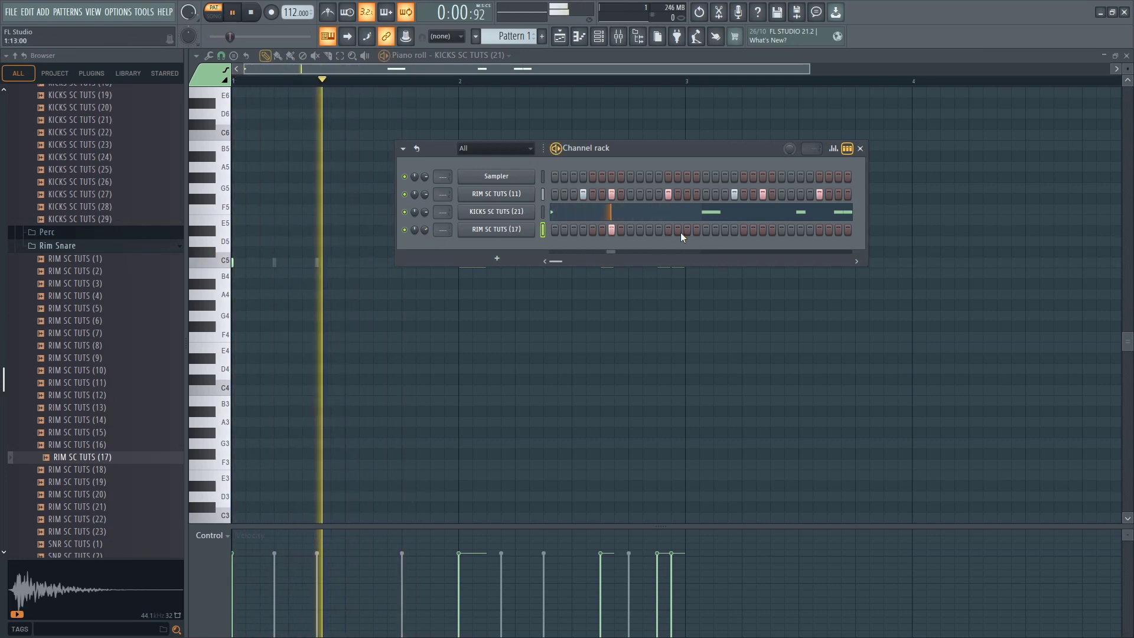
pyautogui.press('space')
# Add RIM SC TUTS (21) as a new channel with a hit on step 13, and play the pattern
pyautogui.click(66, 507)
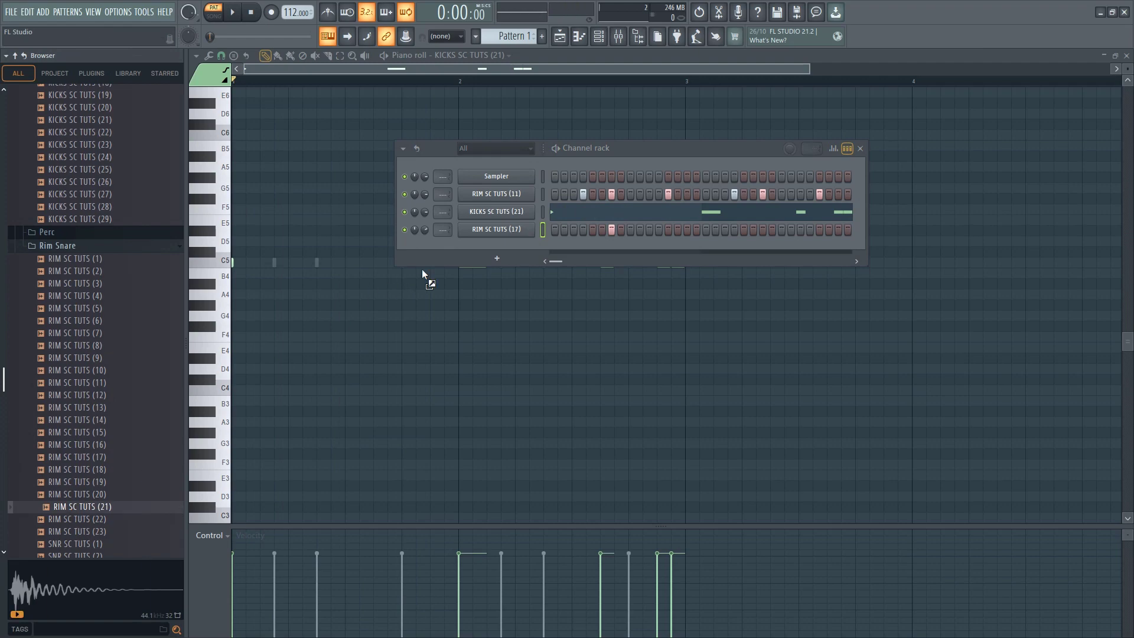
pyautogui.moveTo(473, 258); pyautogui.dragTo(659, 260)
pyautogui.click(668, 247)
pyautogui.press('space')
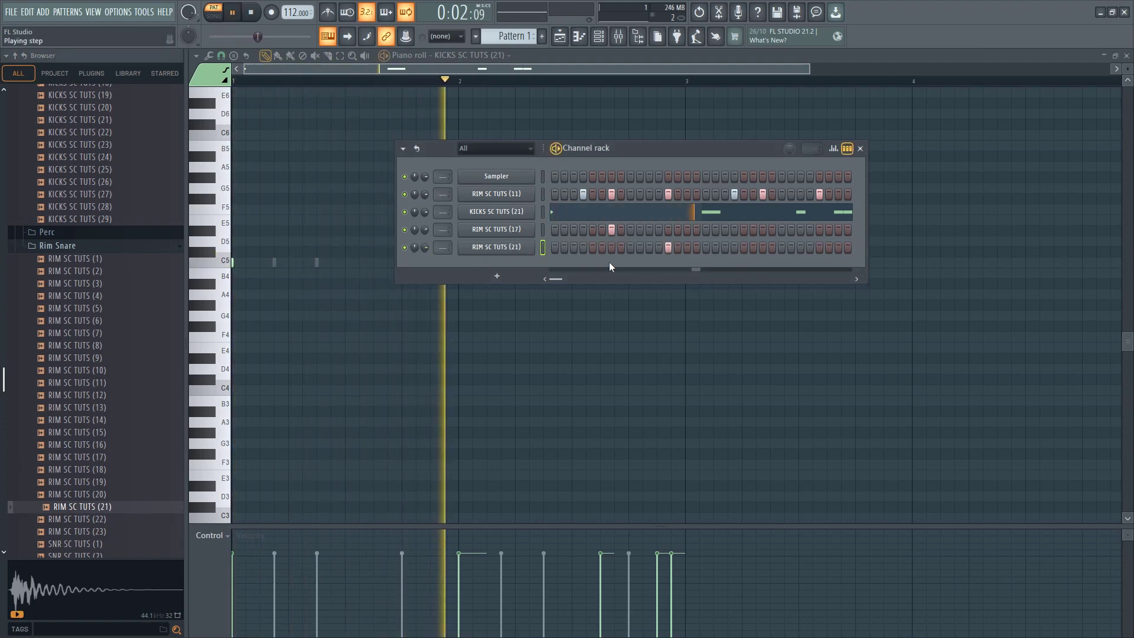
pyautogui.press('space')
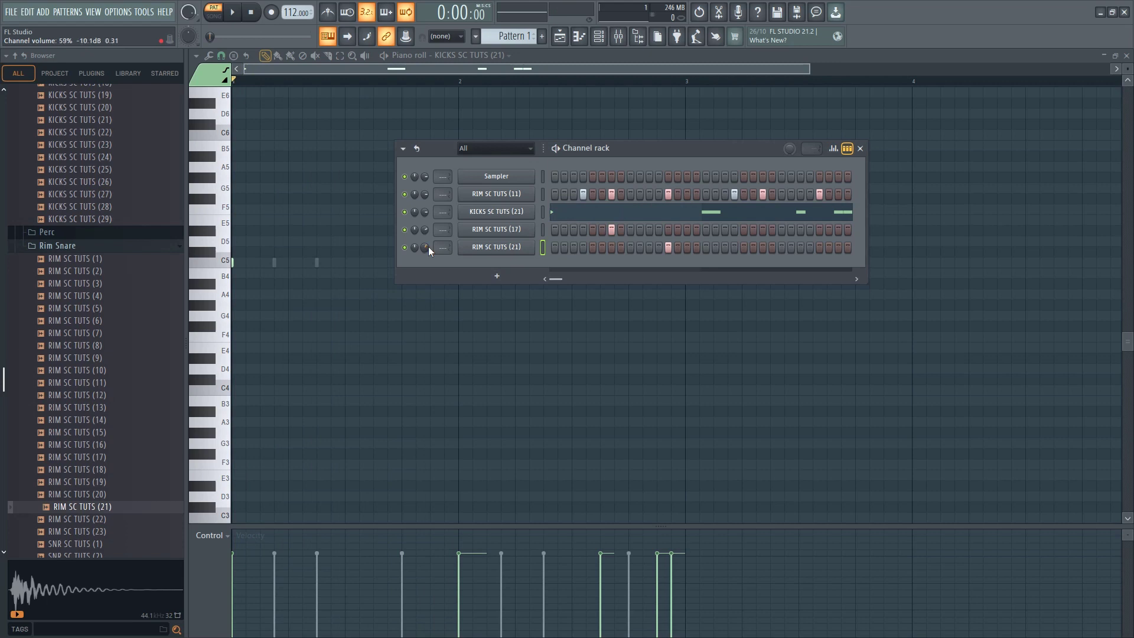
# Reposition the channel rack and add a RIM SC TUTS (21) hit on bar 2 step 7 while the pattern plays
pyautogui.moveTo(631, 155); pyautogui.dragTo(526, 204)
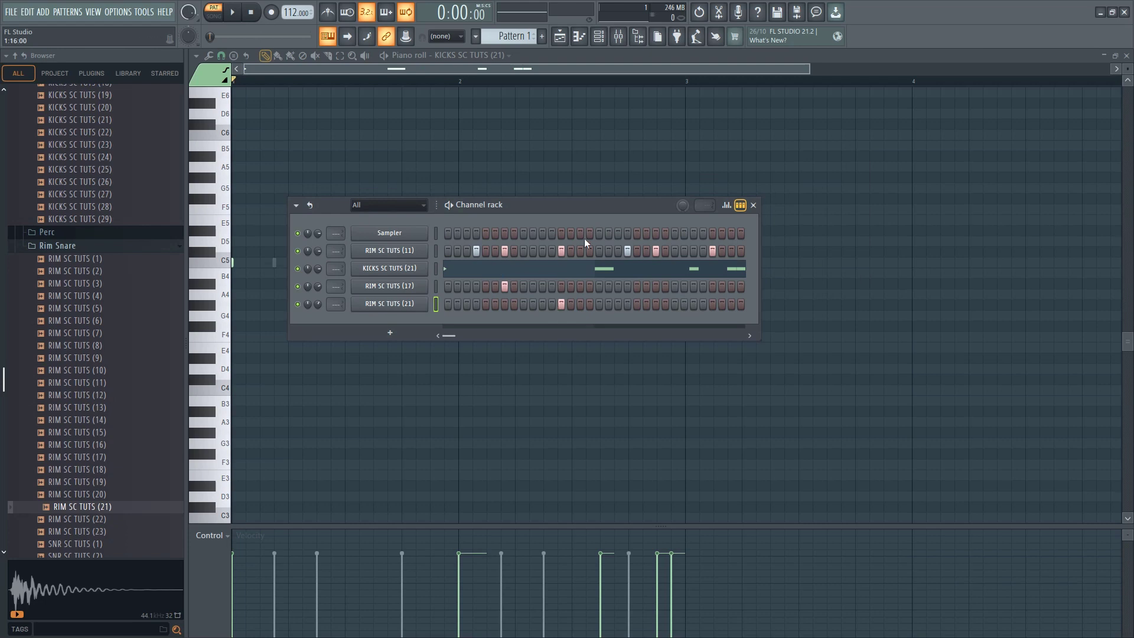
pyautogui.press('space')
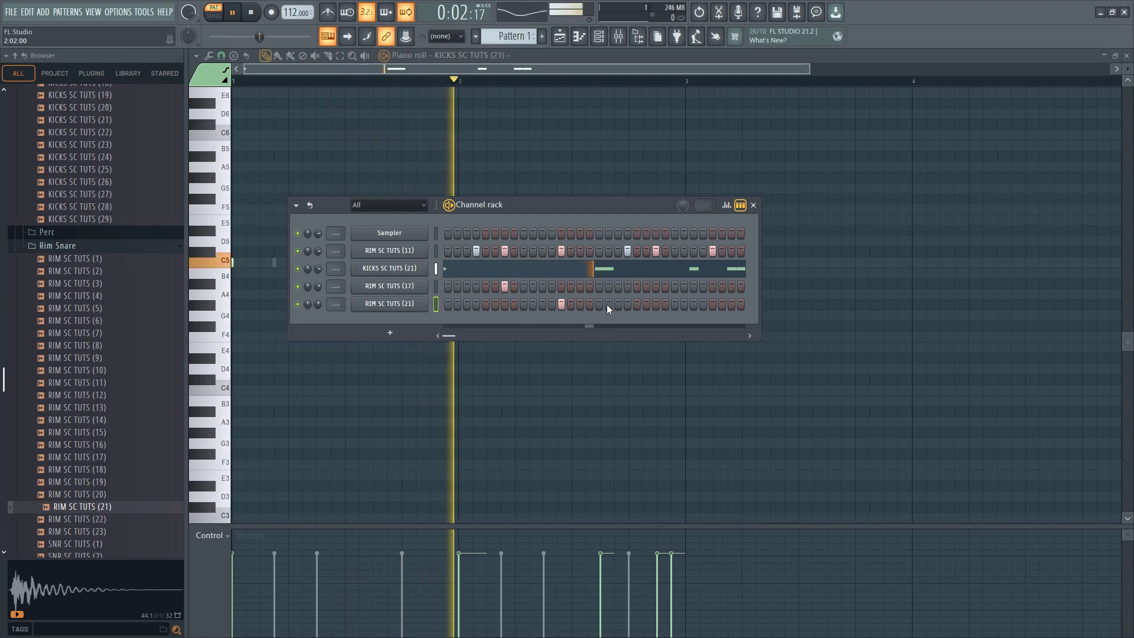
pyautogui.click(654, 307)
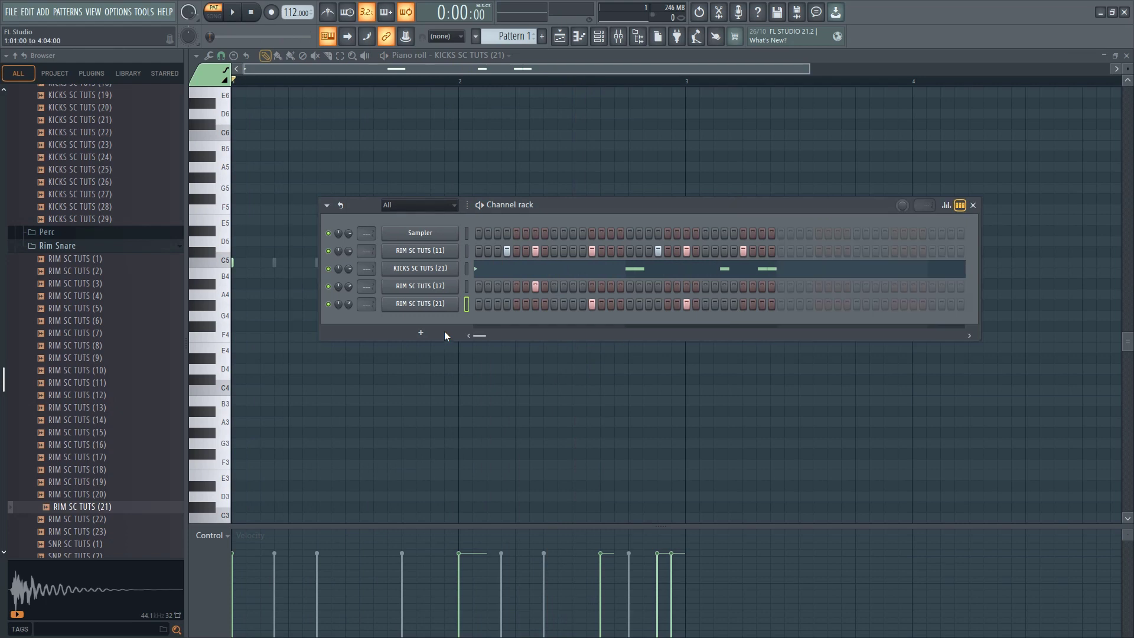
pyautogui.press('space')
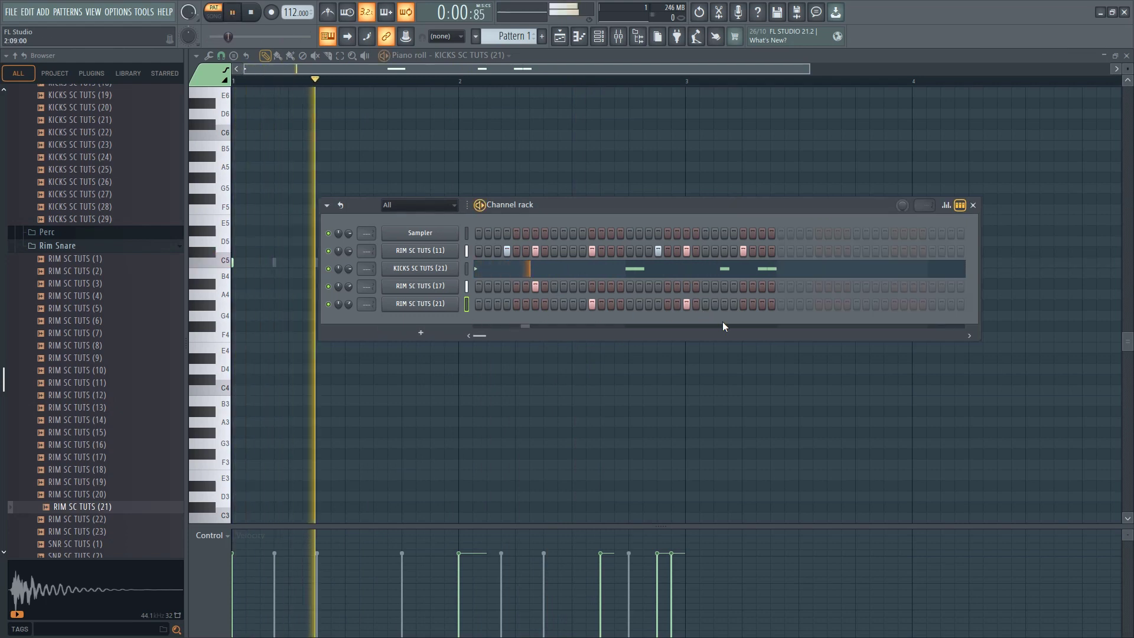
# Place a RIM SC TUTS (17) hit on bar 2 step 13 instead of RIM SC TUTS (21), and a RIM SC TUTS (21) hit on bar 2 step 11
pyautogui.click(742, 304)
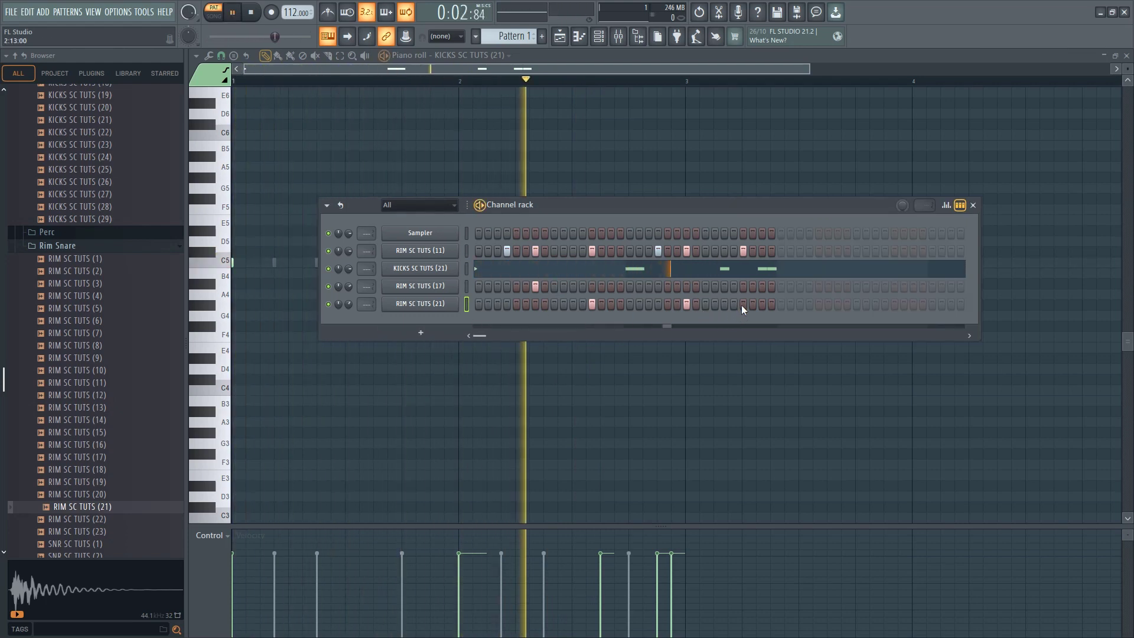
pyautogui.click(744, 305)
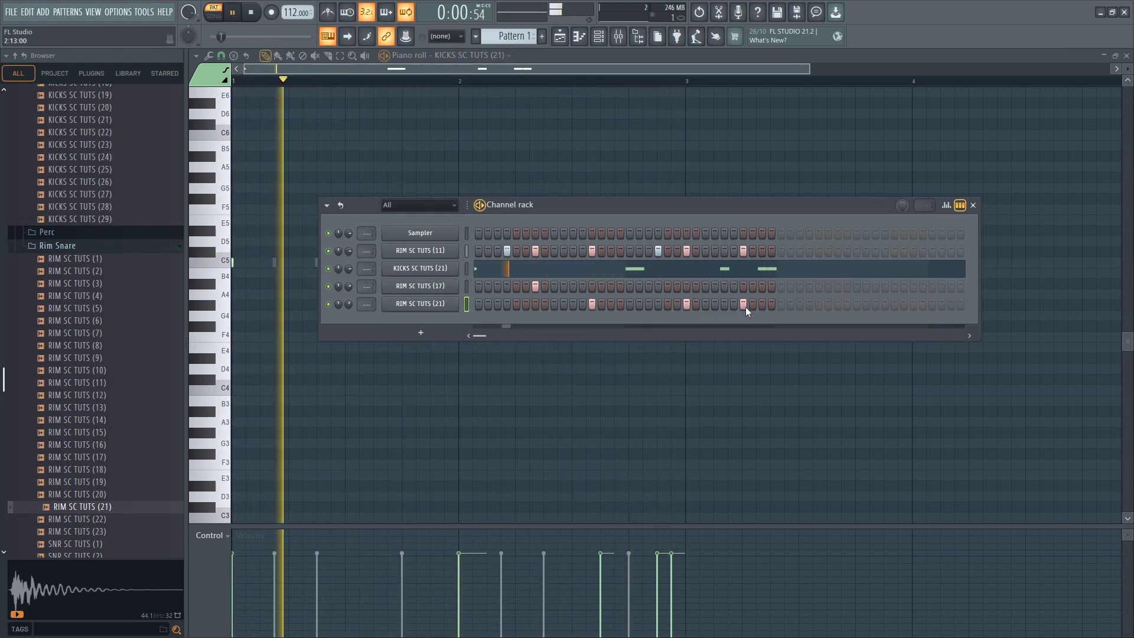
pyautogui.click(742, 287)
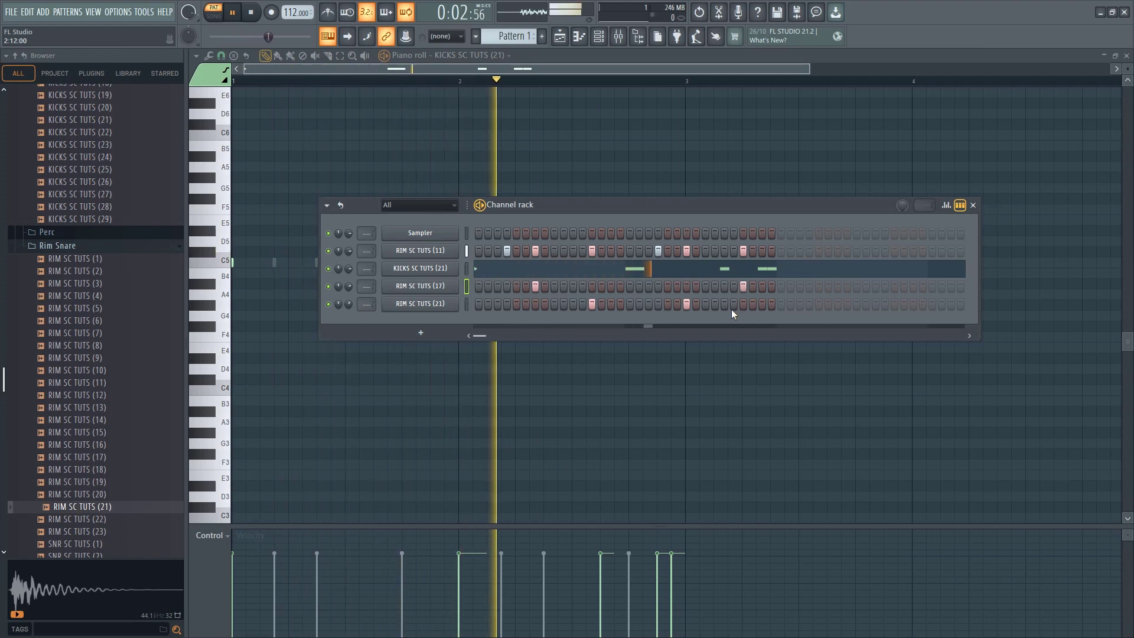
pyautogui.click(725, 305)
# Remove the kick on bar 2 step 16, set the KICKS SC TUTS (21) channel volume to 64% and play the pattern
pyautogui.press('space')
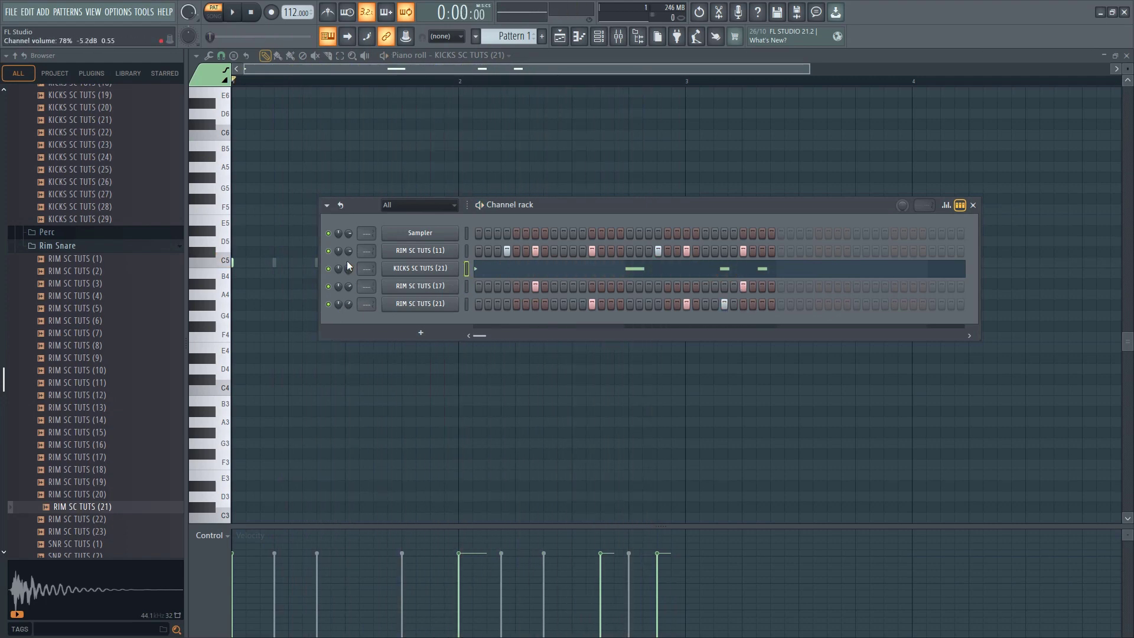
pyautogui.press('space')
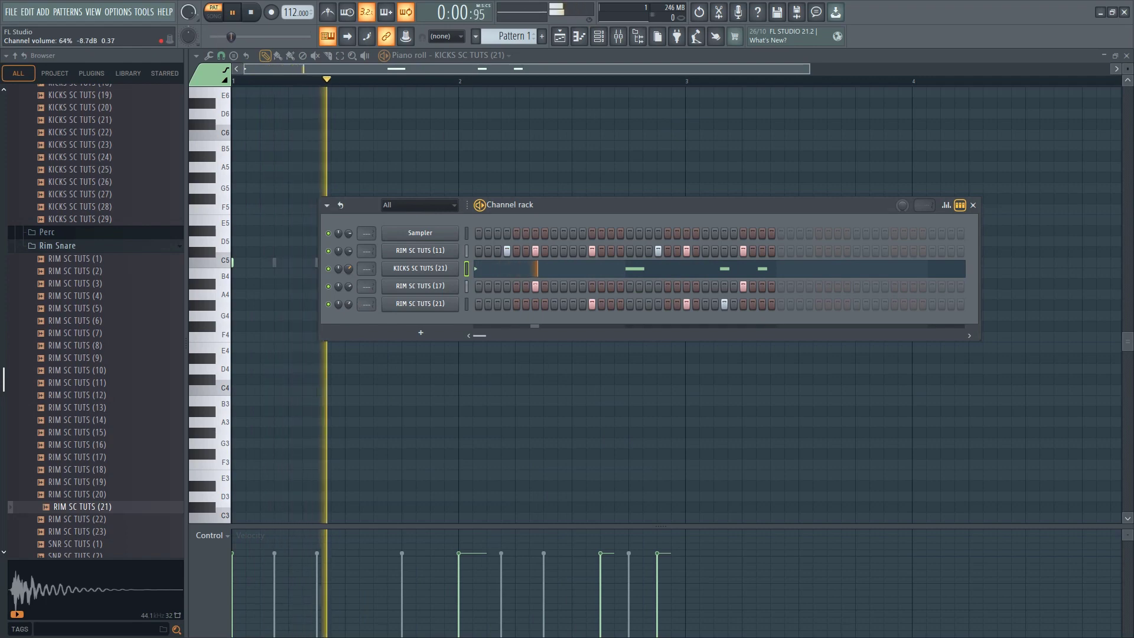
pyautogui.scroll(1, 348, 268)
pyautogui.scroll(2, 349, 267)
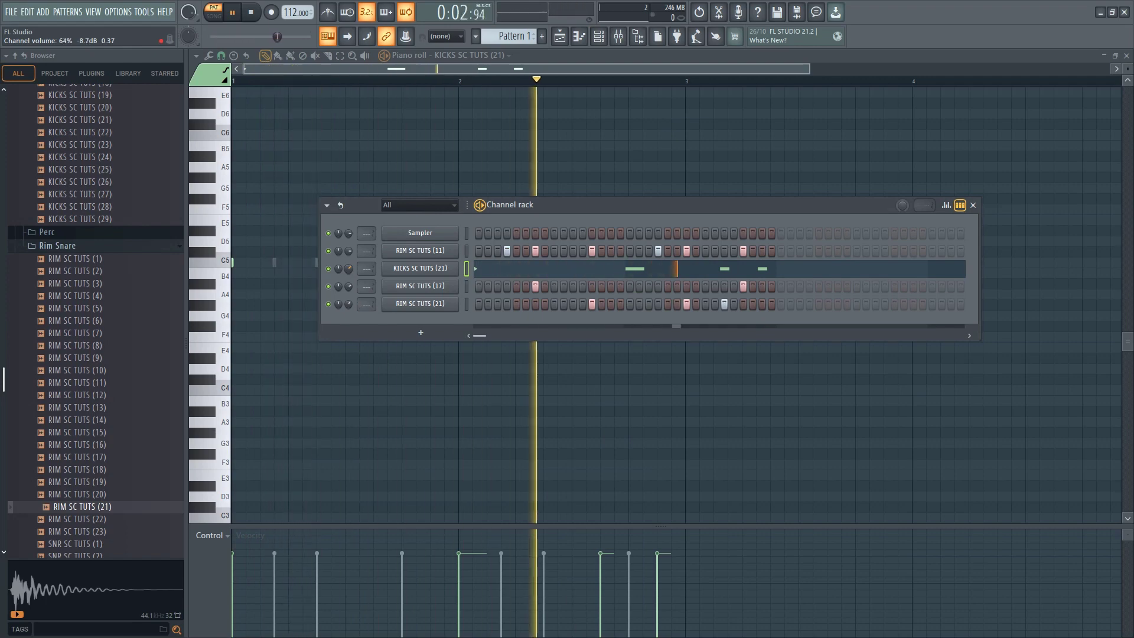
pyautogui.press('space')
# Browse past the Rim Snare samples, expand the Perc folder and audition its samples up to PERC SC TUTS (38)
pyautogui.scroll(6, 88, 354)
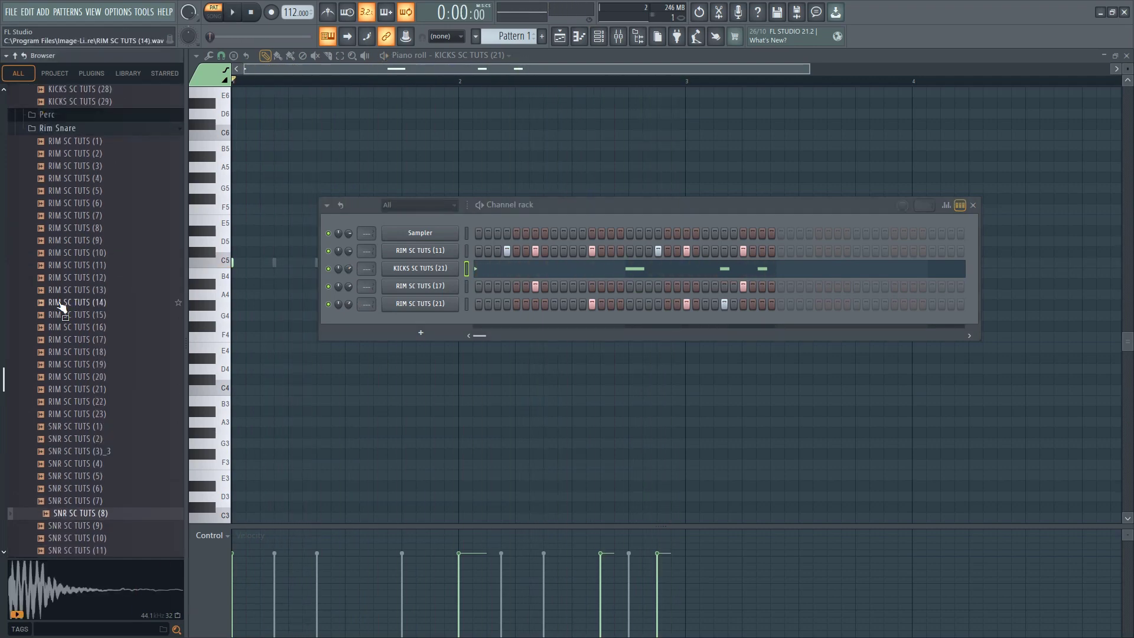
pyautogui.moveTo(65, 417); pyautogui.dragTo(63, 437)
pyautogui.click(52, 458)
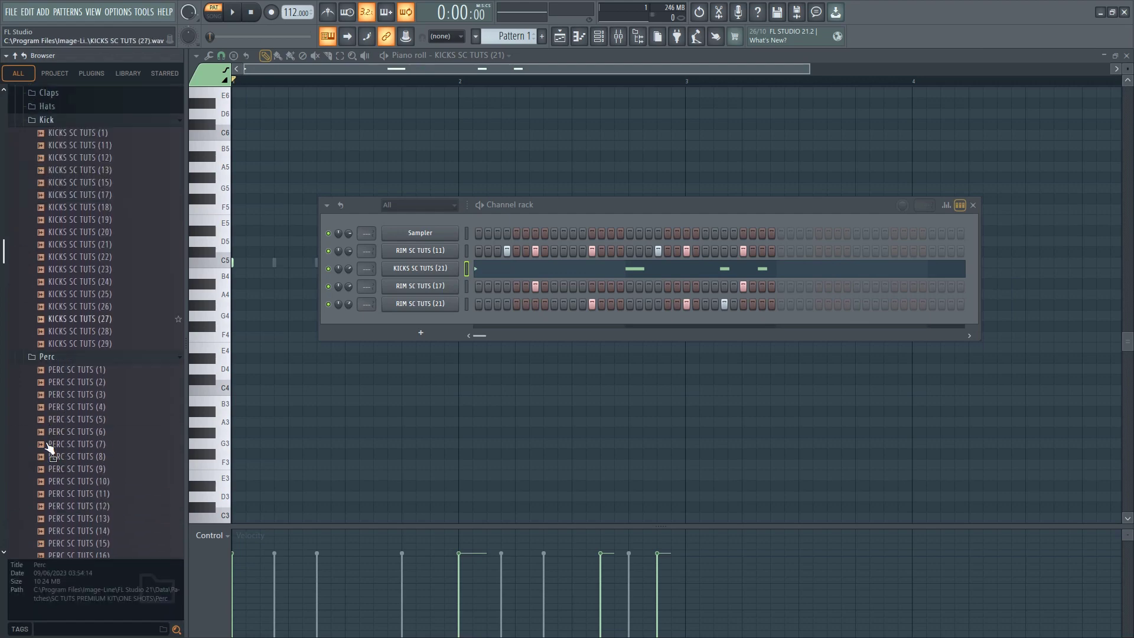
pyautogui.click(59, 359)
pyautogui.click(67, 407)
pyautogui.click(75, 458)
pyautogui.scroll(-4, 78, 422)
pyautogui.click(79, 410)
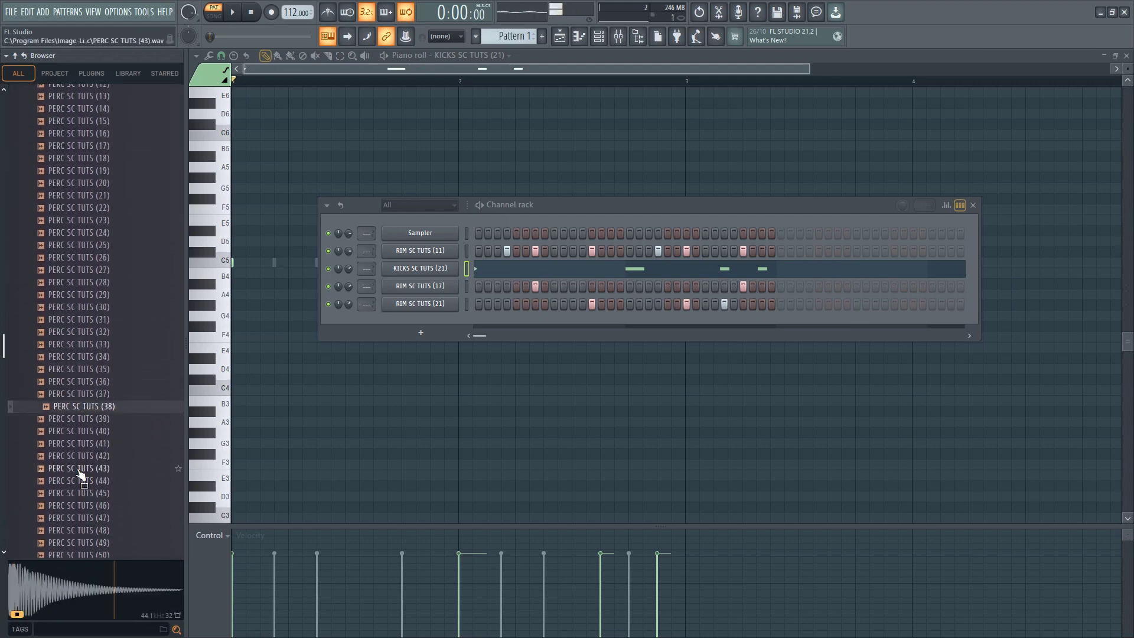
# Audition the last samples of the Perc folder and add PERC SC TUTS (47) as a new channel
pyautogui.click(78, 471)
pyautogui.scroll(-2, 76, 461)
pyautogui.click(77, 432)
pyautogui.click(80, 407)
pyautogui.click(83, 394)
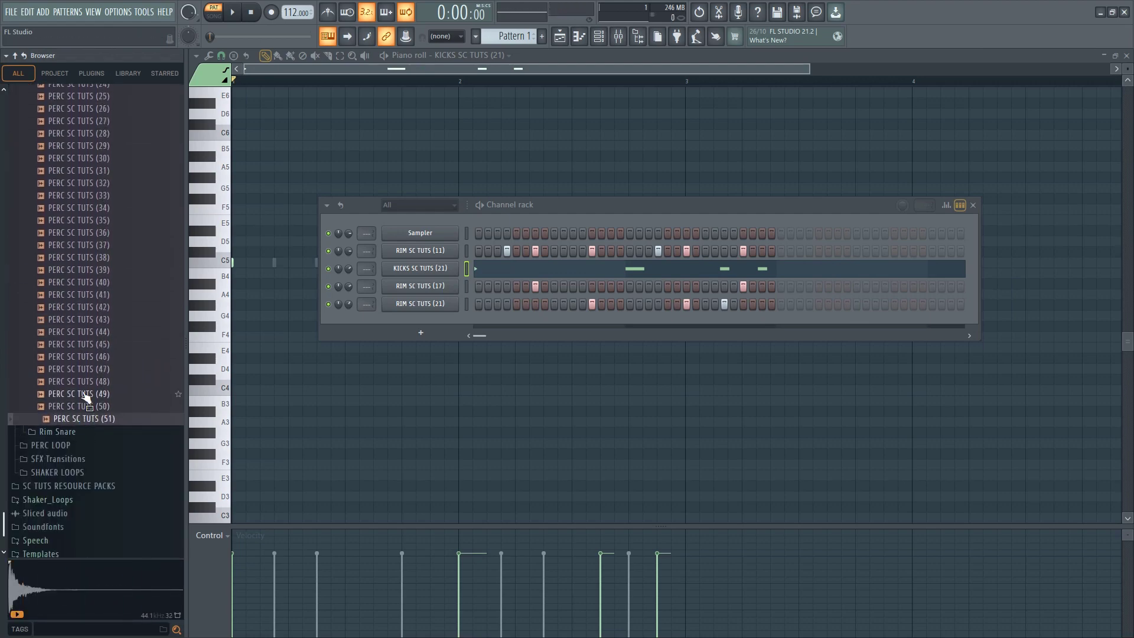
pyautogui.click(83, 381)
pyautogui.click(85, 369)
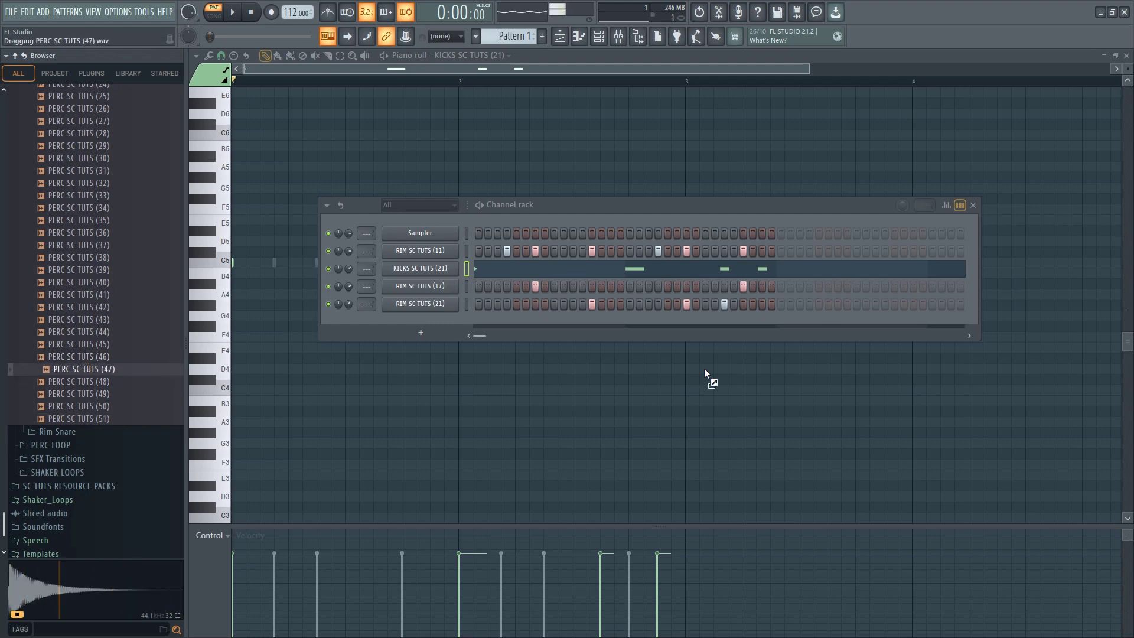
pyautogui.moveTo(438, 322); pyautogui.dragTo(438, 321)
# Place PERC SC TUTS (47) hits on steps 9 and 11 and bar 2 step 10, and add PERC SC TUTS (49) as a channel
pyautogui.press('space')
pyautogui.click(573, 321)
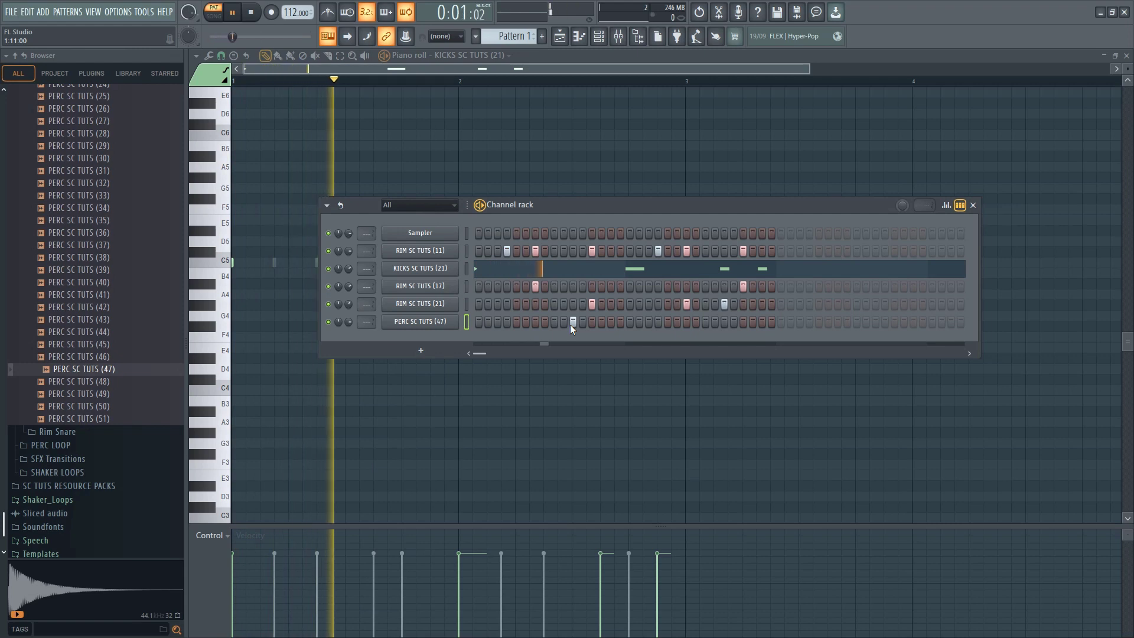
pyautogui.click(570, 323)
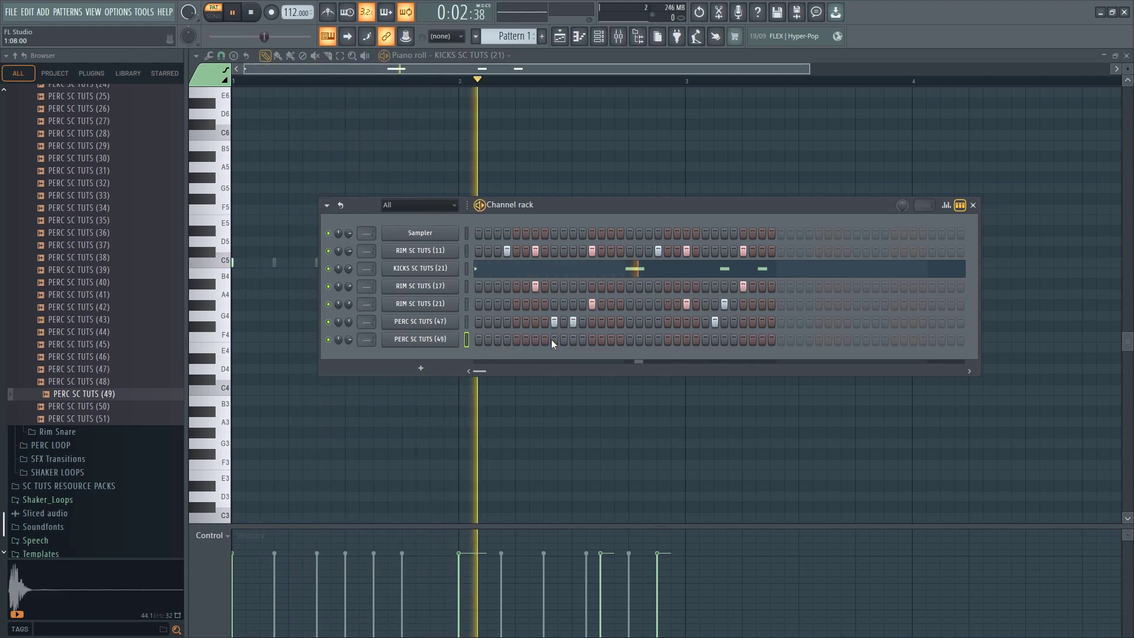
# Rearrange the percussion so PERC SC TUTS (49) hits on step 9 and PERC SC TUTS (47) on step 11, and play the pattern
pyautogui.click(572, 339)
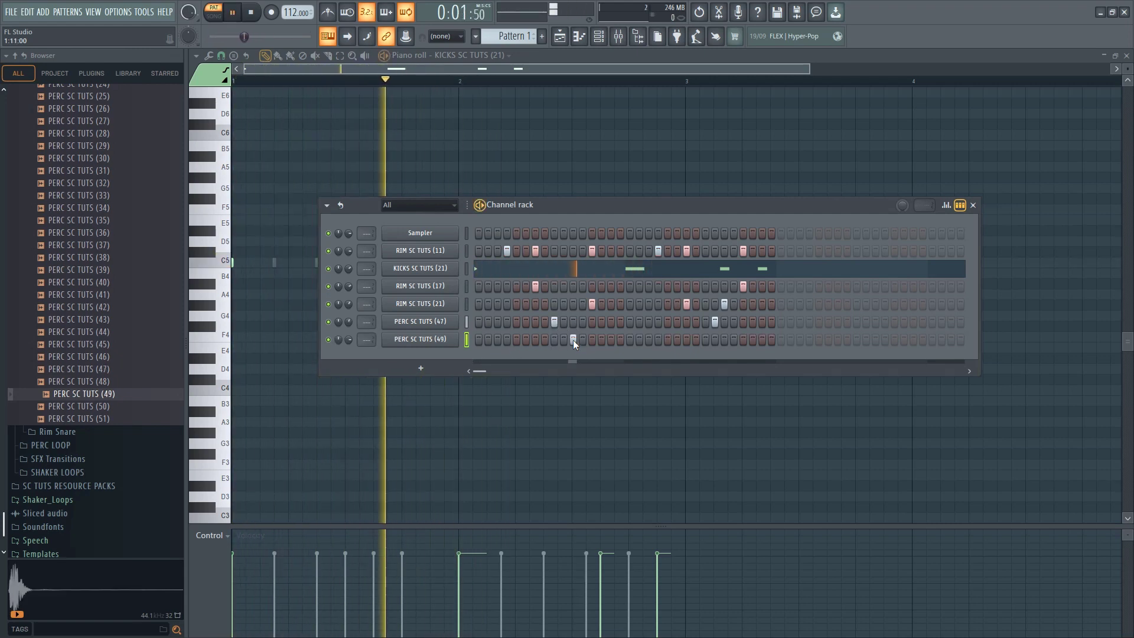
pyautogui.rightClick(572, 339)
pyautogui.click(573, 324)
pyautogui.rightClick(553, 324)
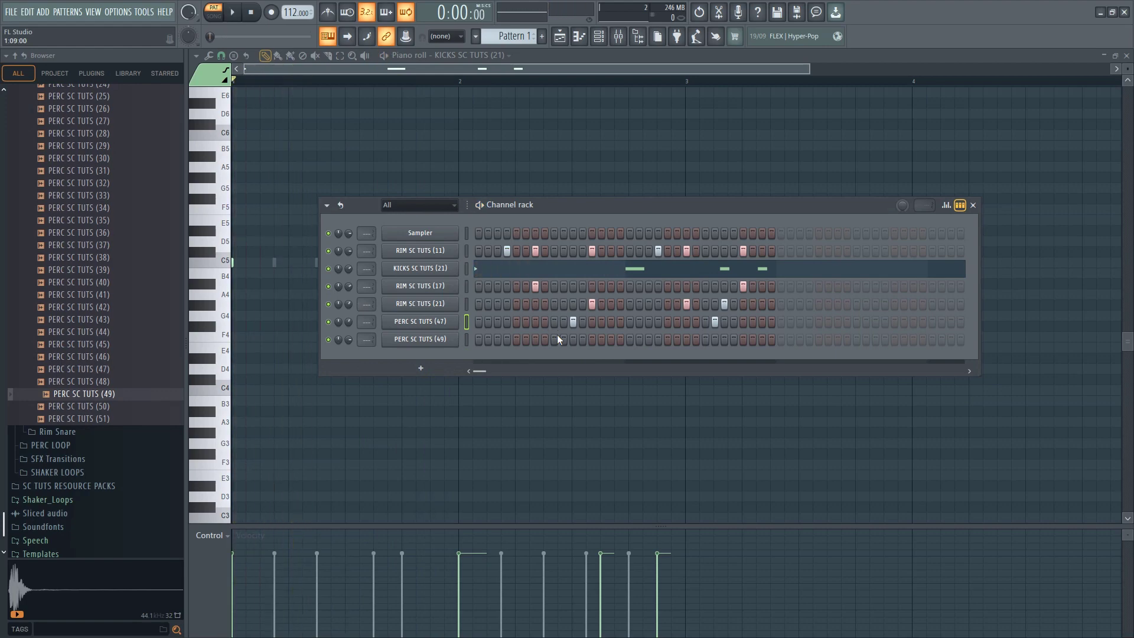
pyautogui.click(556, 338)
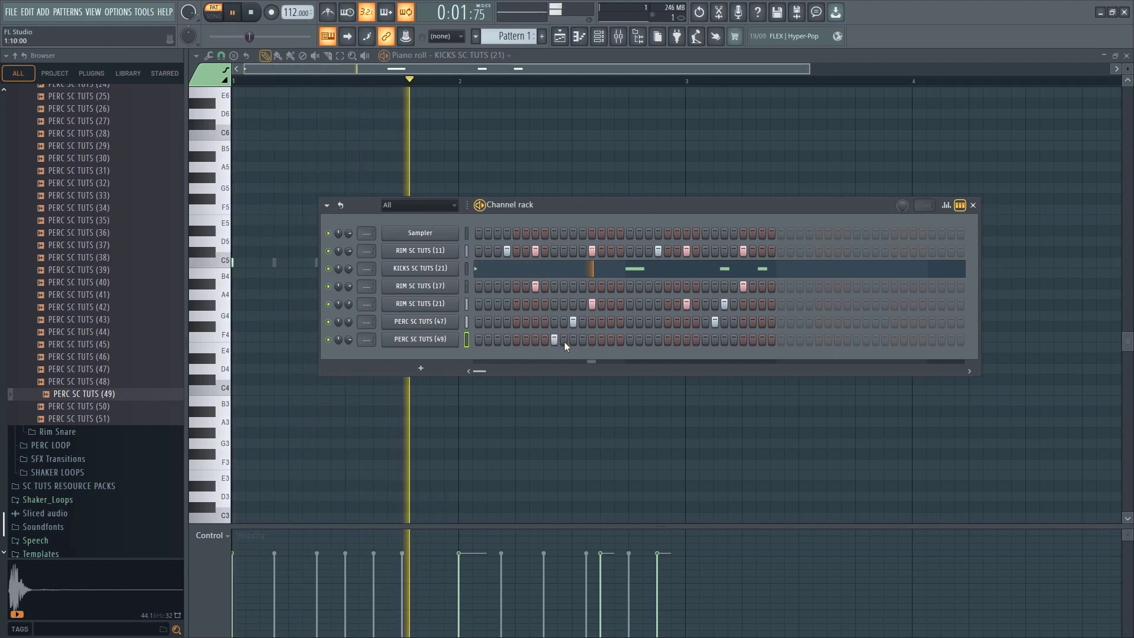
pyautogui.press('space')
pyautogui.press('space')
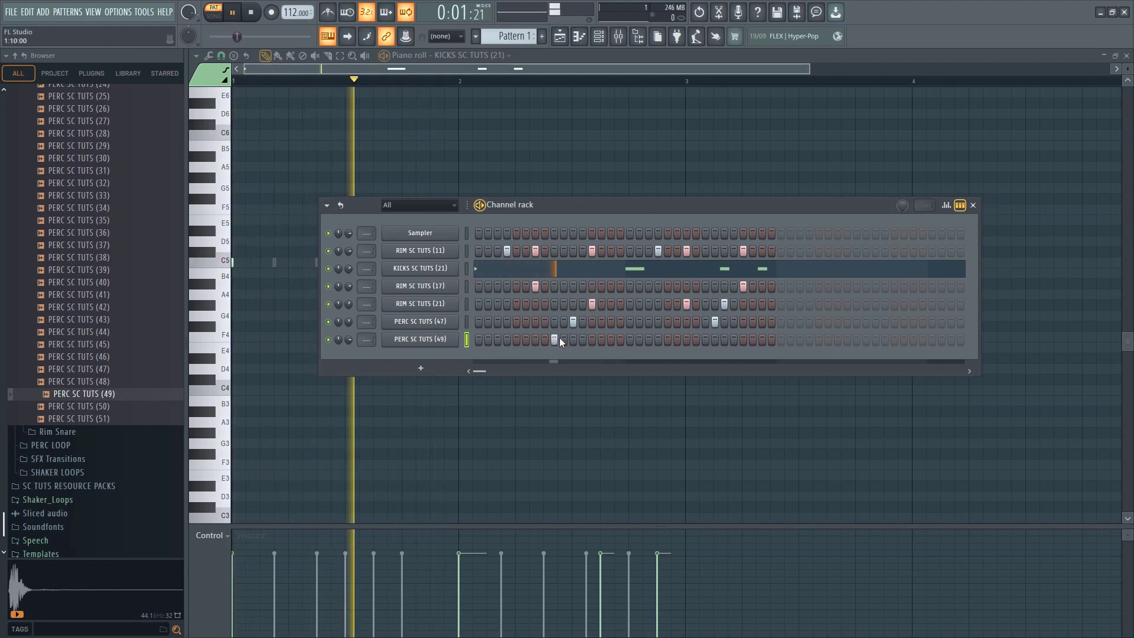
pyautogui.press('space')
# Add PERC SC TUTS (35) as a new channel with a hit on bar 2 step 15, and play the pattern
pyautogui.click(93, 247)
pyautogui.click(85, 225)
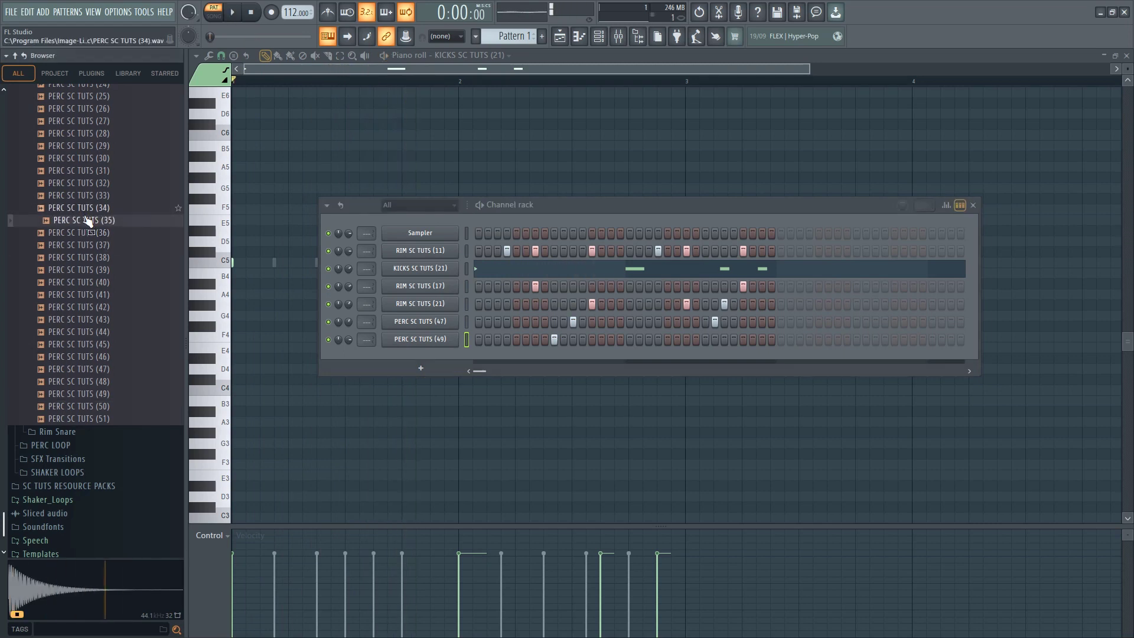
pyautogui.moveTo(420, 359); pyautogui.dragTo(420, 360)
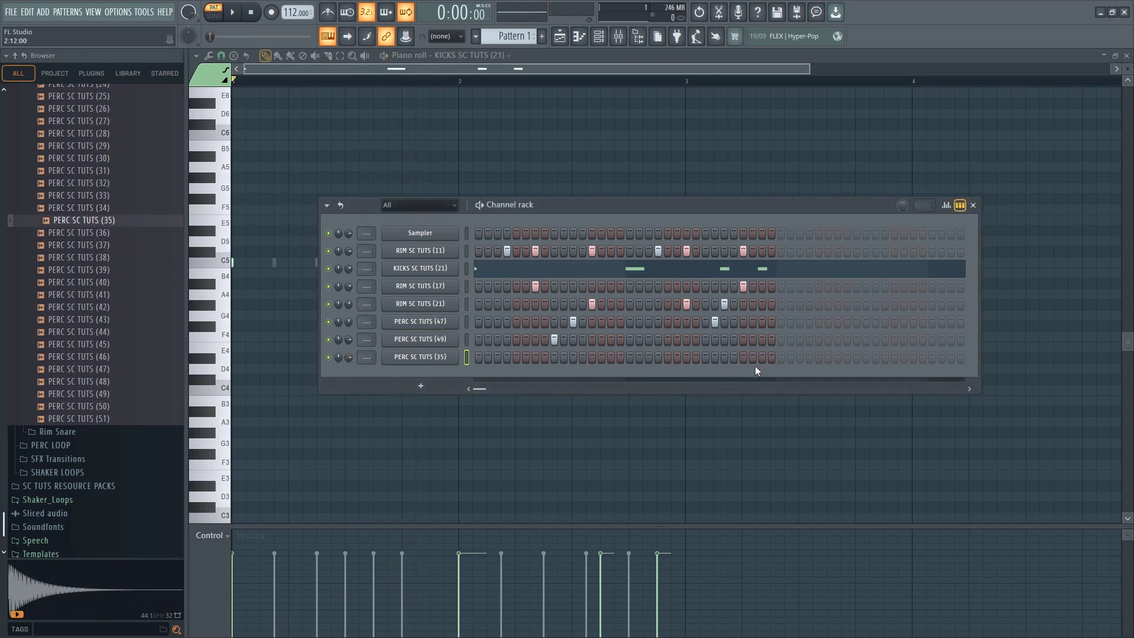
pyautogui.press('space')
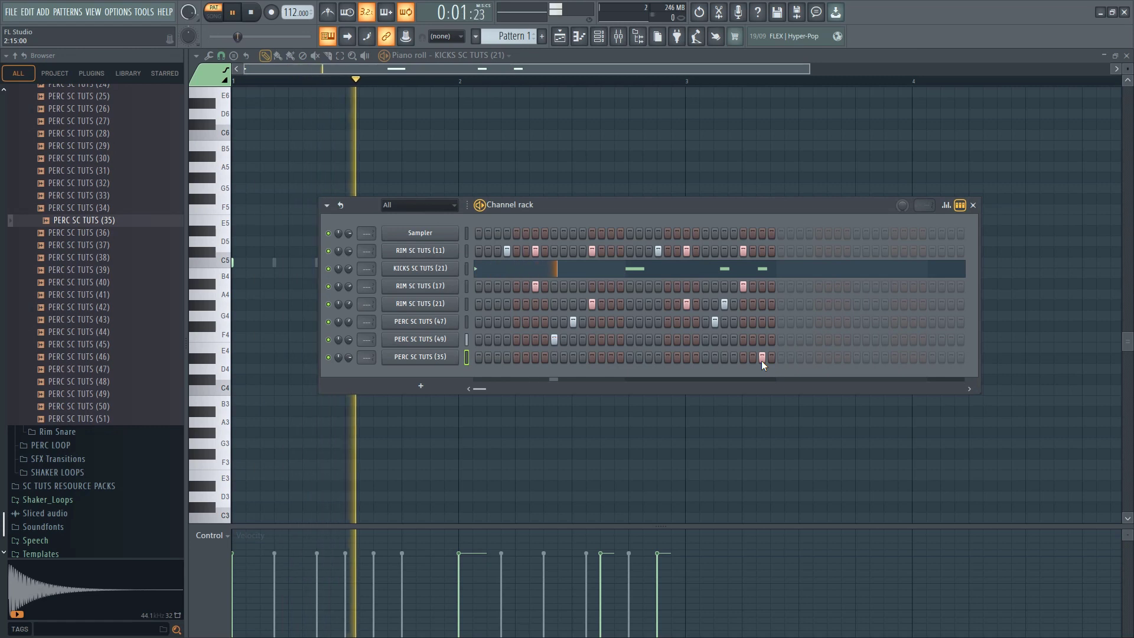
pyautogui.click(761, 358)
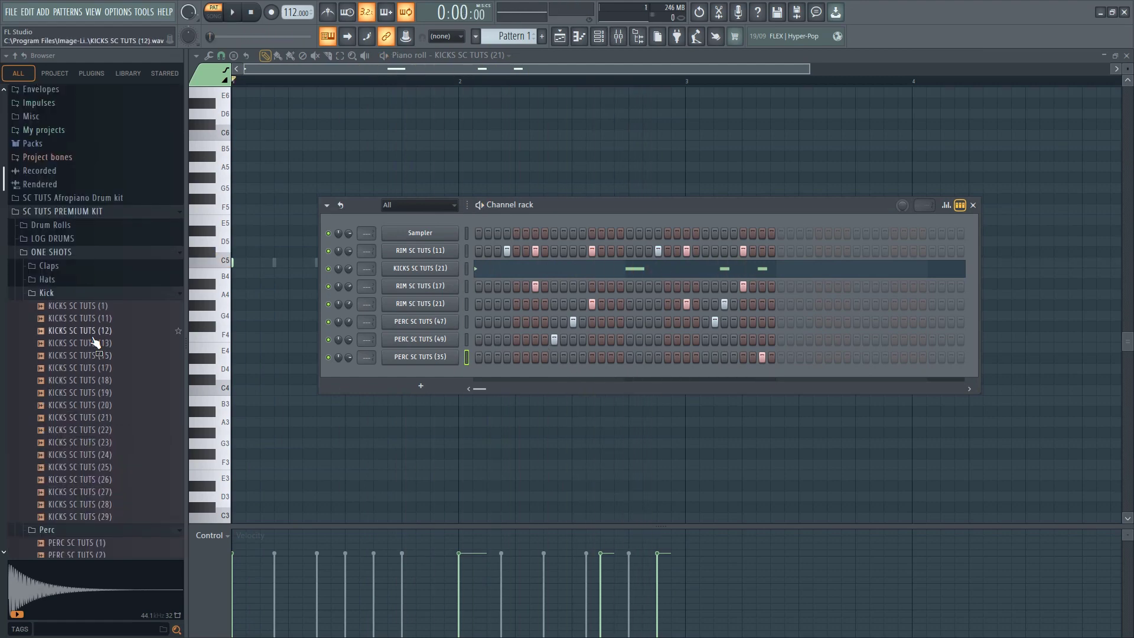
# Return to the Kick folder and audition its samples, including KICKS SC TUTS (26) and KICKS SC TUTS (24)
pyautogui.scroll(-2, 94, 342)
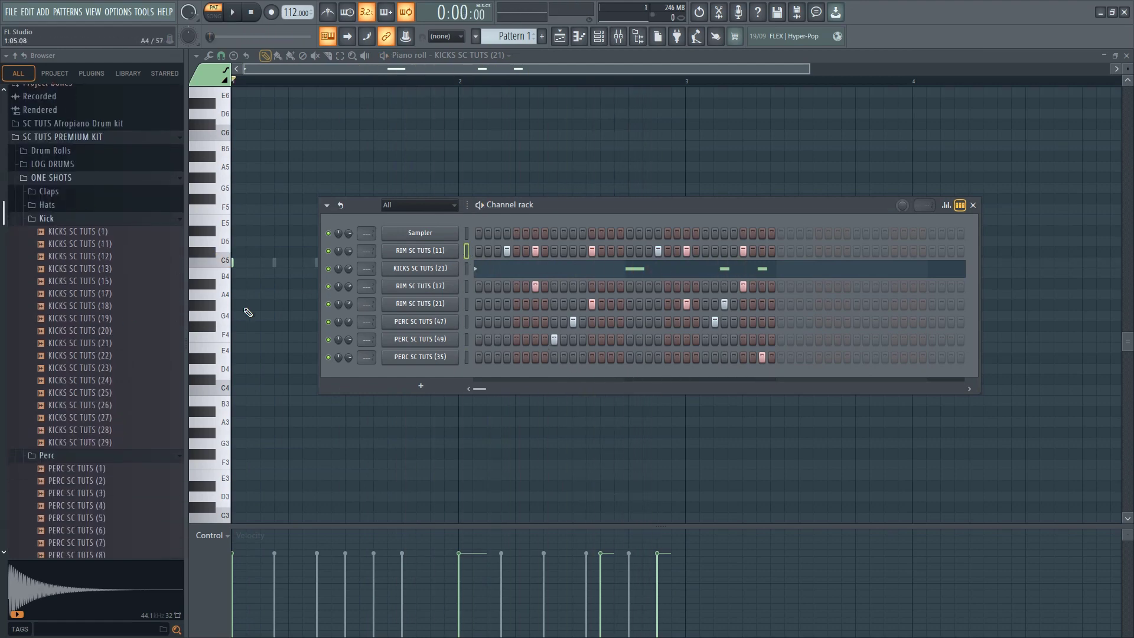
pyautogui.click(89, 405)
pyautogui.scroll(-3, 87, 393)
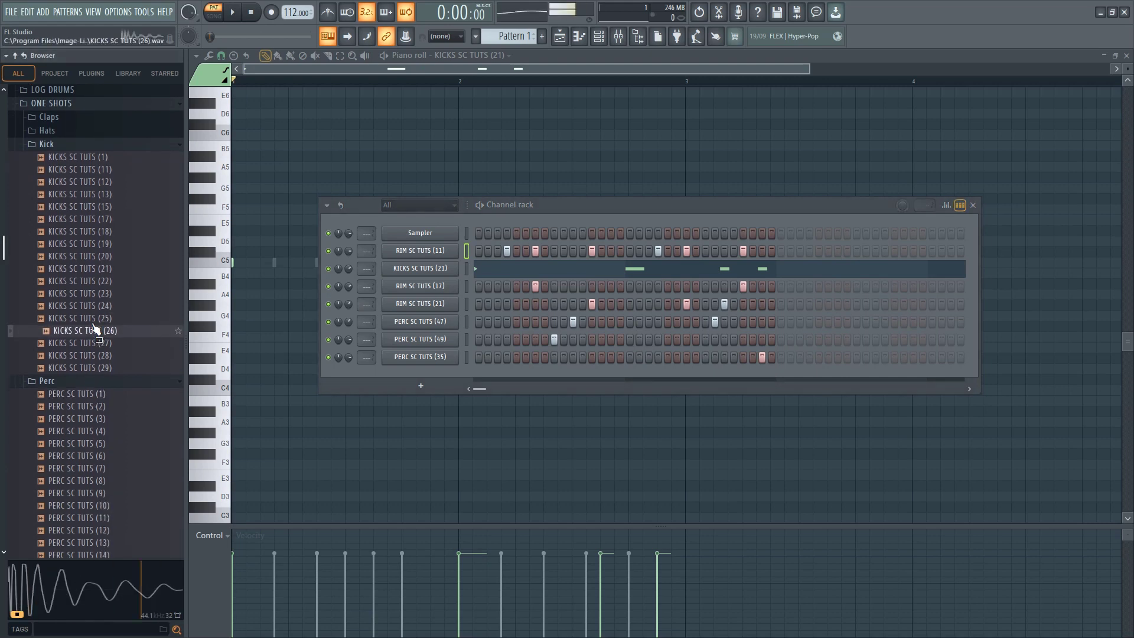
pyautogui.click(98, 305)
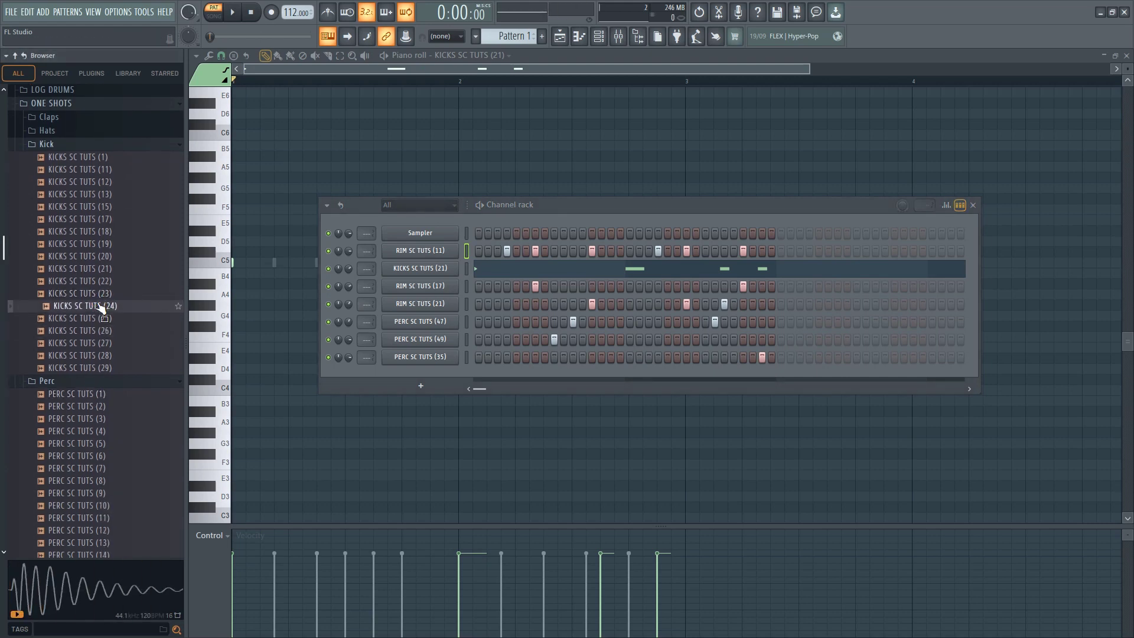
# Try KICKS SC TUTS (24) as the sample of the RIM SC TUTS (11) channel and play the pattern
pyautogui.moveTo(404, 258); pyautogui.dragTo(416, 250)
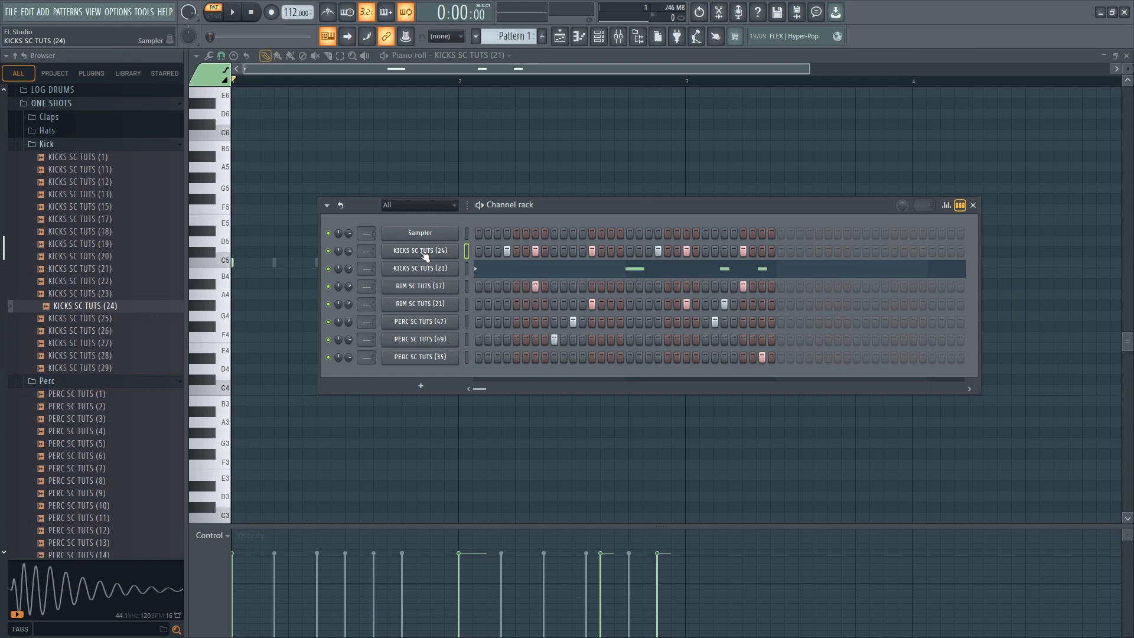
pyautogui.press('space')
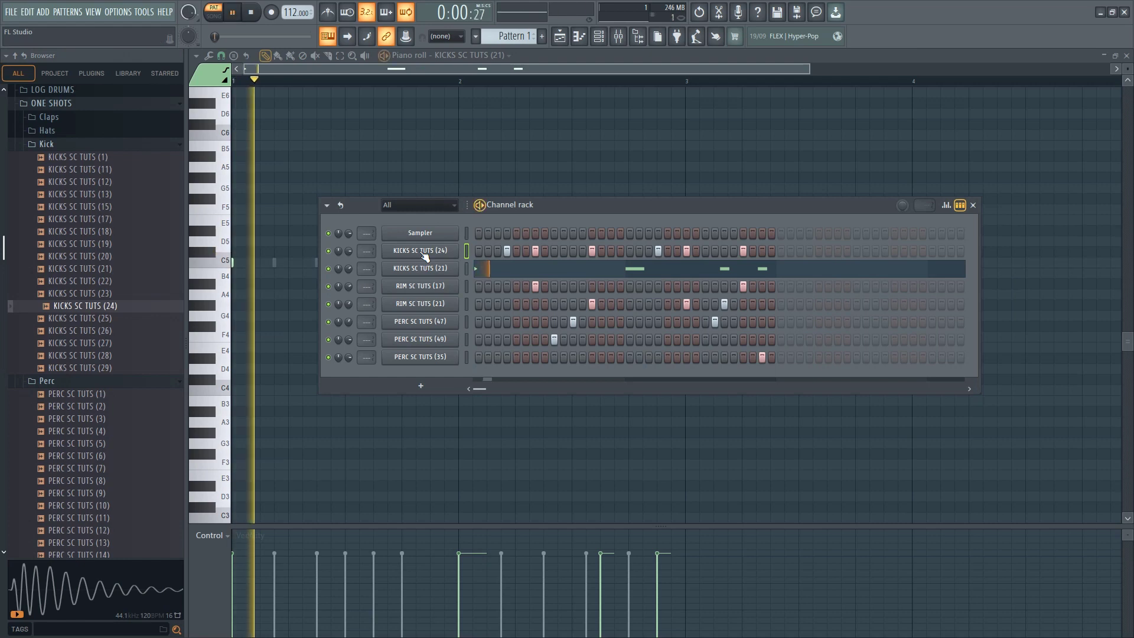
pyautogui.press('space')
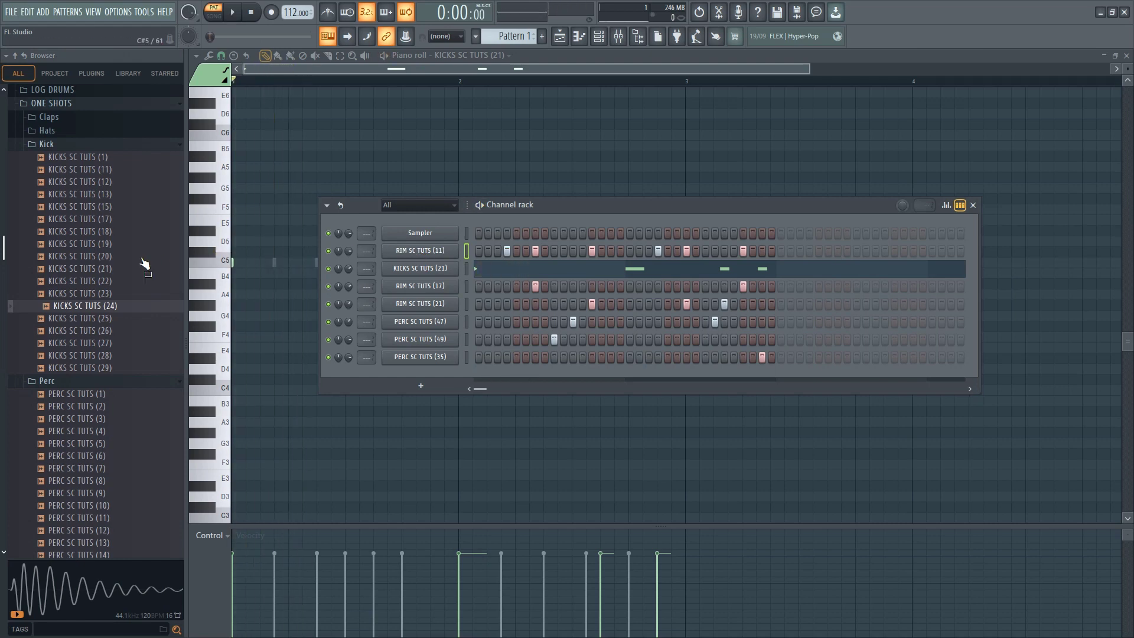
# Replace the sample of the KICKS SC TUTS (21) channel with KICKS SC TUTS (24) and play the pattern
pyautogui.moveTo(83, 313); pyautogui.dragTo(437, 271)
pyautogui.press('space')
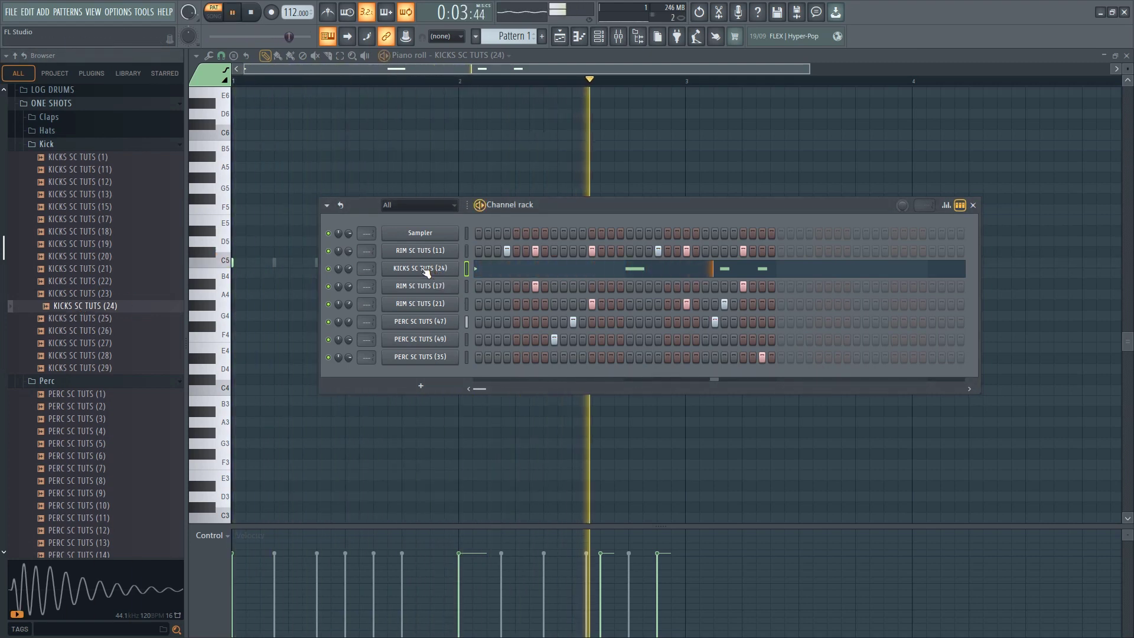
pyautogui.press('space')
# Audition another kick and load KICKS SC TUTS (27) into the kick channel
pyautogui.click(69, 343)
pyautogui.scroll(-15, 69, 378)
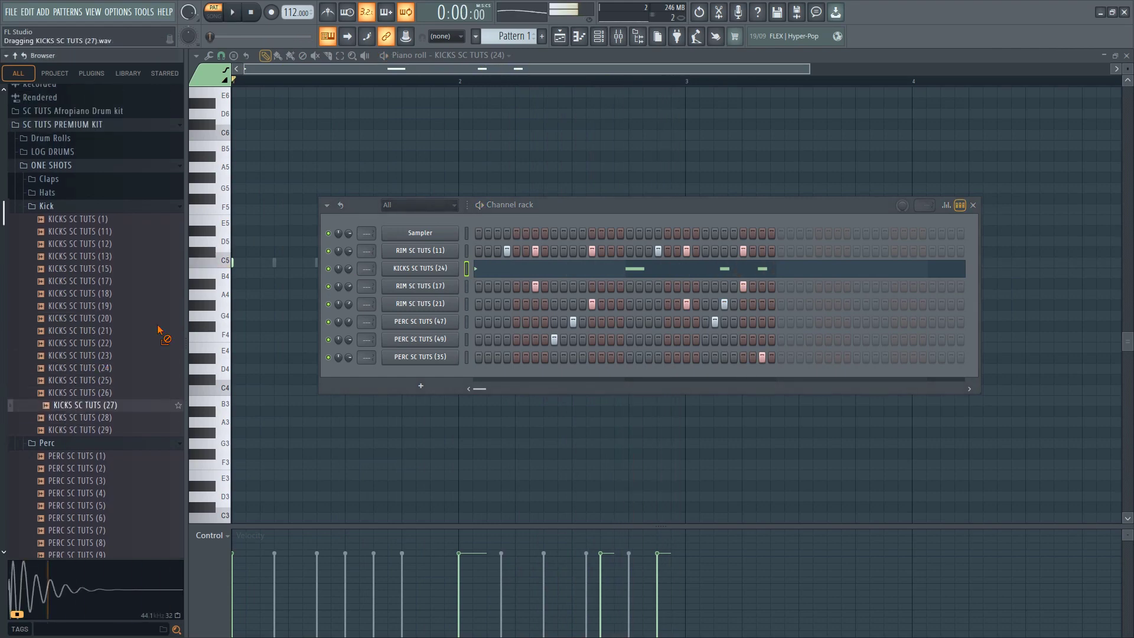
# Audition samples in the Rim Snare folder, including RIM SC TUTS (15), (13), (3) and (17)
pyautogui.click(69, 415)
pyautogui.click(83, 379)
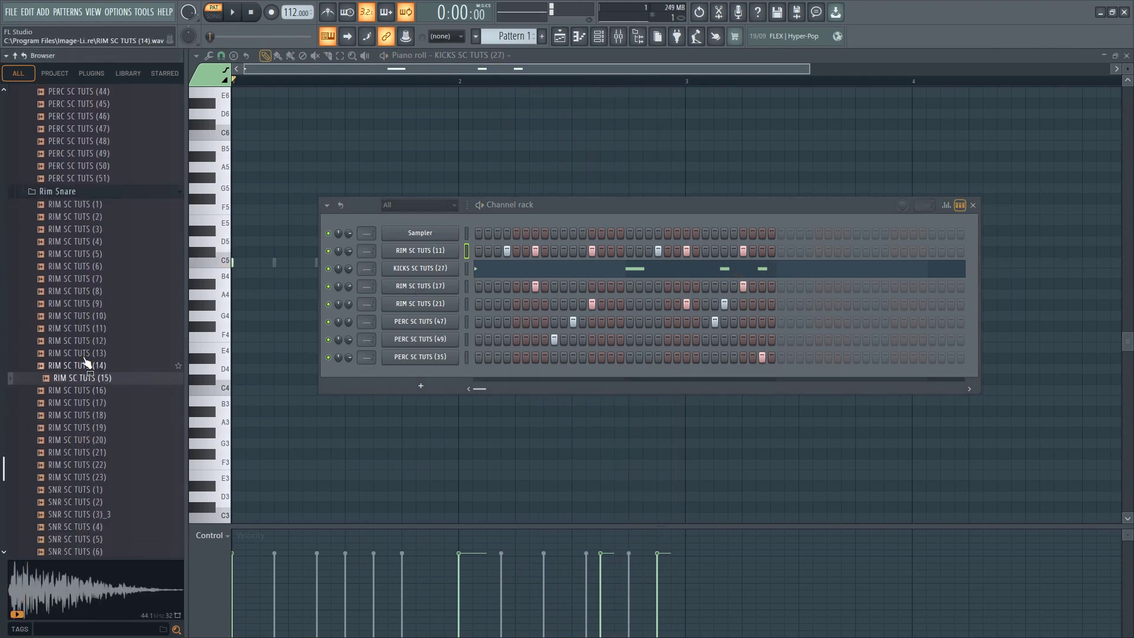
pyautogui.click(83, 355)
pyautogui.scroll(3, 82, 336)
pyautogui.click(82, 321)
pyautogui.scroll(-4, 80, 355)
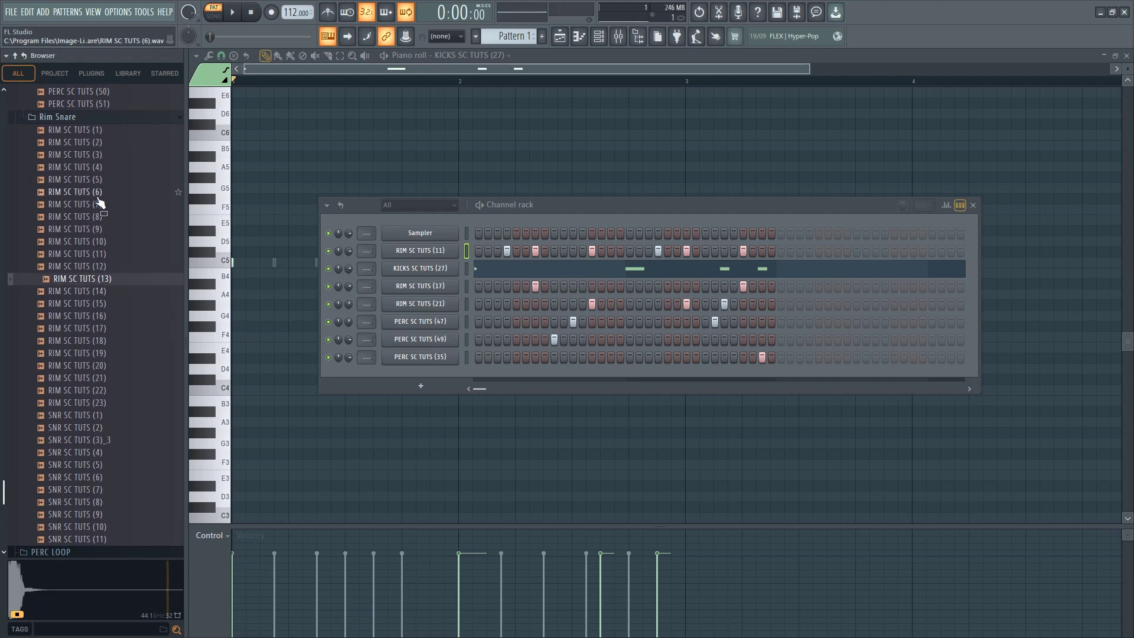
pyautogui.click(96, 167)
pyautogui.click(98, 156)
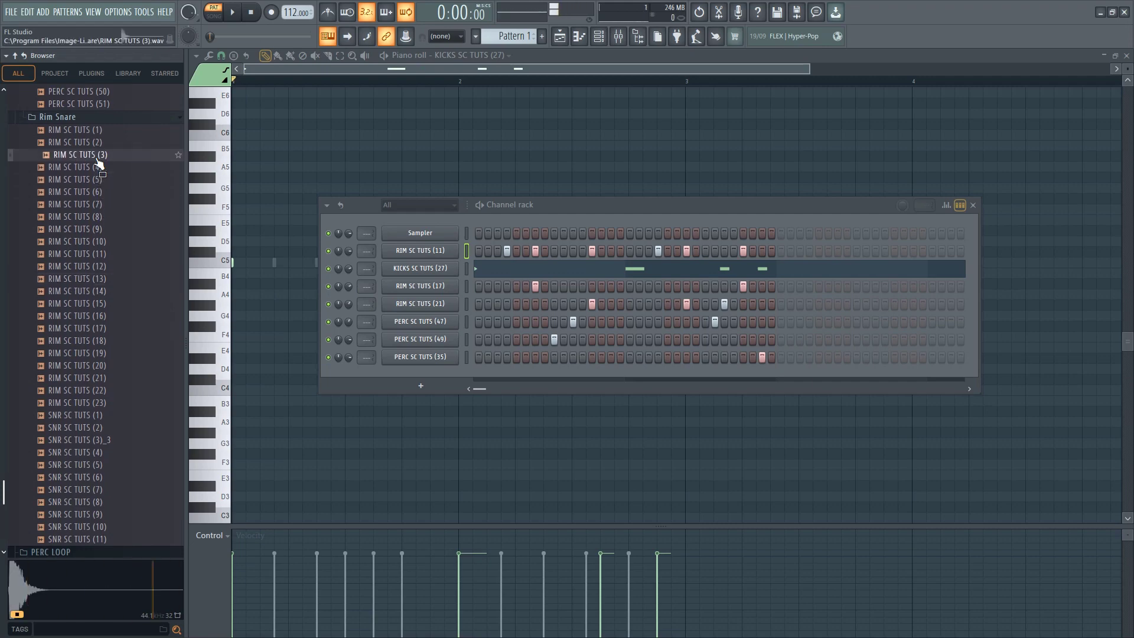
pyautogui.click(89, 328)
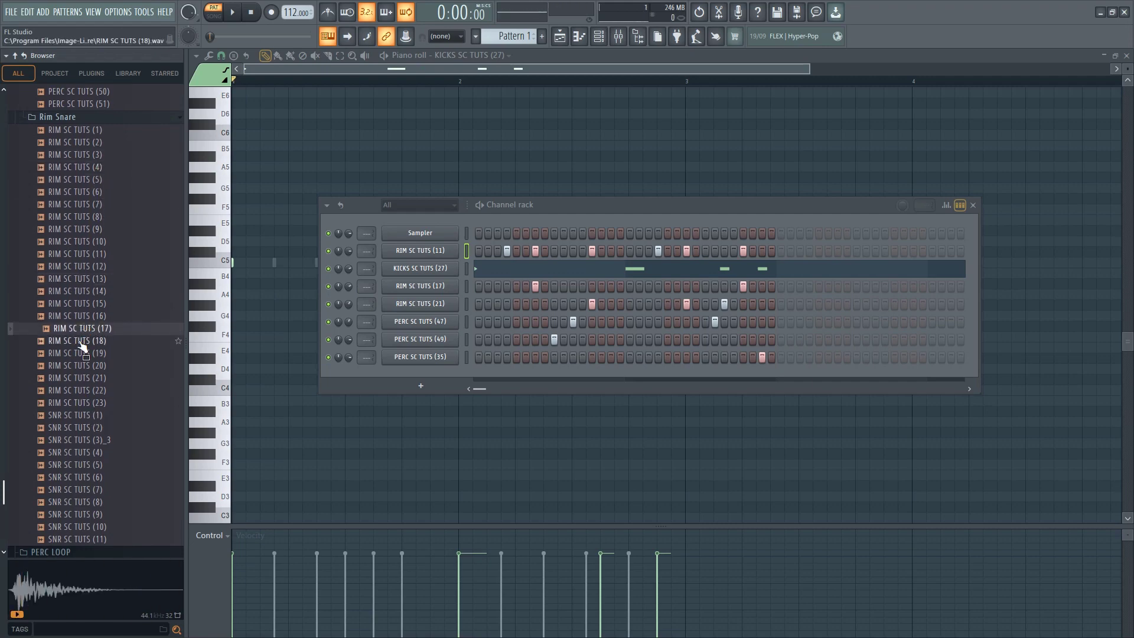
# Replace the sample of the RIM SC TUTS (11) channel with RIM SC TUTS (1) and adjust the channel's volume
pyautogui.click(82, 154)
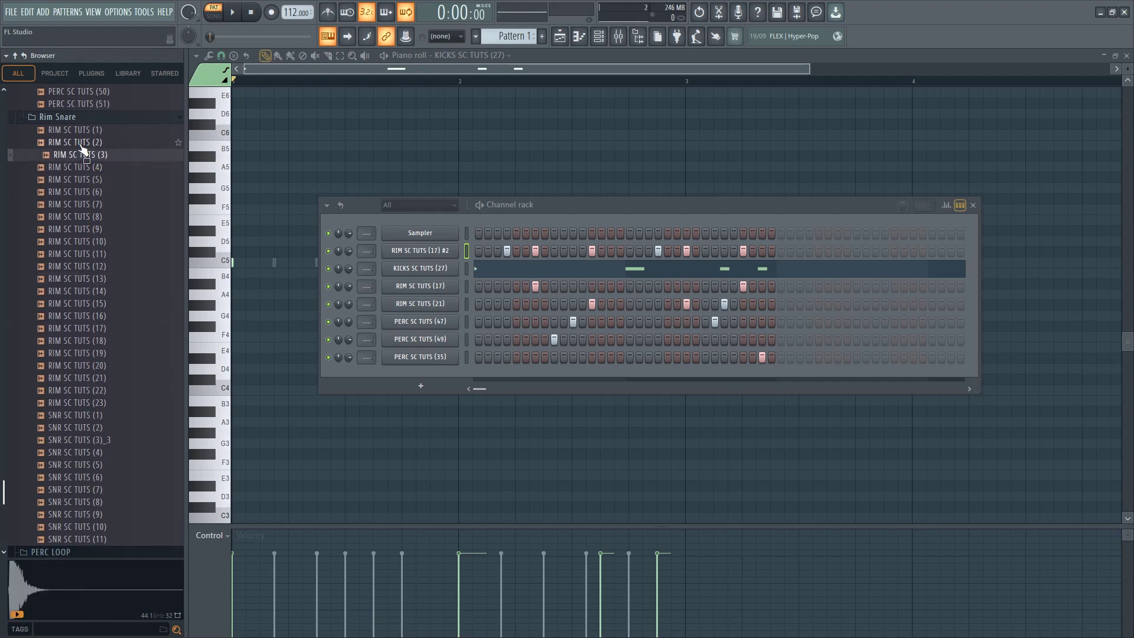
pyautogui.click(81, 144)
pyautogui.click(81, 135)
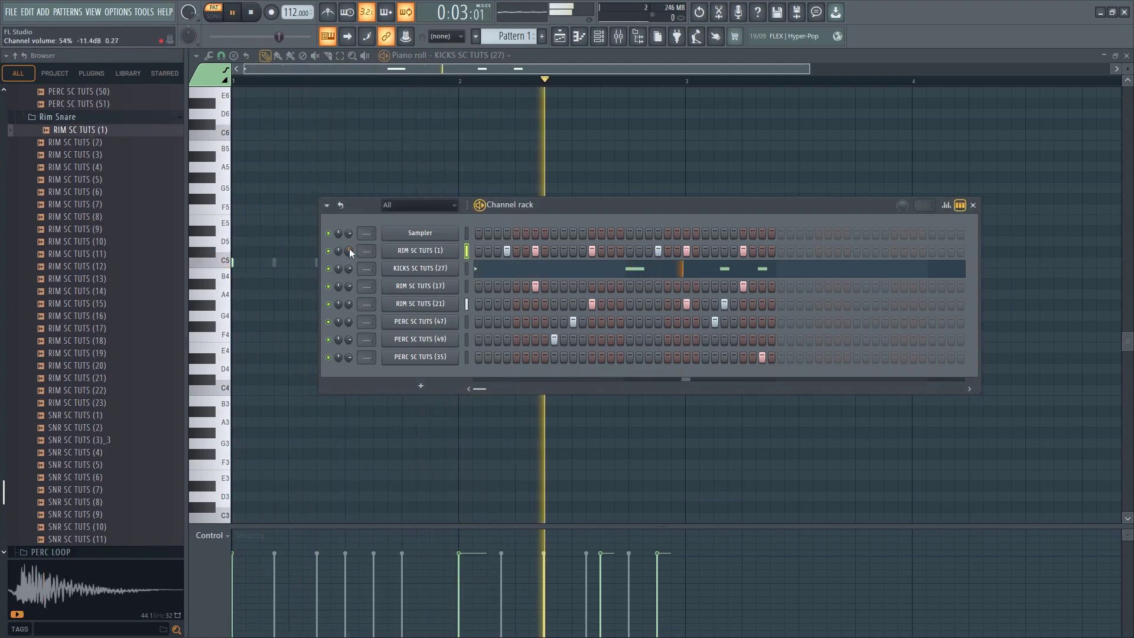
pyautogui.moveTo(349, 248); pyautogui.dragTo(349, 243)
# Move the step 11 hit from the PERC SC TUTS (47) channel to the PERC SC TUTS (49) channel while playing the pattern
pyautogui.click(572, 324)
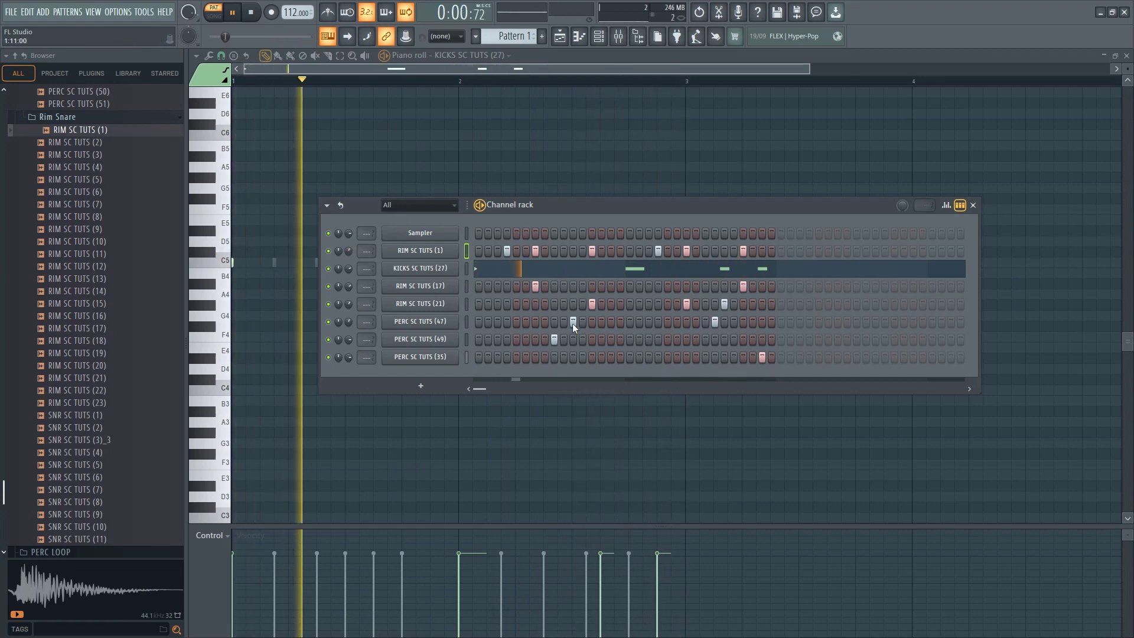
pyautogui.click(572, 324)
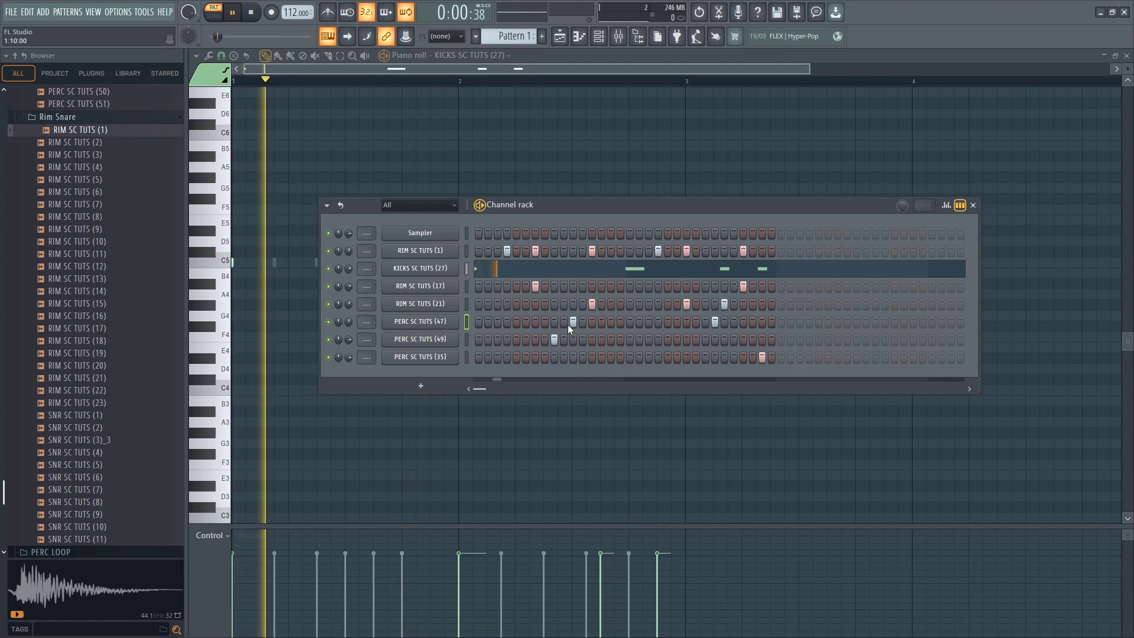
pyautogui.press('space')
pyautogui.press('space')
pyautogui.click(572, 323)
pyautogui.click(572, 341)
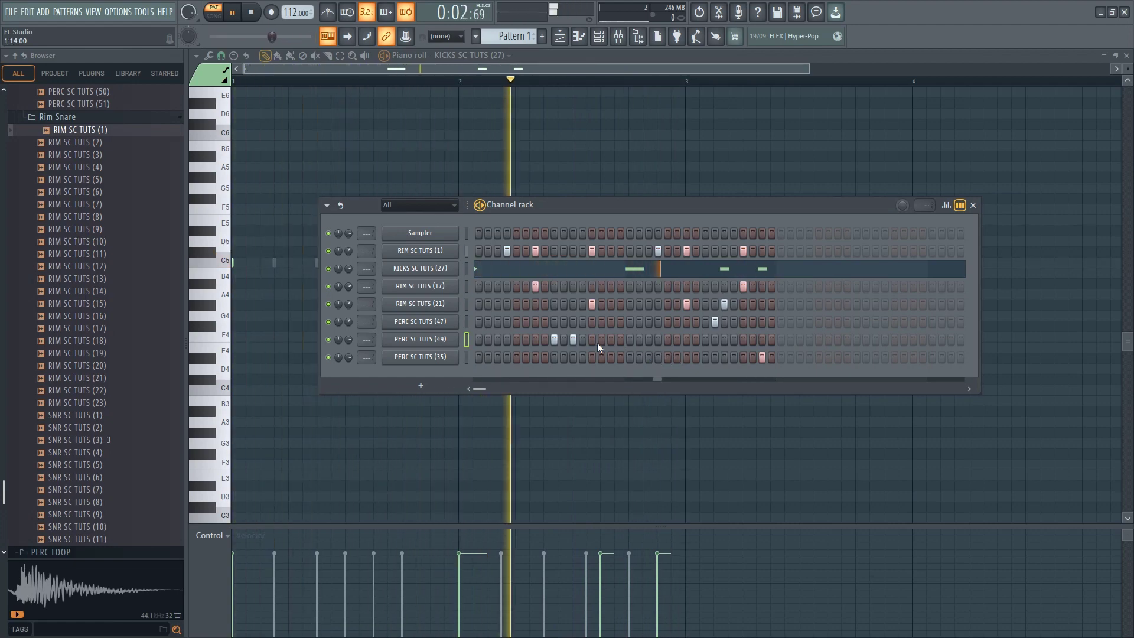
# Close the piano roll and place Pattern 1 twice in a row on Track 1 of the Playlist, covering bars 1 to 4
pyautogui.click(1126, 55)
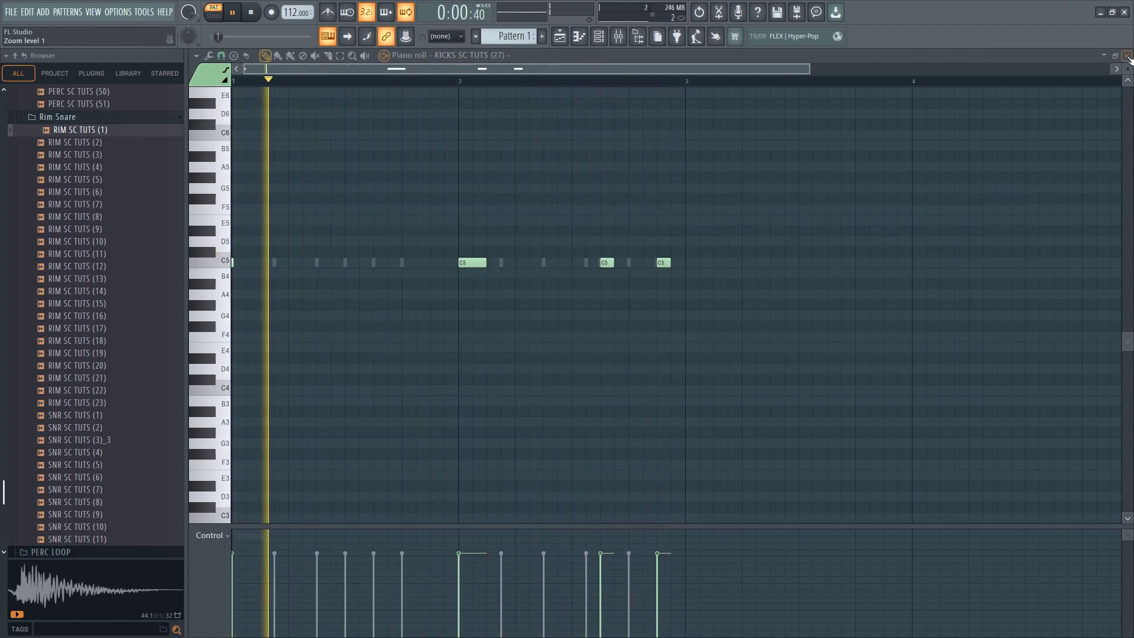
pyautogui.click(362, 103)
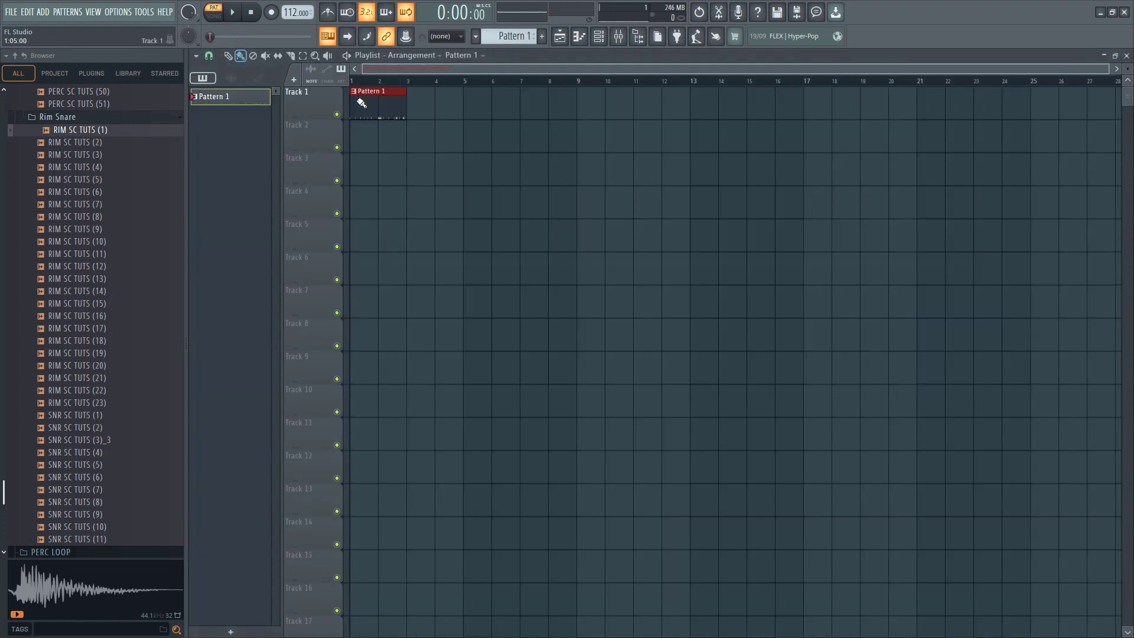
# Open the SHAKER LOOPS folder and audition its loops, from SHAKER SC TUTS (1) and (20) up to (26)
pyautogui.scroll(20, 117, 271)
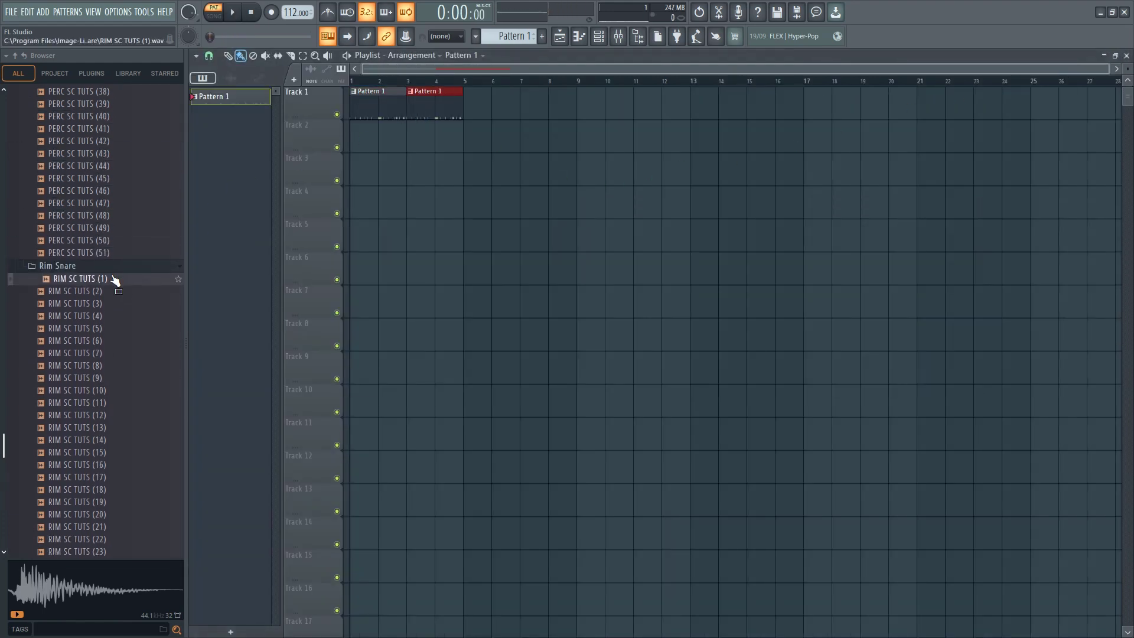
pyautogui.click(65, 423)
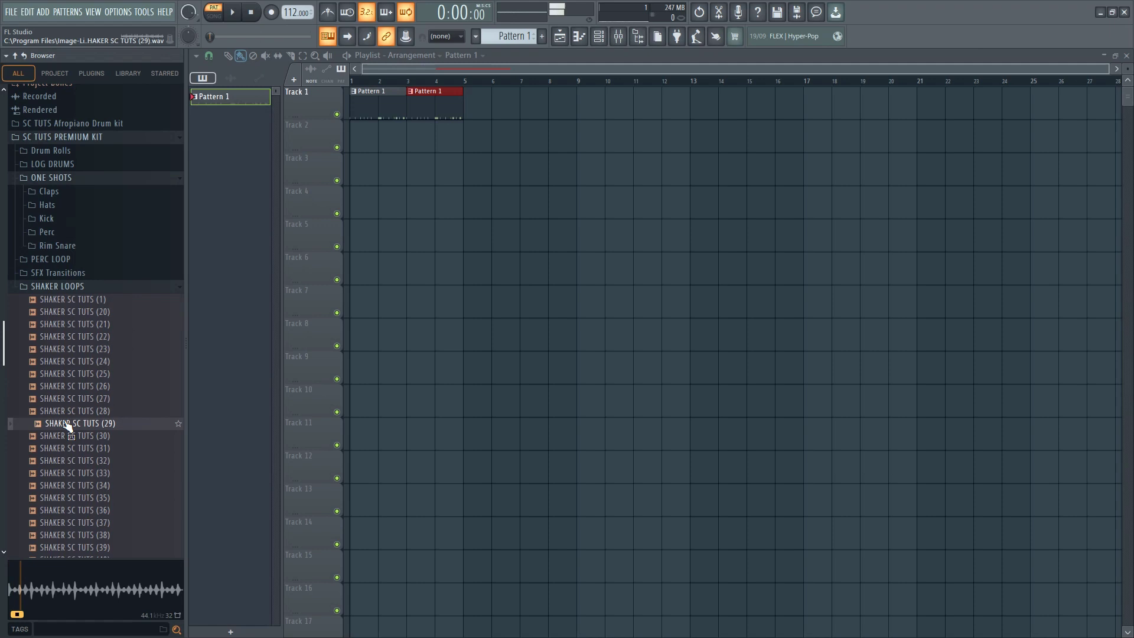
pyautogui.click(70, 387)
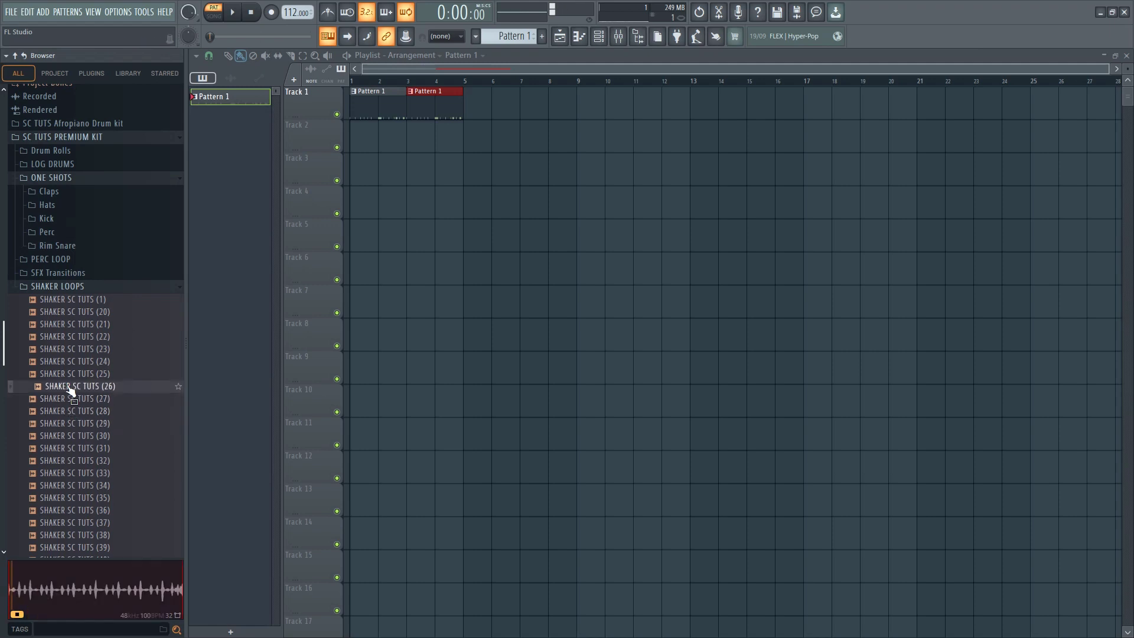
pyautogui.click(80, 349)
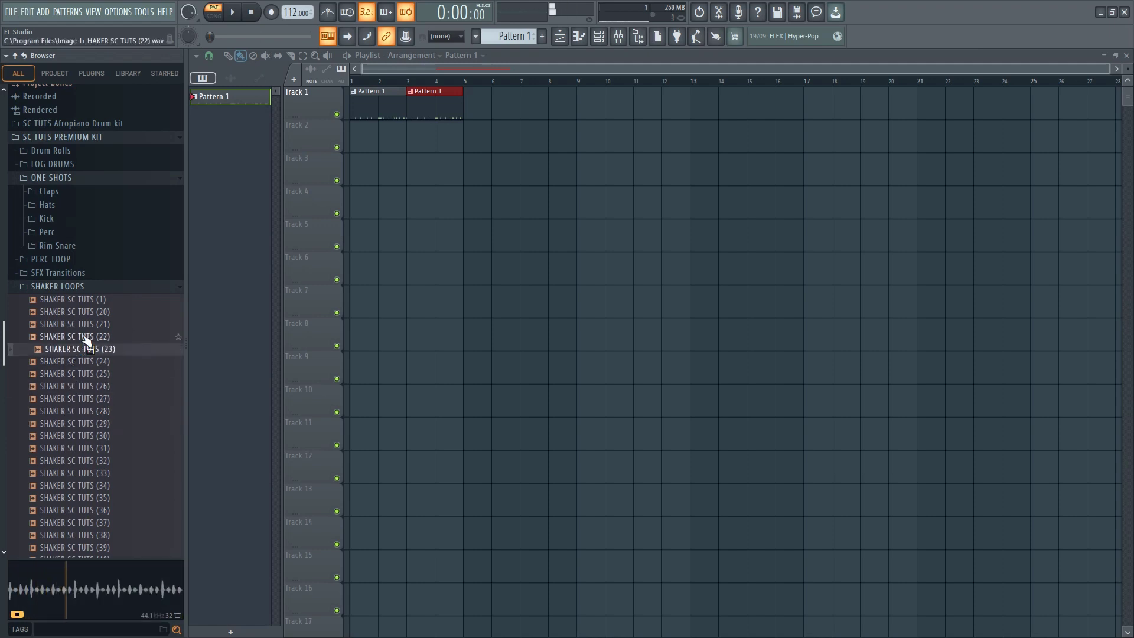
pyautogui.click(84, 337)
pyautogui.click(87, 324)
pyautogui.click(90, 300)
pyautogui.click(89, 312)
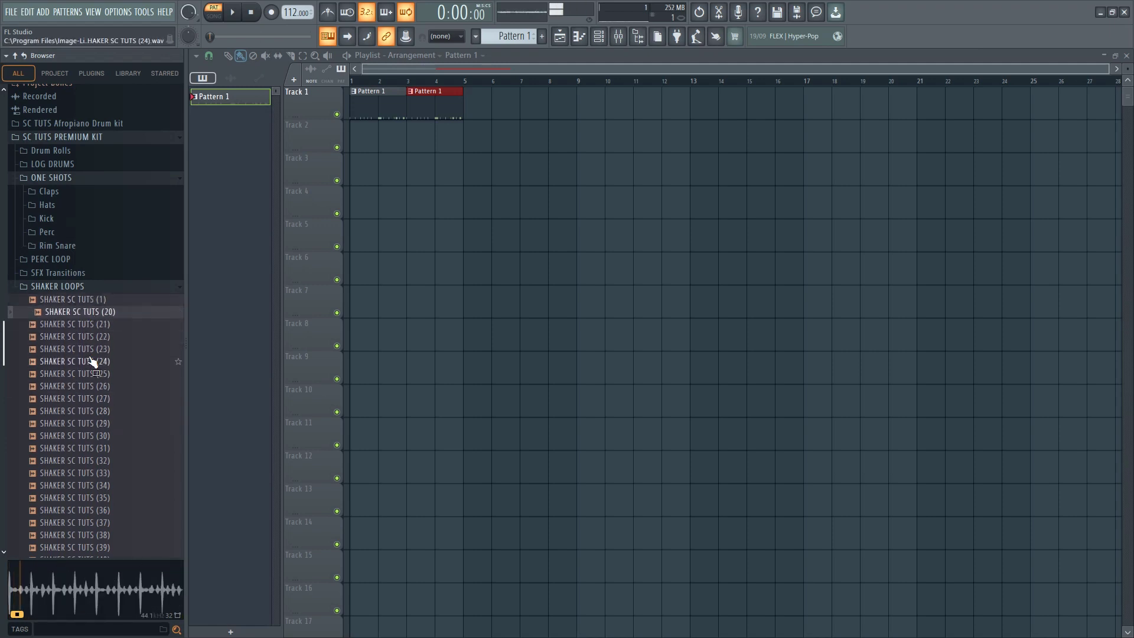
pyautogui.click(92, 362)
pyautogui.click(92, 374)
pyautogui.click(93, 387)
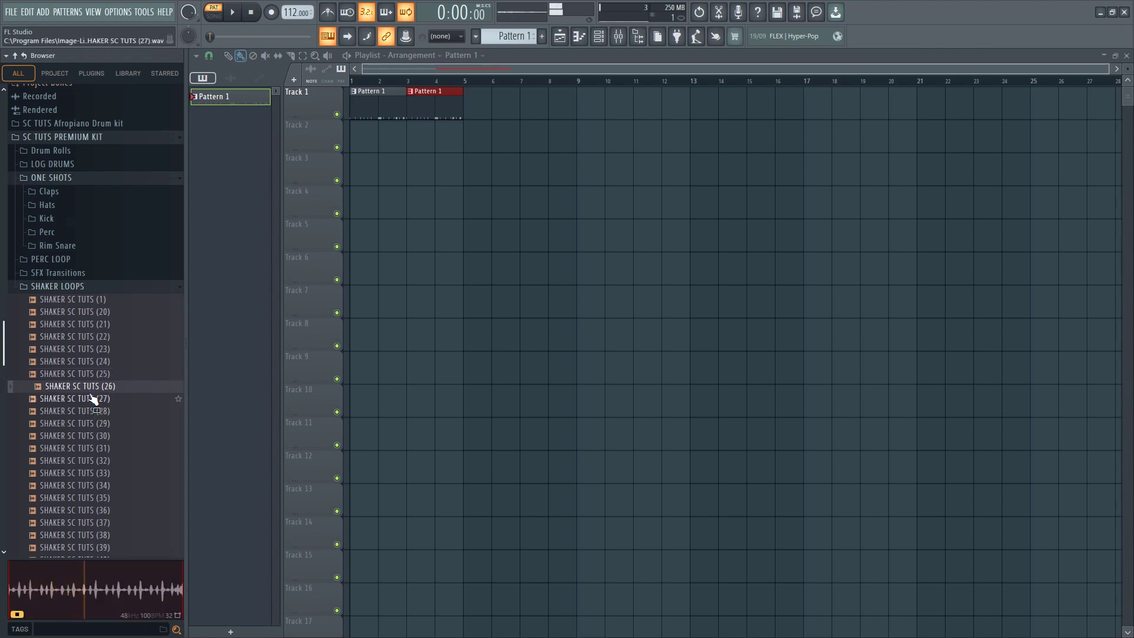
# Place SHAKER SC TUTS (26) at bar 1 of Track 2 and set its time stretching mode to Stretch
pyautogui.moveTo(362, 146); pyautogui.dragTo(373, 286)
pyautogui.doubleClick(364, 140)
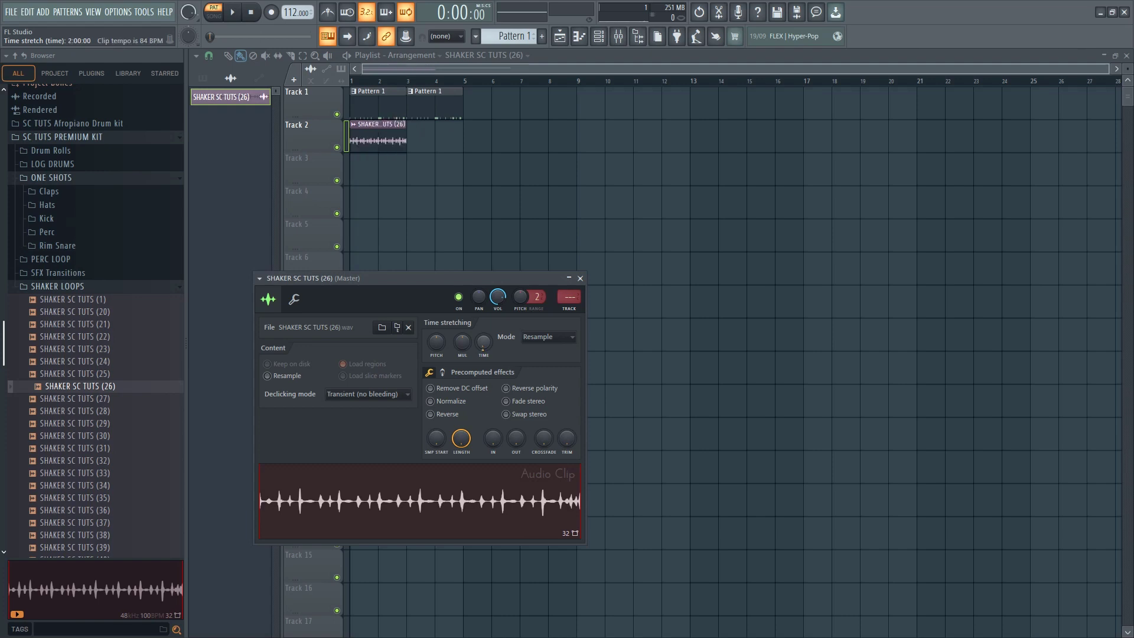
pyautogui.click(544, 338)
pyautogui.click(540, 362)
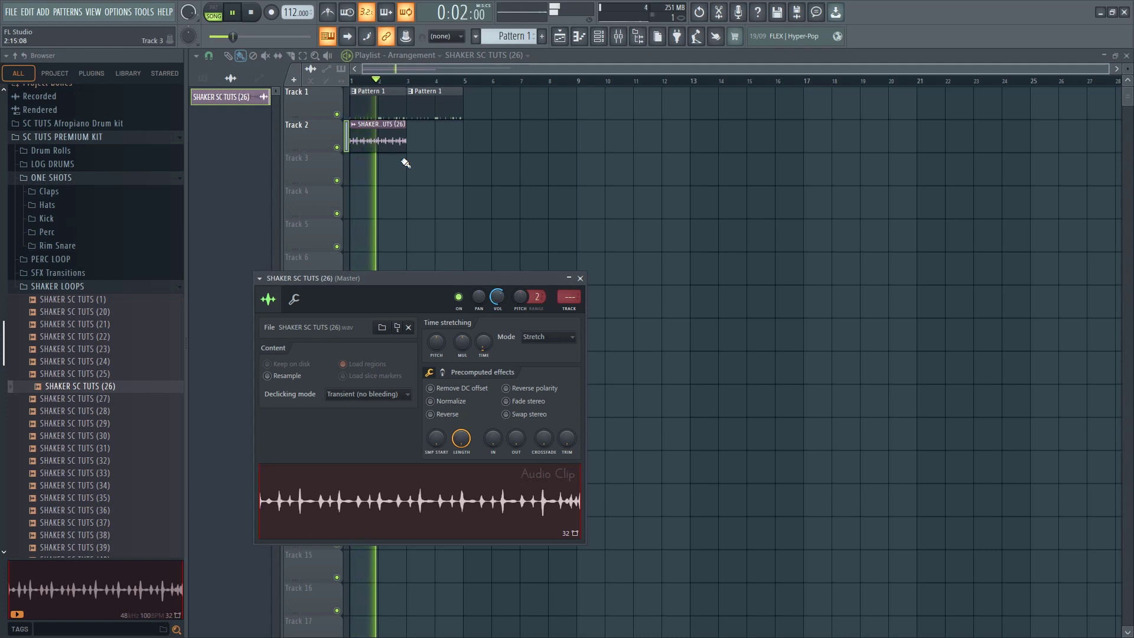
# Try a second SHAKER SC TUTS (26) clip at bar 3 of Track 2 and remove both shaker clips after listening
pyautogui.press('Escape')
pyautogui.click(416, 143)
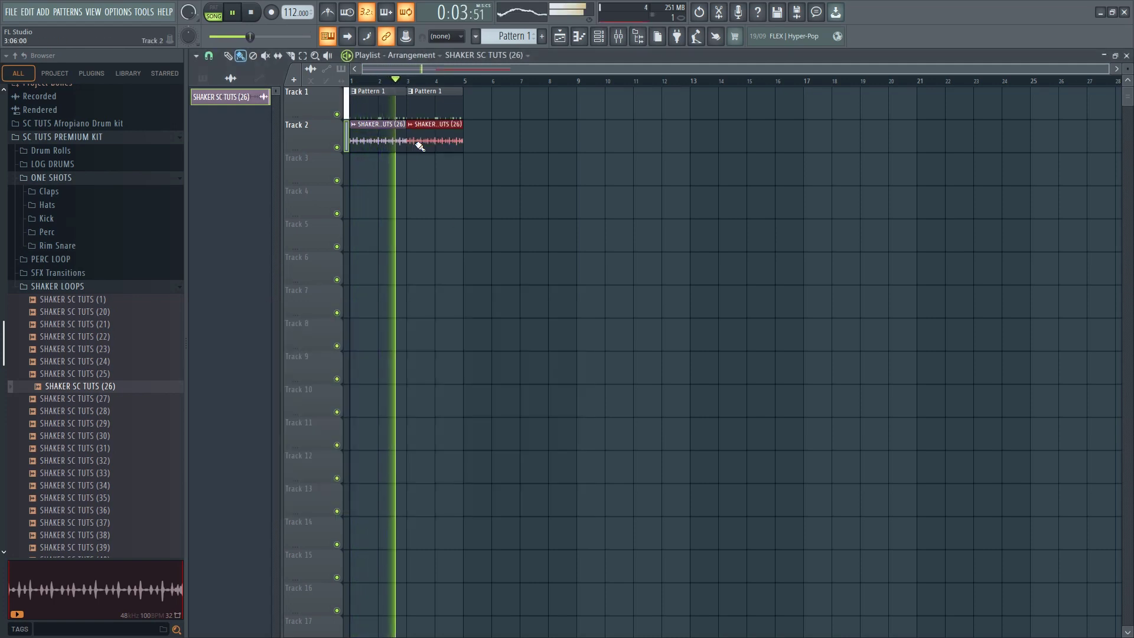
pyautogui.press('space')
pyautogui.rightClick(452, 142)
# Place SHAKER SC TUTS (27) at bar 1 of Track 2 and set its time stretching mode to Stretch
pyautogui.moveTo(111, 404); pyautogui.dragTo(360, 135)
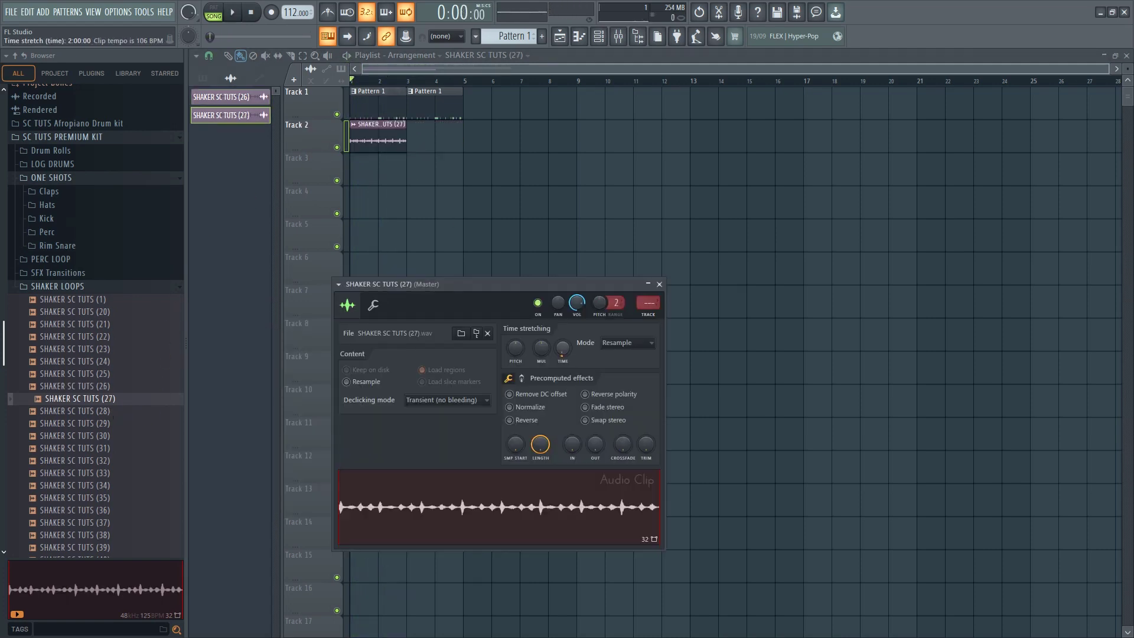
pyautogui.click(619, 347)
pyautogui.click(640, 370)
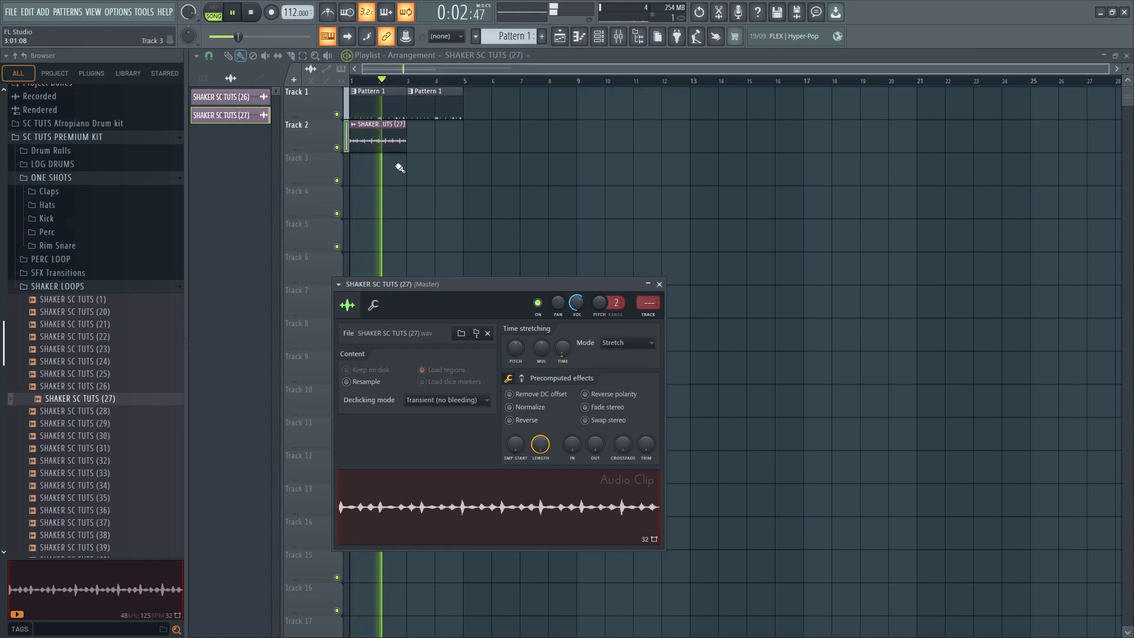
# Duplicate the SHAKER SC TUTS (27) clip to bar 3 of Track 2 and set the project tempo to 115 BPM
pyautogui.moveTo(416, 152); pyautogui.dragTo(389, 137)
pyautogui.hotkey('ctrl', 'b')
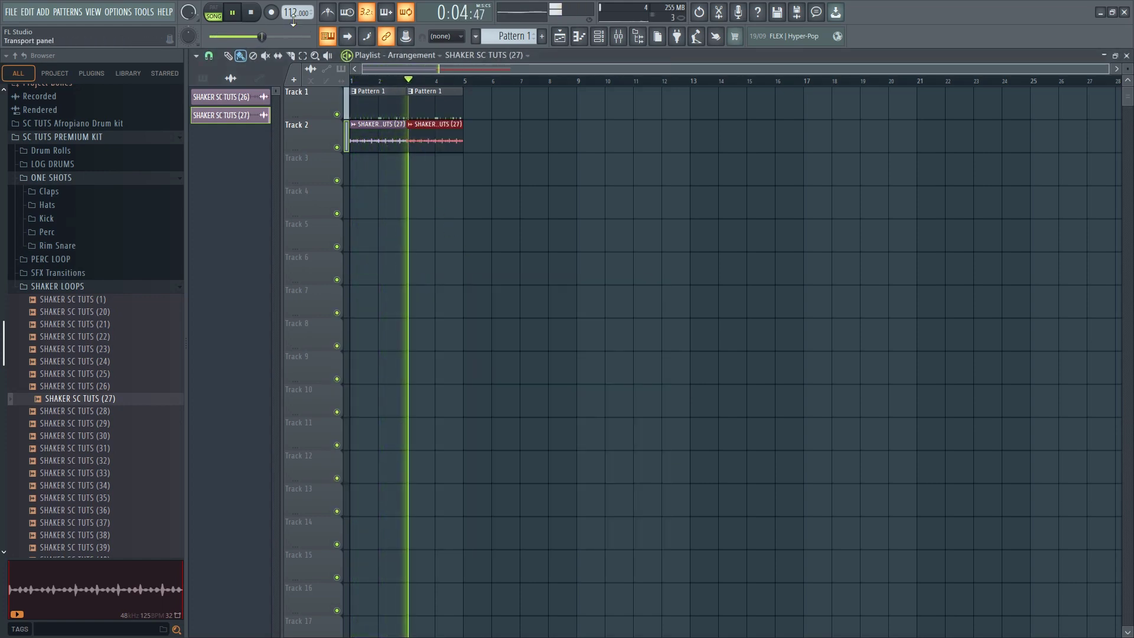
pyautogui.press('space')
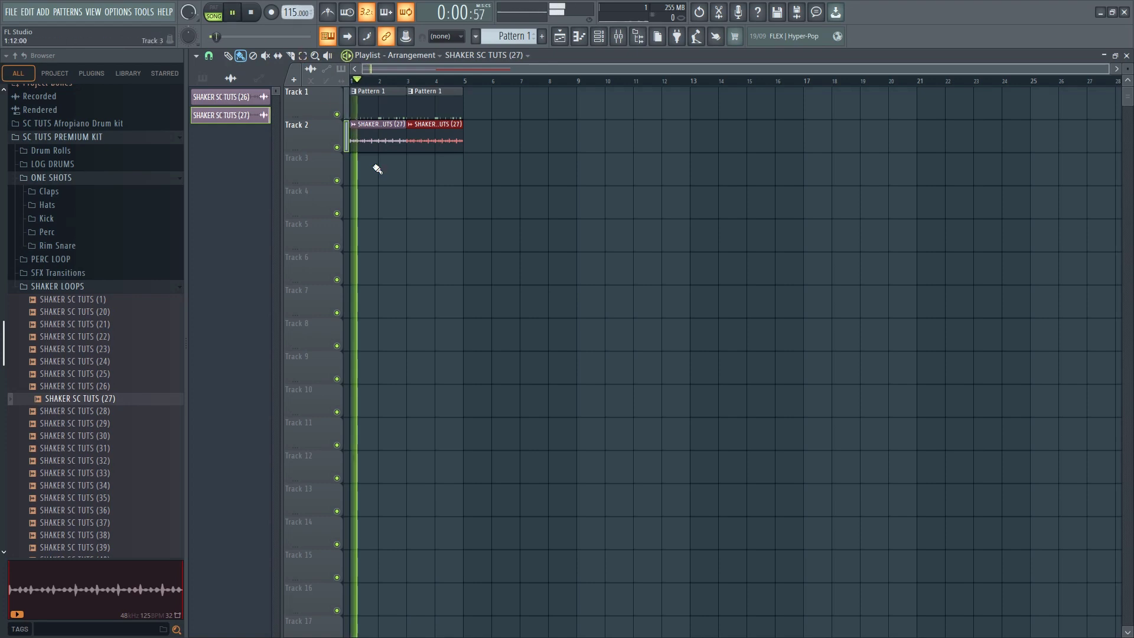
# Open the channel settings of the SHAKER SC TUTS (27) clip during playback
pyautogui.click(367, 146)
pyautogui.doubleClick(399, 137)
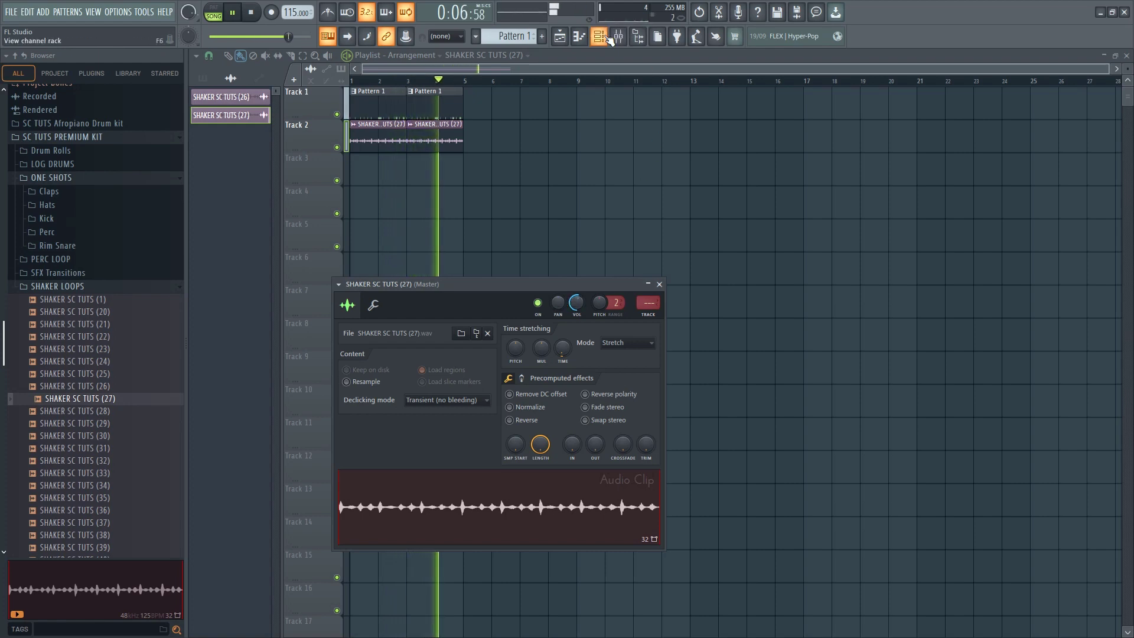
# In the KICKS SC TUTS (27) piano roll, shorten the C5 note at bar 2 and add two short C5 notes directly behind it
pyautogui.press('F6')
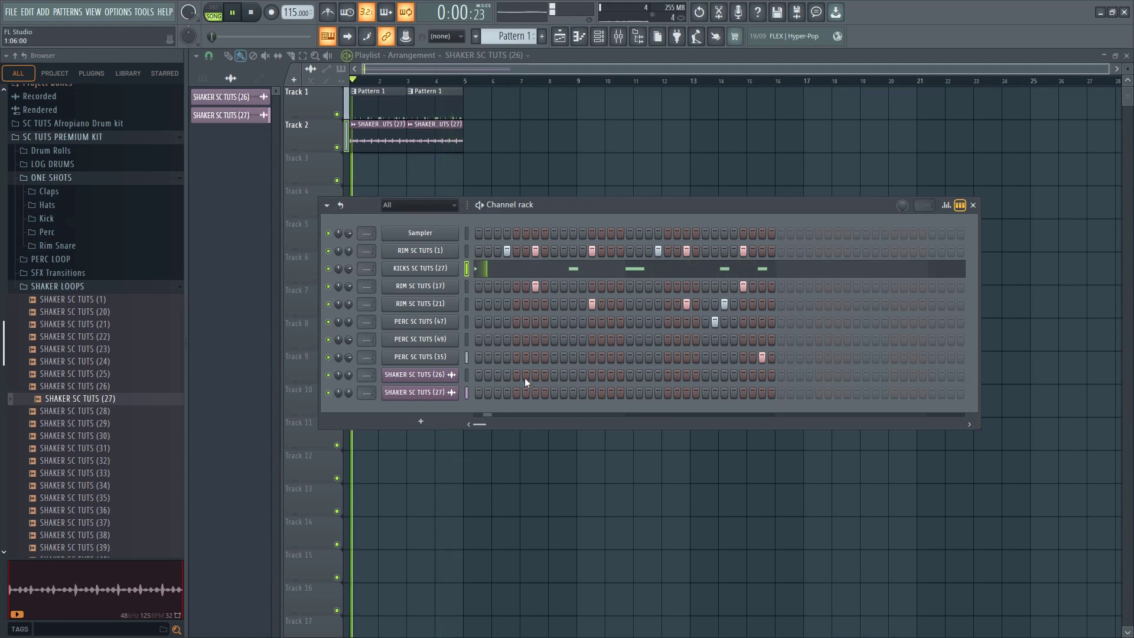
pyautogui.press('space')
pyautogui.click(645, 273)
pyautogui.press('space')
pyautogui.moveTo(481, 261); pyautogui.dragTo(471, 261)
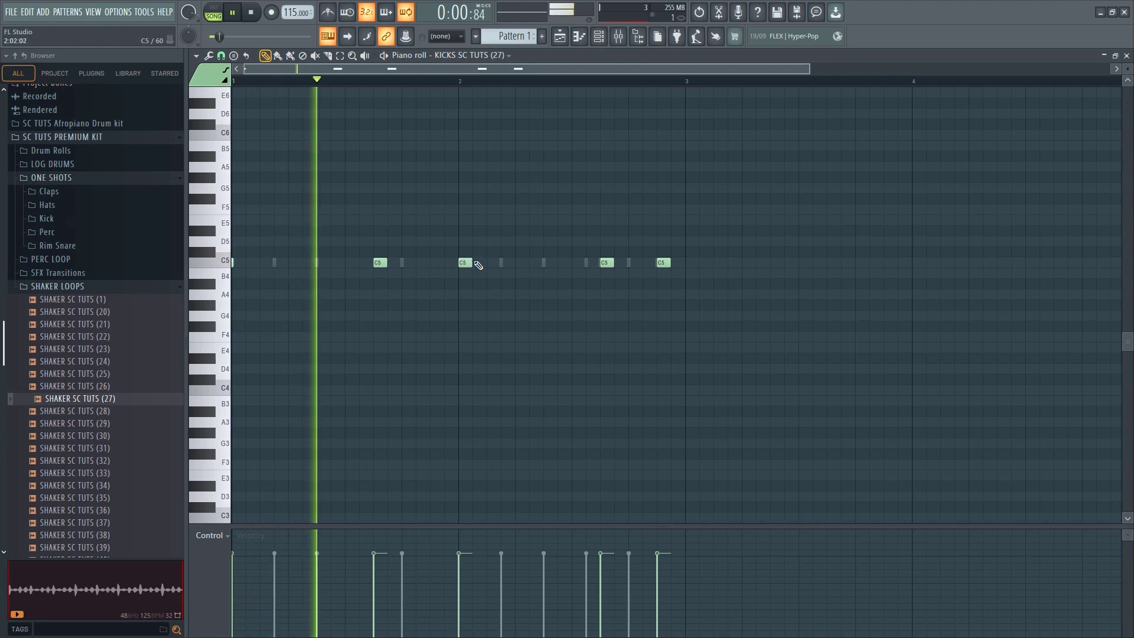
pyautogui.click(477, 264)
pyautogui.click(495, 263)
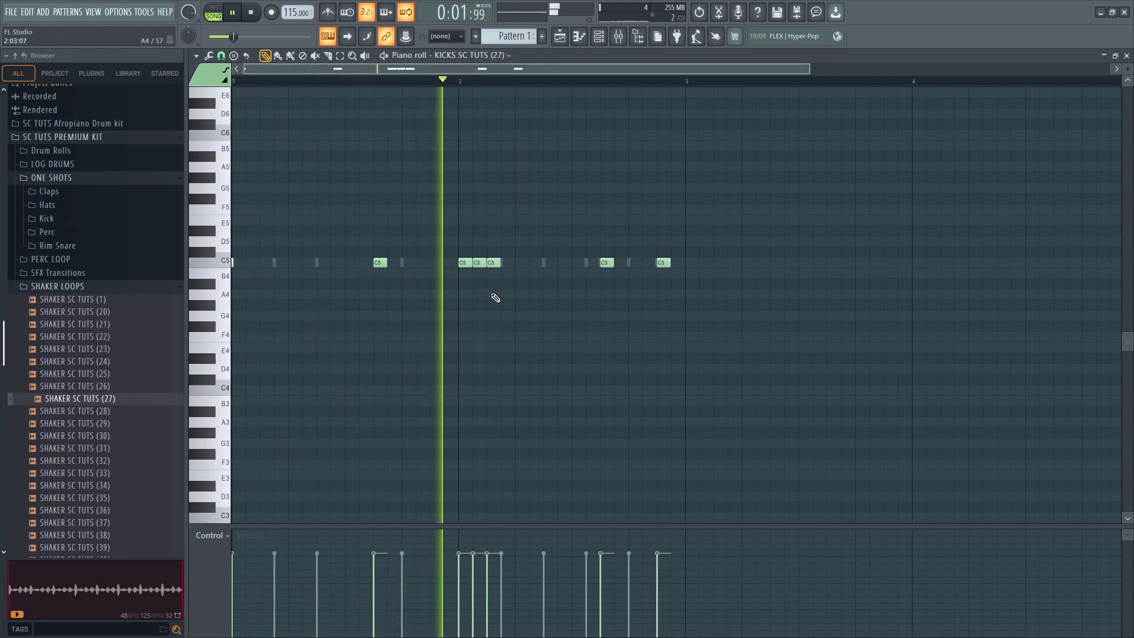
pyautogui.click(1126, 56)
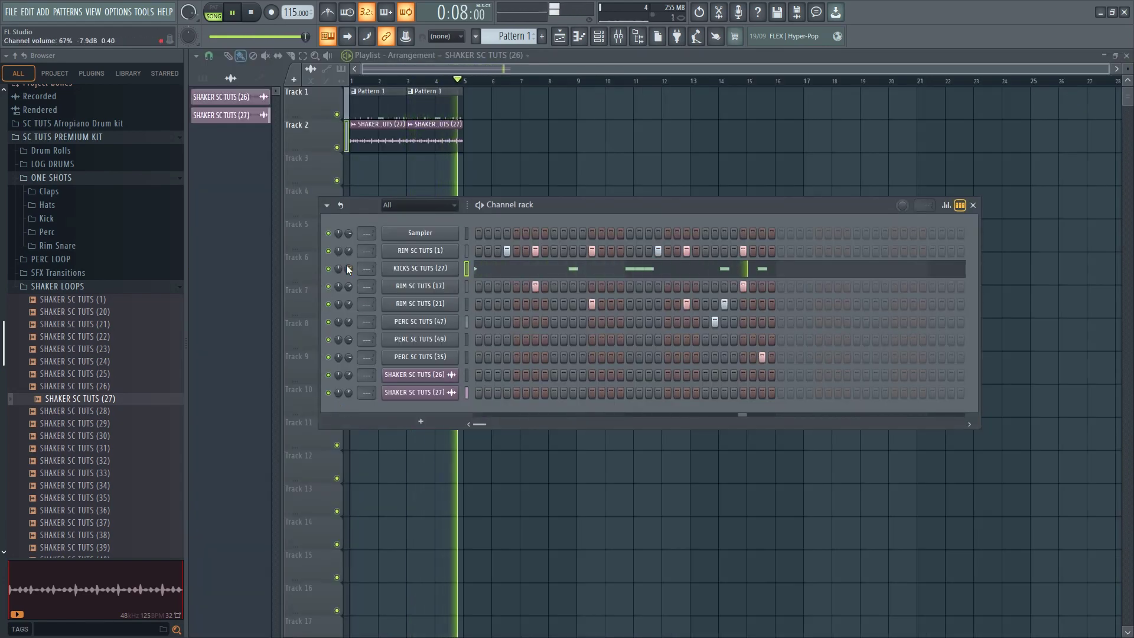
# Stop playback and audition loops in the PERC LOOP folder, from SC TUTS Perc loop (1) to (6)
pyautogui.press('space')
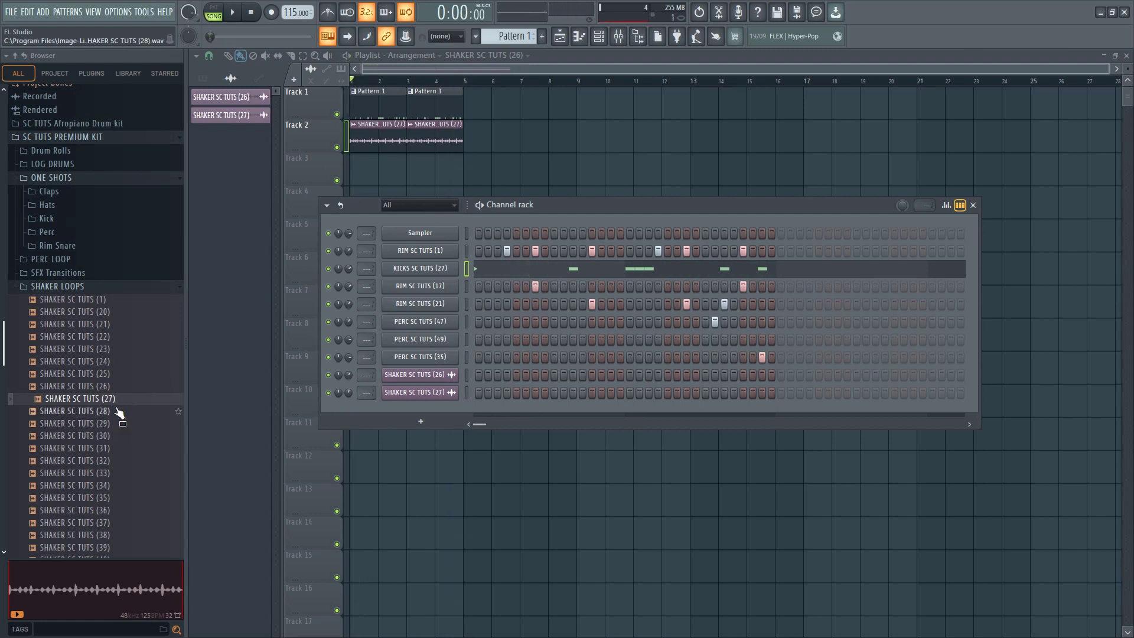
pyautogui.click(66, 287)
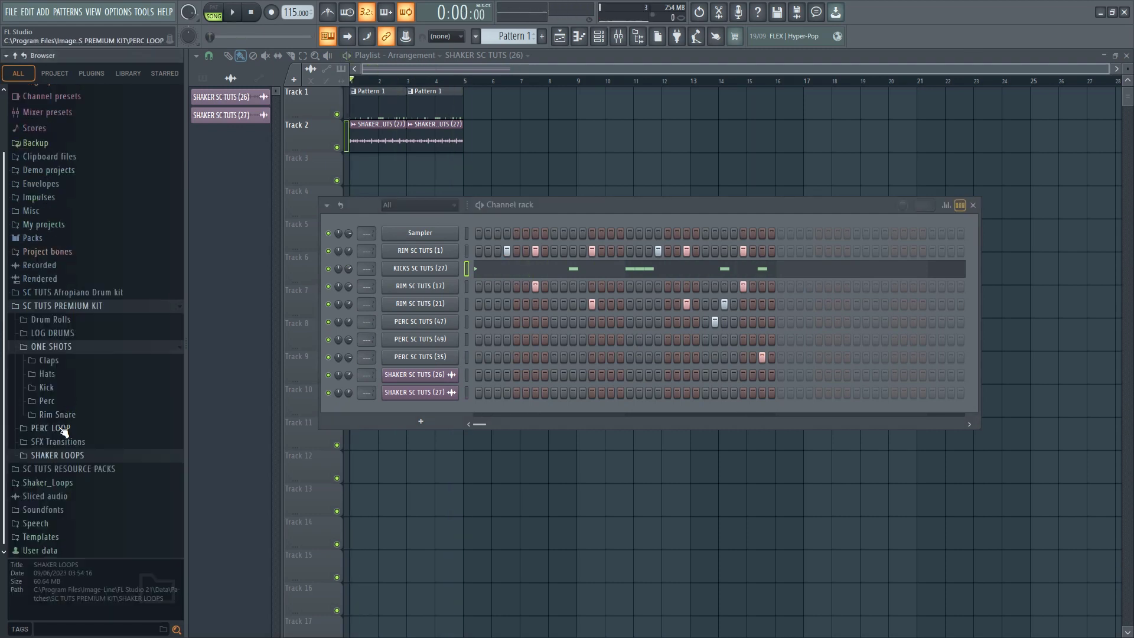
pyautogui.click(63, 429)
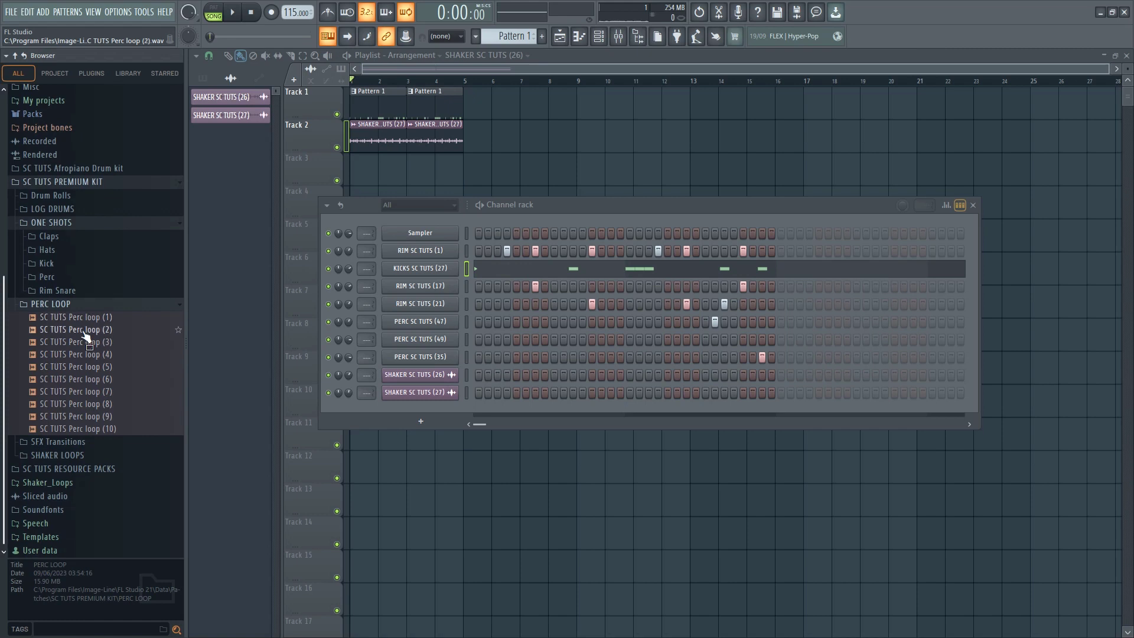
pyautogui.click(88, 319)
pyautogui.click(84, 341)
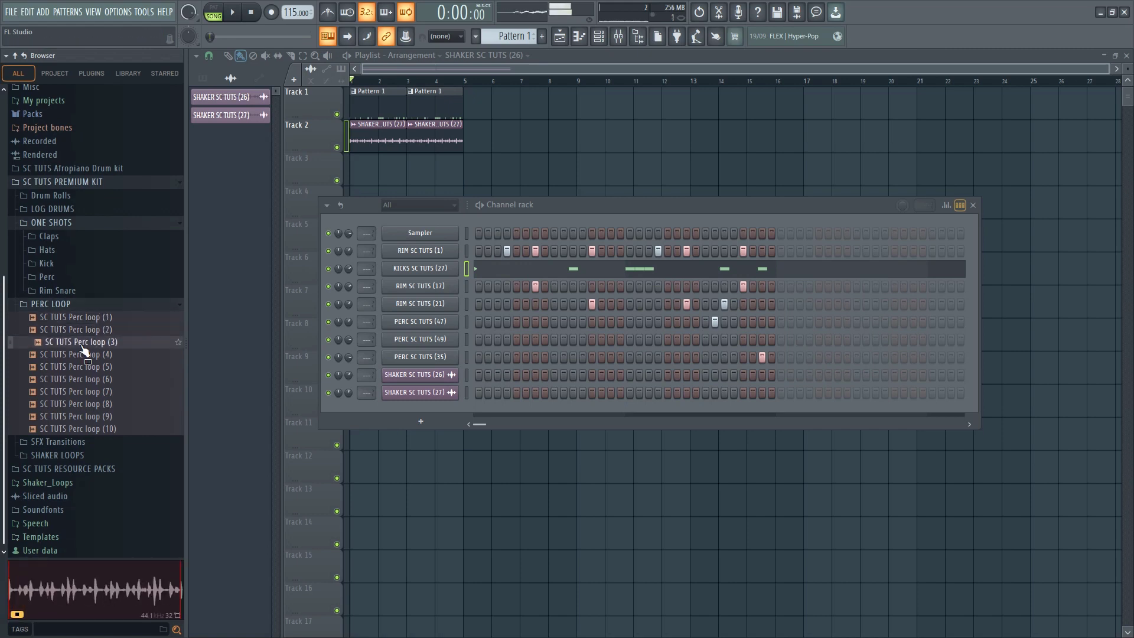
pyautogui.click(83, 355)
pyautogui.click(81, 368)
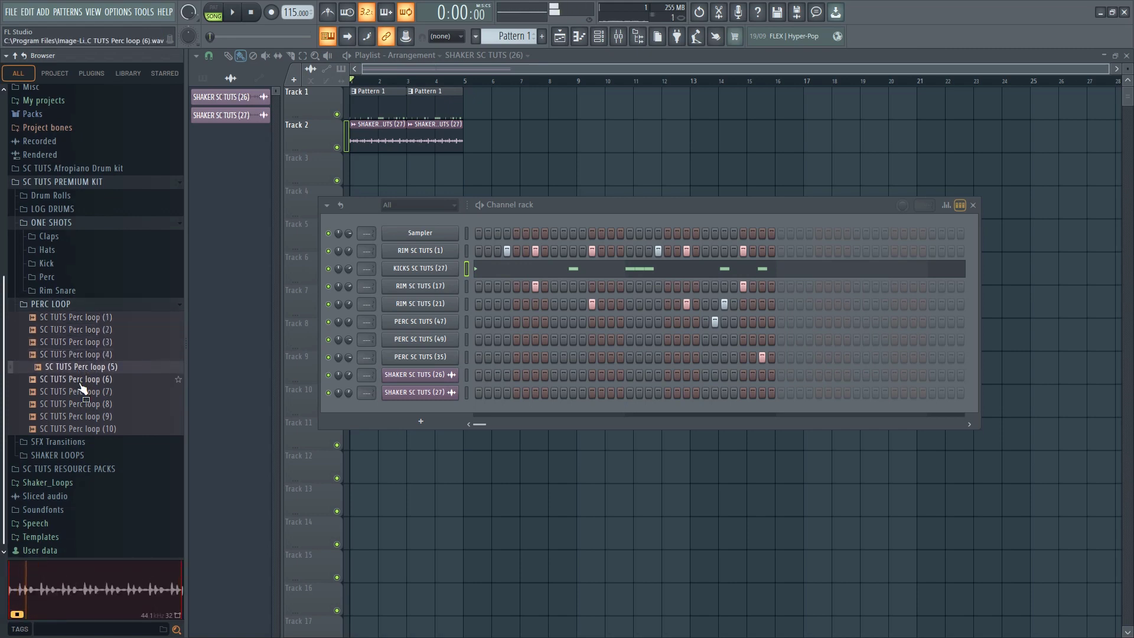
pyautogui.click(81, 381)
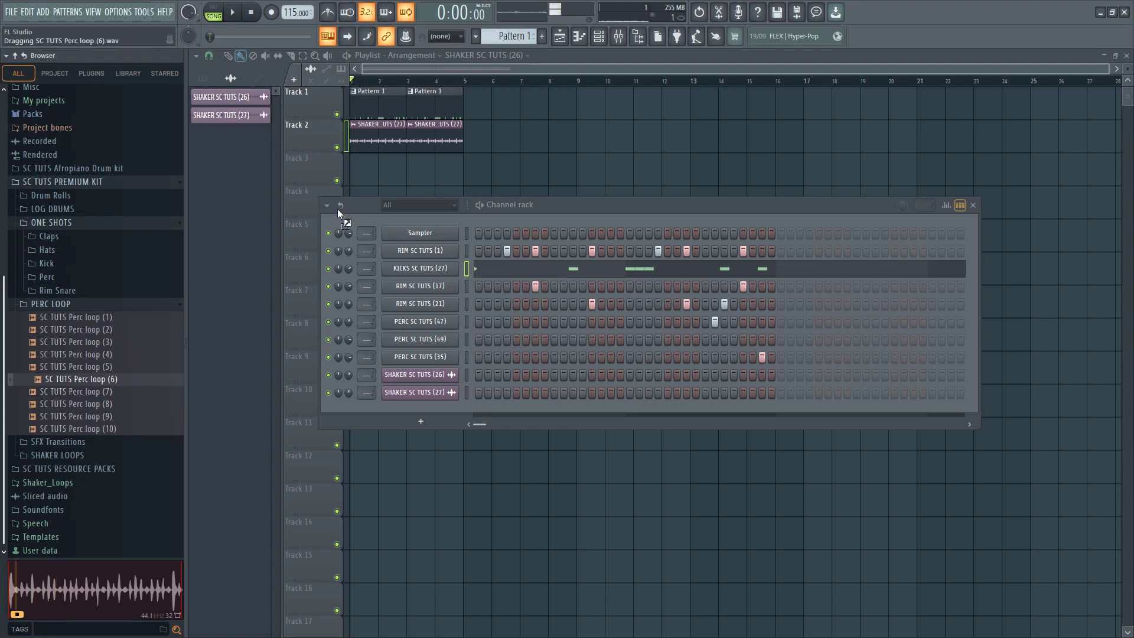
# Place SC TUTS Perc loop (6) at bar 1 of Track 3 and set it to Stretch mode over two bars
pyautogui.moveTo(357, 169); pyautogui.dragTo(403, 303)
pyautogui.doubleClick(384, 170)
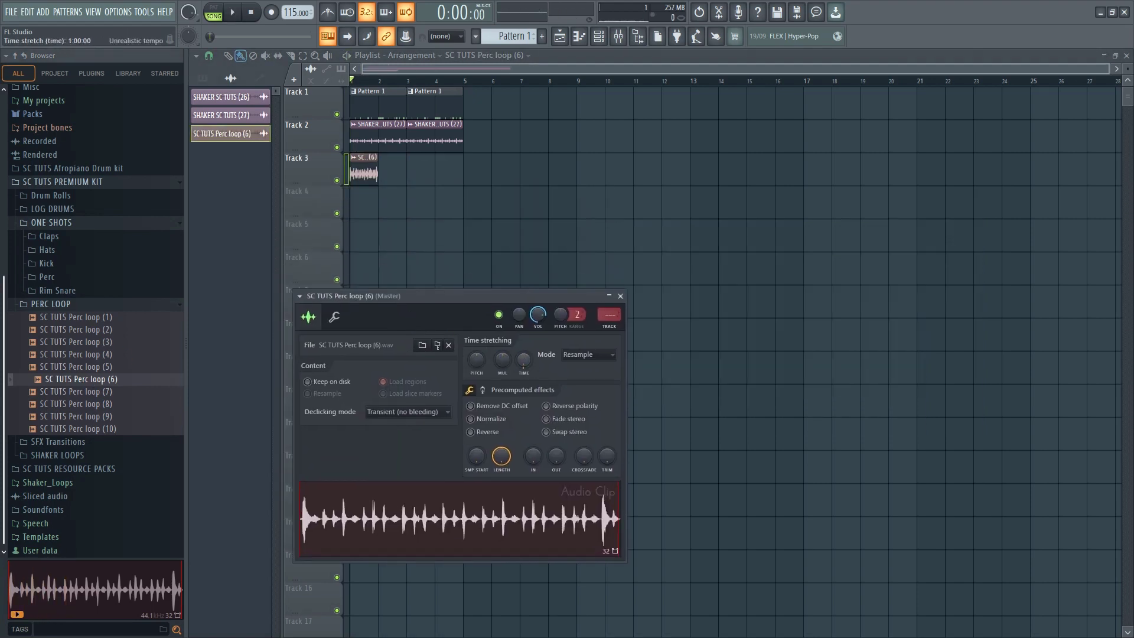
pyautogui.click(588, 355)
pyautogui.click(565, 357)
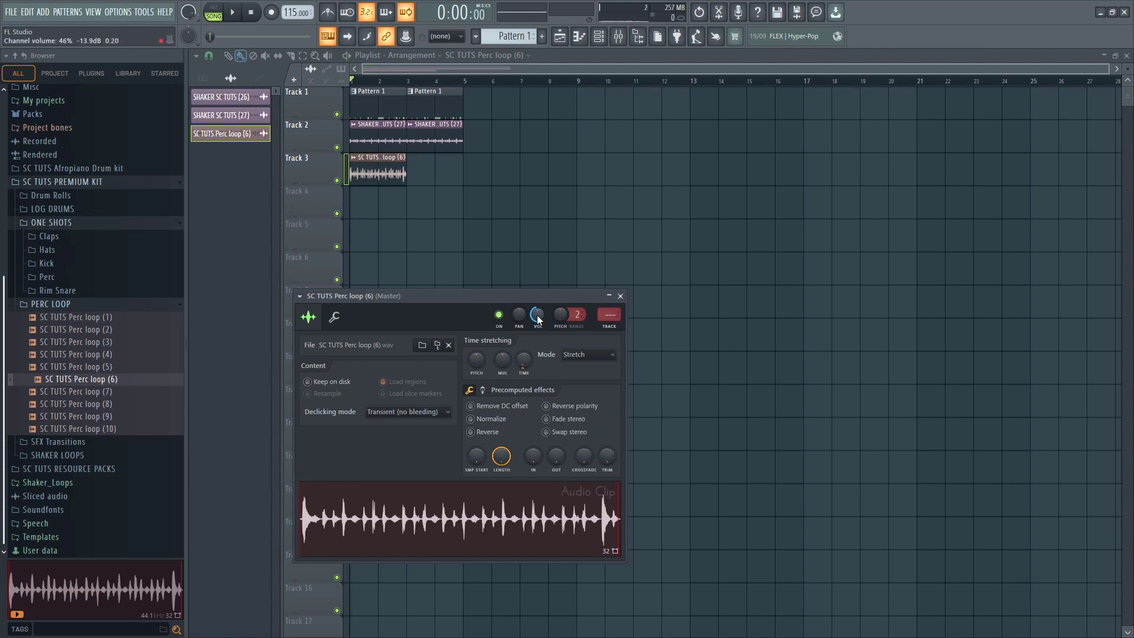
# Delete the SC TUTS Perc loop (6) clip from Track 3 and audition Perc loops (7) to (10)
pyautogui.press('space')
pyautogui.rightClick(402, 176)
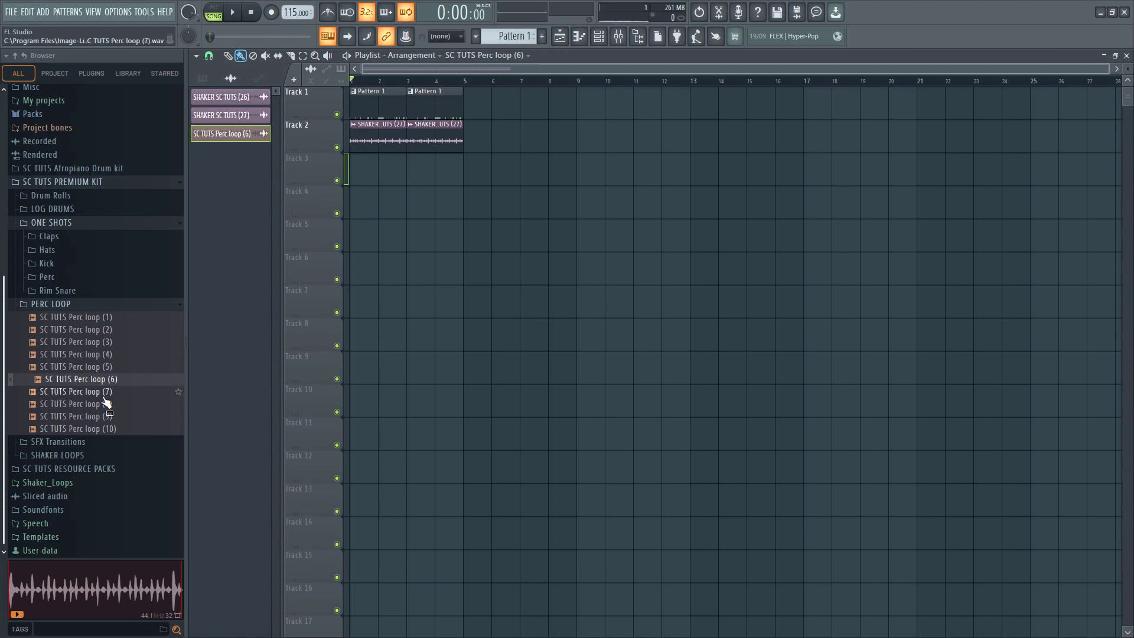
pyautogui.press('Down')
pyautogui.press('Down')
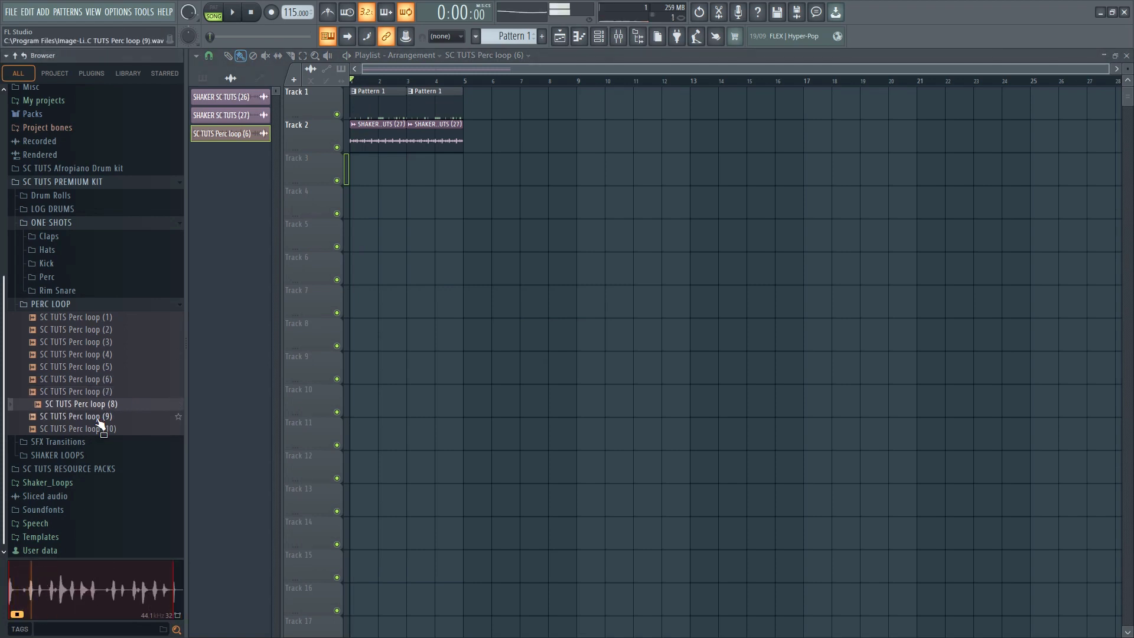
pyautogui.press('Down')
pyautogui.press('Down')
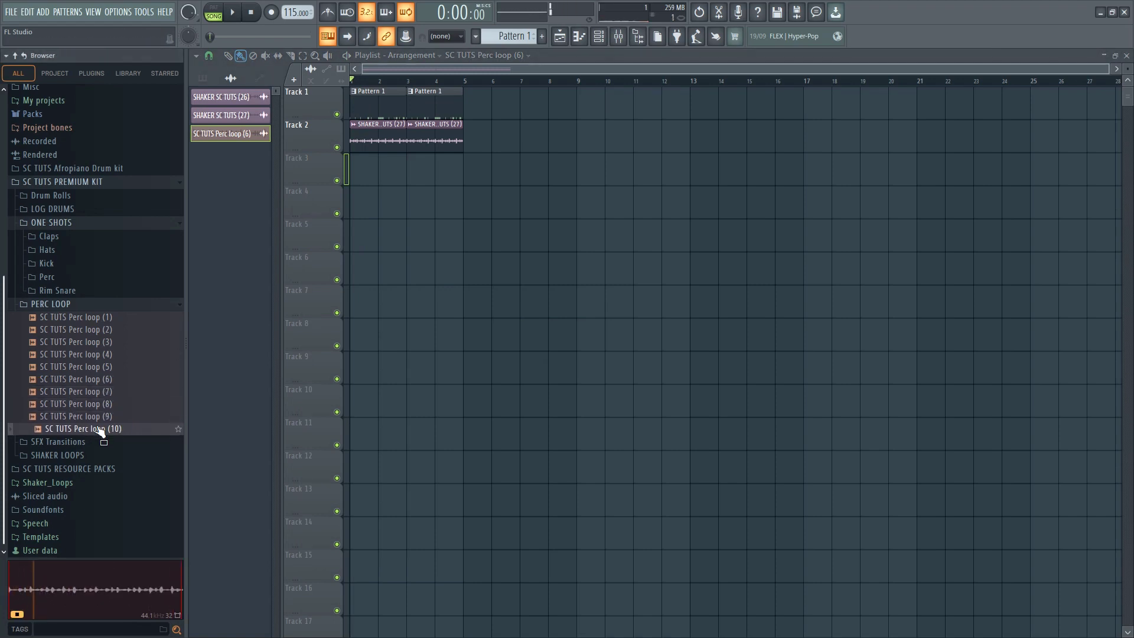
# Place SC TUTS Perc loop (10) at bars 1 and 3 of Track 3, in Stretch mode with two bars per clip
pyautogui.moveTo(361, 166); pyautogui.dragTo(361, 167)
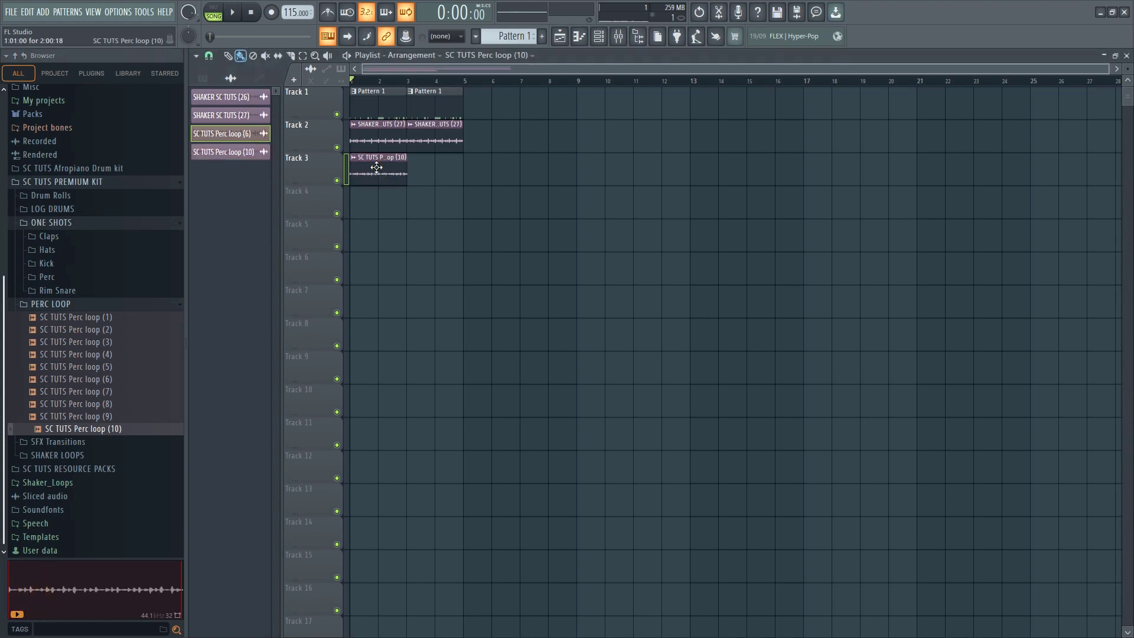
pyautogui.doubleClick(374, 166)
pyautogui.moveTo(400, 235); pyautogui.dragTo(461, 327)
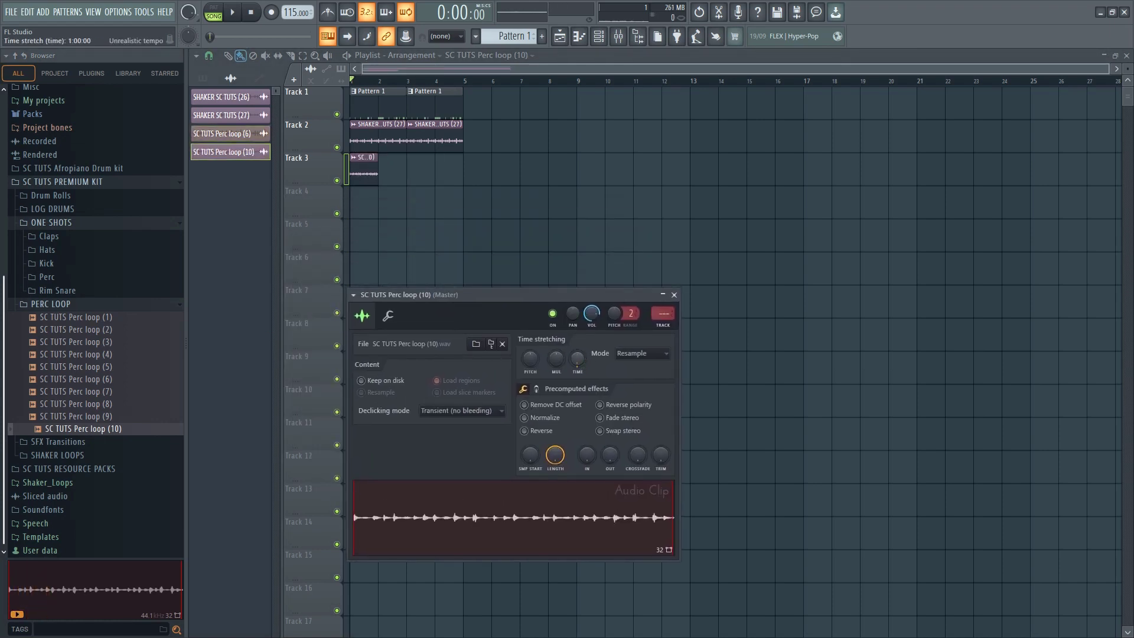
pyautogui.click(630, 353)
pyautogui.click(629, 387)
pyautogui.press('space')
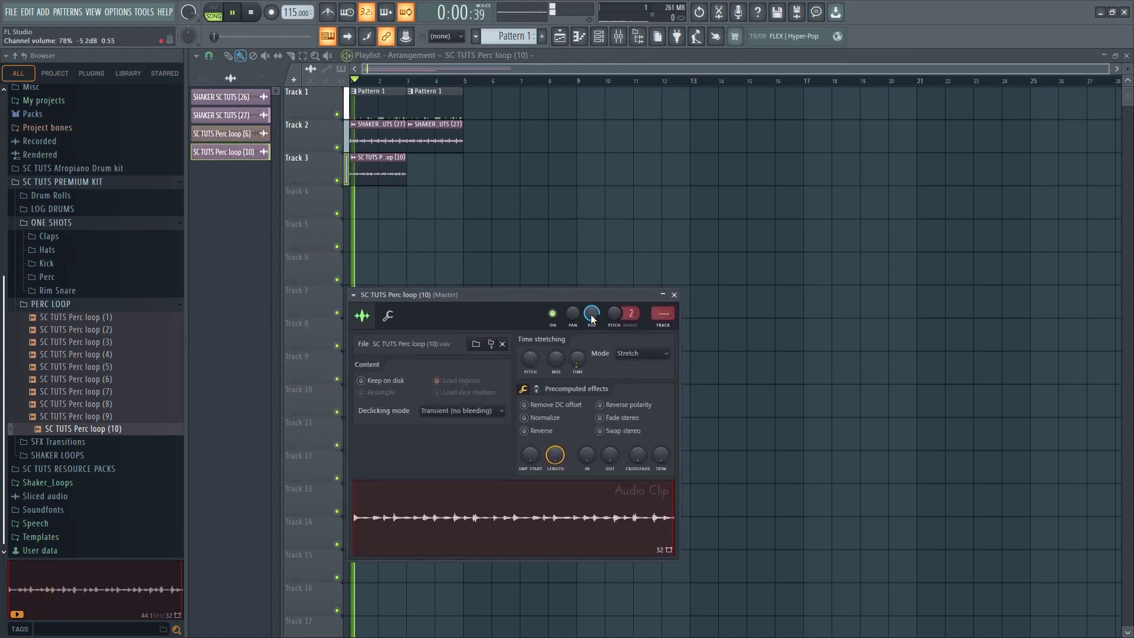
pyautogui.click(398, 177)
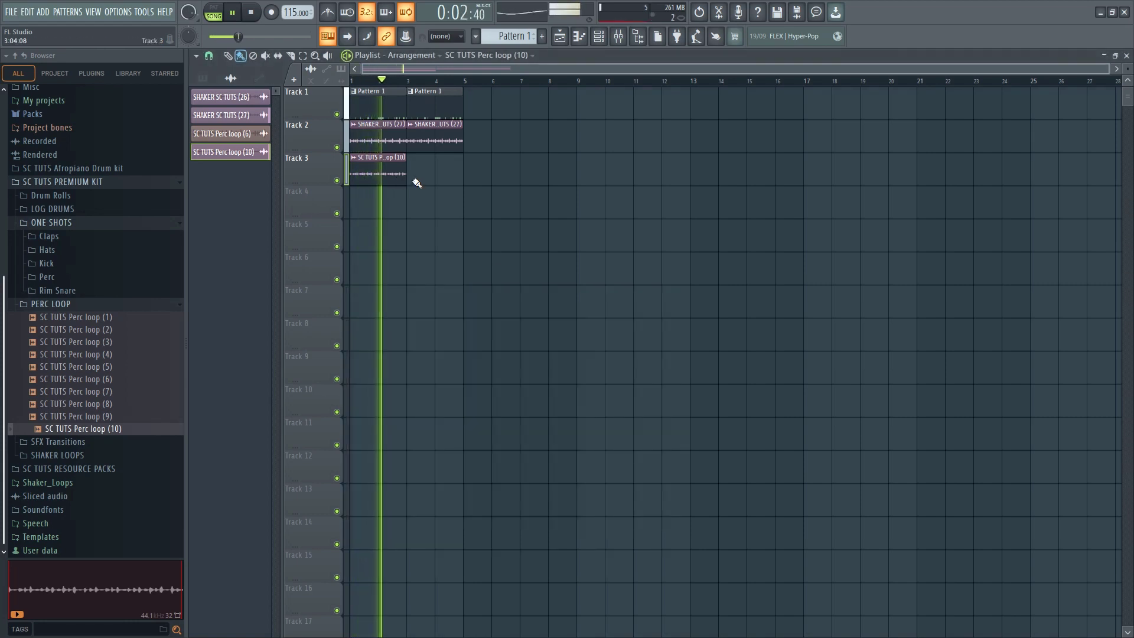
pyautogui.click(416, 181)
# Set the SC TUTS Perc loop (10) channel volume to 46% and adjust its time-stretching pitch during playback
pyautogui.doubleClick(422, 180)
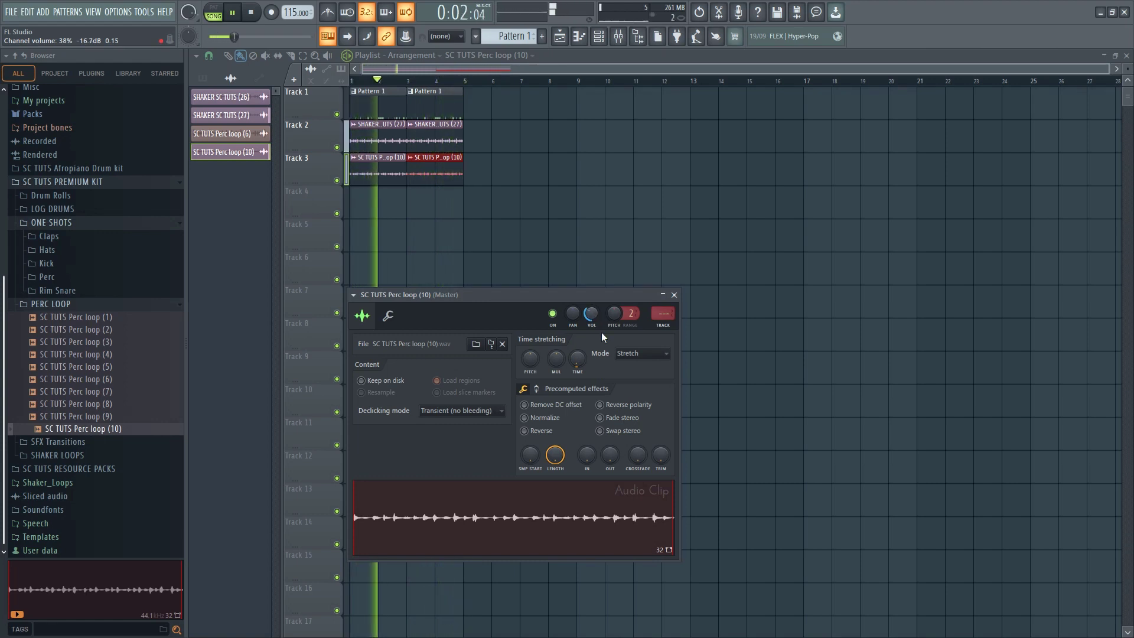
pyautogui.press('space')
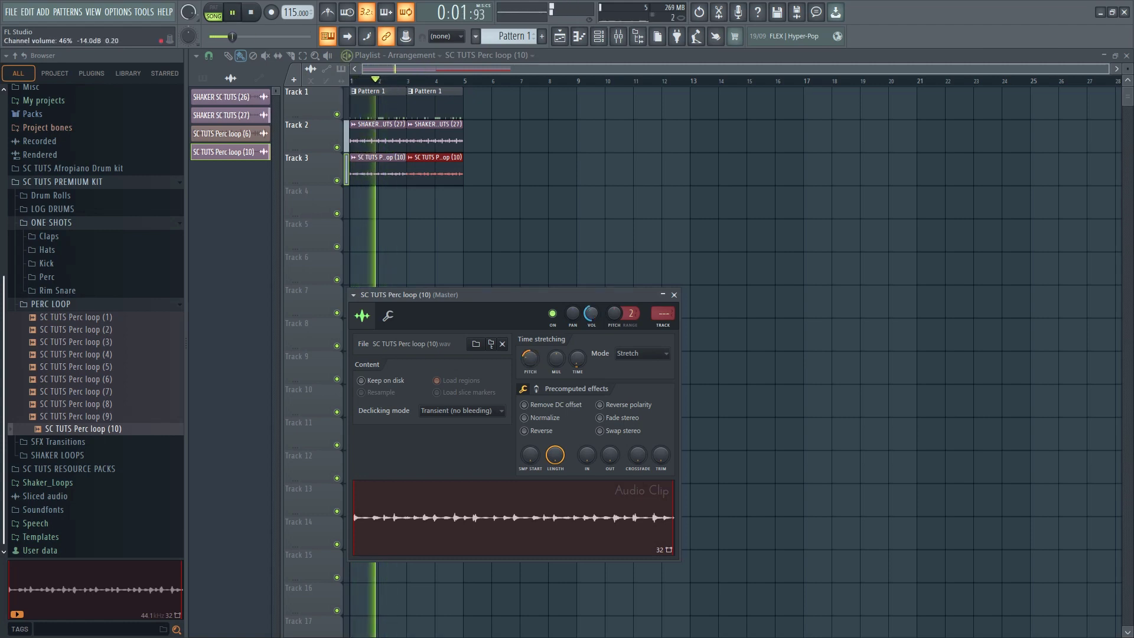
pyautogui.click(525, 246)
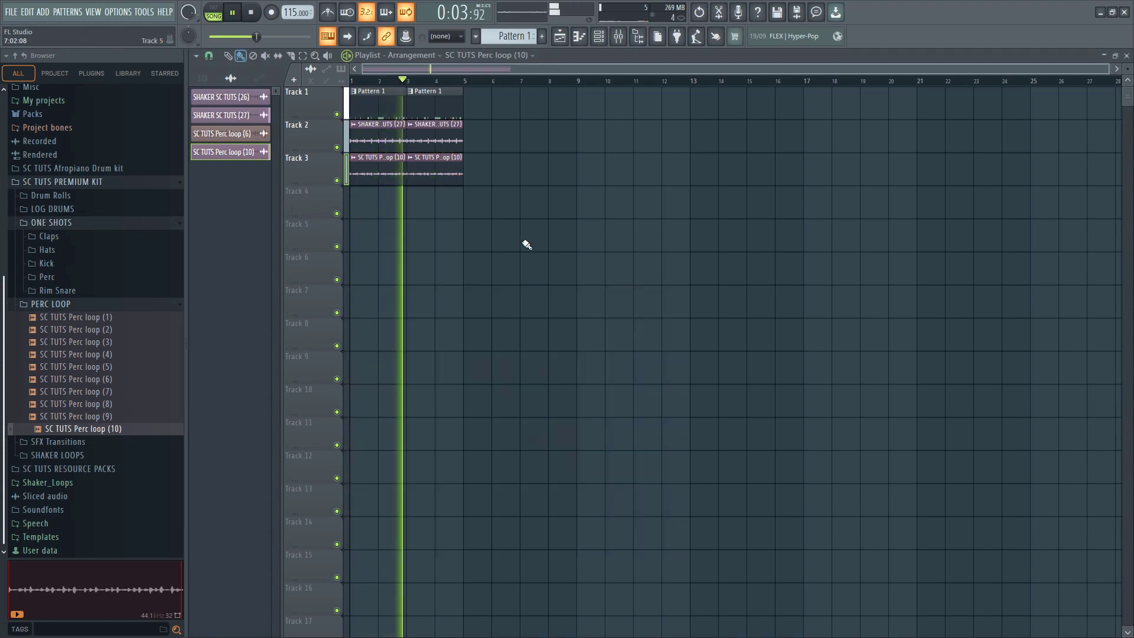
pyautogui.press('space')
# Route SC TUTS Perc loop (10) to mixer Insert 1 and load Fruity Parametric EQ 2 in its first effect slot
pyautogui.doubleClick(375, 173)
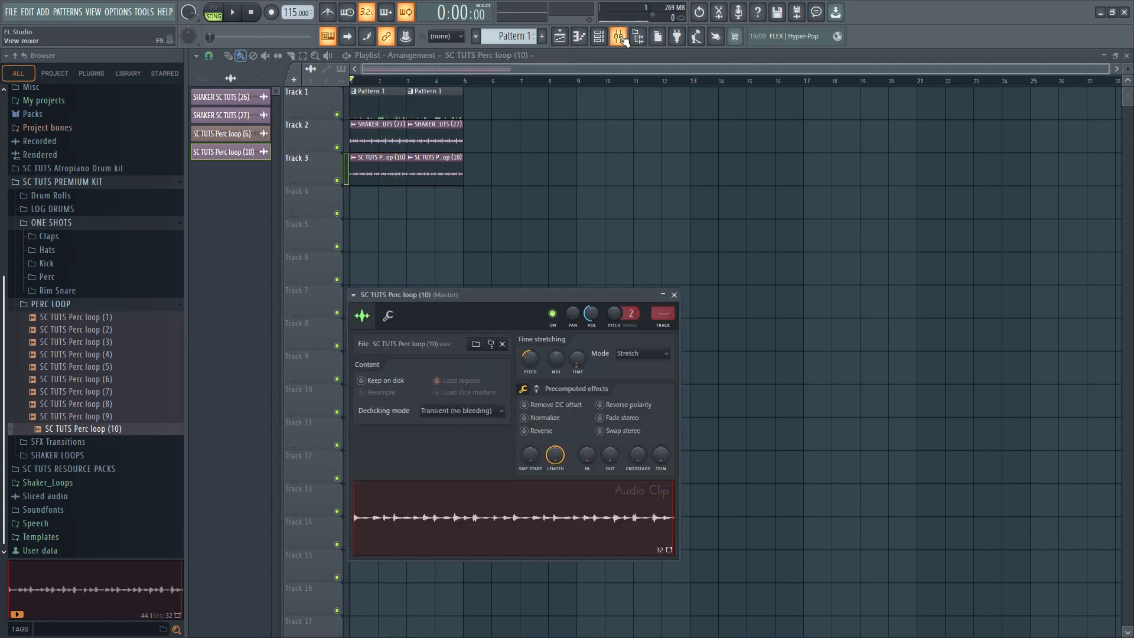
pyautogui.click(621, 38)
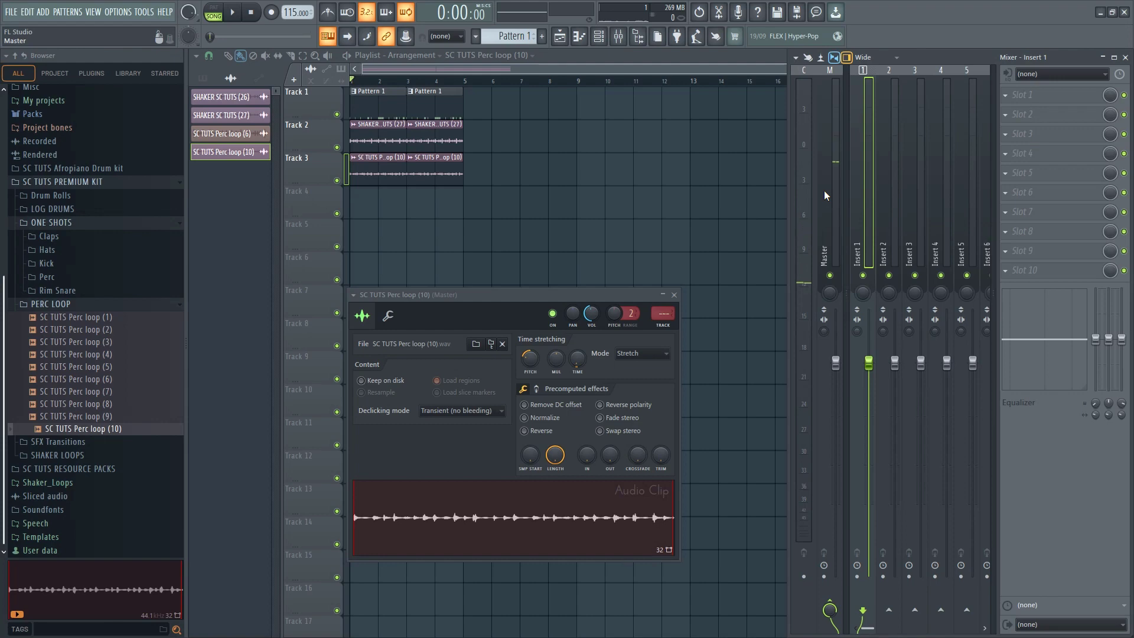
pyautogui.hotkey('ctrl', 'l')
pyautogui.click(1066, 97)
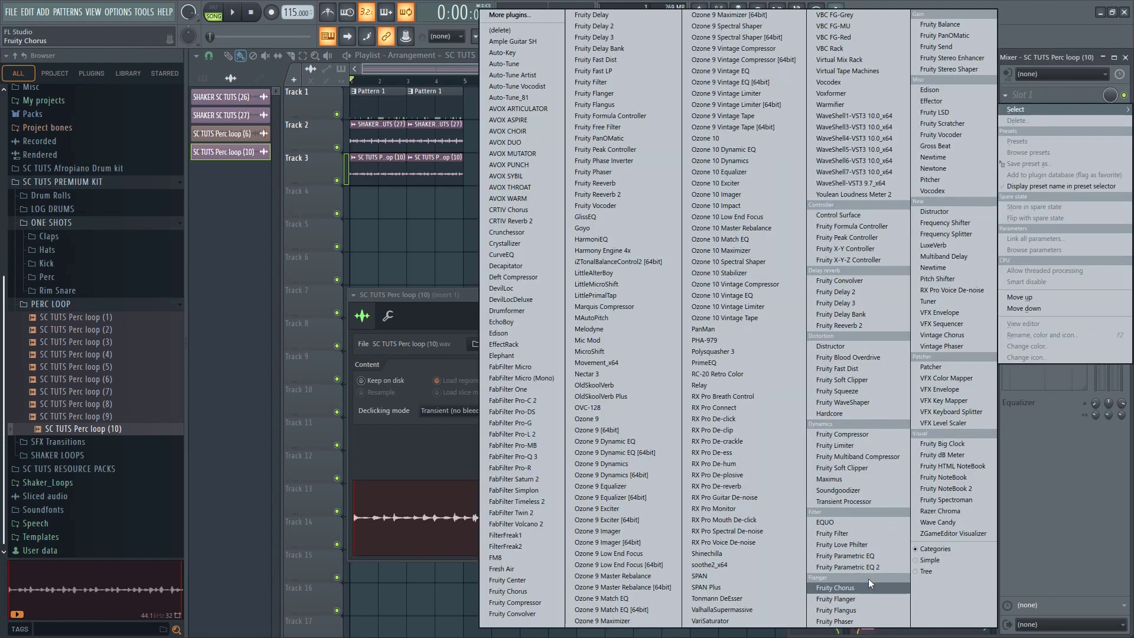
pyautogui.click(857, 567)
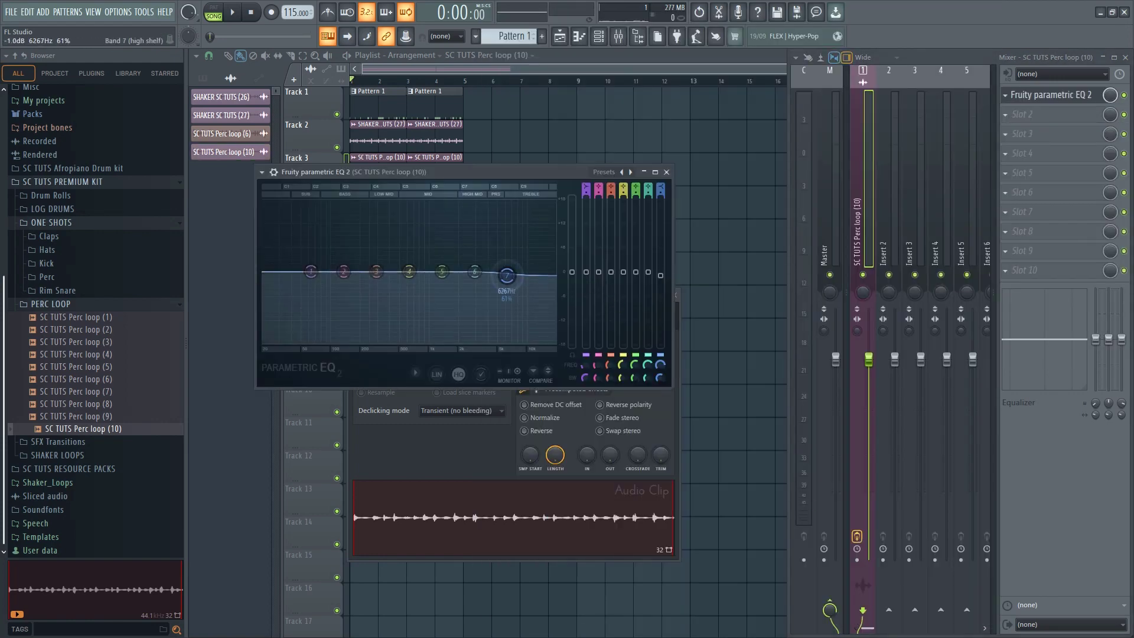
# Pull EQ band 7 fully down to cut the perc loop's highs, and listen to Track 3 alone before restoring all tracks
pyautogui.moveTo(506, 275); pyautogui.dragTo(456, 341)
pyautogui.press('space')
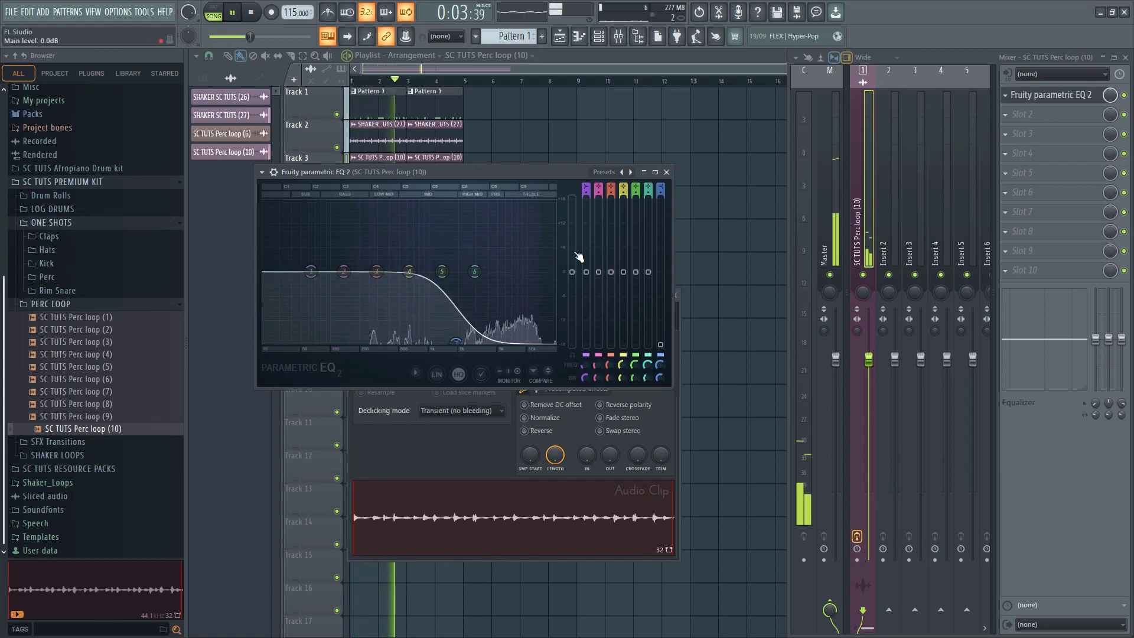
pyautogui.press('F12')
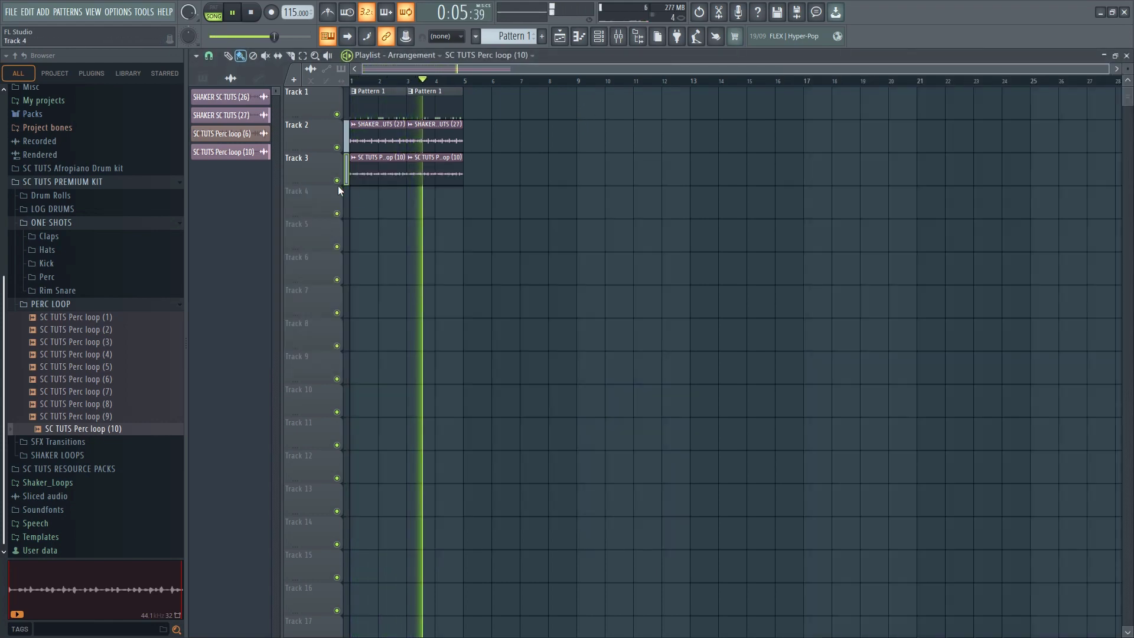
pyautogui.keyDown('ctrl'); pyautogui.click(338, 180); pyautogui.keyUp('ctrl')
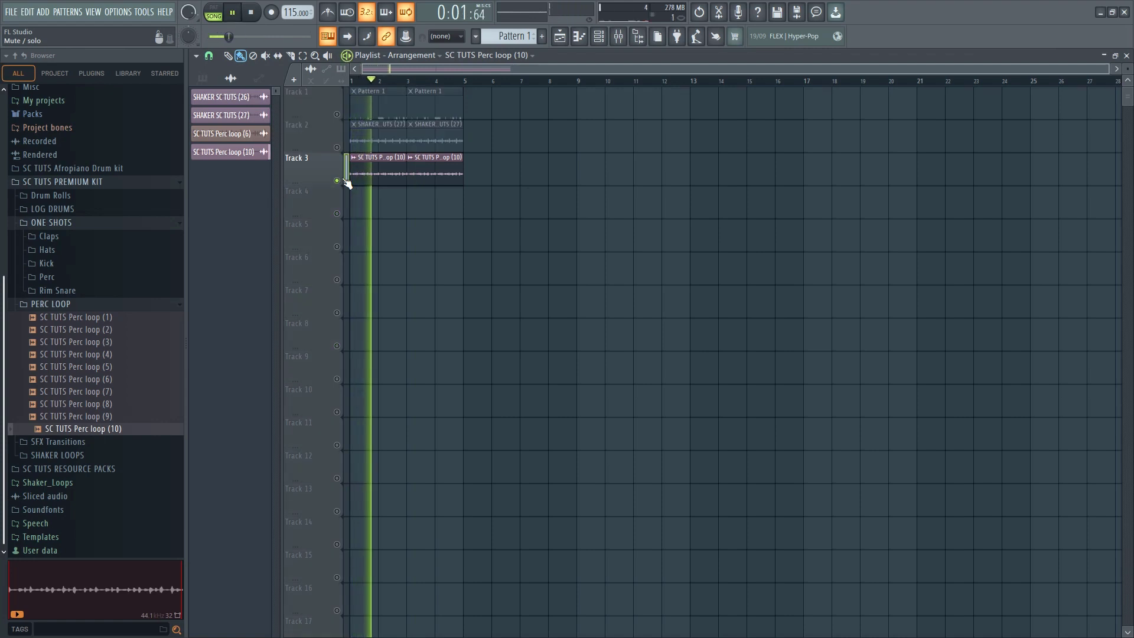
pyautogui.keyDown('ctrl'); pyautogui.click(345, 180); pyautogui.keyUp('ctrl')
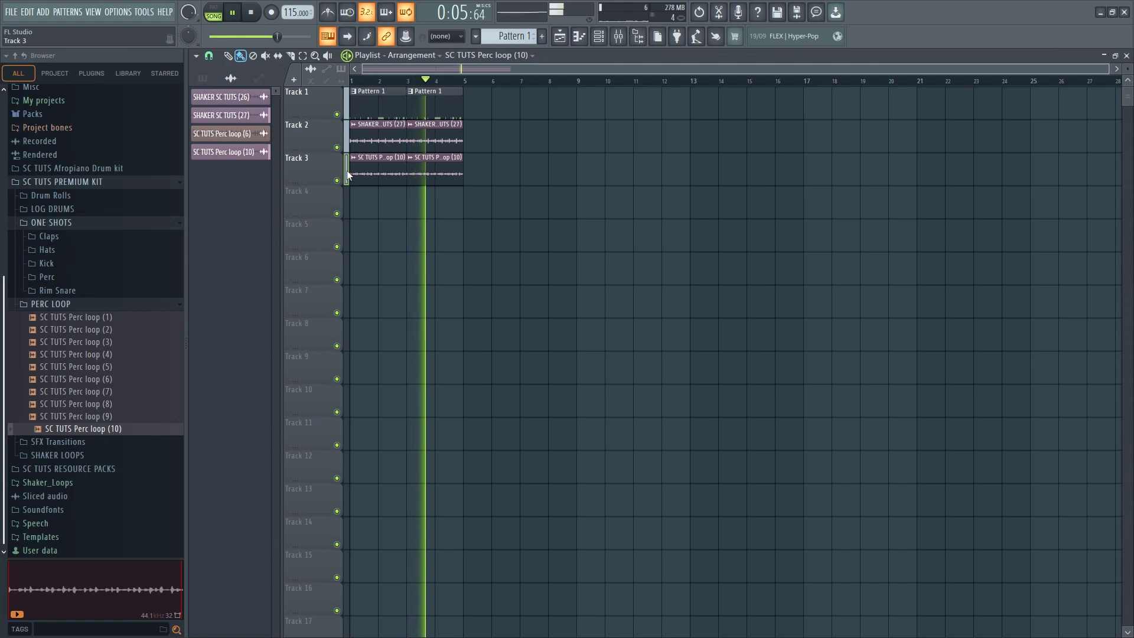
# Select Pattern 1, show all channels in the Channel rack and play the arrangement briefly
pyautogui.click(385, 112)
pyautogui.click(598, 37)
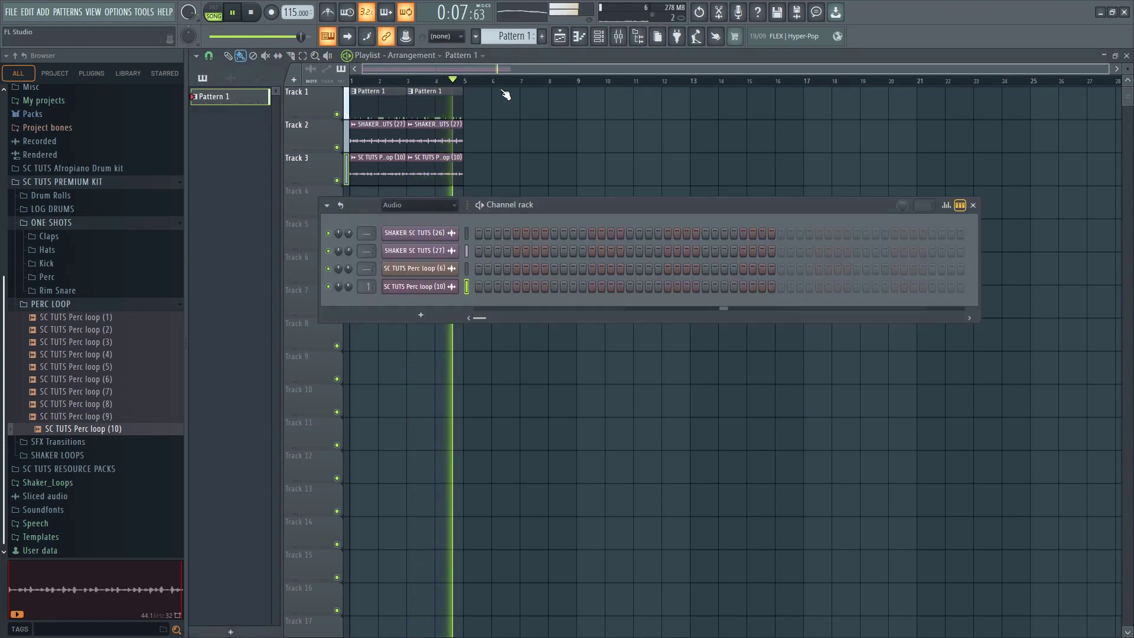
pyautogui.press('space')
pyautogui.click(420, 205)
pyautogui.click(415, 218)
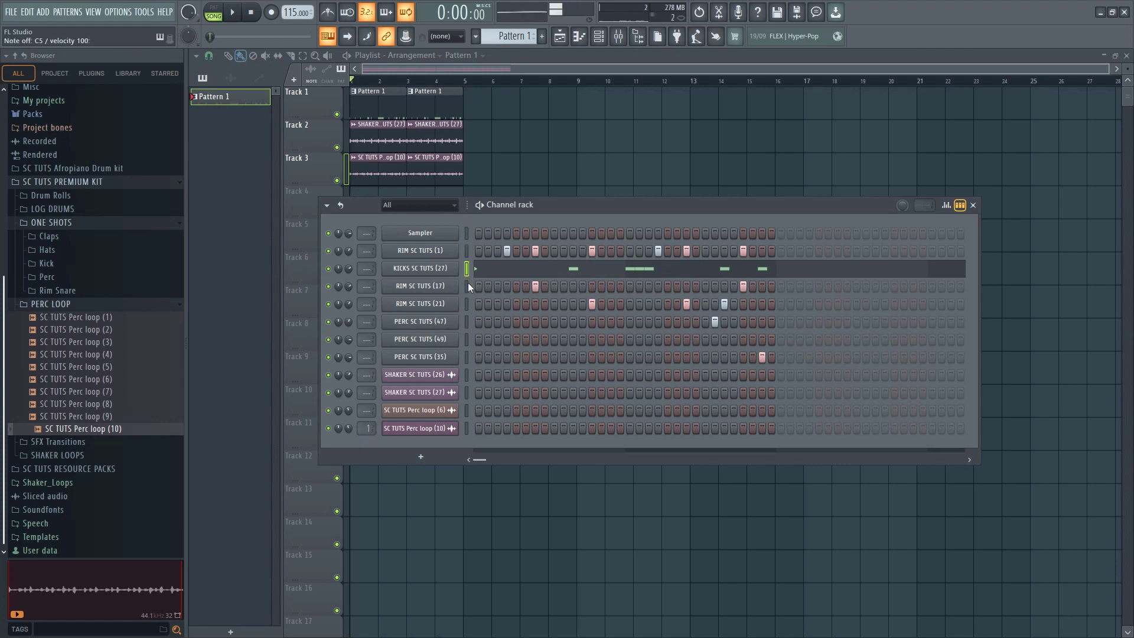
pyautogui.press('space')
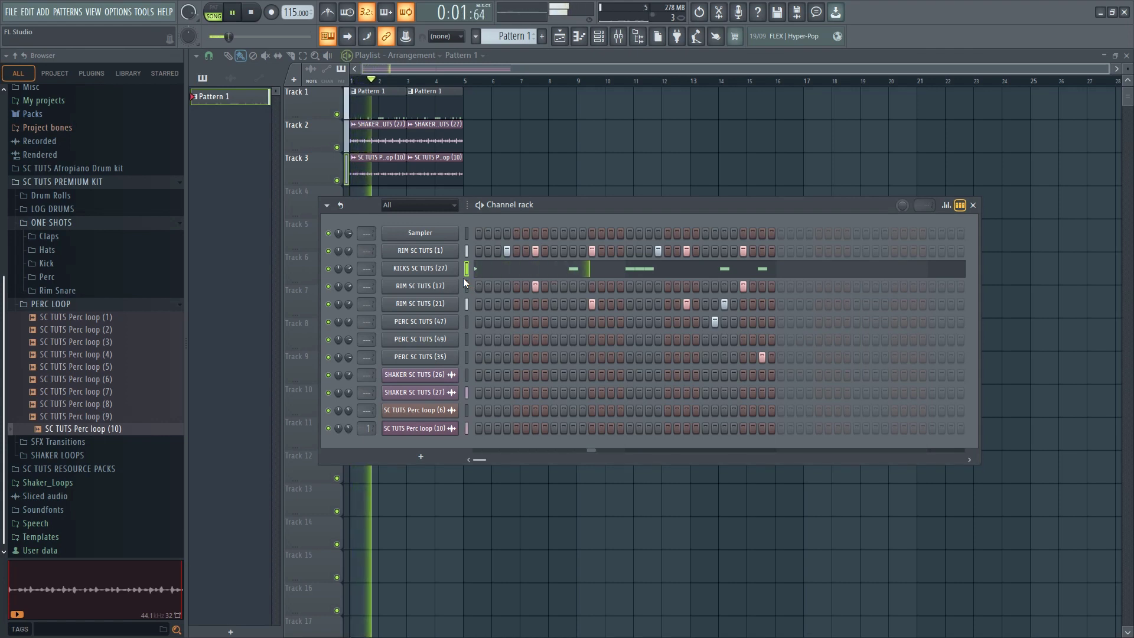
pyautogui.press('space')
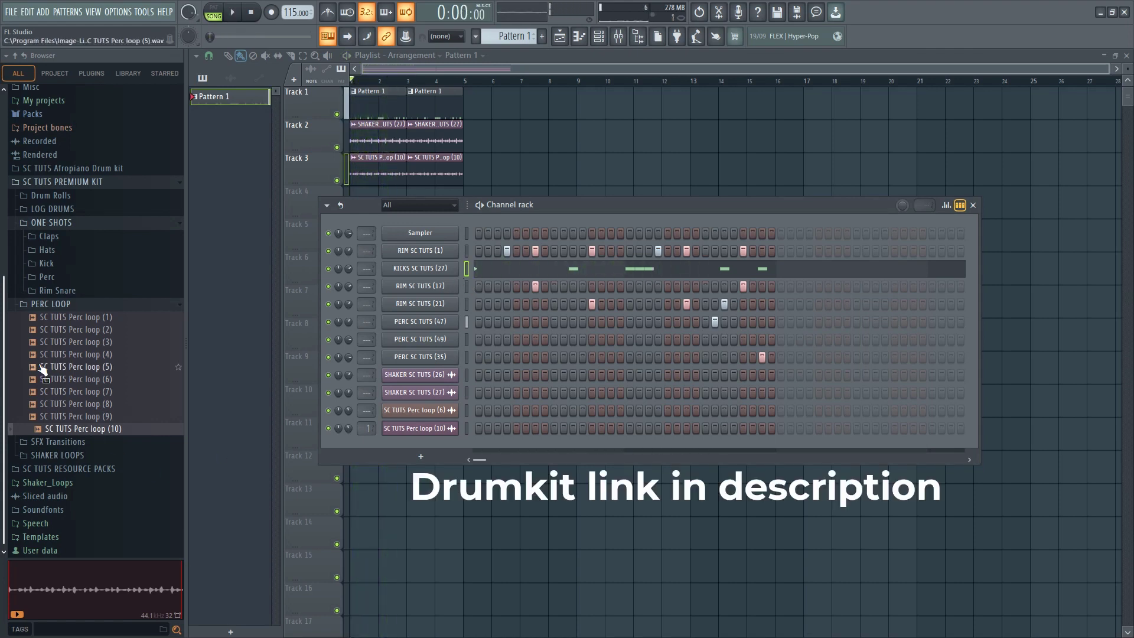
# Open the Rim Snare one-shots folder and audition samples from RIM SC TUTS (21) through the SNR SC TUTS snares
pyautogui.scroll(3, 45, 360)
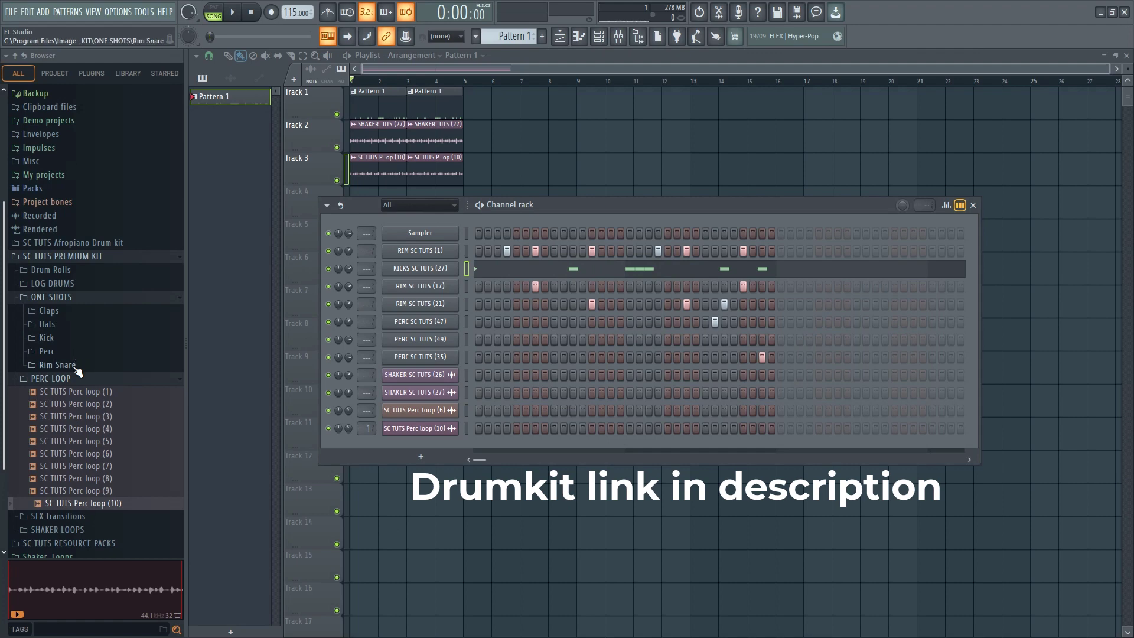
pyautogui.click(75, 366)
pyautogui.click(58, 428)
pyautogui.scroll(-3, 59, 432)
pyautogui.click(66, 404)
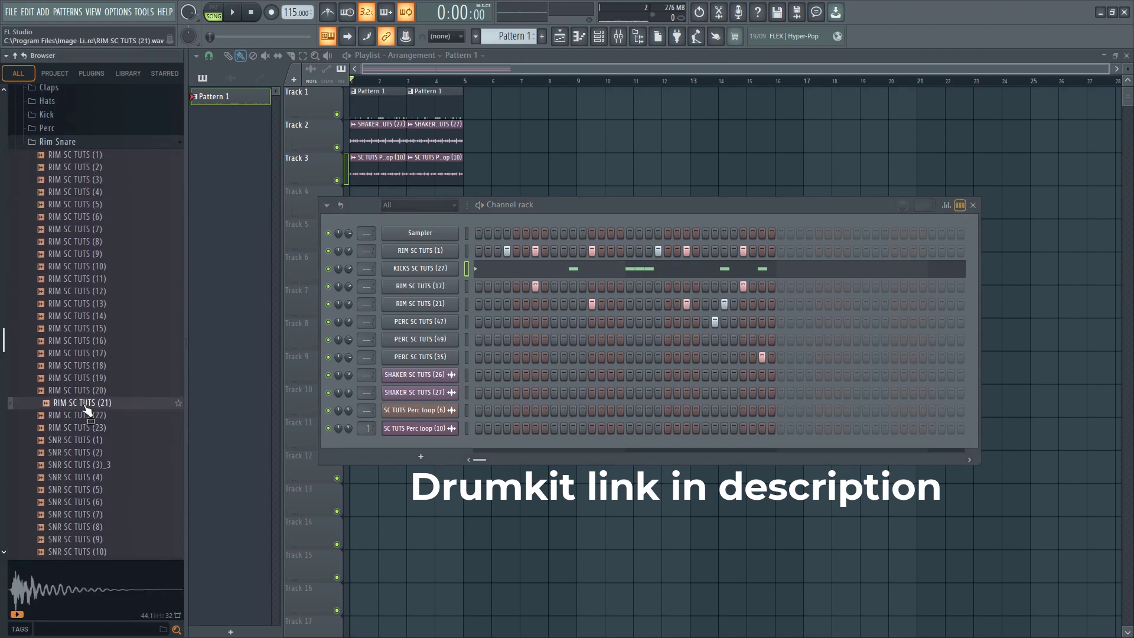
pyautogui.click(82, 428)
pyautogui.click(83, 441)
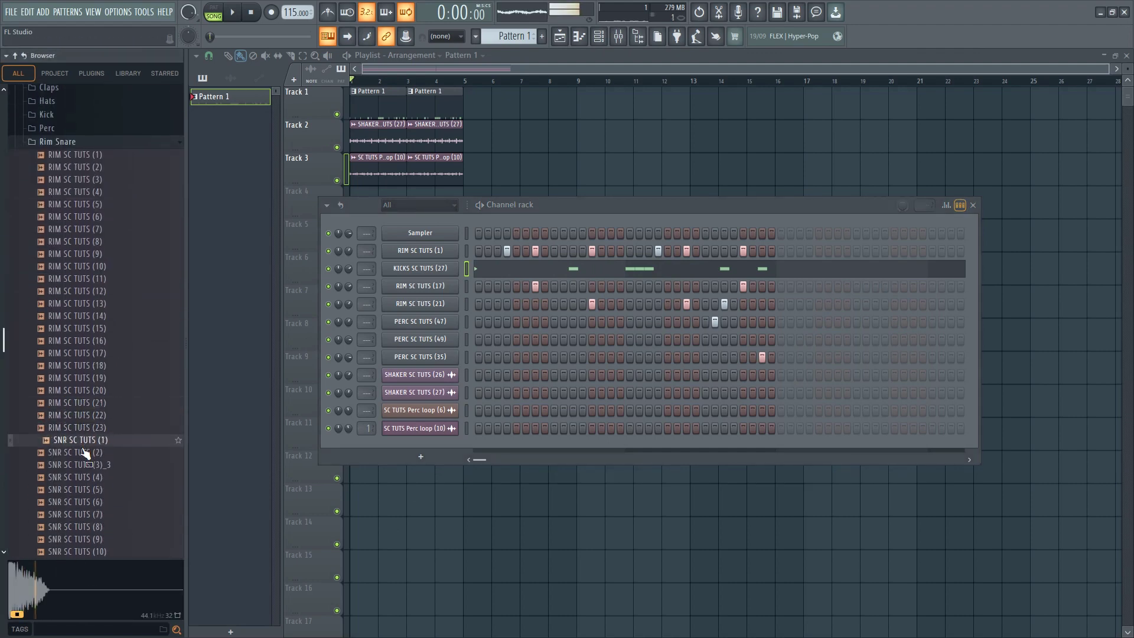
pyautogui.click(85, 467)
pyautogui.click(81, 491)
pyautogui.scroll(-3, 82, 490)
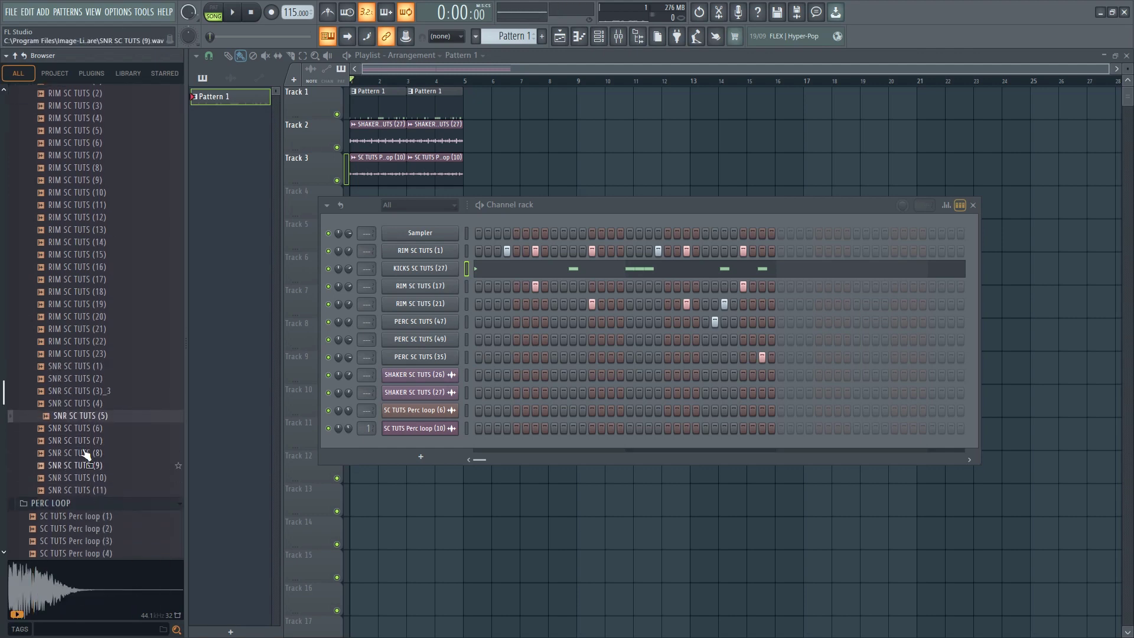
pyautogui.click(83, 453)
# Audition the rim samples in the Rim Snare folder, including RIM SC TUTS (7), (13), (11) and (9)
pyautogui.click(66, 204)
pyautogui.click(76, 154)
pyautogui.scroll(3, 77, 177)
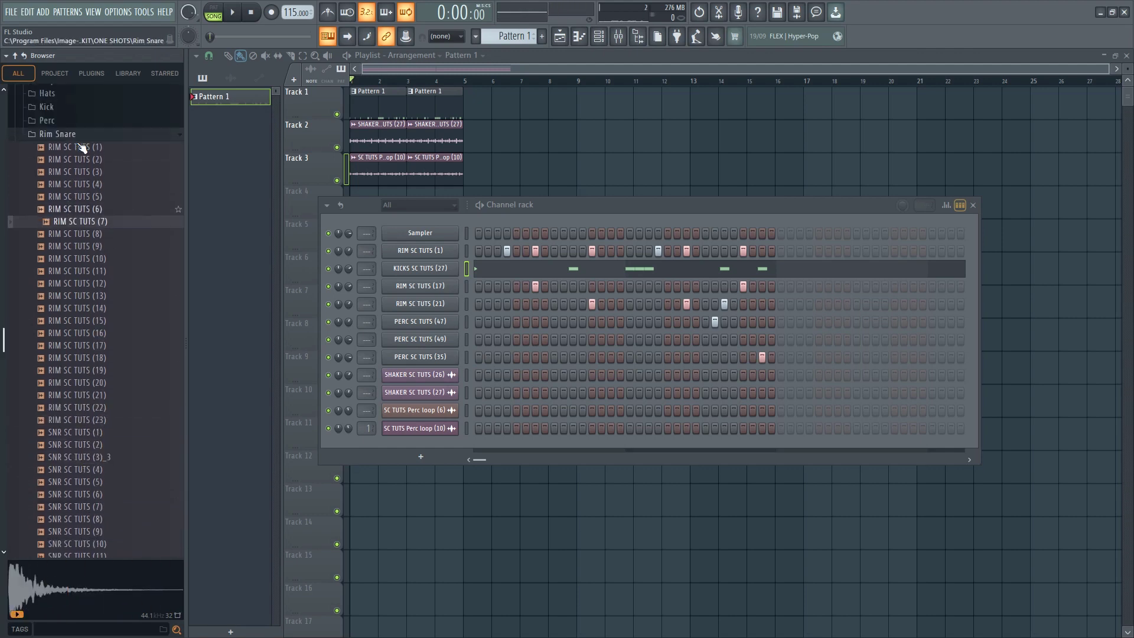
pyautogui.click(79, 180)
pyautogui.click(77, 217)
pyautogui.click(90, 278)
pyautogui.click(88, 304)
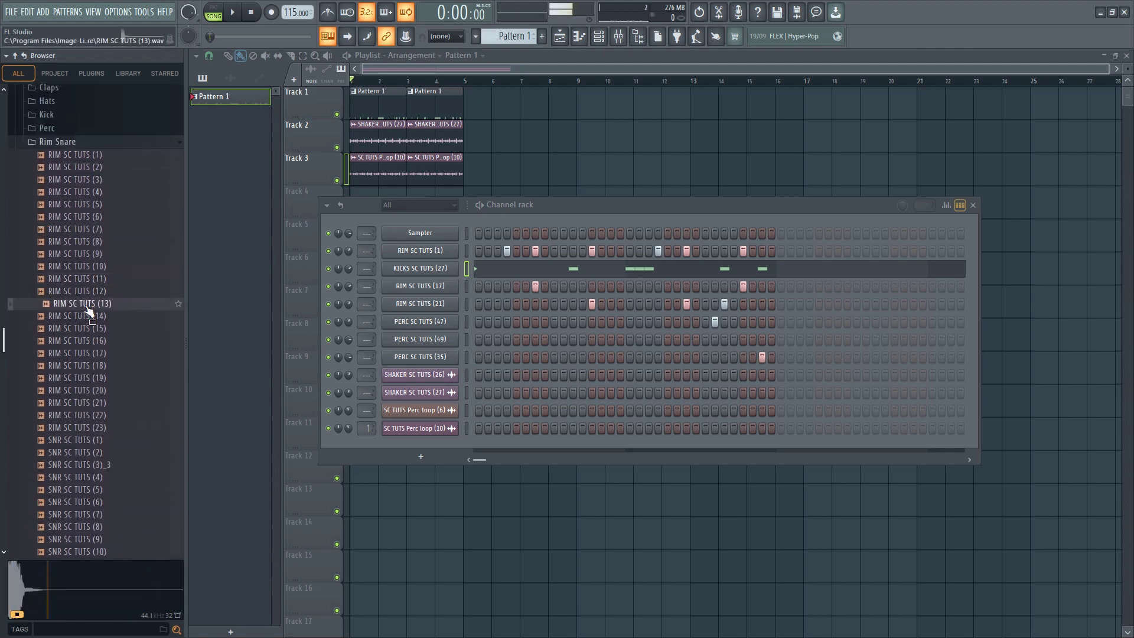
pyautogui.click(89, 291)
pyautogui.click(88, 283)
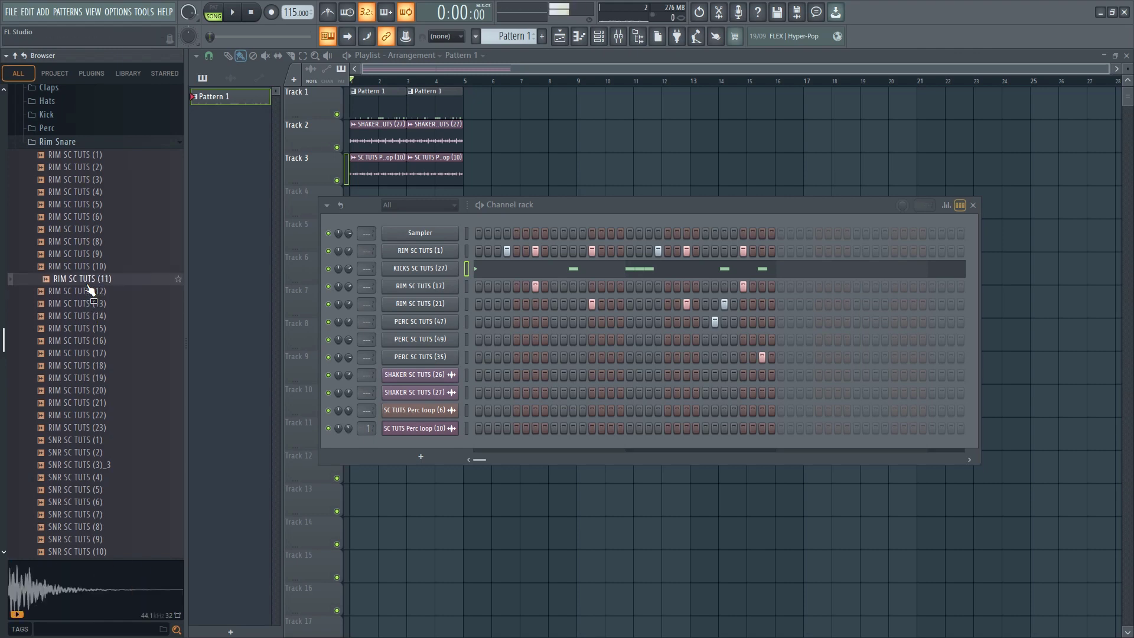
pyautogui.click(88, 270)
pyautogui.click(86, 255)
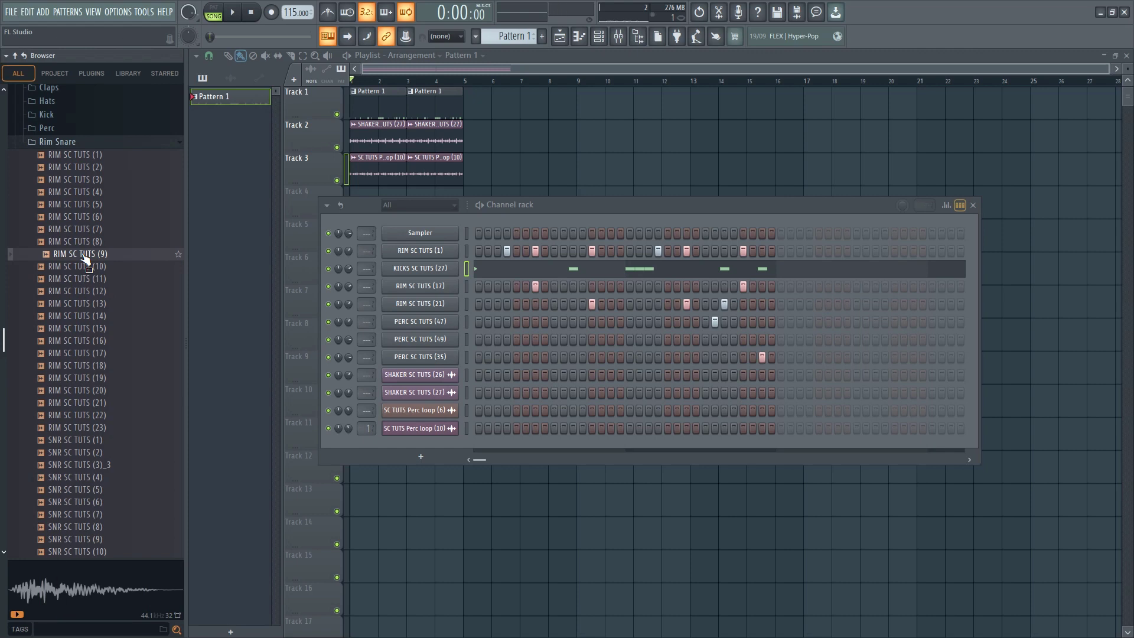
# Open the Perc one-shots folder and audition its samples, including PERC SC TUTS (17), (34) and (35)
pyautogui.scroll(4, 86, 259)
pyautogui.click(51, 277)
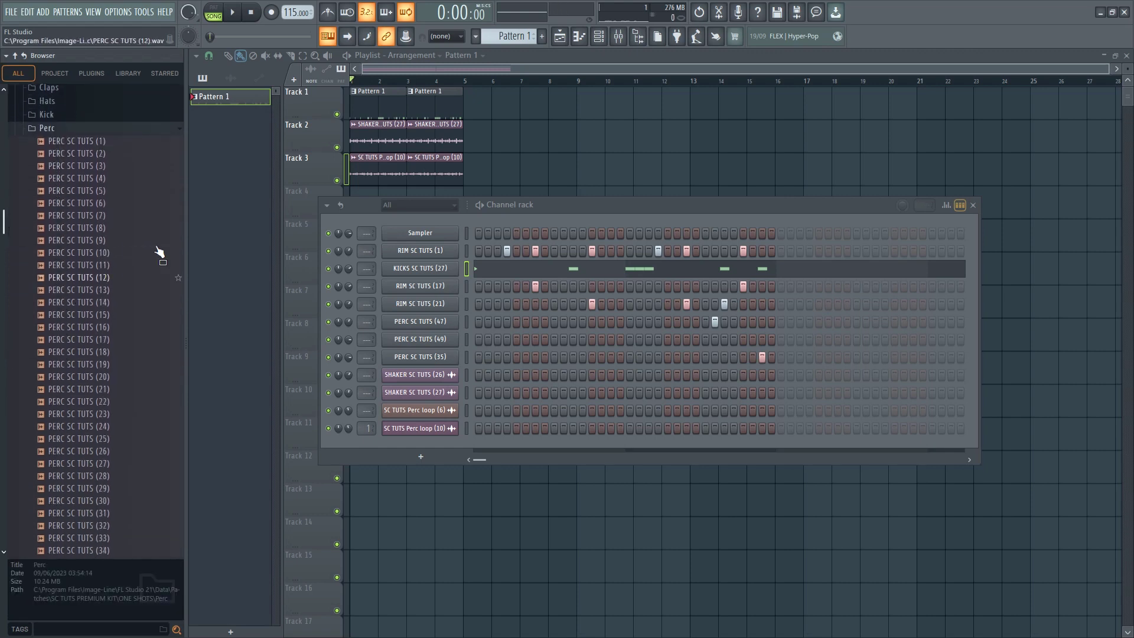
pyautogui.scroll(-4, 108, 345)
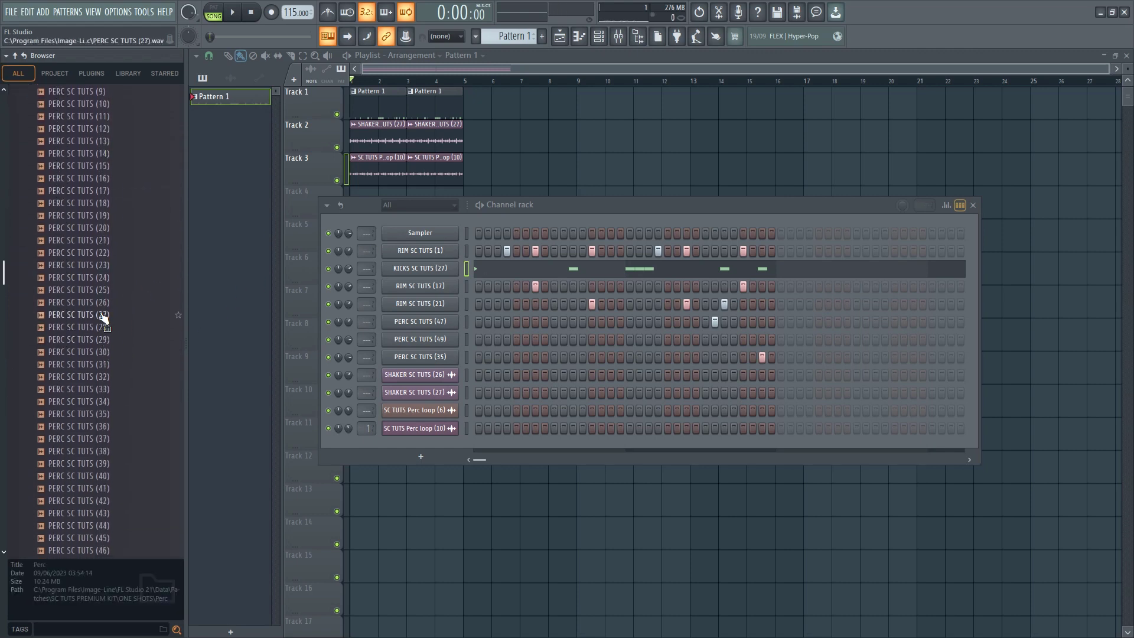
pyautogui.moveTo(103, 317); pyautogui.dragTo(100, 192)
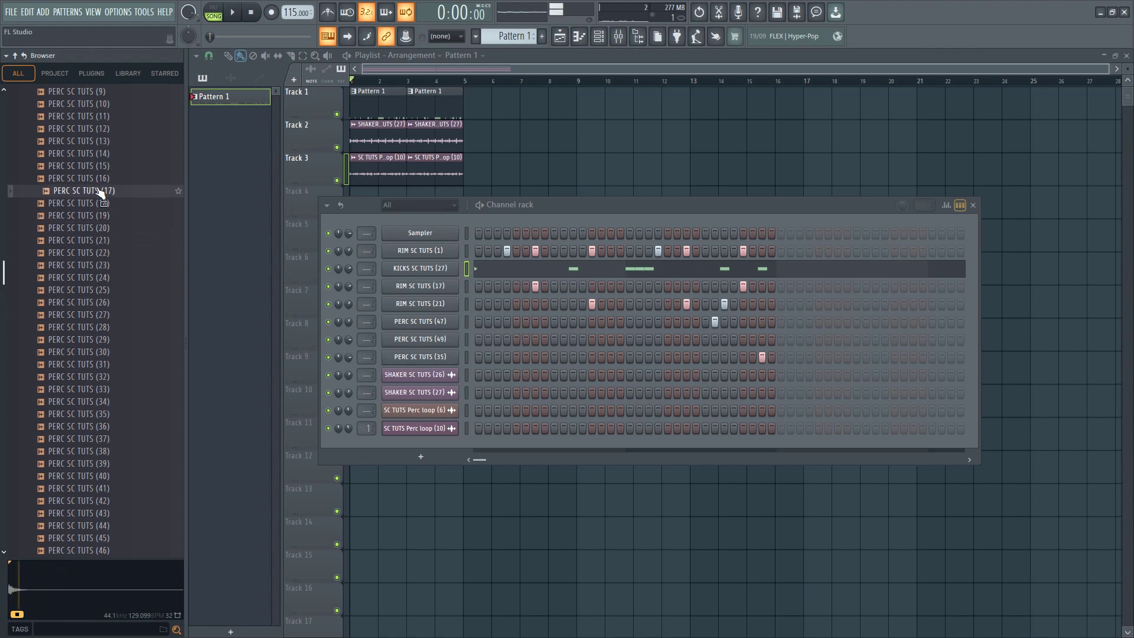
pyautogui.scroll(-4, 104, 236)
pyautogui.click(109, 314)
pyautogui.click(109, 301)
pyautogui.click(109, 278)
pyautogui.click(111, 290)
pyautogui.click(108, 264)
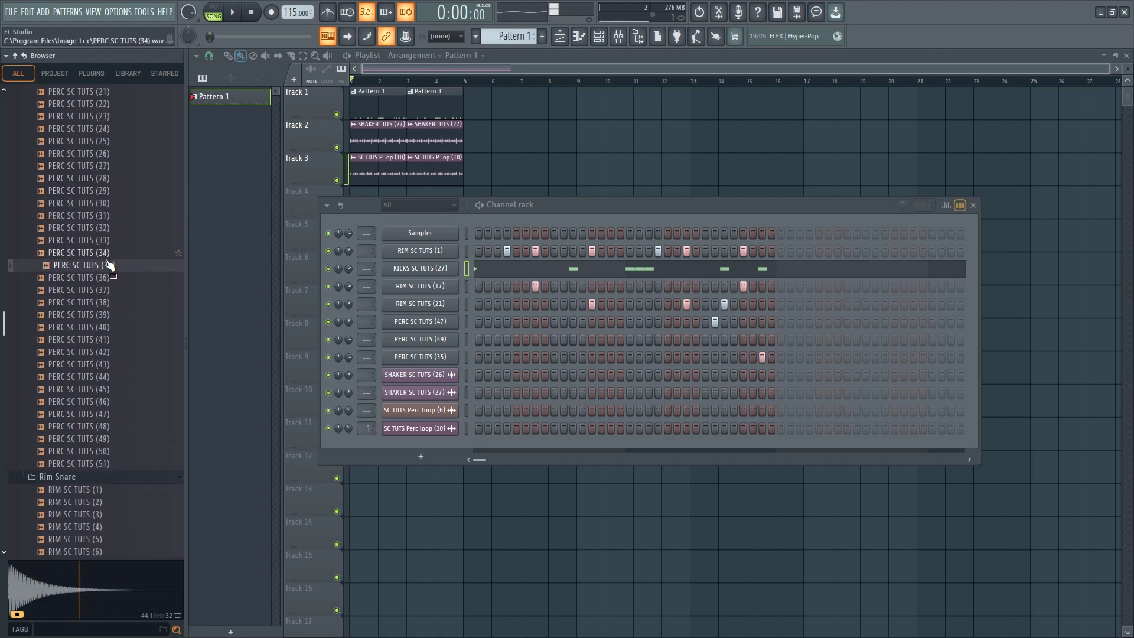
pyautogui.press('Up')
pyautogui.press('Up')
pyautogui.press('Up')
pyautogui.press('Down')
pyautogui.press('Down')
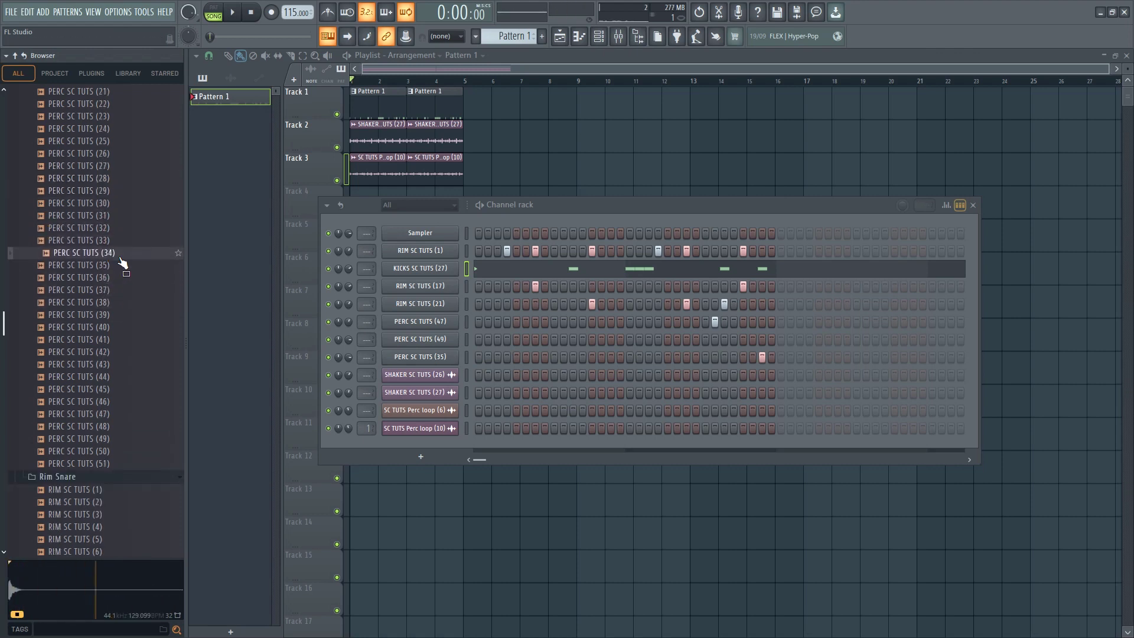
# Add the PERC SC TUTS (34) sample as a new channel above RIM SC TUTS (1) and check its sampler settings
pyautogui.moveTo(435, 247); pyautogui.dragTo(437, 249)
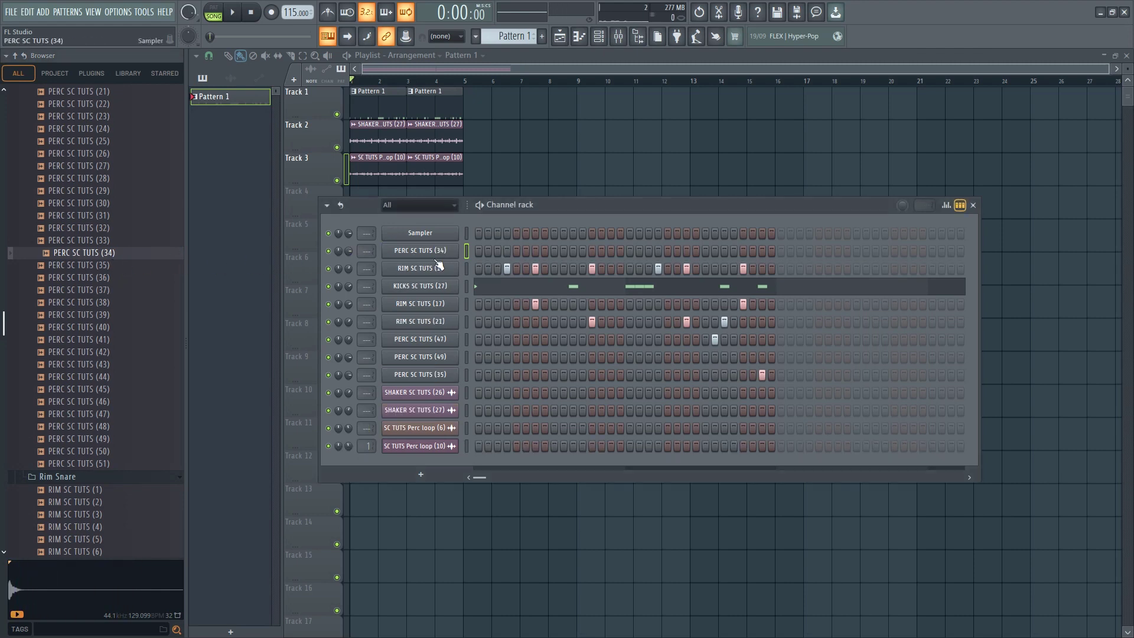
pyautogui.click(444, 252)
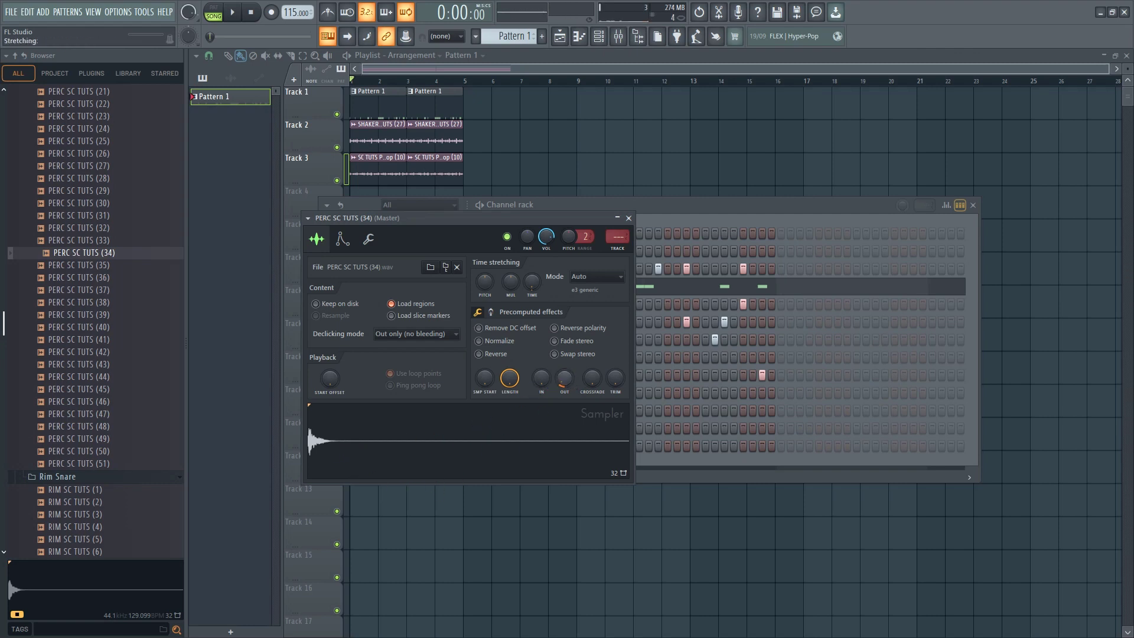
pyautogui.click(629, 219)
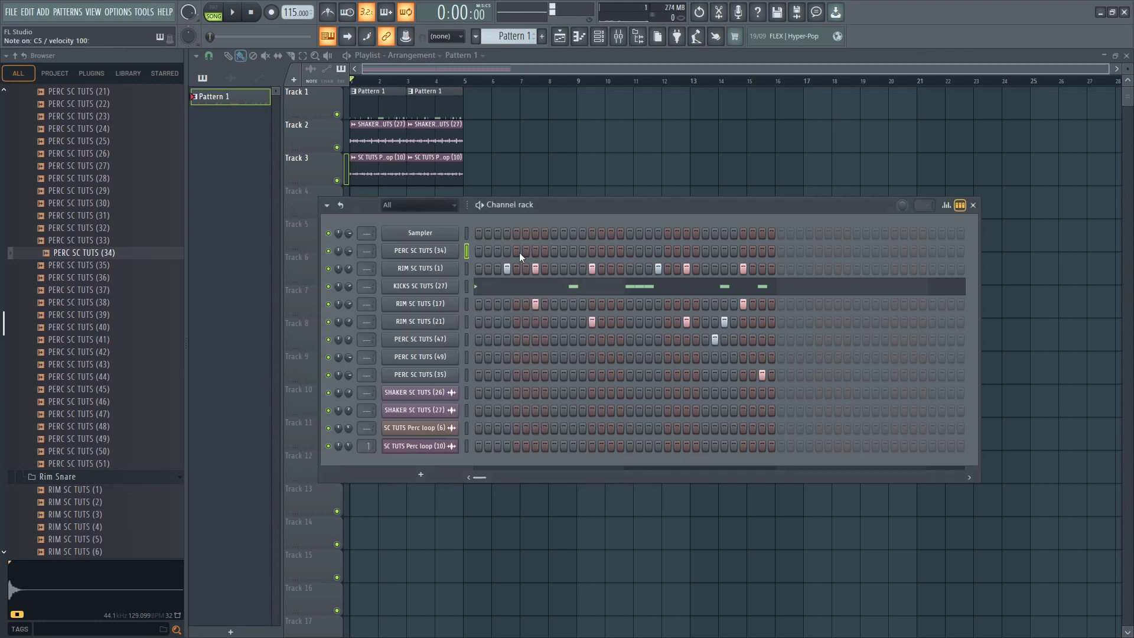
# Place PERC SC TUTS (34) hits on steps 11, 20 and 23 of Pattern 1 while the arrangement plays
pyautogui.press('space')
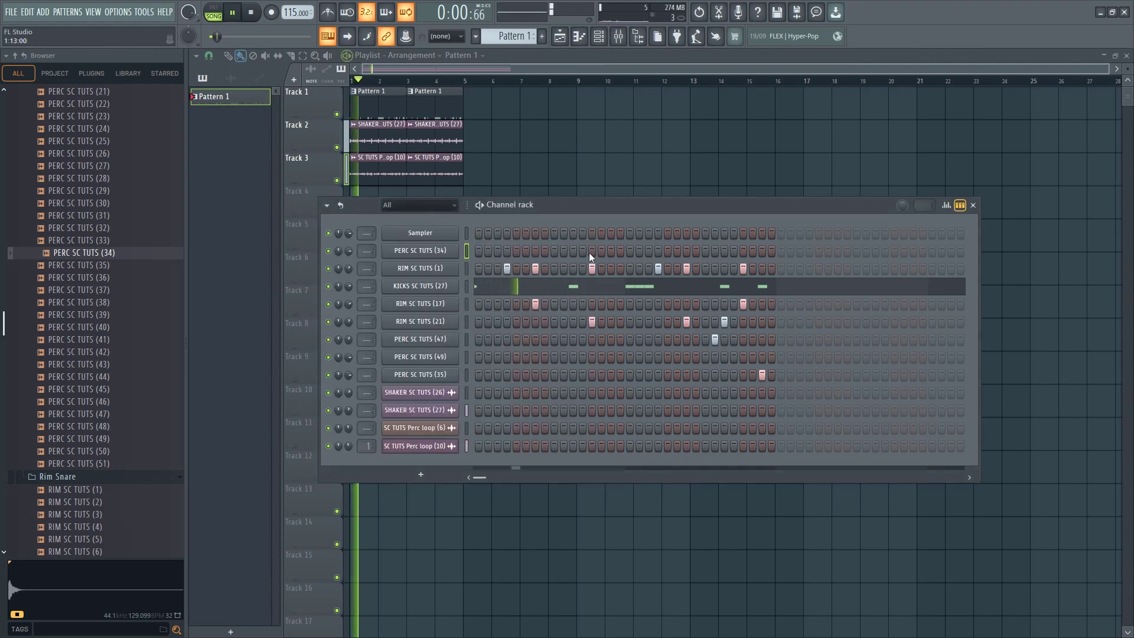
pyautogui.click(570, 252)
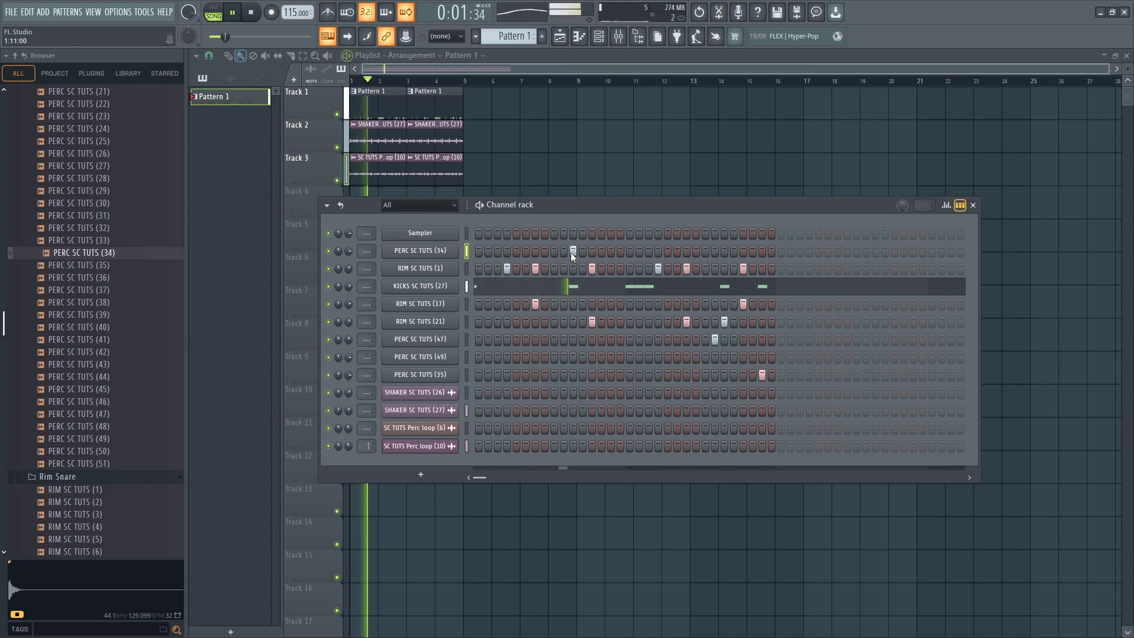
pyautogui.click(591, 251)
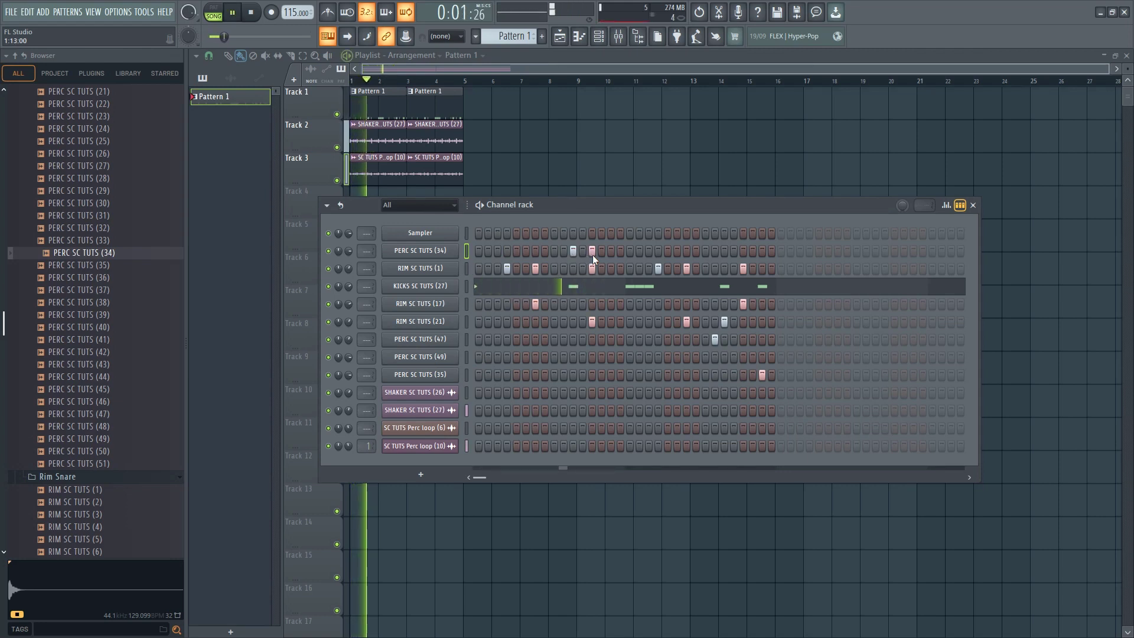
pyautogui.click(658, 251)
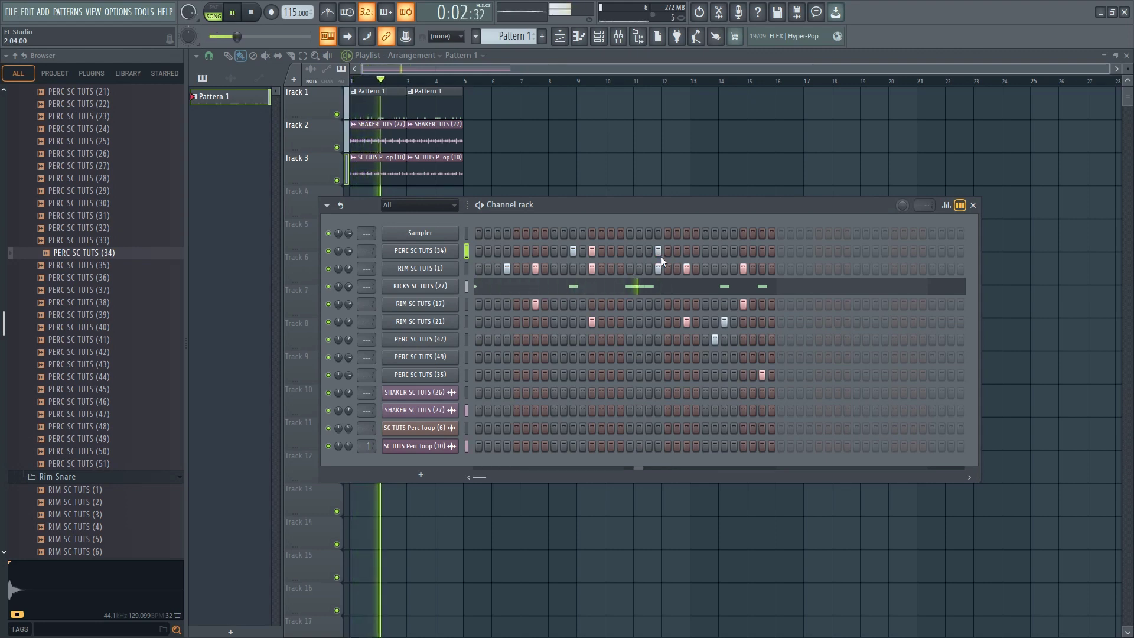
pyautogui.click(686, 250)
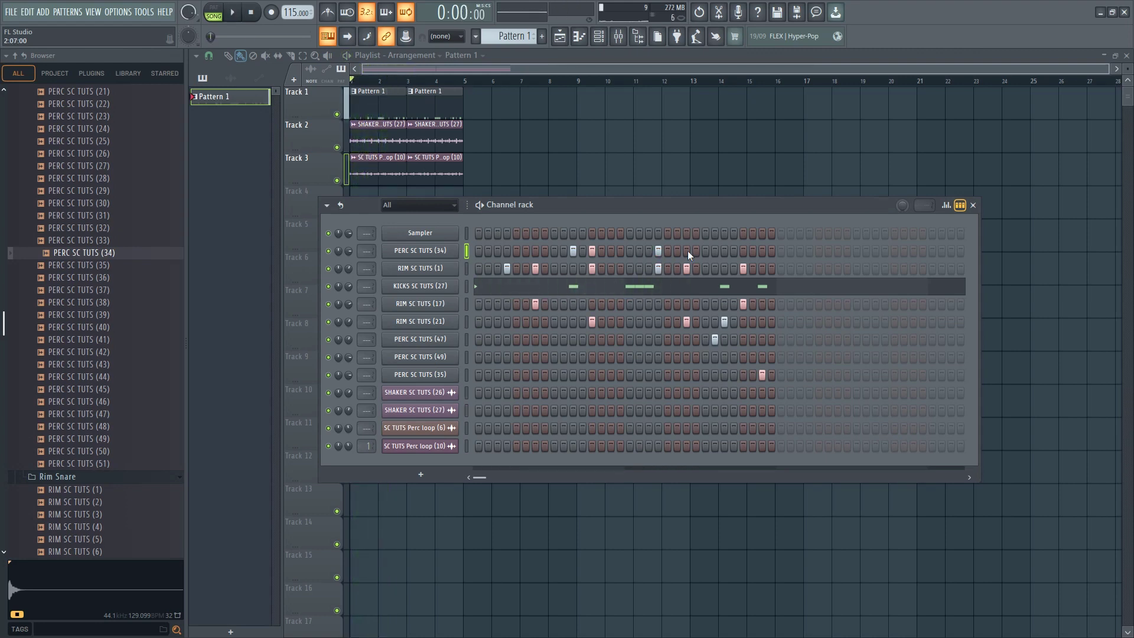
pyautogui.click(595, 252)
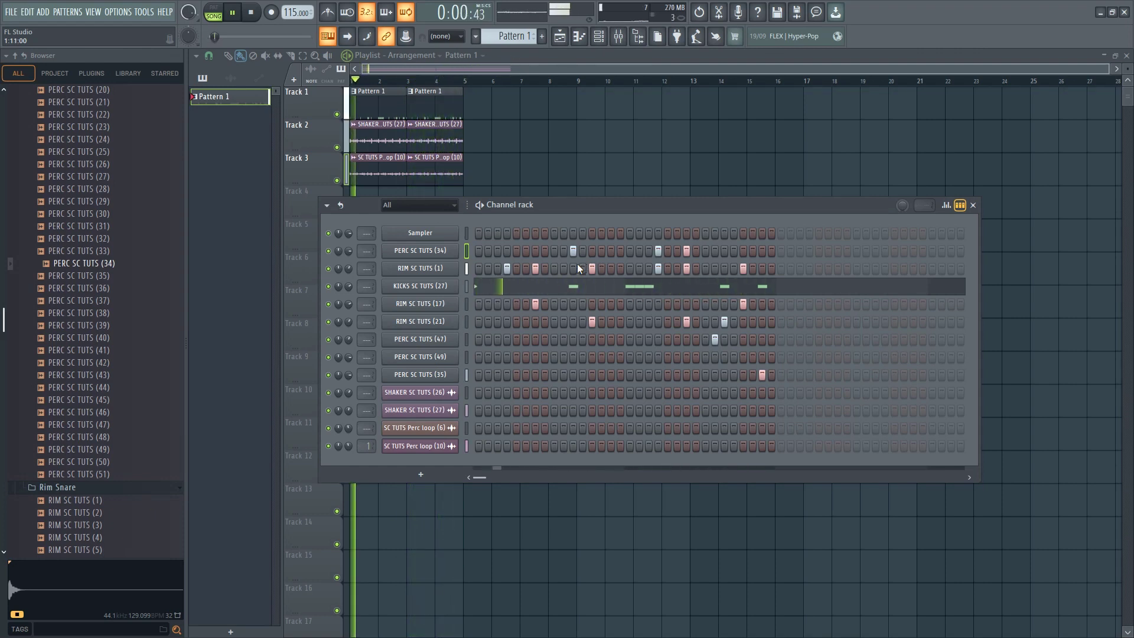
# Compare the beat with and without Track 2 and lower the volume of the SHAKER SC TUTS (27) clip
pyautogui.click(337, 147)
pyautogui.click(337, 147)
pyautogui.doubleClick(357, 140)
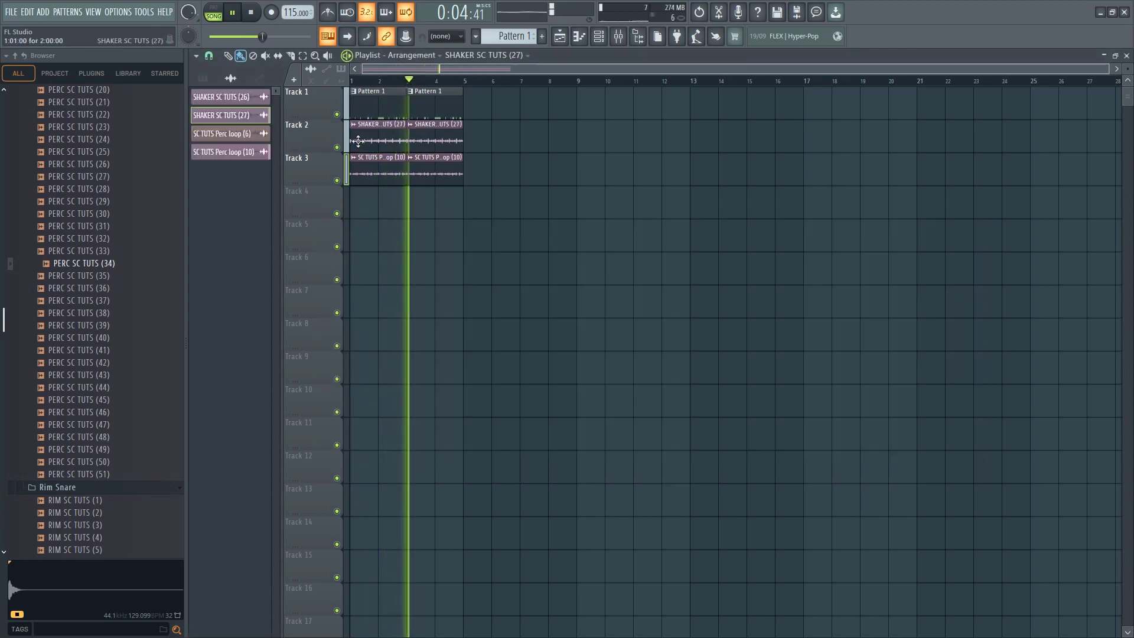
pyautogui.moveTo(576, 302); pyautogui.dragTo(576, 313)
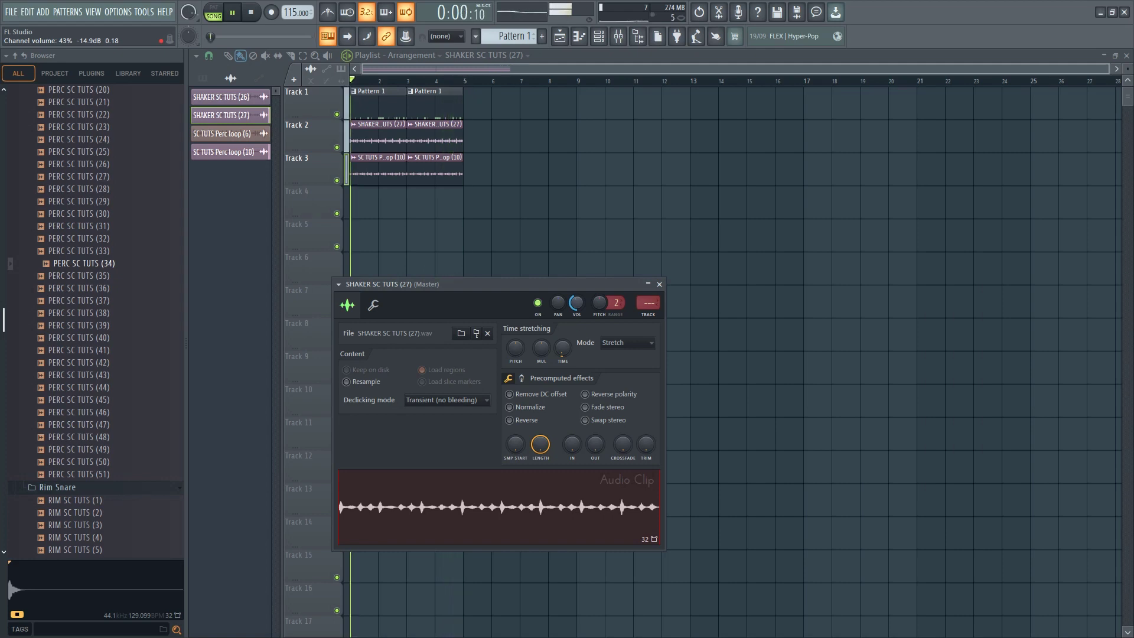
pyautogui.click(659, 284)
# Stop playback, switch to the empty Pattern 2 and add a HALion Sonic channel to the Channel rack
pyautogui.click(598, 36)
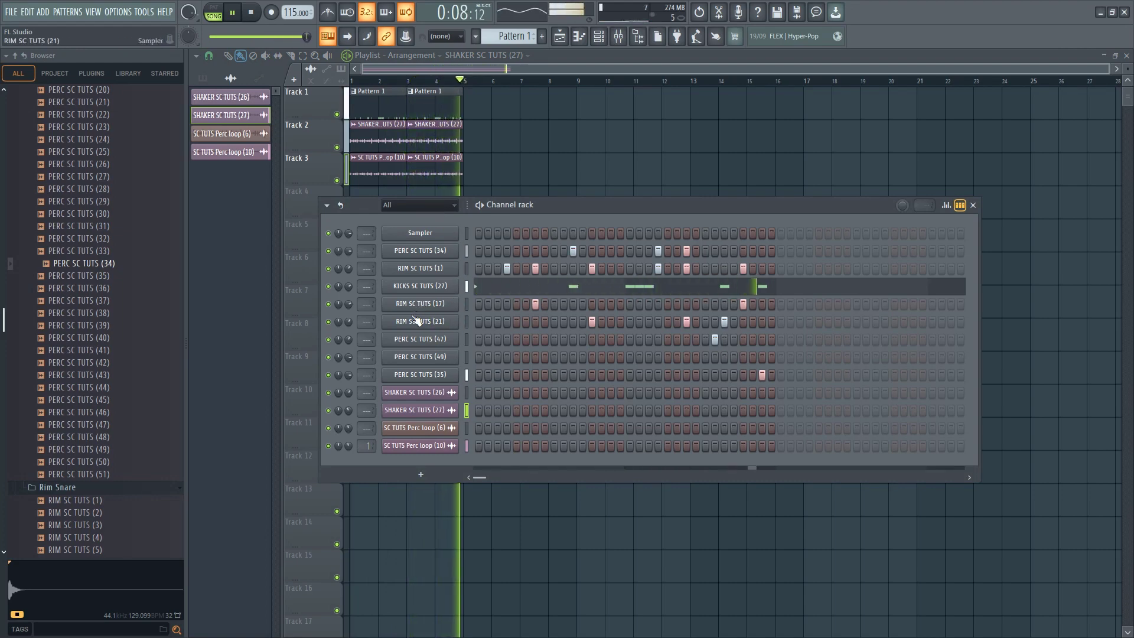
pyautogui.press('space')
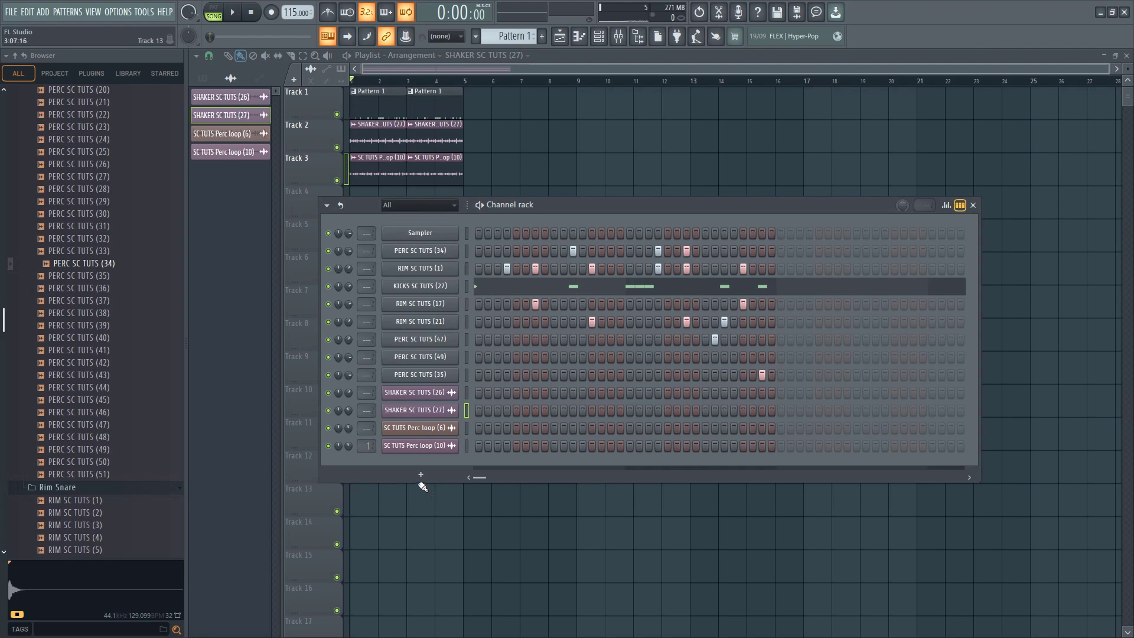
pyautogui.scroll(-1, 511, 37)
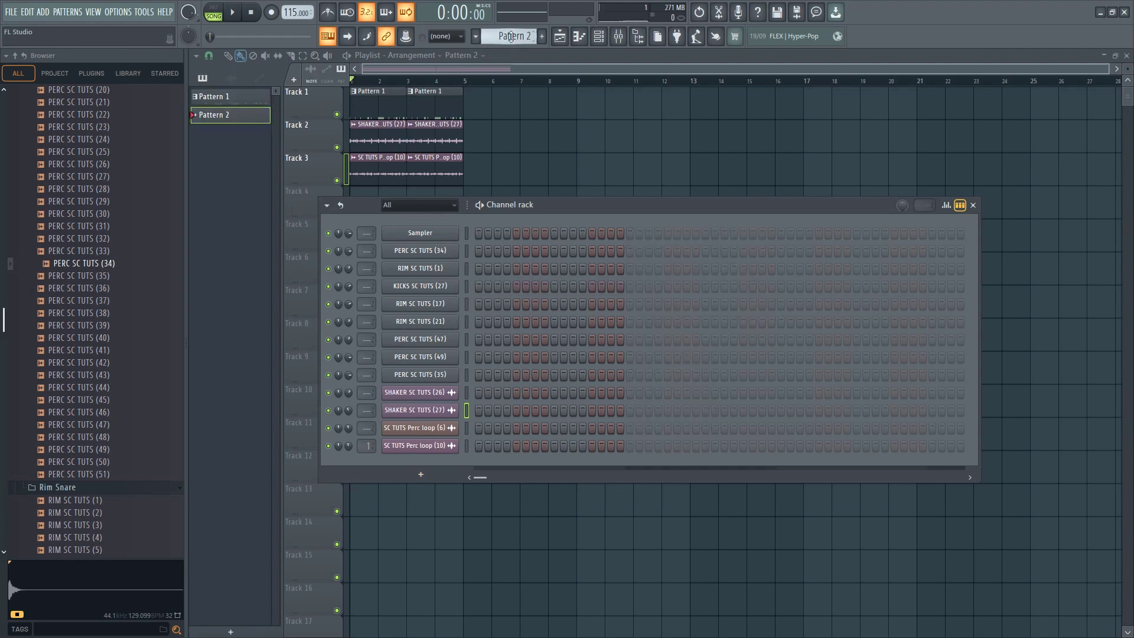
pyautogui.click(419, 473)
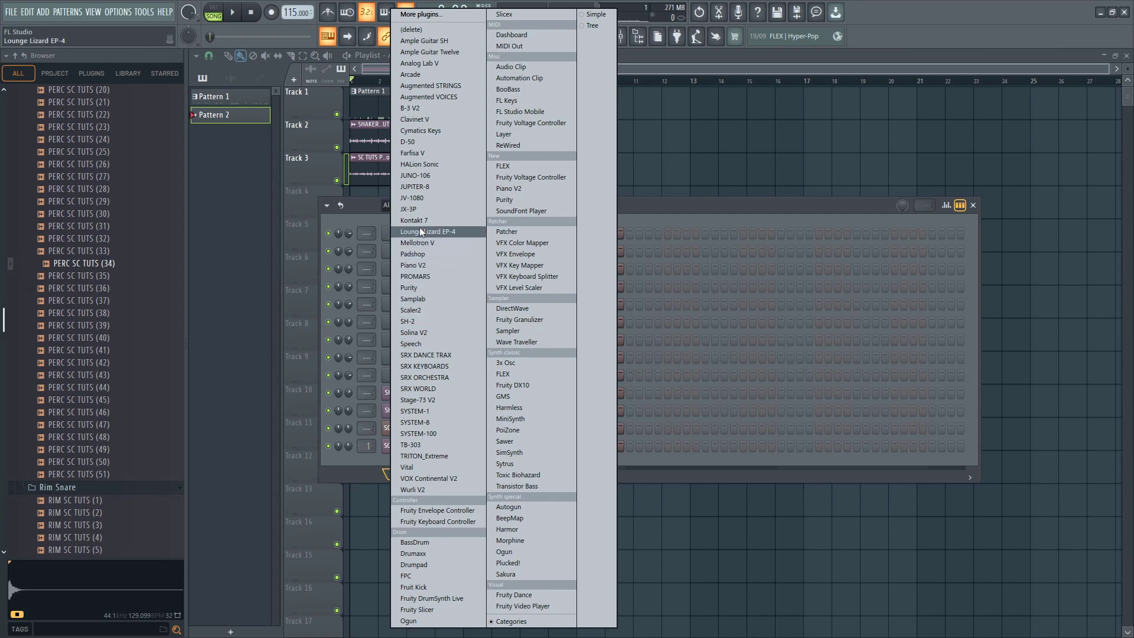
pyautogui.click(427, 164)
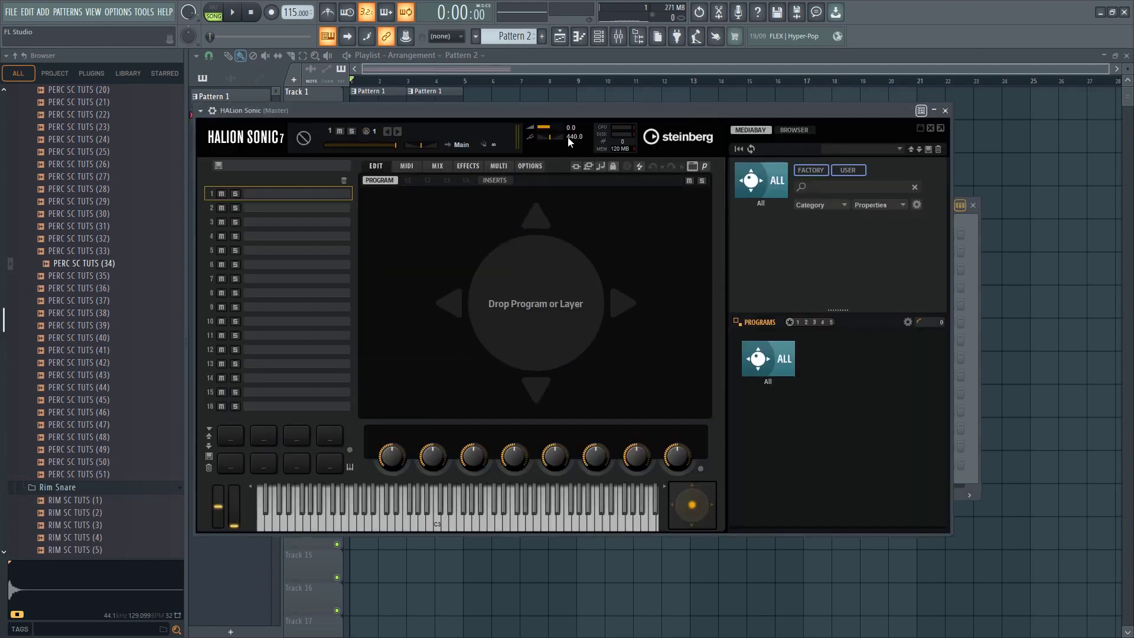
pyautogui.moveTo(458, 111); pyautogui.dragTo(710, 503)
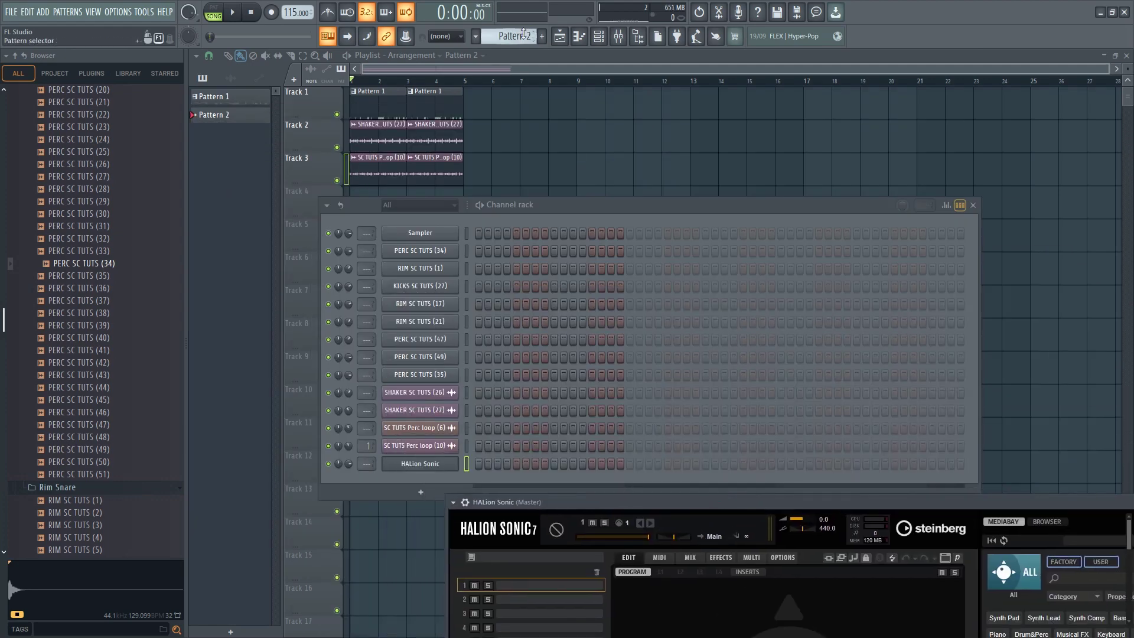
# Load iiaug-i Am from the SC TUTS Chart buster Midi chord pack folder into HALion Sonic's piano roll
pyautogui.press('F12')
pyautogui.doubleClick(361, 208)
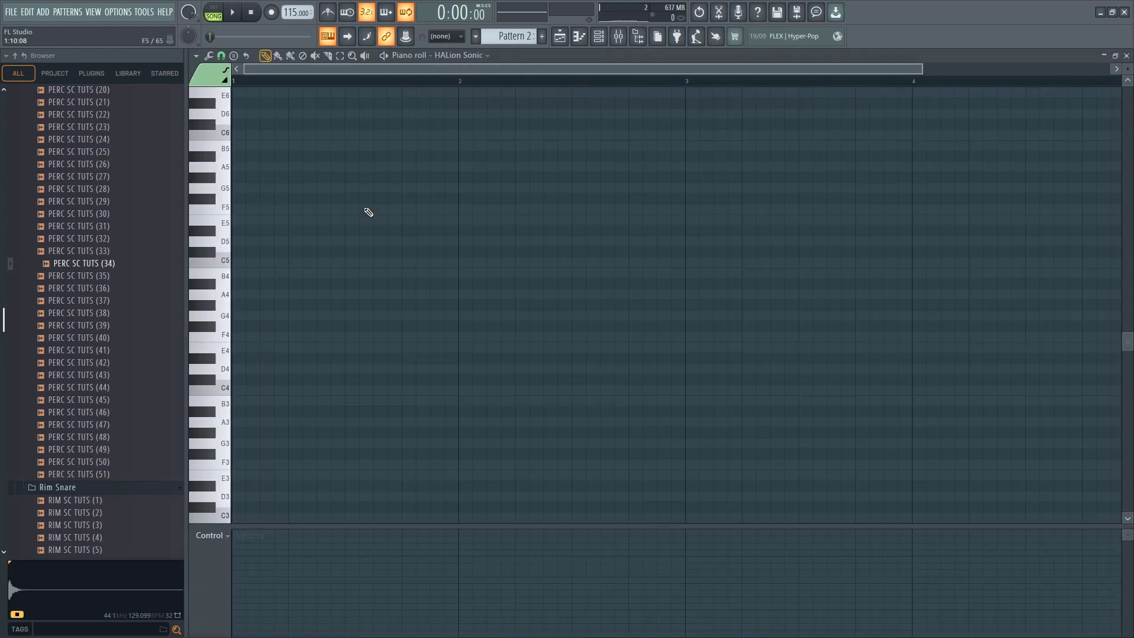
pyautogui.scroll(-15, 65, 266)
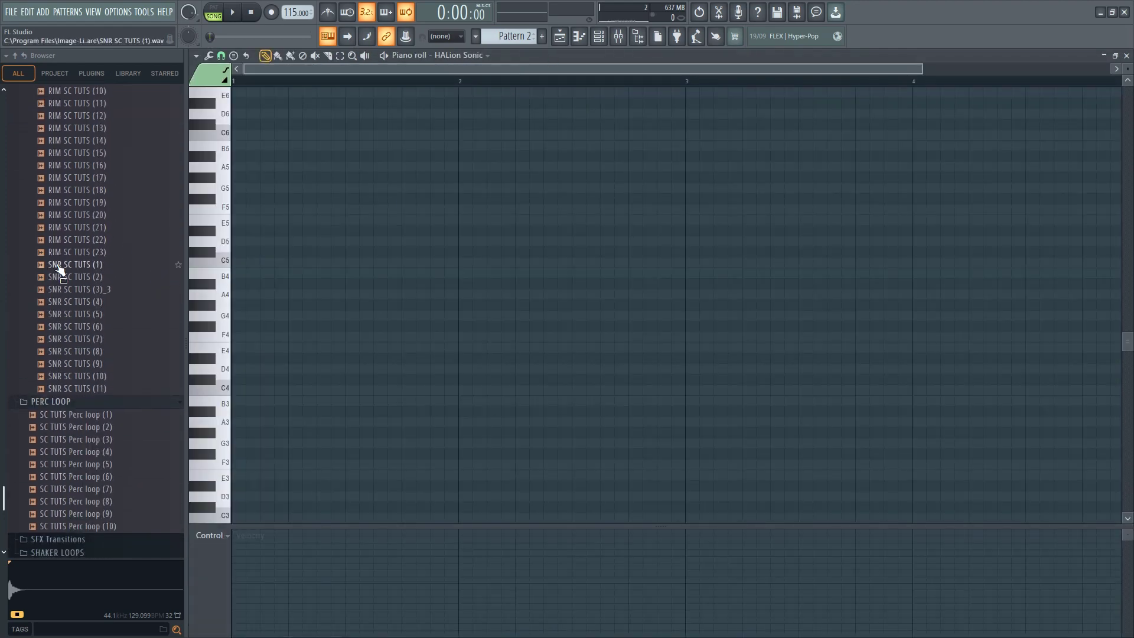
pyautogui.scroll(20, 70, 300)
pyautogui.click(87, 452)
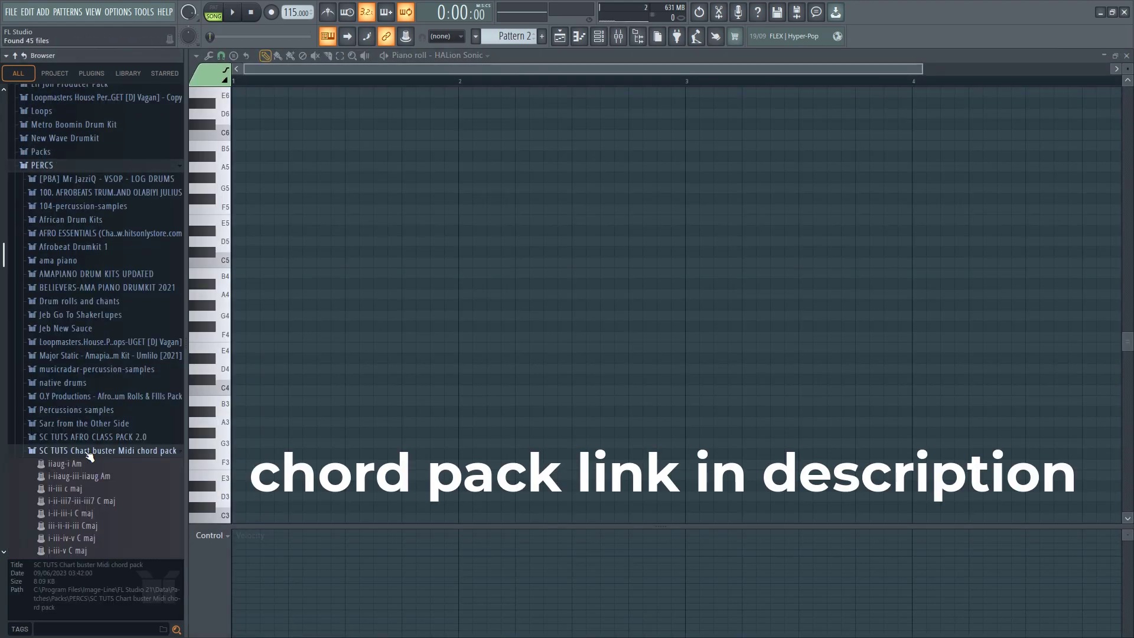
pyautogui.scroll(-4, 86, 401)
pyautogui.moveTo(69, 315); pyautogui.dragTo(373, 313)
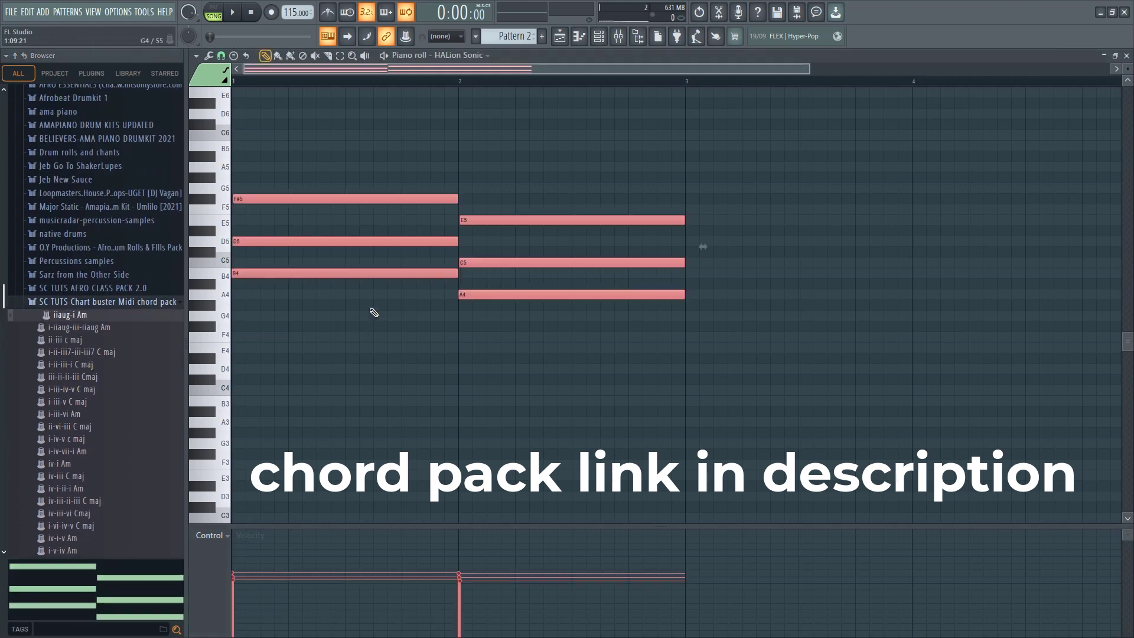
# Filter HALion Sonic's programs to Keyboard, E. Piano and load [GM 005] Electric Piano 1 after trying [GM 006] Electric Piano 2
pyautogui.scroll(-2, 384, 313)
pyautogui.click(602, 39)
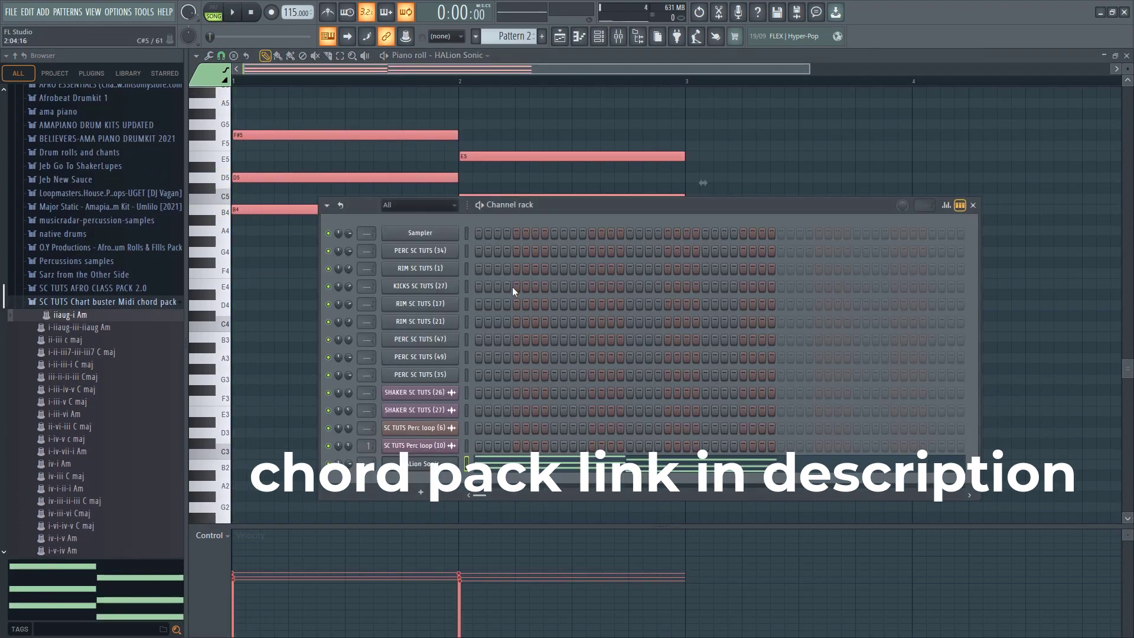
pyautogui.click(424, 464)
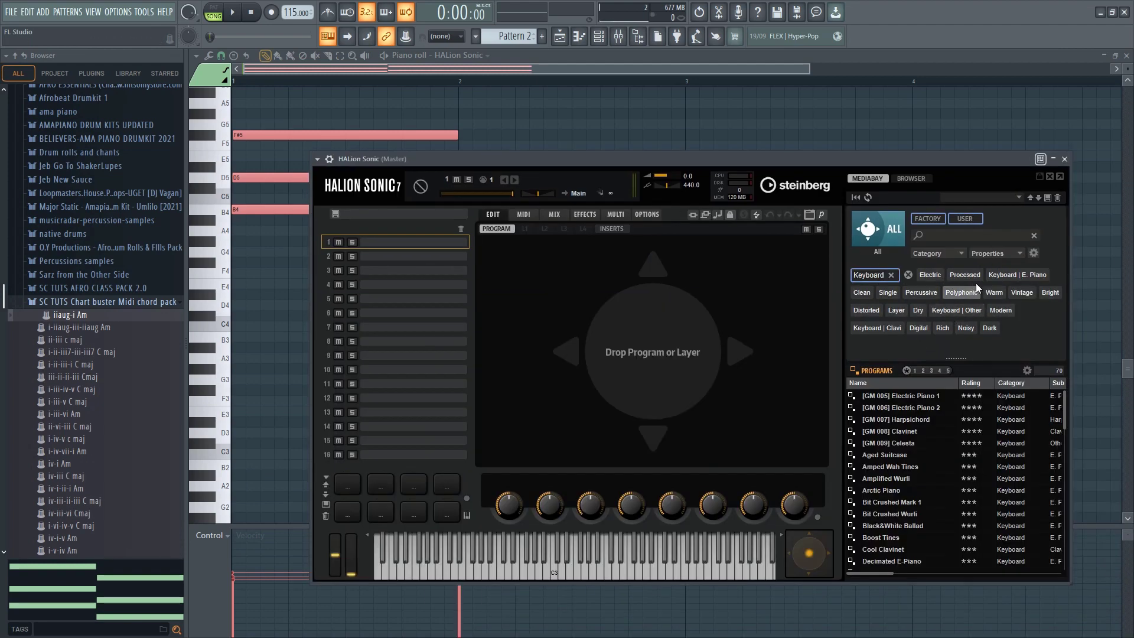
pyautogui.click(1016, 275)
pyautogui.doubleClick(901, 396)
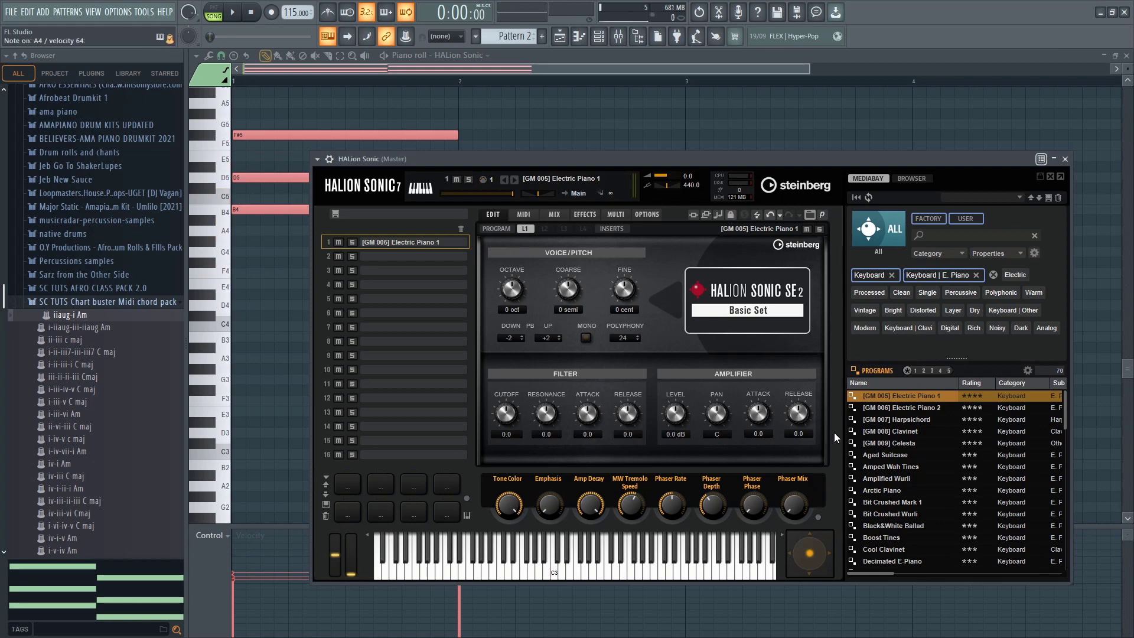
pyautogui.doubleClick(897, 406)
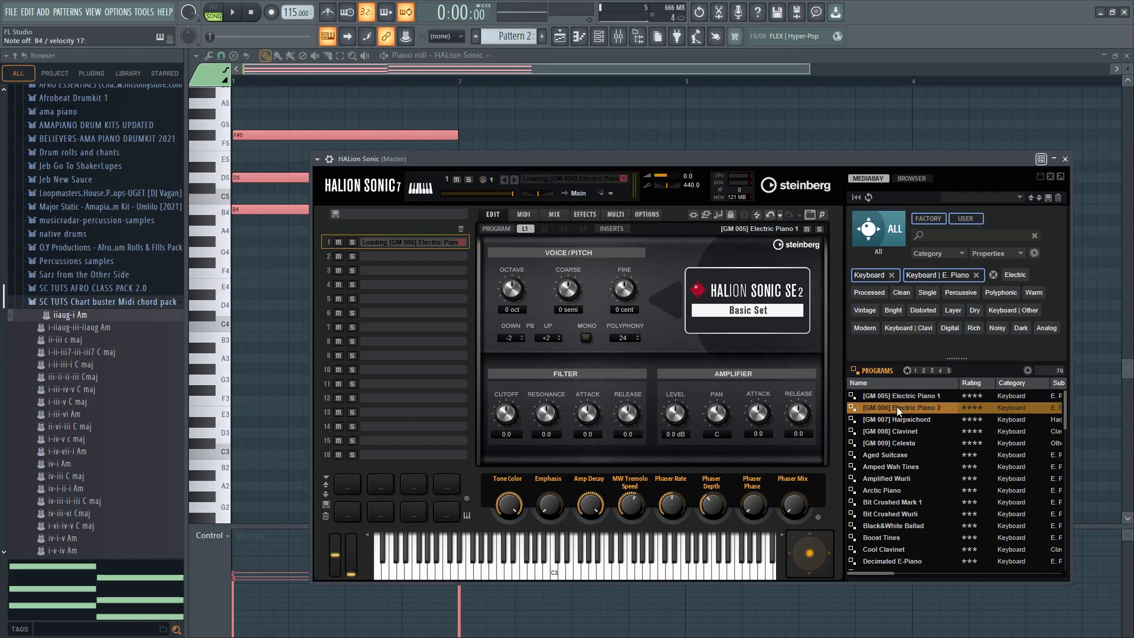
pyautogui.doubleClick(894, 397)
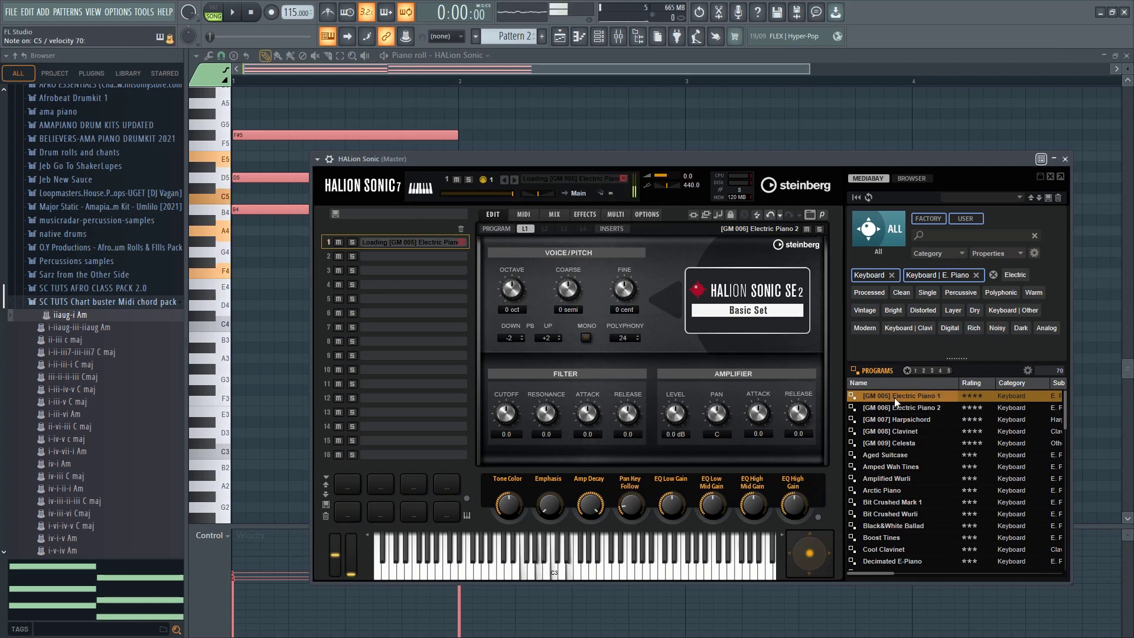
# Play the iiaug-i Am chords through the electric piano in the piano roll
pyautogui.click(519, 113)
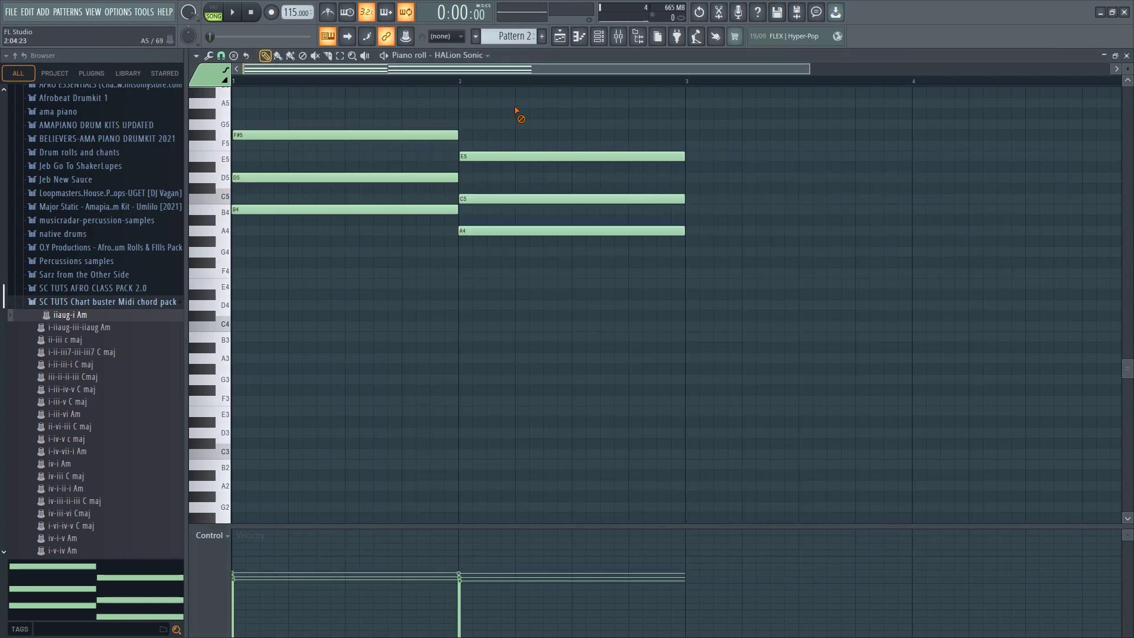
pyautogui.press('space')
pyautogui.scroll(-2, 519, 153)
pyautogui.scroll(4, 514, 189)
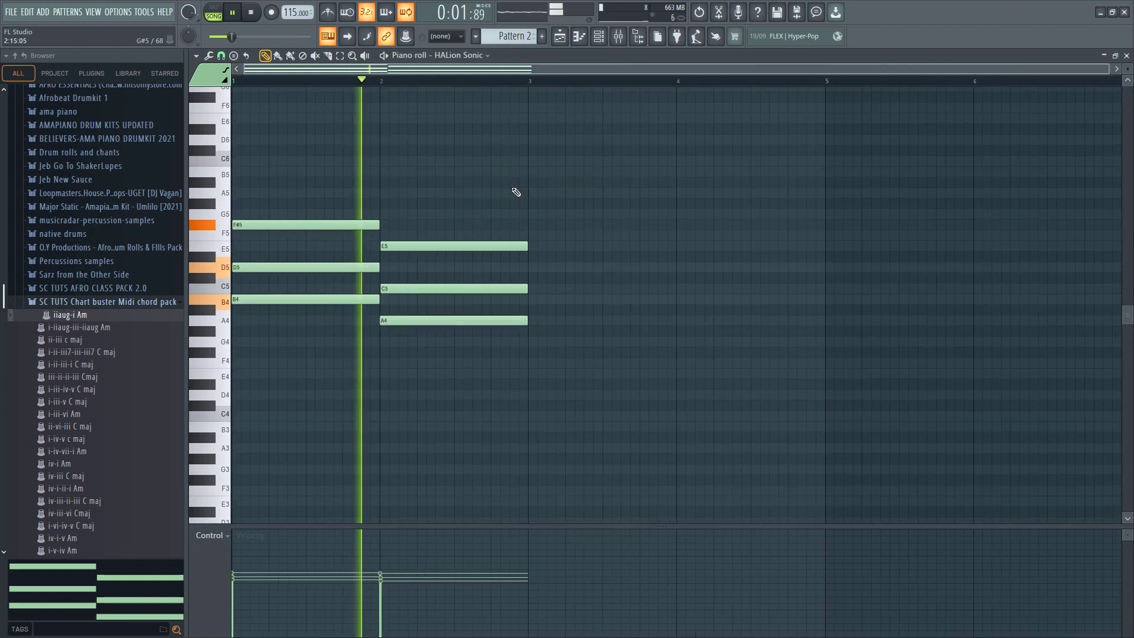
pyautogui.press('space')
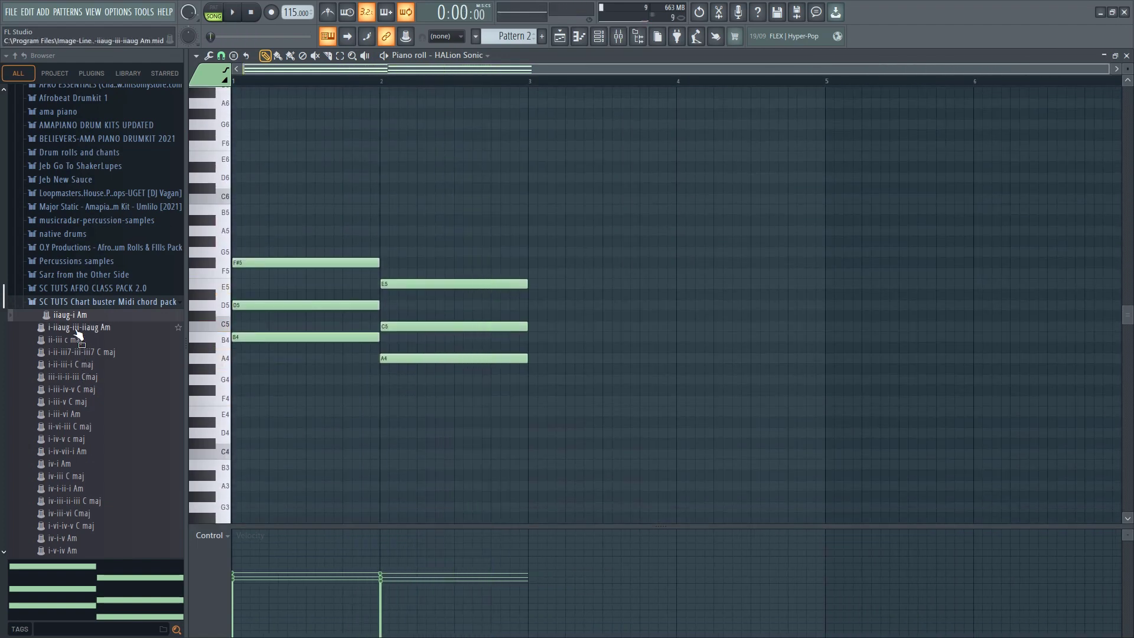
# Try the chord files i-iiaug-iii-iiaug Am, ii-iii c maj and i-ii-iii7-iii-iii7 C maj in HALion Sonic's piano roll, playing each
pyautogui.moveTo(76, 327); pyautogui.dragTo(316, 397)
pyautogui.press('space')
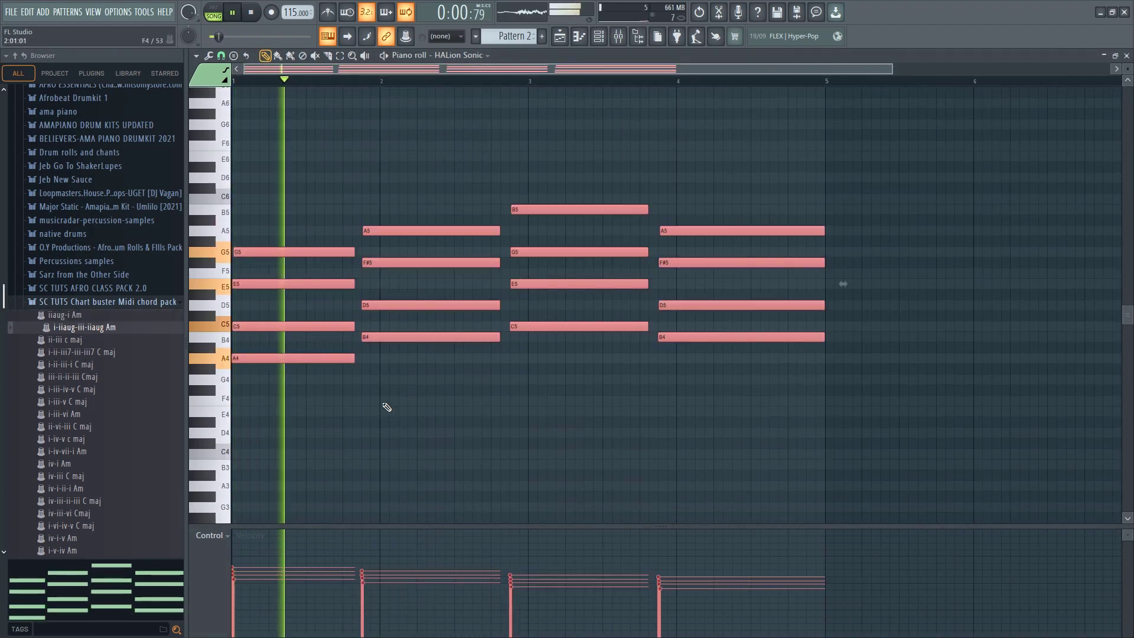
pyautogui.press('space')
pyautogui.click(65, 340)
pyautogui.moveTo(322, 357); pyautogui.dragTo(333, 365)
pyautogui.press('space')
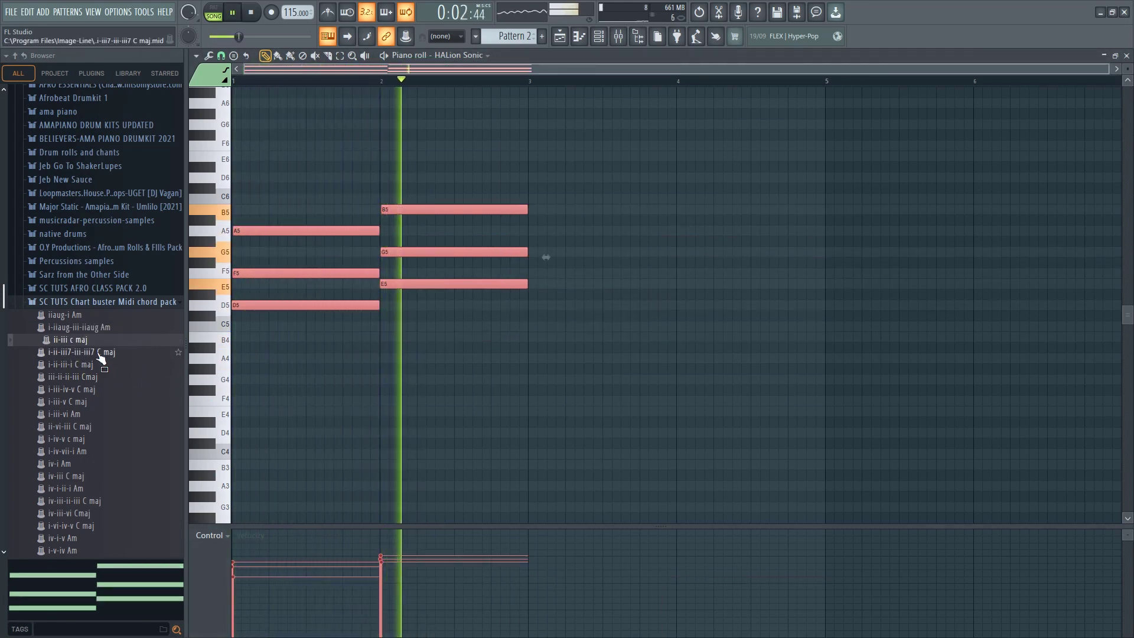
pyautogui.moveTo(101, 353); pyautogui.dragTo(337, 361)
pyautogui.rightClick(433, 375)
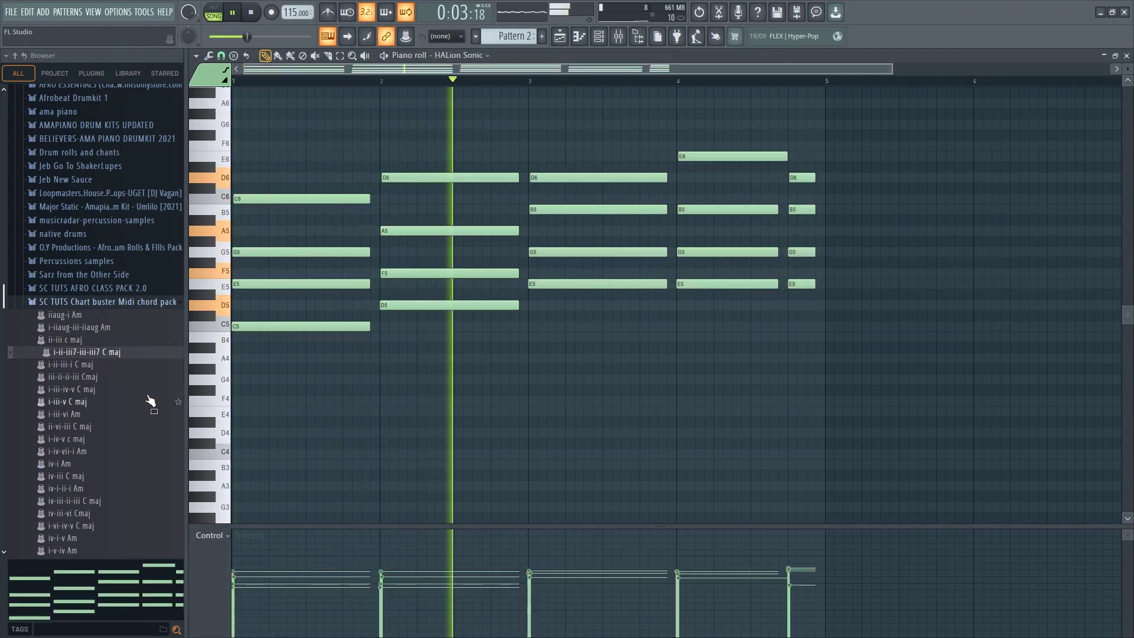
# Load the i-iii-vi Am chord file into HALion Sonic's piano roll, listen to it and stop playback
pyautogui.moveTo(85, 412); pyautogui.dragTo(382, 405)
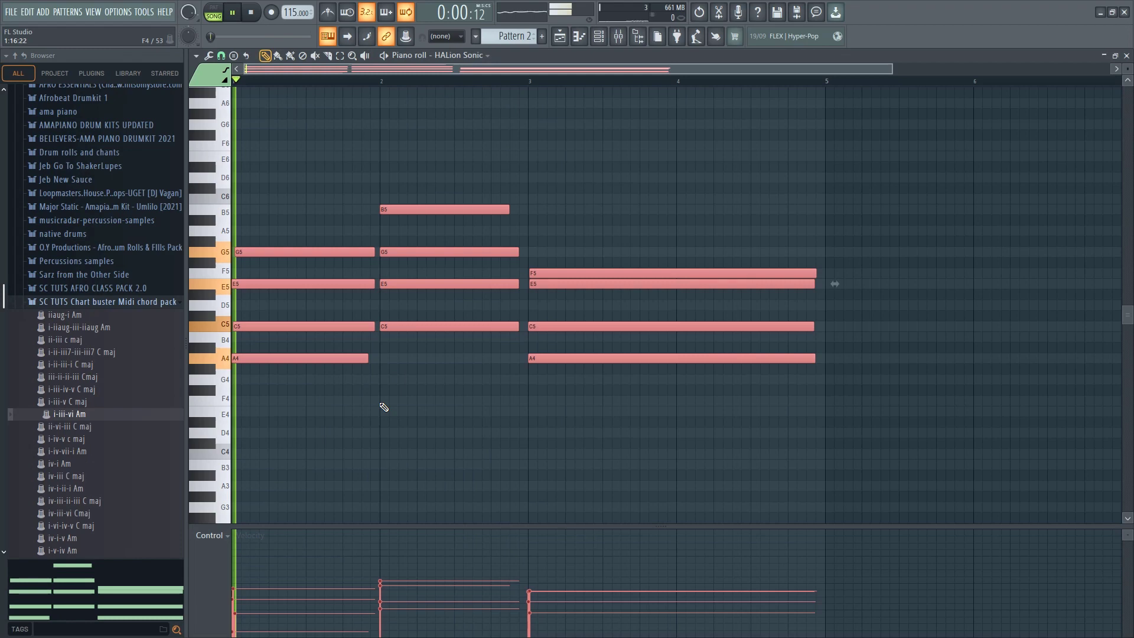
pyautogui.rightClick(411, 403)
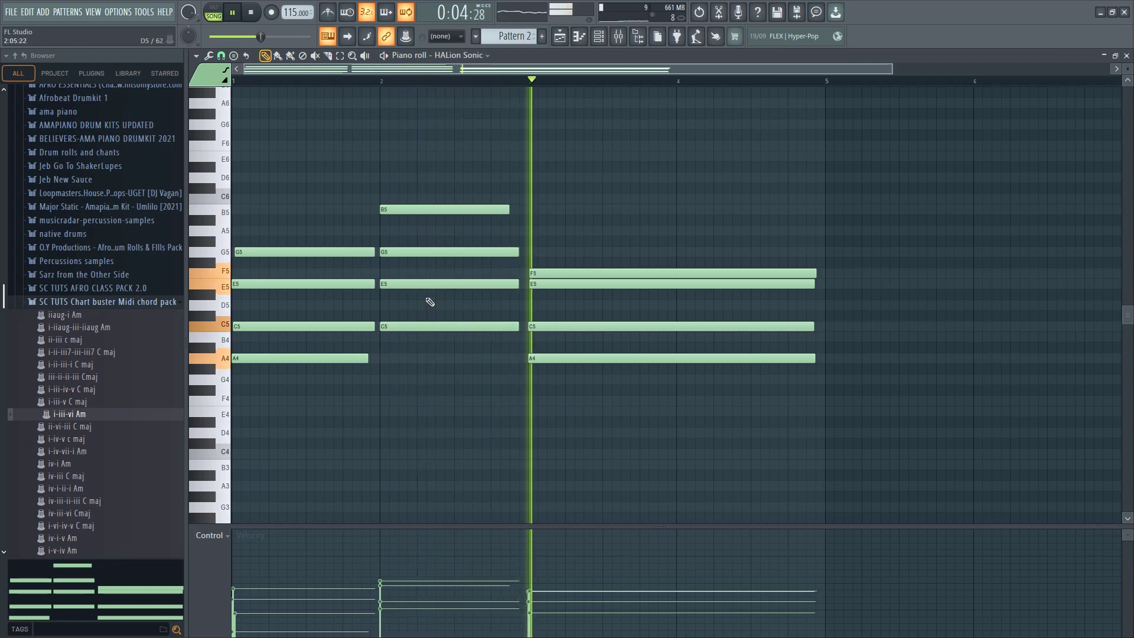
pyautogui.press('space')
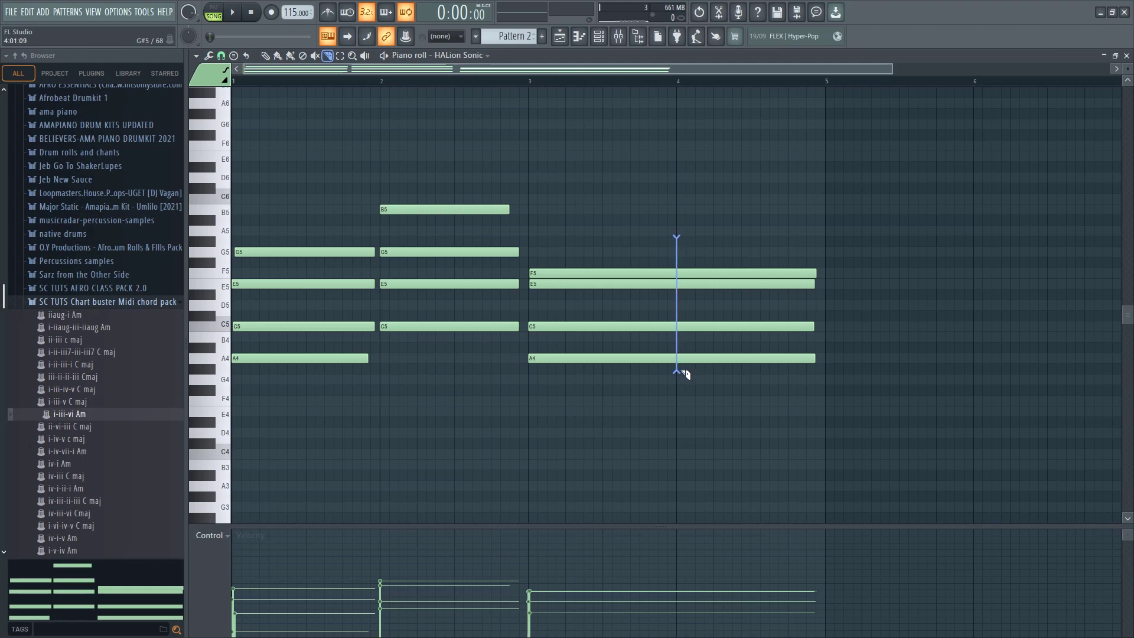
# Slice the long final chord at bar 4 in the piano roll, select its second half and play the progression
pyautogui.moveTo(682, 373); pyautogui.dragTo(682, 362)
pyautogui.click(303, 146)
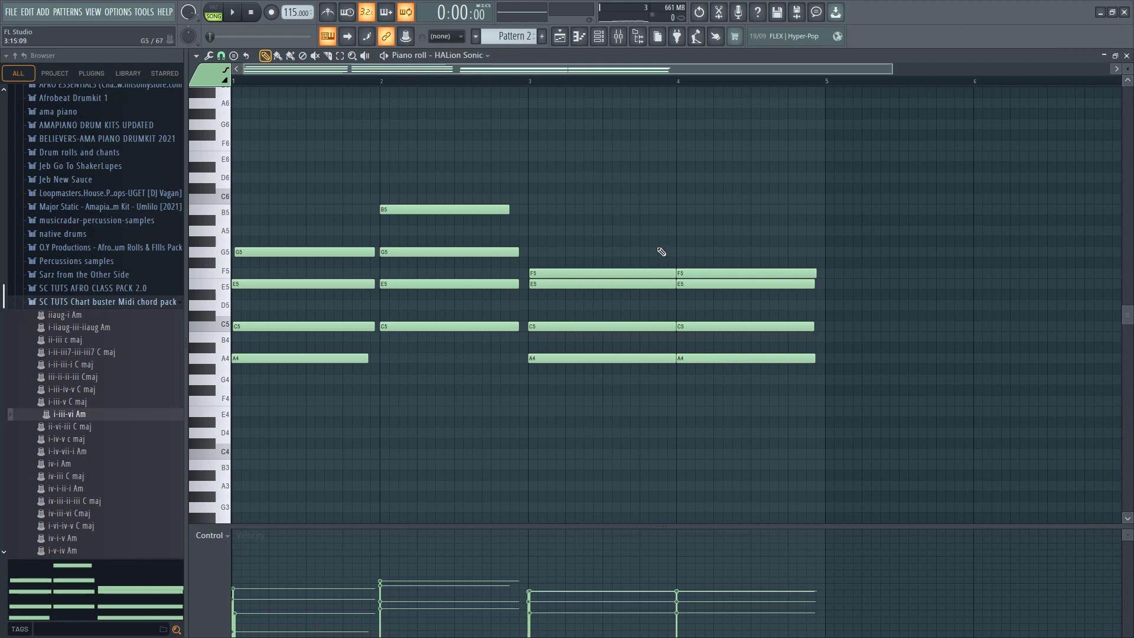
pyautogui.moveTo(724, 284); pyautogui.dragTo(755, 425)
pyautogui.moveTo(715, 232); pyautogui.dragTo(738, 359)
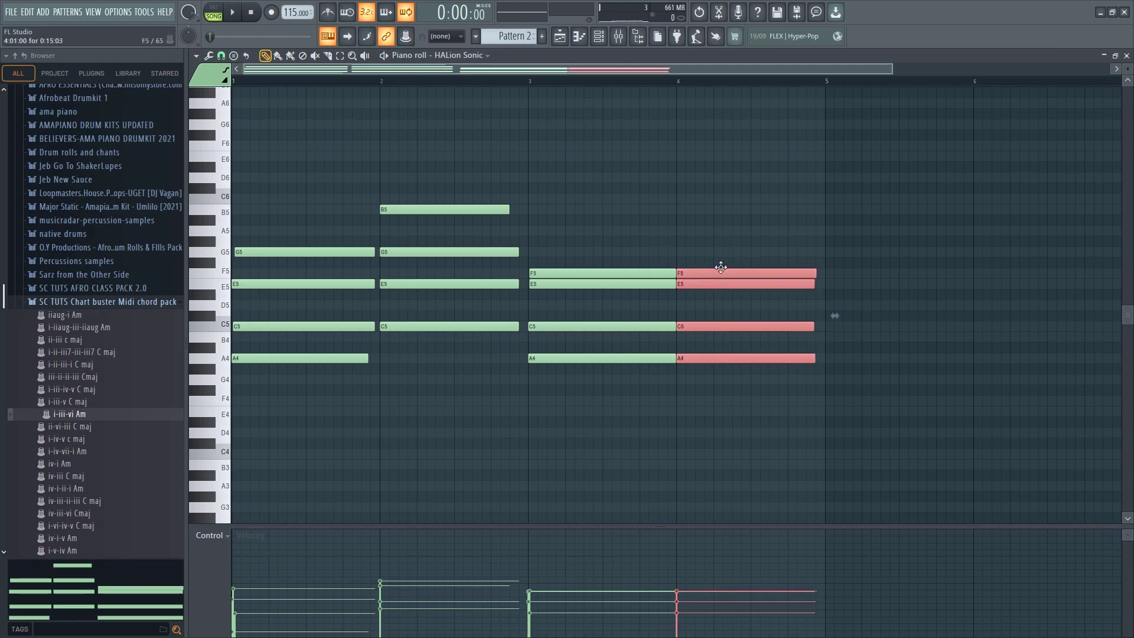
pyautogui.press('space')
pyautogui.click(691, 228)
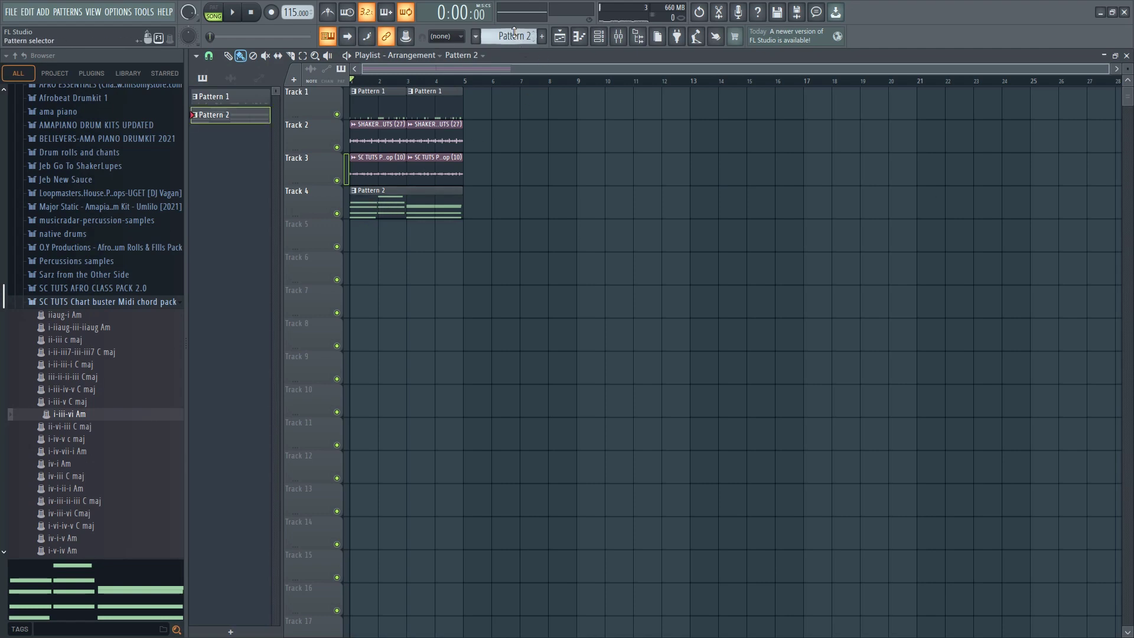
# Add Pattern 3 and copy all the chord notes from Pattern 2
pyautogui.scroll(1, 513, 34)
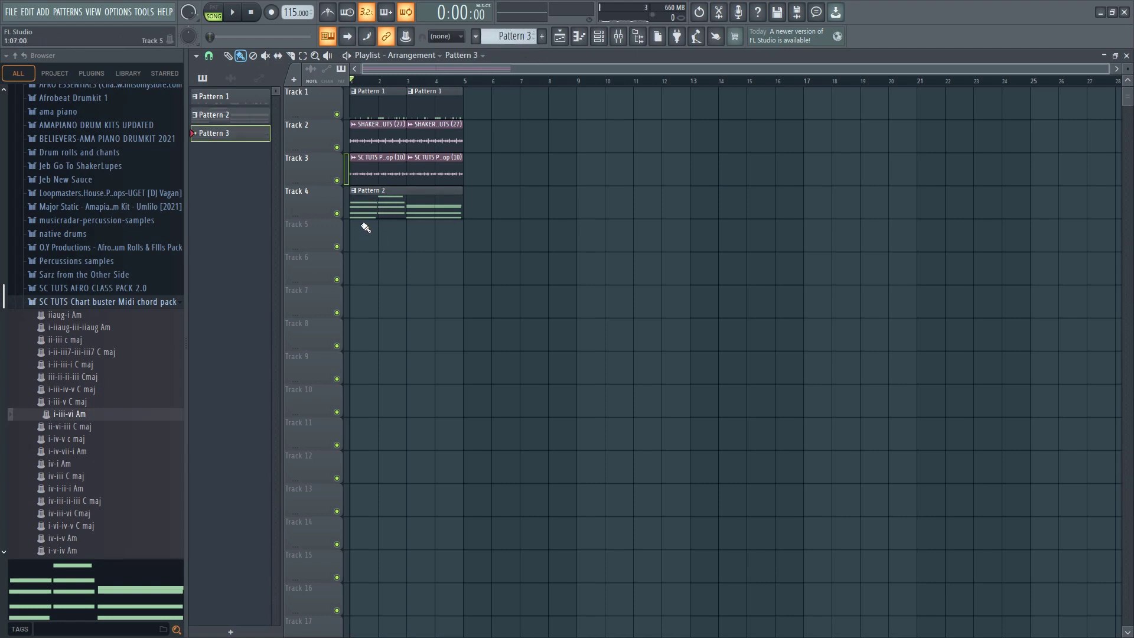
pyautogui.doubleClick(381, 208)
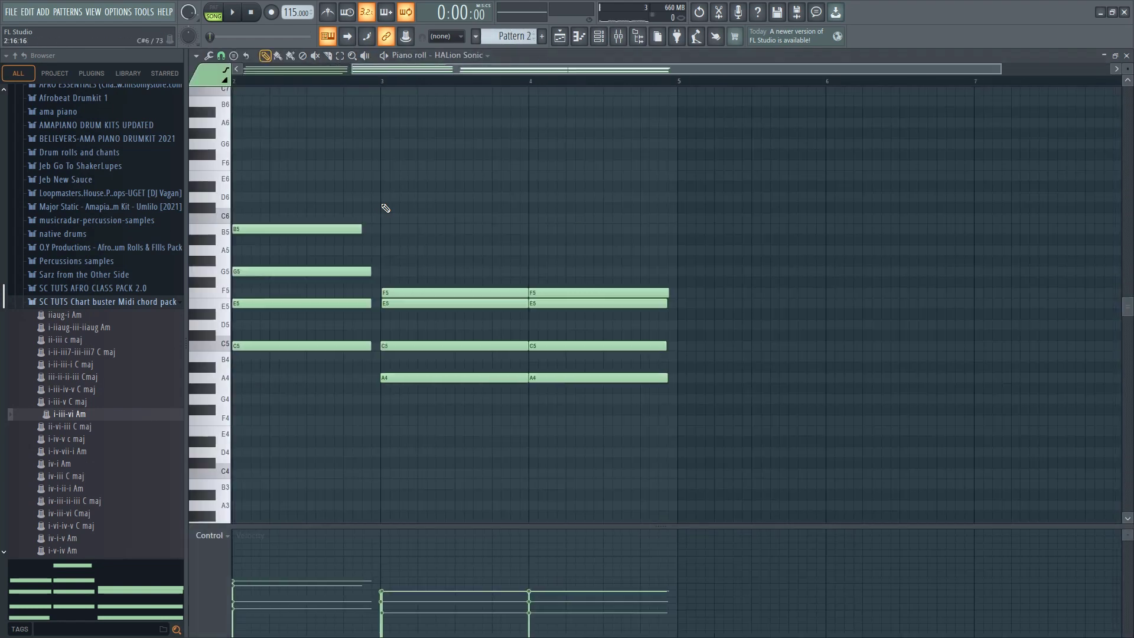
pyautogui.hotkey('ctrl', 'a')
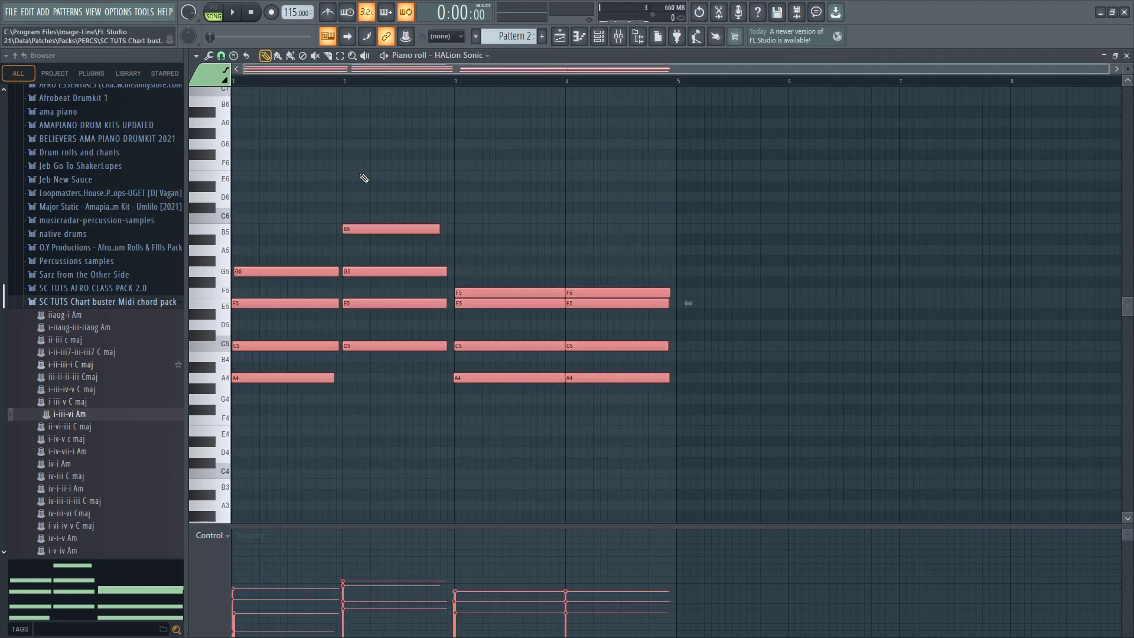
# Place a Pattern 3 clip at the start of Track 5 and open its empty piano roll
pyautogui.click(560, 39)
pyautogui.doubleClick(364, 241)
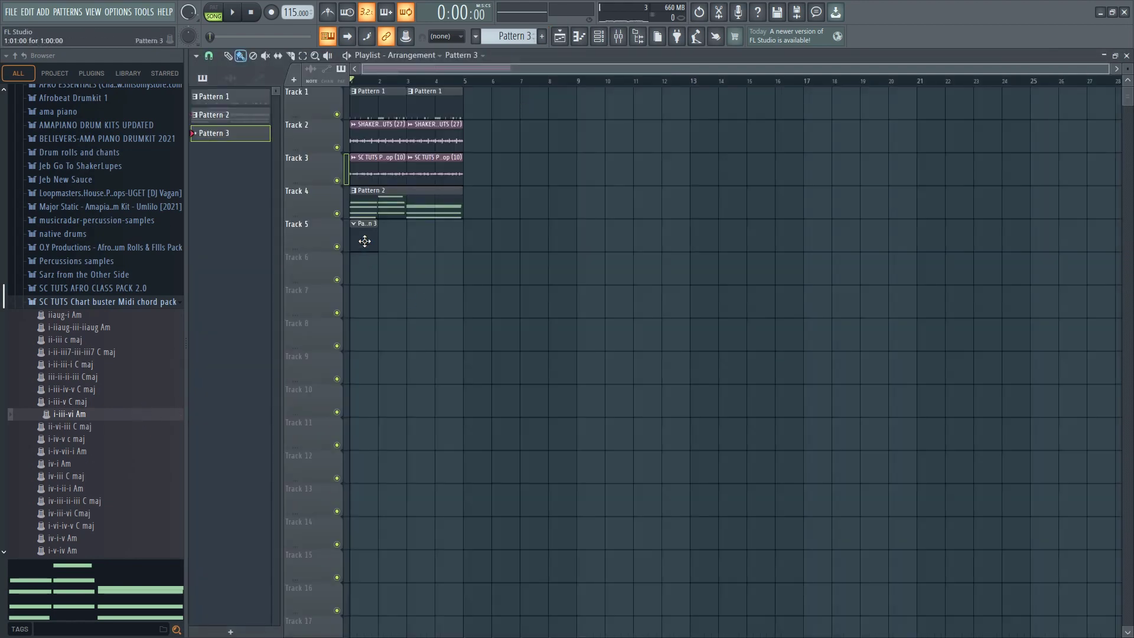
pyautogui.click(598, 37)
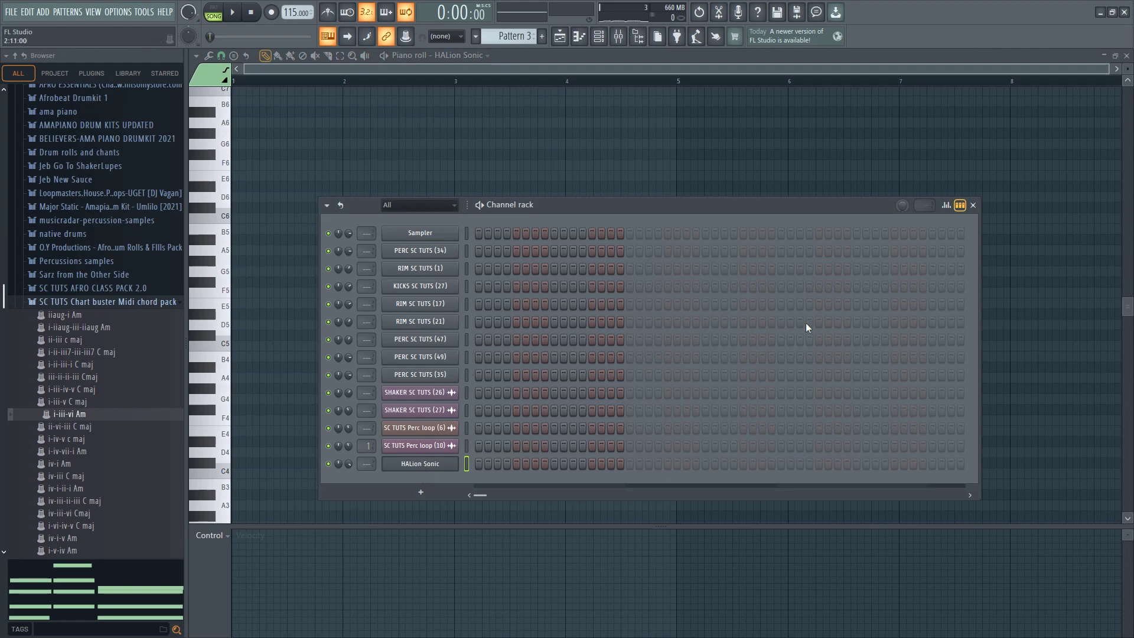
pyautogui.press('F6')
pyautogui.scroll(-10, 61, 447)
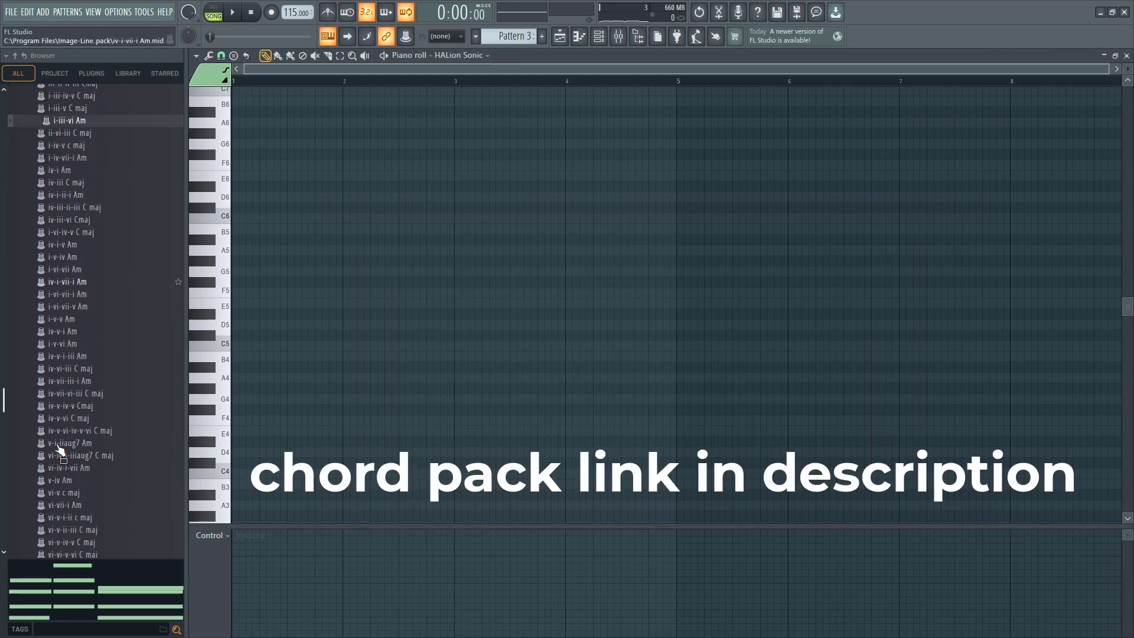
pyautogui.scroll(4, 65, 413)
pyautogui.scroll(4, 65, 390)
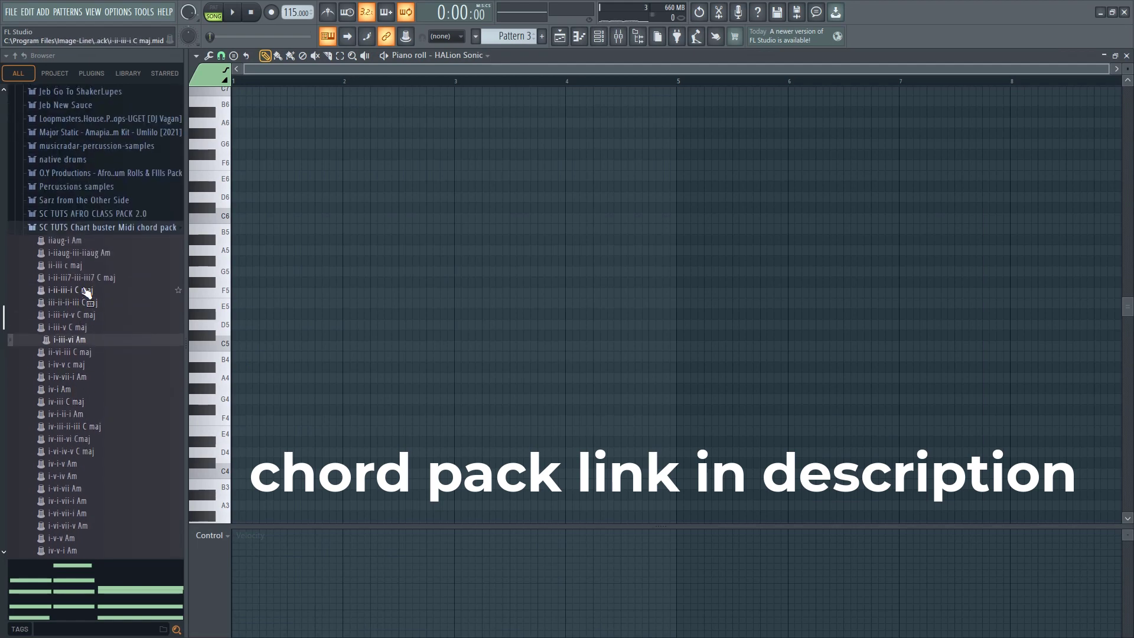
pyautogui.scroll(-6, 80, 331)
pyautogui.scroll(-3, 89, 377)
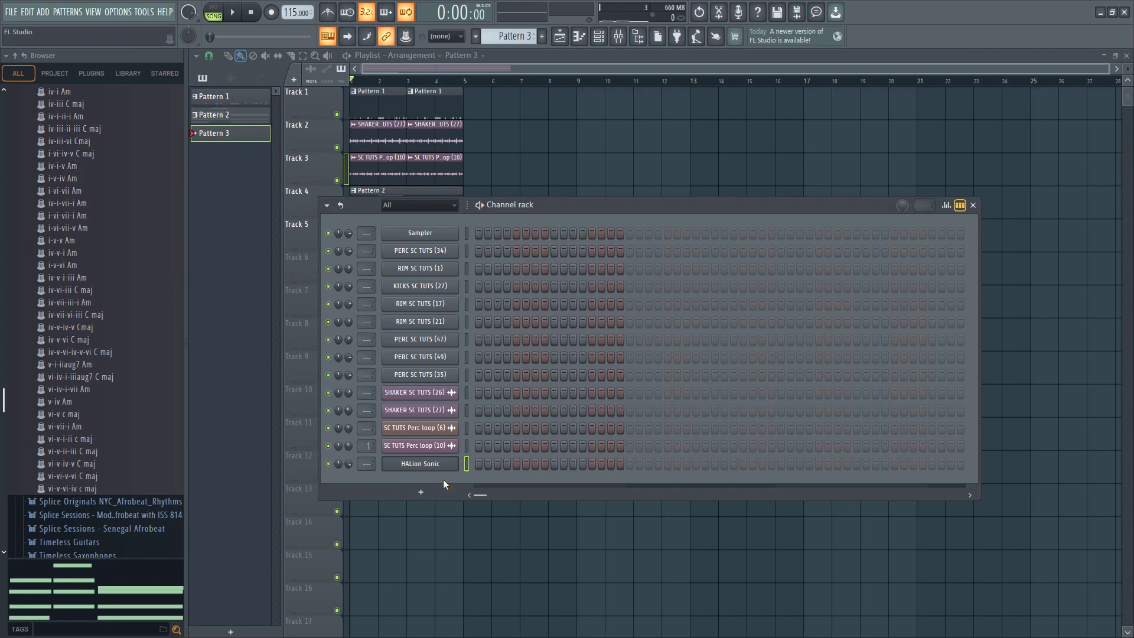
# Clone the HALion Sonic channel and close the clone's plugin window
pyautogui.rightClick(423, 464)
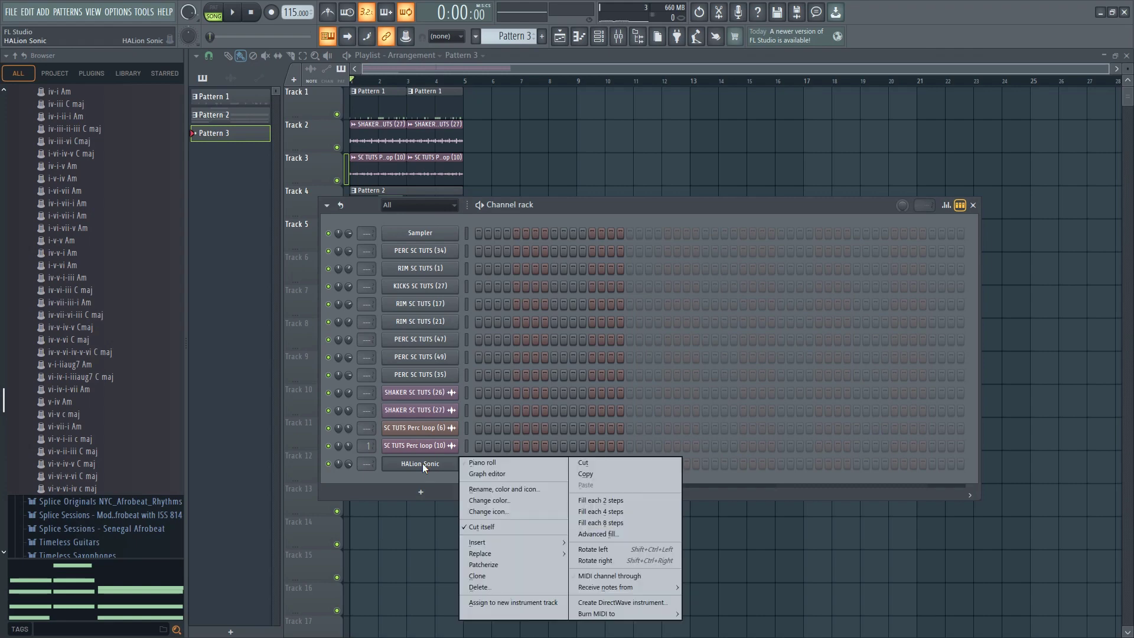
pyautogui.click(477, 576)
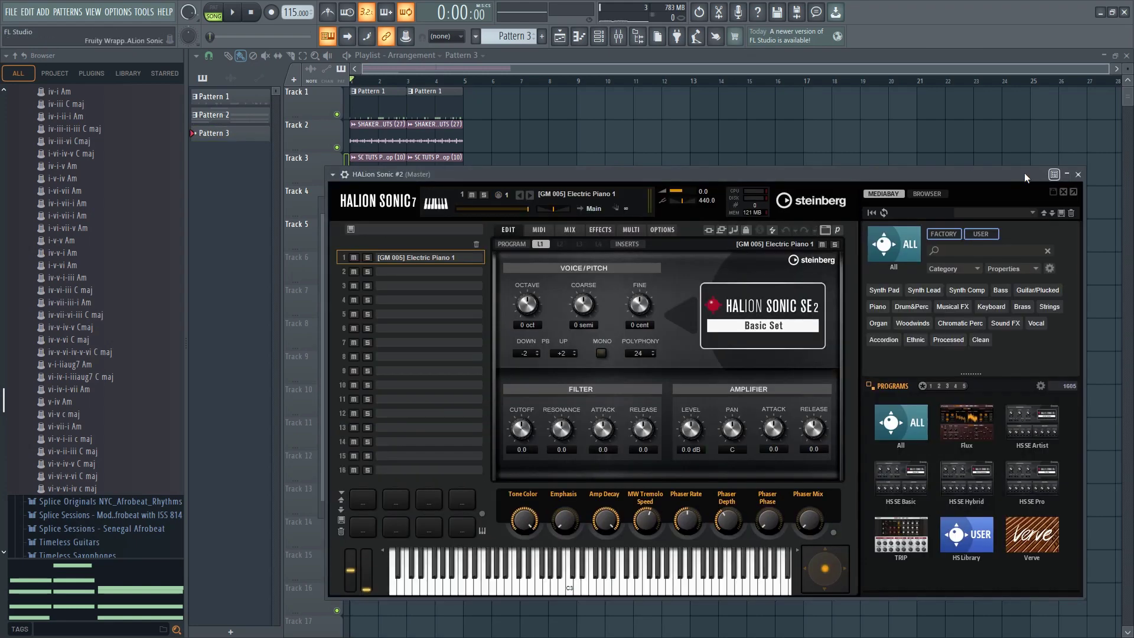
pyautogui.click(1078, 175)
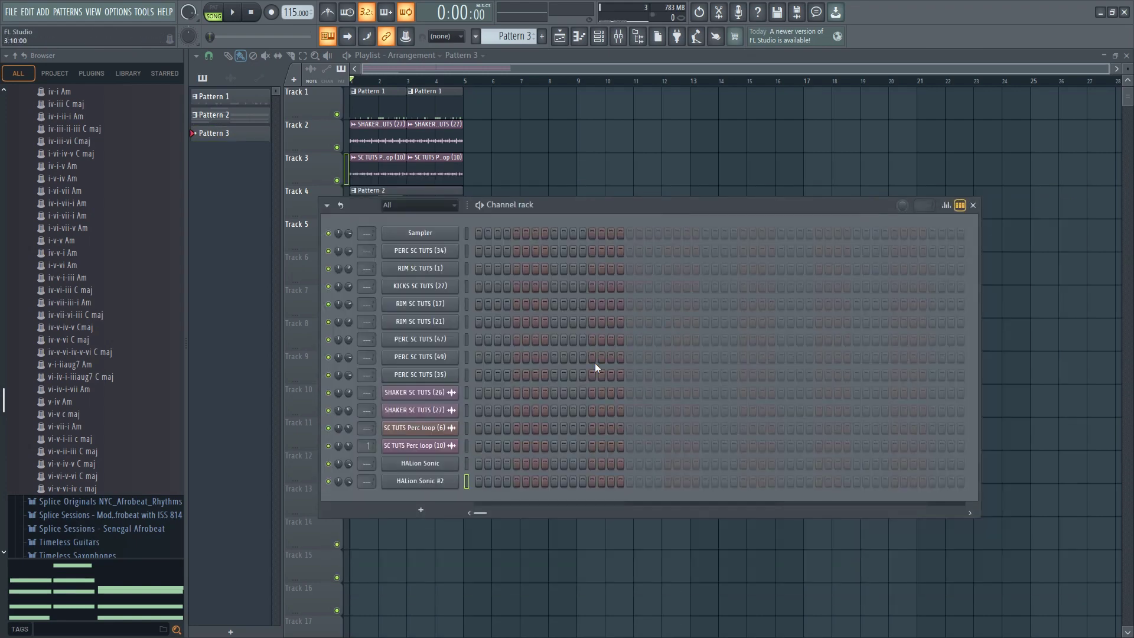
# Put the copied chords into HALion Sonic #2's piano roll, shift them slightly later within bar 1 and play them
pyautogui.rightClick(427, 483)
pyautogui.click(485, 467)
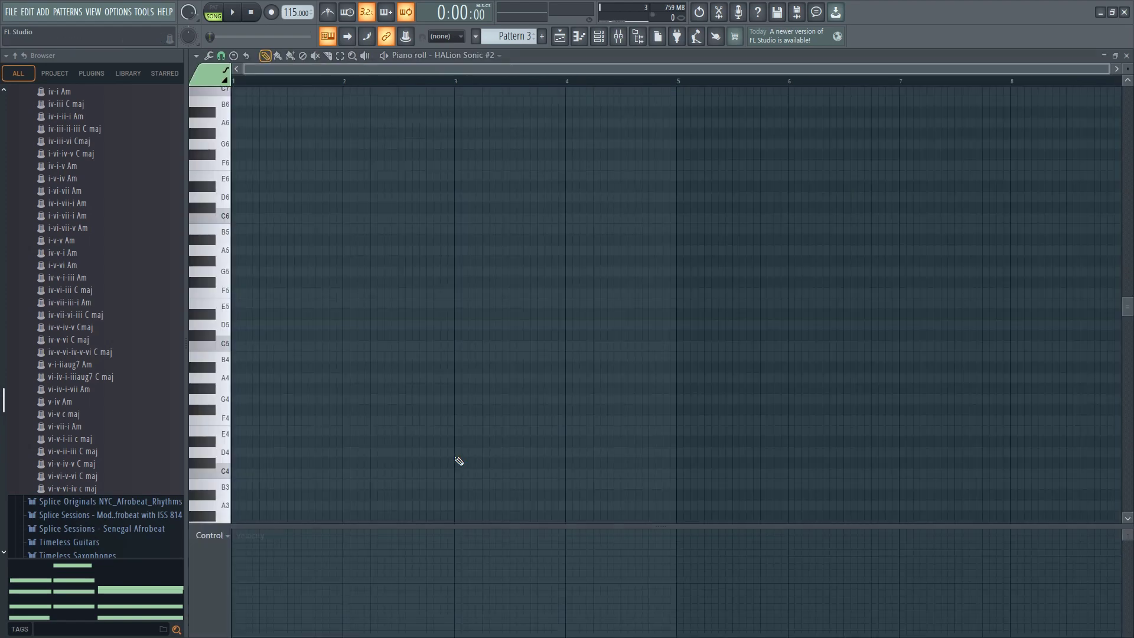
pyautogui.moveTo(269, 271); pyautogui.dragTo(316, 272)
pyautogui.press('space')
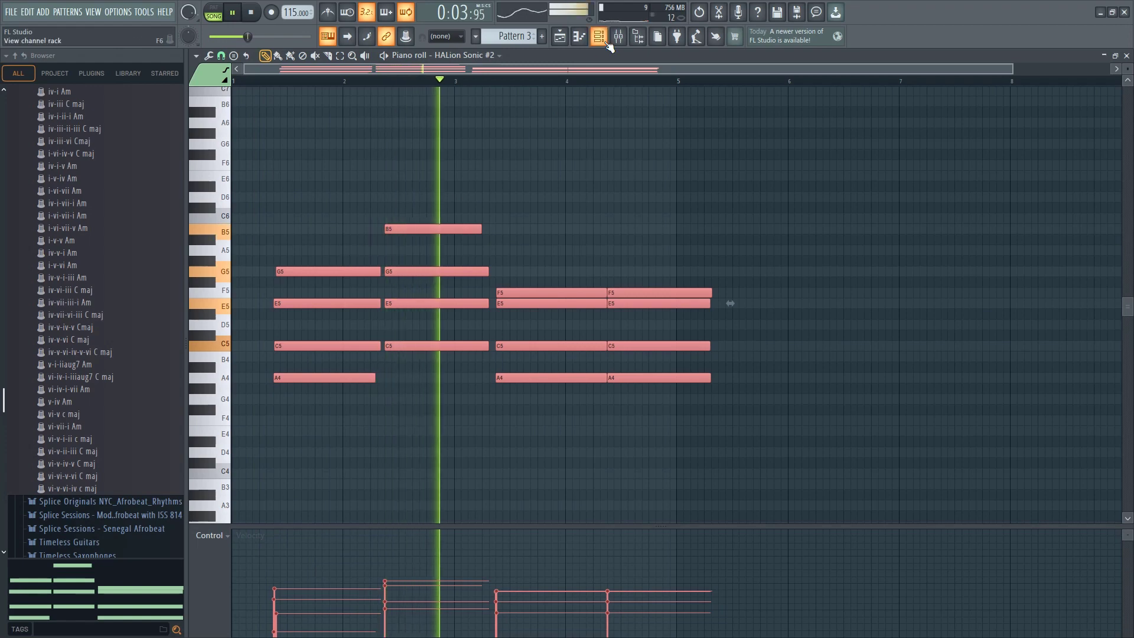
# Open the HALion Sonic #2 instrument window and stop playback
pyautogui.press('F6')
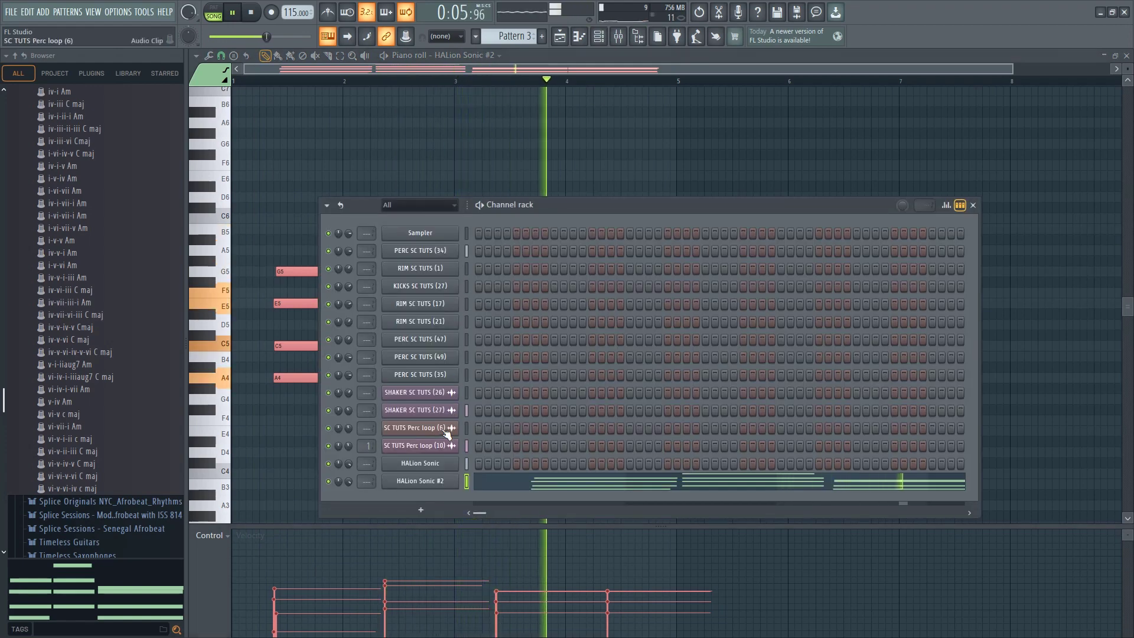
pyautogui.click(437, 481)
pyautogui.press('space')
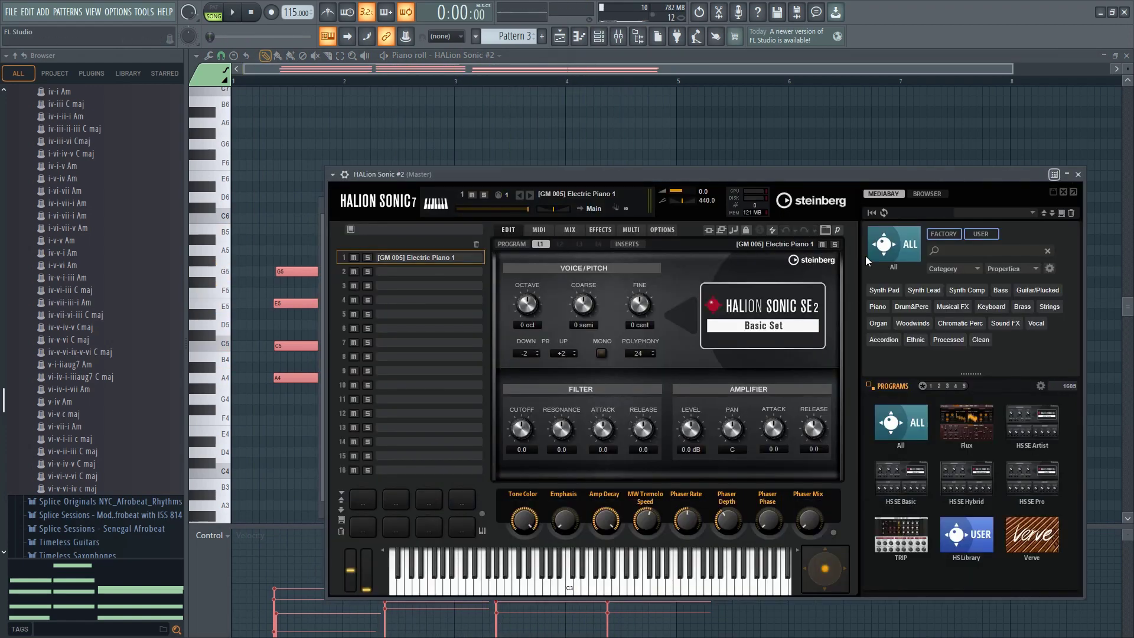
# Filter HALion Sonic #2's programs to Piano and try [GM 001] Acoustic Grand Piano and 80s Piano Layer
pyautogui.click(908, 410)
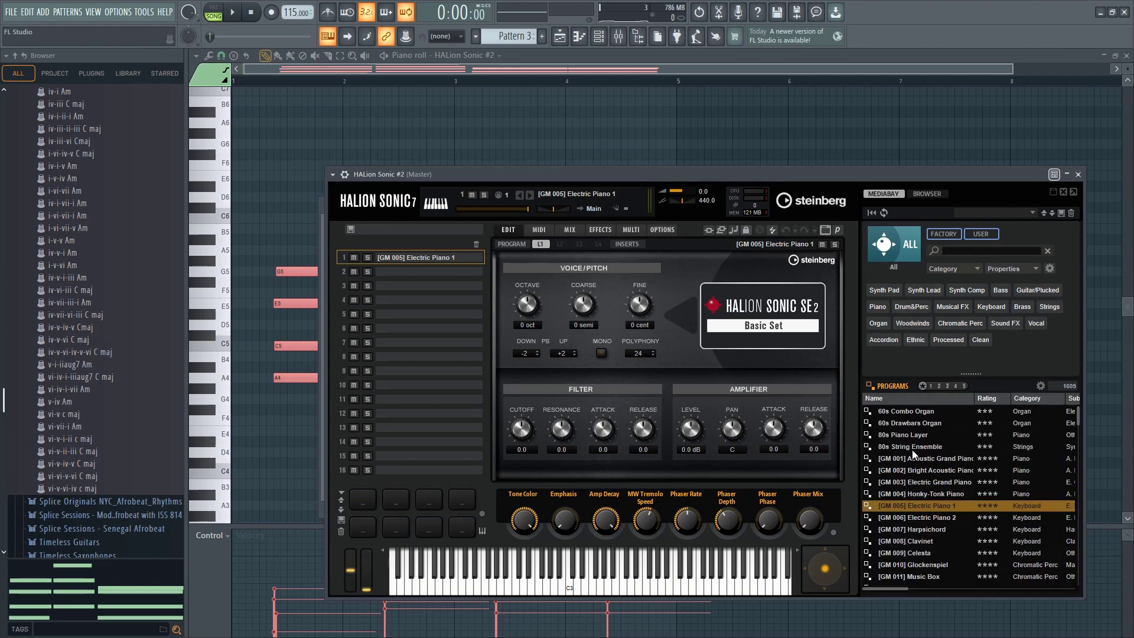
pyautogui.click(878, 306)
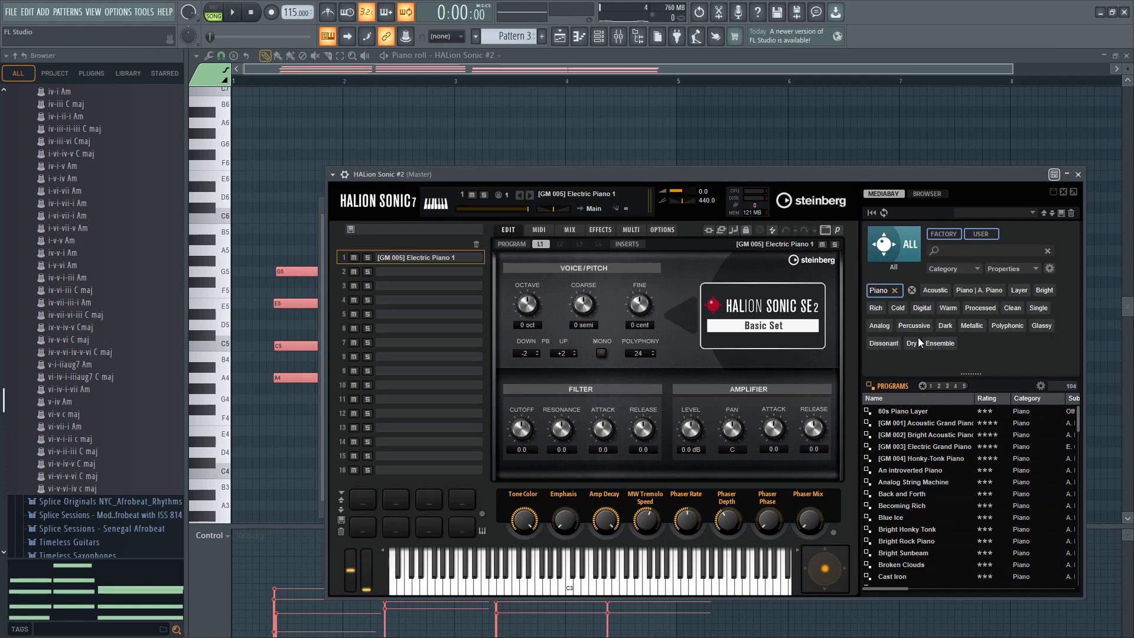
pyautogui.doubleClick(905, 424)
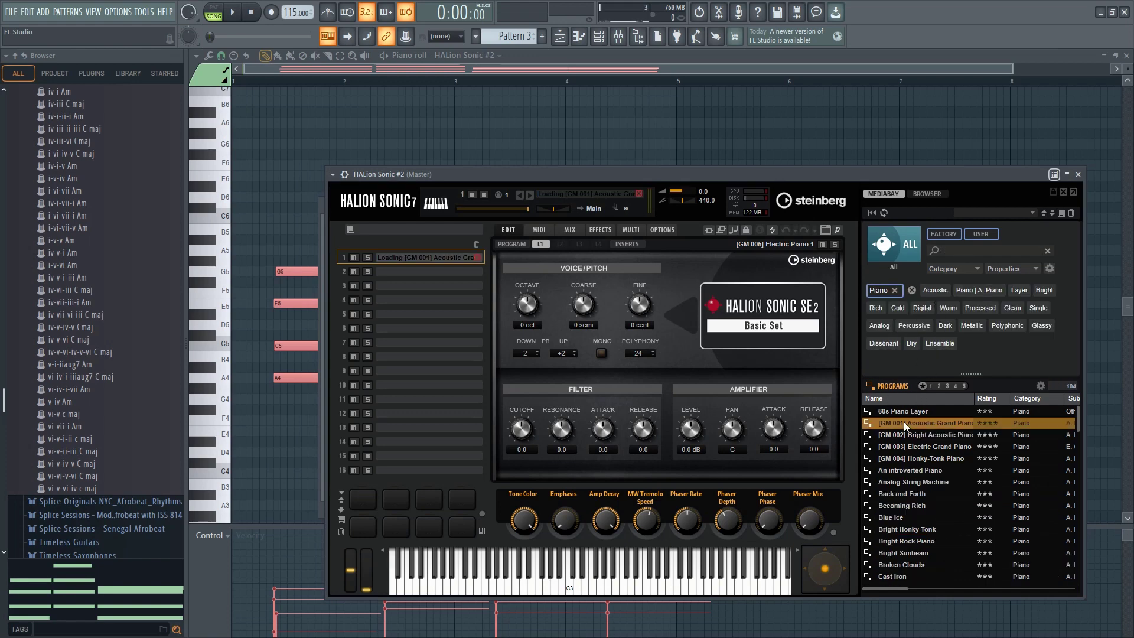
pyautogui.doubleClick(908, 409)
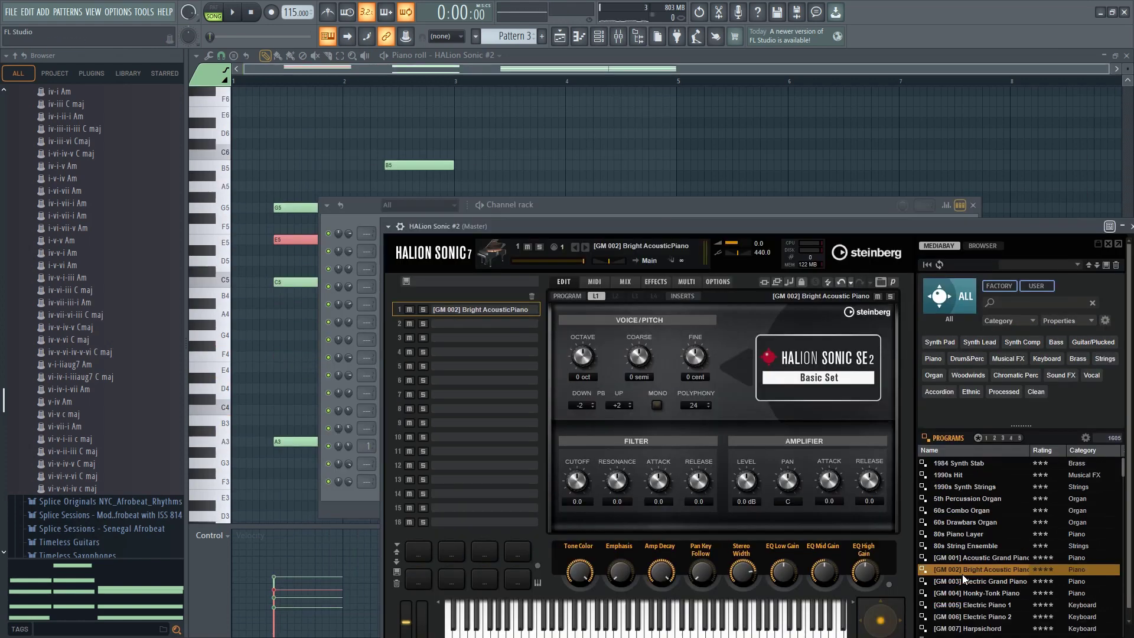
# Audition HALion Sonic #2 programs from [GM 003] Electric Grand Piano through Honky-Tonk Piano, Harpsichord, Clavinet and Celesta to [GM 015] Tubular Bells
pyautogui.doubleClick(964, 583)
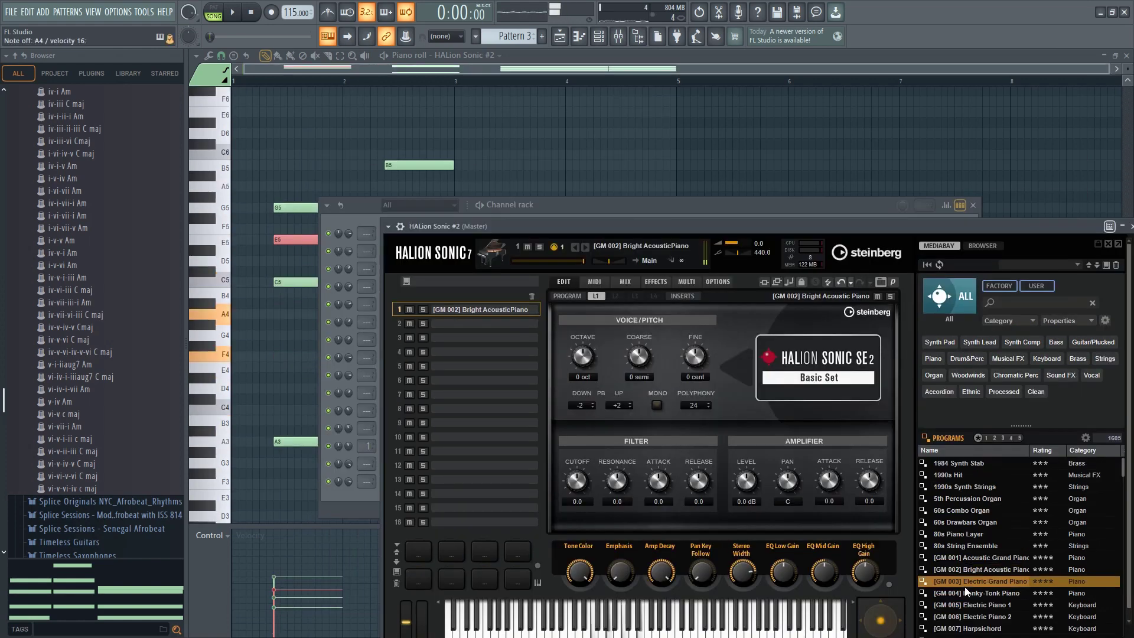
pyautogui.click(961, 594)
pyautogui.doubleClick(961, 604)
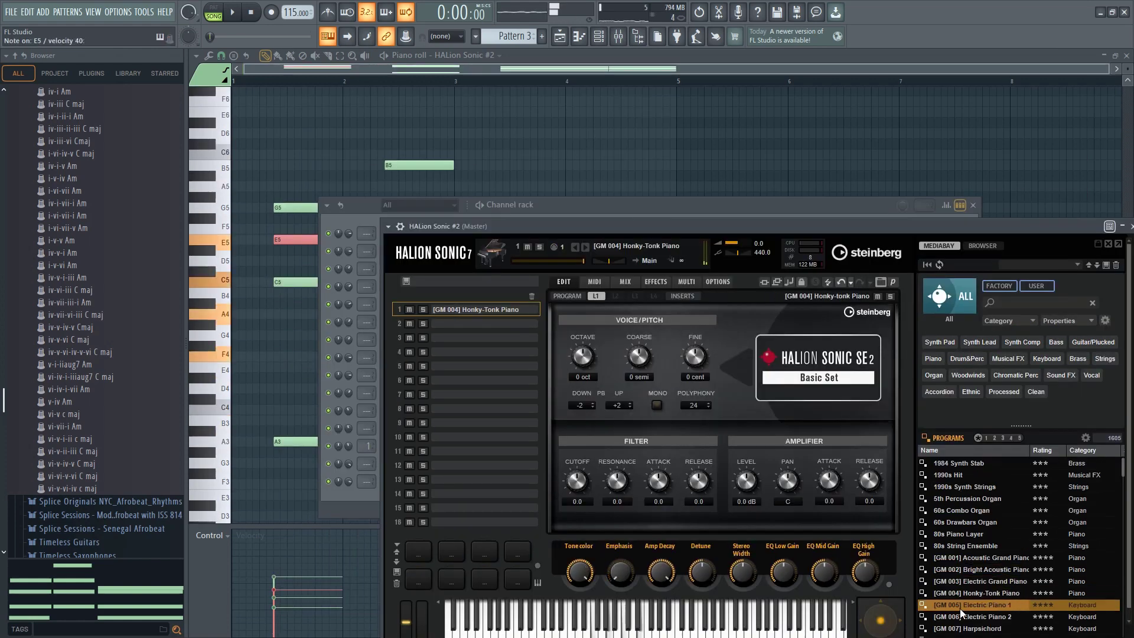
pyautogui.scroll(-2, 961, 567)
pyautogui.doubleClick(962, 559)
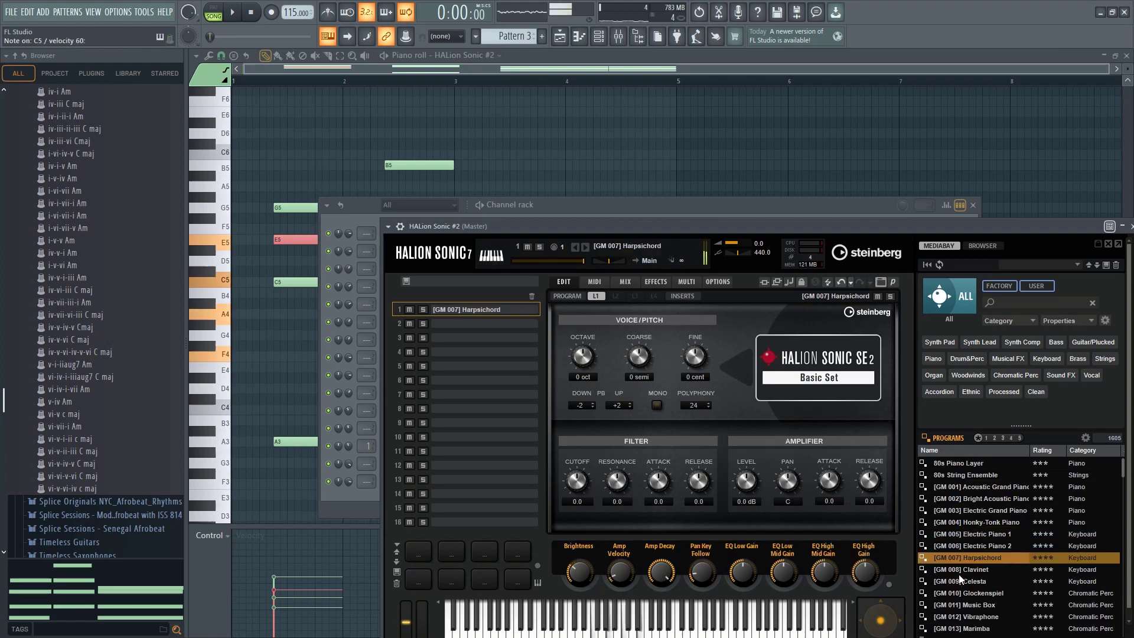
pyautogui.doubleClick(958, 570)
pyautogui.click(958, 580)
pyautogui.doubleClick(958, 580)
pyautogui.scroll(-2, 958, 585)
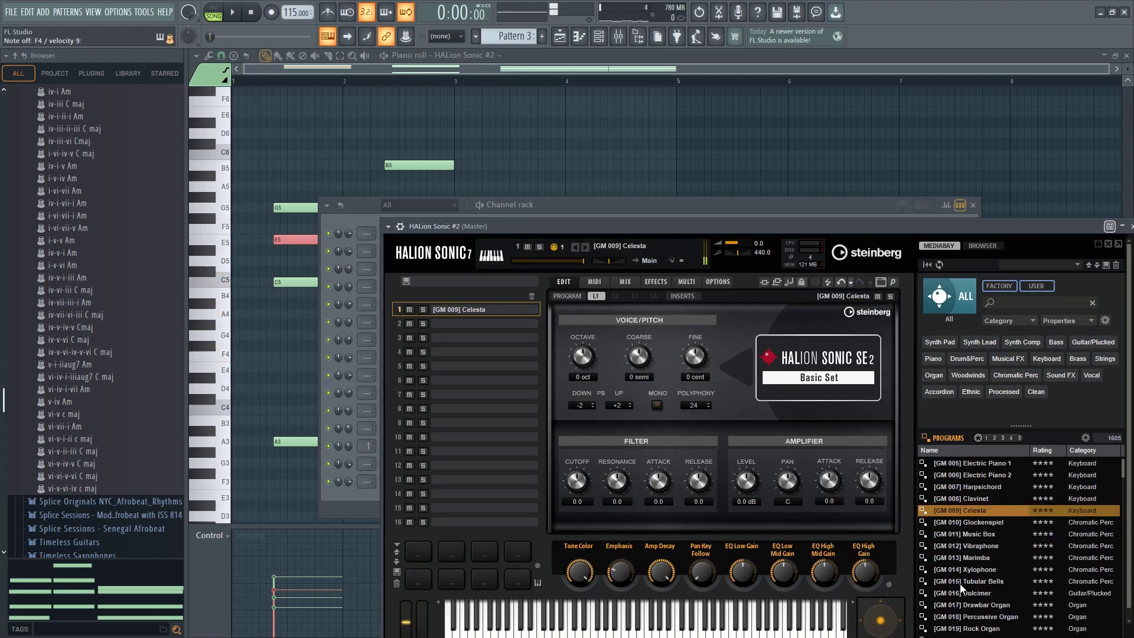
pyautogui.doubleClick(957, 581)
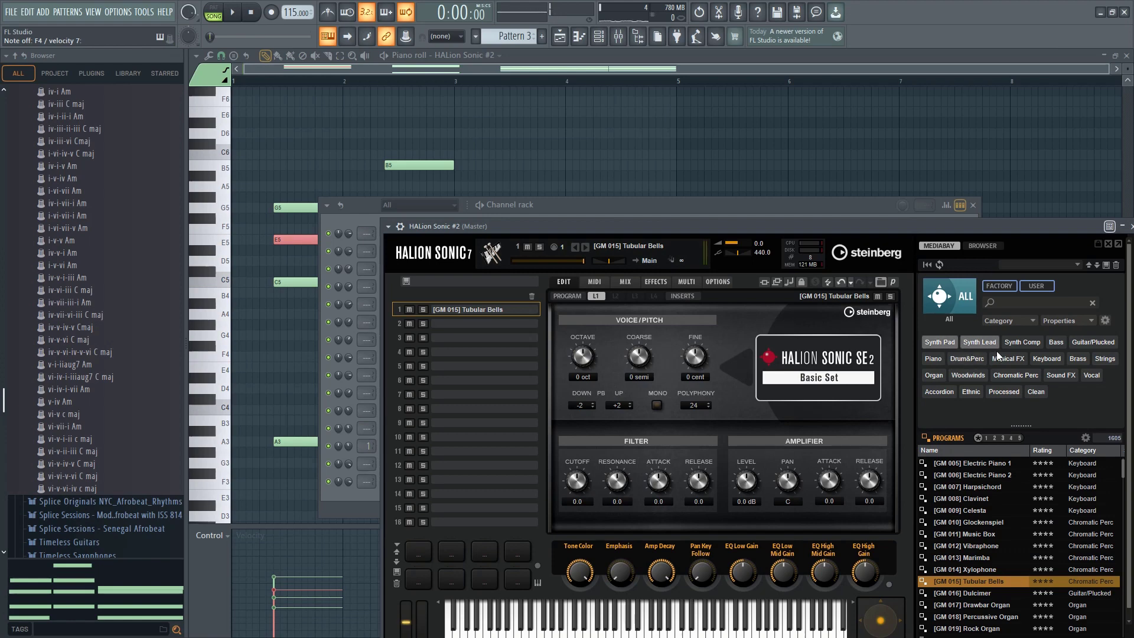
# Filter HALion Sonic #2's programs to Piano and try Electric Fields and Film Piano
pyautogui.click(932, 359)
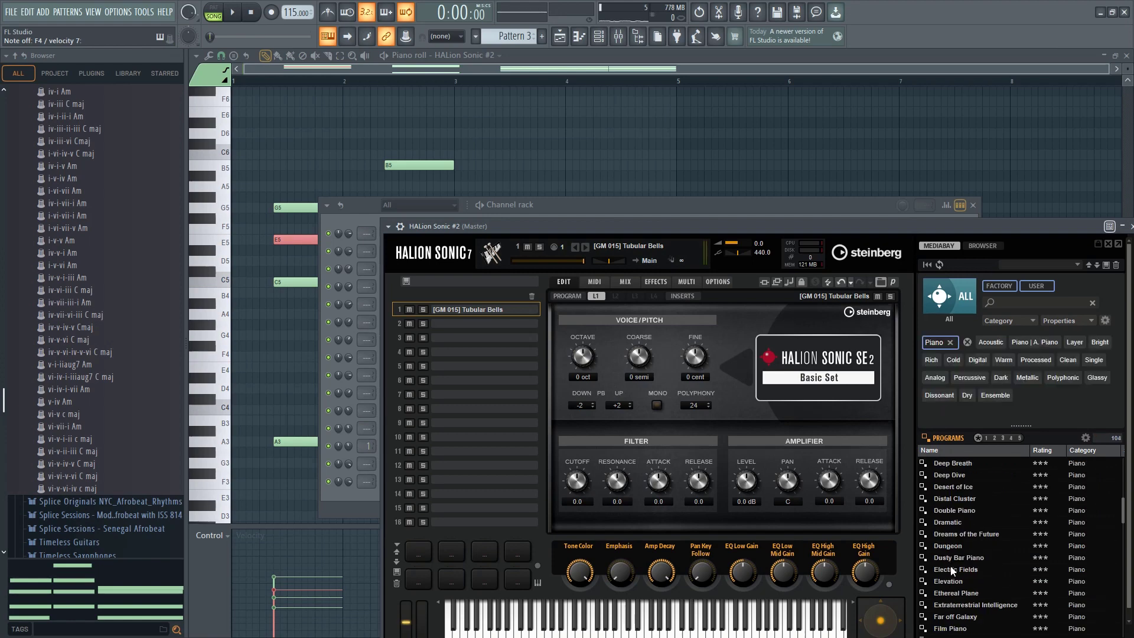
pyautogui.doubleClick(950, 568)
pyautogui.scroll(-2, 959, 574)
pyautogui.click(949, 568)
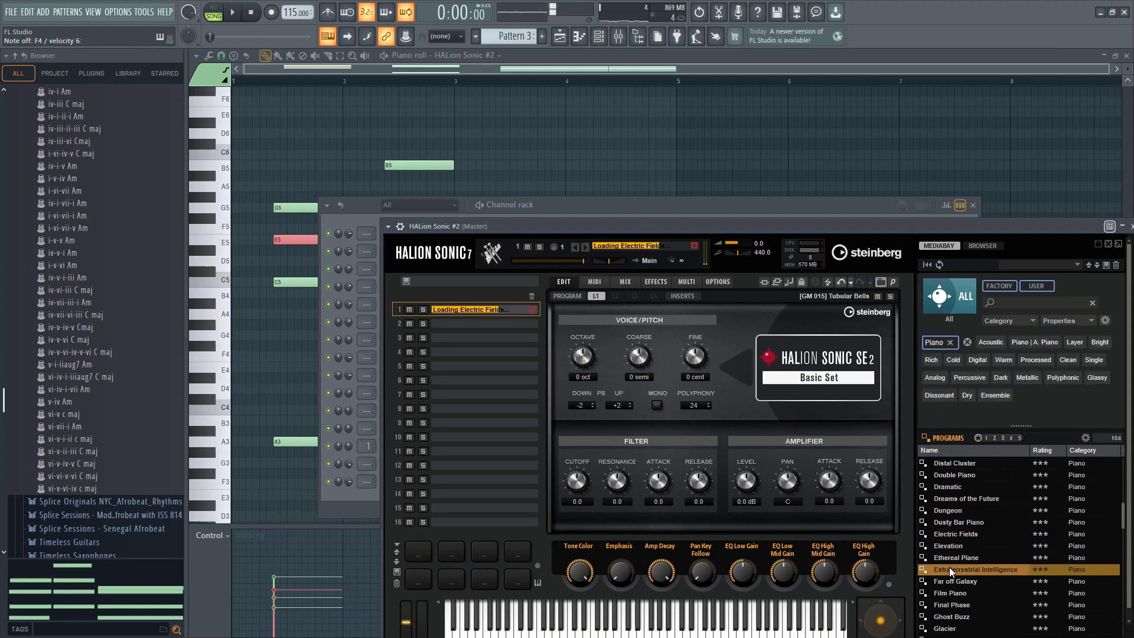
pyautogui.click(947, 587)
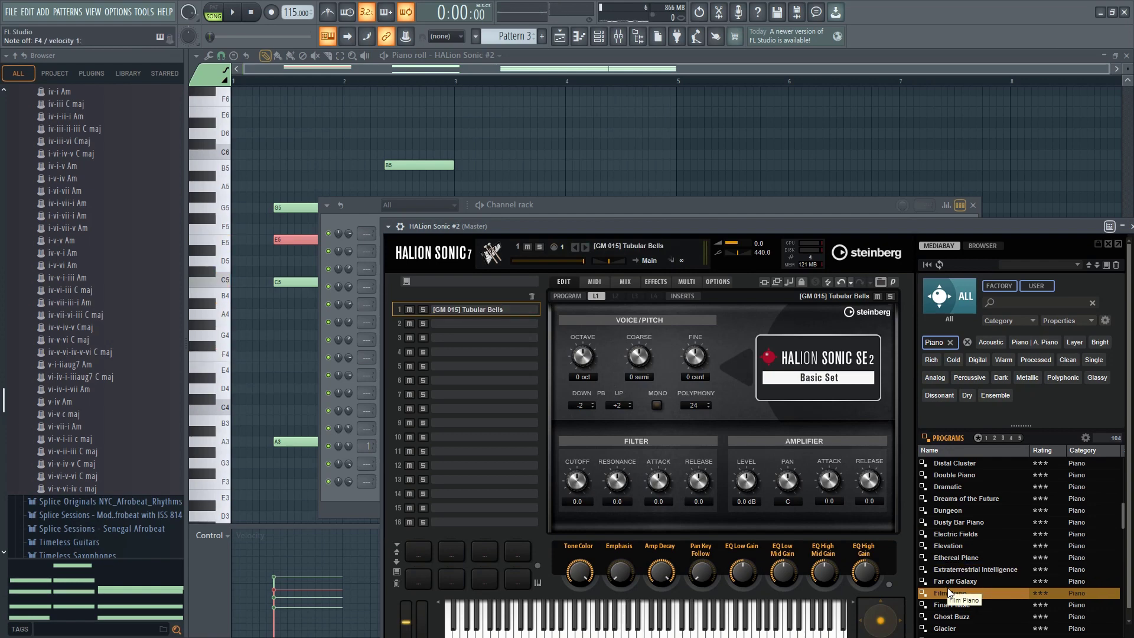
pyautogui.doubleClick(947, 586)
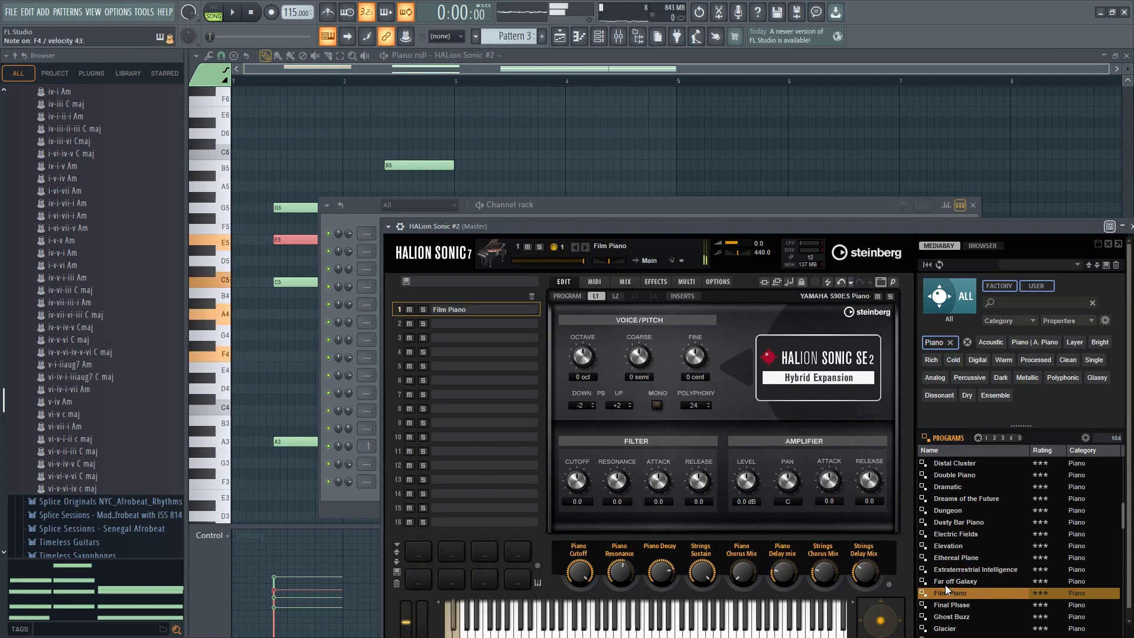
# Load the Ghost Buzz piano program in HALion Sonic #2, play the chords with it and return to the piano roll
pyautogui.scroll(-2, 945, 584)
pyautogui.click(943, 547)
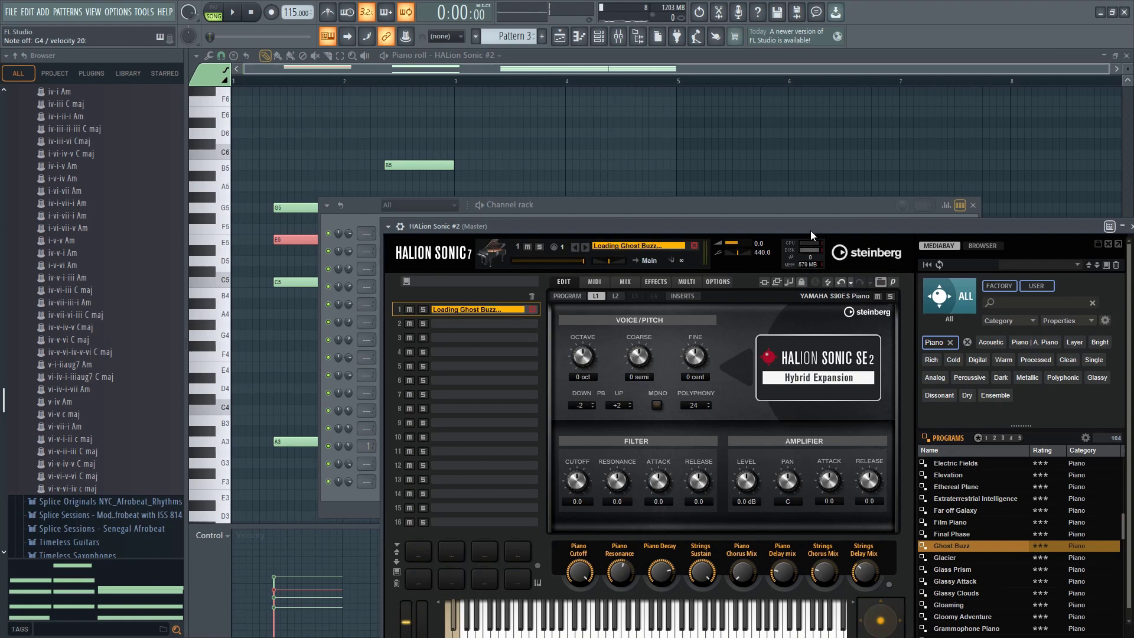
pyautogui.moveTo(757, 222); pyautogui.dragTo(633, 143)
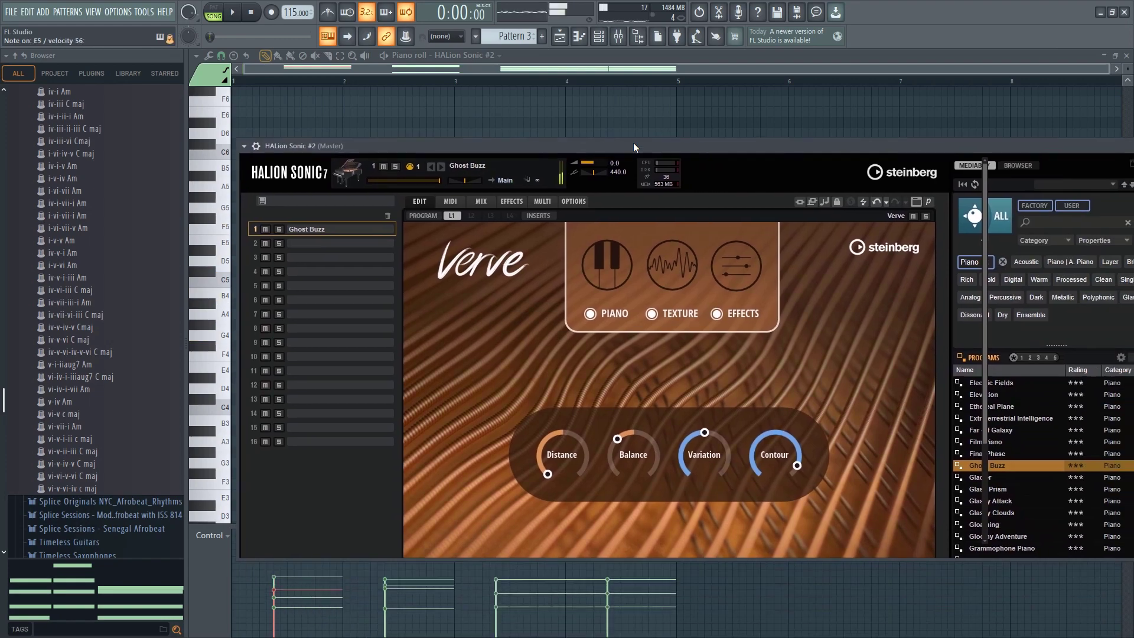
pyautogui.press('space')
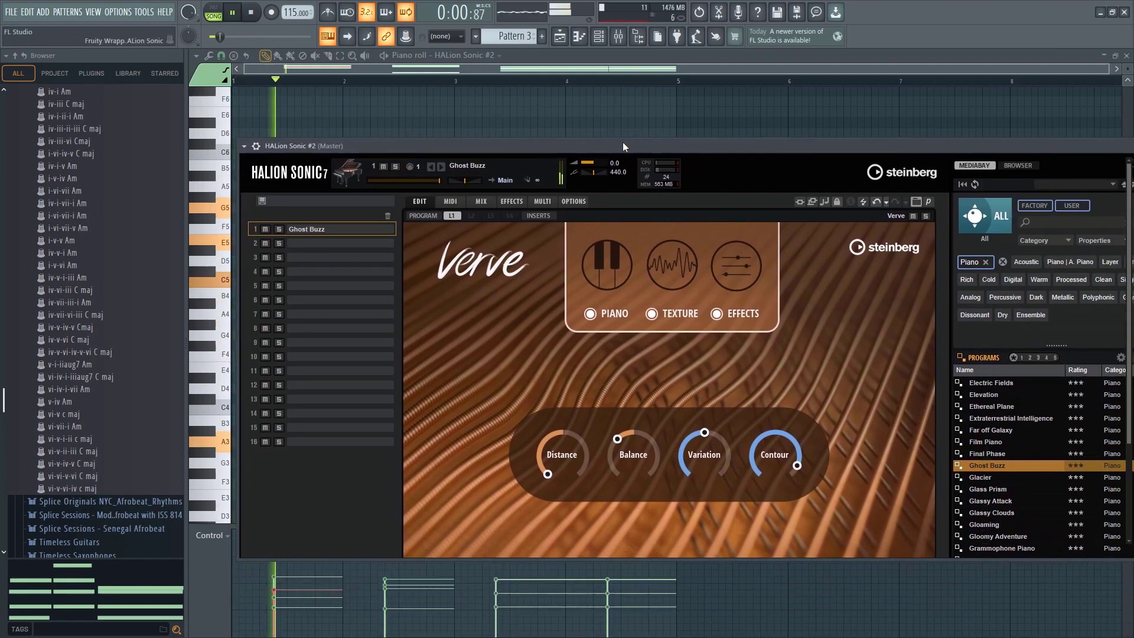
pyautogui.click(599, 127)
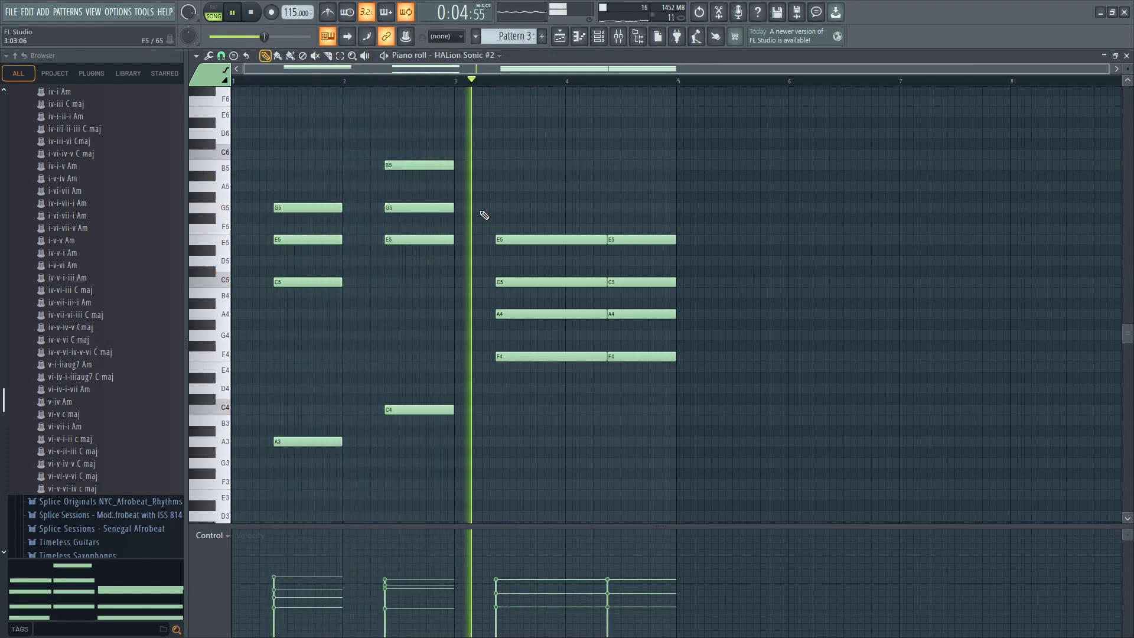
# Stop playback, clone the HALion Sonic #2 channel and load the [GM 013] Marimba program in the clone
pyautogui.press('F5')
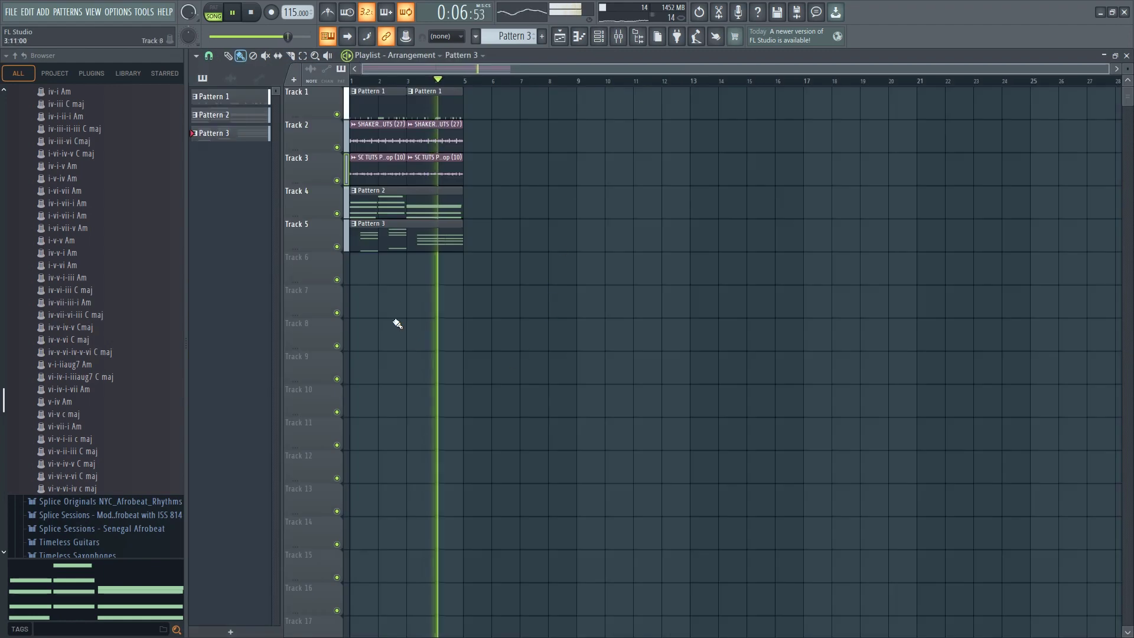
pyautogui.press('space')
pyautogui.press('F6')
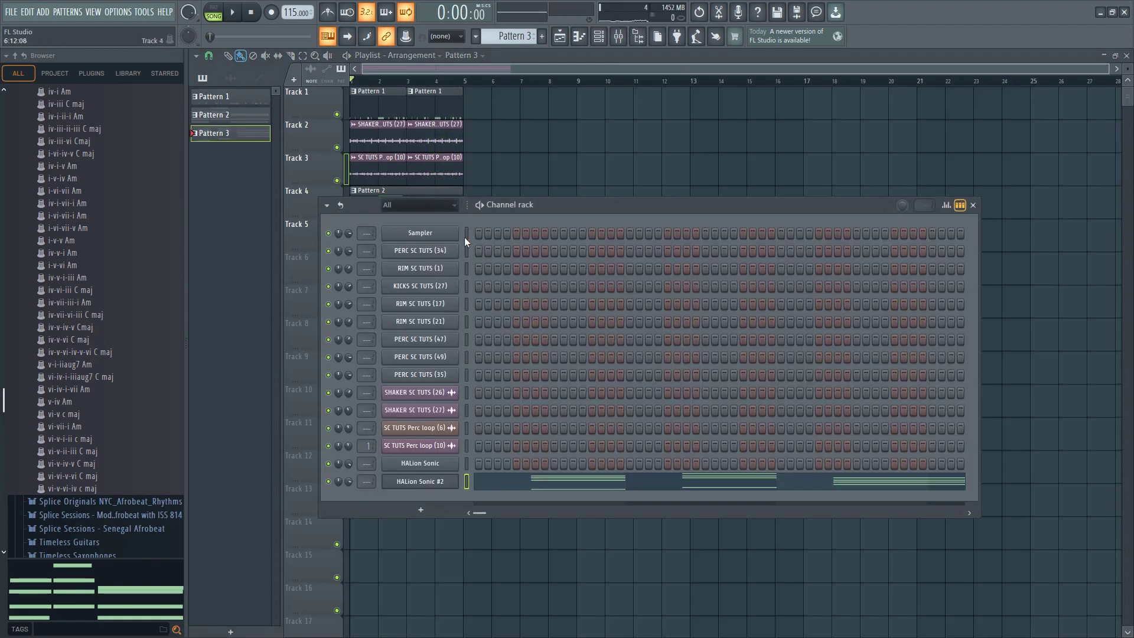
pyautogui.click(418, 510)
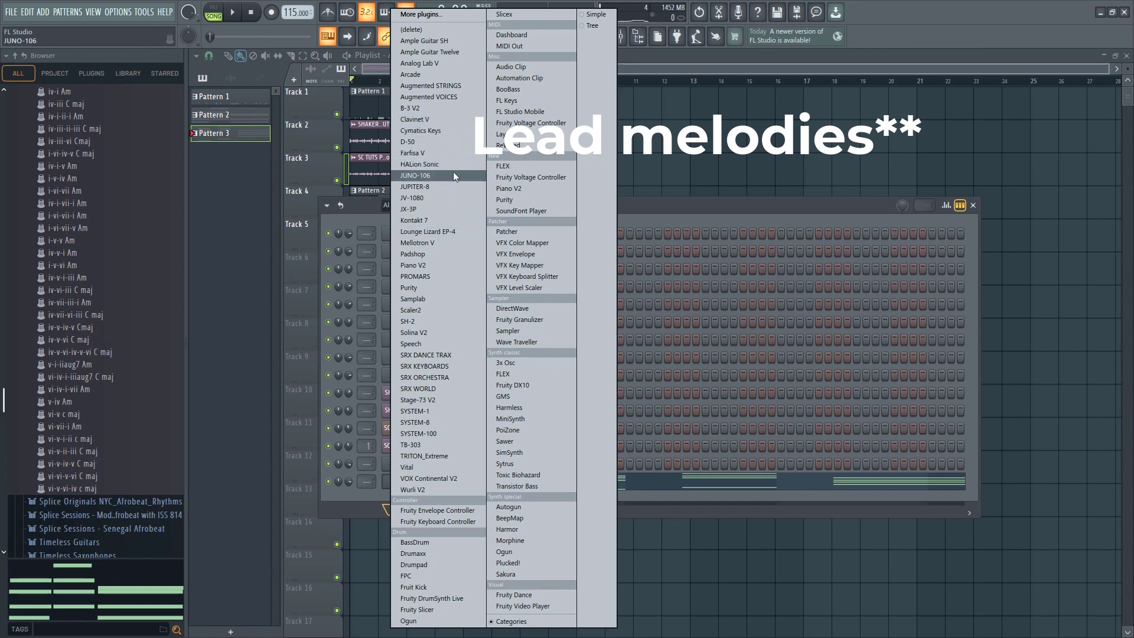
pyautogui.click(342, 540)
pyautogui.rightClick(399, 482)
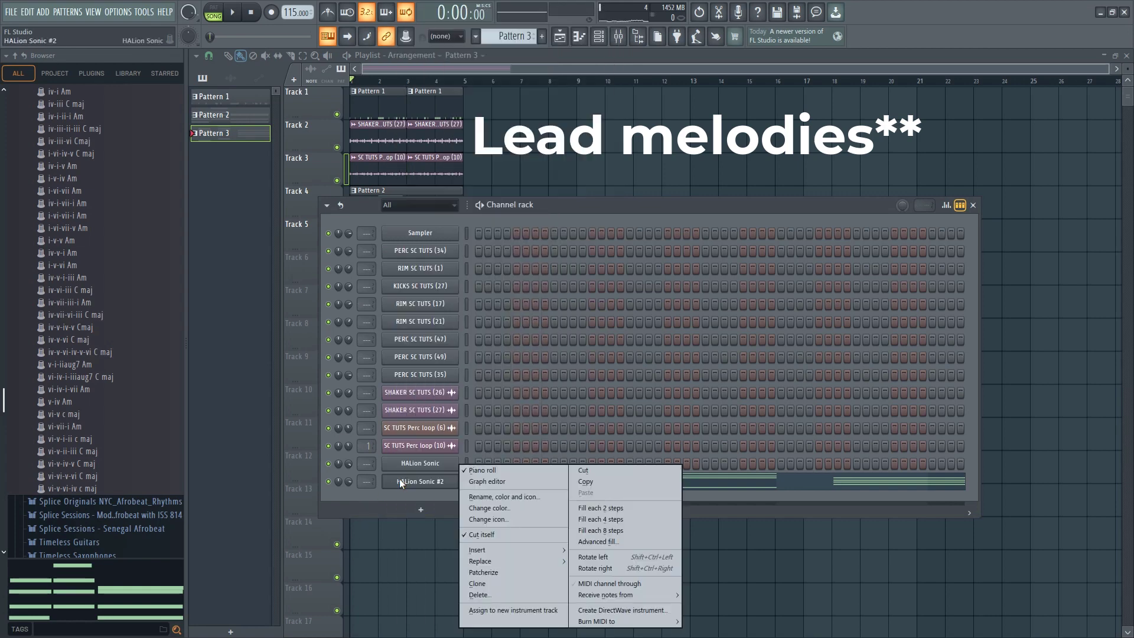
pyautogui.click(480, 584)
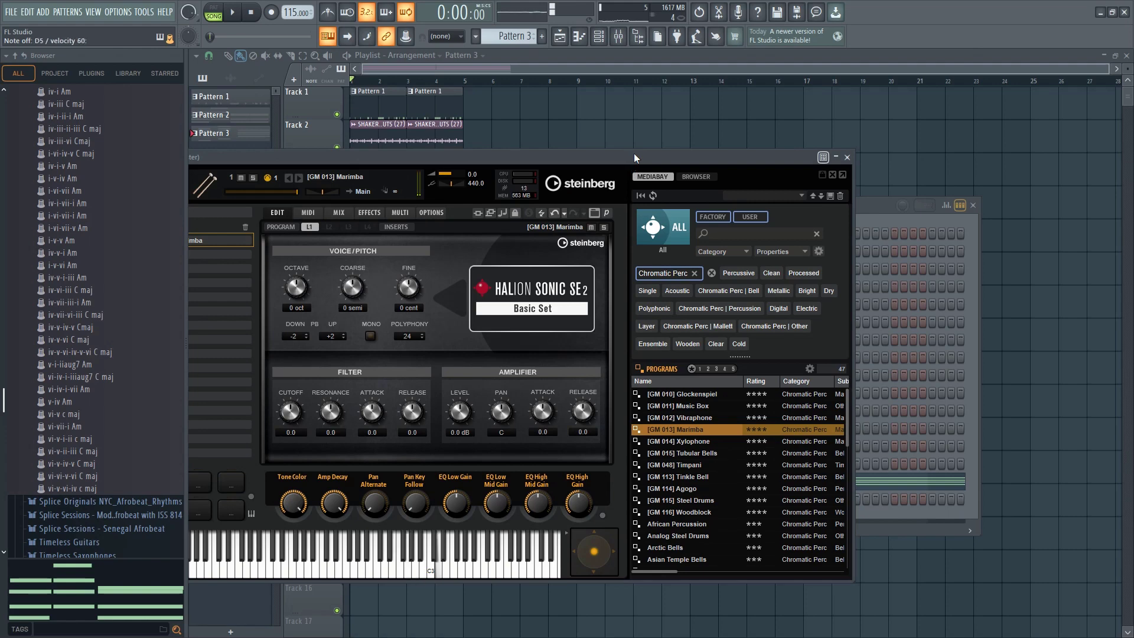
# Record a sparse marimba melody of A4, C5, D5 and E5 notes on HALion Sonic #3 over the looping song
pyautogui.press('space')
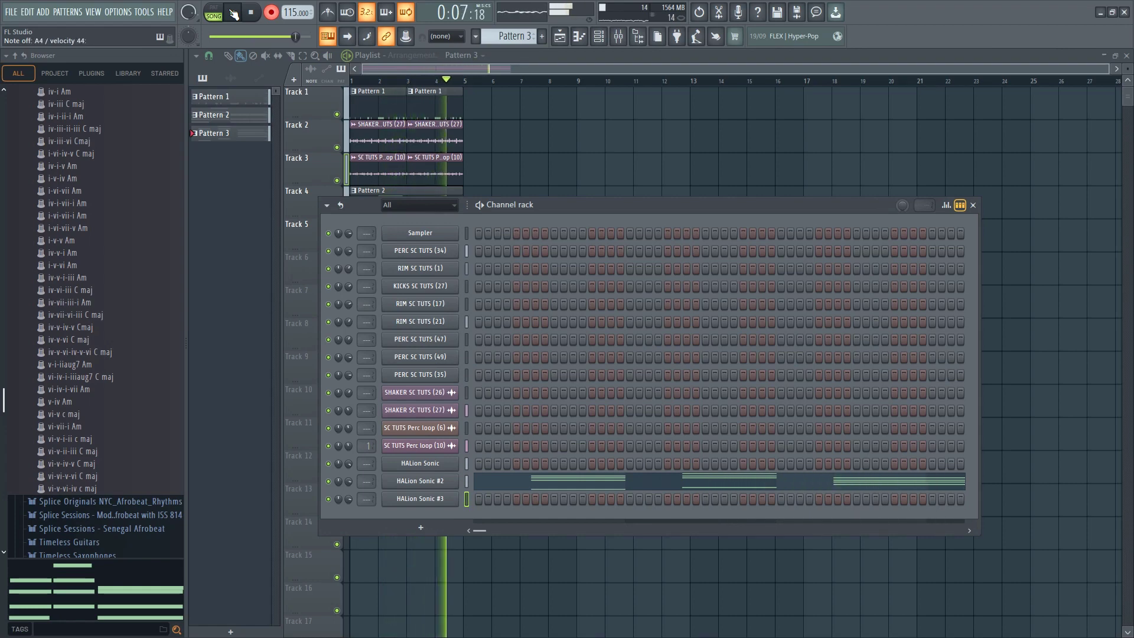
pyautogui.press('space')
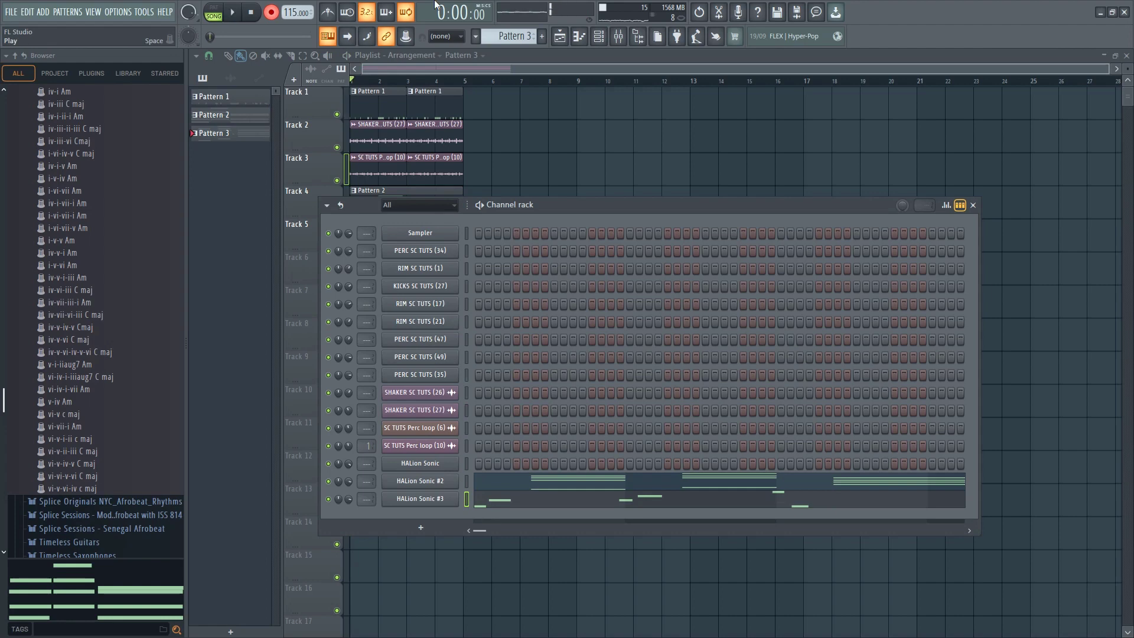
pyautogui.click(271, 11)
# Quantize the HALion Sonic #3 melody and shift the C5 and D5 notes near bar 2 and the bar 4 A4 note one step later
pyautogui.click(507, 501)
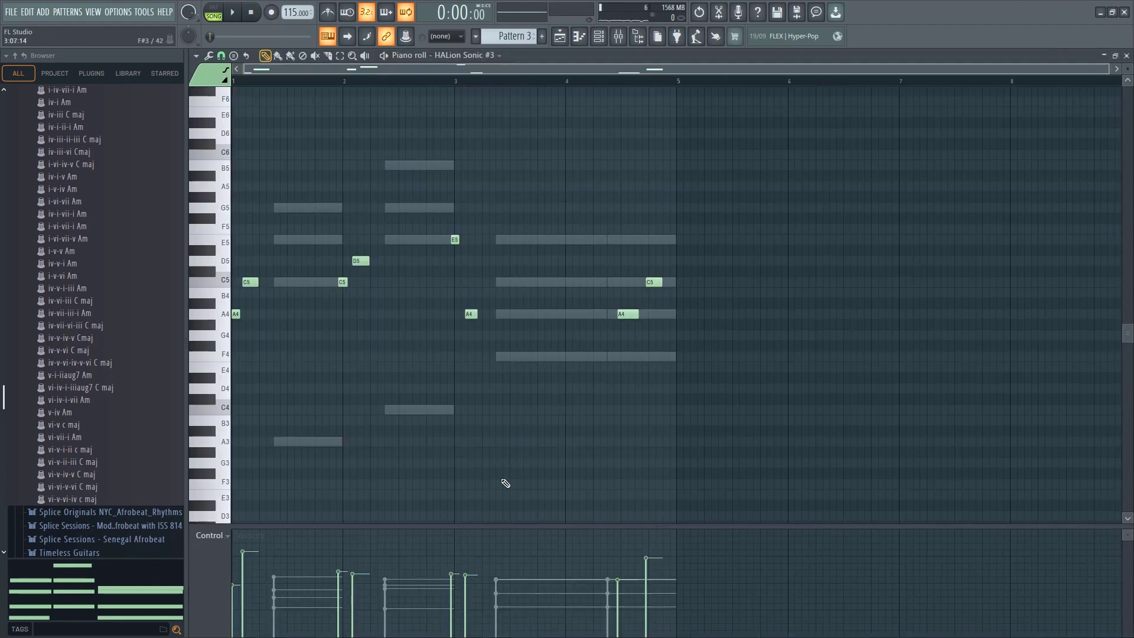
pyautogui.hotkey('ctrl', 'q')
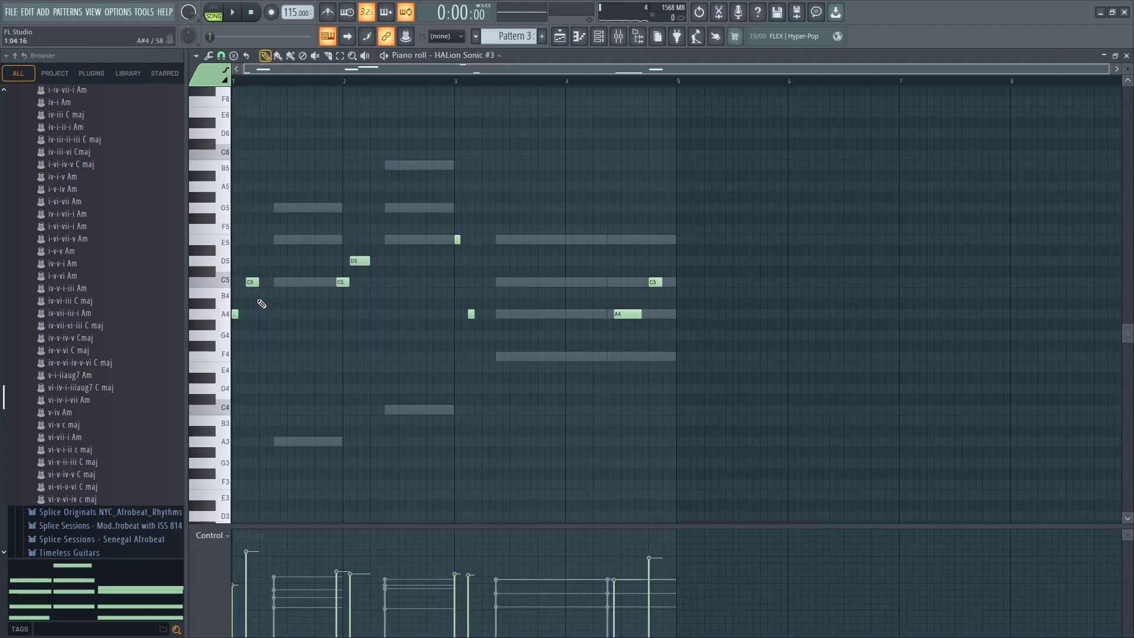
pyautogui.press('space')
pyautogui.moveTo(328, 188); pyautogui.dragTo(418, 316)
pyautogui.press('space')
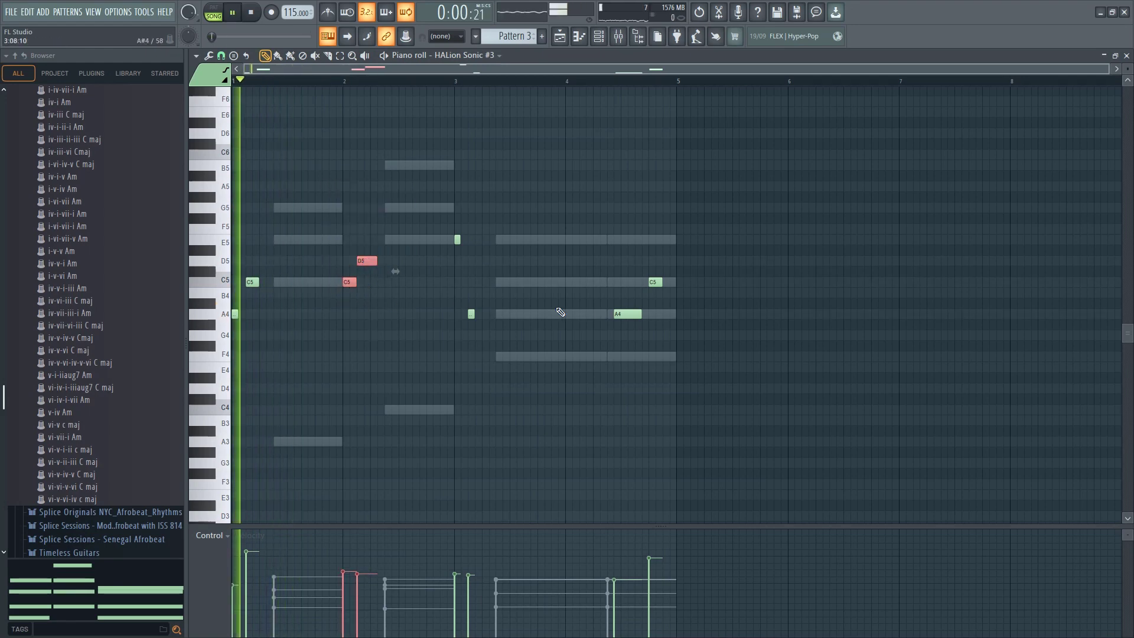
pyautogui.moveTo(612, 256); pyautogui.dragTo(632, 314)
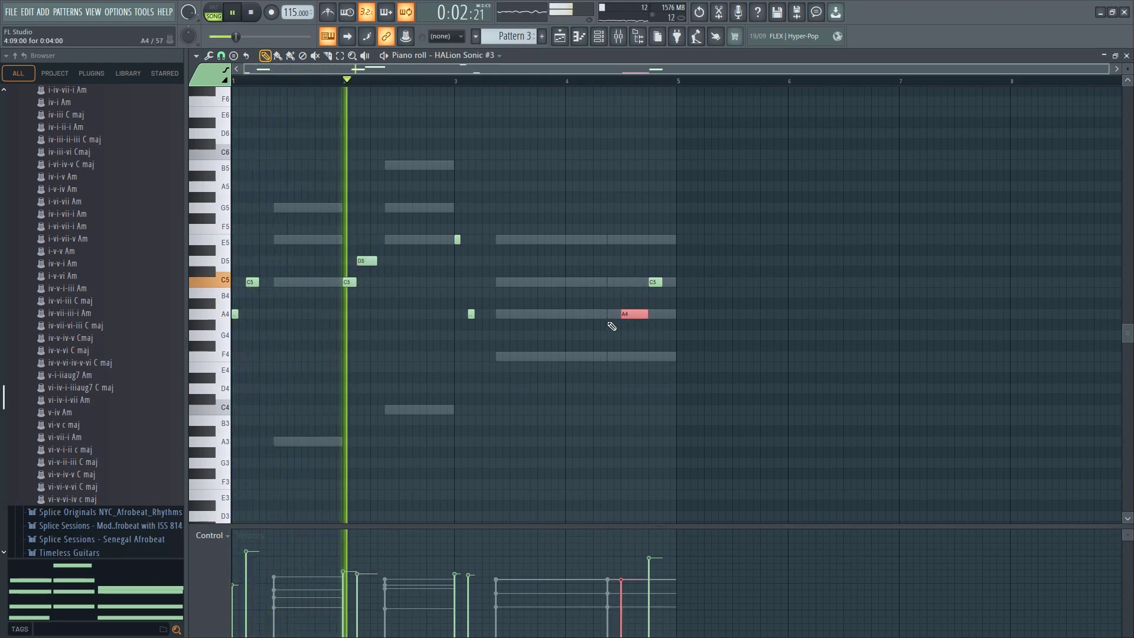
pyautogui.click(406, 320)
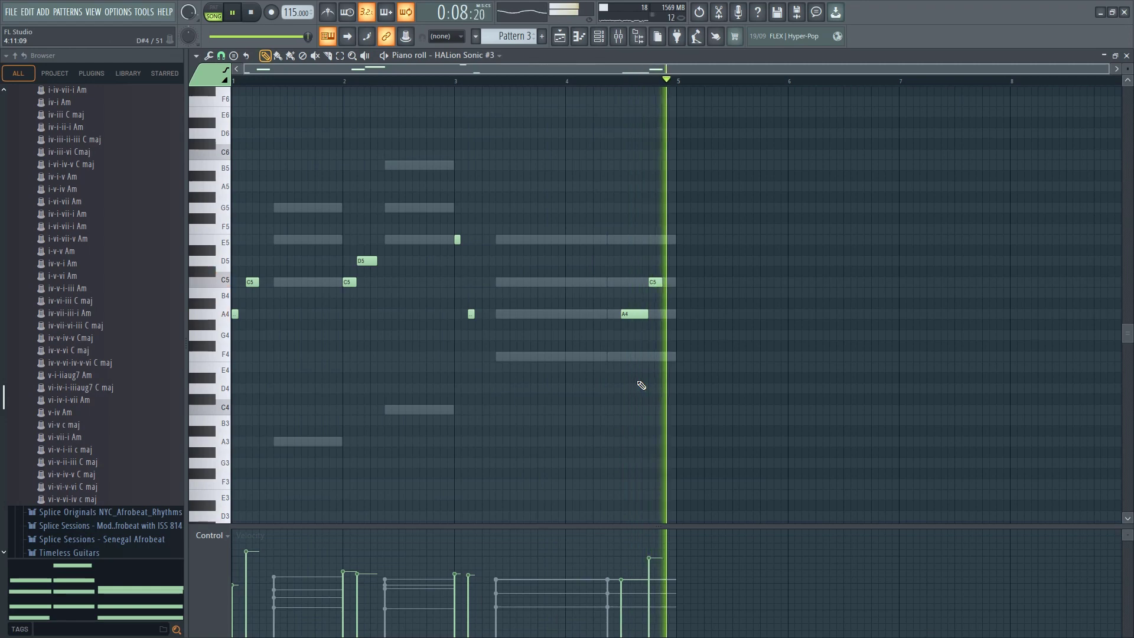
# Add a TRITON_Extreme channel and load its Alto Flute program from the Wood/Reed category
pyautogui.click(1126, 55)
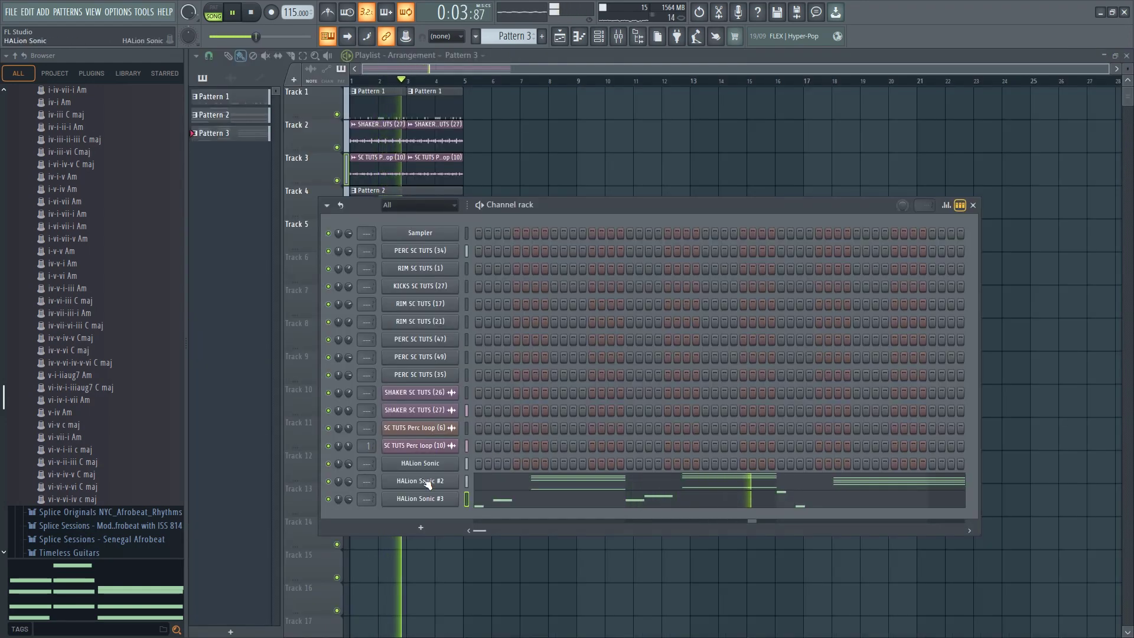
pyautogui.press('space')
pyautogui.click(419, 525)
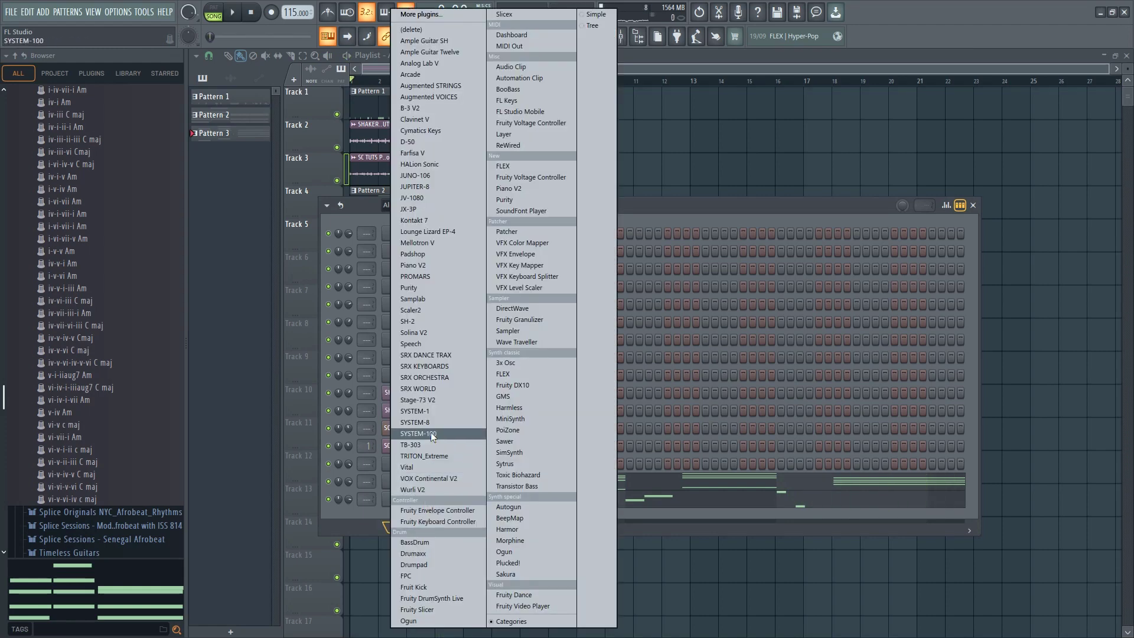
pyautogui.click(424, 456)
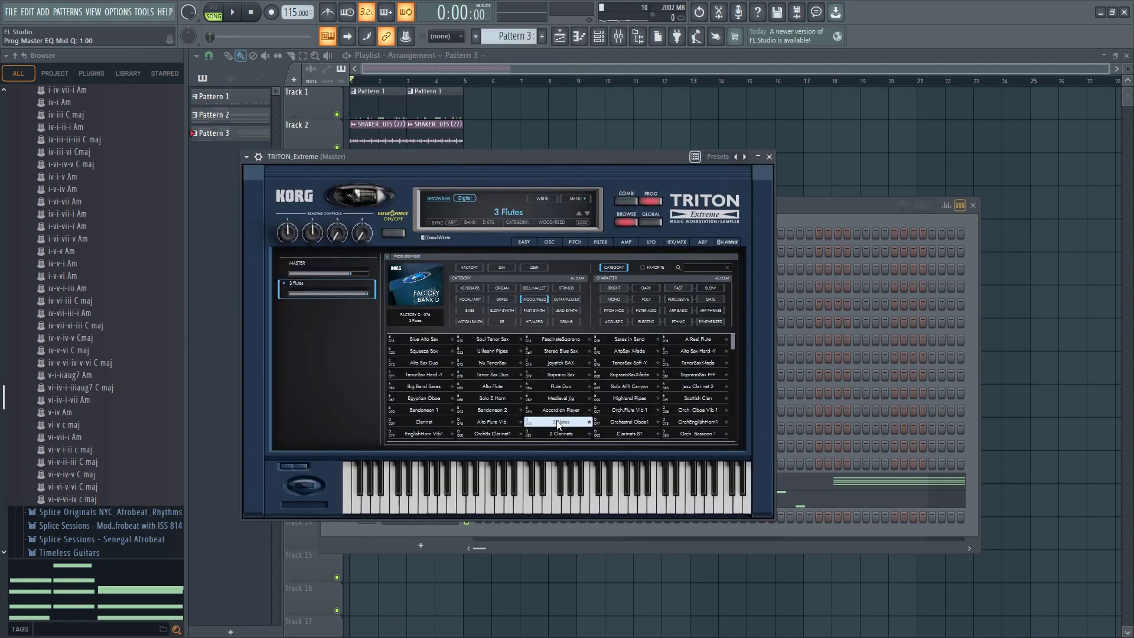
pyautogui.click(490, 399)
pyautogui.click(494, 388)
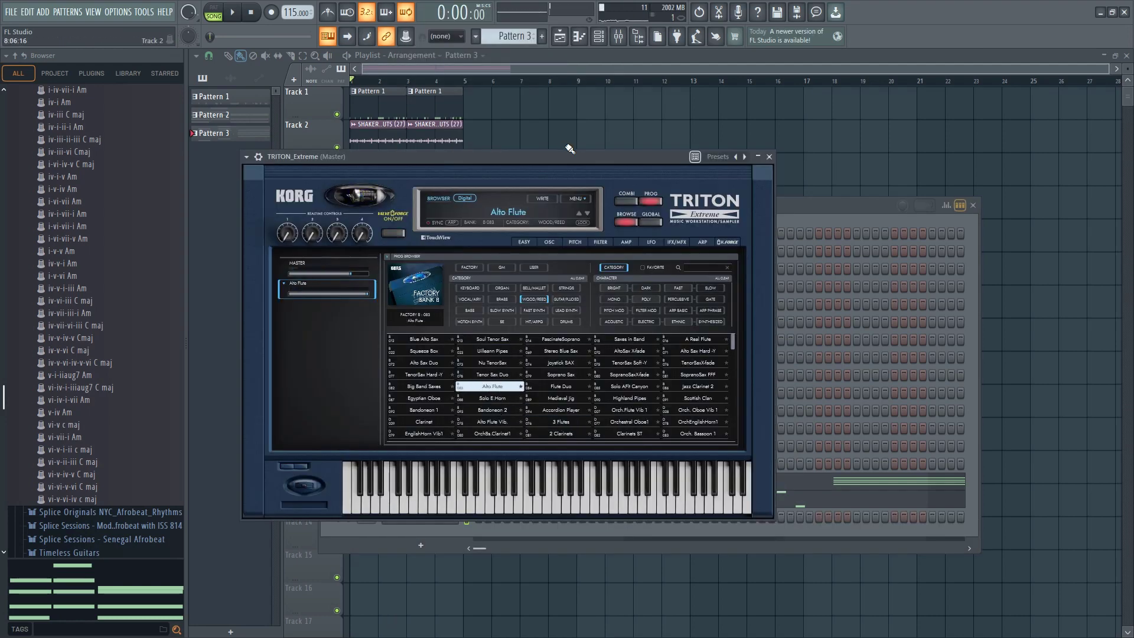
# Record a repeated A5 flute note twice per bar on TRITON_Extreme across the four-bar loop
pyautogui.press('F6')
pyautogui.press('space')
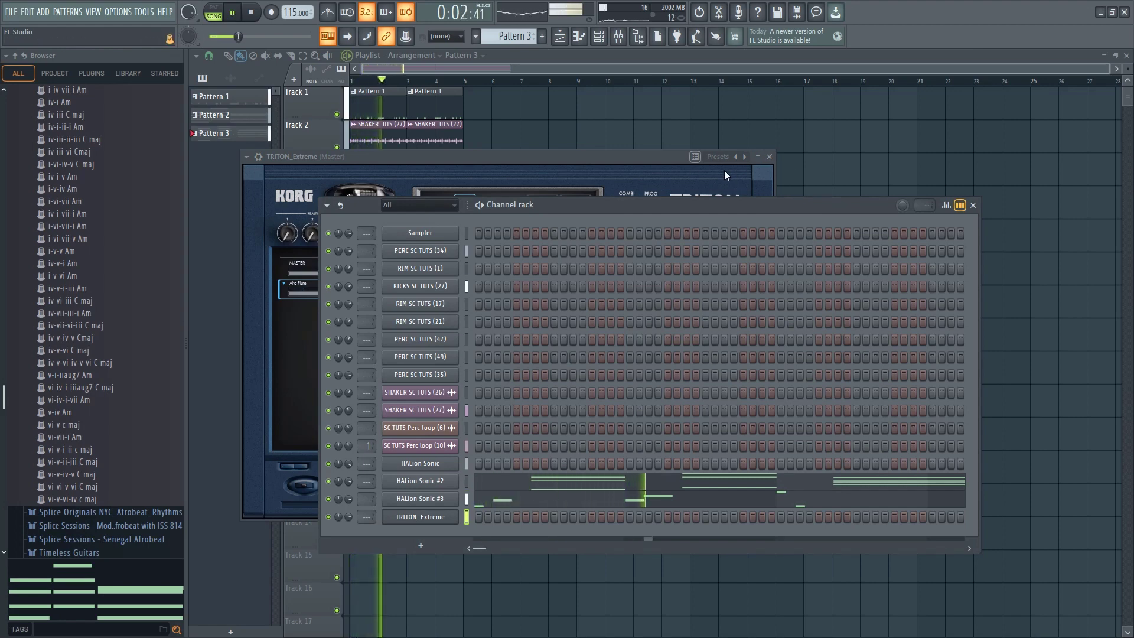
pyautogui.click(249, 16)
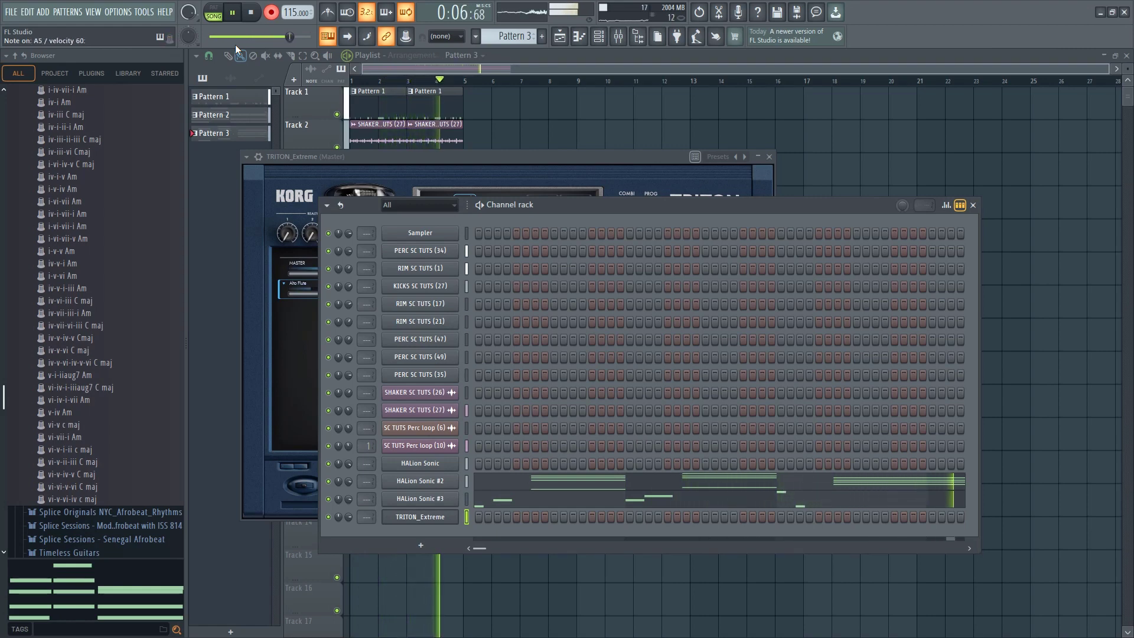
pyautogui.press('space')
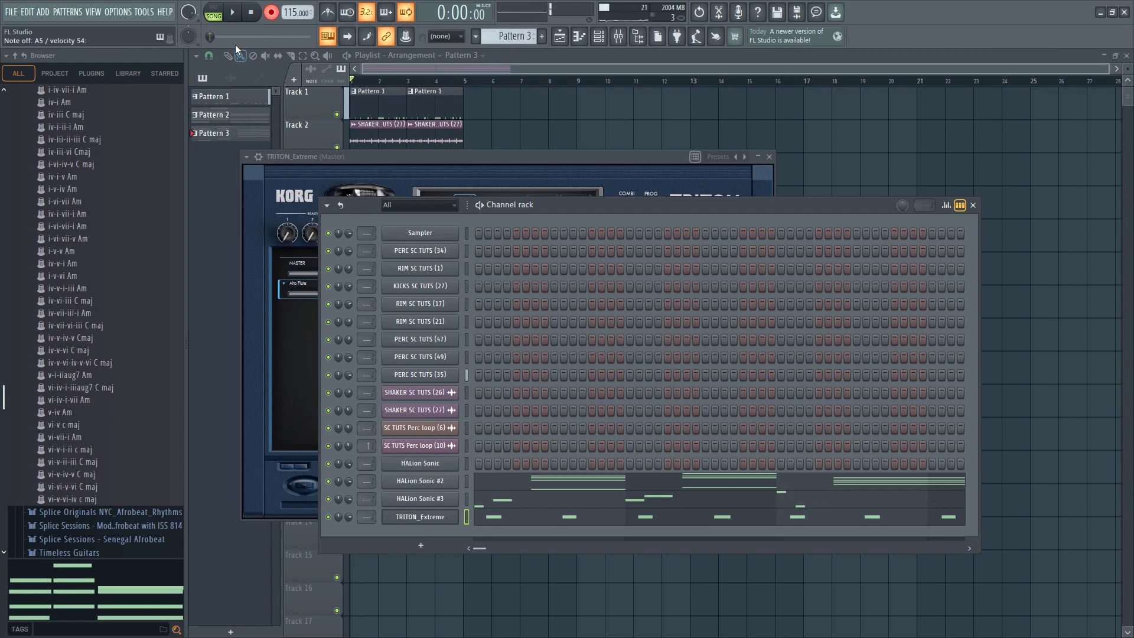
pyautogui.click(271, 12)
# Quantize the eight TRITON_Extreme A5 notes and shift each one step later
pyautogui.click(506, 521)
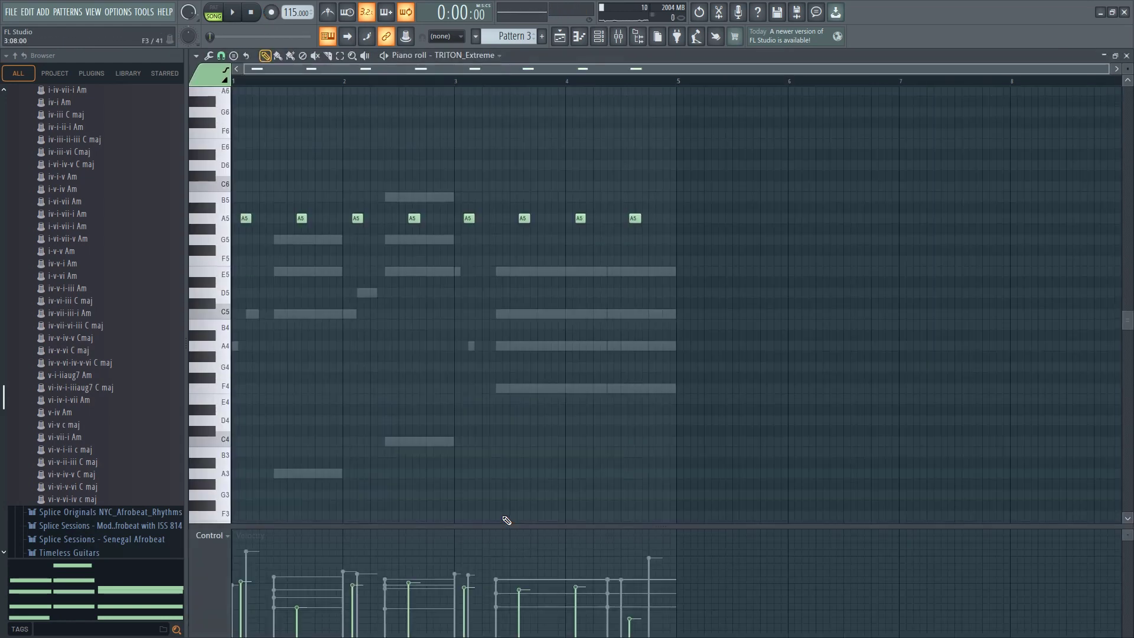
pyautogui.hotkey('ctrl', 'q')
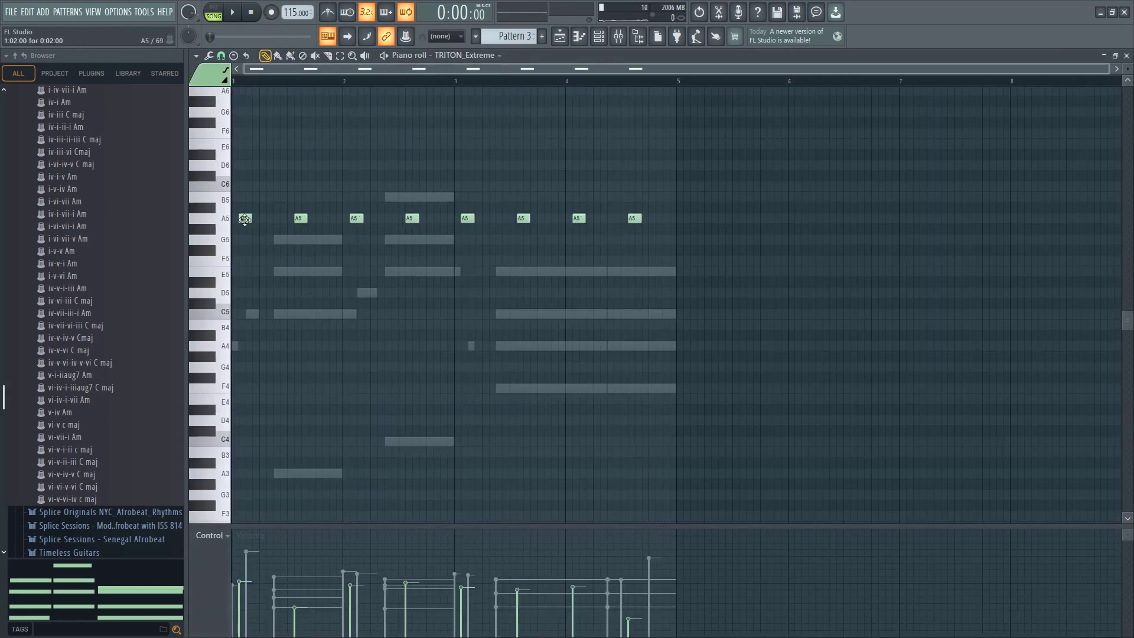
pyautogui.press('space')
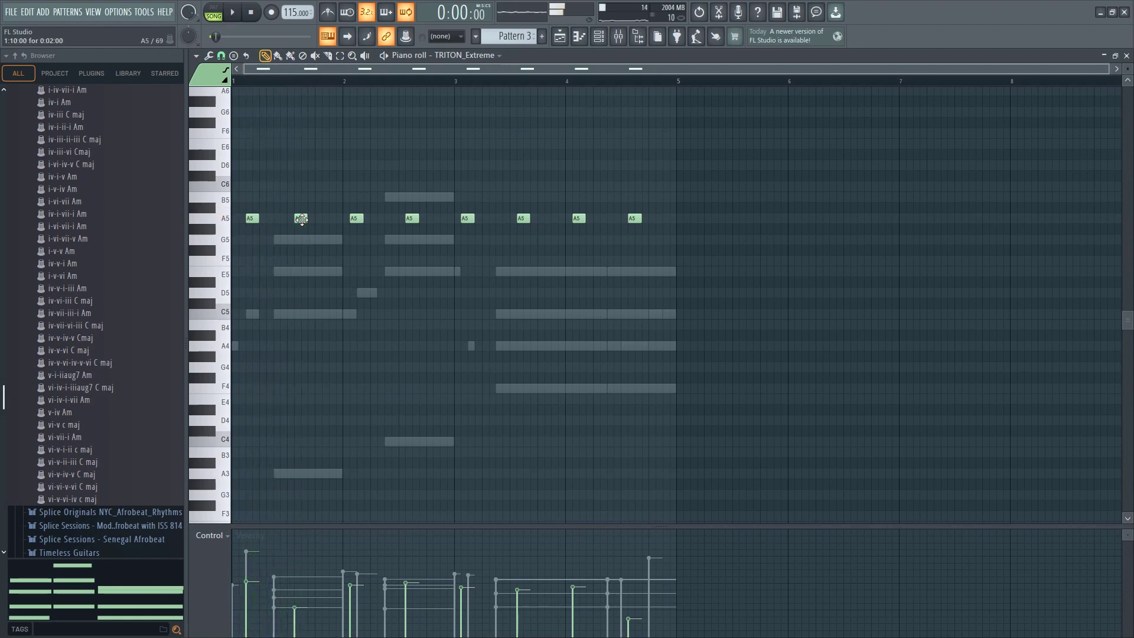
pyautogui.press('space')
pyautogui.moveTo(356, 219); pyautogui.dragTo(420, 219)
pyautogui.press('space')
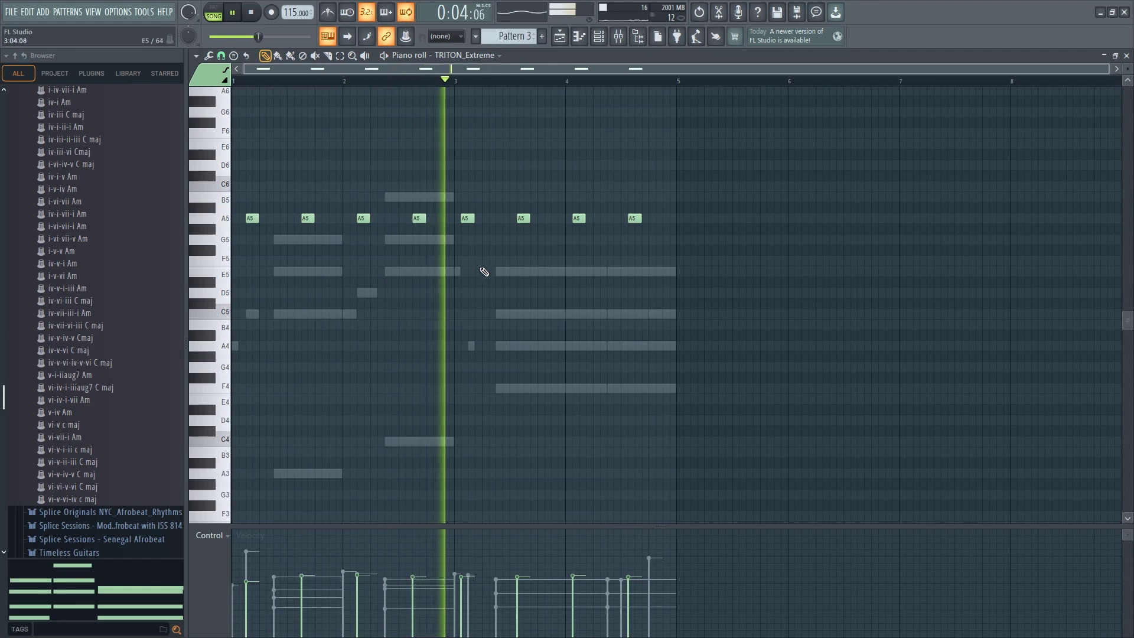
pyautogui.moveTo(466, 219); pyautogui.dragTo(532, 218)
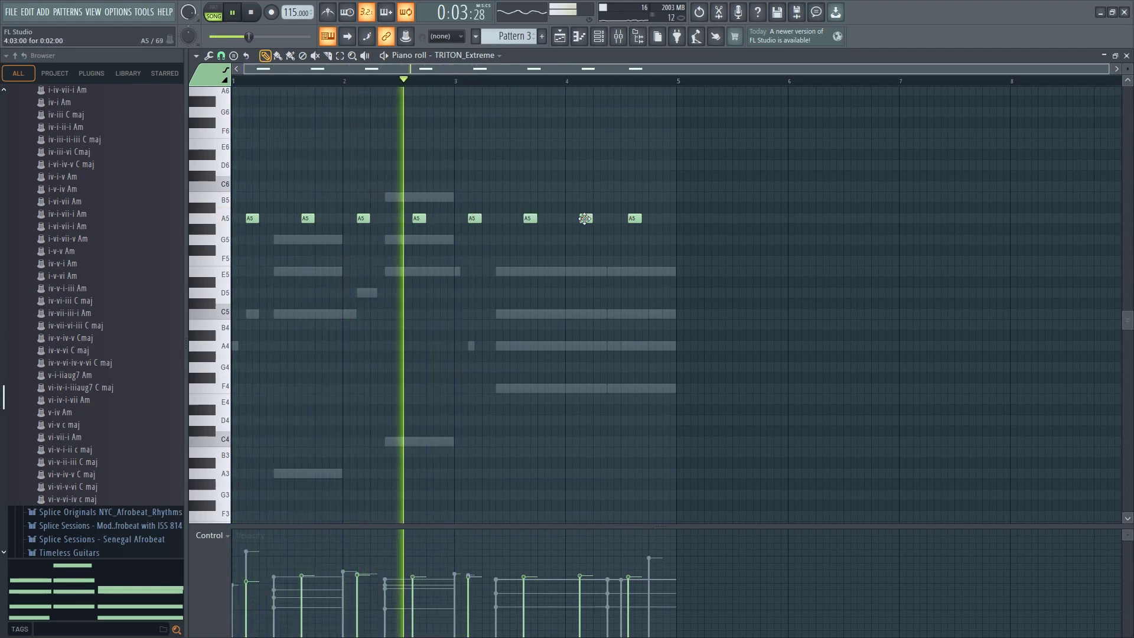
pyautogui.moveTo(634, 219); pyautogui.dragTo(641, 219)
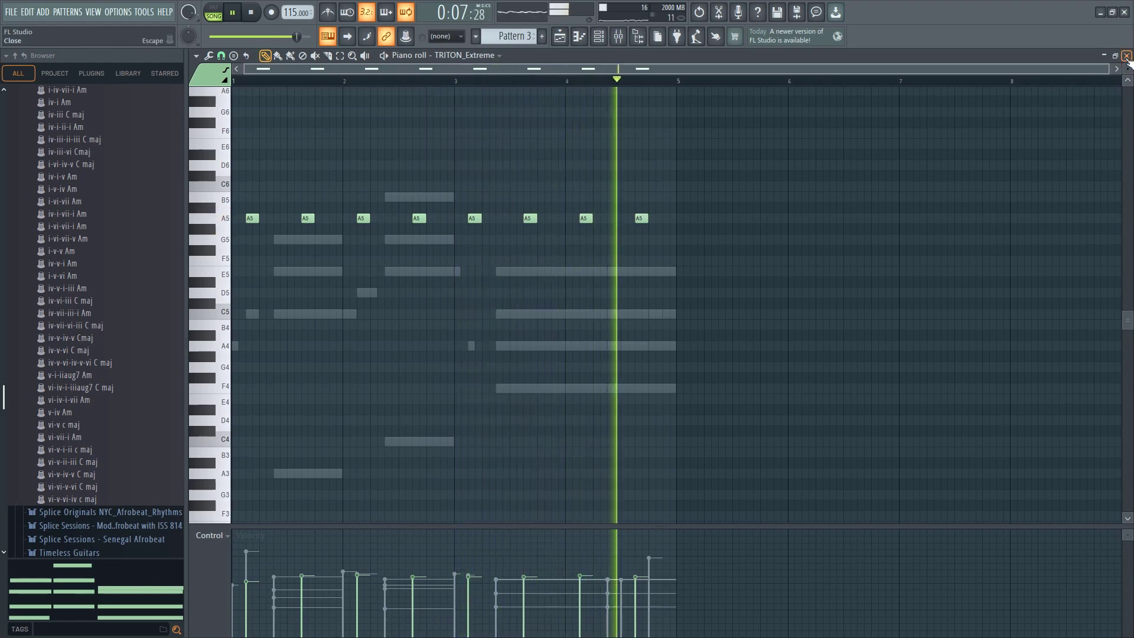
# Try the flute notes an octave lower at A4 and move them back up to A5
pyautogui.hotkey('ctrl', 'Down')
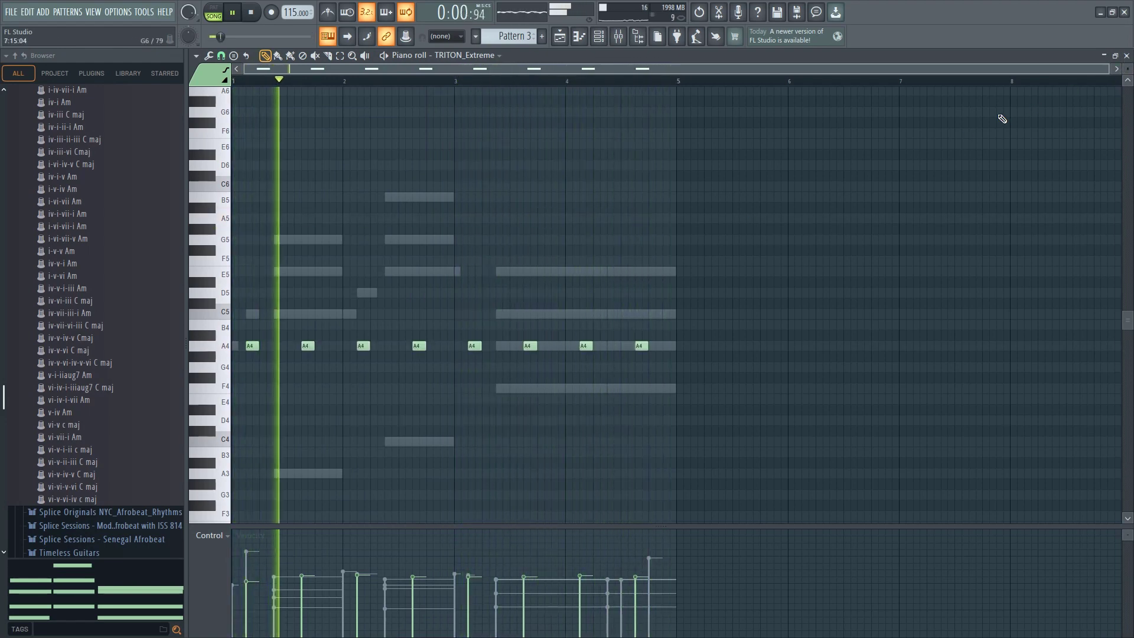
pyautogui.hotkey('ctrl', 'Up')
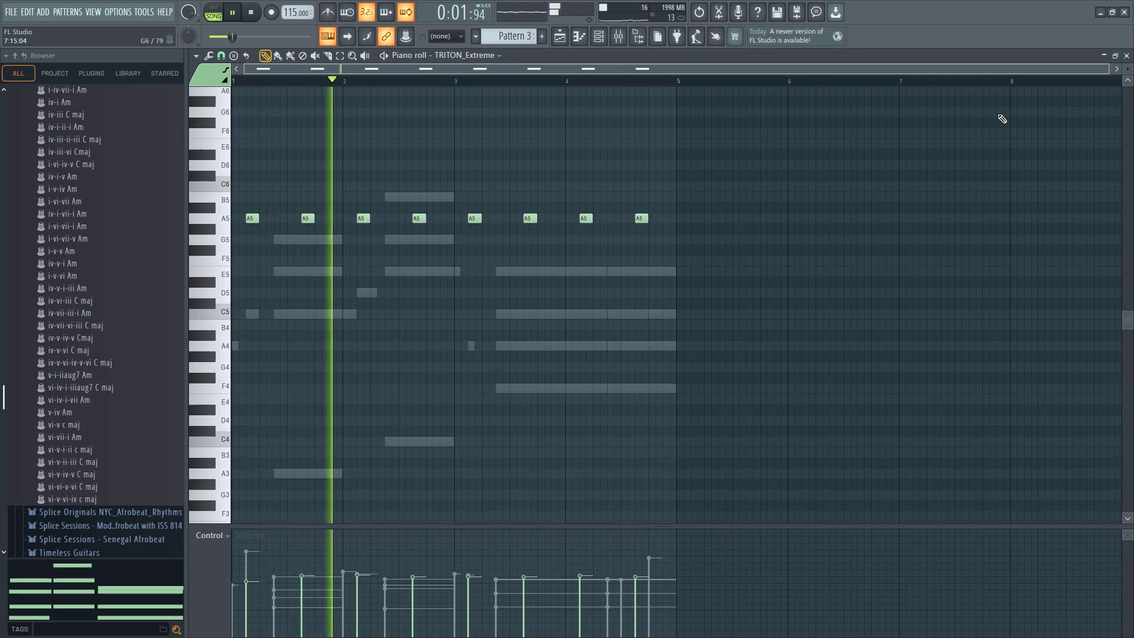
# Close the piano roll and lower the TRITON_Extreme channel volume to 54%
pyautogui.click(1126, 56)
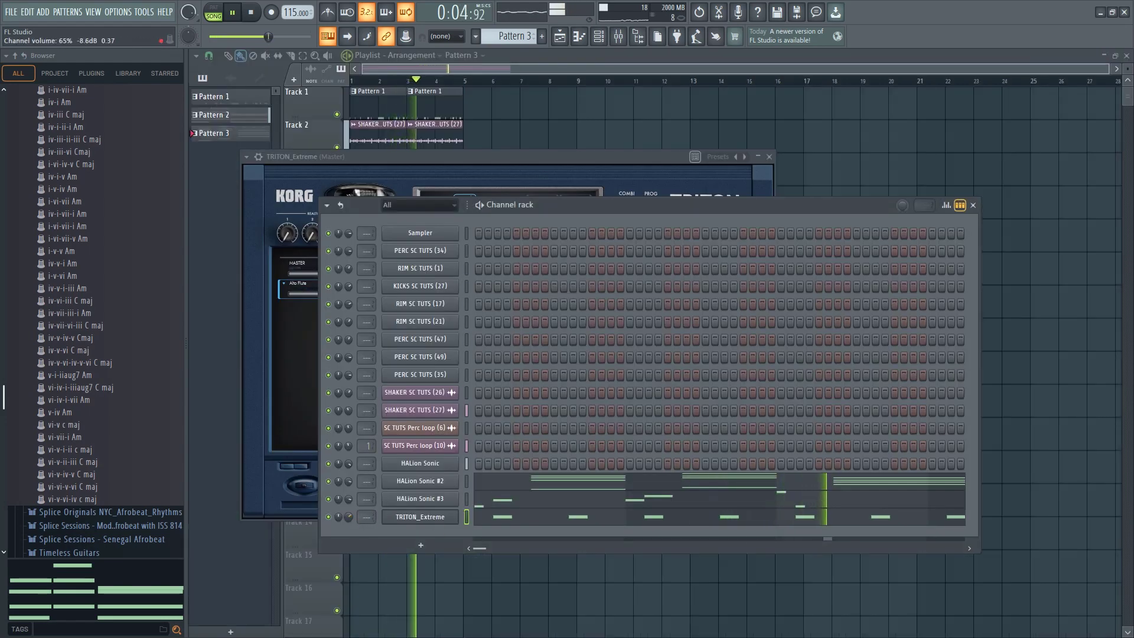
pyautogui.moveTo(348, 517); pyautogui.dragTo(349, 518)
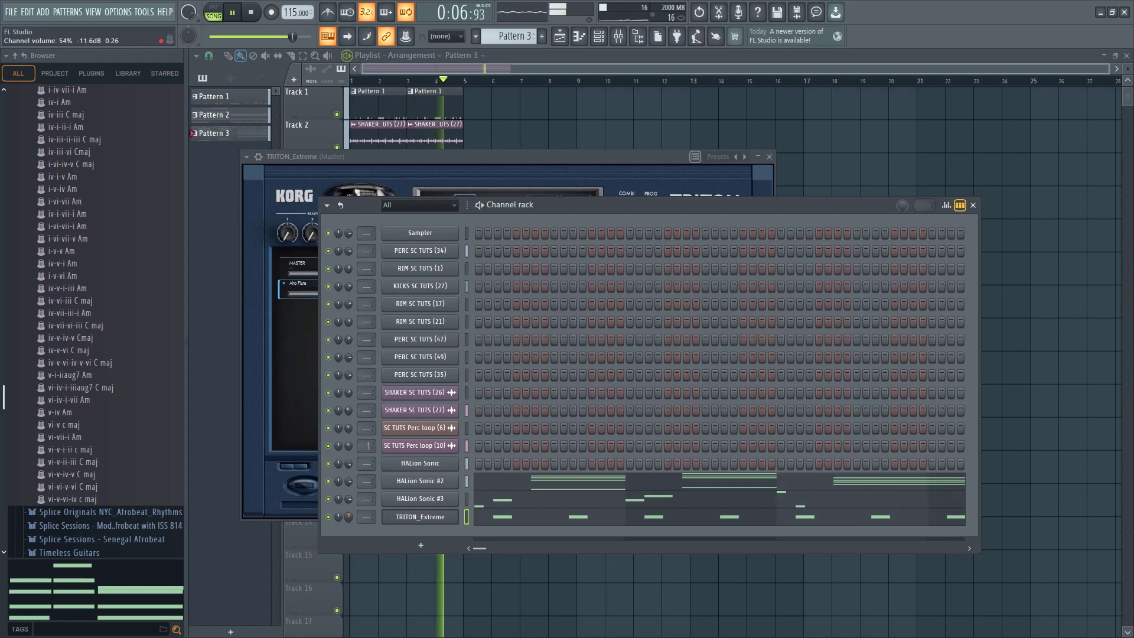
pyautogui.press('space')
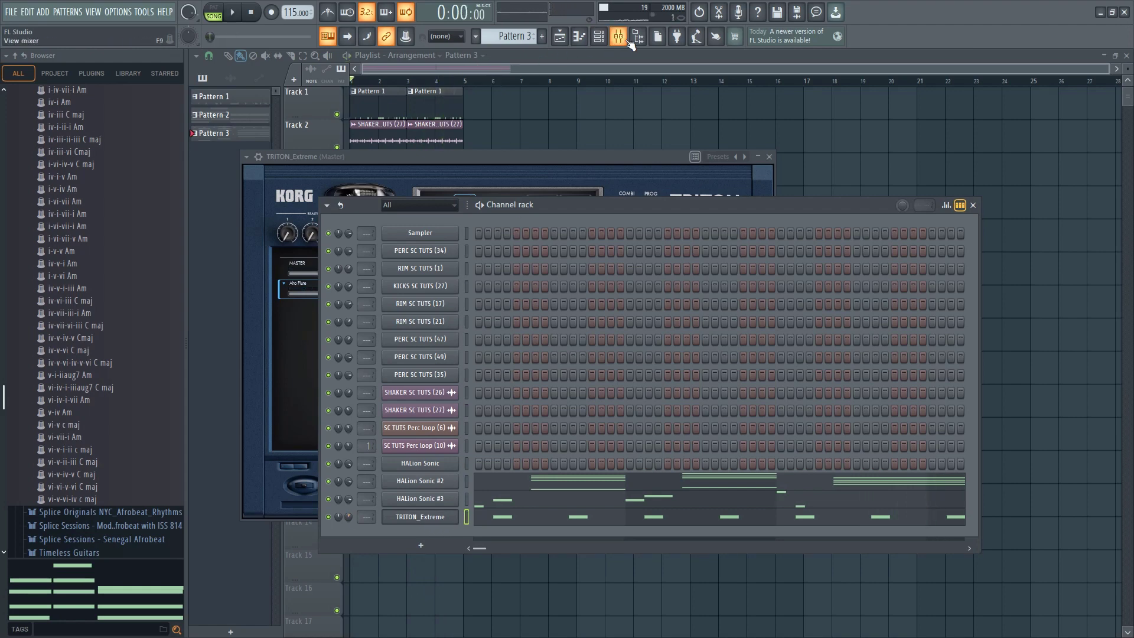
# Route TRITON_Extreme to mixer insert 2 and add Fruity Reeverb 2 with a reduced dry level, checking it during playback
pyautogui.click(885, 240)
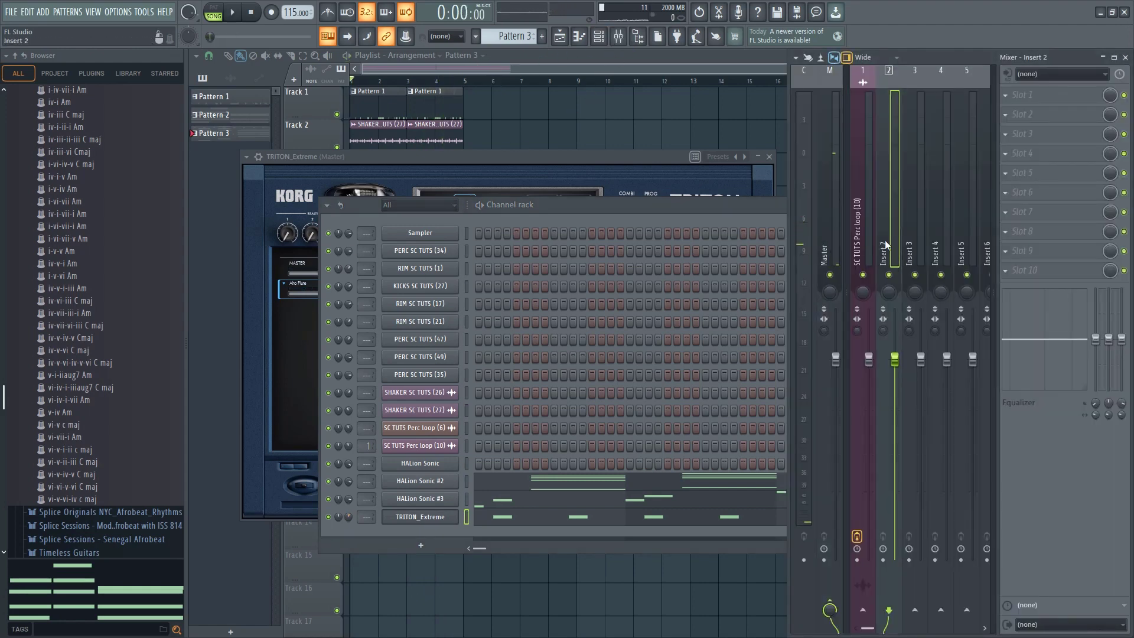
pyautogui.hotkey('ctrl', 'l')
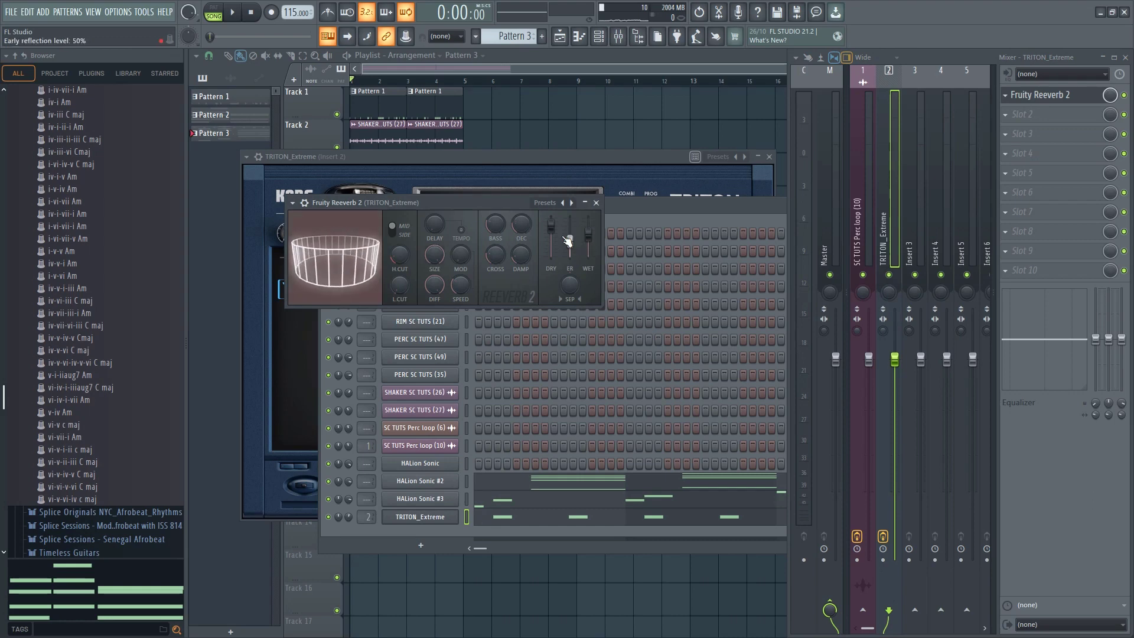
pyautogui.press('space')
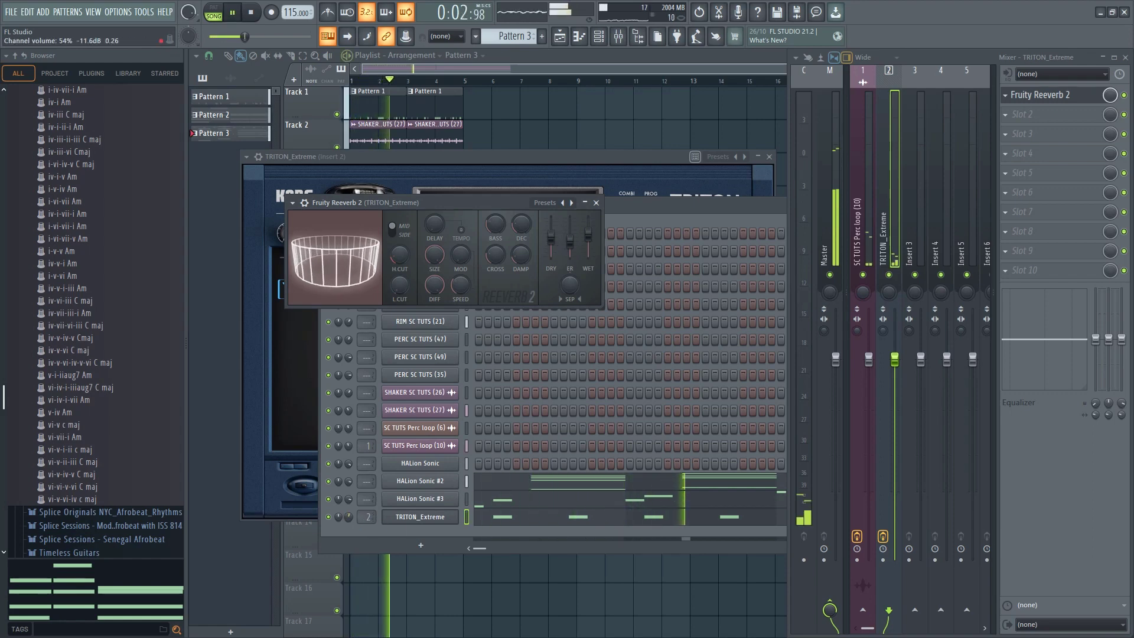
pyautogui.click(366, 518)
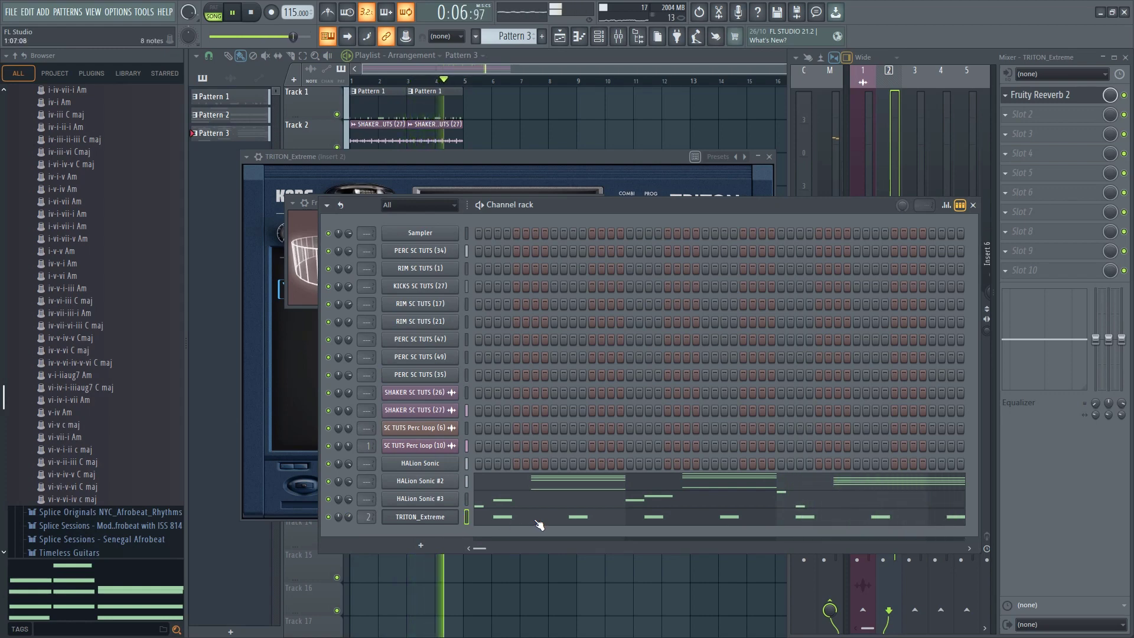
pyautogui.click(1074, 101)
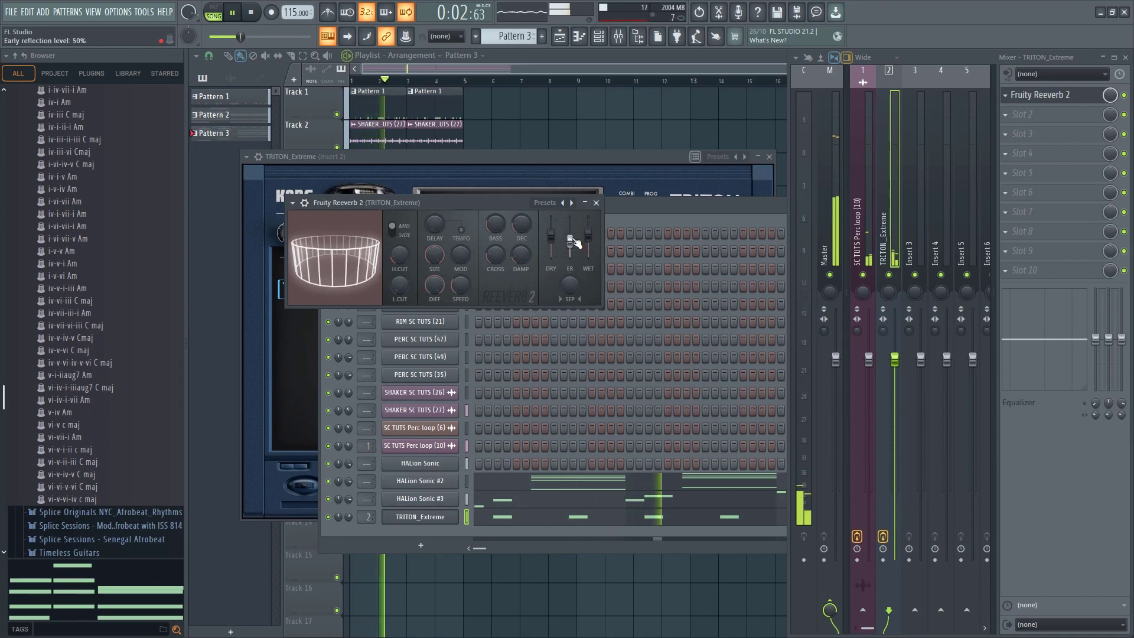
# Adjust the flute's reverb decay, and lower the eight TRITON_Extreme notes an octave to A4, restarting playback to hear them
pyautogui.moveTo(525, 227); pyautogui.dragTo(524, 218)
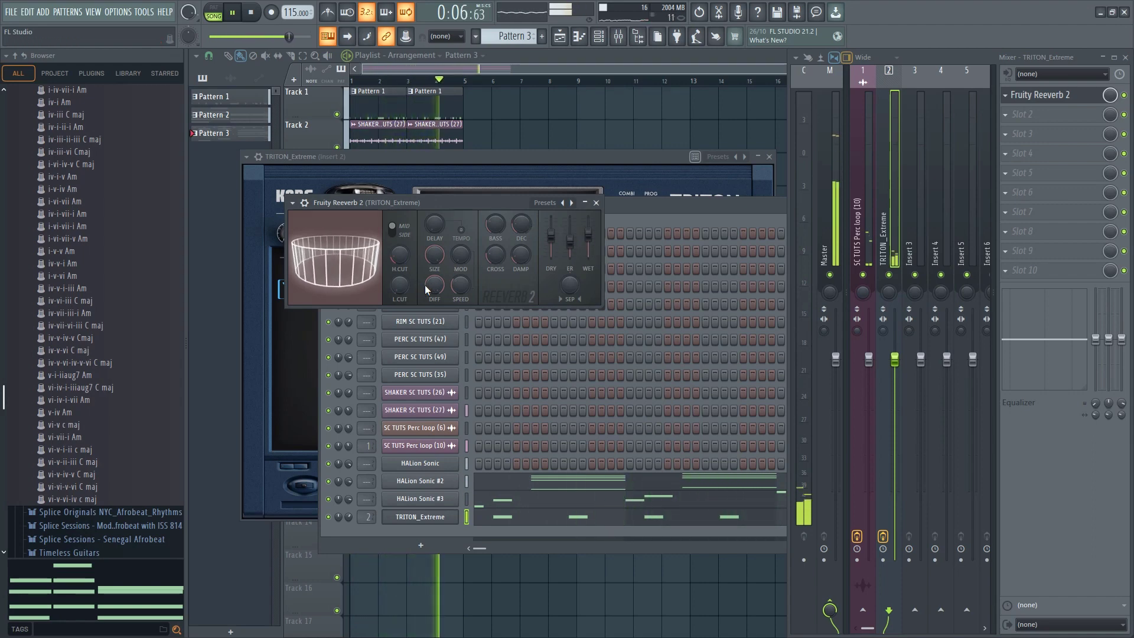
pyautogui.click(533, 519)
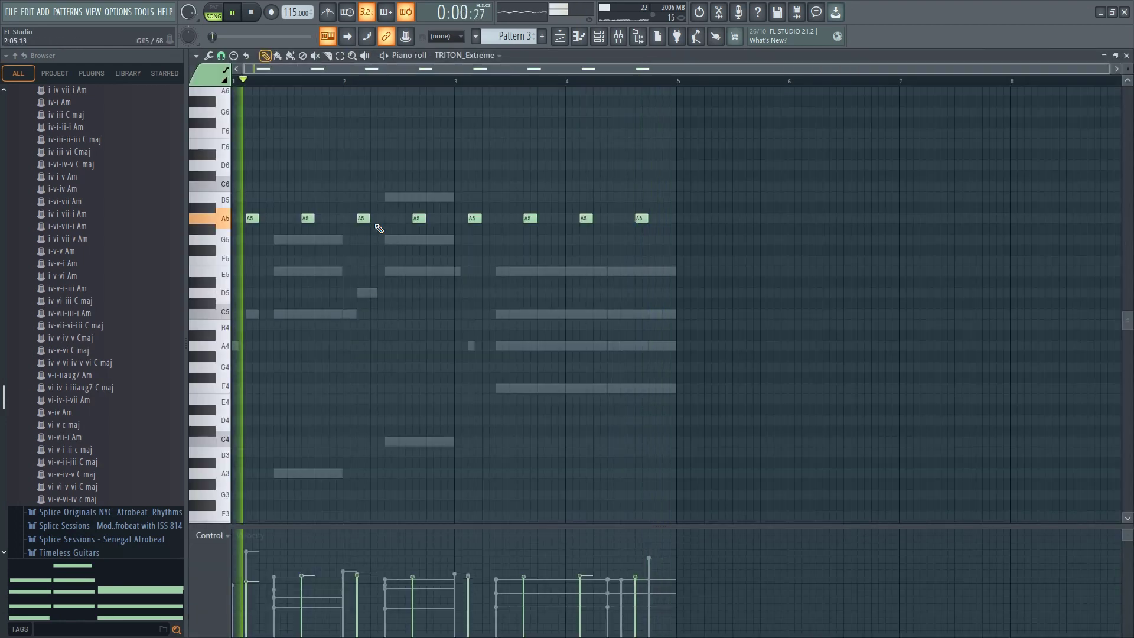
pyautogui.scroll(-3, 368, 221)
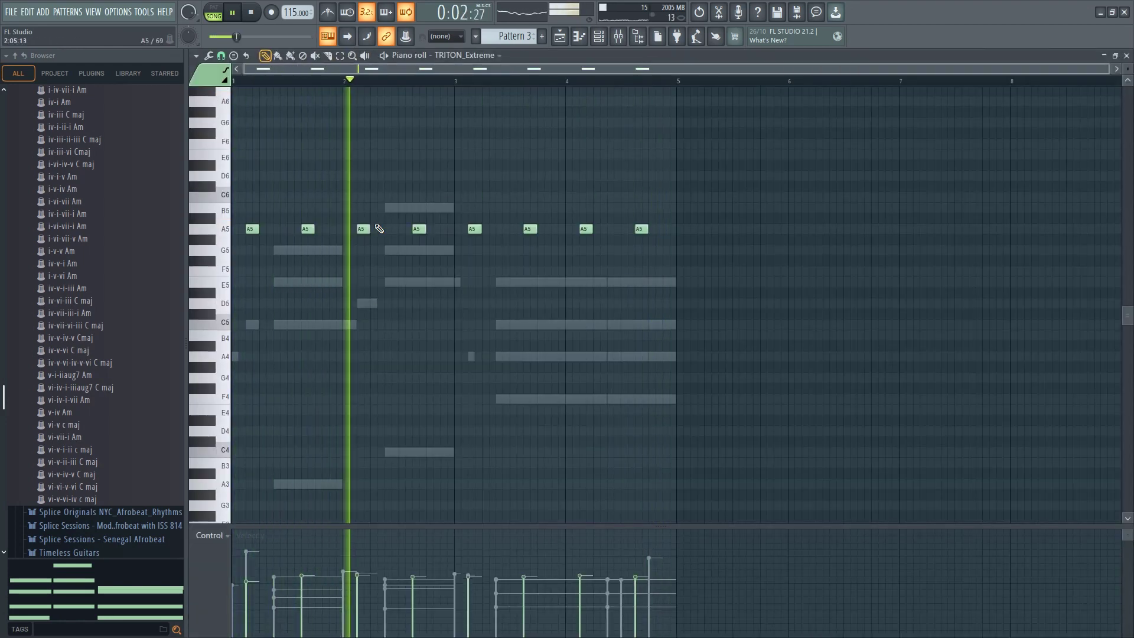
pyautogui.hotkey('ctrl', 'Down')
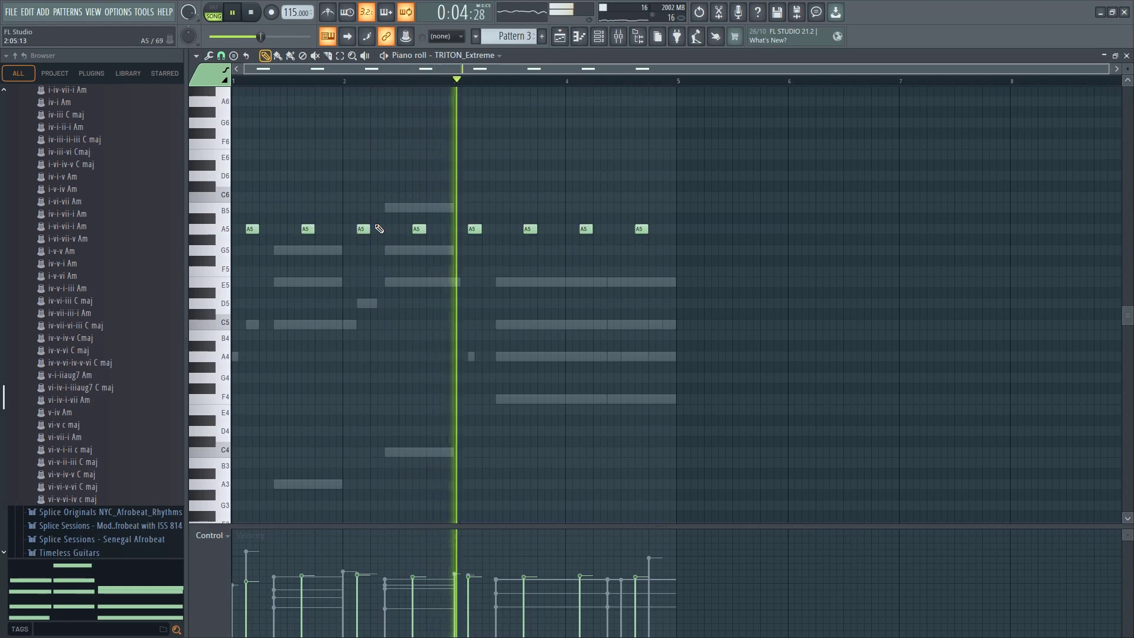
pyautogui.hotkey('ctrl', 'Down')
pyautogui.press('space')
pyautogui.press('space')
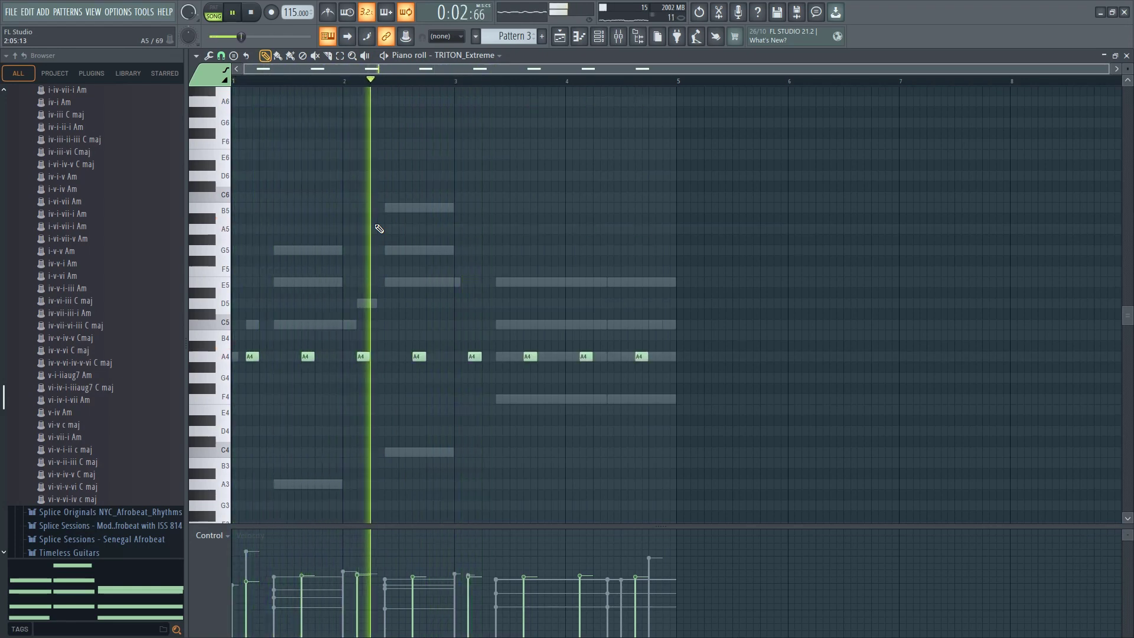
# Raise the TRITON_Extreme channel volume to 69% in the channel rack
pyautogui.click(599, 35)
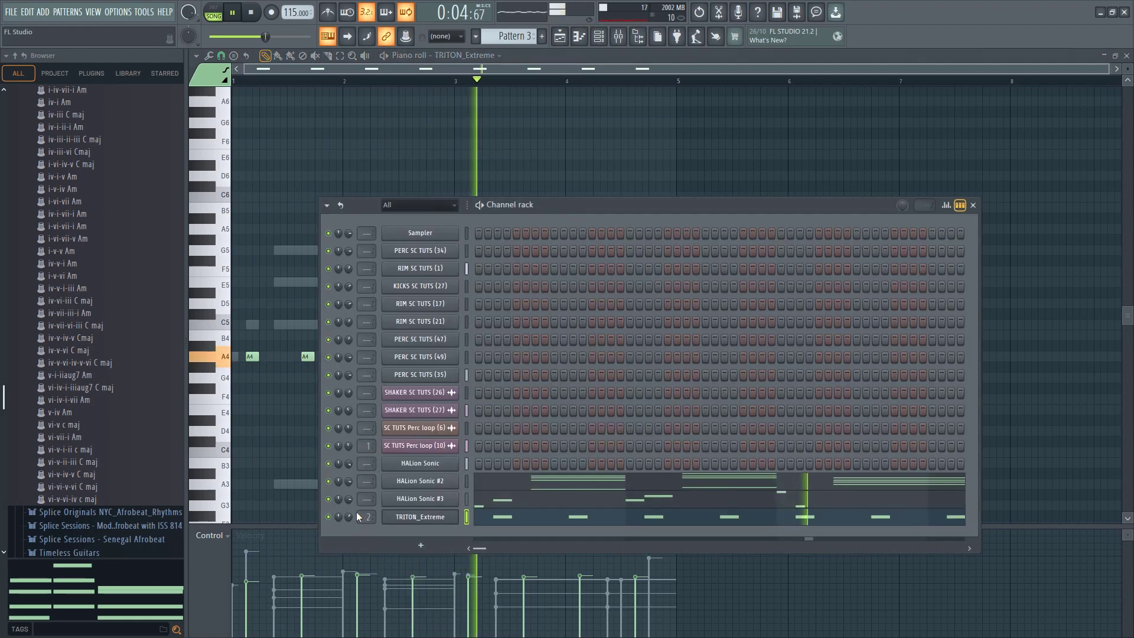
pyautogui.moveTo(348, 516); pyautogui.dragTo(349, 514)
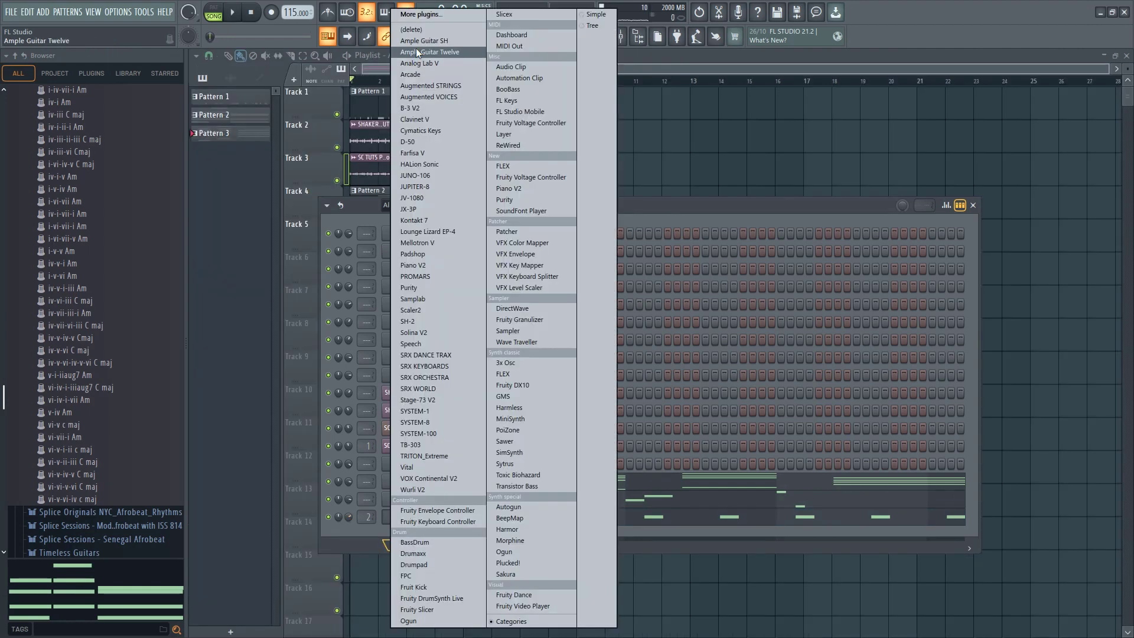
# Add Ample Guitar SH as a new instrument channel and start playback to try out guitar notes over the beat
pyautogui.click(417, 41)
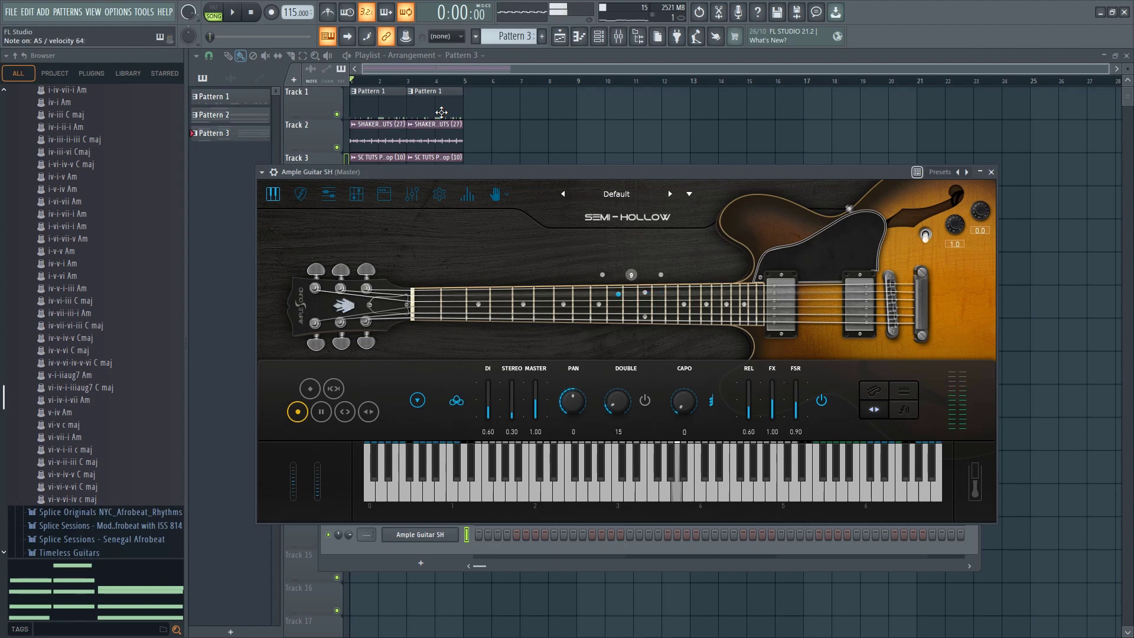
pyautogui.press('space')
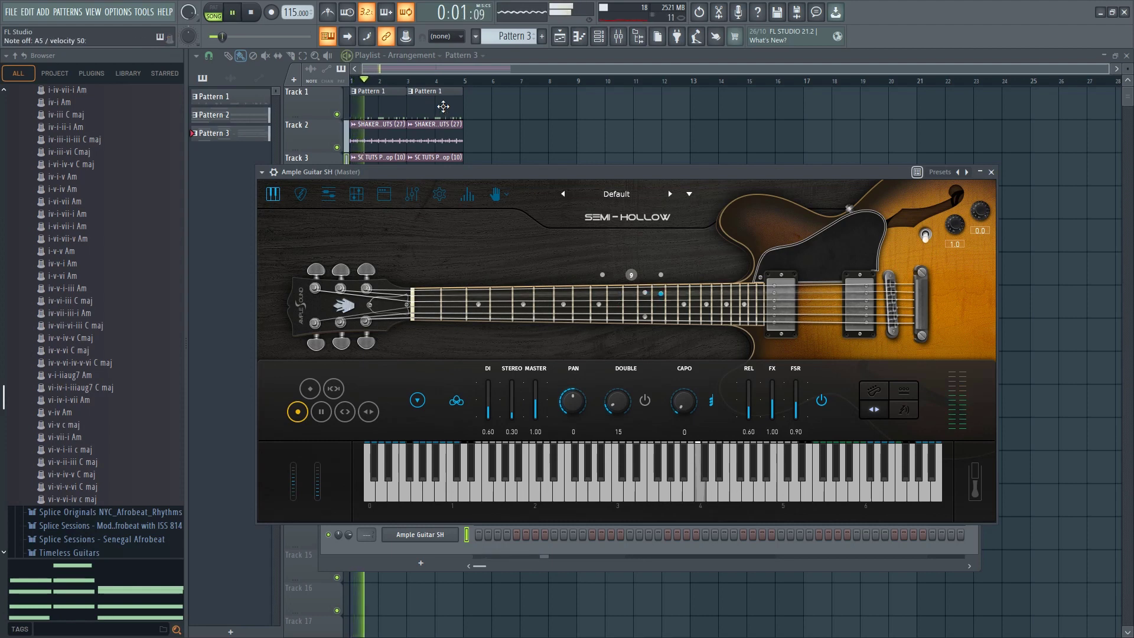
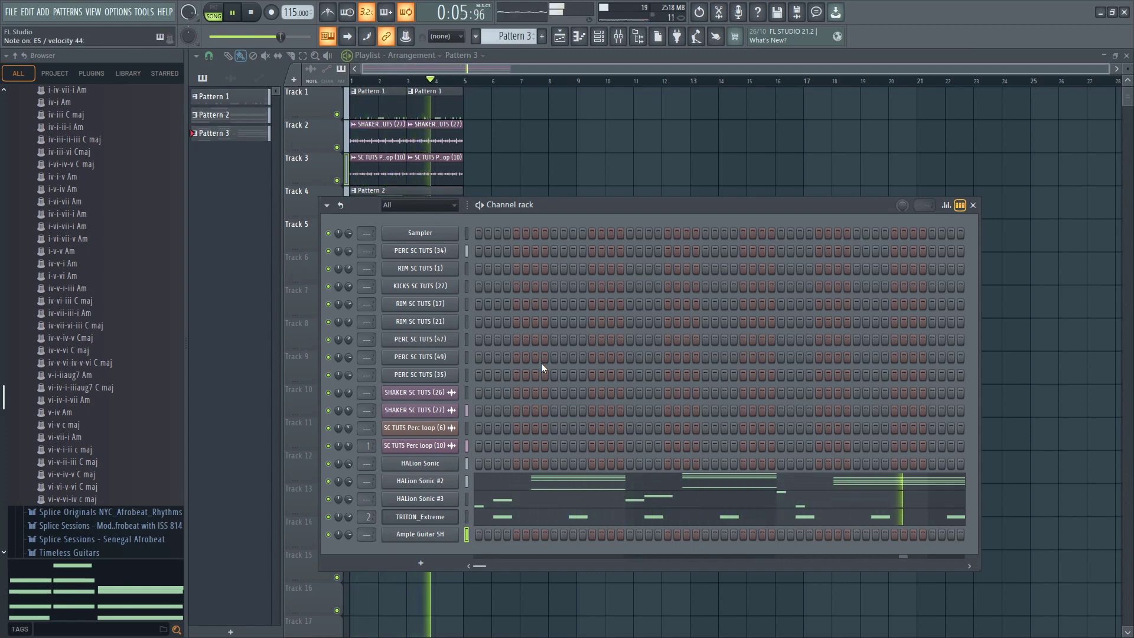
# Record an eight-note Ample Guitar SH melody of C5, D5 and E5 over the beat in Pattern 3, and quantize the notes
pyautogui.press('space')
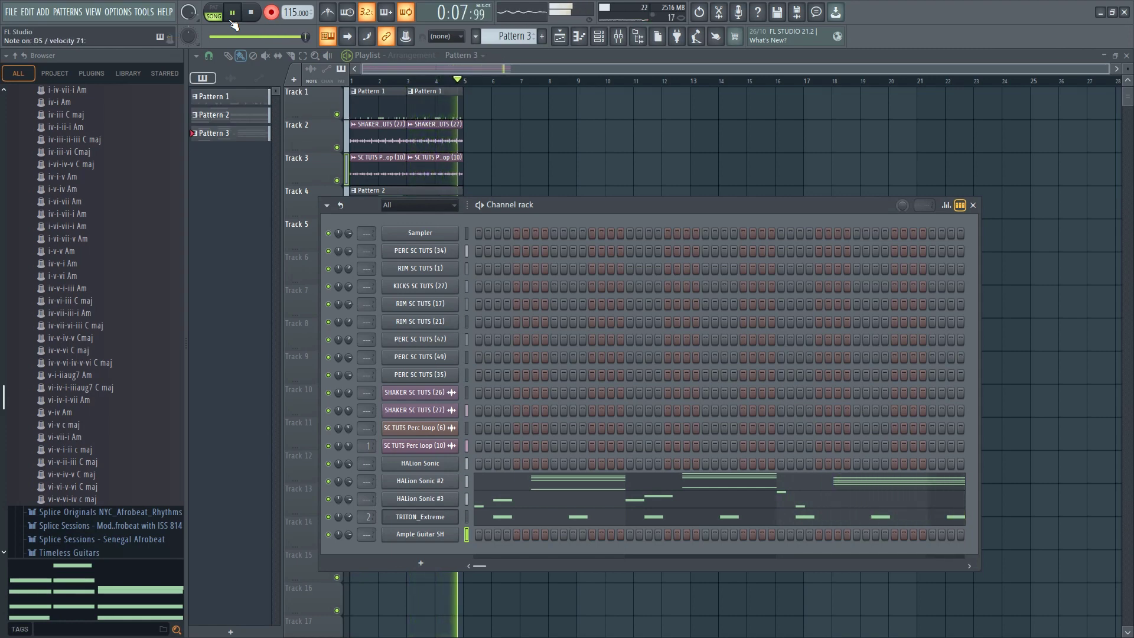
pyautogui.click(233, 21)
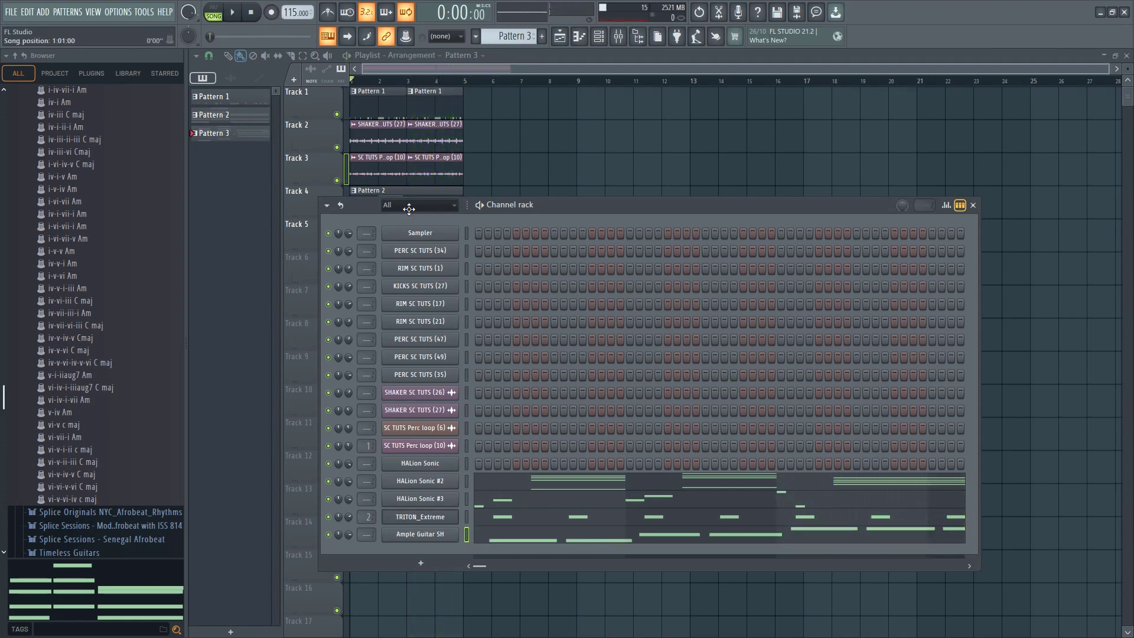
pyautogui.click(511, 535)
pyautogui.hotkey('ctrl', 'q')
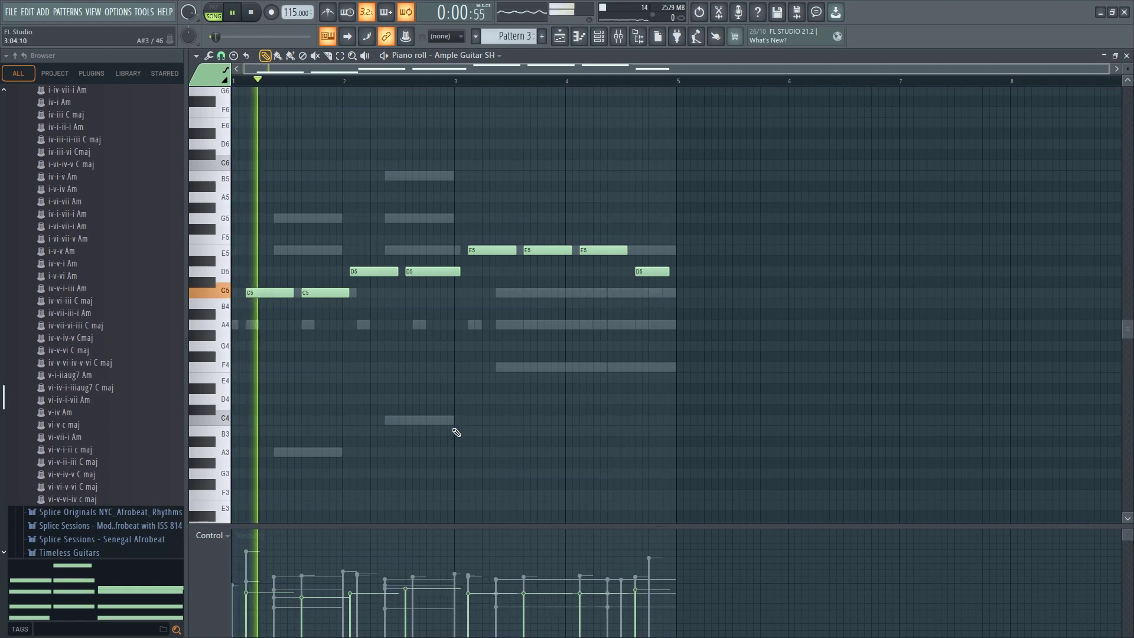
# Tidy the starts and lengths of the first two D5 and first two E5 guitar notes, restarting playback to hear the melody
pyautogui.press('space')
pyautogui.press('space')
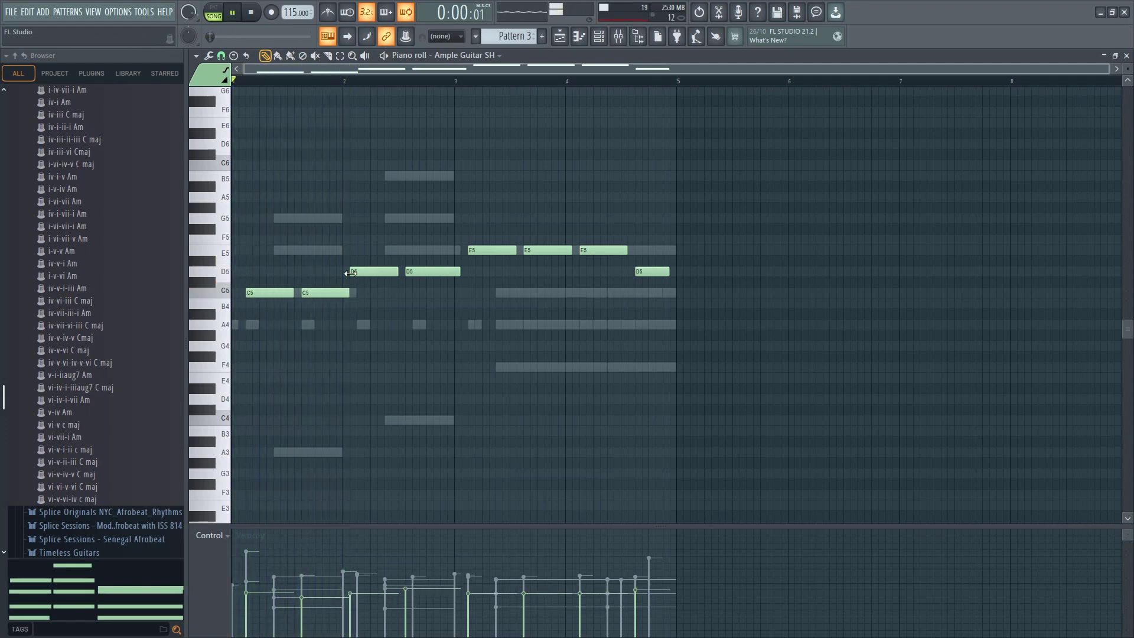
pyautogui.moveTo(351, 273); pyautogui.dragTo(453, 272)
pyautogui.moveTo(516, 251); pyautogui.dragTo(565, 251)
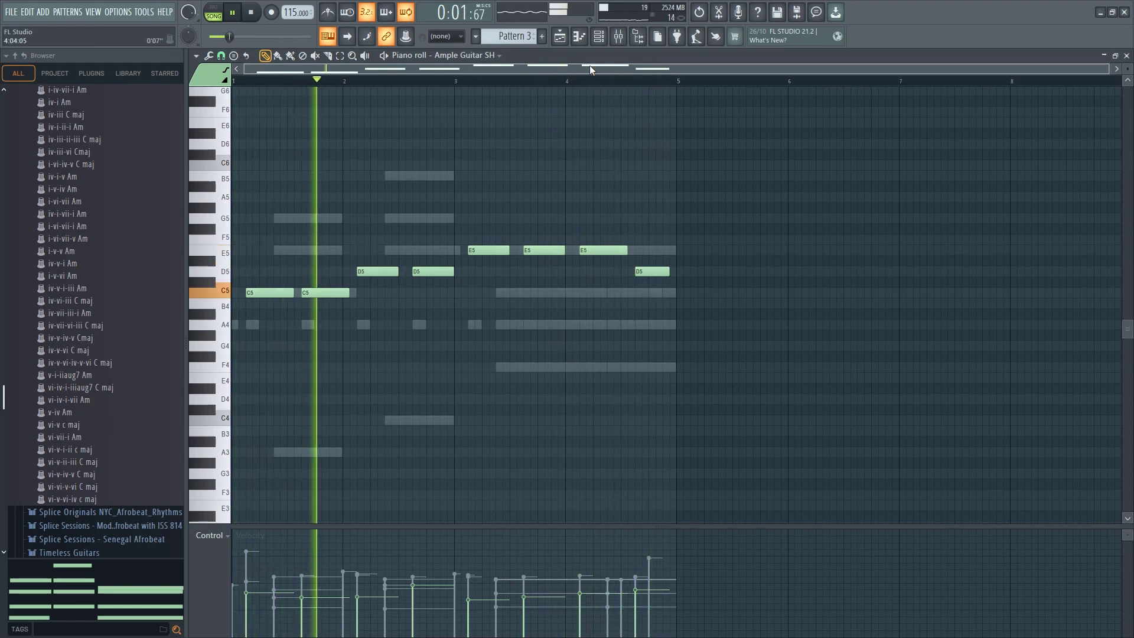
# Route Ample Guitar SH to mixer insert 3 and add Fruity Chorus to its first slot, checking the effect during playback
pyautogui.press('F6')
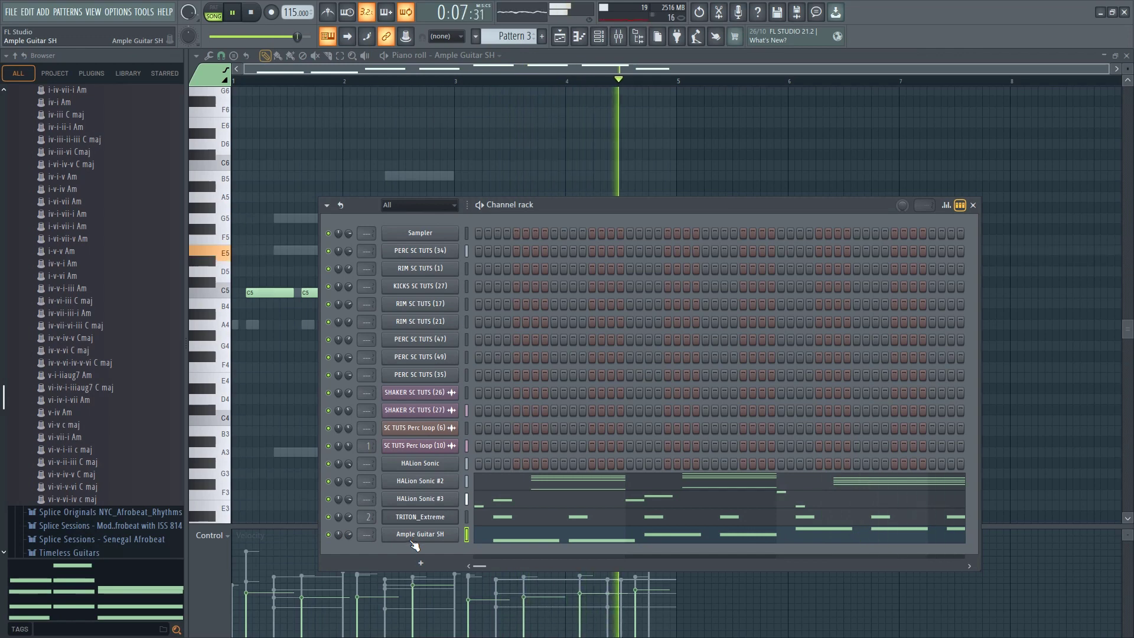
pyautogui.press('space')
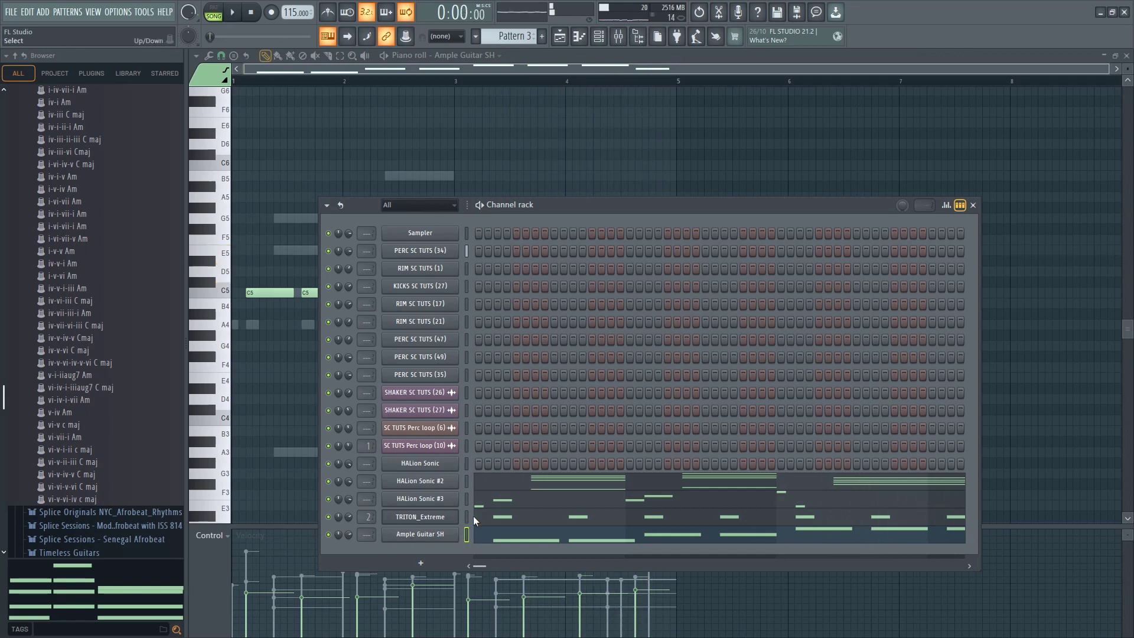
pyautogui.click(617, 45)
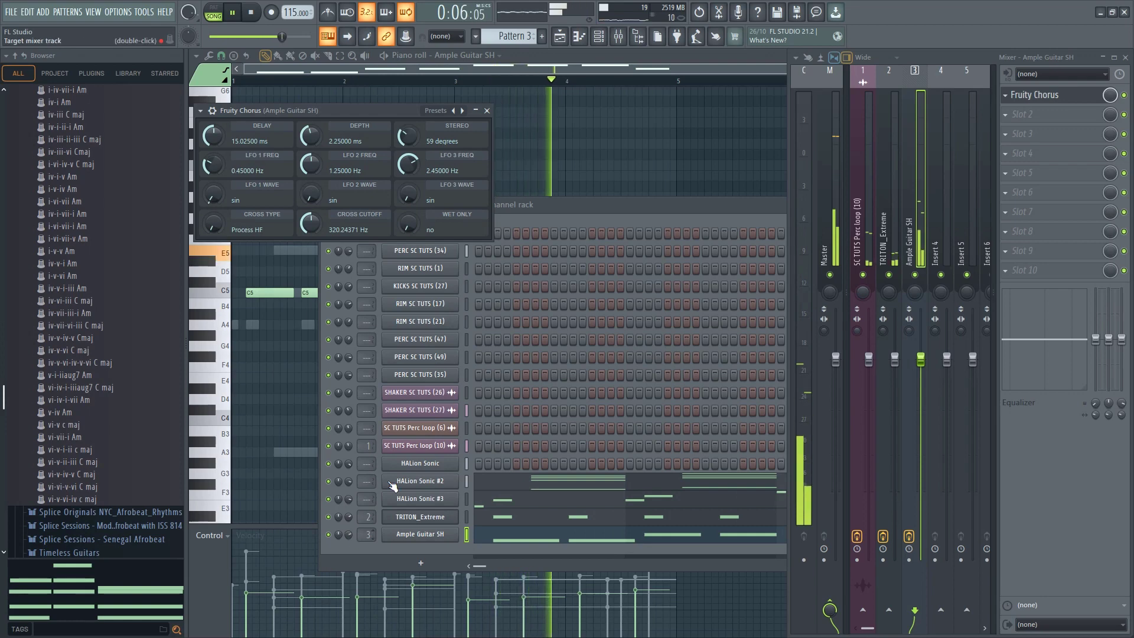
pyautogui.press('space')
pyautogui.press('space')
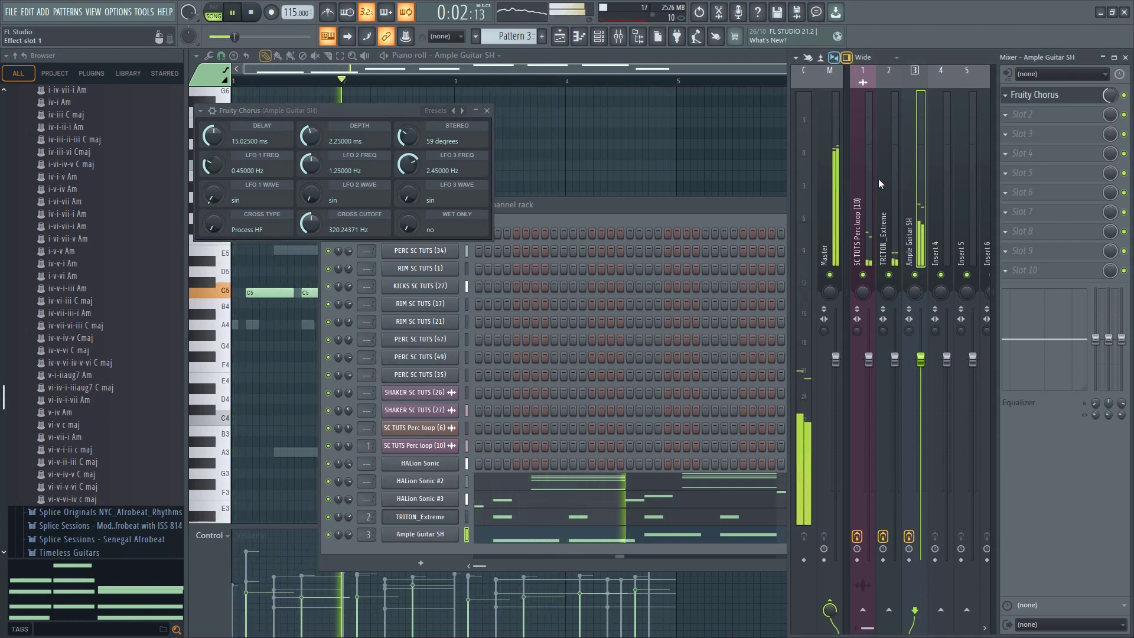
# Bypass Fruity Chorus on the guitar's mixer insert and set the Ample Guitar SH channel volume to 72% during playback
pyautogui.moveTo(348, 534); pyautogui.dragTo(349, 525)
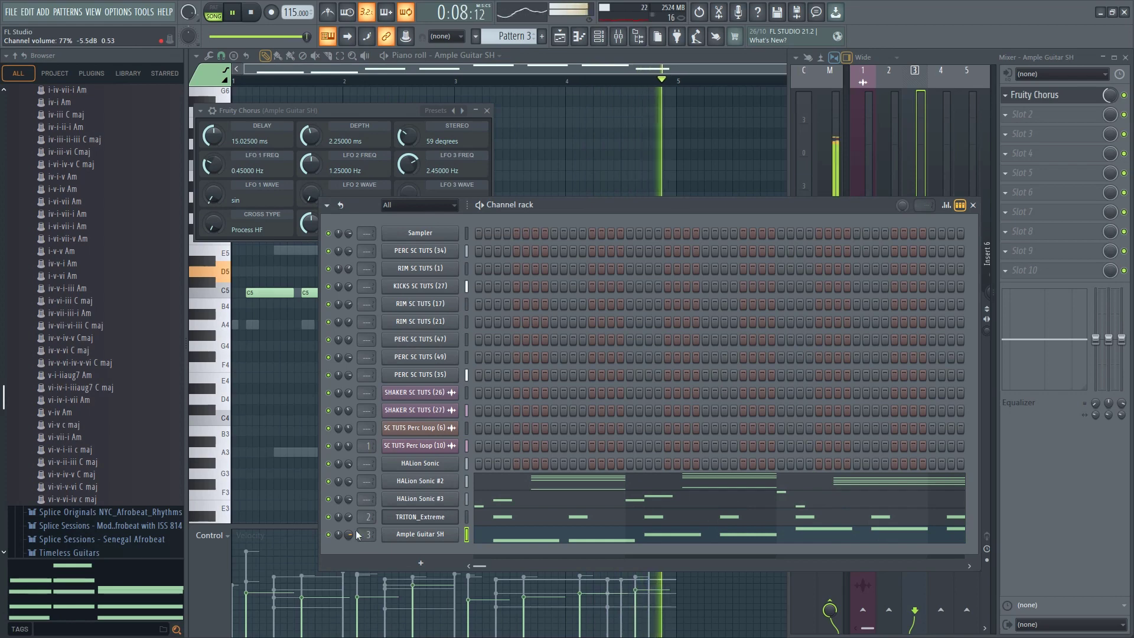
pyautogui.press('space')
pyautogui.click(1123, 95)
pyautogui.scroll(-1, 1124, 96)
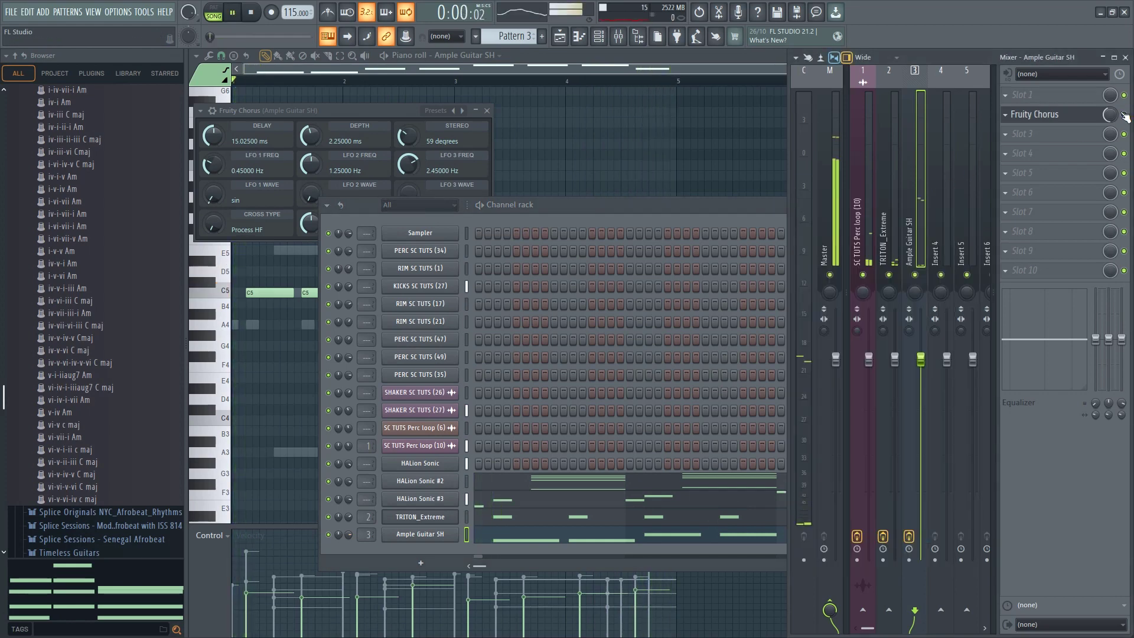
pyautogui.scroll(1, 1124, 115)
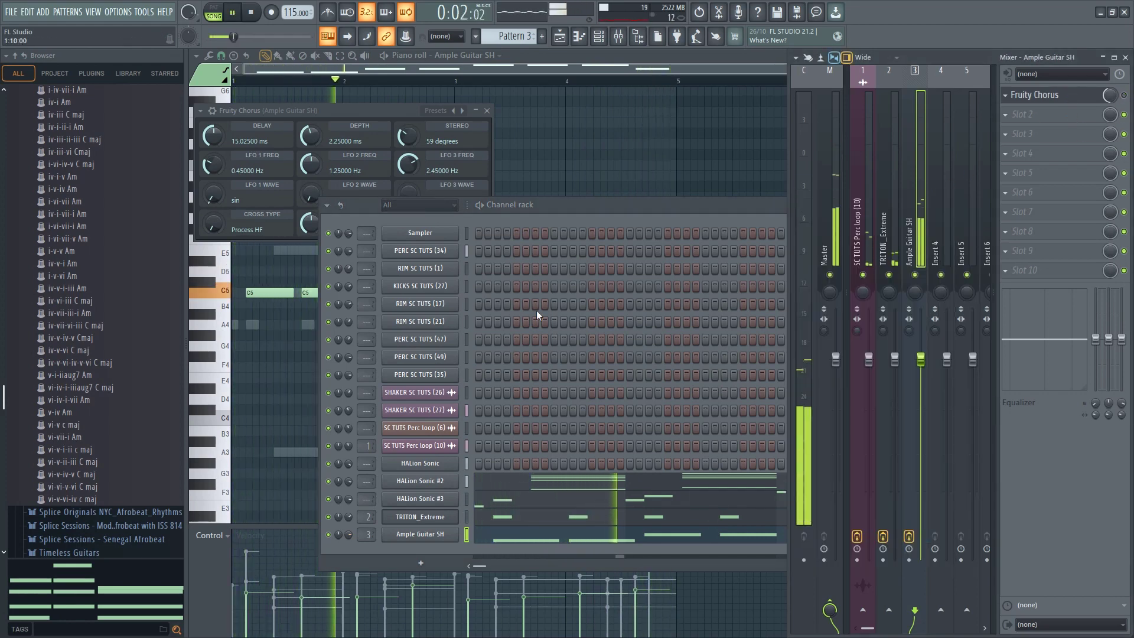
pyautogui.moveTo(347, 536); pyautogui.dragTo(347, 546)
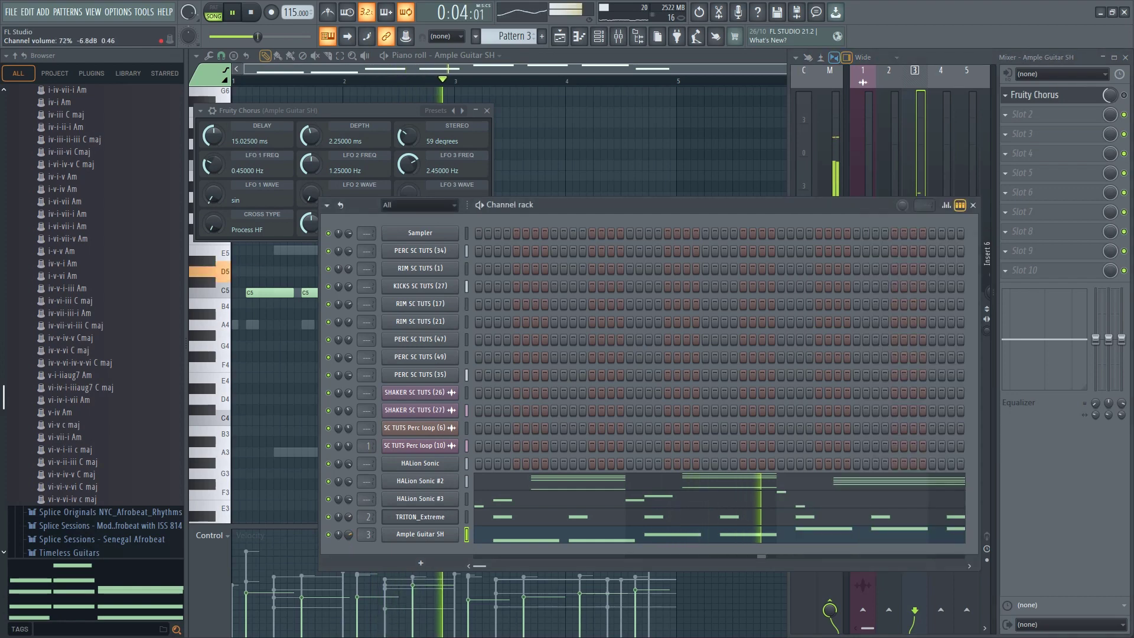
# Listen to the guitar melody in the beat, close its piano roll, and stop playback
pyautogui.click(287, 409)
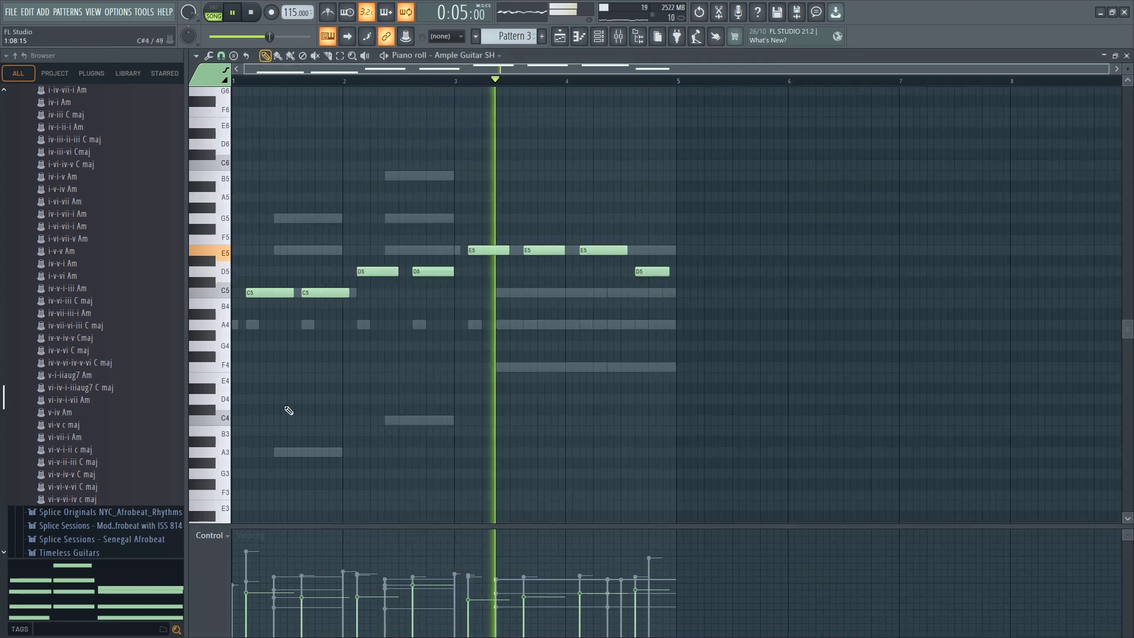
pyautogui.click(598, 36)
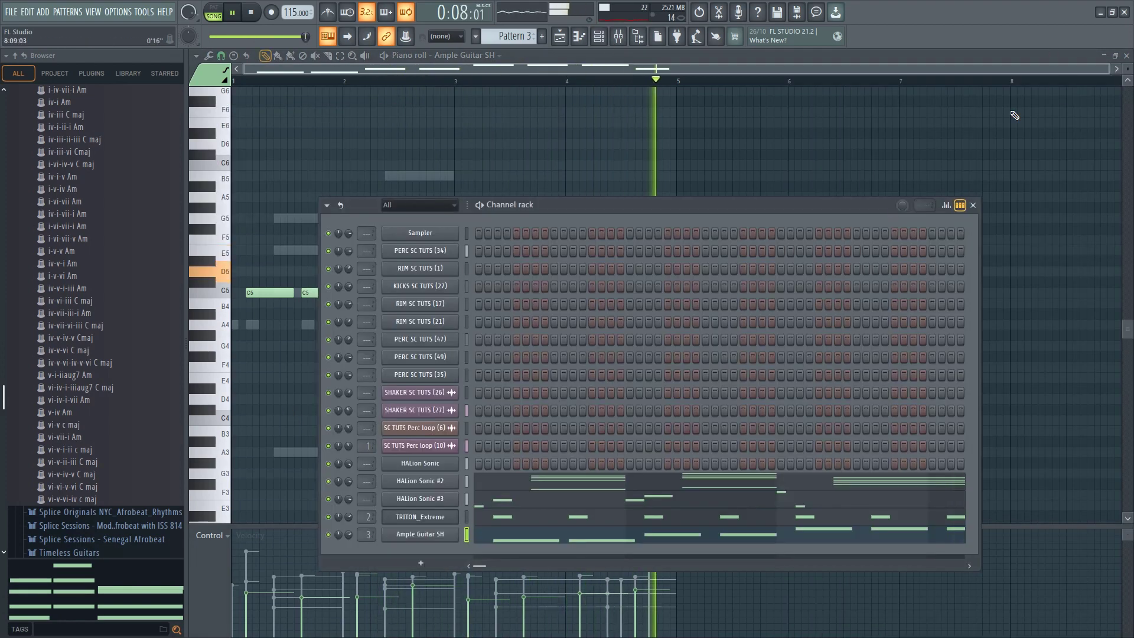
pyautogui.click(1126, 56)
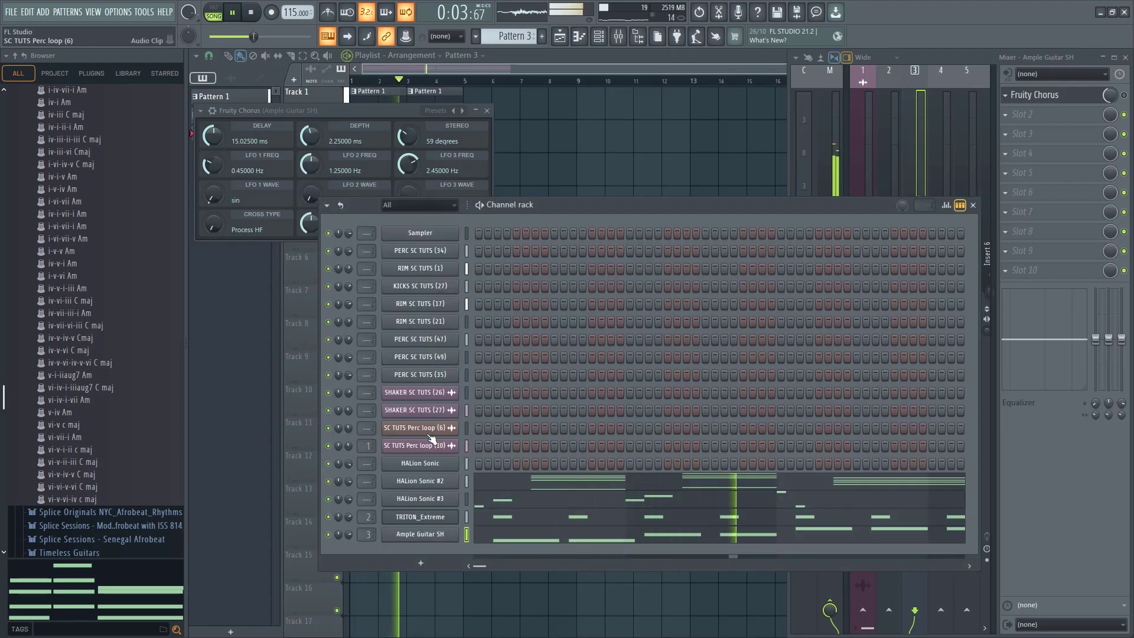
pyautogui.press('space')
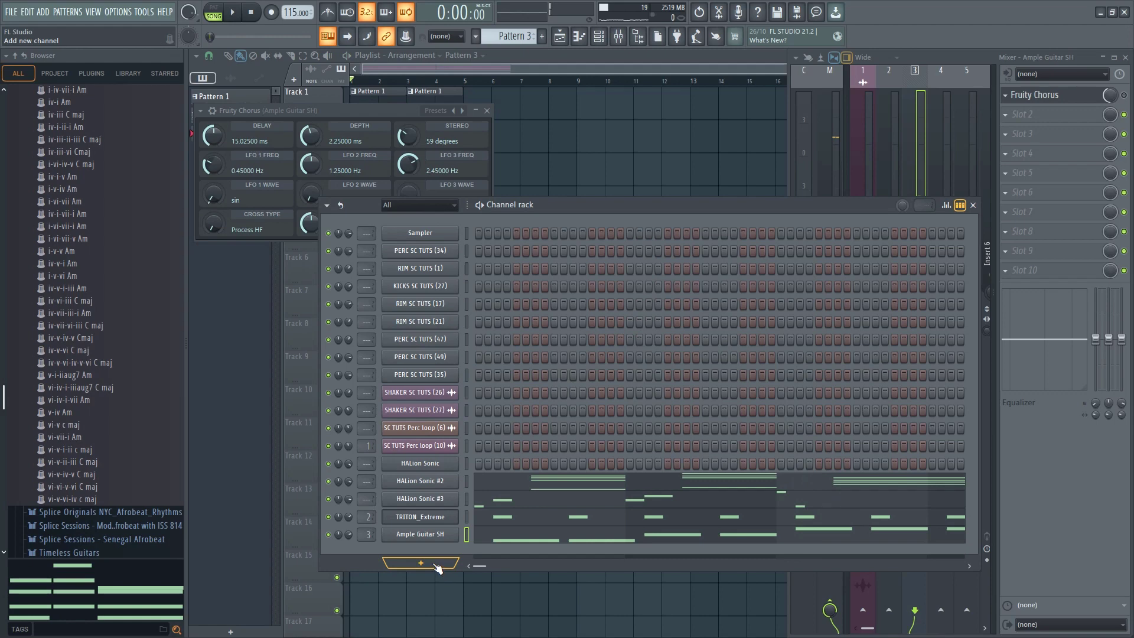
# Add Analog Lab V as a new instrument channel and filter its presets to the Atmosphere type
pyautogui.click(436, 565)
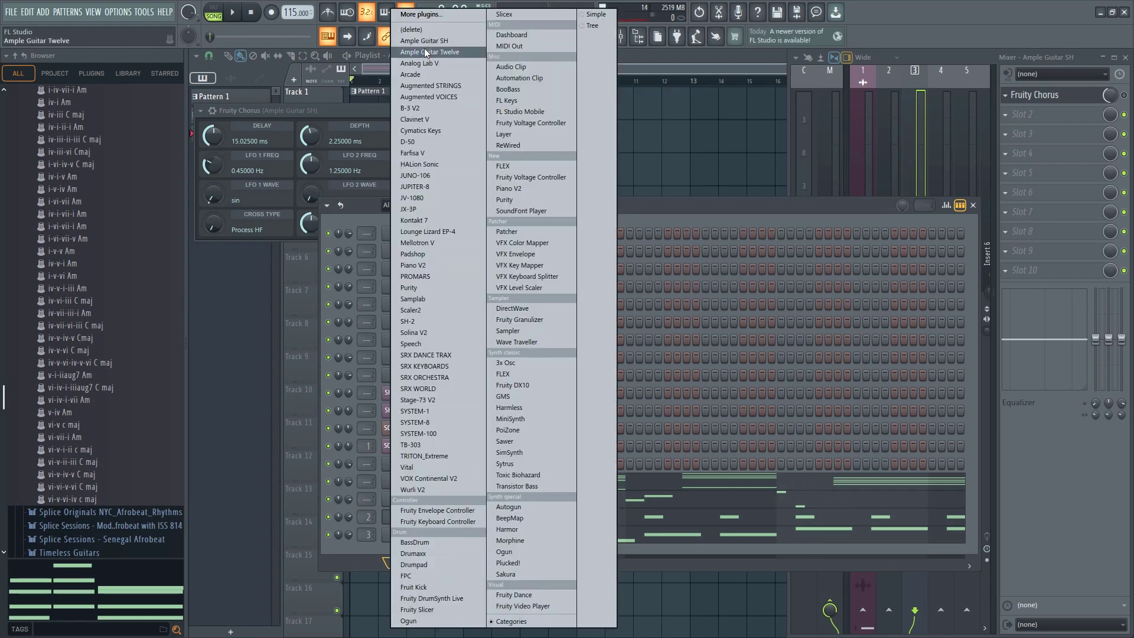
pyautogui.click(425, 63)
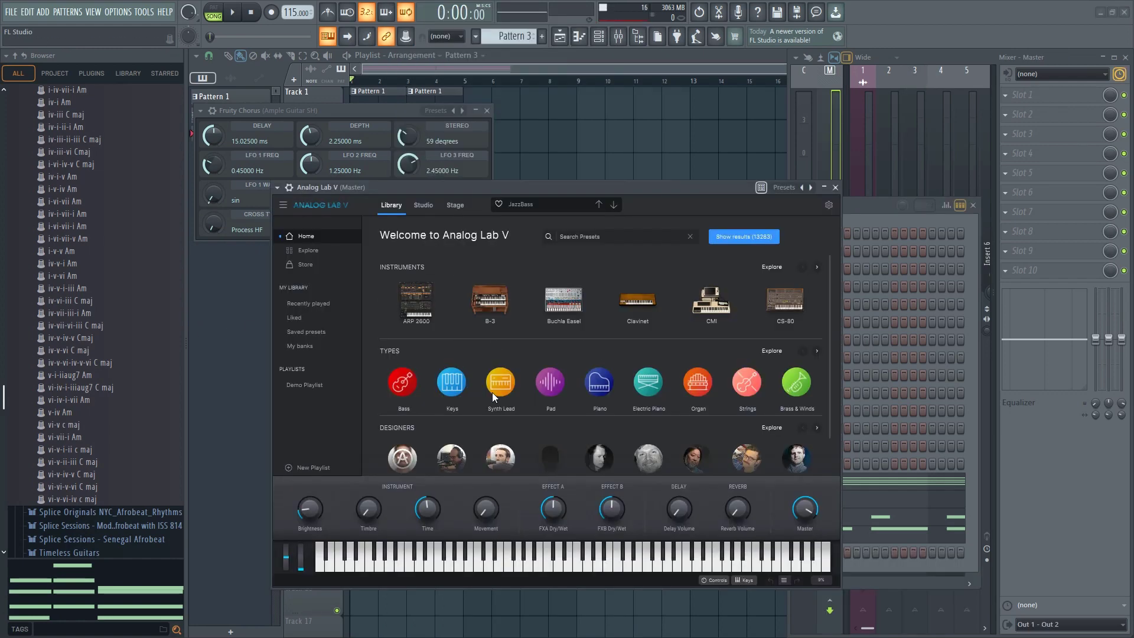
pyautogui.click(309, 251)
pyautogui.click(465, 262)
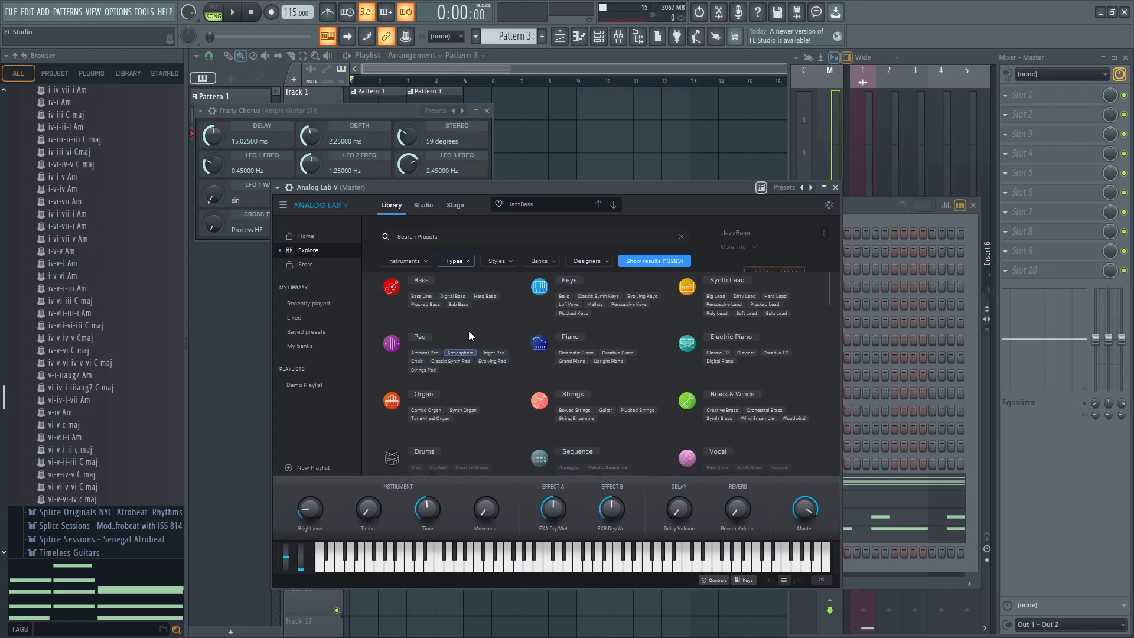
pyautogui.click(458, 352)
# Audition the 5th Pita preset, and load A Dream Come True in Analog Lab V
pyautogui.click(434, 313)
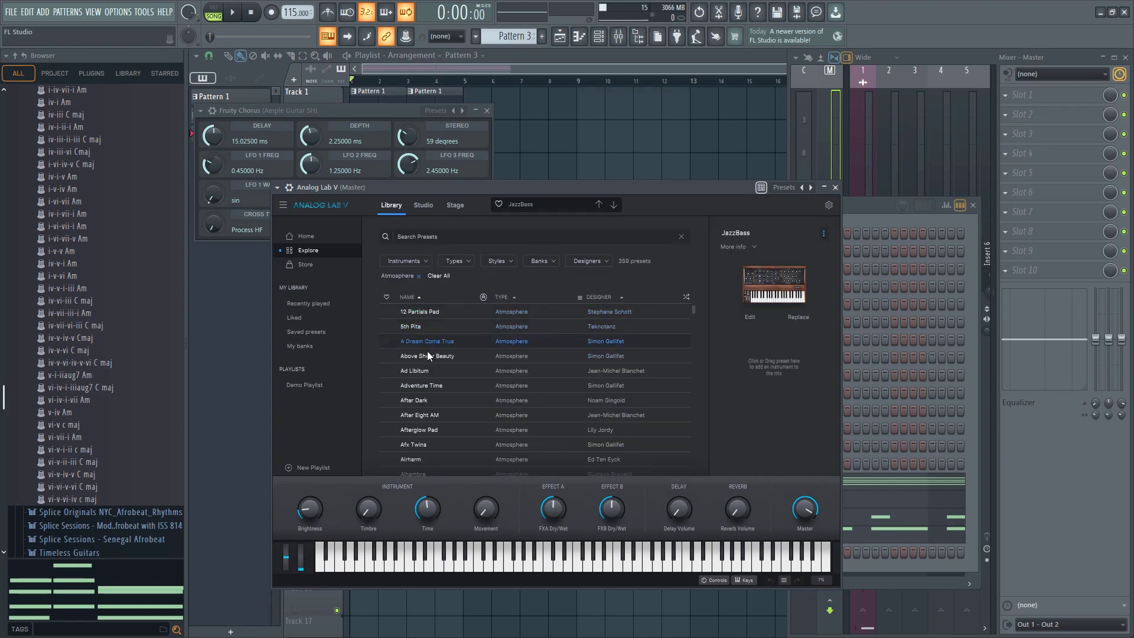
pyautogui.click(452, 331)
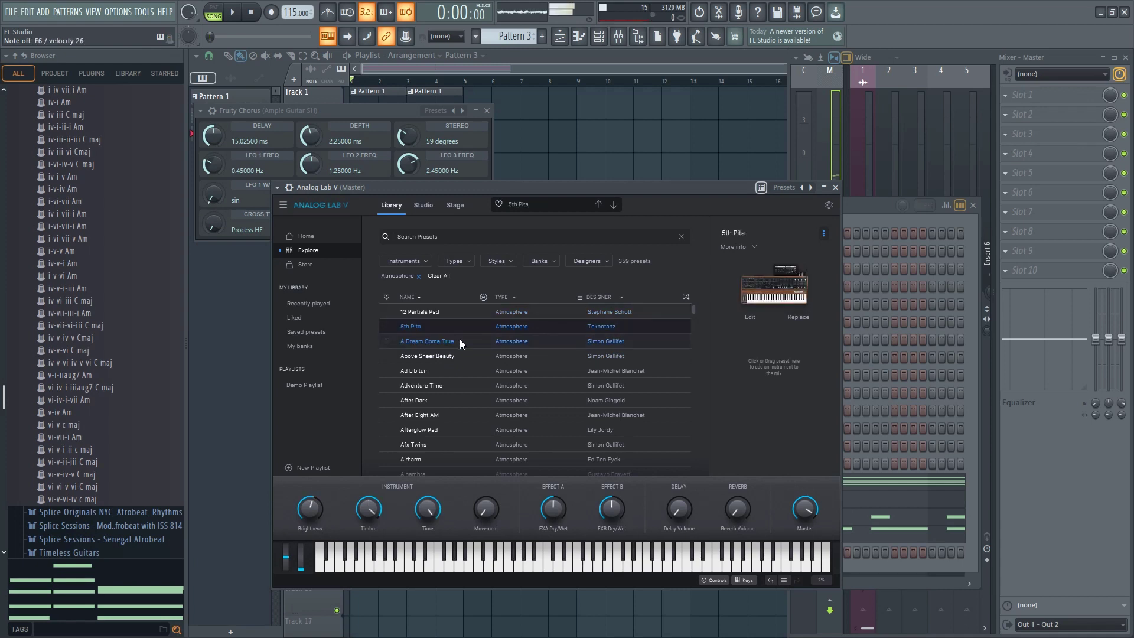
pyautogui.click(460, 340)
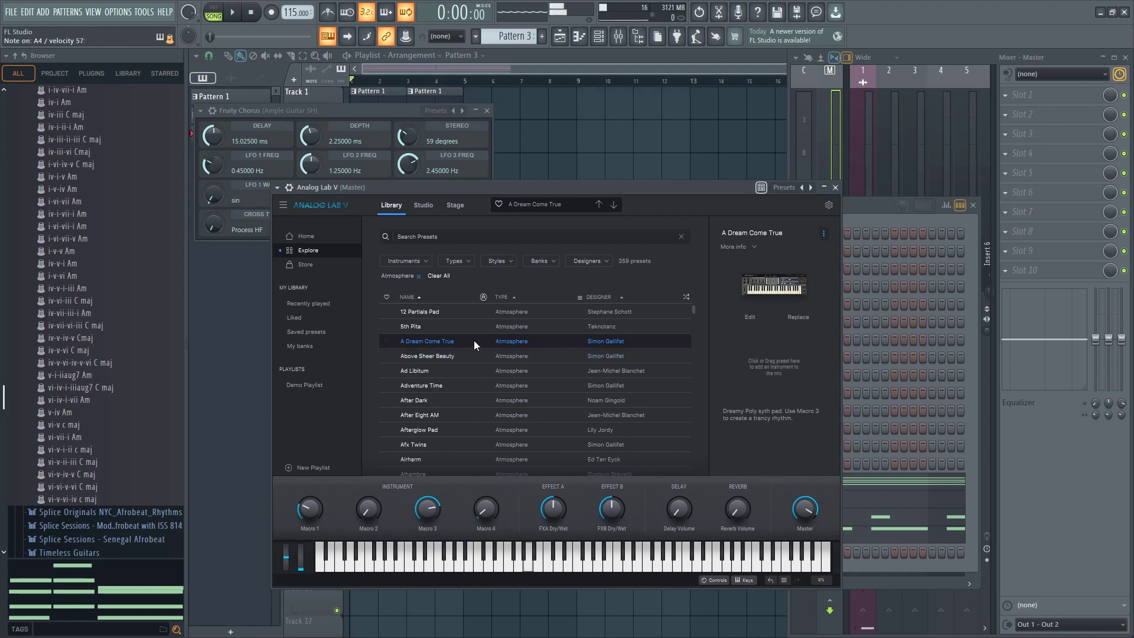
# Route the Analog Lab V channel to mixer insert 4 and add Fruity parametric EQ 2 to its first slot
pyautogui.click(866, 210)
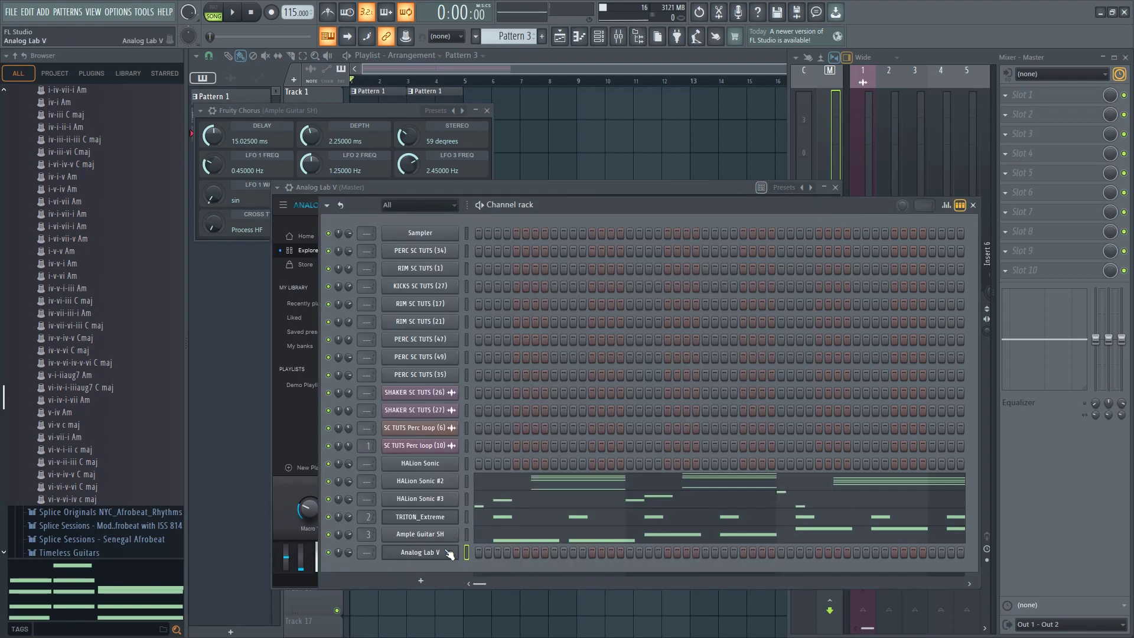
pyautogui.click(918, 132)
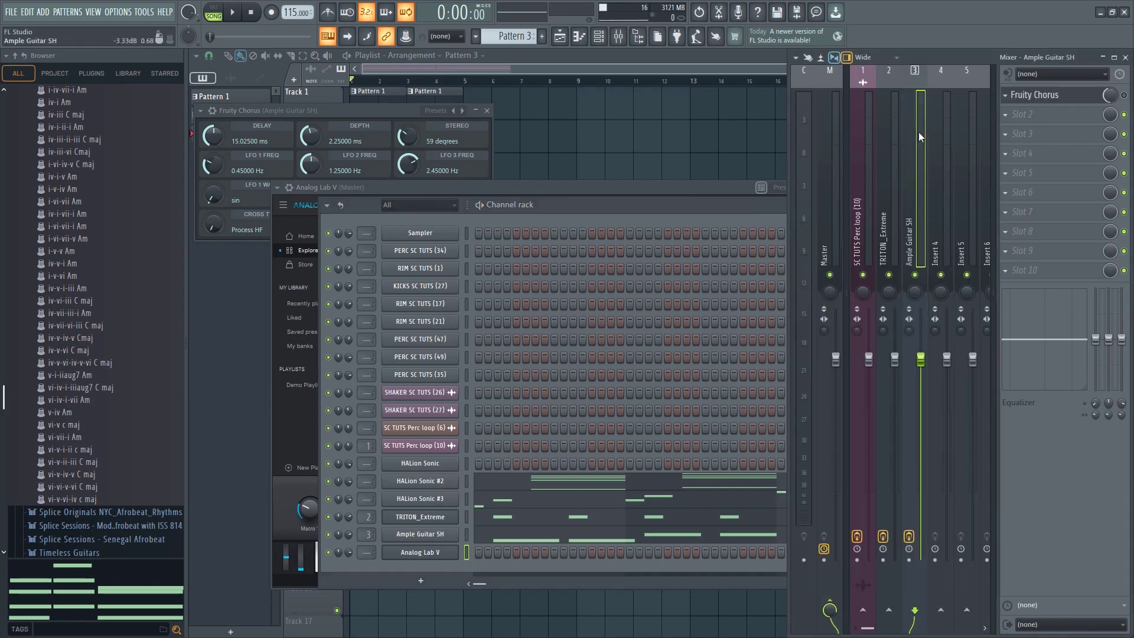
pyautogui.click(933, 180)
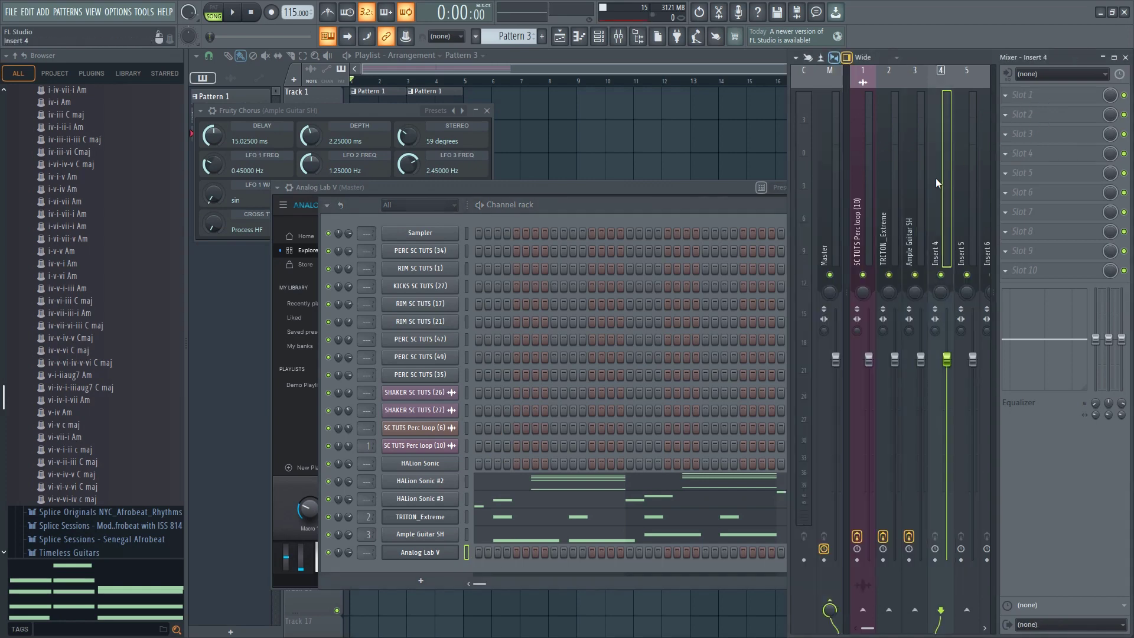
pyautogui.hotkey('ctrl', 'l')
pyautogui.click(1025, 96)
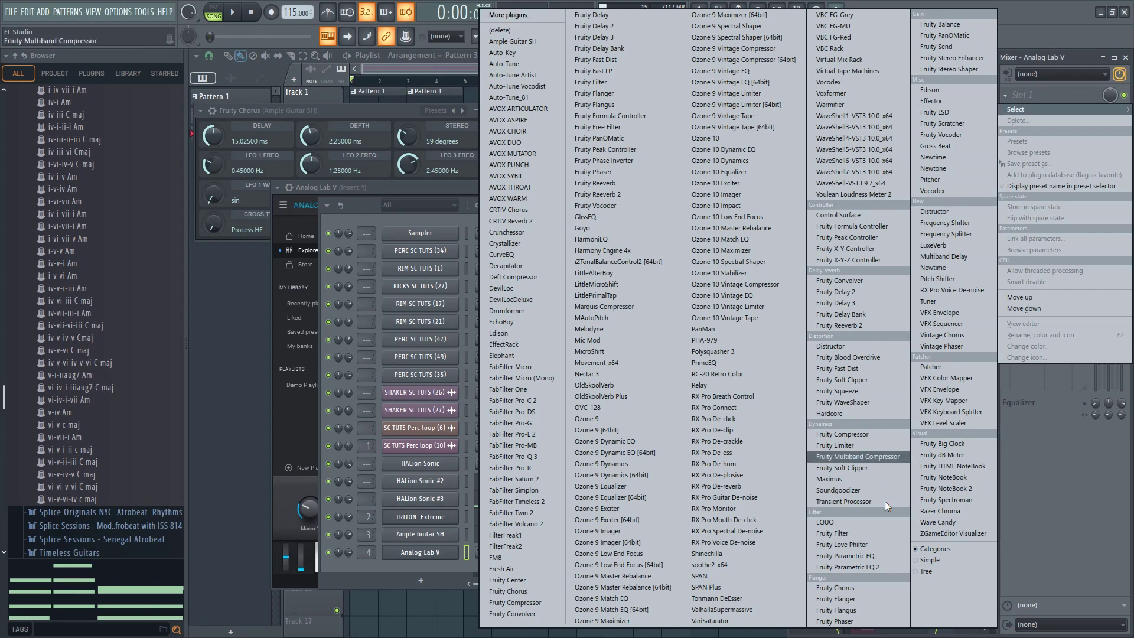
pyautogui.click(870, 568)
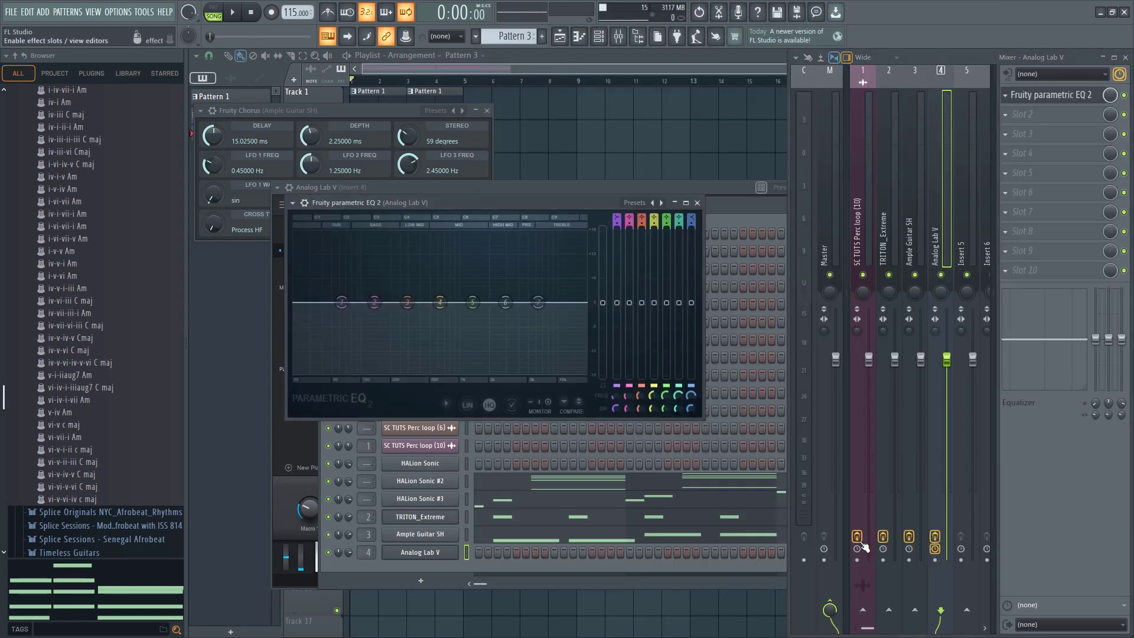
# Apply a low-cut plus 18kHz cut preset to the Analog Lab V EQ, and move both cutoffs inward to narrow the pad's frequency range
pyautogui.rightClick(662, 203)
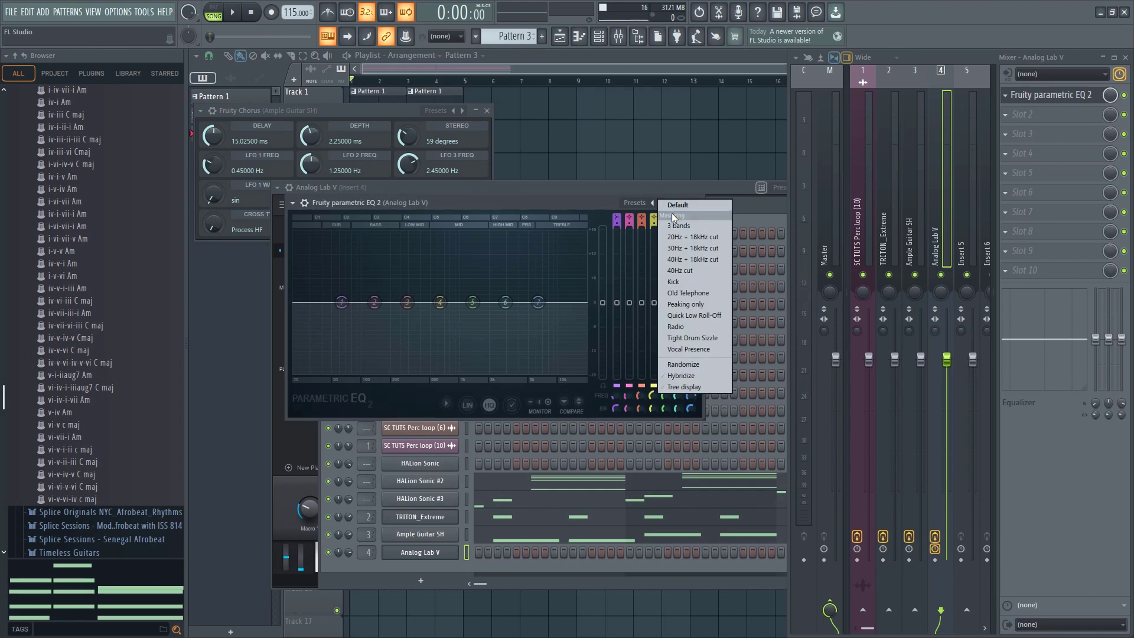
pyautogui.click(688, 242)
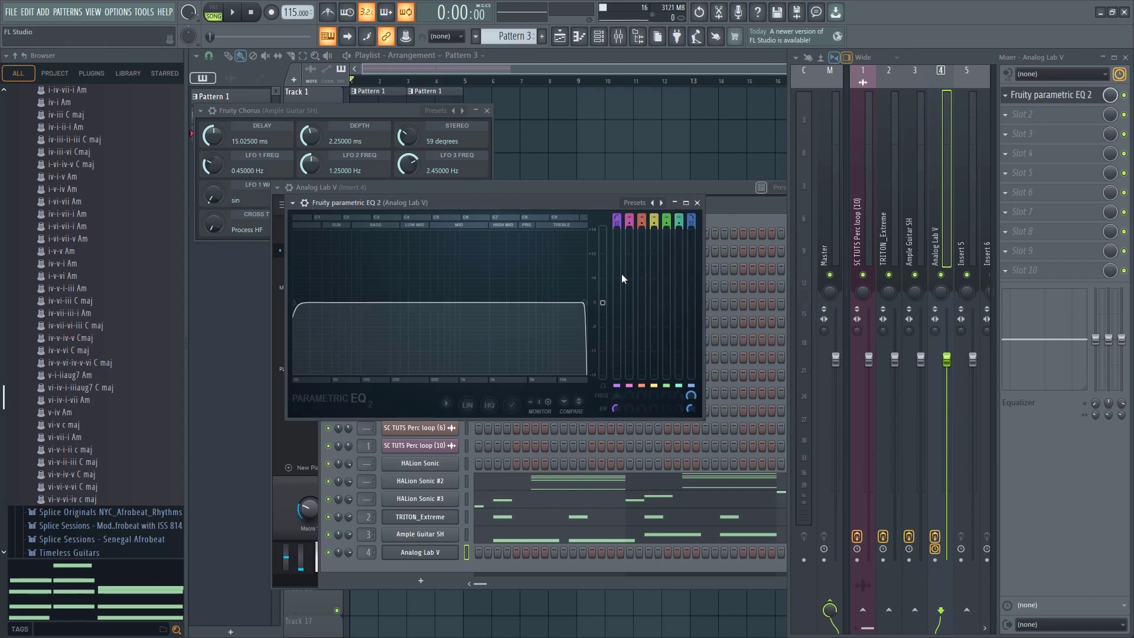
pyautogui.moveTo(588, 296); pyautogui.dragTo(518, 303)
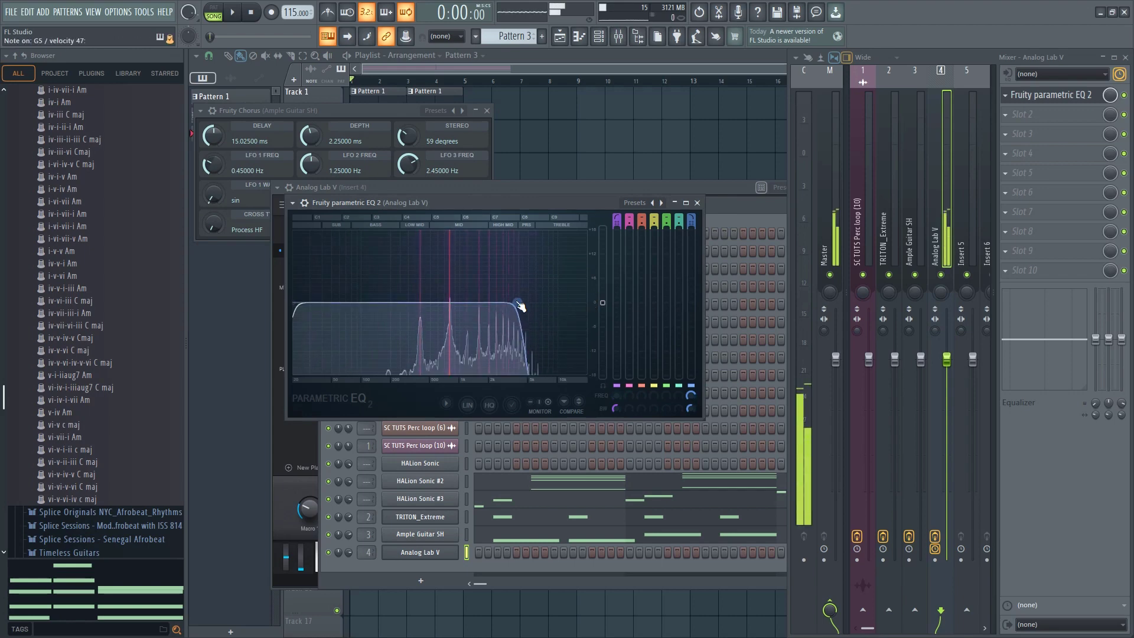
pyautogui.moveTo(294, 303); pyautogui.dragTo(371, 306)
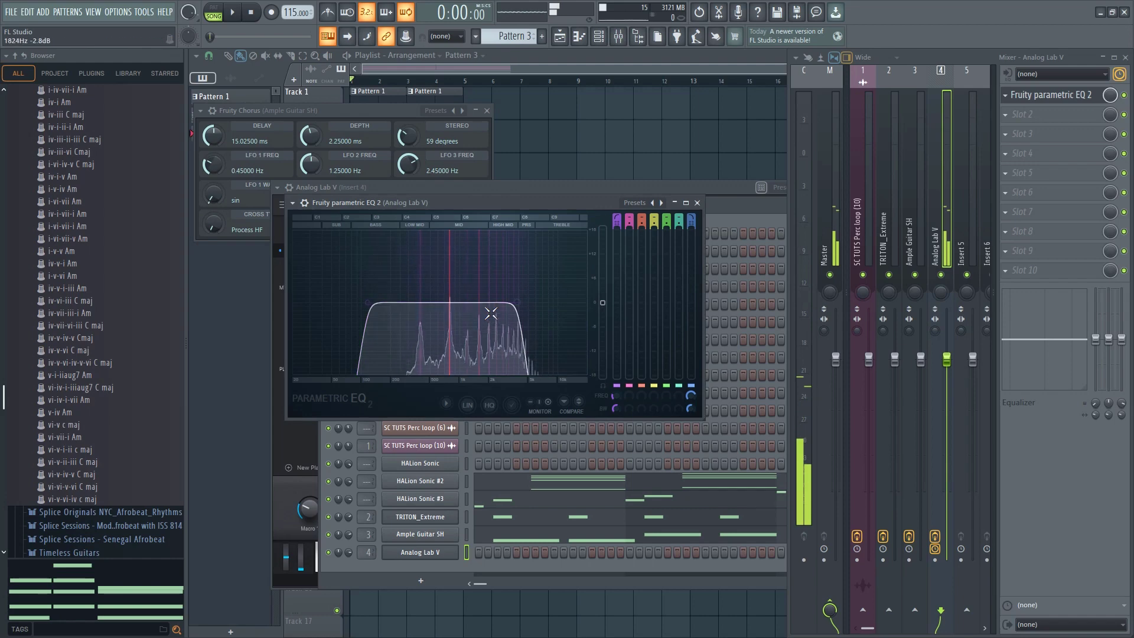
# Bring up the channel rack and play the beat to check the Analog Lab V pad and guitar levels
pyautogui.click(341, 561)
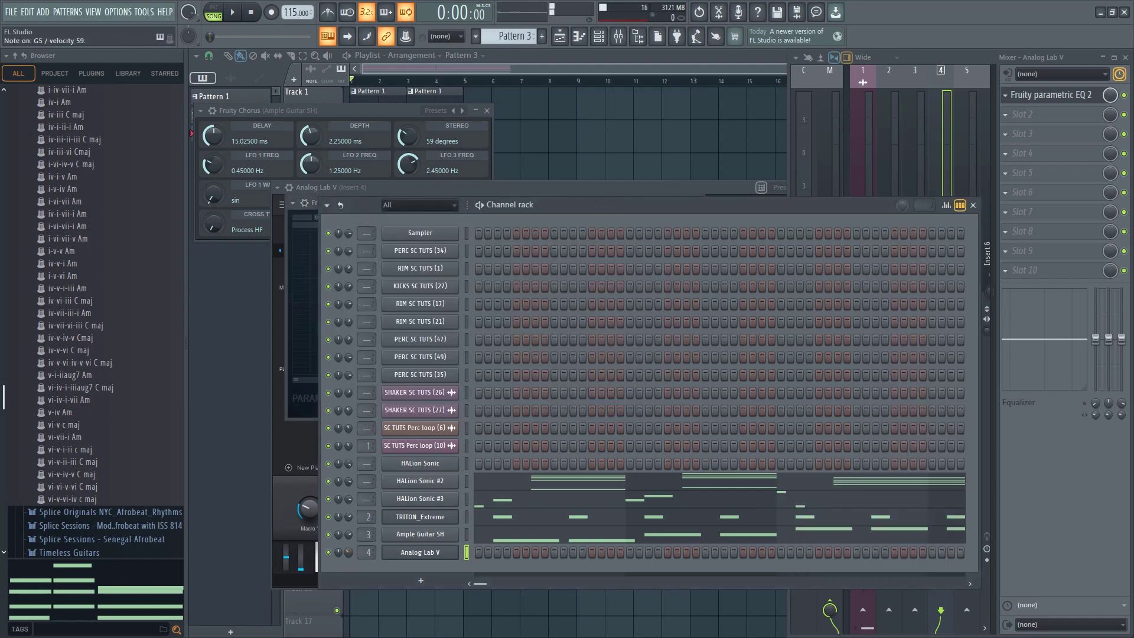
pyautogui.press('space')
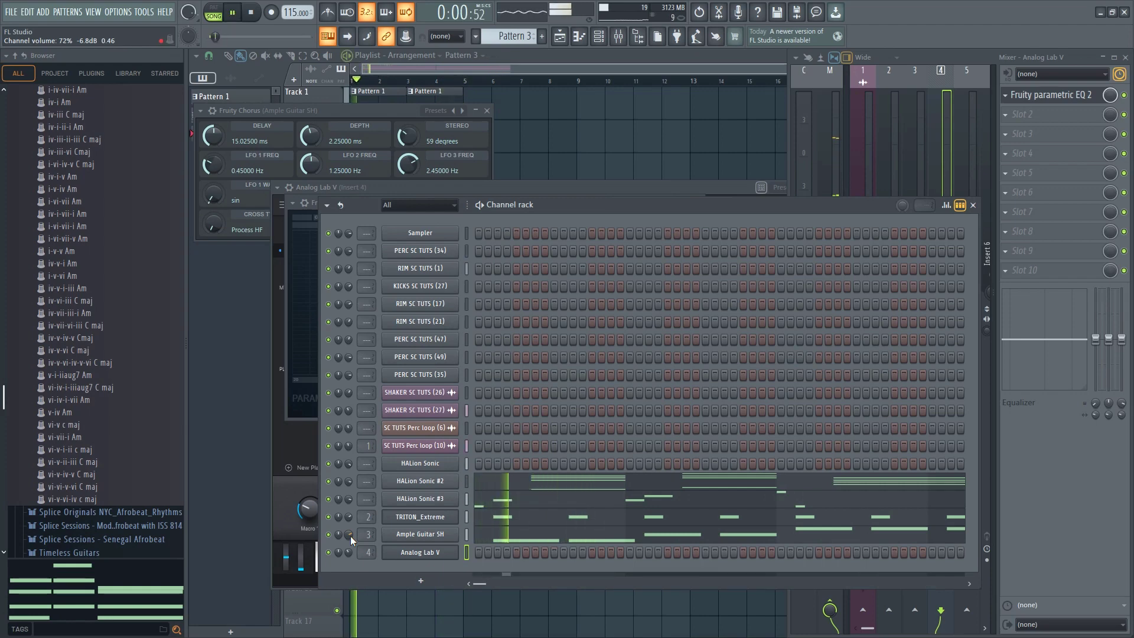
pyautogui.press('space')
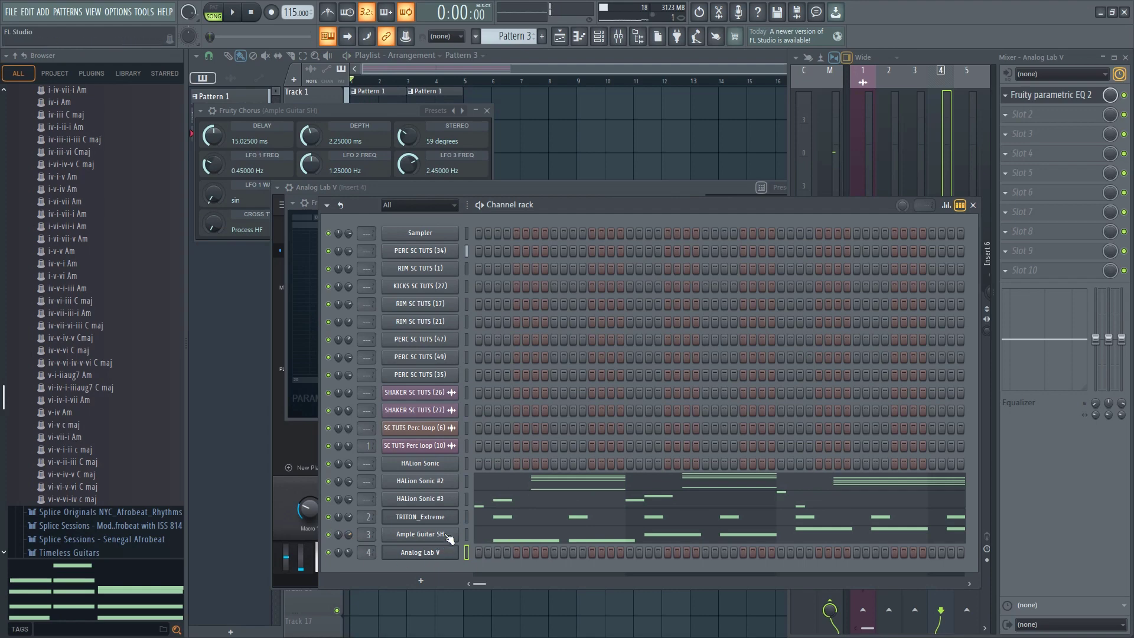
# Open the Analog Lab V channel's piano roll and place a short A3 note in bar 1, checking it in playback
pyautogui.rightClick(463, 522)
pyautogui.click(487, 471)
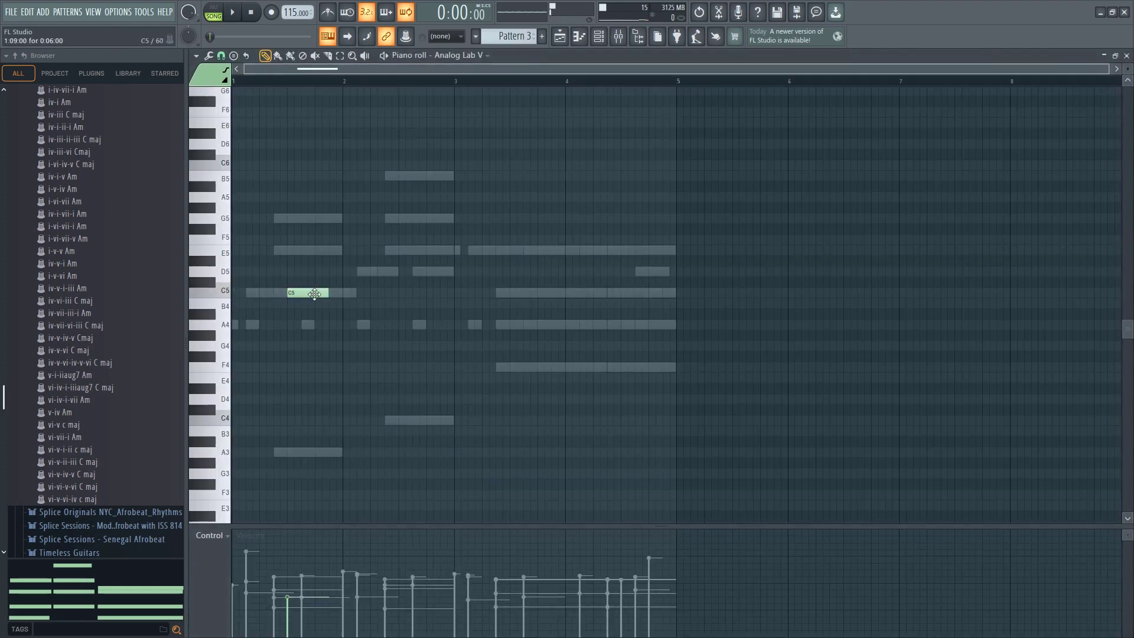
pyautogui.press('space')
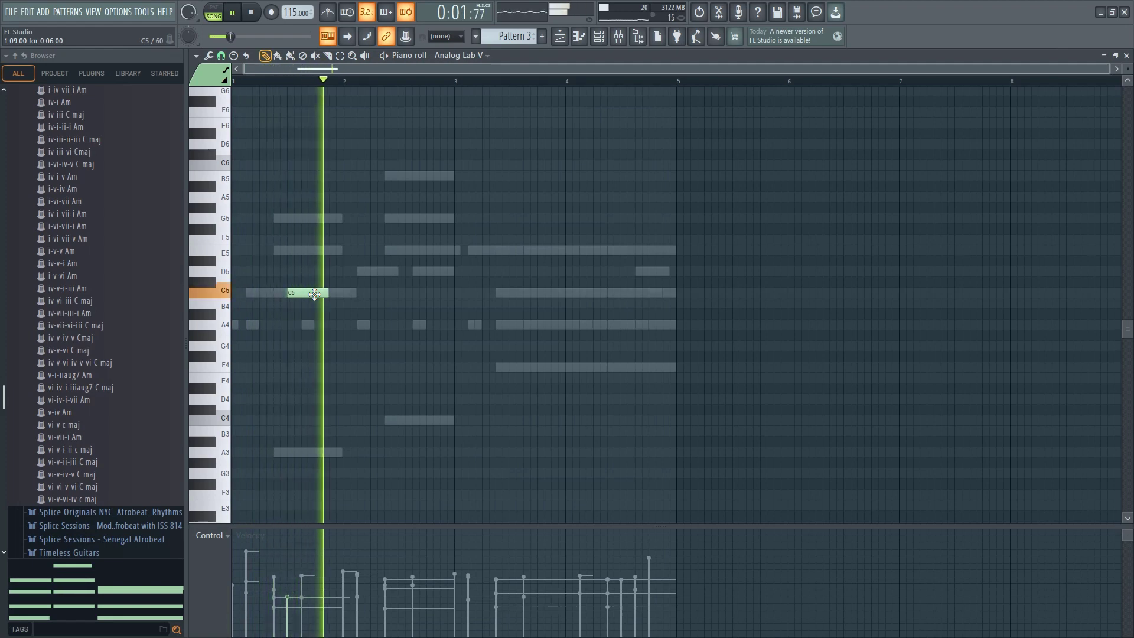
pyautogui.press('space')
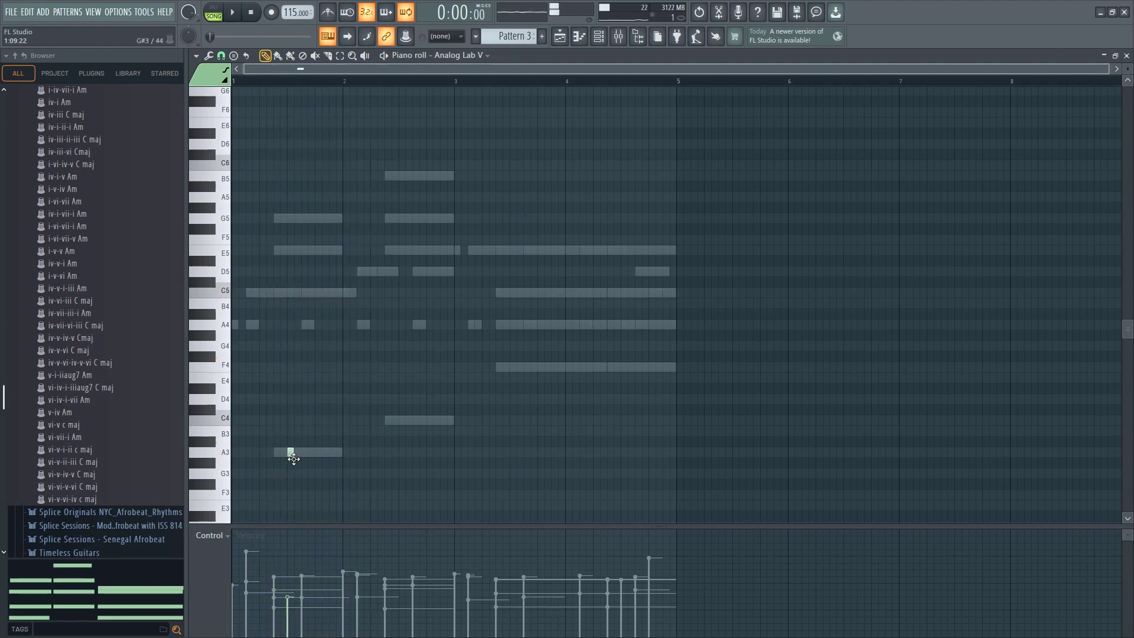
pyautogui.press('space')
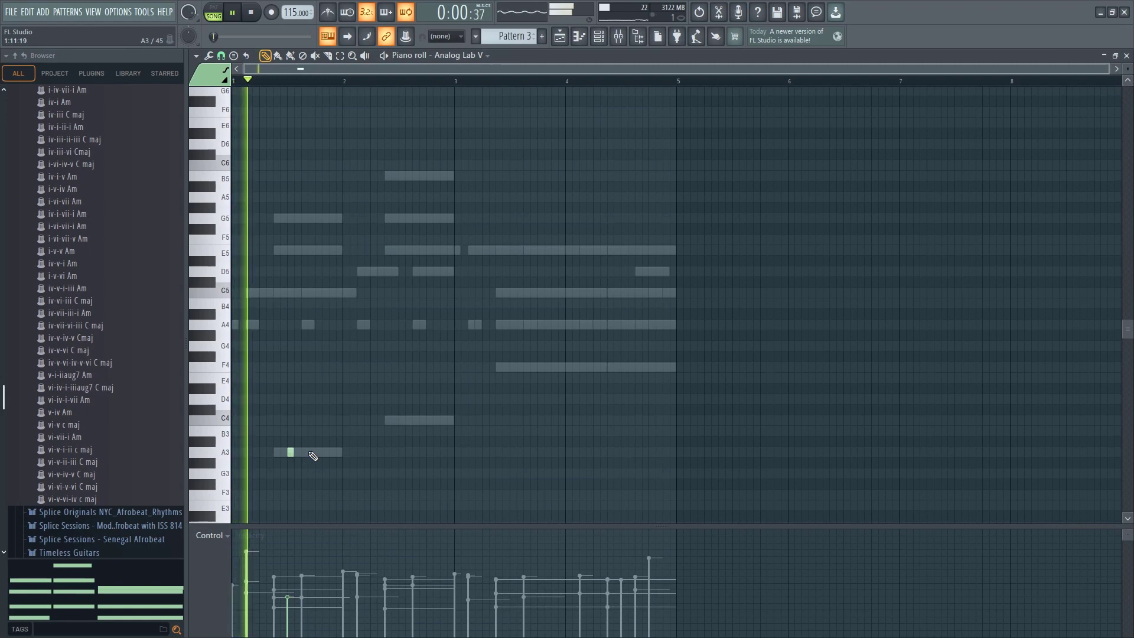
# Add a short C4 note in bar 2 and a short A4 note in bar 3 of the pad pattern, and play them back
pyautogui.click(399, 422)
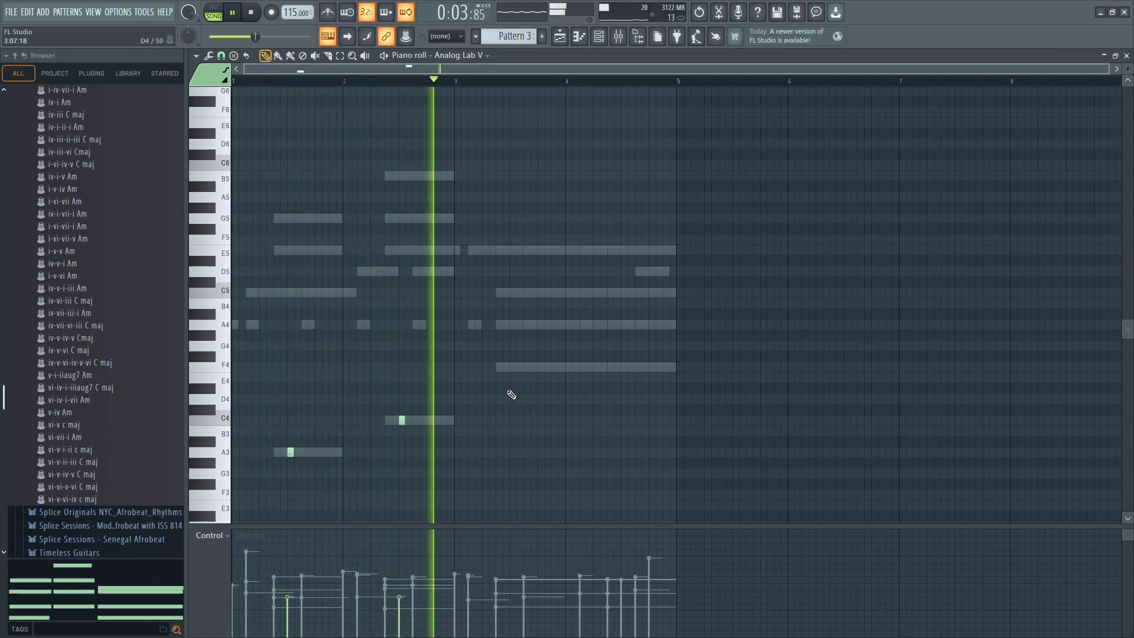
pyautogui.click(512, 366)
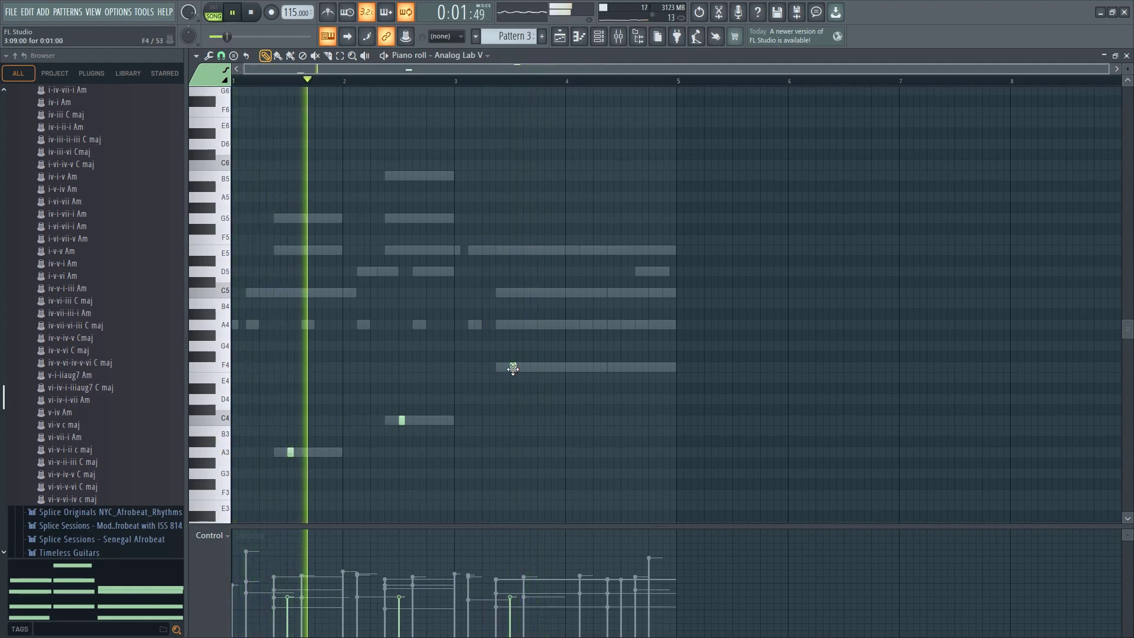
pyautogui.moveTo(513, 366); pyautogui.dragTo(516, 319)
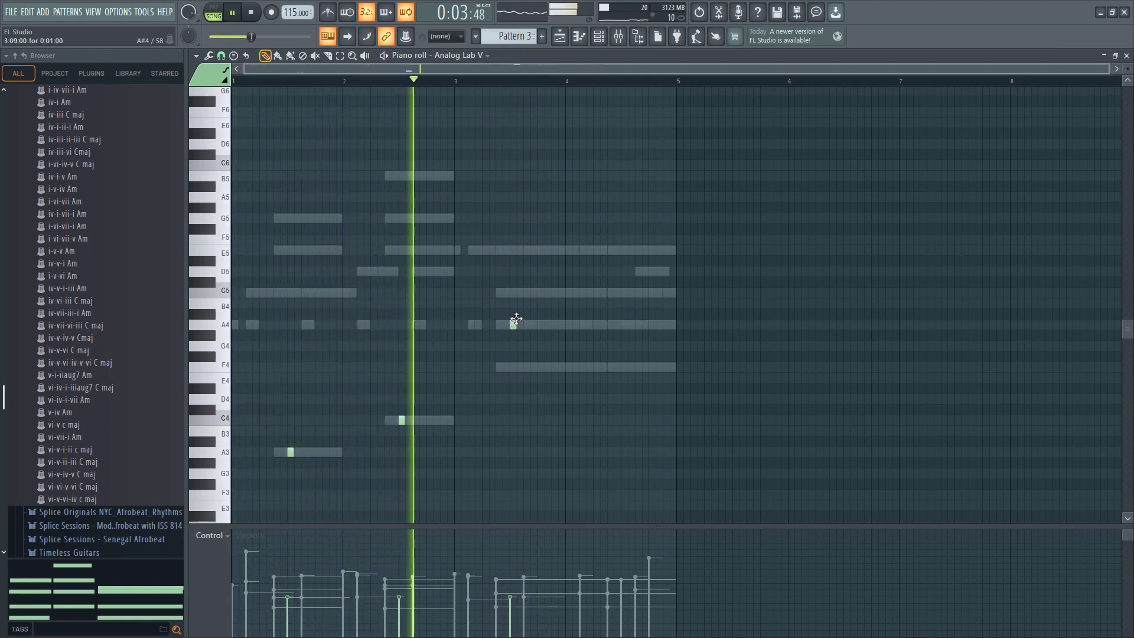
pyautogui.press('space')
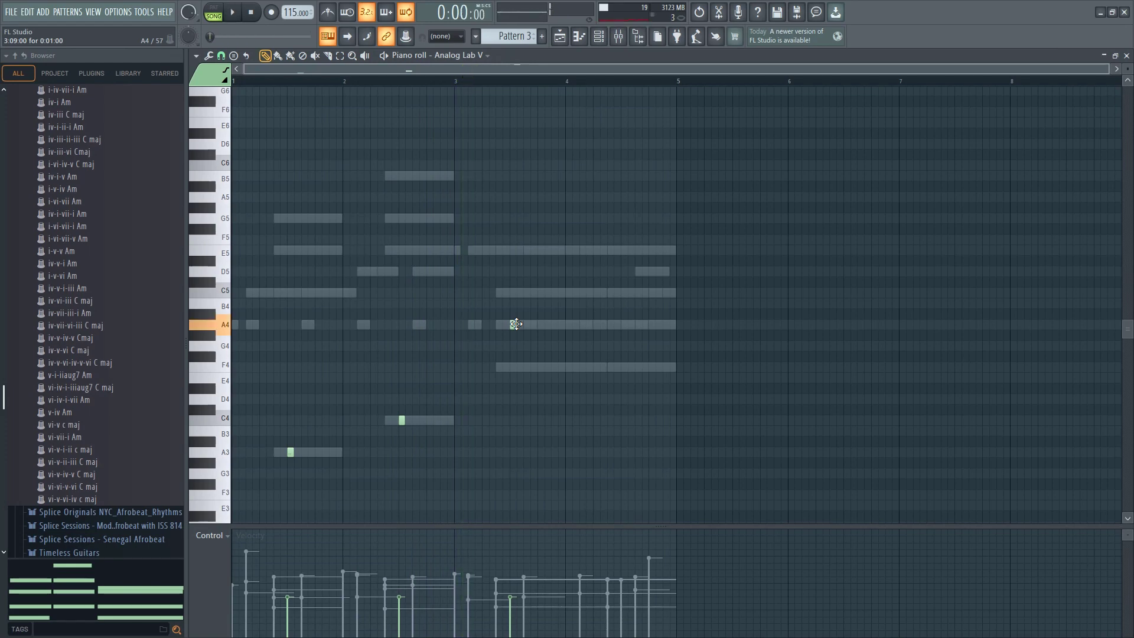
pyautogui.press('space')
pyautogui.keyDown('ctrl'); pyautogui.click(516, 324); pyautogui.keyUp('ctrl')
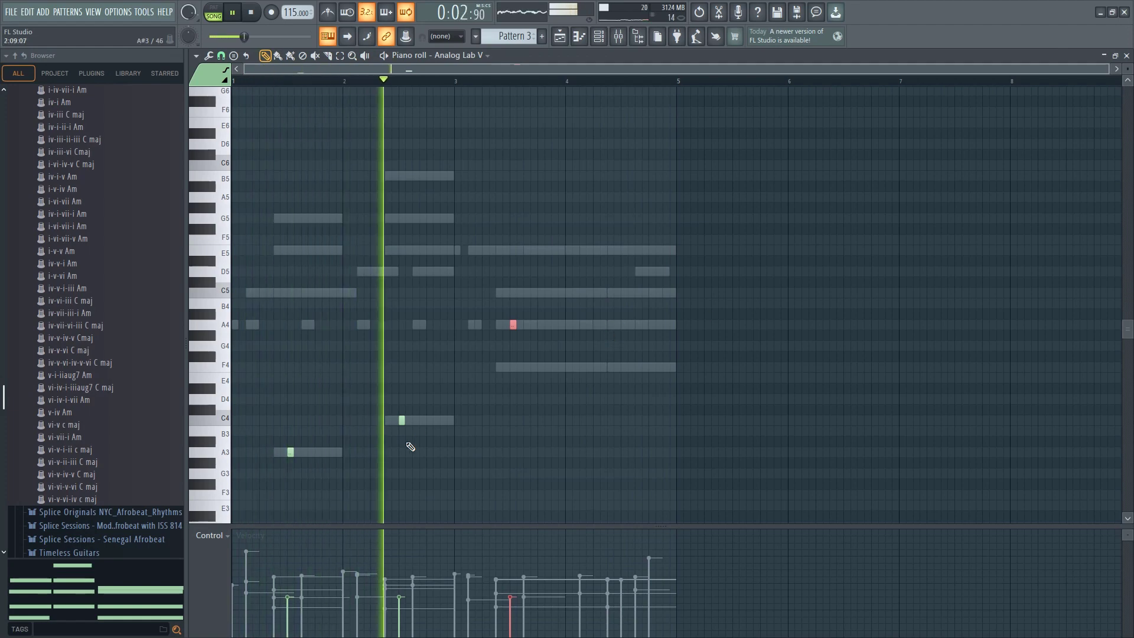
# Play the beat with the new pad notes and fine-tune the Analog Lab V channel volume from the channel rack
pyautogui.click(604, 38)
pyautogui.press('space')
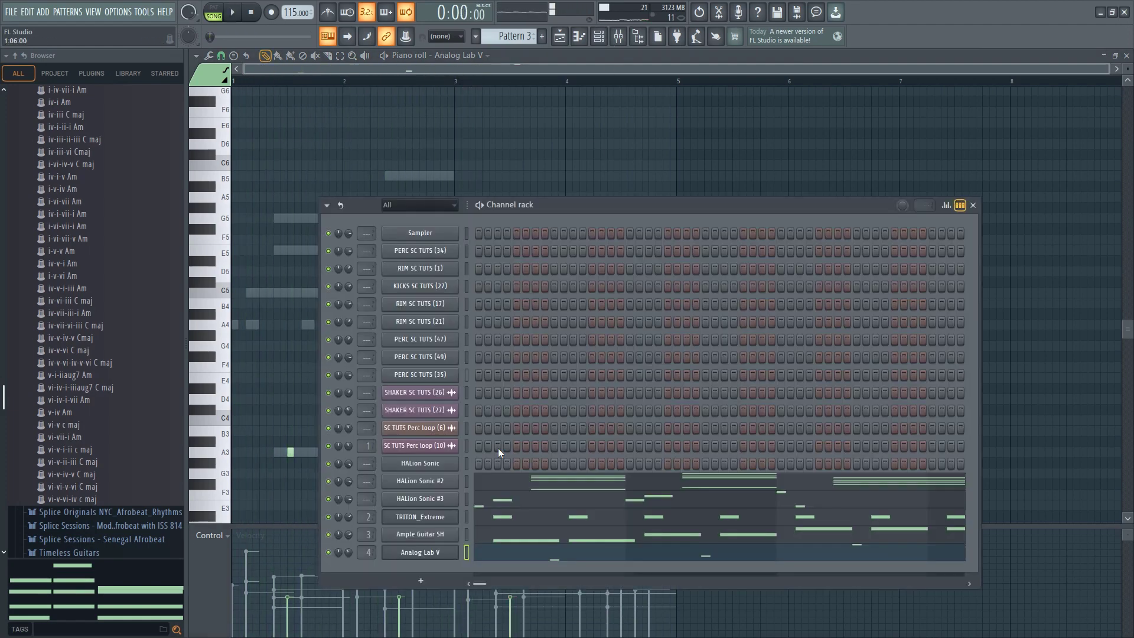
pyautogui.press('space')
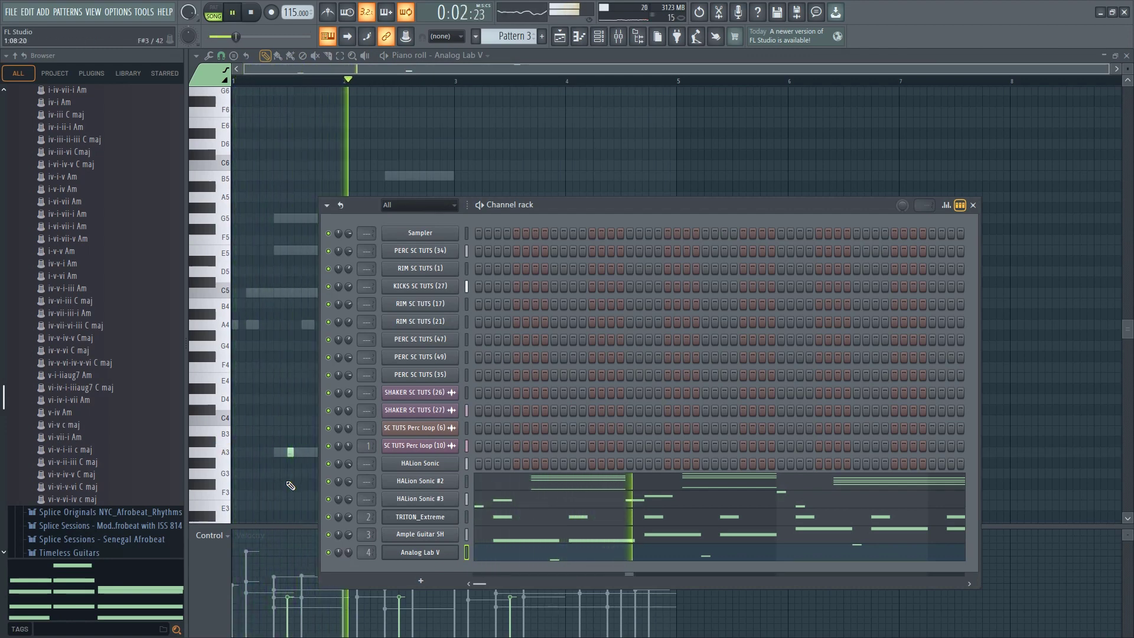
pyautogui.moveTo(348, 553); pyautogui.dragTo(349, 550)
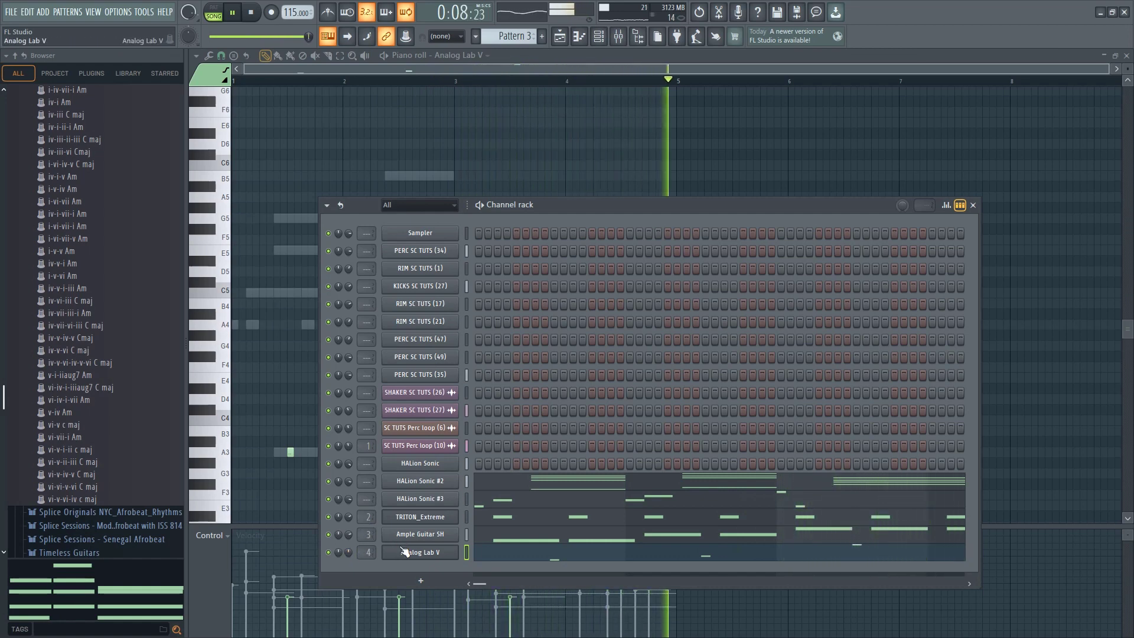
pyautogui.rightClick(612, 158)
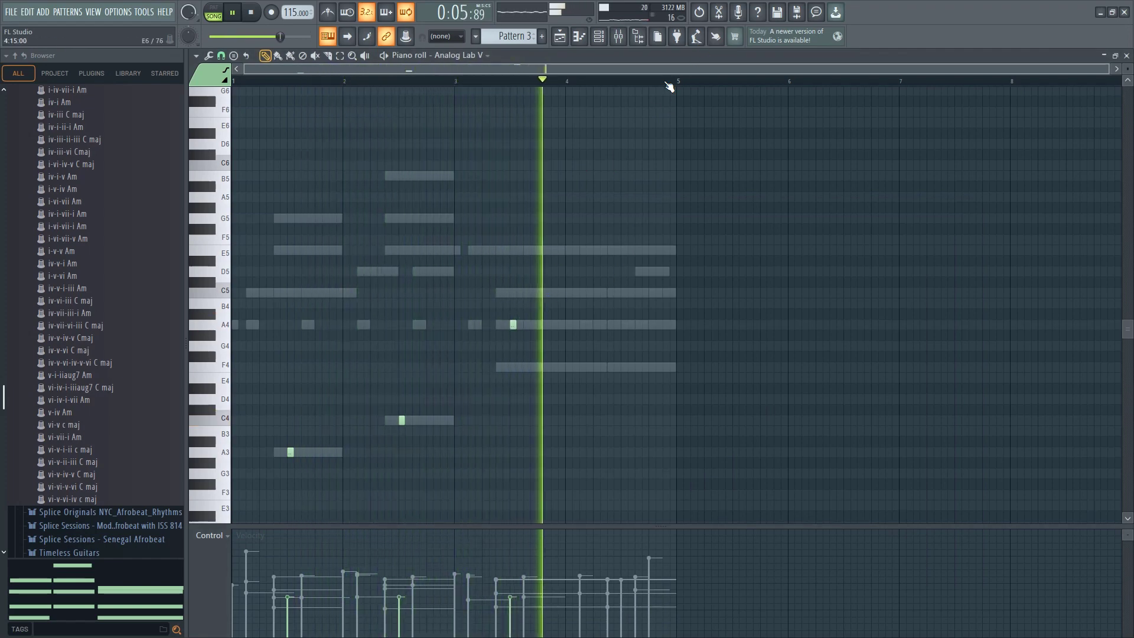
pyautogui.press('space')
# Bring up the channel rack and clone the Analog Lab V channel
pyautogui.press('F6')
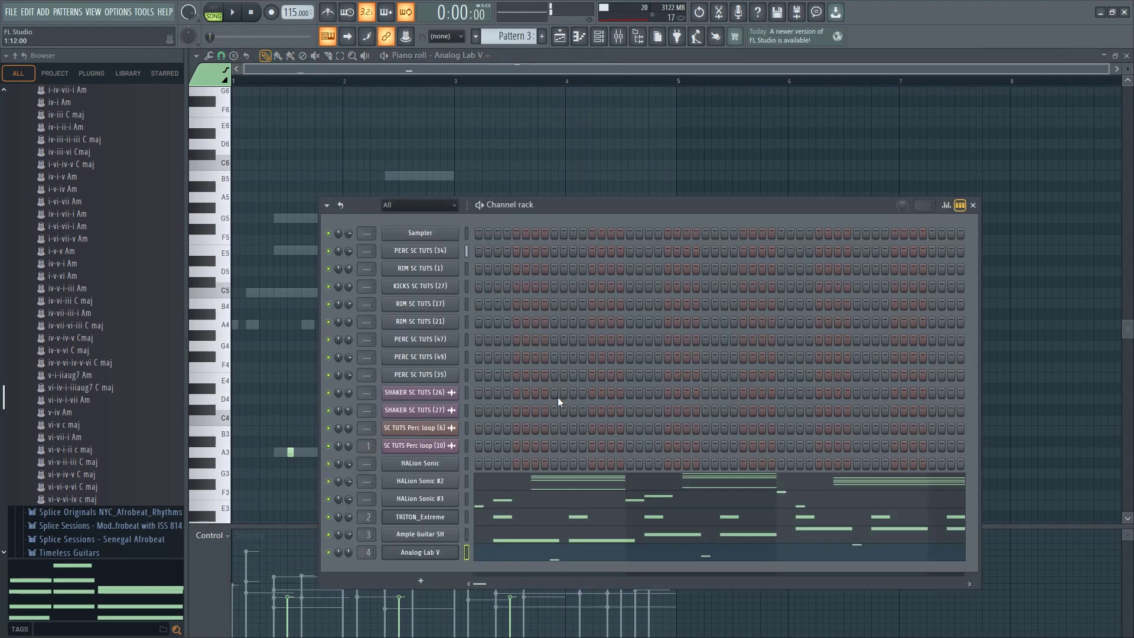
pyautogui.rightClick(424, 553)
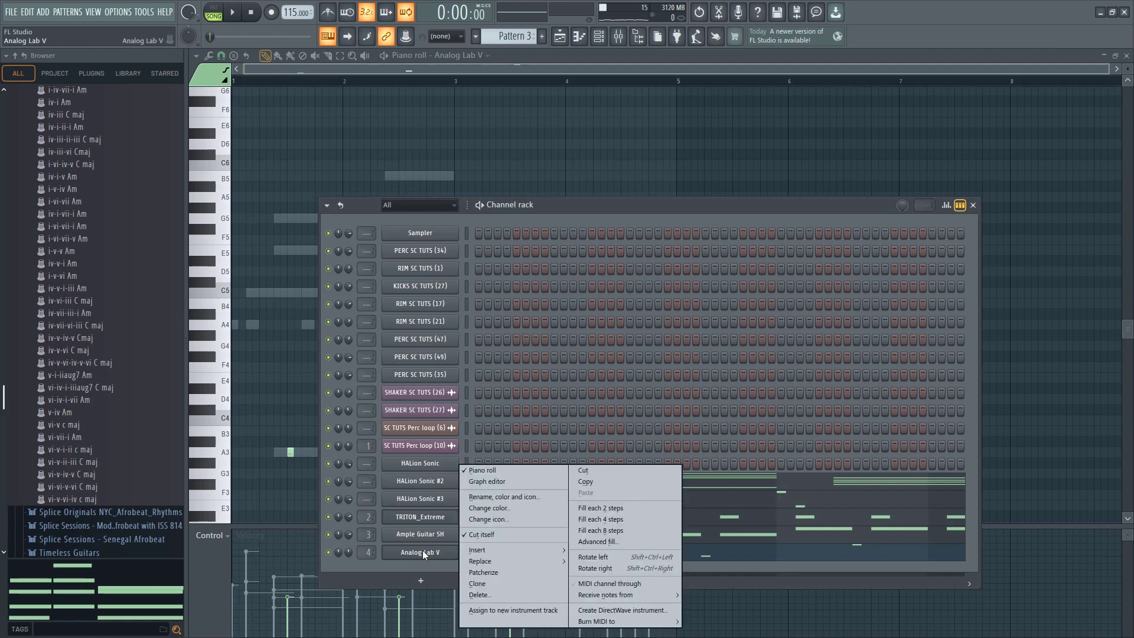
pyautogui.click(471, 583)
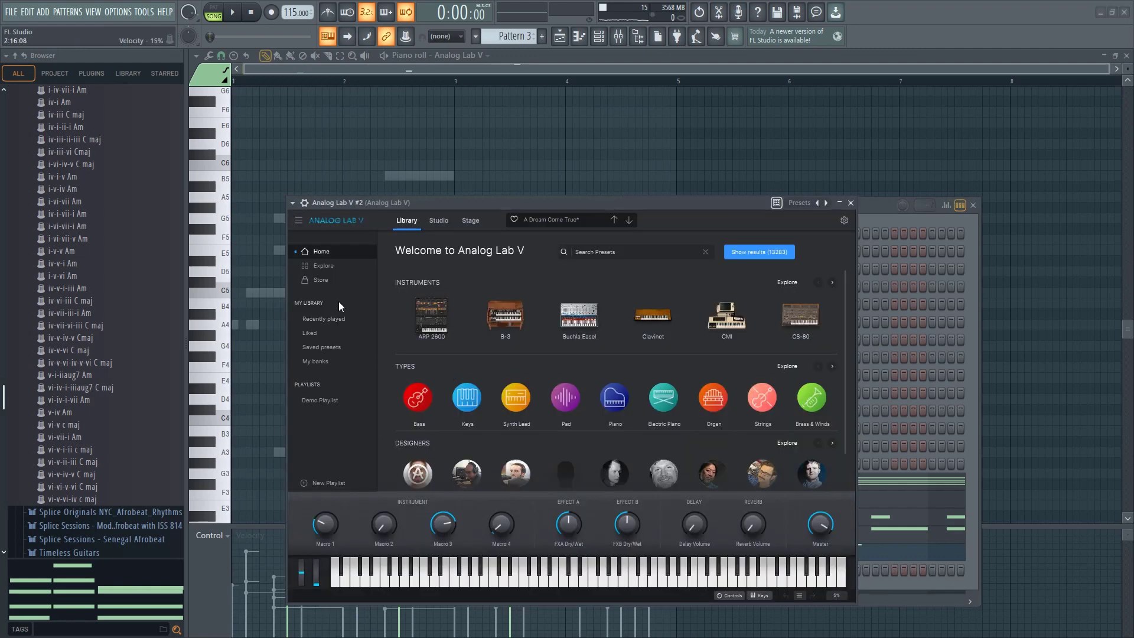
# Try 100 AT Pad - Action from the Bright Pad presets in the cloned Analog Lab V, and clear the type filter
pyautogui.click(325, 266)
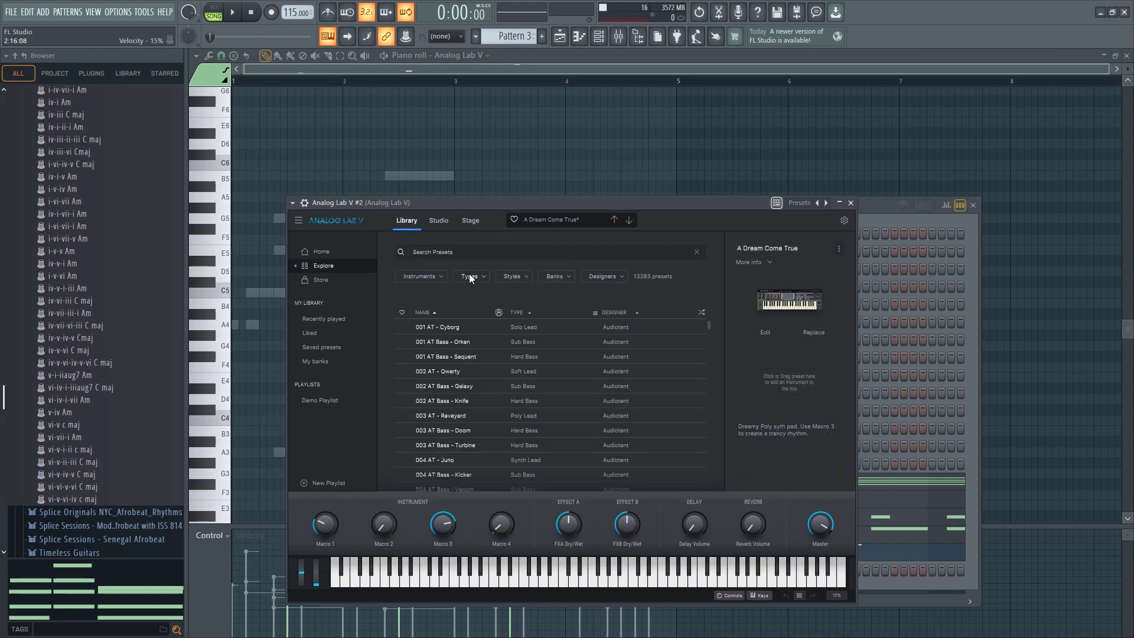
pyautogui.click(472, 277)
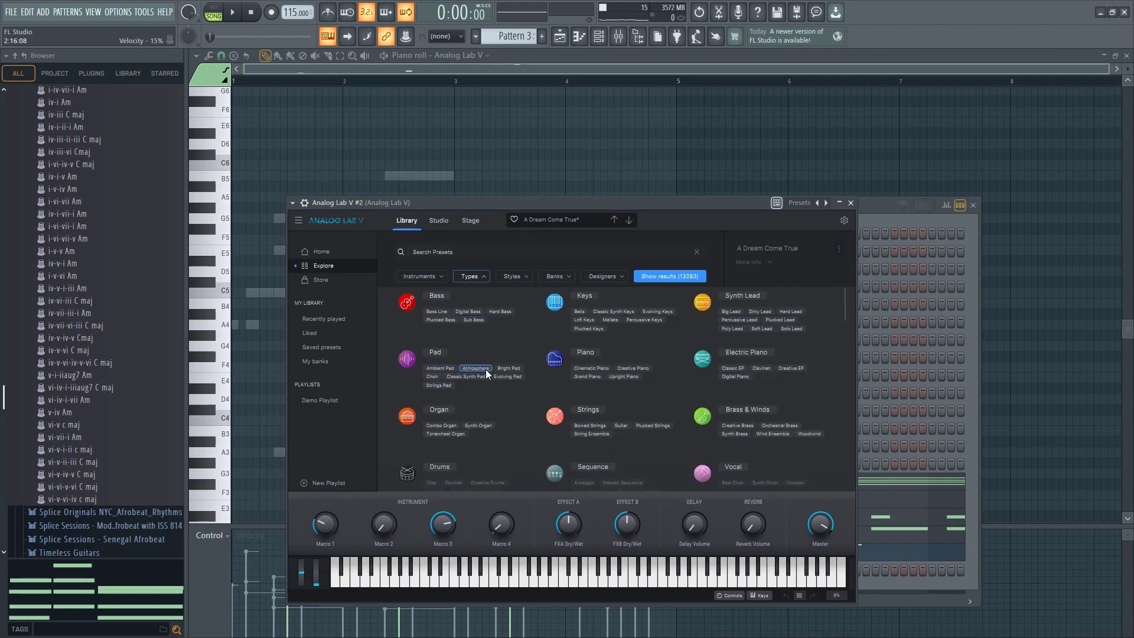
pyautogui.click(501, 368)
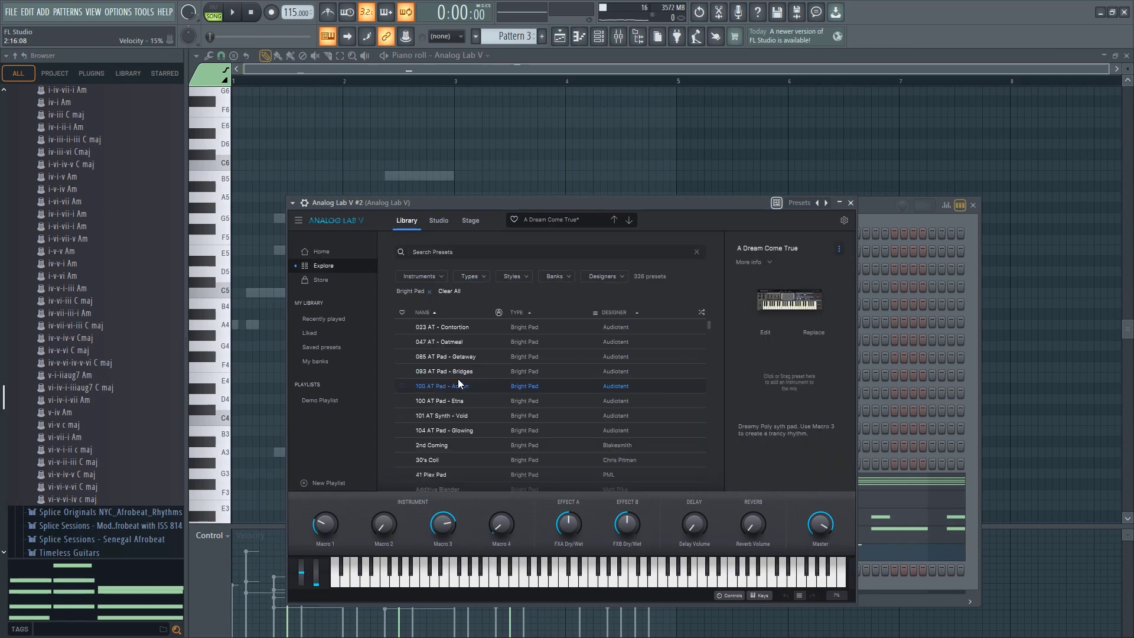
pyautogui.click(429, 292)
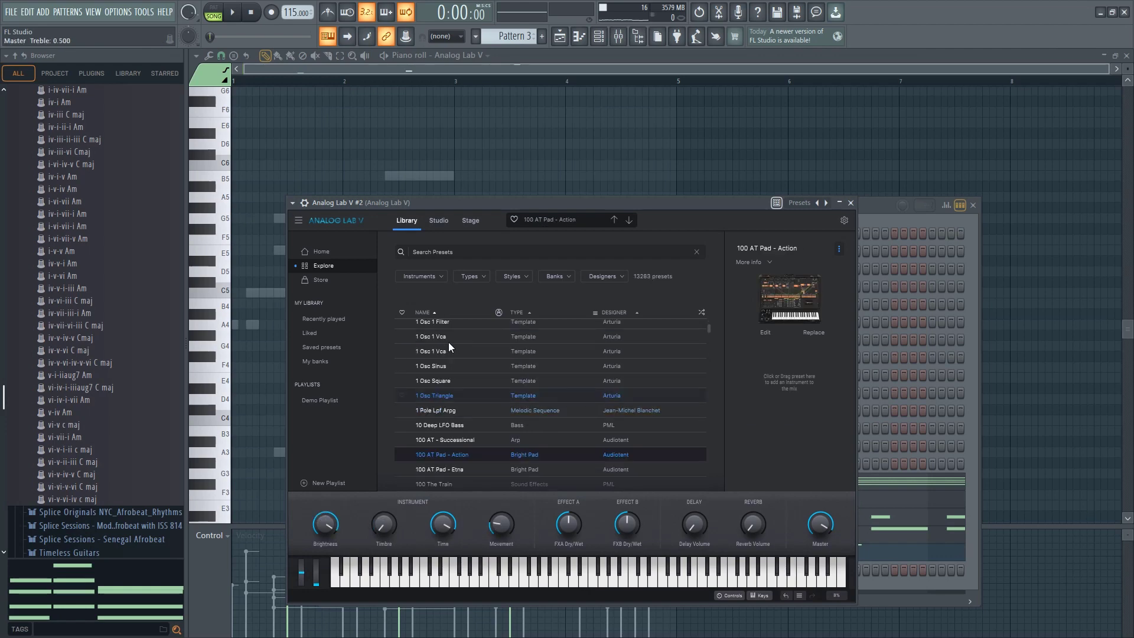
# Filter the cloned Analog Lab V library to Atmosphere presets, load Afterglow Pad, and close the plugin window
pyautogui.click(471, 277)
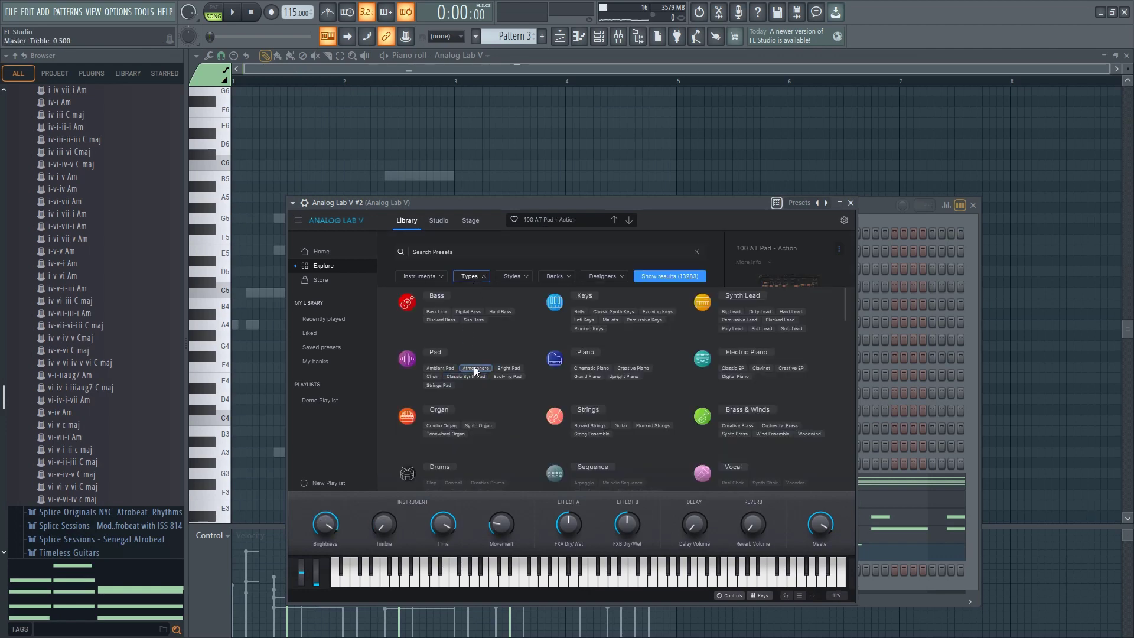
pyautogui.click(304, 202)
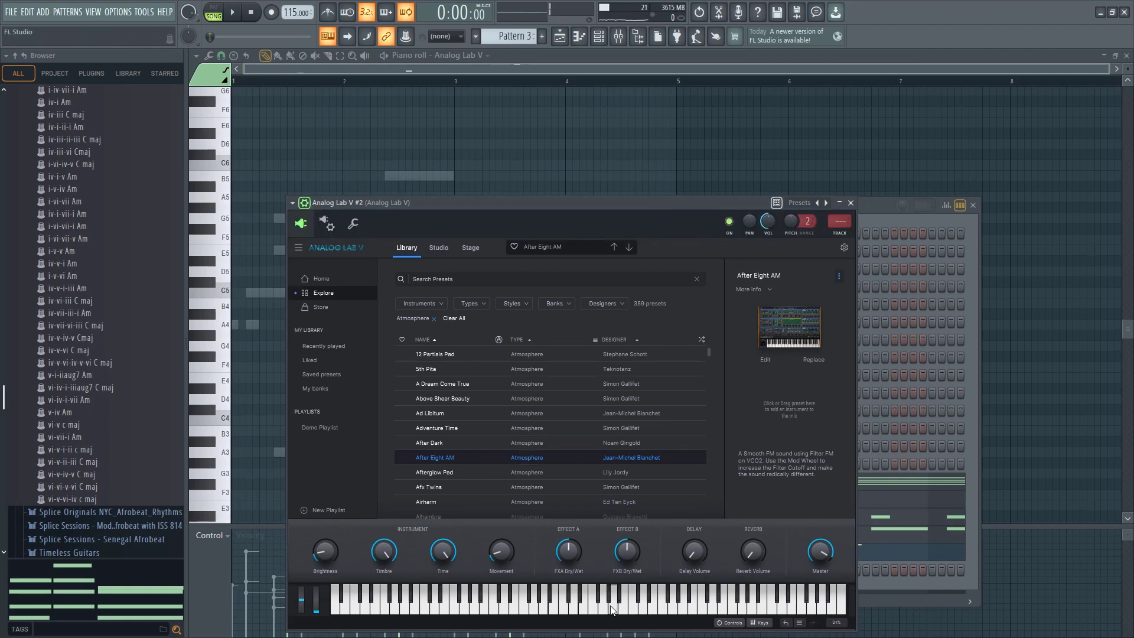
pyautogui.click(483, 474)
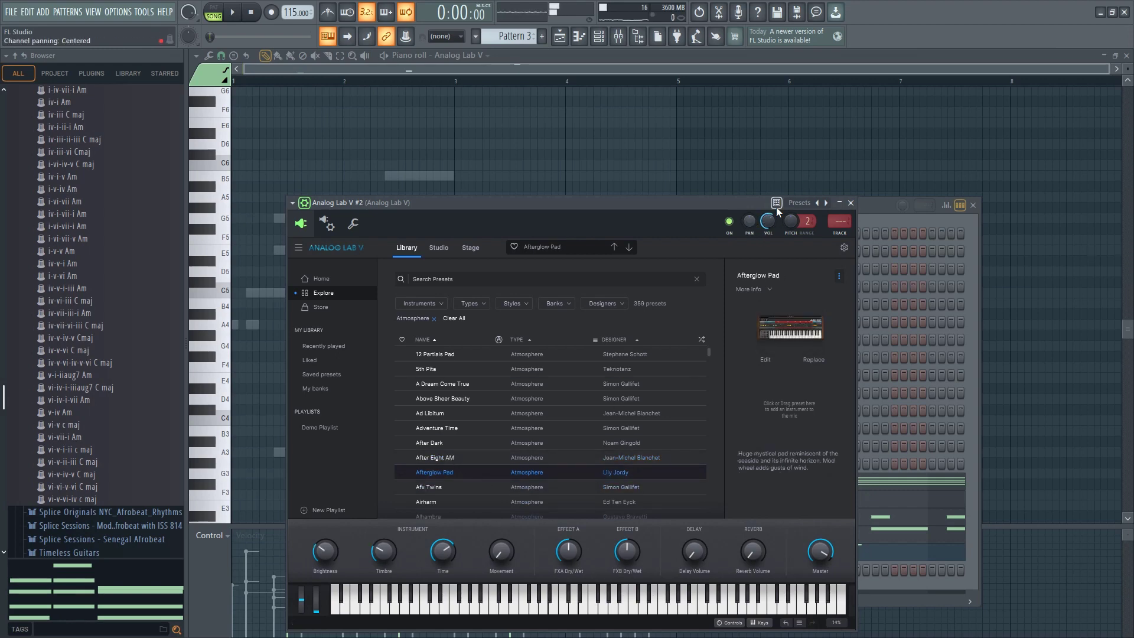
pyautogui.click(850, 203)
# Play the beat and try out notes with the Afterglow Pad sound over it
pyautogui.press('space')
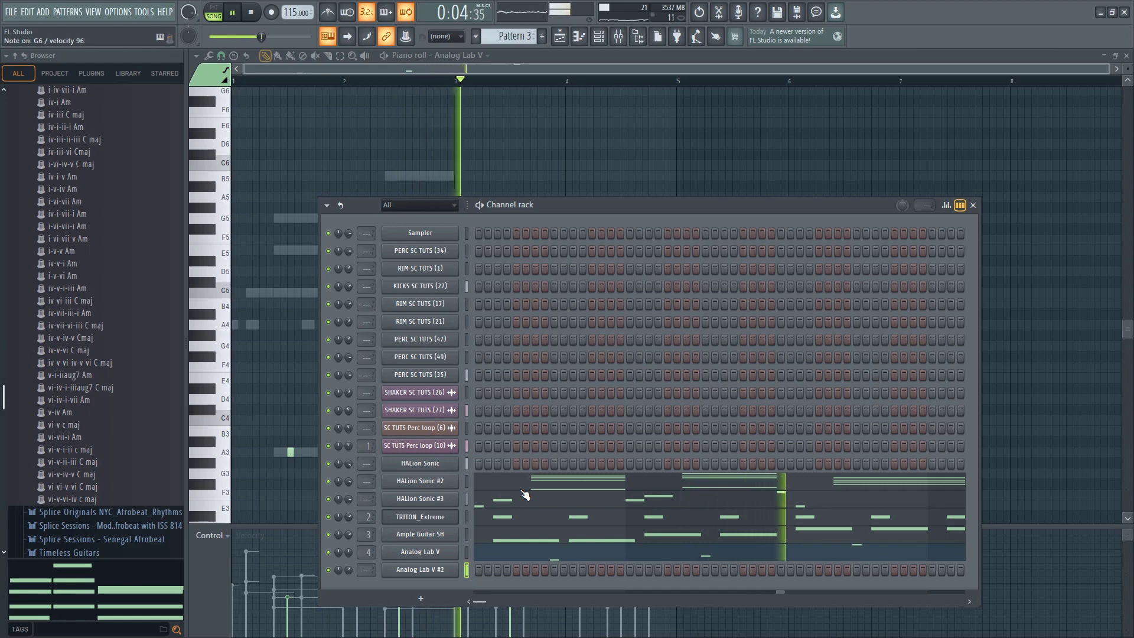
pyautogui.press('space')
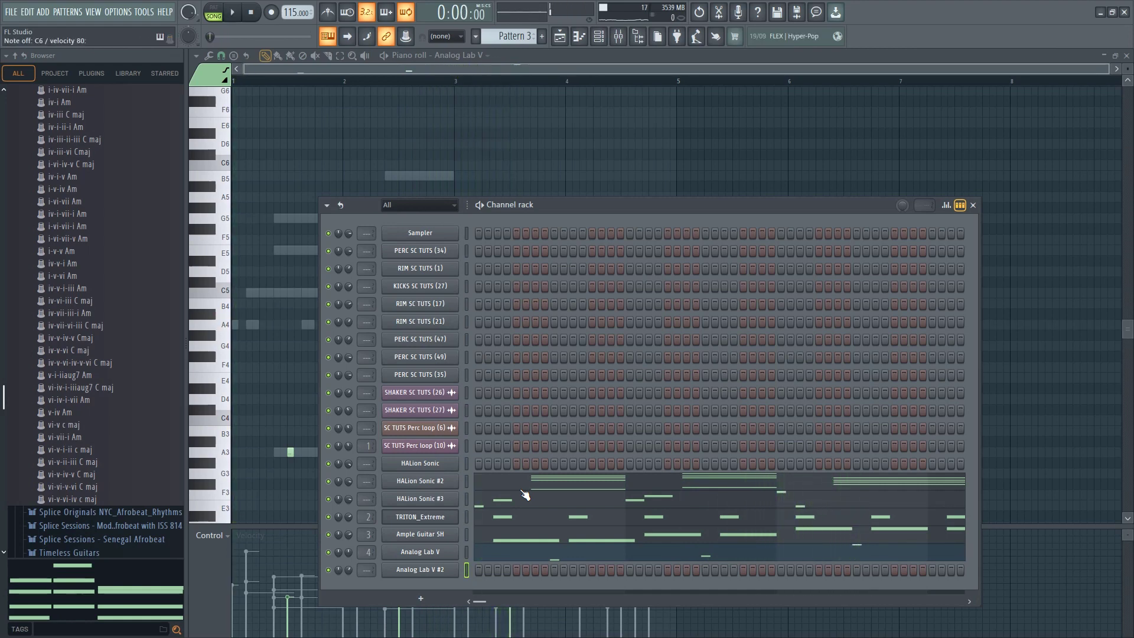
pyautogui.press('space')
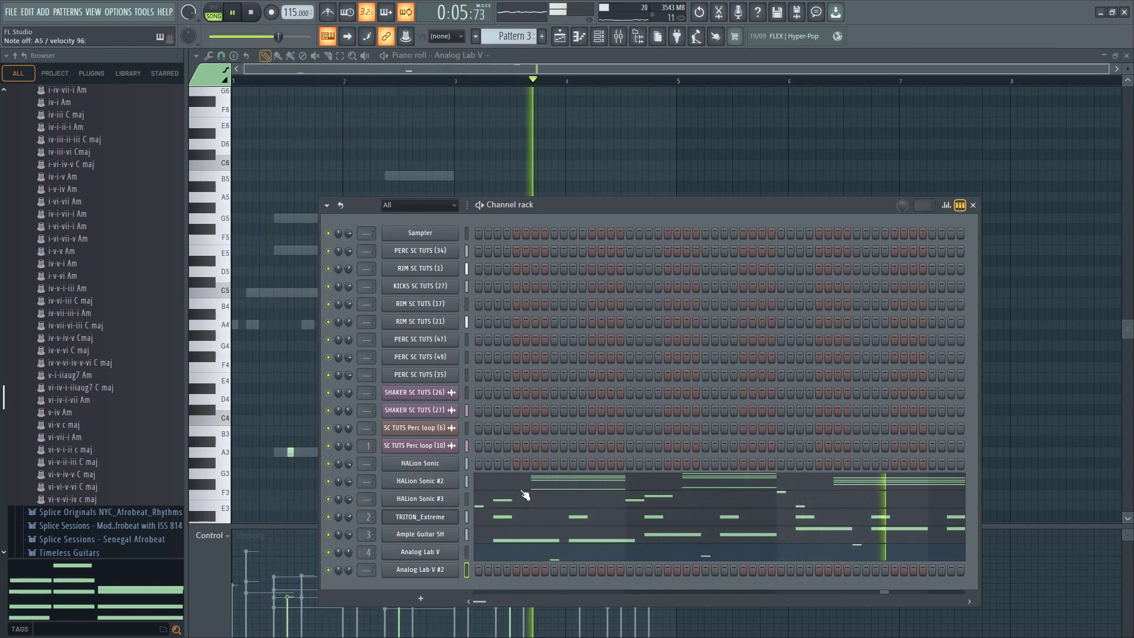
pyautogui.press('space')
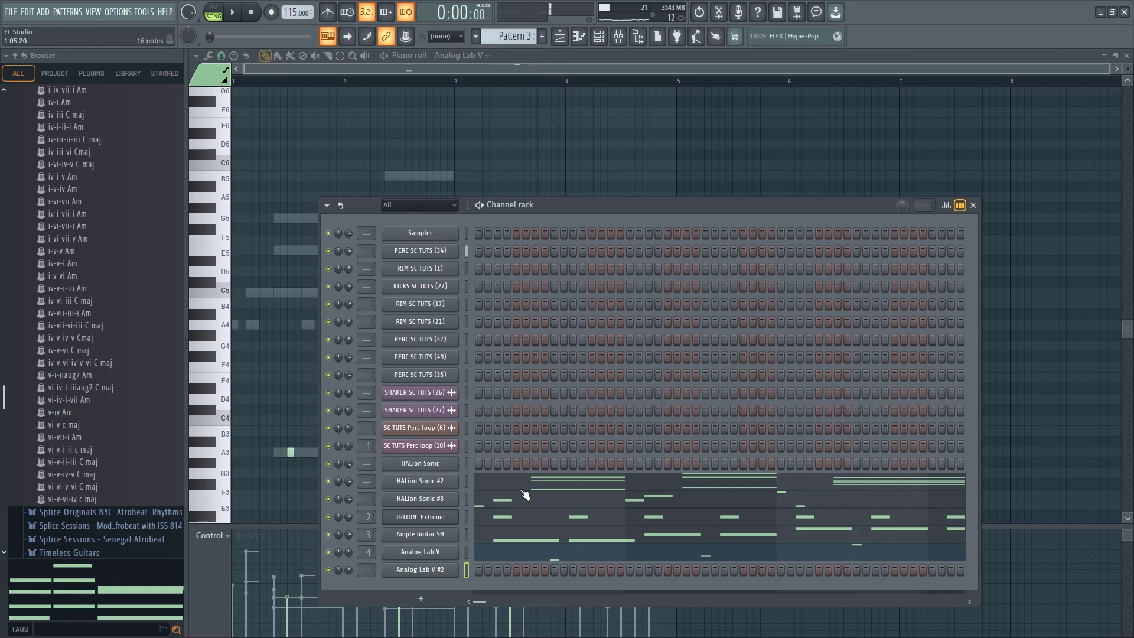
# Reopen the Analog Lab V #2 plugin and audition the Afx Twins, Airharm and Alhambra presets
pyautogui.click(441, 571)
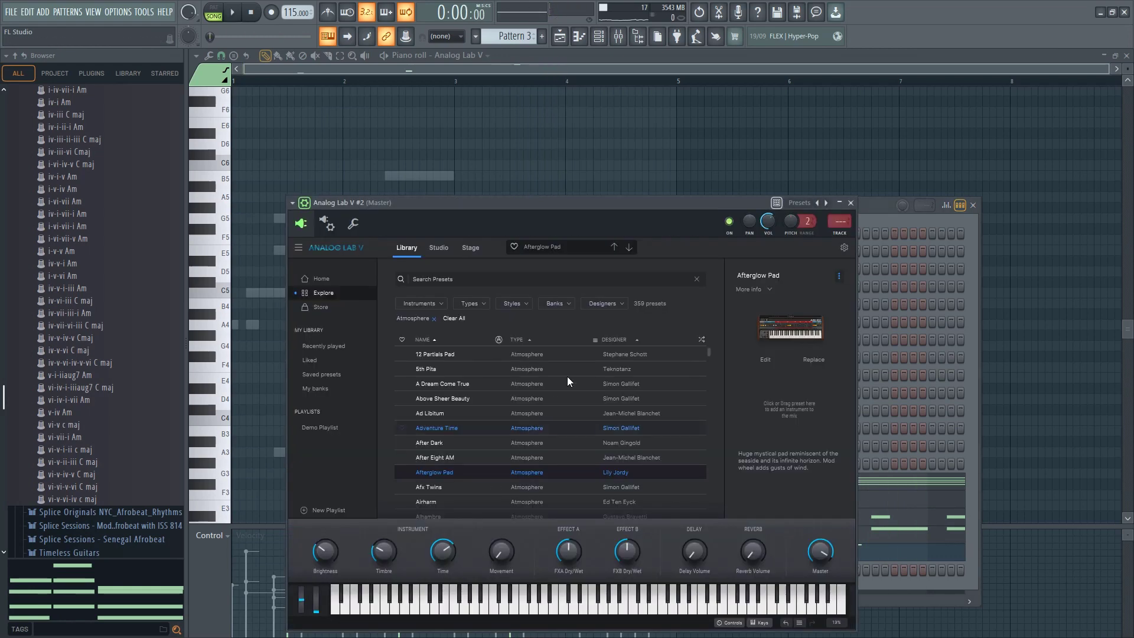
pyautogui.click(441, 486)
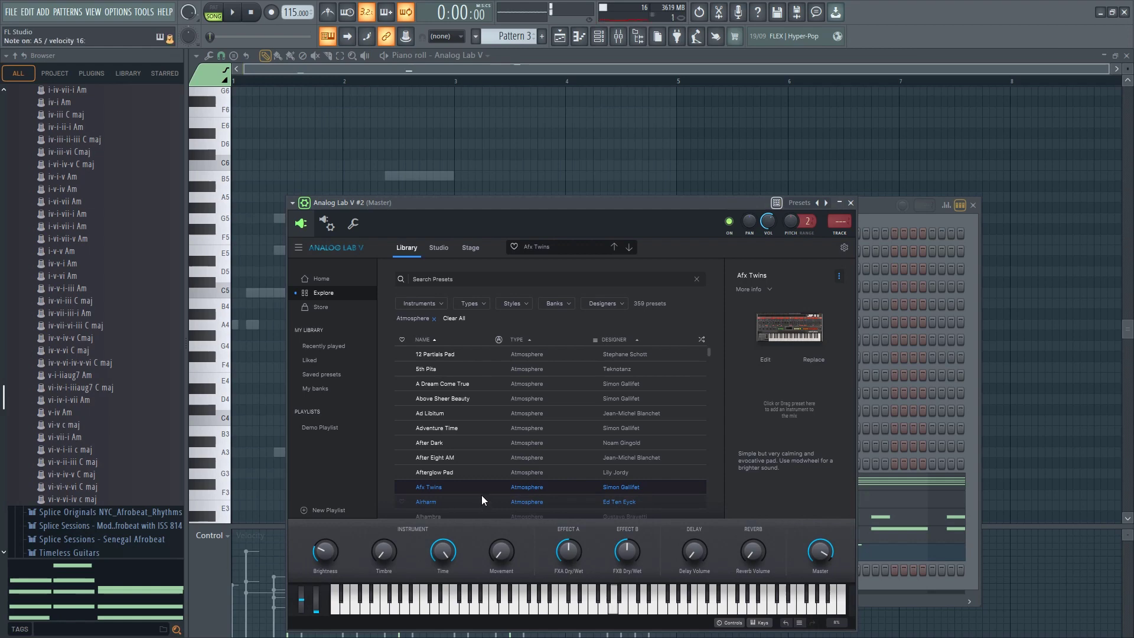
pyautogui.scroll(-1, 479, 487)
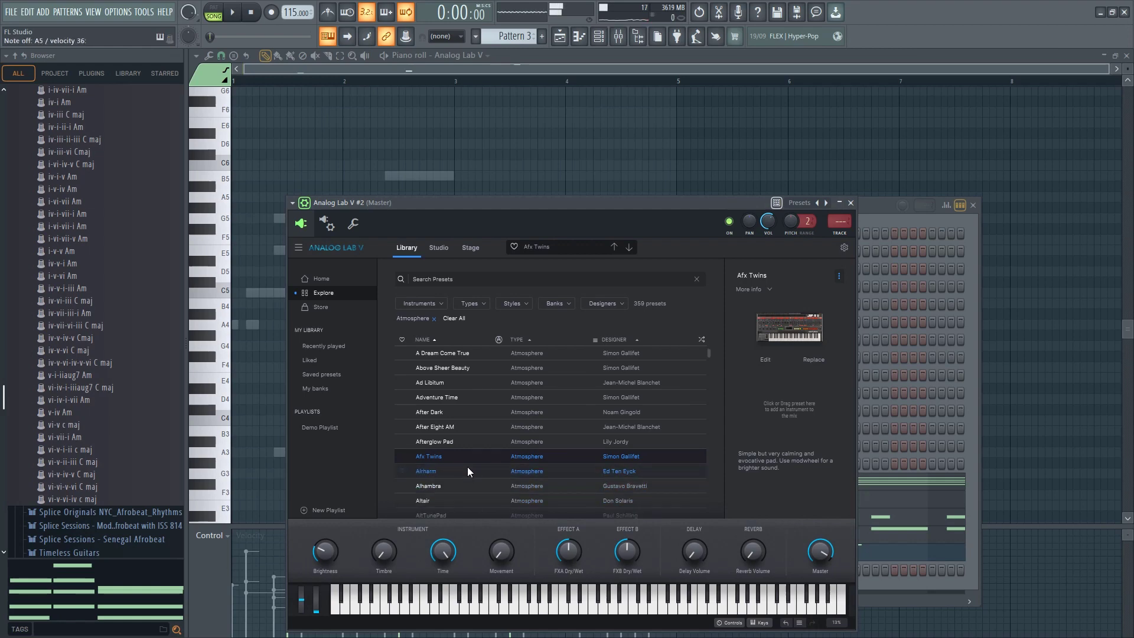
pyautogui.press('Down')
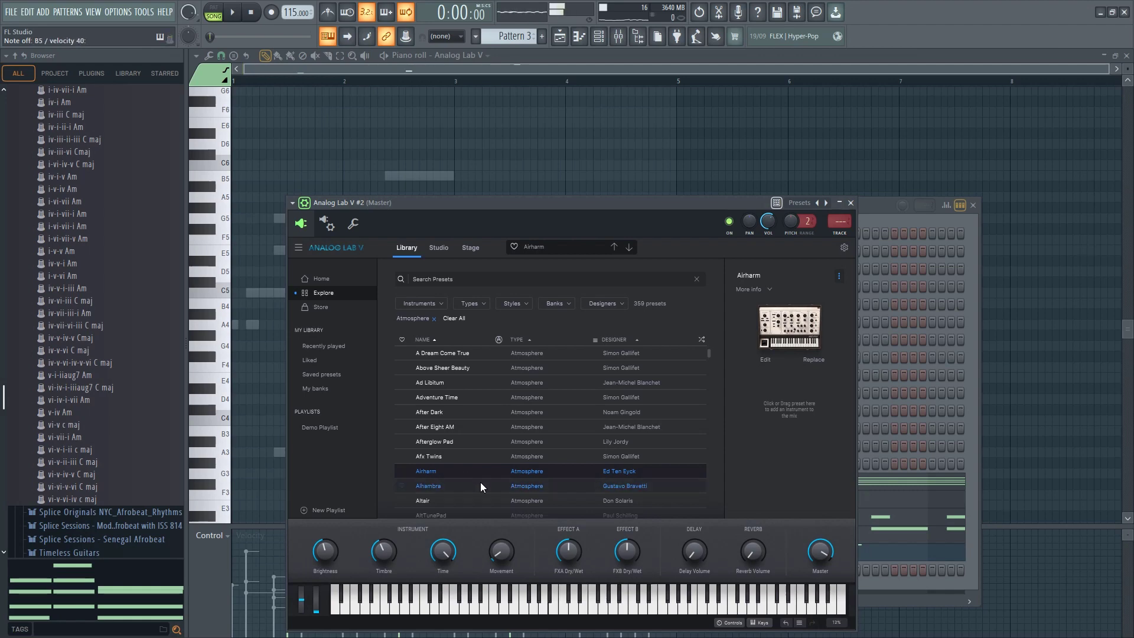
pyautogui.press('Down')
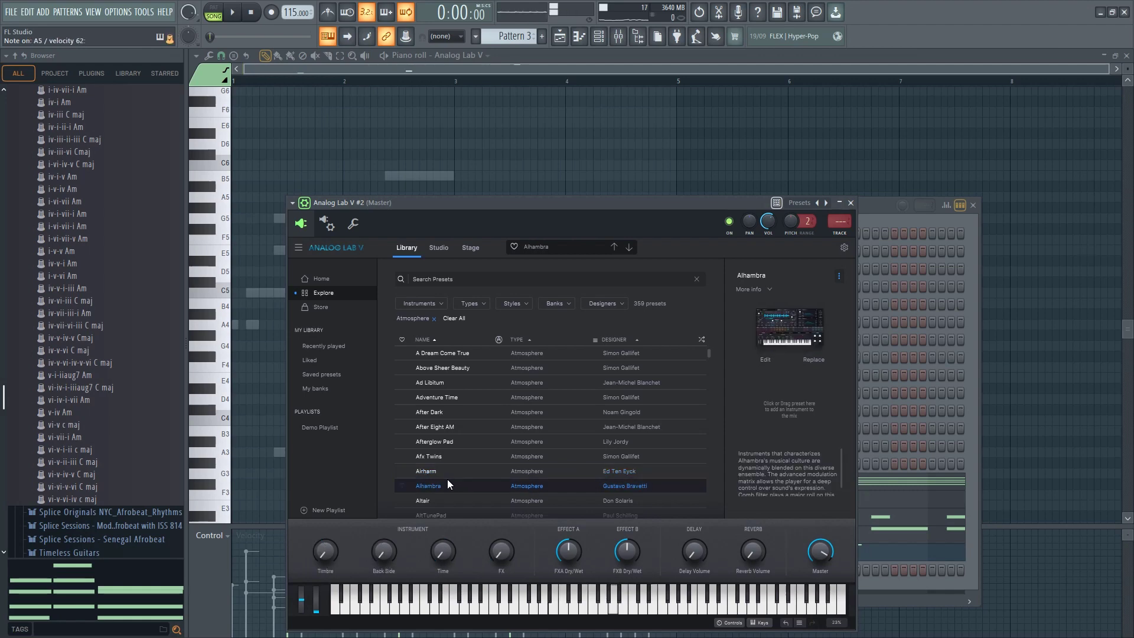
# Load the Amb Soft preset in Analog Lab V #2 while the beat plays
pyautogui.scroll(-1, 448, 479)
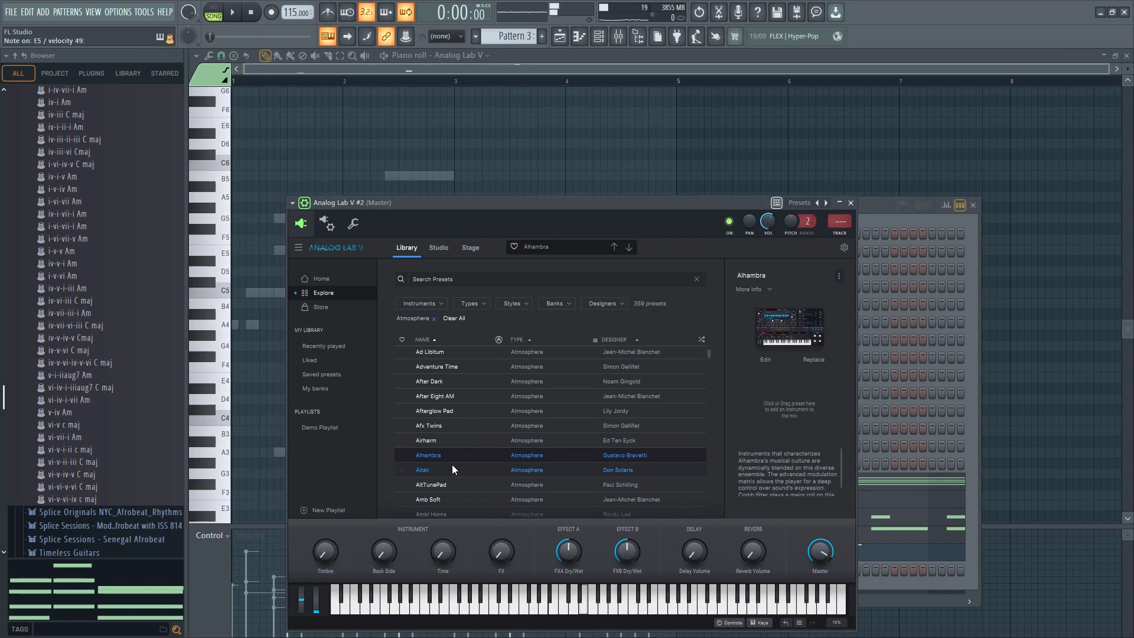
pyautogui.moveTo(650, 207); pyautogui.dragTo(655, 206)
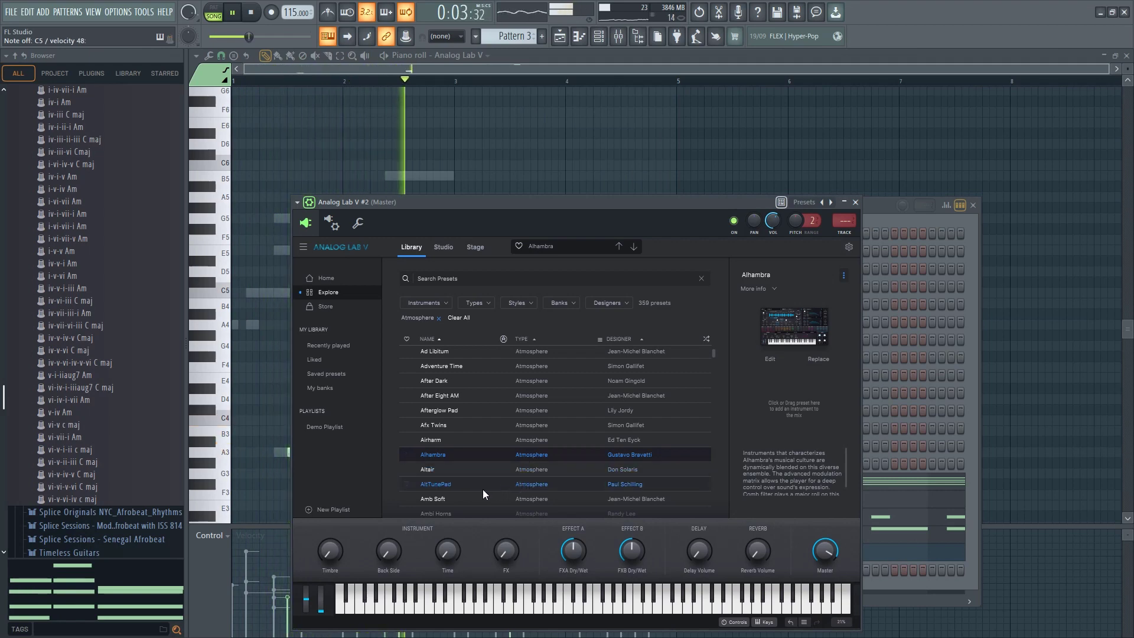
pyautogui.scroll(-2, 473, 484)
pyautogui.click(444, 437)
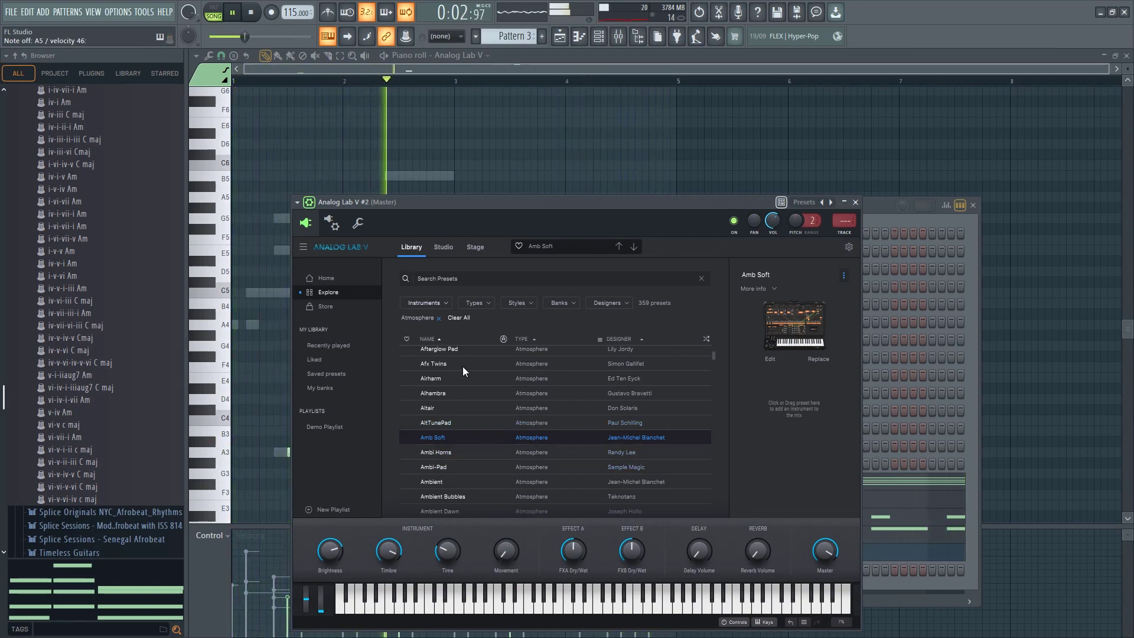
# Load the Ambi Horns preset in Analog Lab V #2 and close the plugin window
pyautogui.click(454, 456)
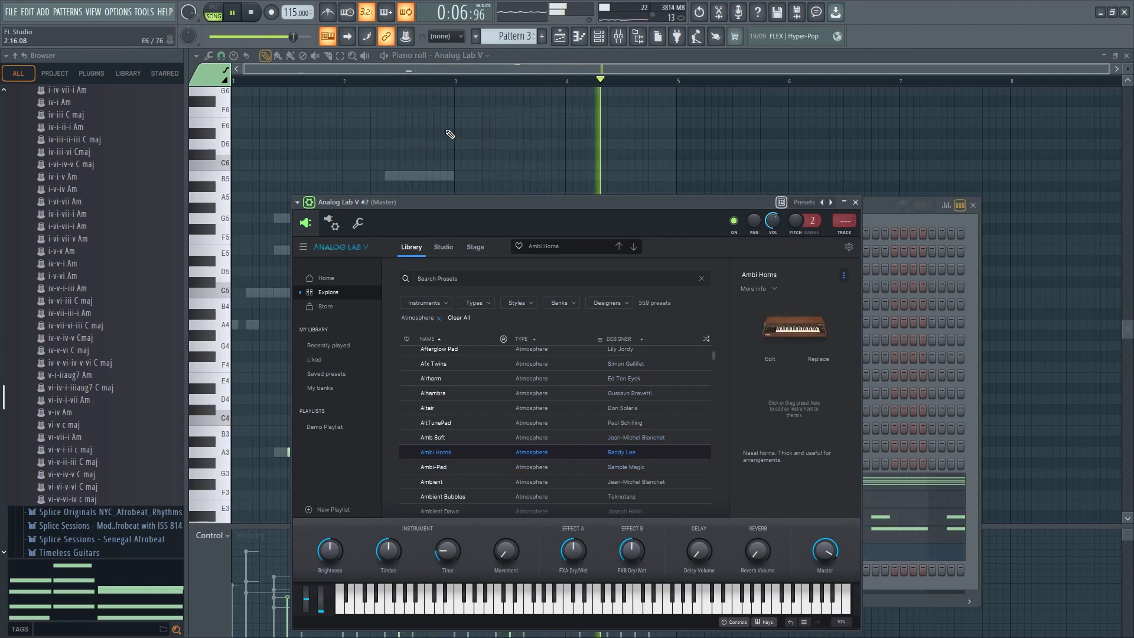
pyautogui.click(855, 202)
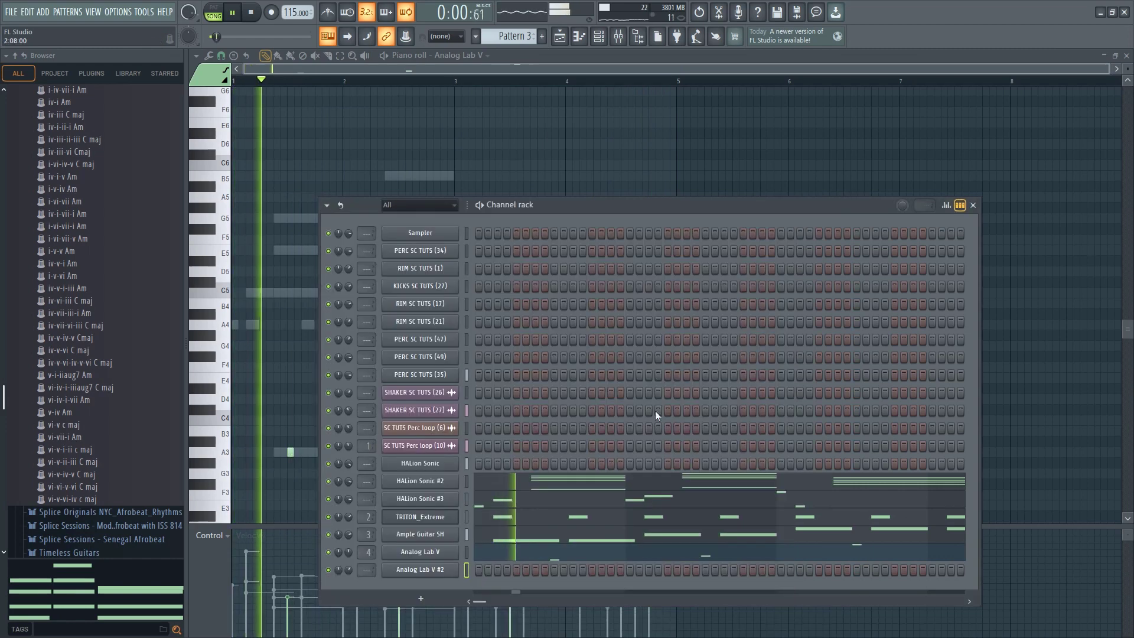
# Draw one short E5 note near the middle of each of bars 1 to 4 in the Analog Lab V #2 piano roll, then close it
pyautogui.rightClick(455, 569)
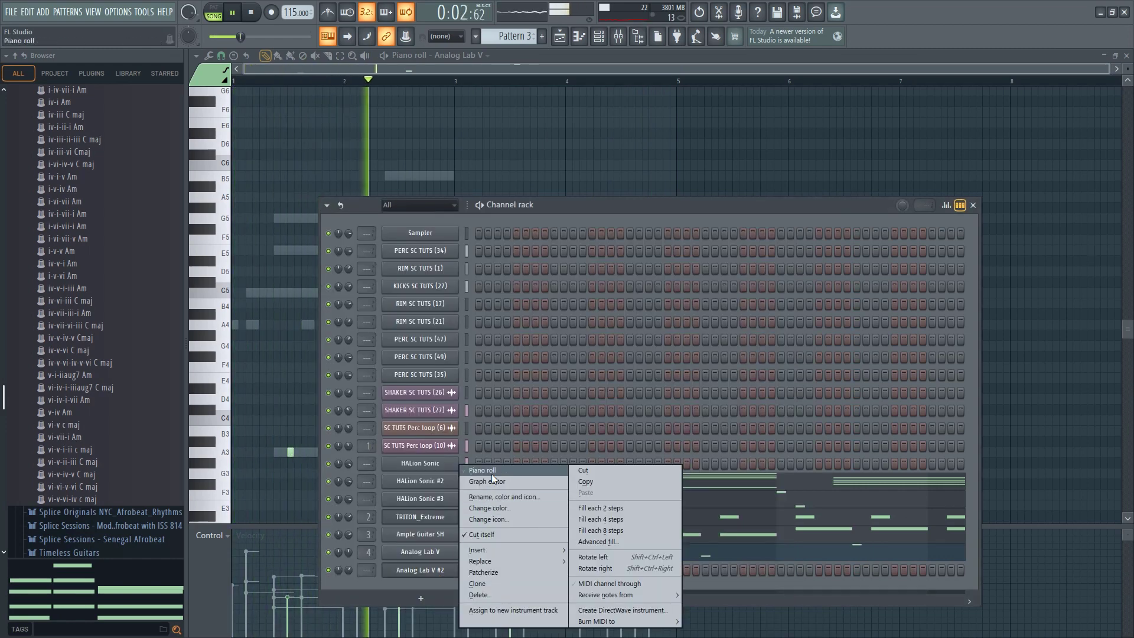
pyautogui.click(491, 471)
pyautogui.press('space')
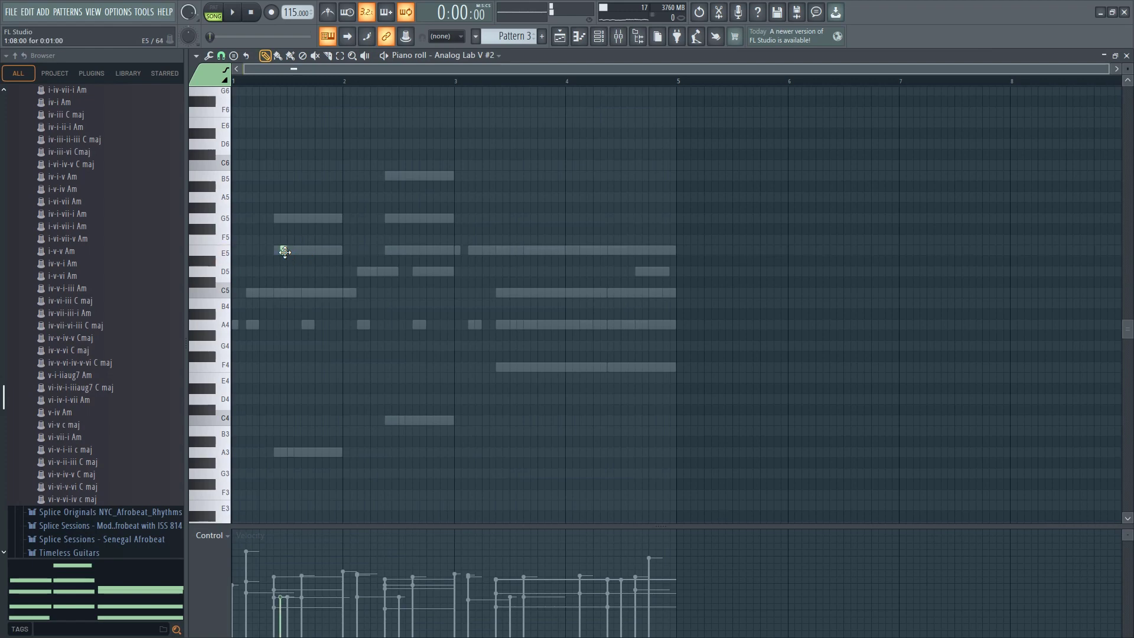
pyautogui.press('space')
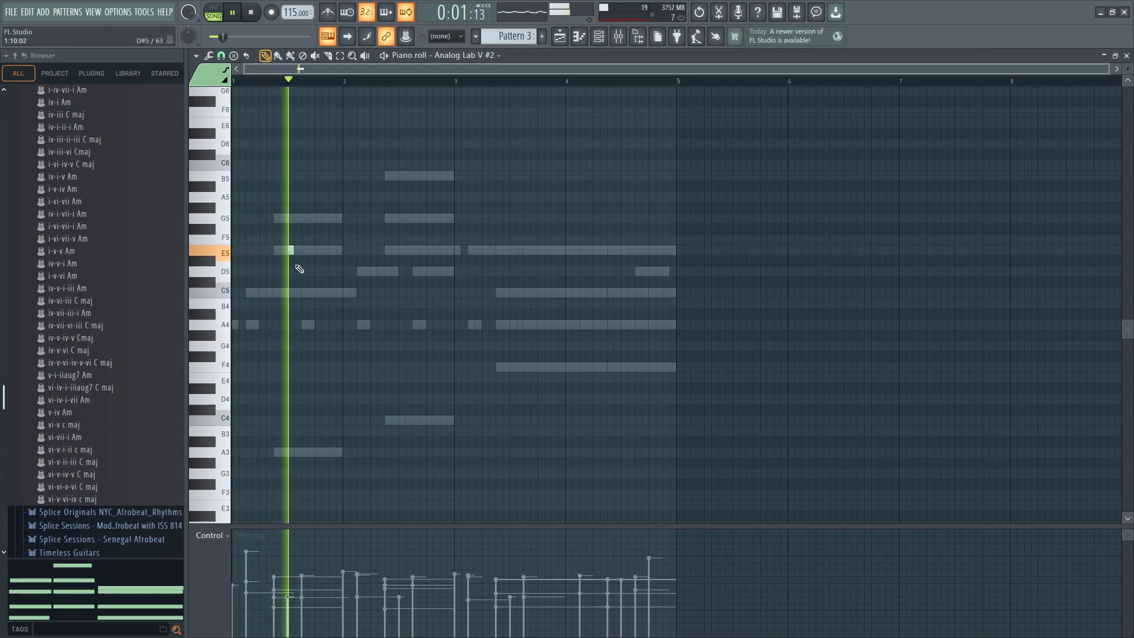
pyautogui.click(401, 249)
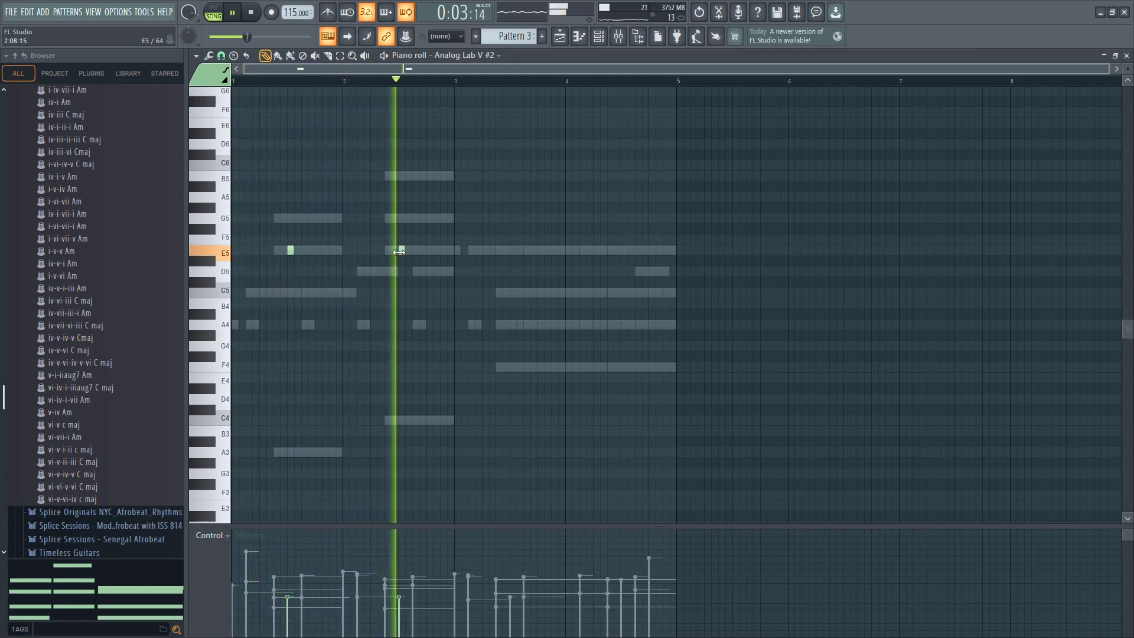
pyautogui.click(513, 249)
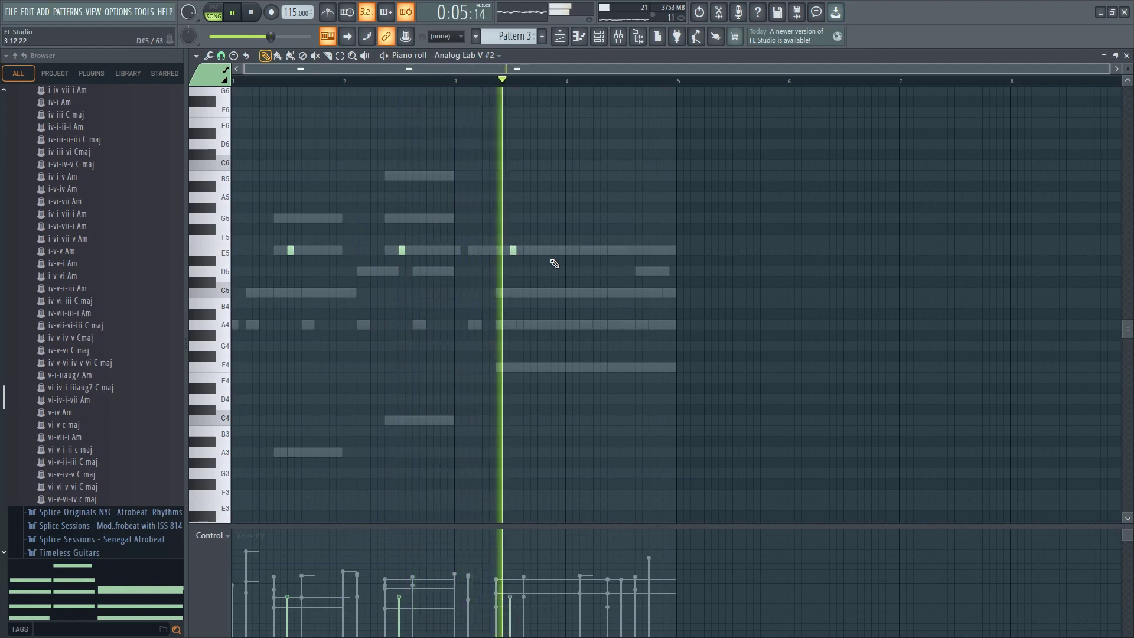
pyautogui.click(623, 249)
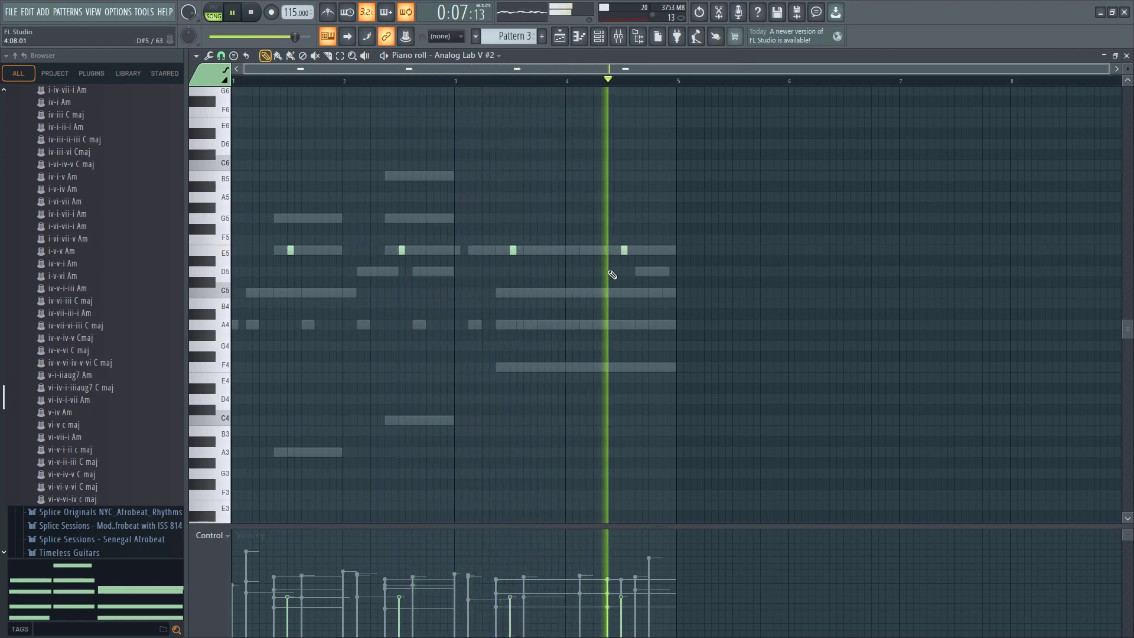
pyautogui.click(1126, 55)
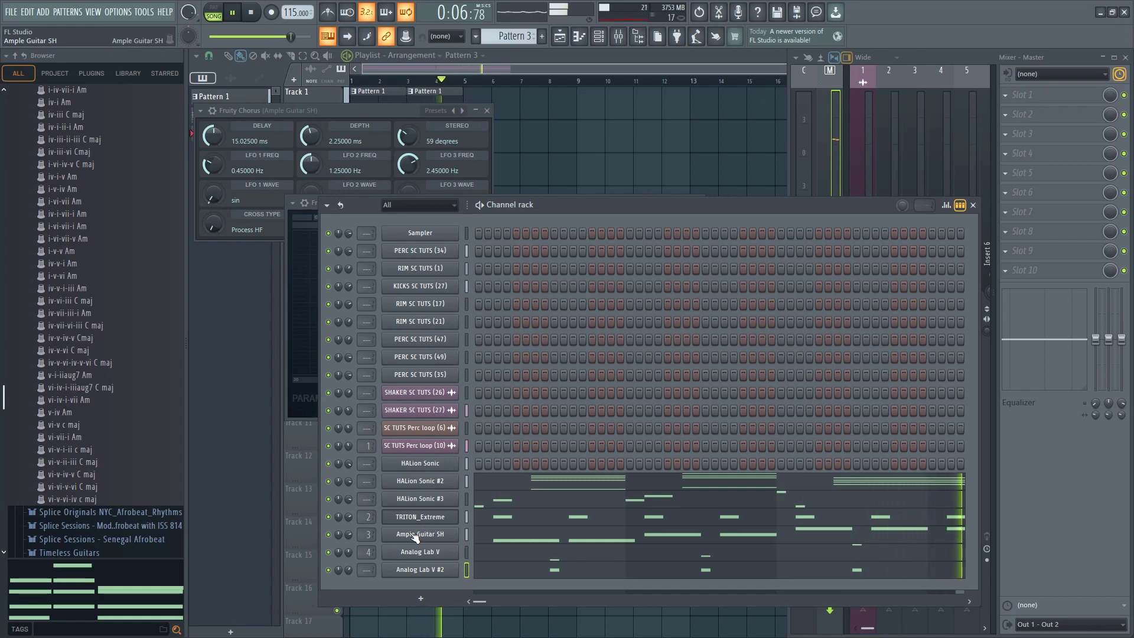
# Set the Analog Lab V channel volume to about 44%, then select the Analog Lab V #2 channel
pyautogui.click(466, 537)
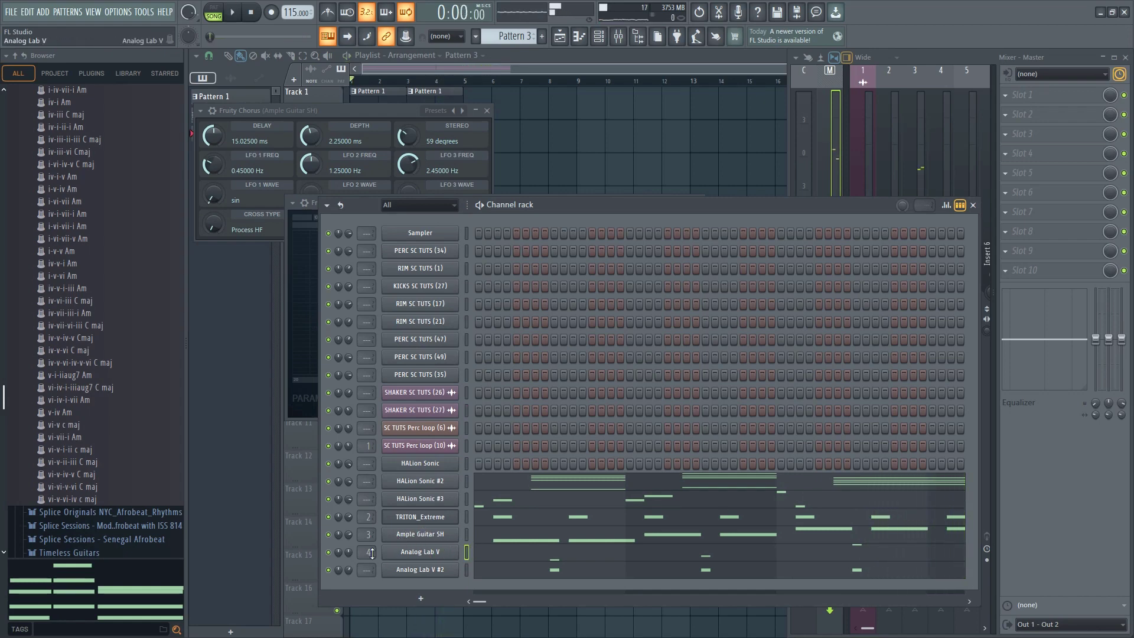
pyautogui.moveTo(348, 551); pyautogui.dragTo(348, 555)
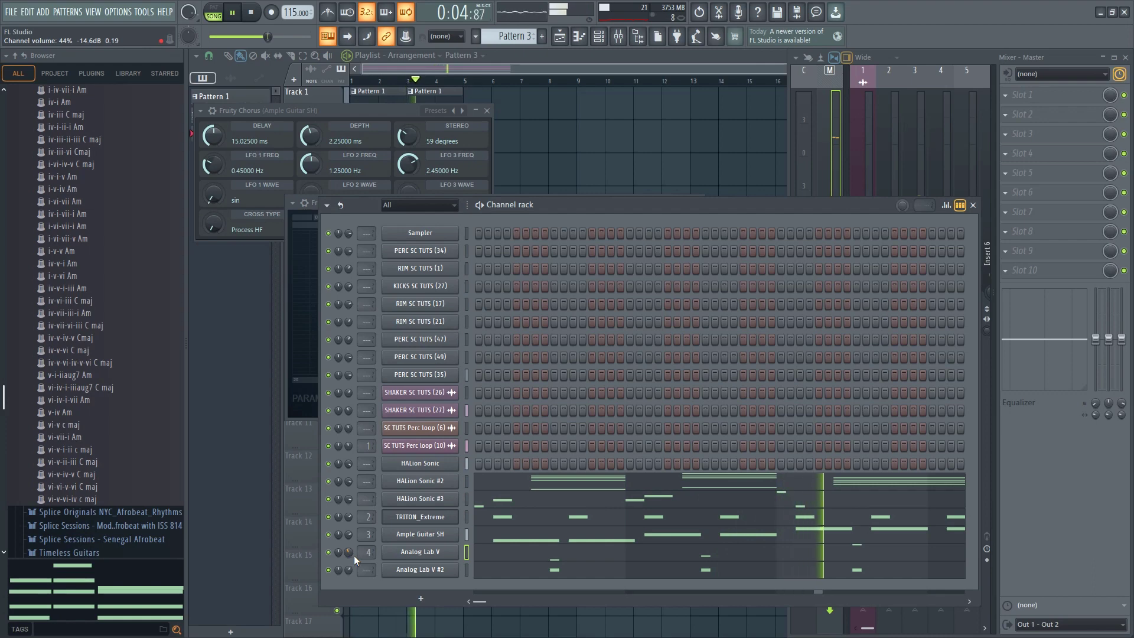
pyautogui.click(466, 571)
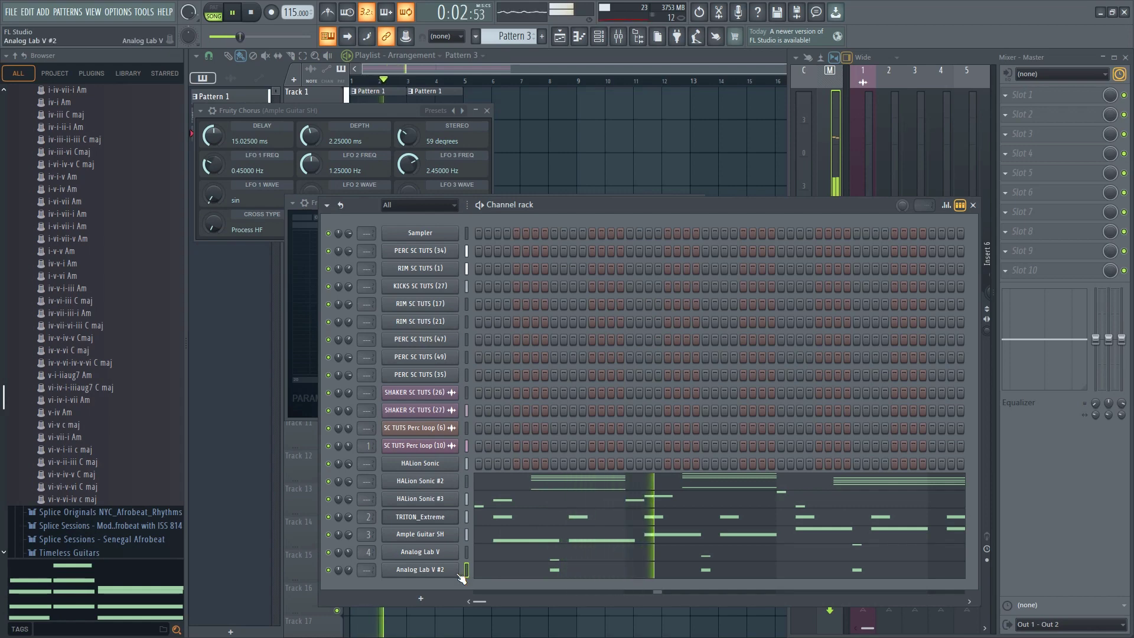
# Add another HALion Sonic instrument channel, search its programs for "whis" and load [GM 079] Whistle
pyautogui.click(420, 601)
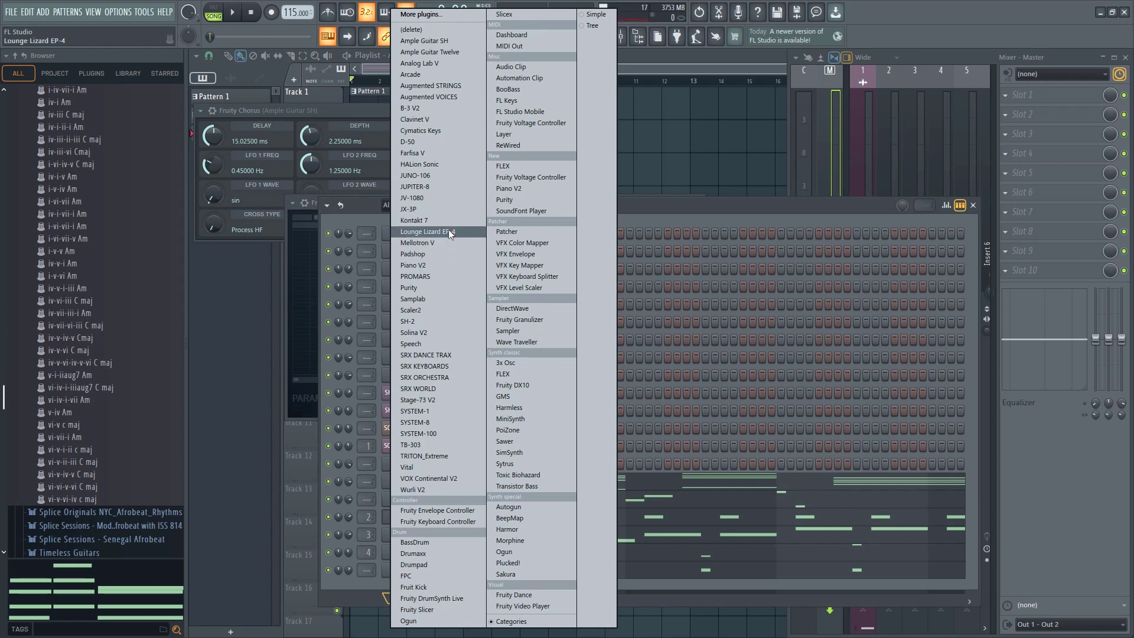
pyautogui.click(427, 168)
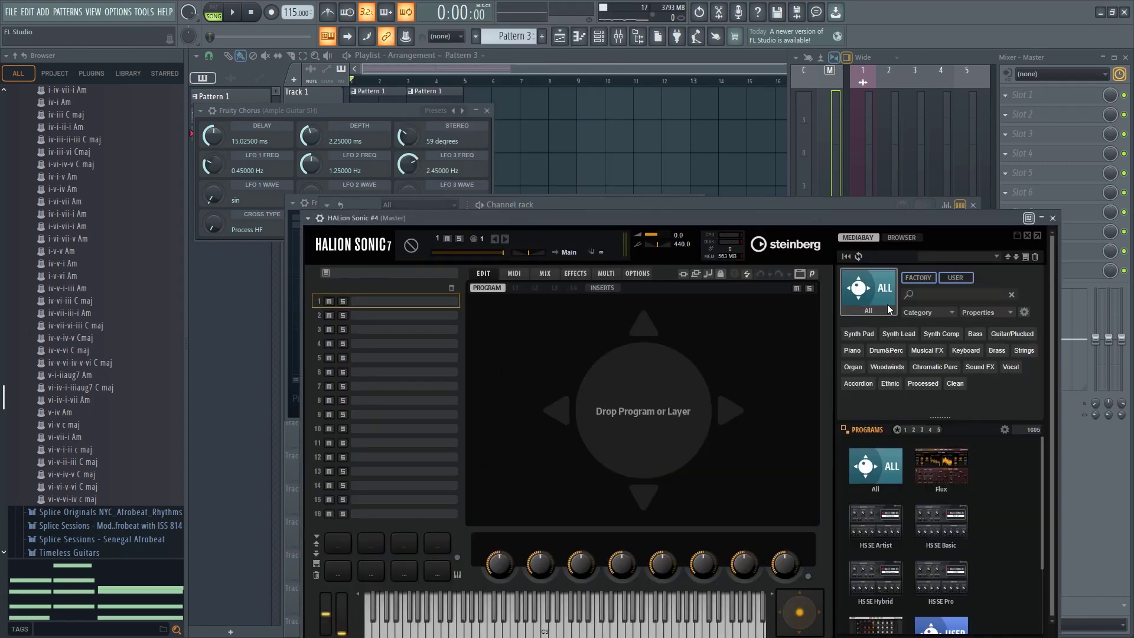
pyautogui.doubleClick(873, 477)
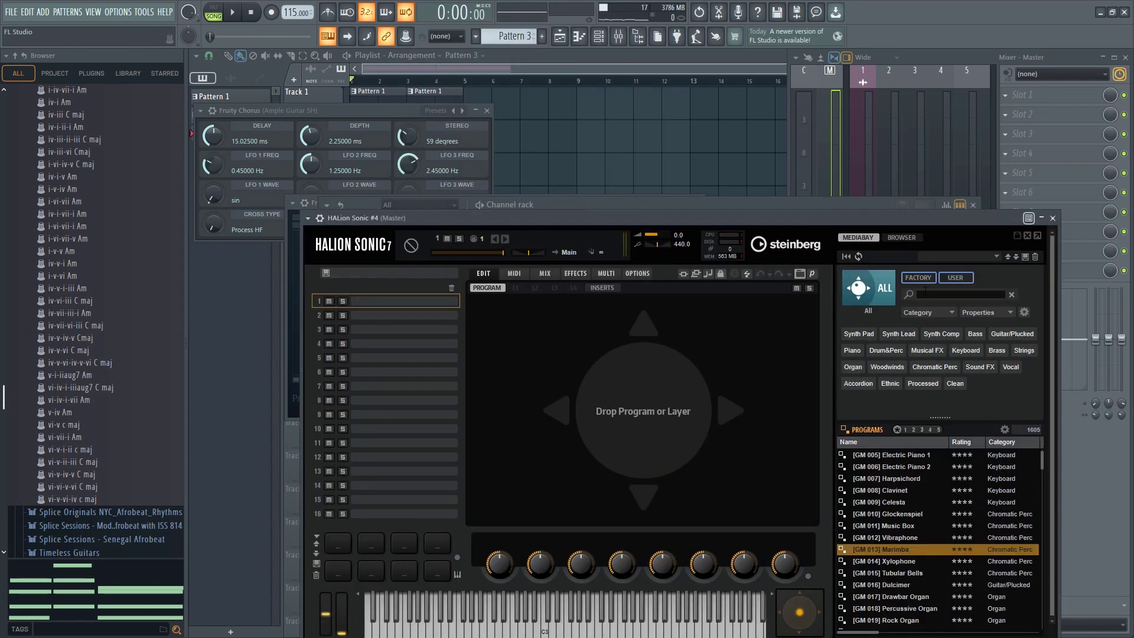
pyautogui.write('whis')
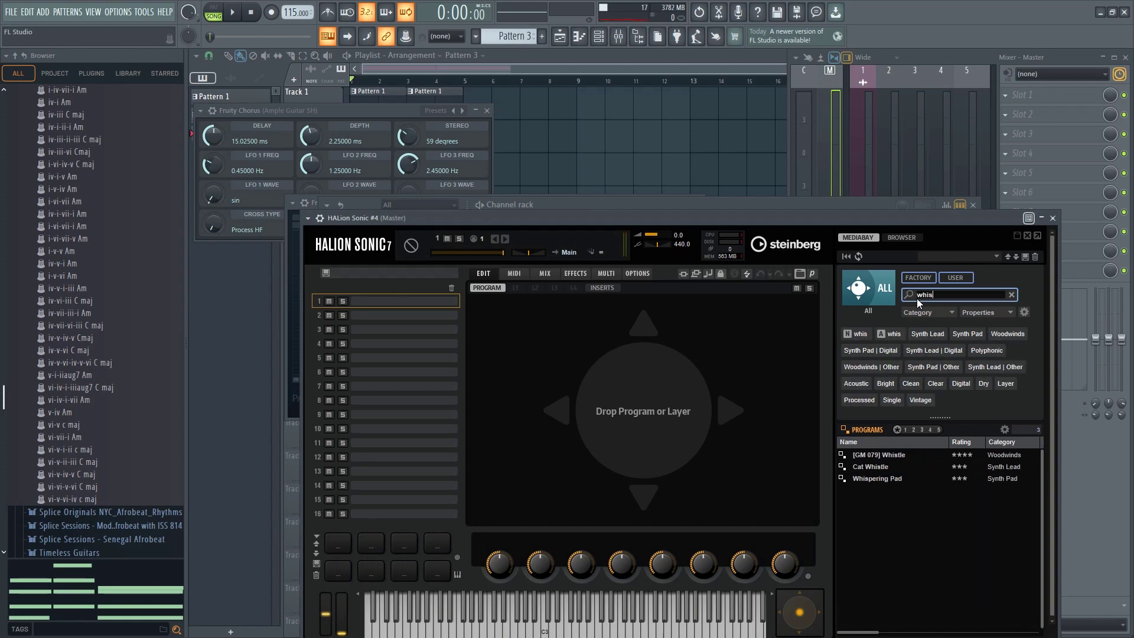
pyautogui.doubleClick(908, 455)
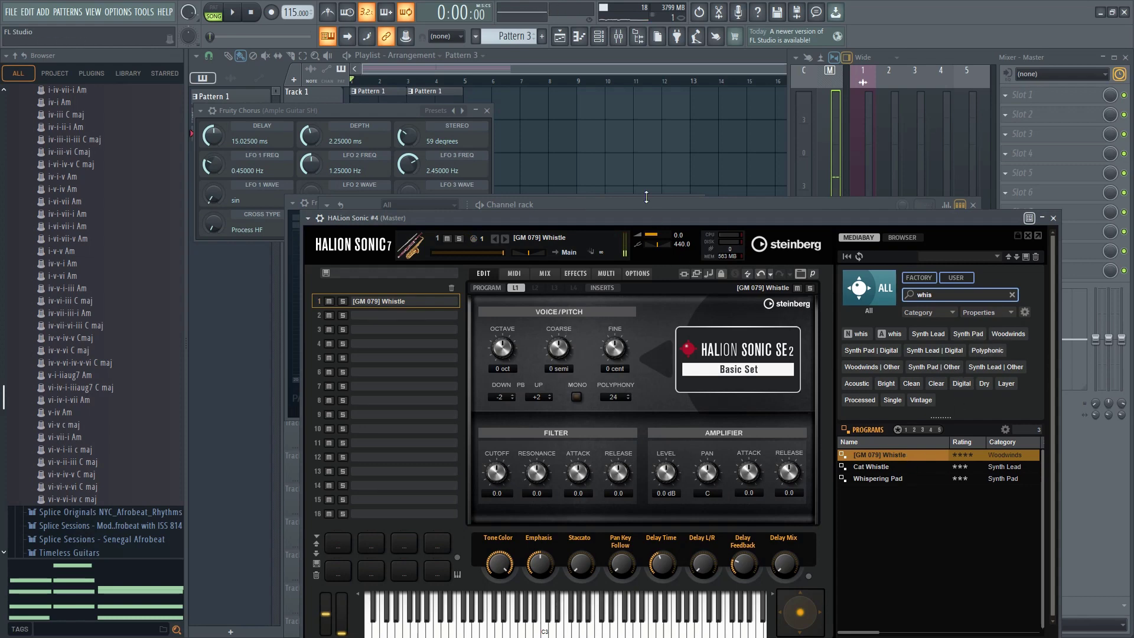
# Bring up the channel rack and try out Whistle notes while the beat plays
pyautogui.click(599, 40)
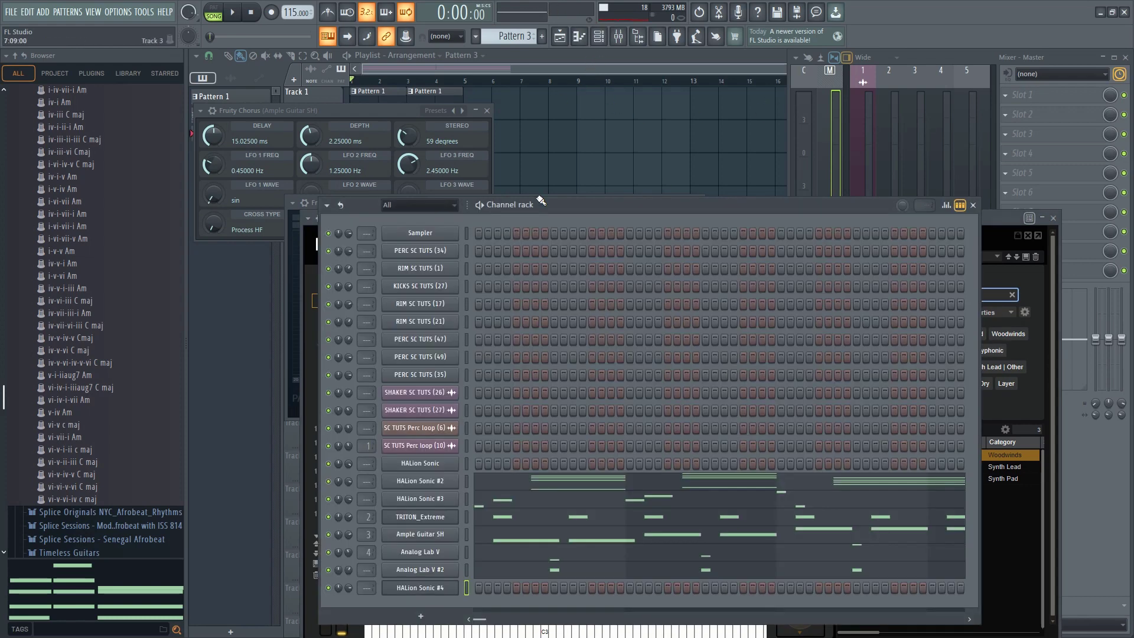
pyautogui.moveTo(555, 203); pyautogui.dragTo(553, 200)
pyautogui.press('space')
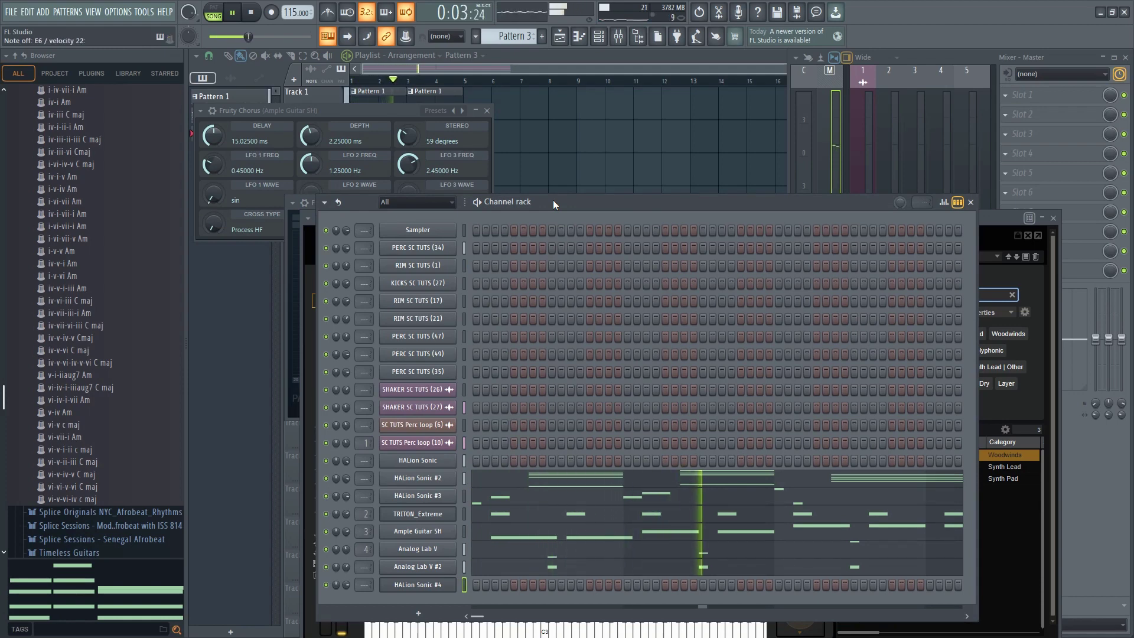
pyautogui.press('space')
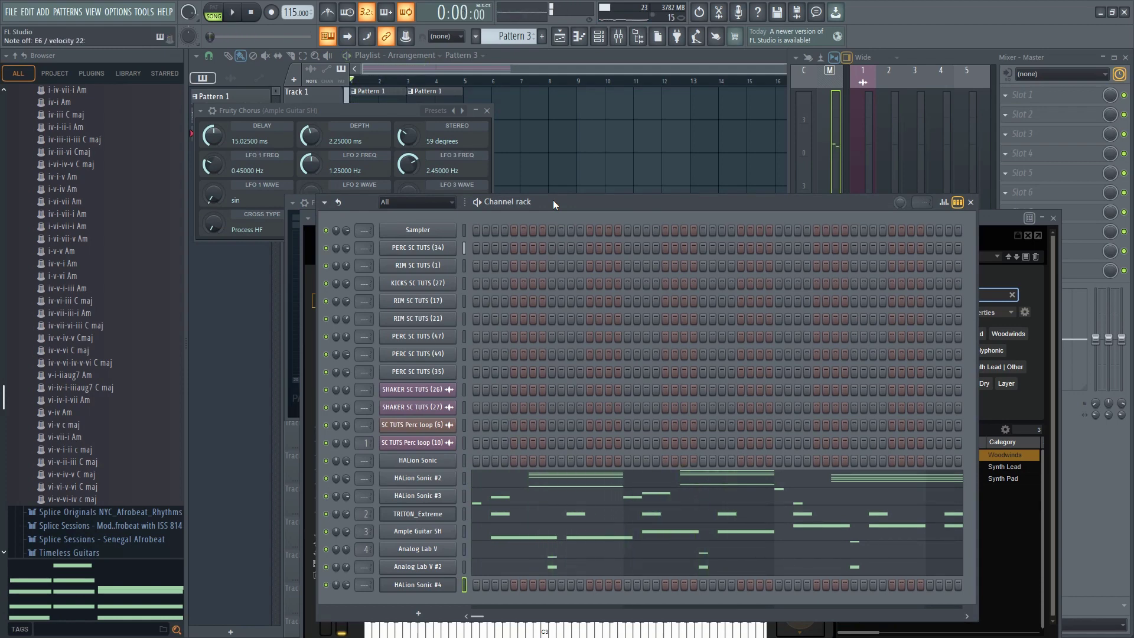
# Select the lowest notes A3, C4 and both F4s of the HALion Sonic #2 chords for copying
pyautogui.click(496, 481)
pyautogui.moveTo(387, 407); pyautogui.dragTo(412, 460)
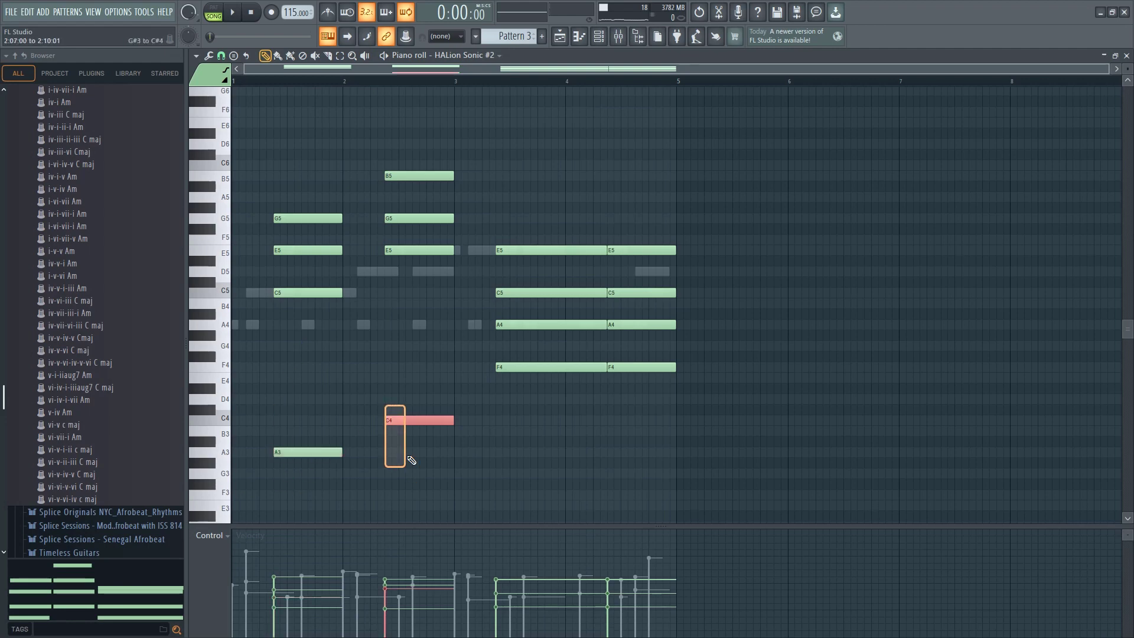
pyautogui.moveTo(354, 433); pyautogui.dragTo(221, 507)
pyautogui.moveTo(507, 346); pyautogui.dragTo(682, 402)
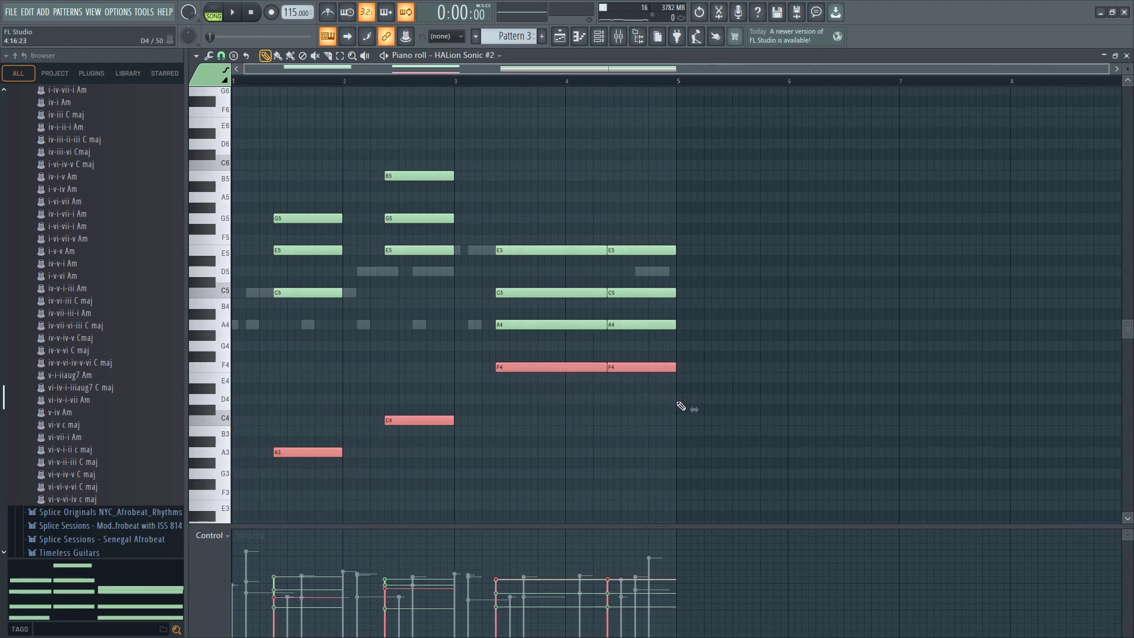
# Paste the copied bass notes into the HALion Sonic #4 piano roll and extend their starts back to the bar lines
pyautogui.click(598, 38)
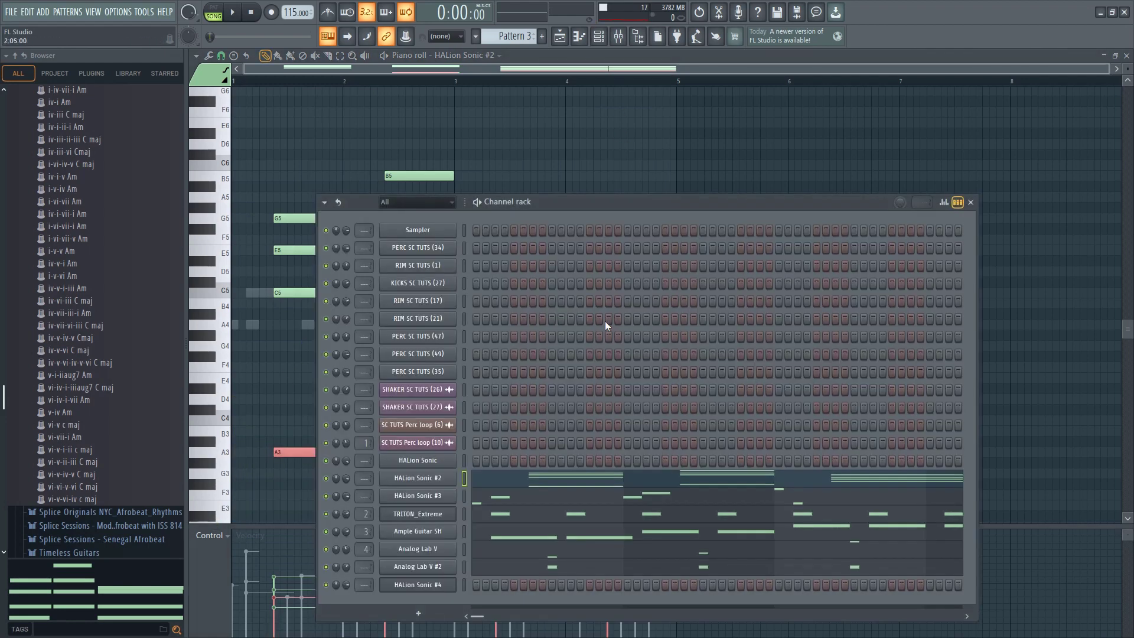
pyautogui.rightClick(429, 575)
pyautogui.click(476, 471)
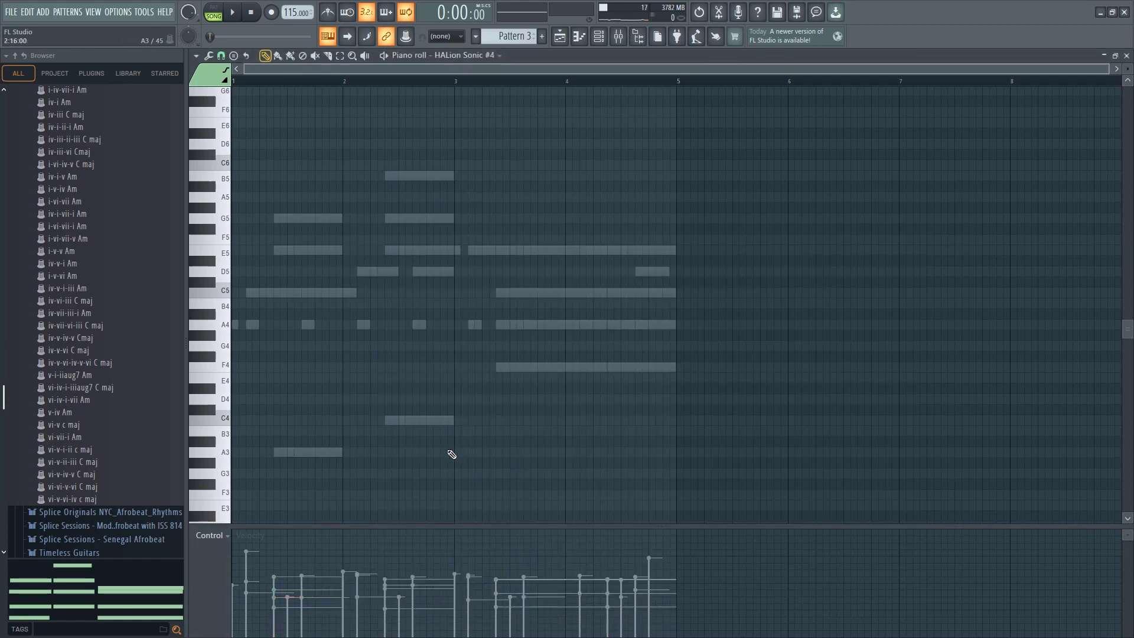
pyautogui.moveTo(278, 454); pyautogui.dragTo(137, 454)
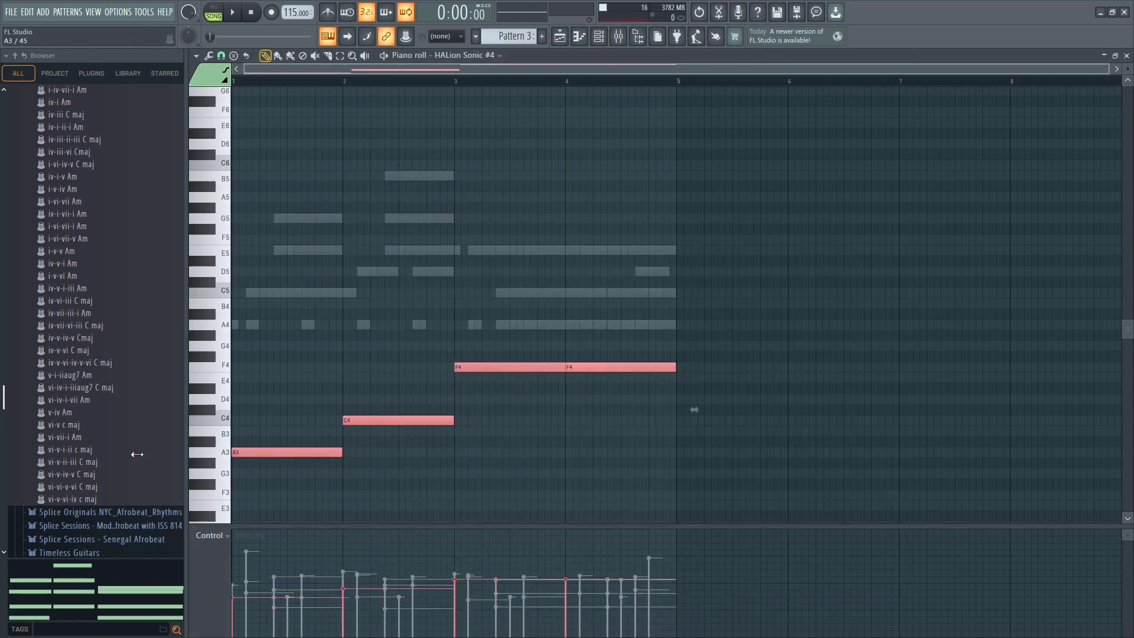
pyautogui.keyDown('ctrl'); pyautogui.click(412, 442); pyautogui.keyUp('ctrl')
pyautogui.keyDown('ctrl'); pyautogui.click(580, 365); pyautogui.keyUp('ctrl')
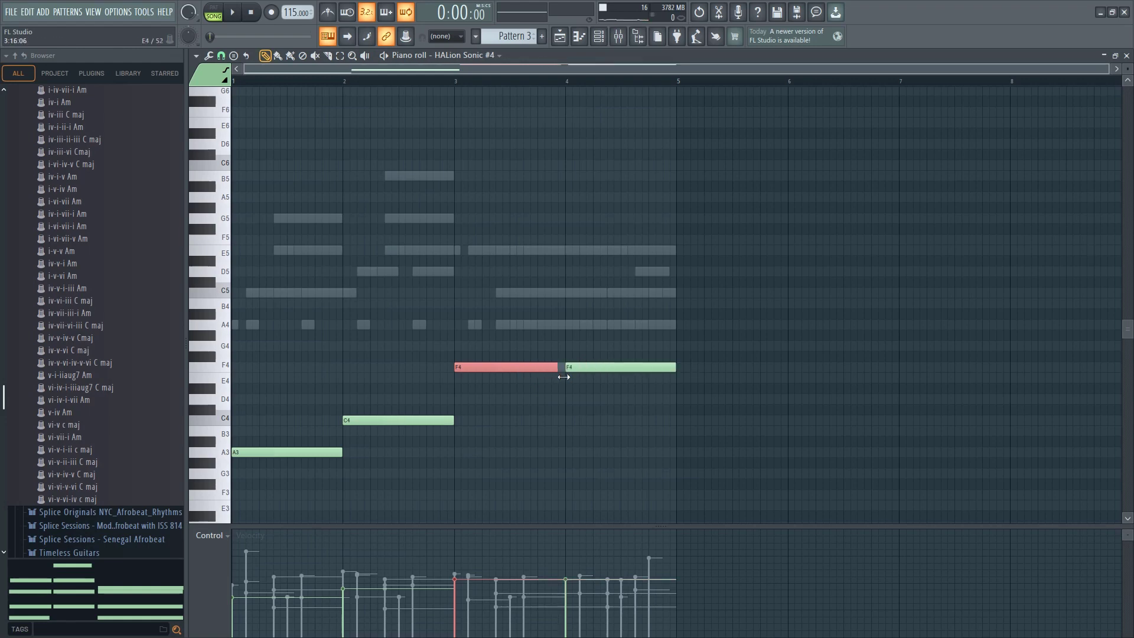
# Transpose all HALion Sonic #4 notes up two octaves and play the beat
pyautogui.press('space')
pyautogui.press('space')
pyautogui.keyDown('ctrl'); pyautogui.click(510, 424); pyautogui.keyUp('ctrl')
pyautogui.hotkey('ctrl', 'Up')
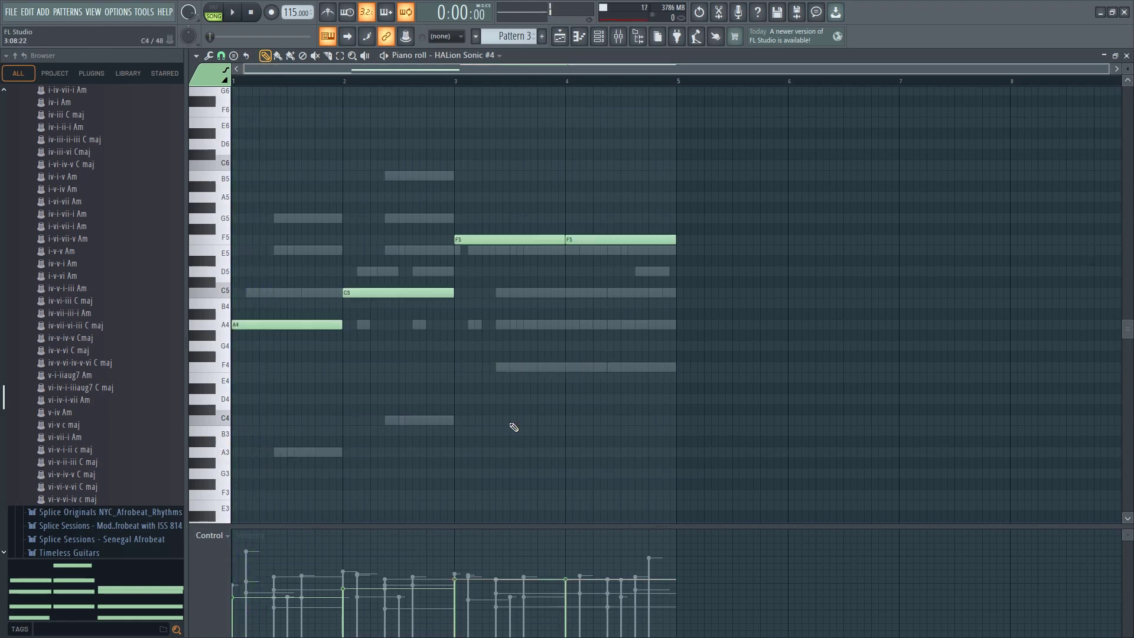
pyautogui.hotkey('ctrl', 'Up')
pyautogui.press('space')
pyautogui.scroll(3, 501, 420)
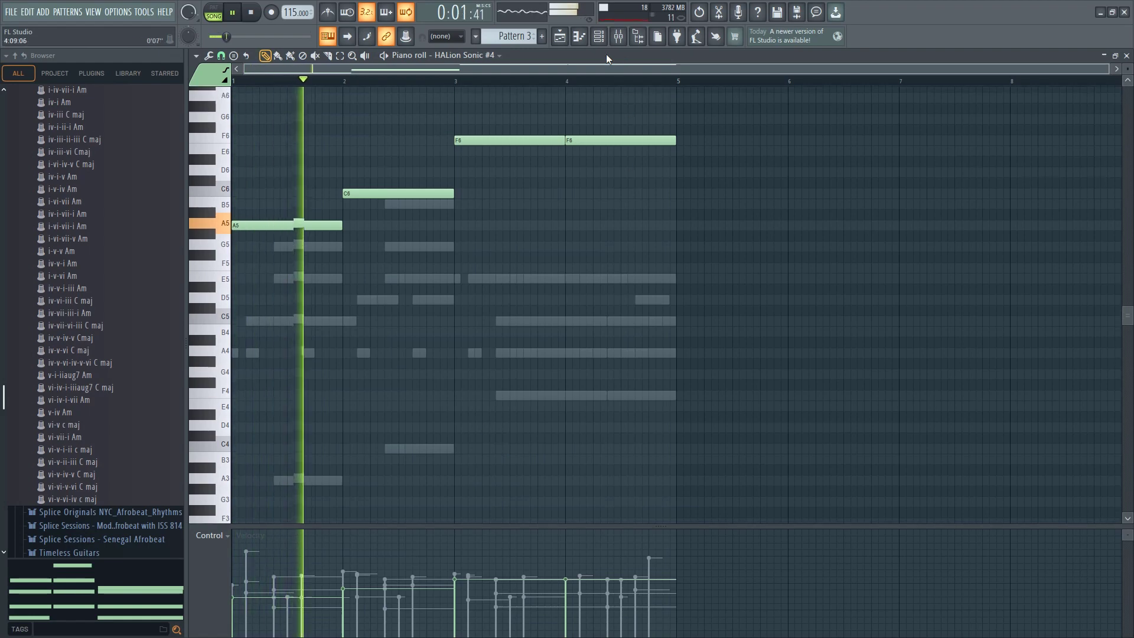
# Move the two F6 notes in bars 3 and 4 of HALion Sonic #4 down to A5 and play the part
pyautogui.click(608, 38)
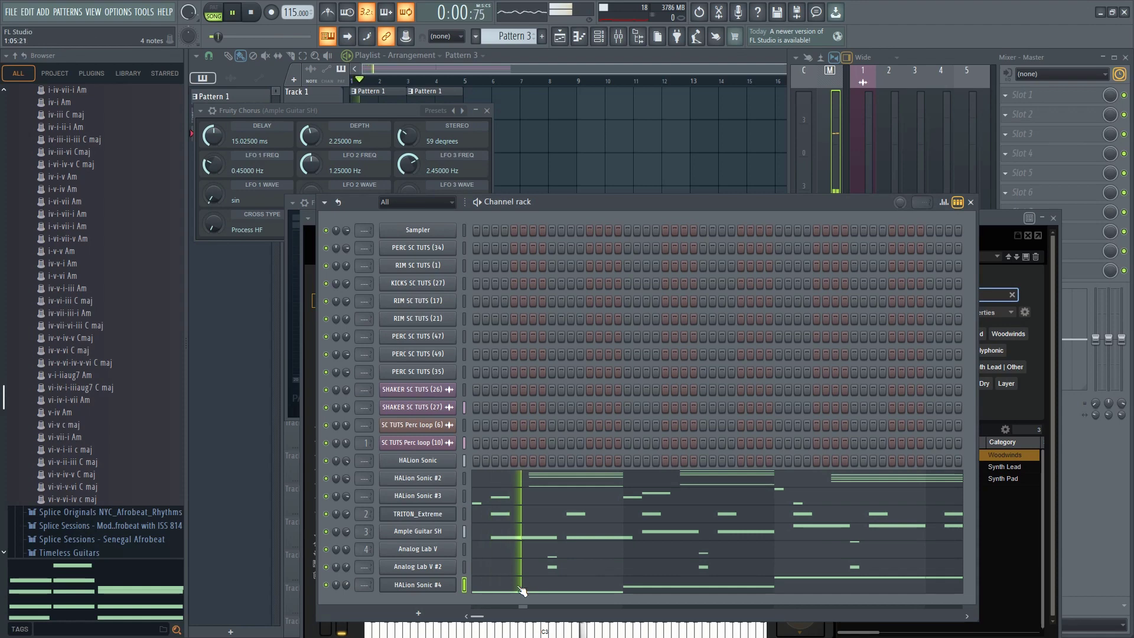
pyautogui.click(521, 591)
pyautogui.press('space')
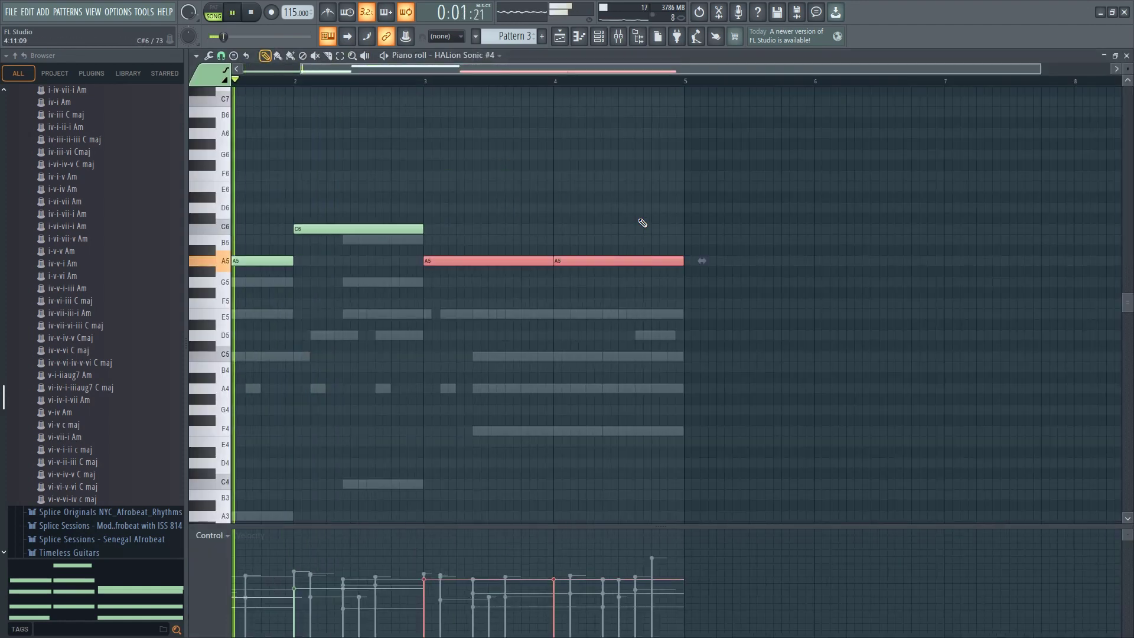
pyautogui.scroll(-1, 594, 316)
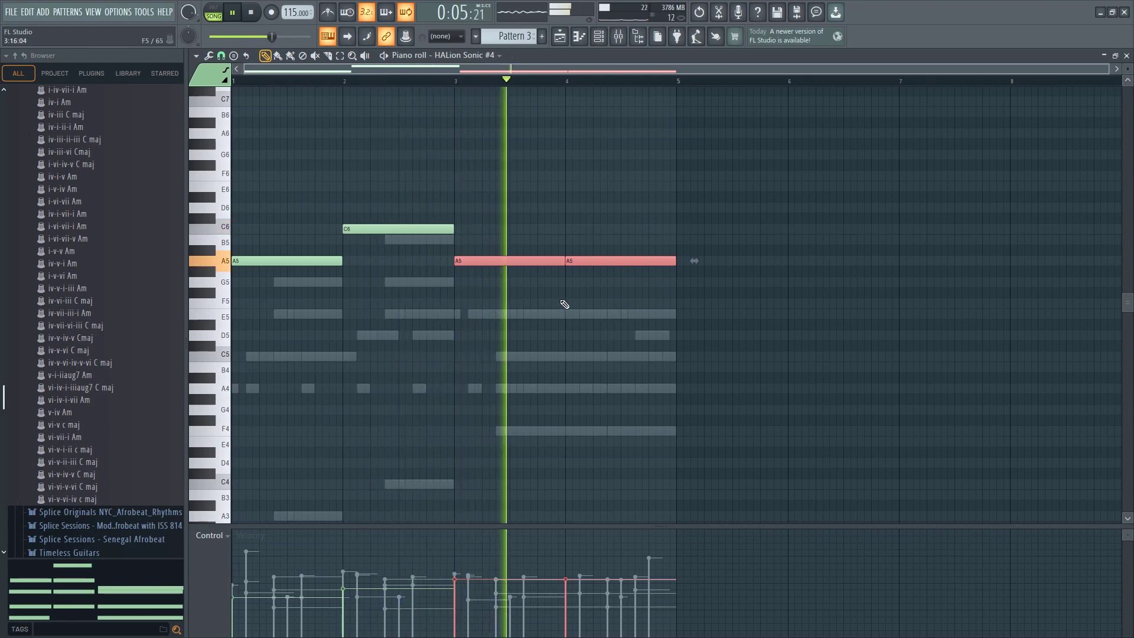
# Set the HALion Sonic #4 channel volume to about 46%
pyautogui.click(598, 36)
pyautogui.moveTo(346, 586); pyautogui.dragTo(346, 589)
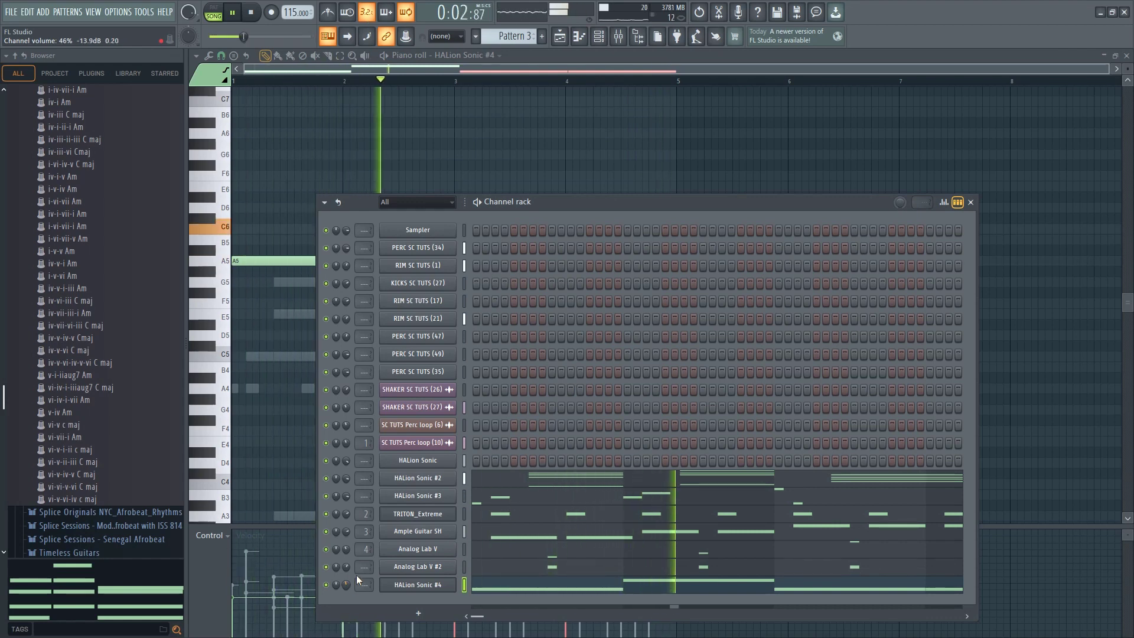
# Transpose the HALion Sonic #4 notes up one octave to A6 and C7, then play the beat with the channel rack open
pyautogui.click(502, 592)
pyautogui.click(505, 595)
pyautogui.press('space')
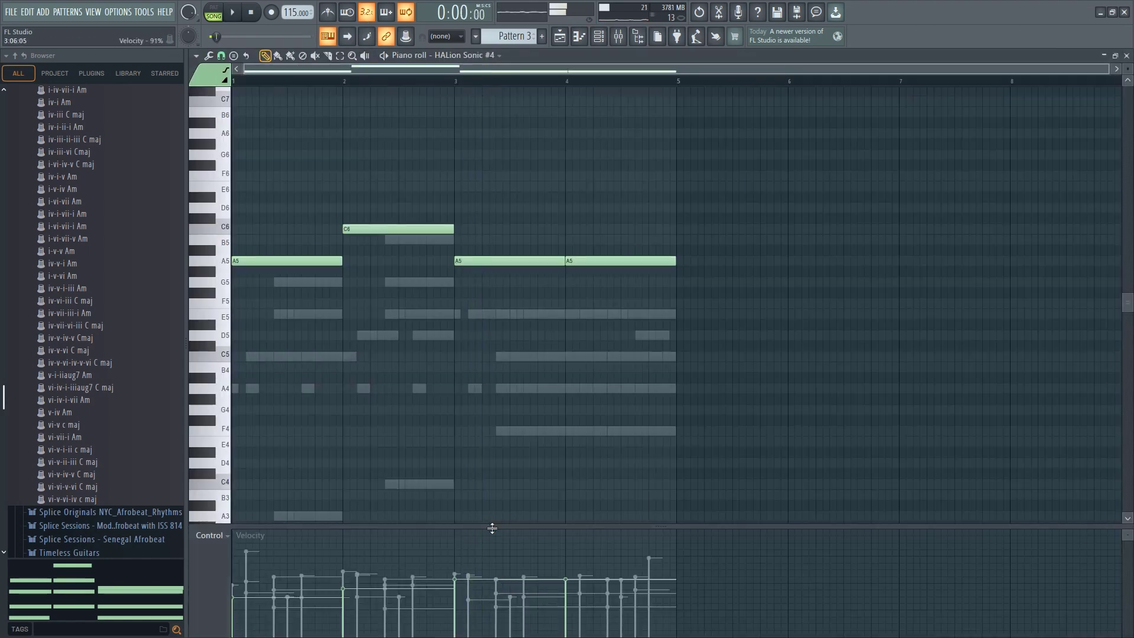
pyautogui.hotkey('ctrl', 'Up')
pyautogui.press('space')
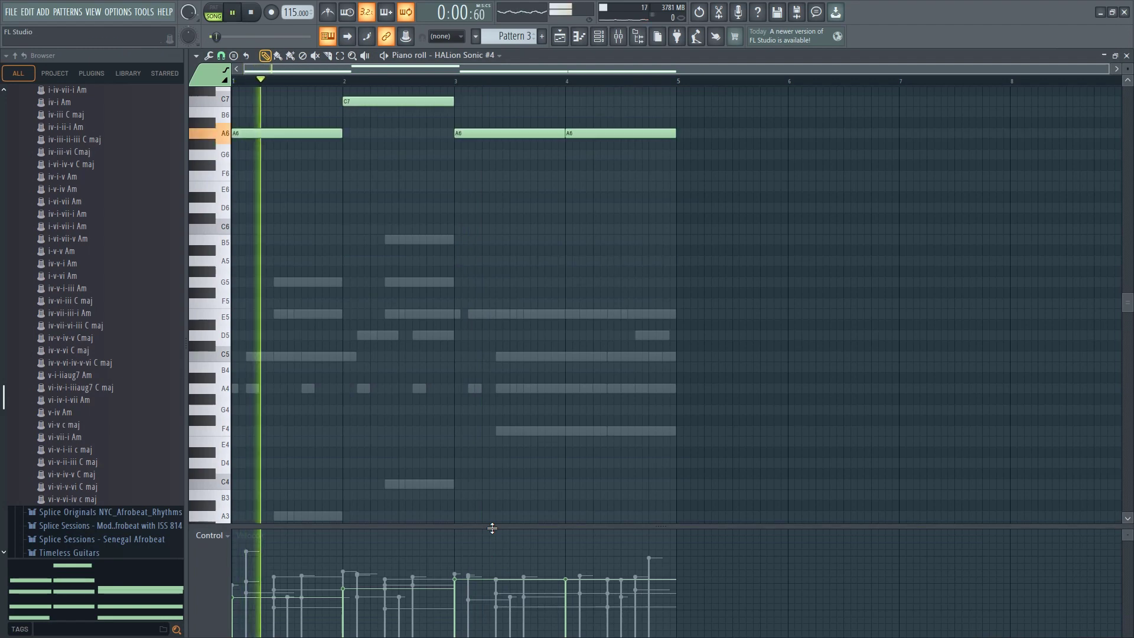
pyautogui.click(618, 36)
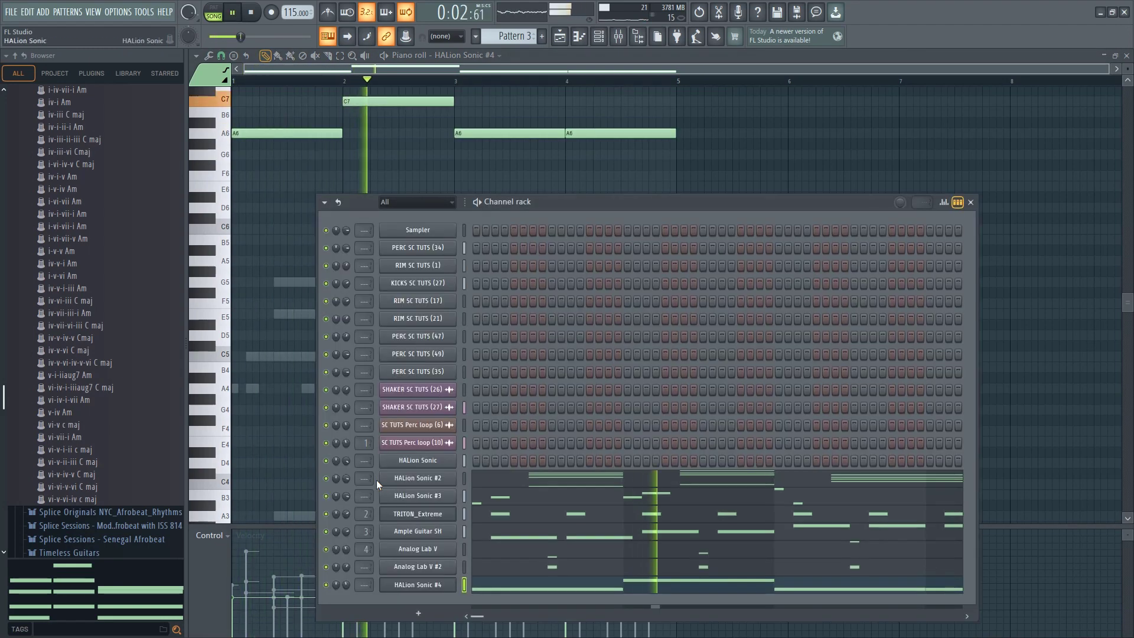
# Route the HALion Sonic #4 channel to mixer insert 5 and load Fruity Reeverb 2 in its first effect slot
pyautogui.press('space')
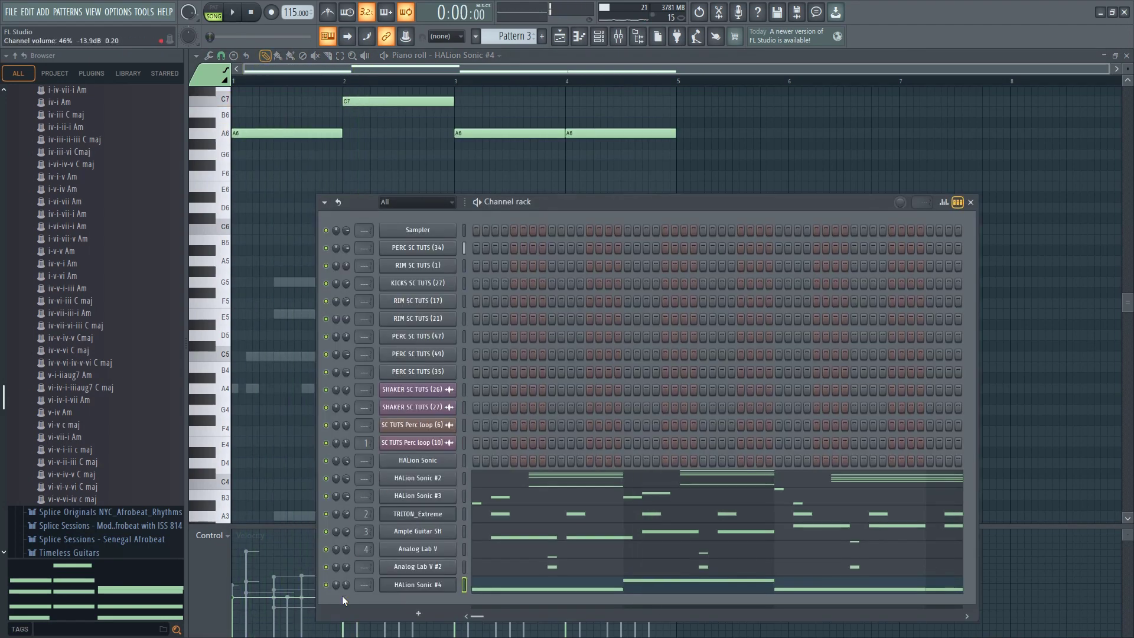
pyautogui.click(620, 37)
pyautogui.click(962, 232)
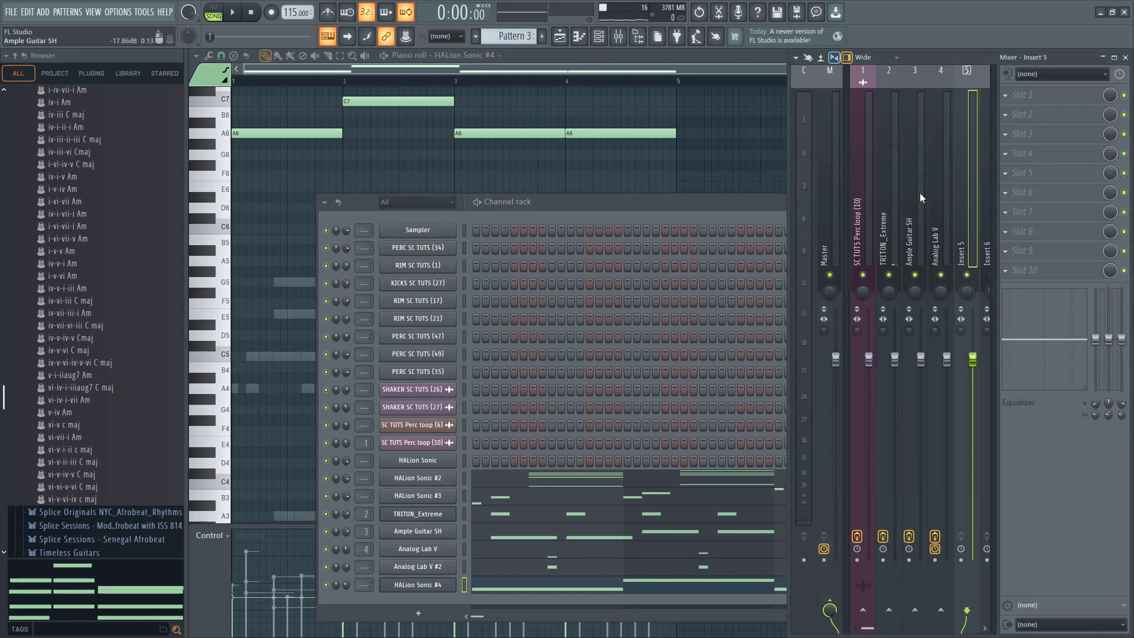
pyautogui.hotkey('ctrl', 'l')
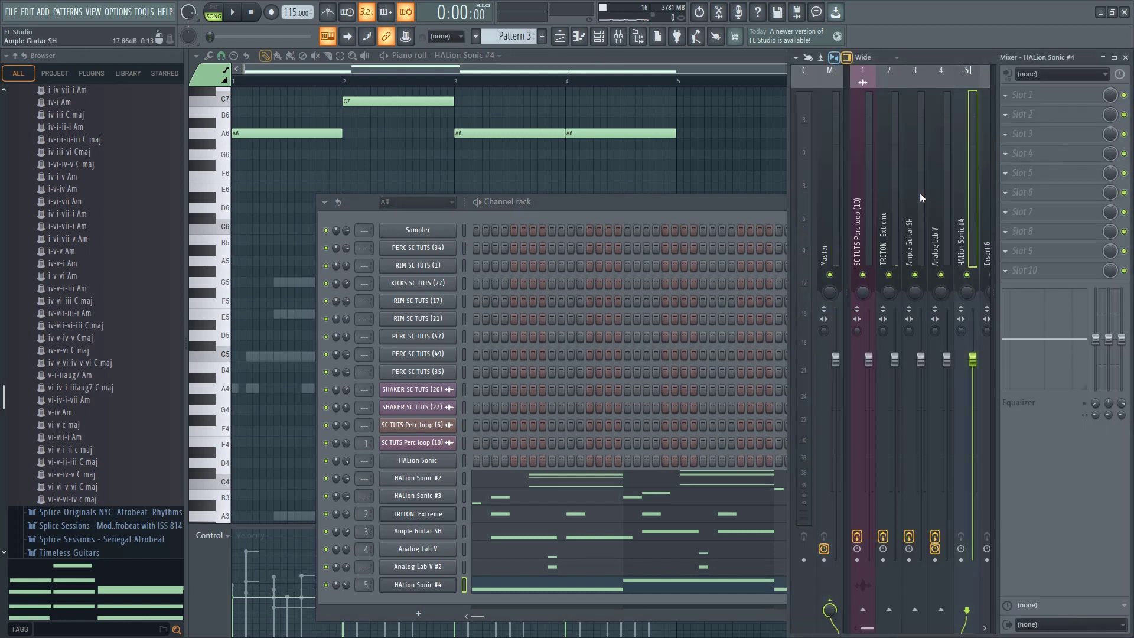
pyautogui.click(1075, 96)
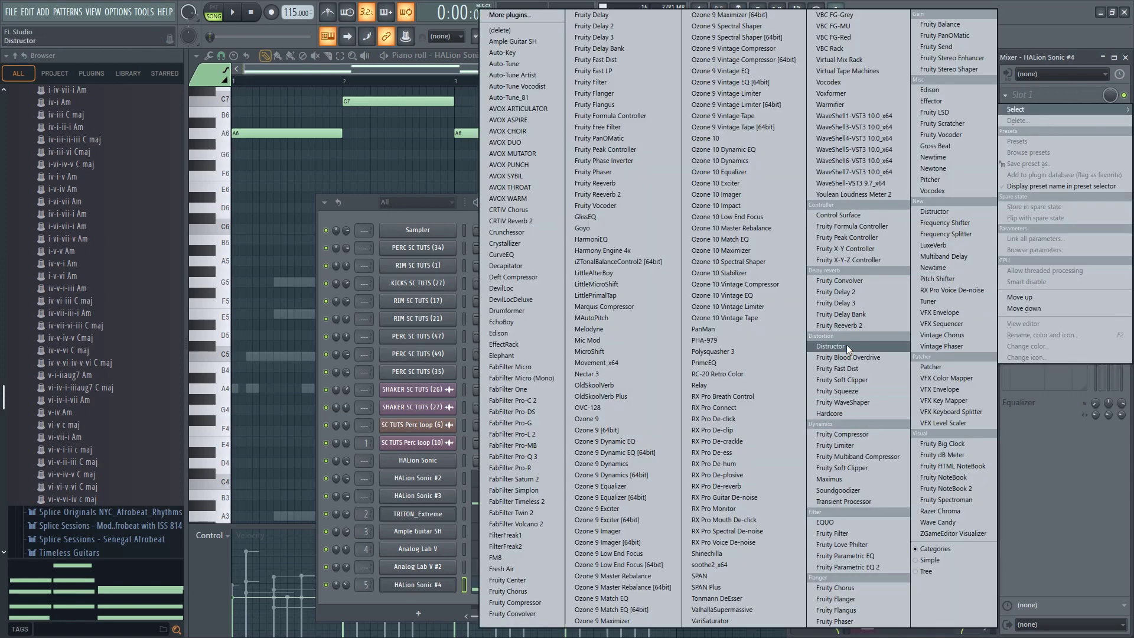
pyautogui.click(845, 325)
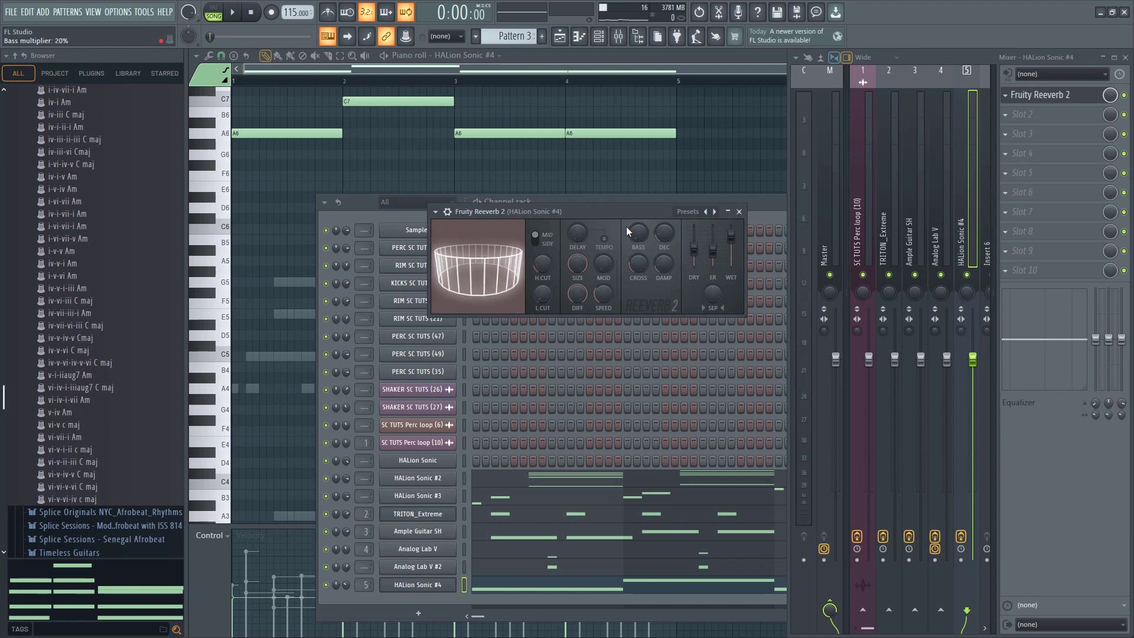
# Set the Fruity Reeverb 2 wet level to 74% and the HALion Sonic #4 channel volume to about 29% during playback
pyautogui.press('space')
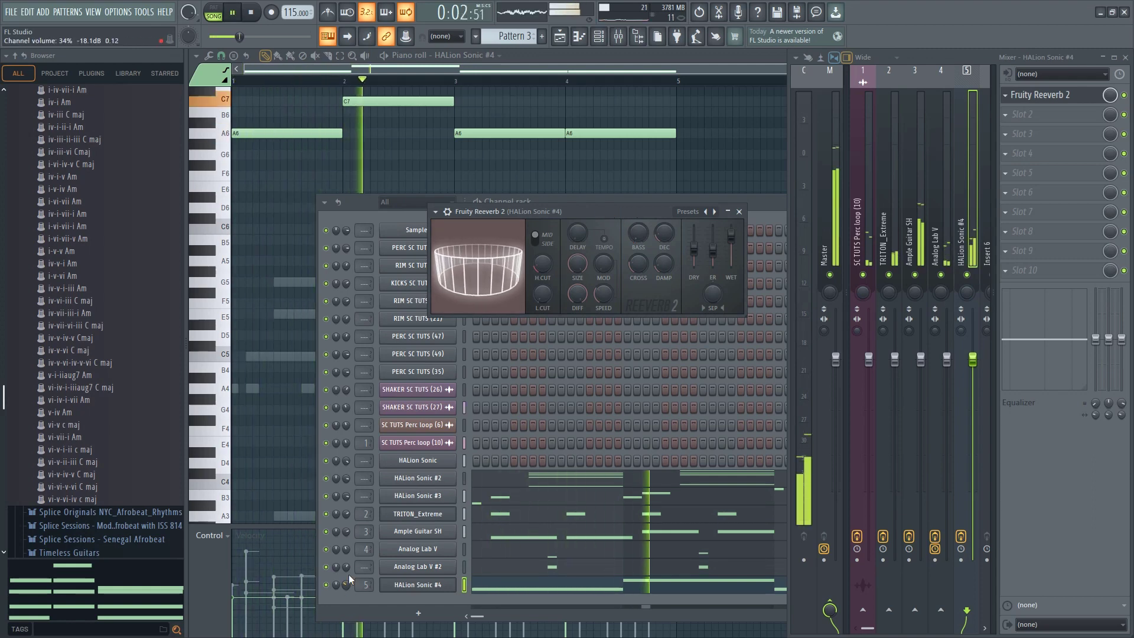
pyautogui.moveTo(731, 237); pyautogui.dragTo(731, 242)
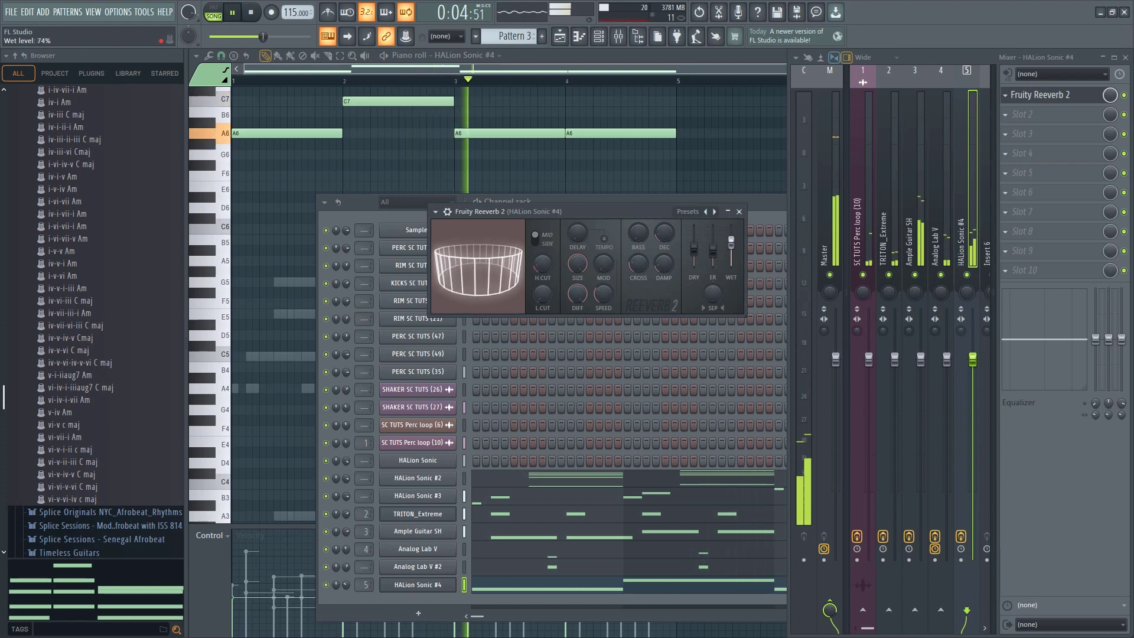
pyautogui.press('space')
pyautogui.press('space')
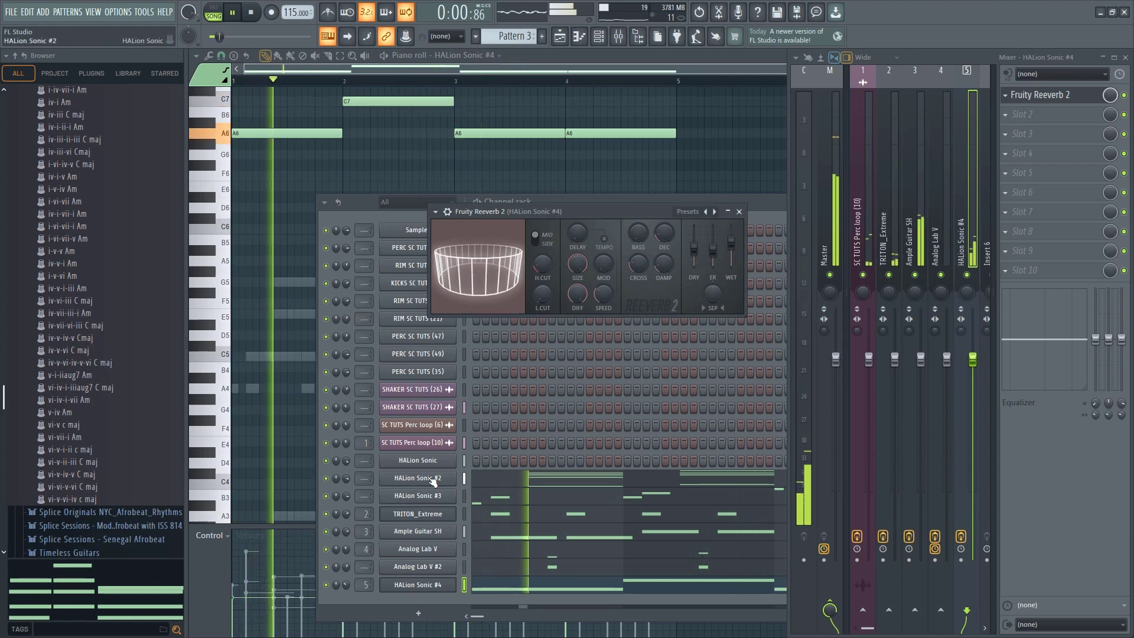
pyautogui.moveTo(346, 586); pyautogui.dragTo(345, 590)
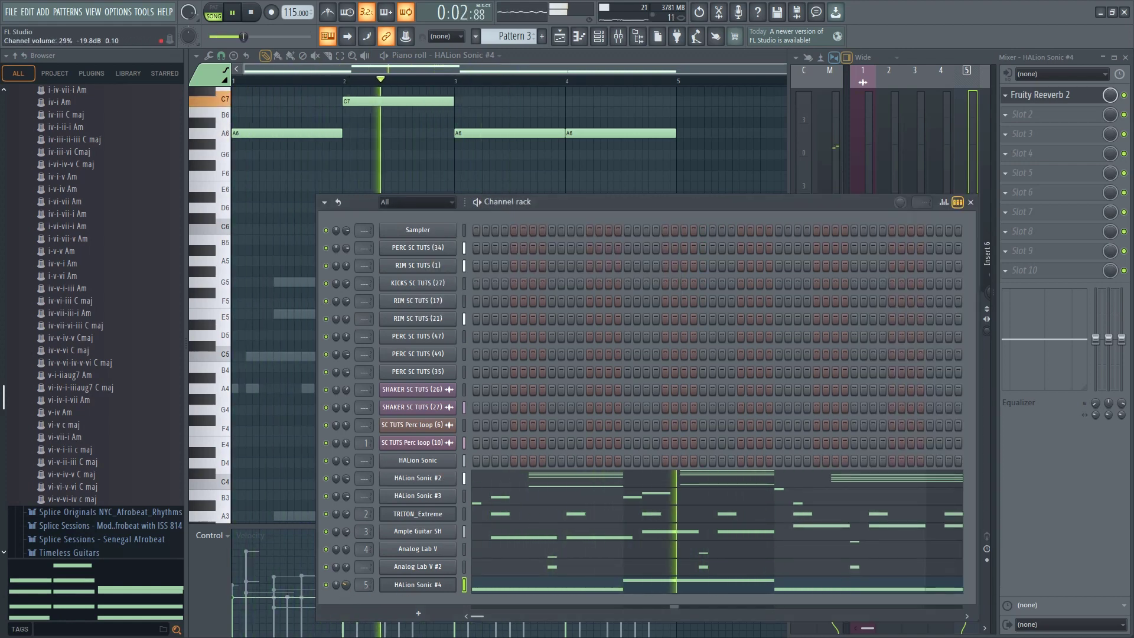
pyautogui.press('space')
# Transpose the HALion Sonic #4 notes down to A5 and C6 and set its channel volume to about 42%
pyautogui.click(481, 587)
pyautogui.click(484, 589)
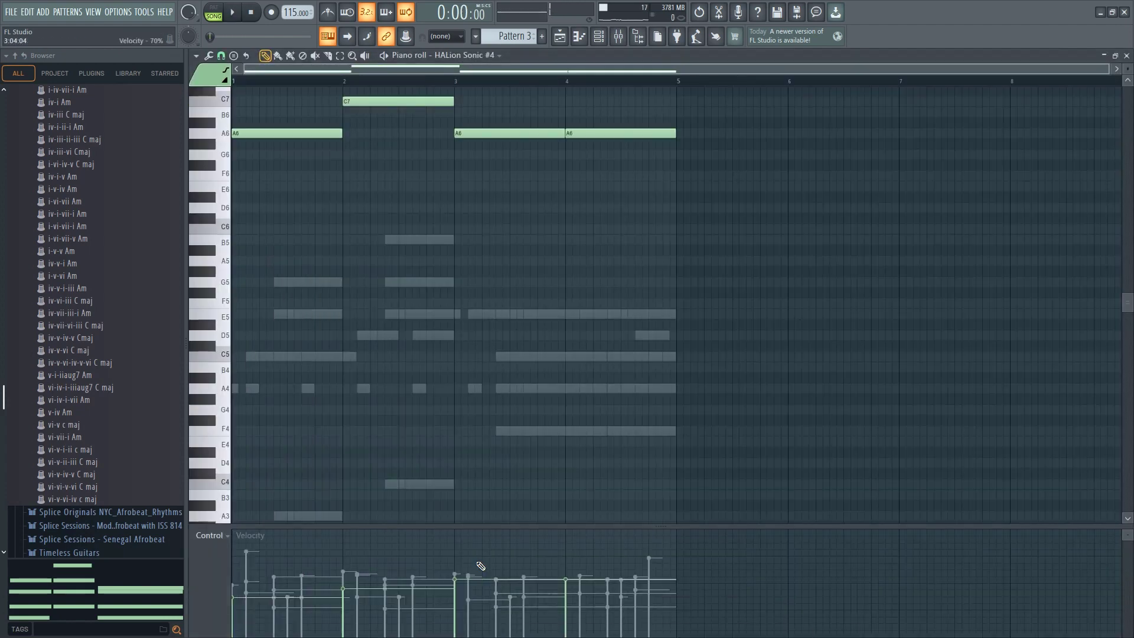
pyautogui.press('space')
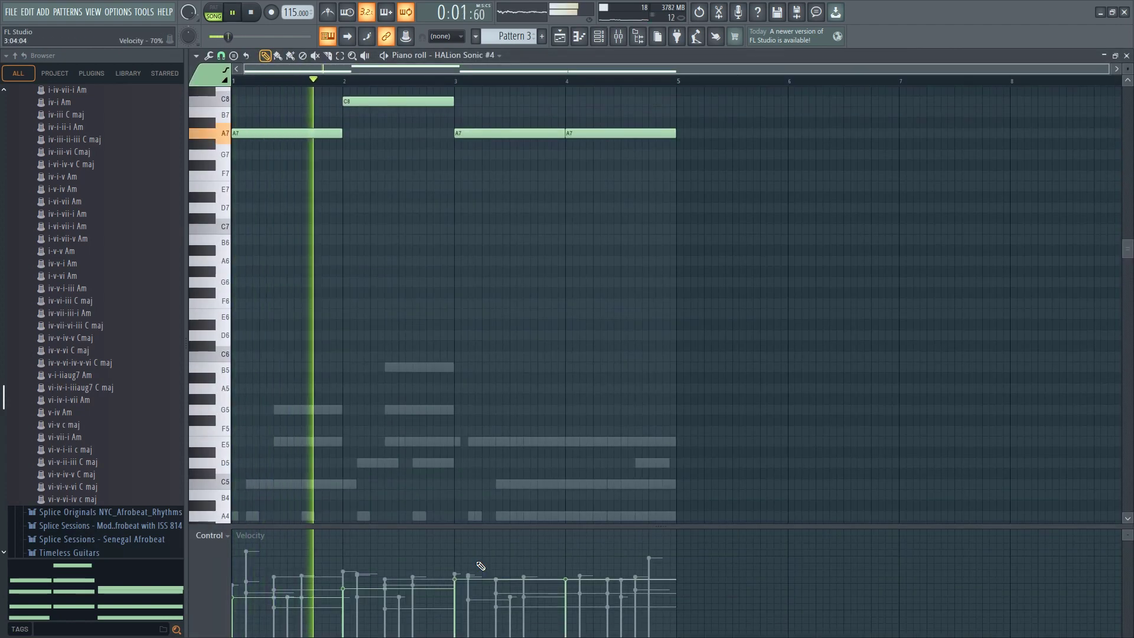
pyautogui.hotkey('ctrl', 'Down')
pyautogui.hotkey('ctrl', 'Down')
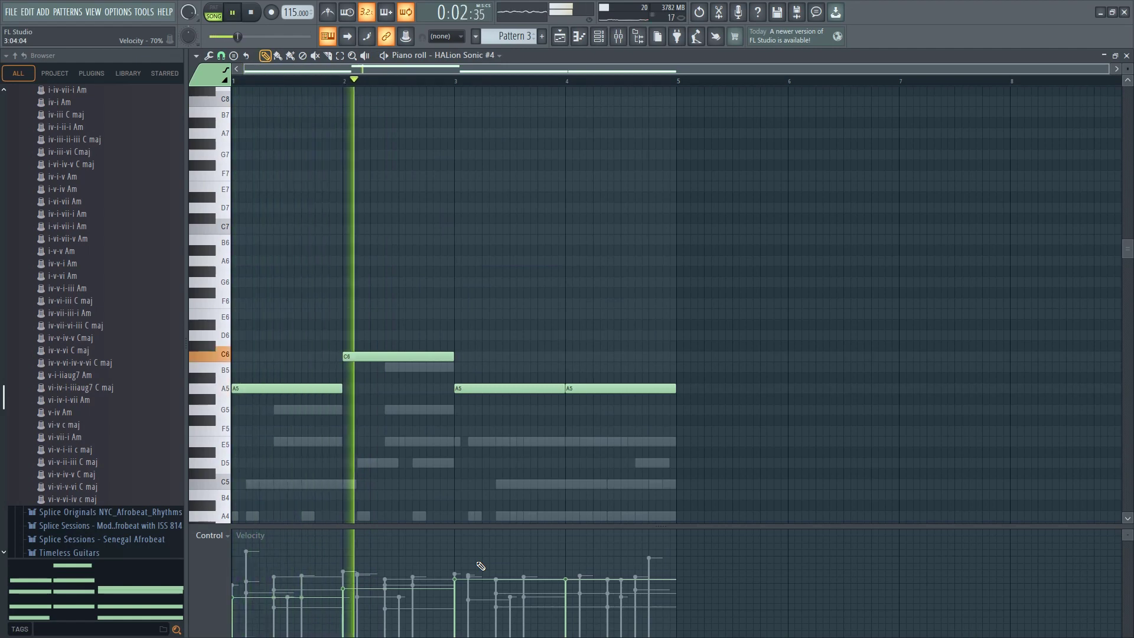
pyautogui.click(600, 38)
pyautogui.press('space')
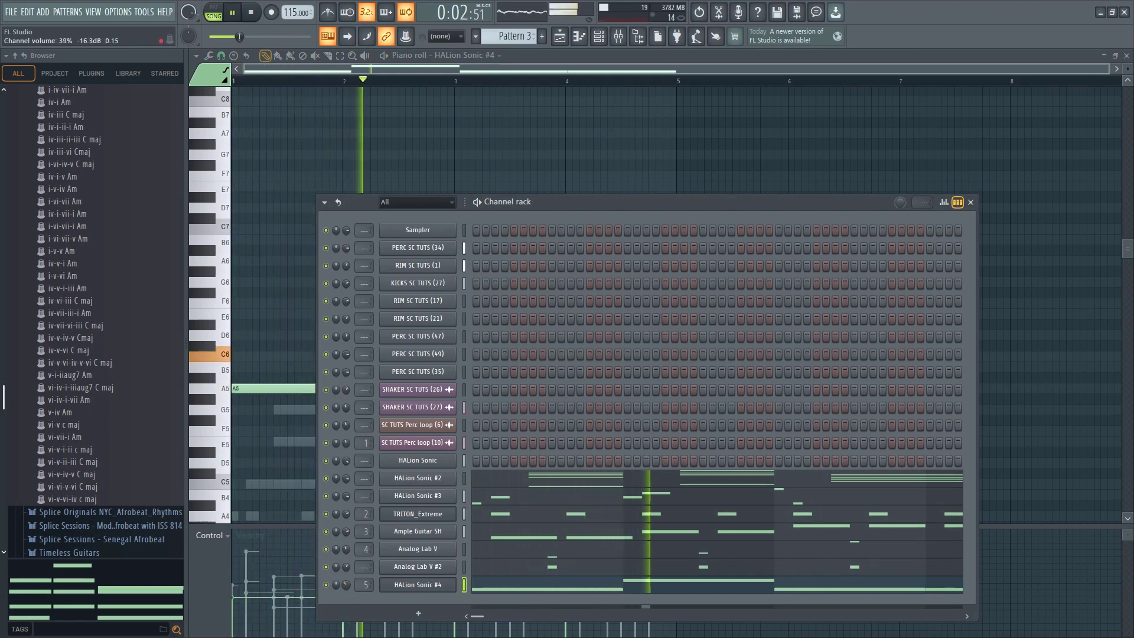
pyautogui.moveTo(346, 584); pyautogui.dragTo(346, 581)
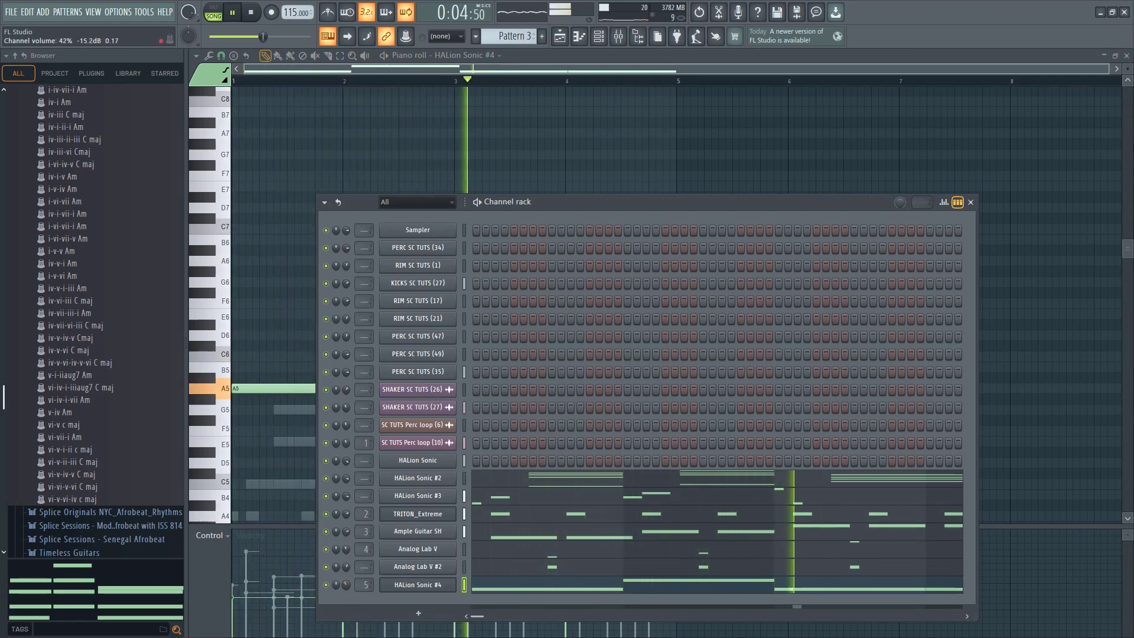
# Try deleting all HALion Sonic #4 notes and play the beat without them
pyautogui.click(493, 588)
pyautogui.click(493, 588)
pyautogui.press('space')
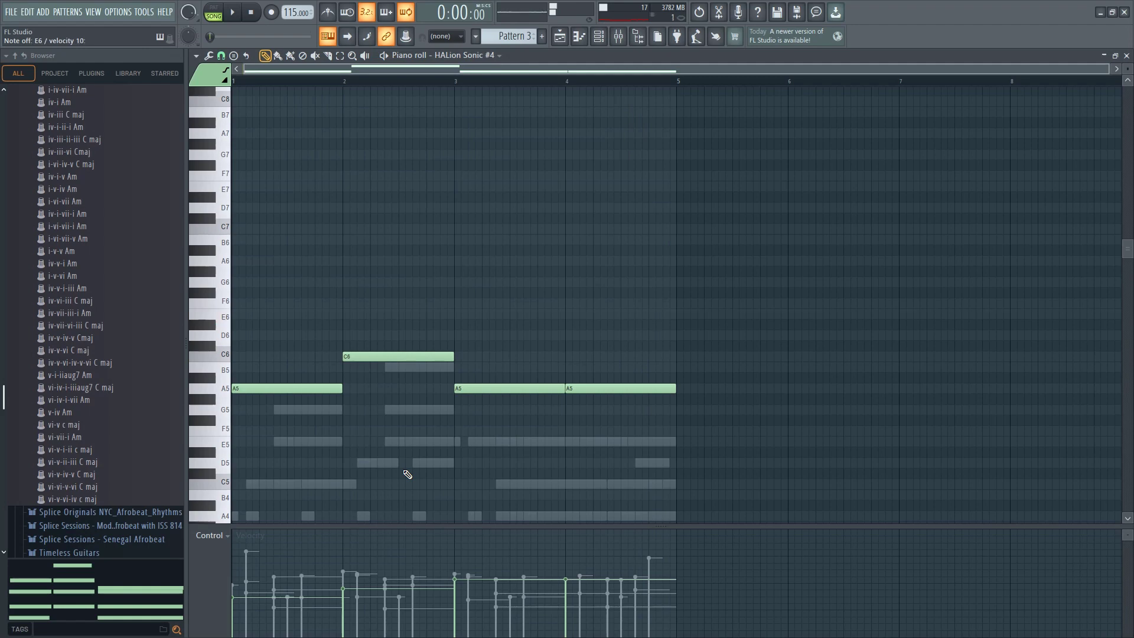
pyautogui.press('Delete')
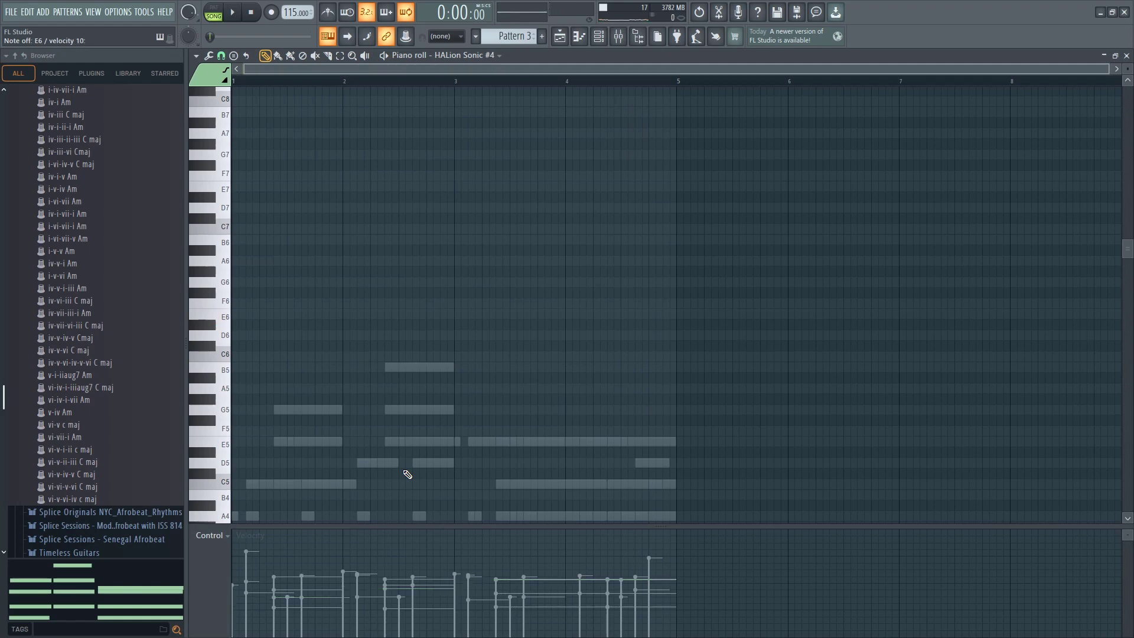
pyautogui.press('space')
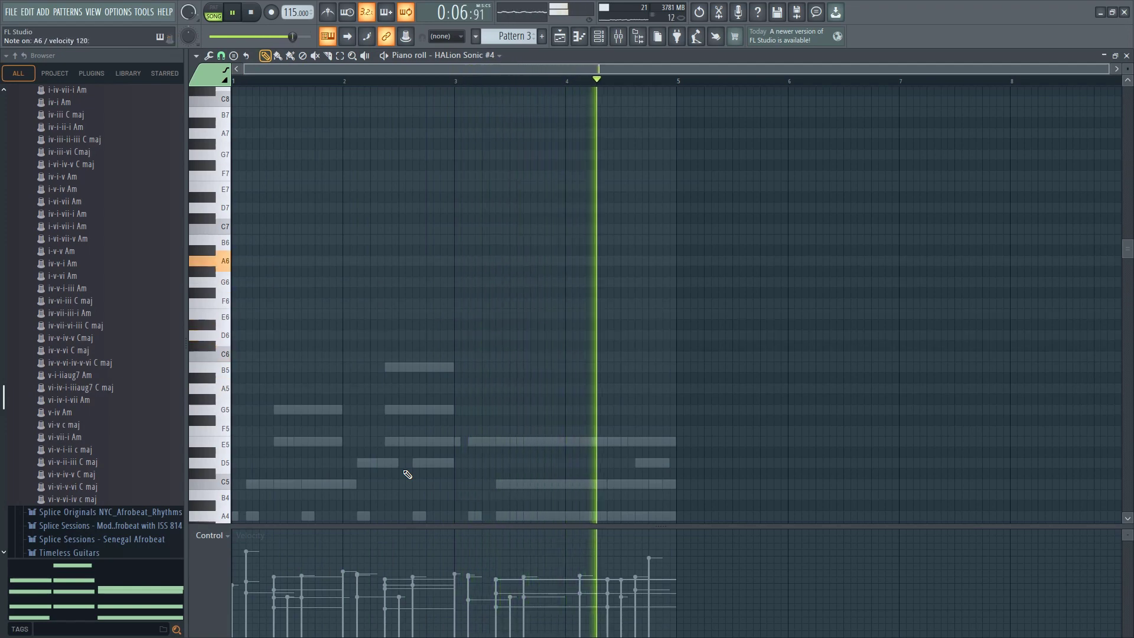
pyautogui.press('space')
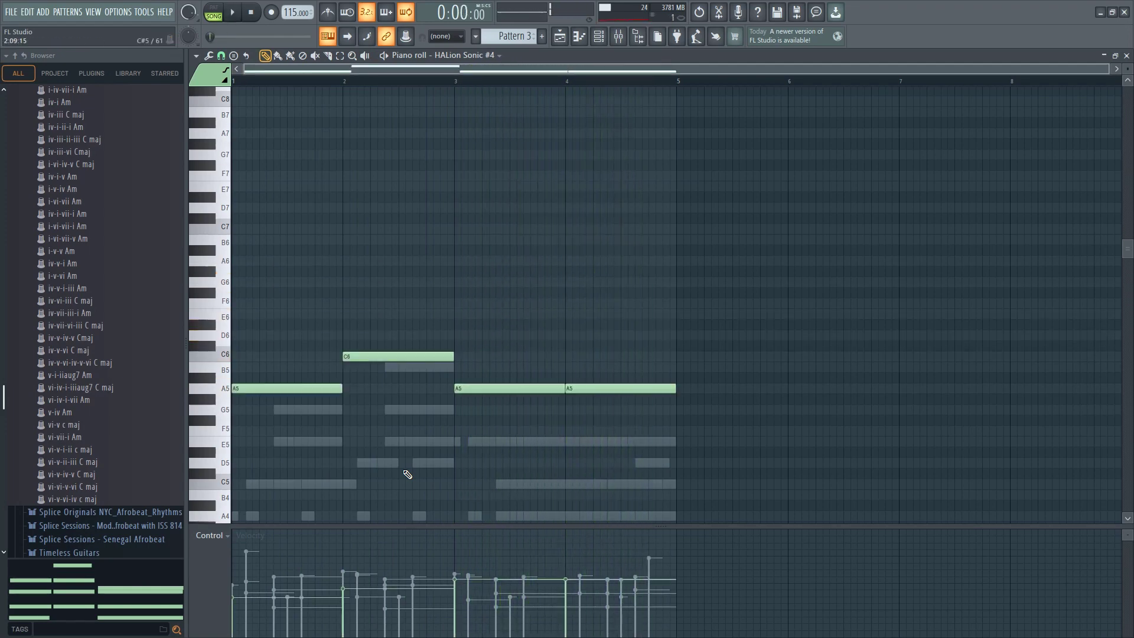
# Set the Fruity Reeverb 2 wet level on the HALion Sonic #4 mixer track to 63% and play the beat
pyautogui.press('space')
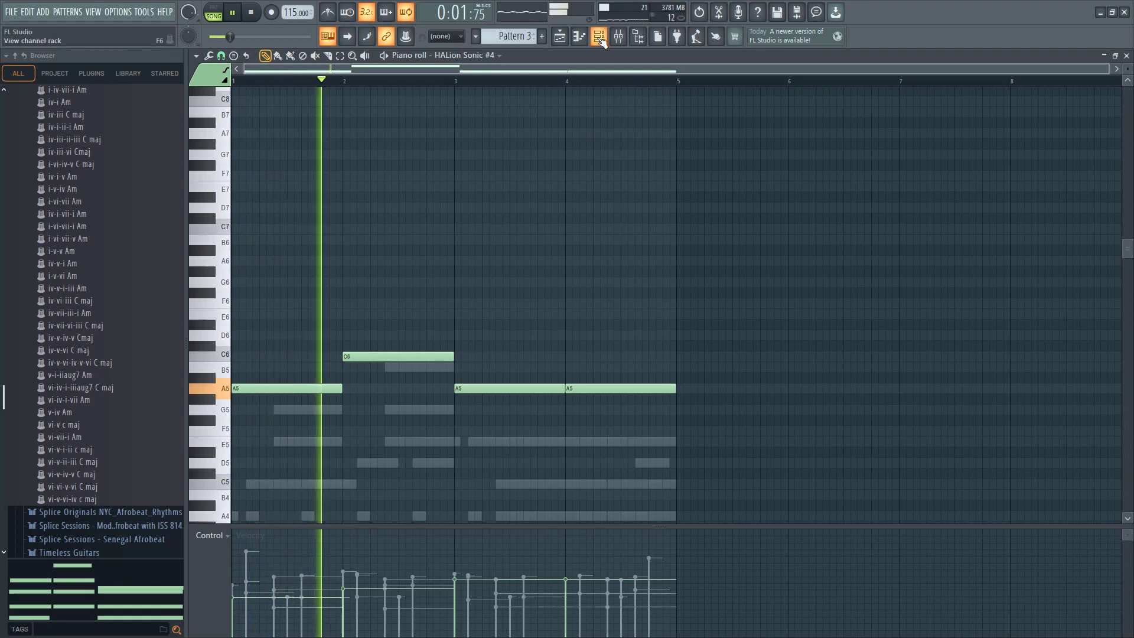
pyautogui.press('F6')
pyautogui.press('F9')
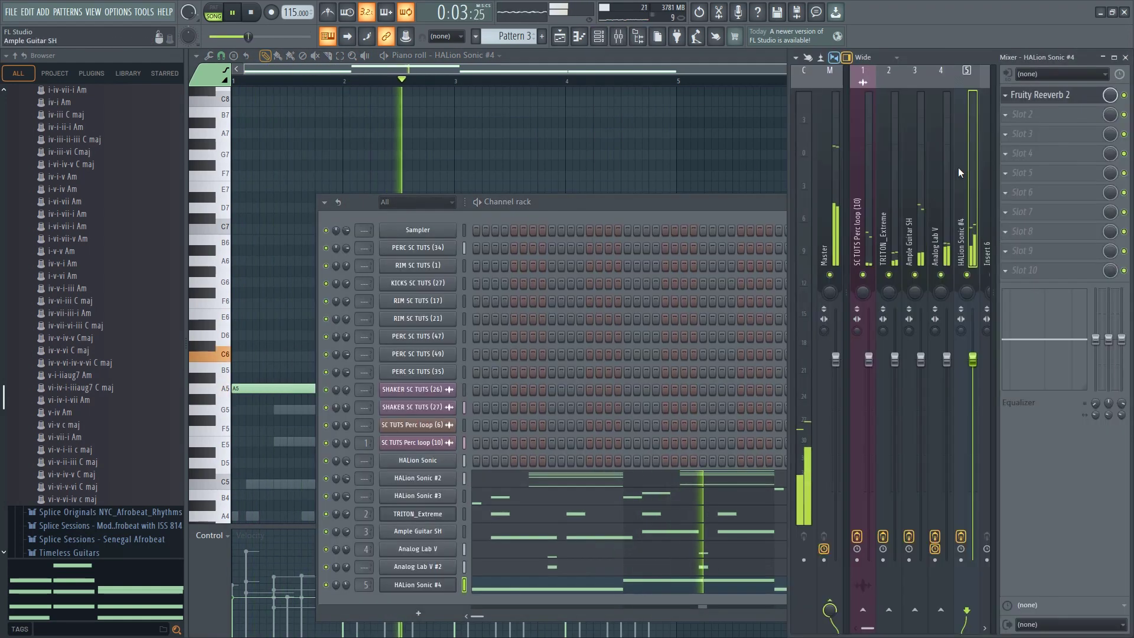
pyautogui.click(1042, 95)
pyautogui.press('space')
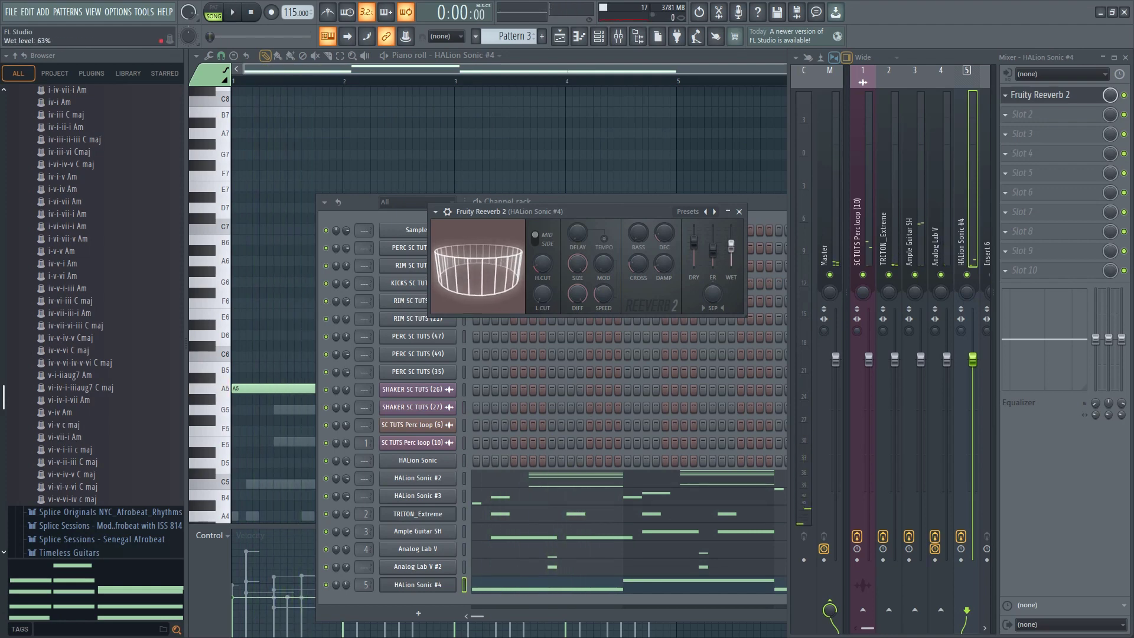
pyautogui.press('space')
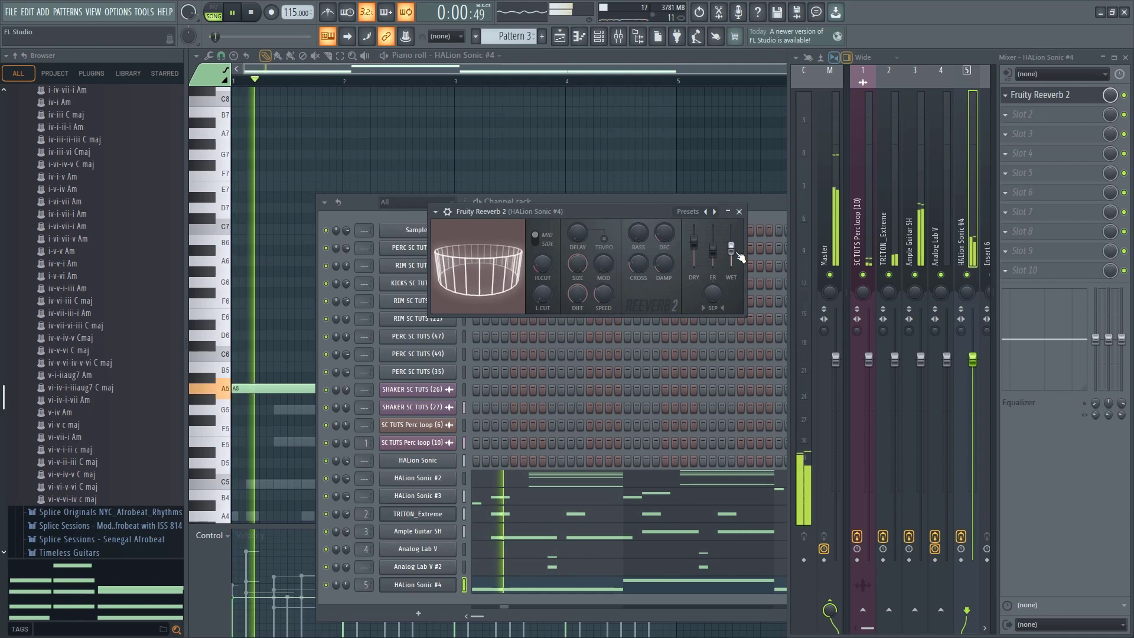
# Transpose the HALion Sonic #4 notes up one octave to A6 and C7 and set its channel volume to about 38%
pyautogui.click(284, 289)
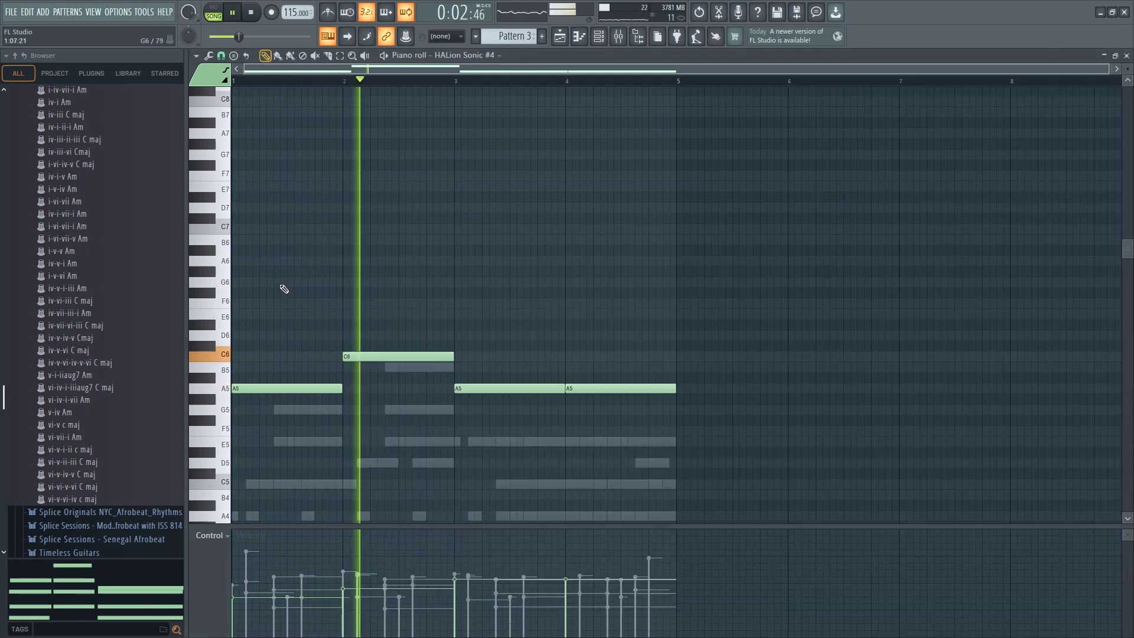
pyautogui.hotkey('ctrl', 'Up')
pyautogui.press('space')
pyautogui.press('space')
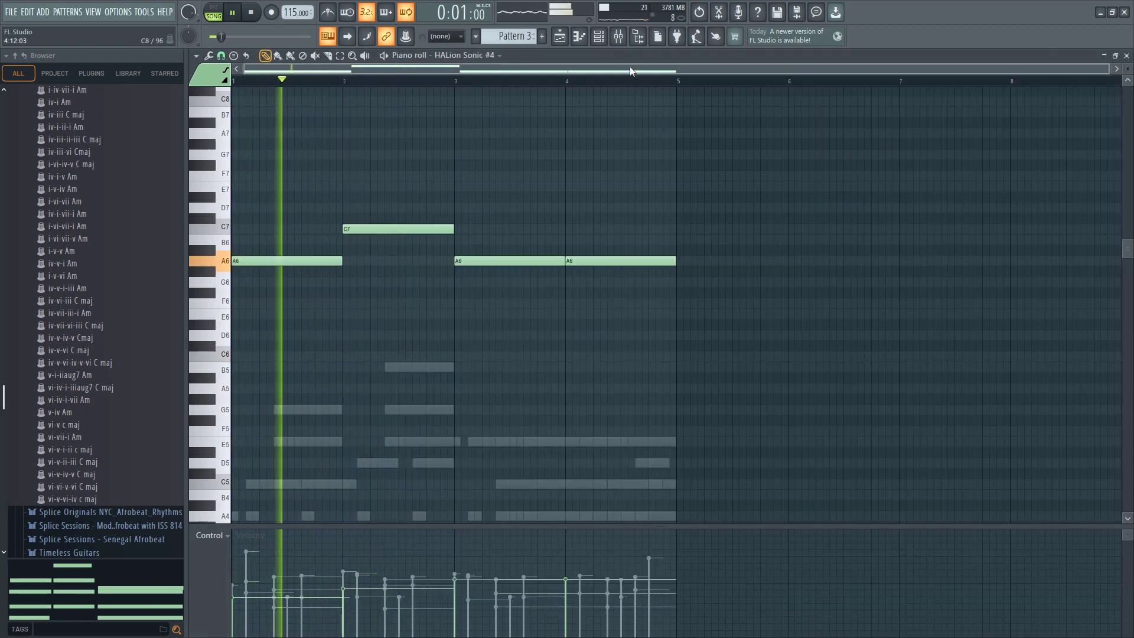
pyautogui.click(602, 41)
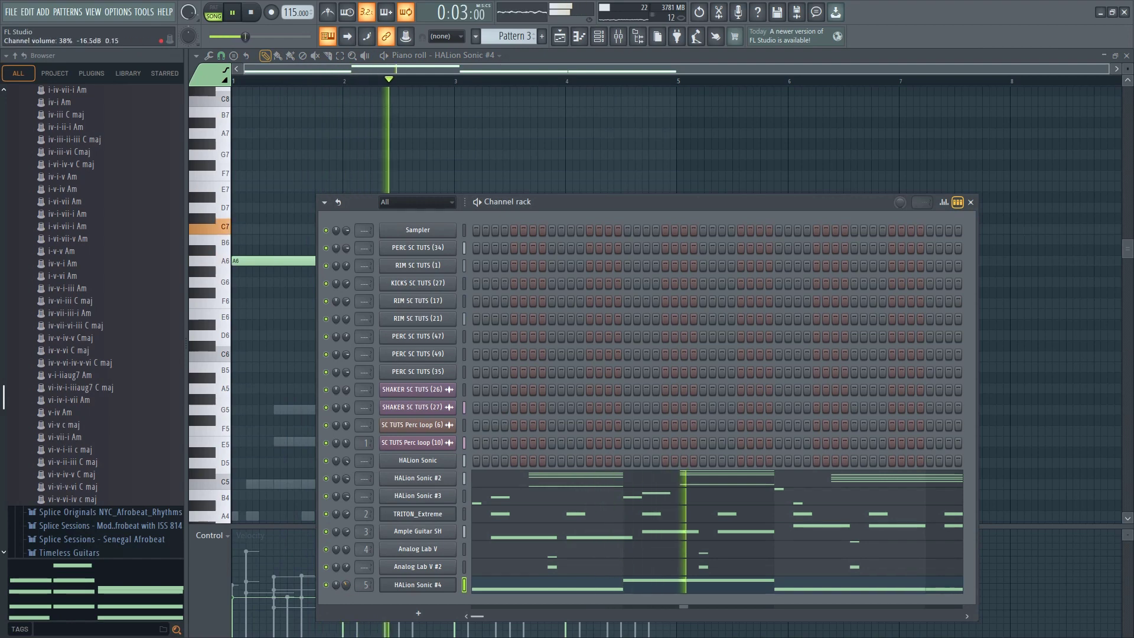
# Load Gross Beat in the HALion Sonic #4 track's second effect slot, choose the Sidechain b volume pattern, and play the beat
pyautogui.click(619, 37)
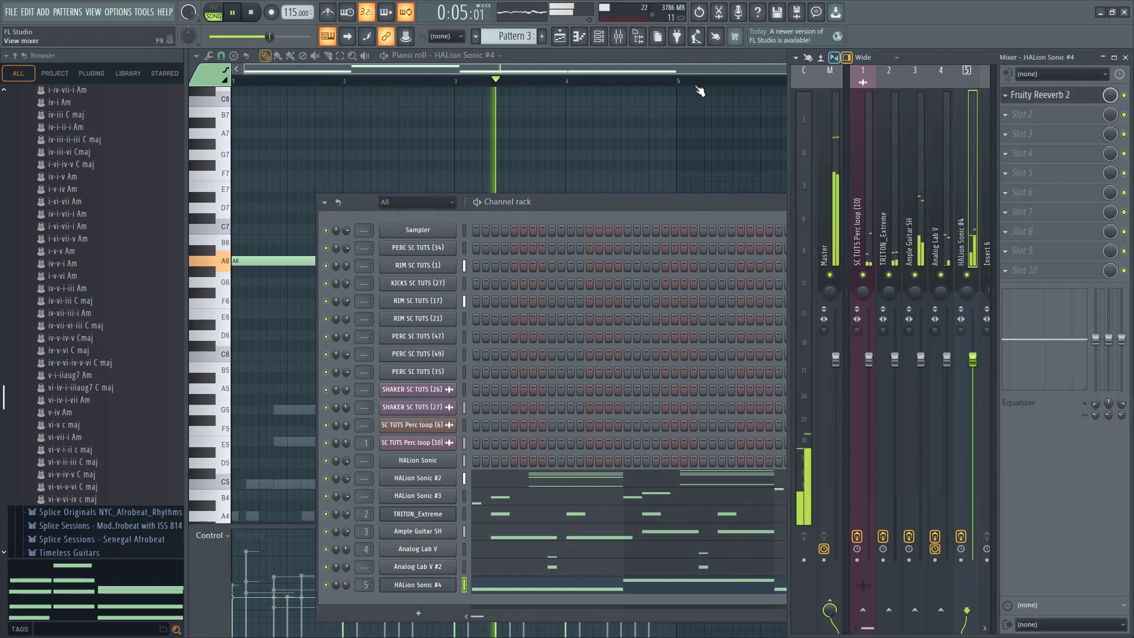
pyautogui.click(1022, 114)
pyautogui.moveTo(1033, 128)
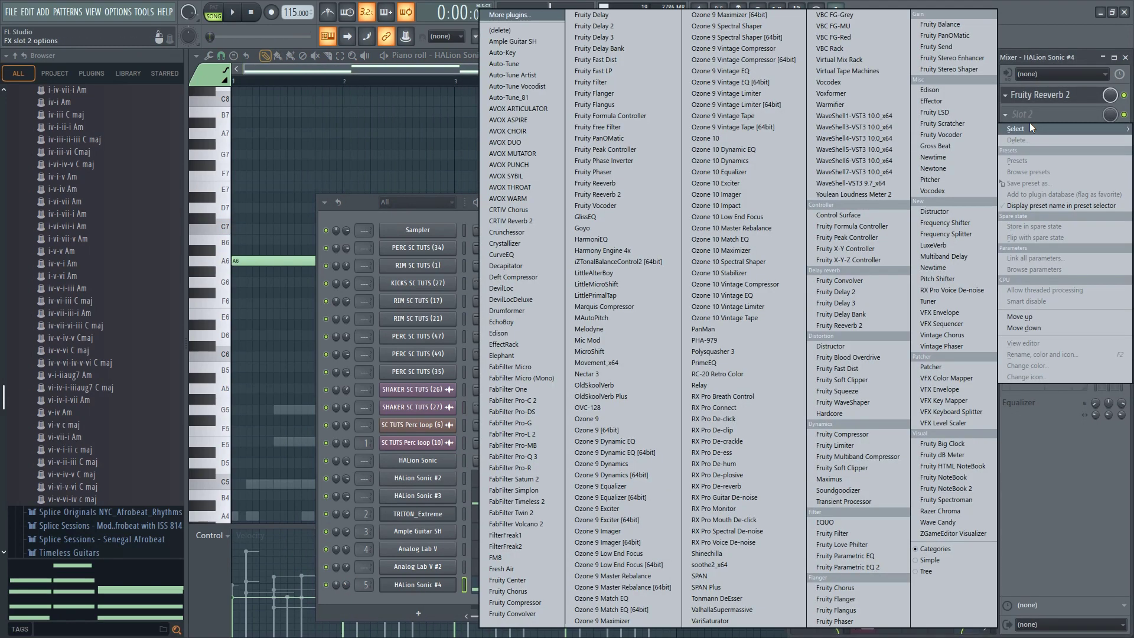
pyautogui.press('g')
pyautogui.press('g')
pyautogui.press('g')
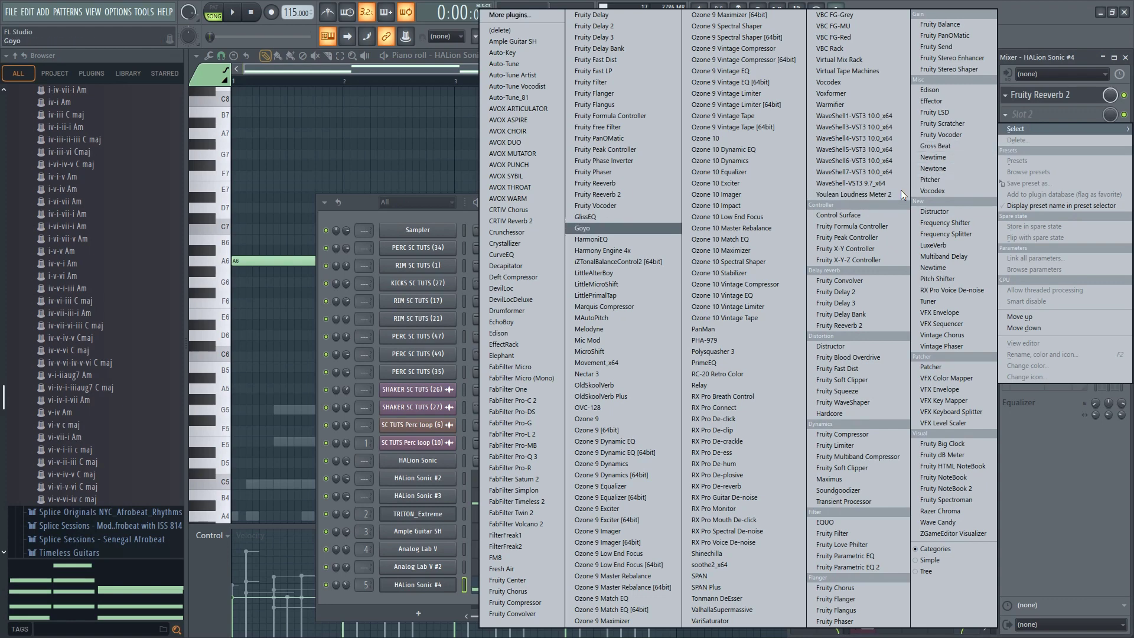
pyautogui.press('g')
pyautogui.press('Return')
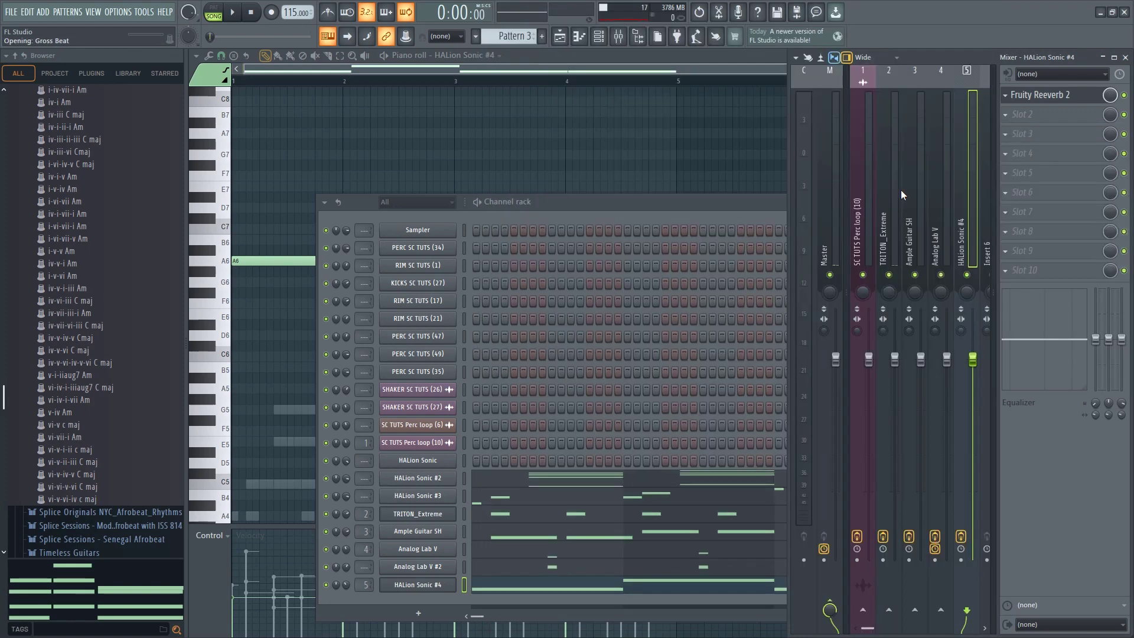
pyautogui.click(332, 448)
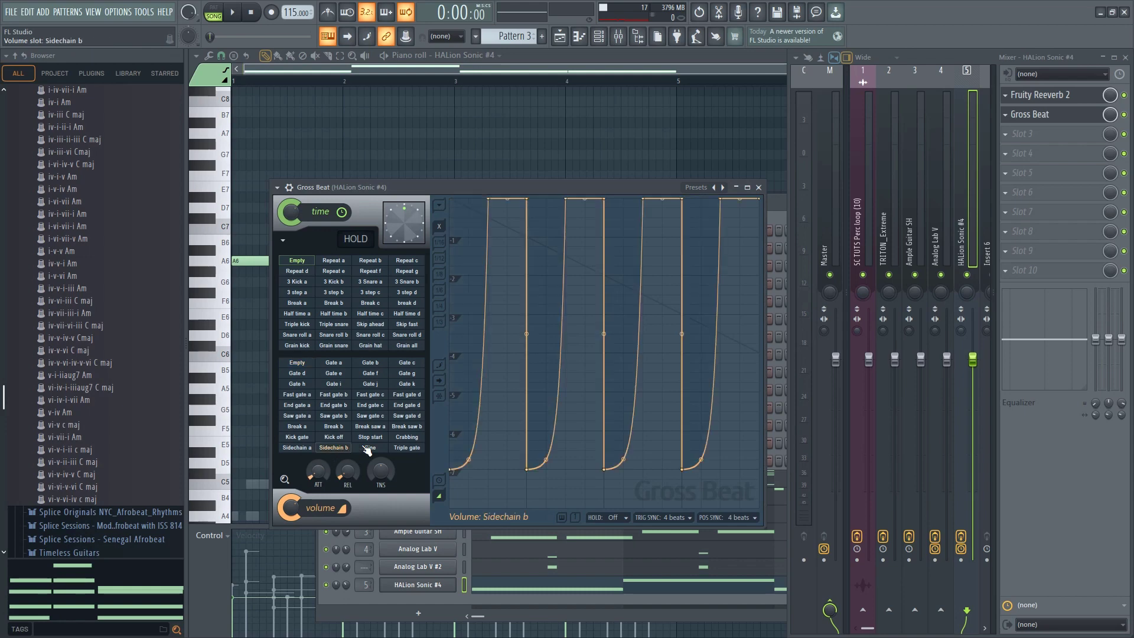
pyautogui.press('space')
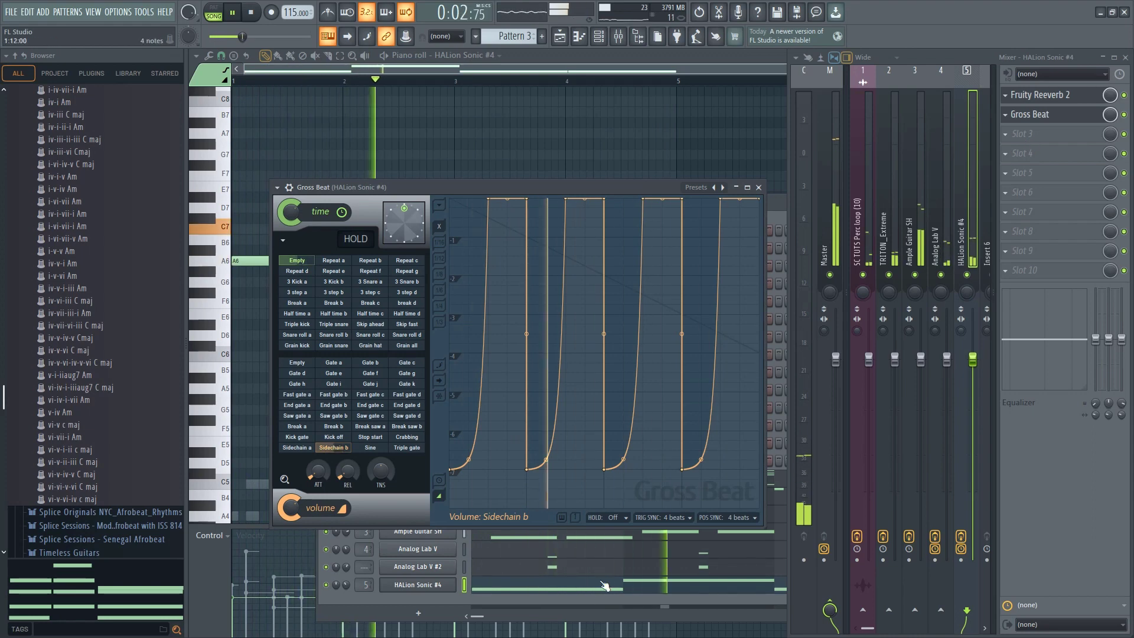
# Add Fruity Parametric EQ 2 in the third slot, pull band 7 down to about 1402 Hz and -17.9 dB, and play the beat
pyautogui.click(1048, 172)
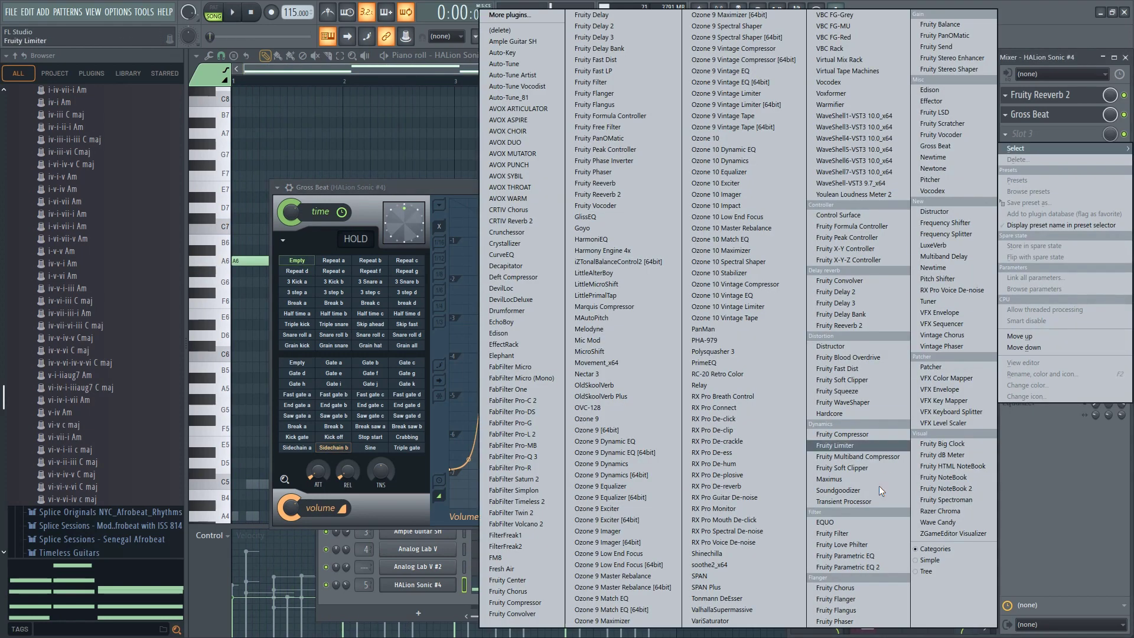
pyautogui.click(870, 569)
pyautogui.moveTo(537, 303); pyautogui.dragTo(474, 373)
pyautogui.press('space')
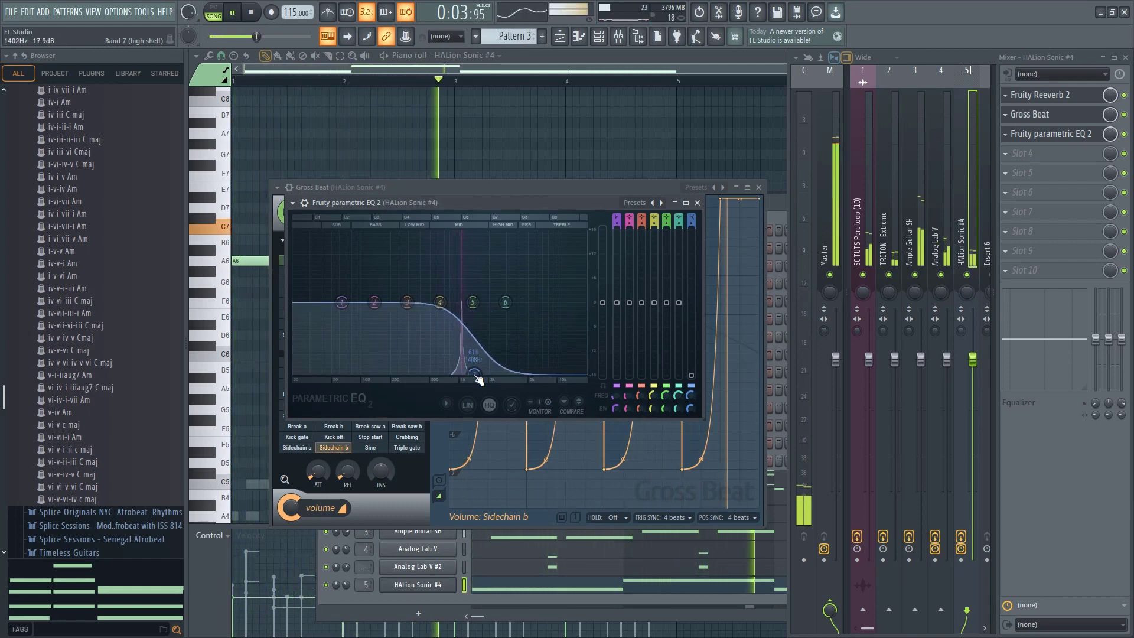
pyautogui.click(350, 601)
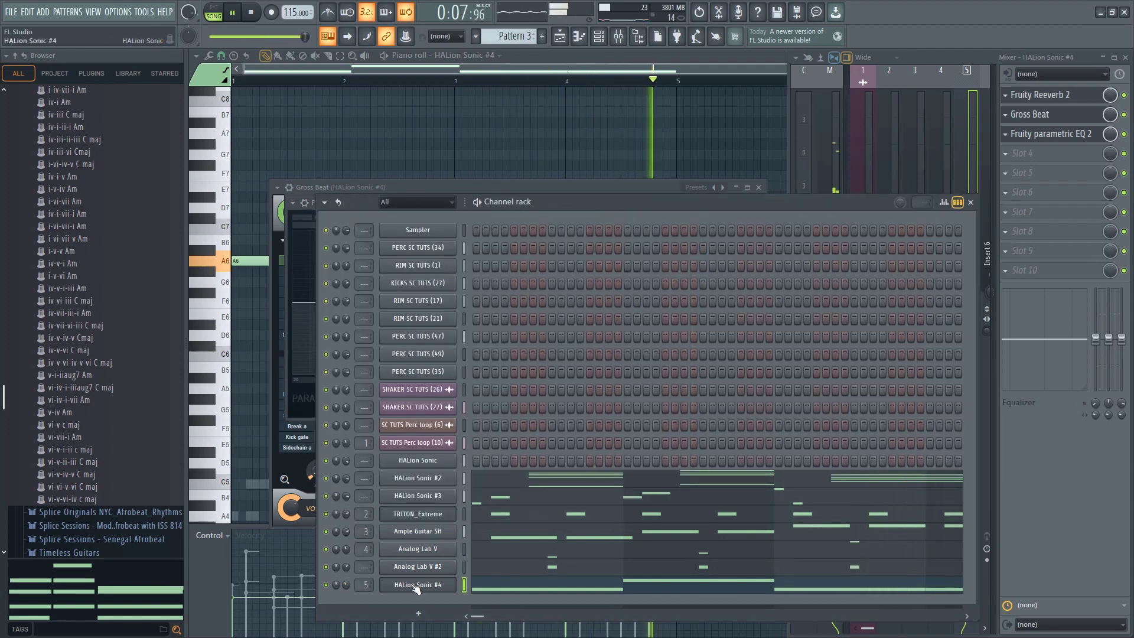
pyautogui.press('space')
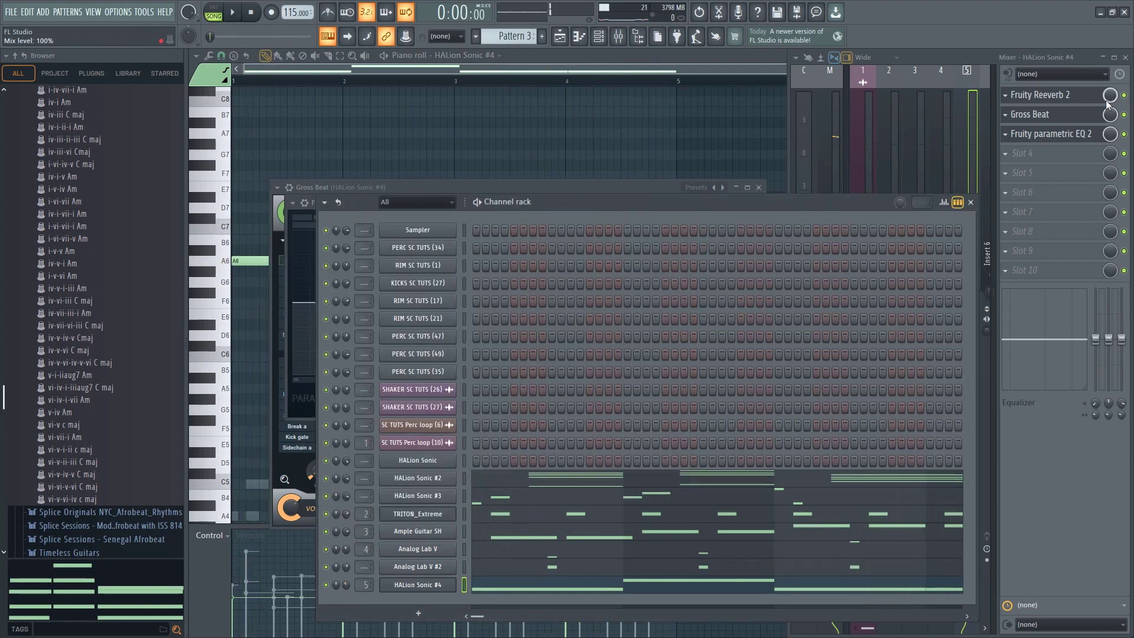
# Lower the Fruity Reeverb 2 mix level on the HALion Sonic #4 track to 63% and play the full arrangement in the playlist
pyautogui.moveTo(1107, 105); pyautogui.dragTo(1108, 116)
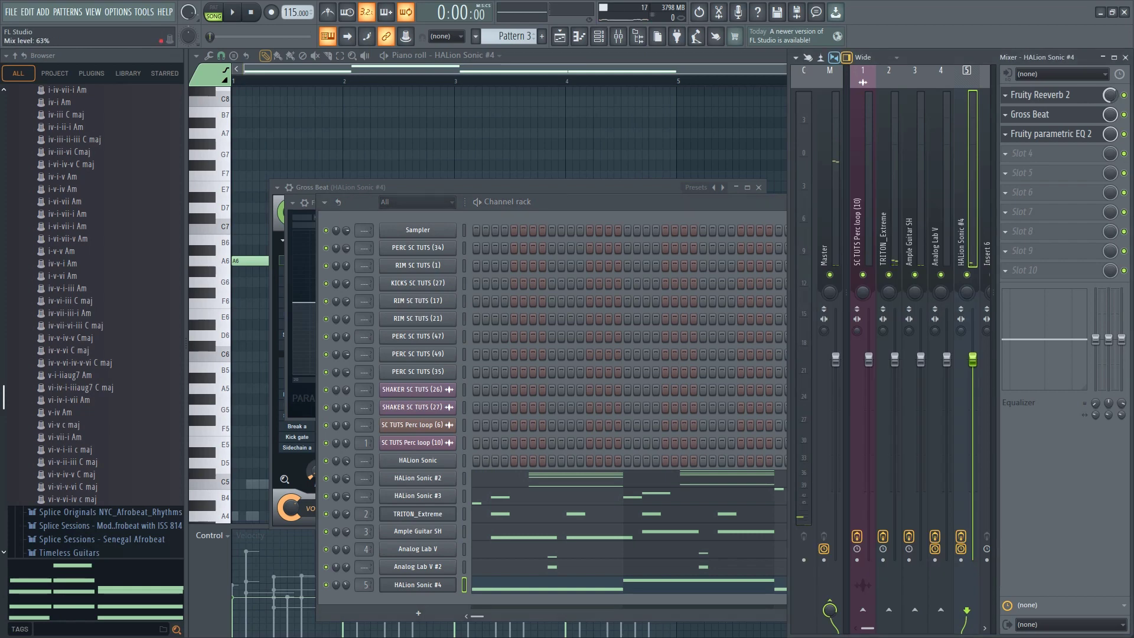
pyautogui.press('space')
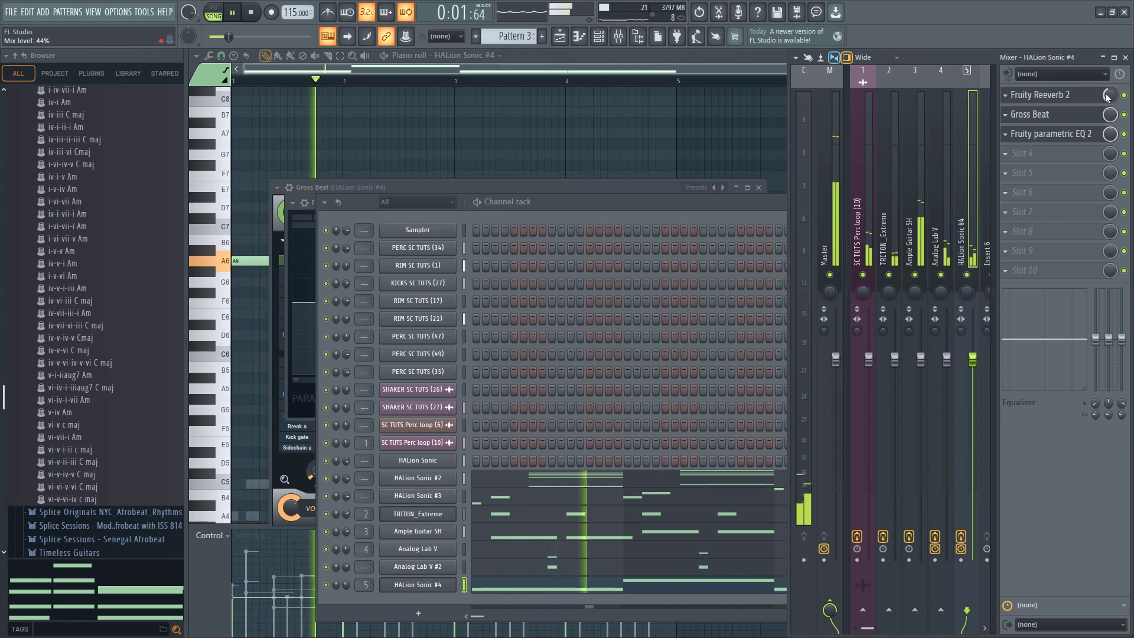
pyautogui.click(561, 38)
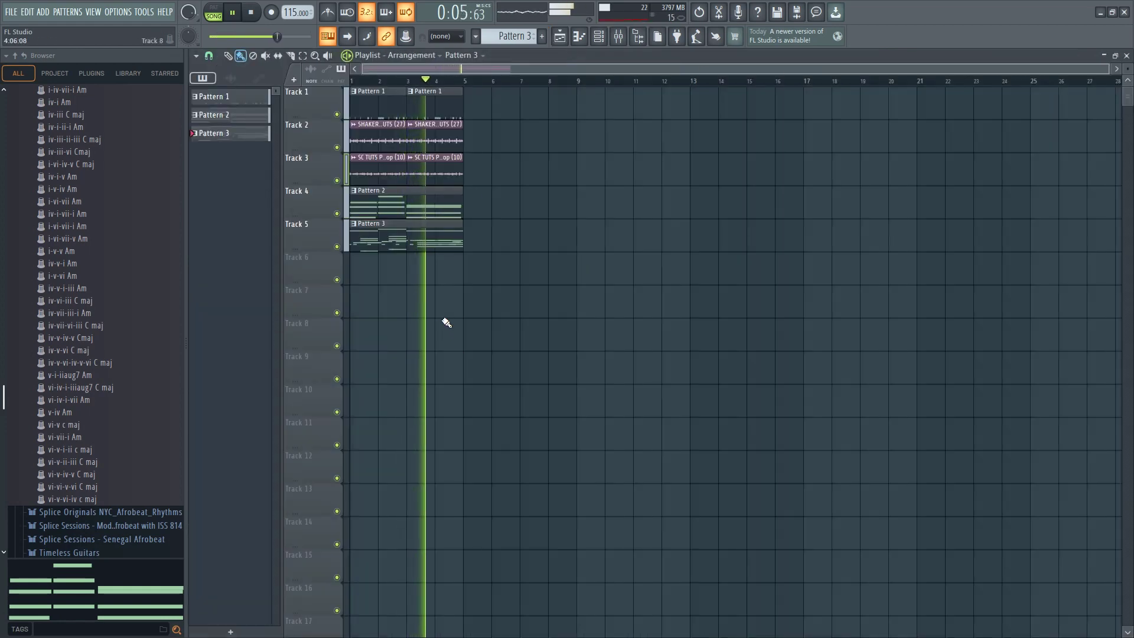
pyautogui.scroll(2, 447, 322)
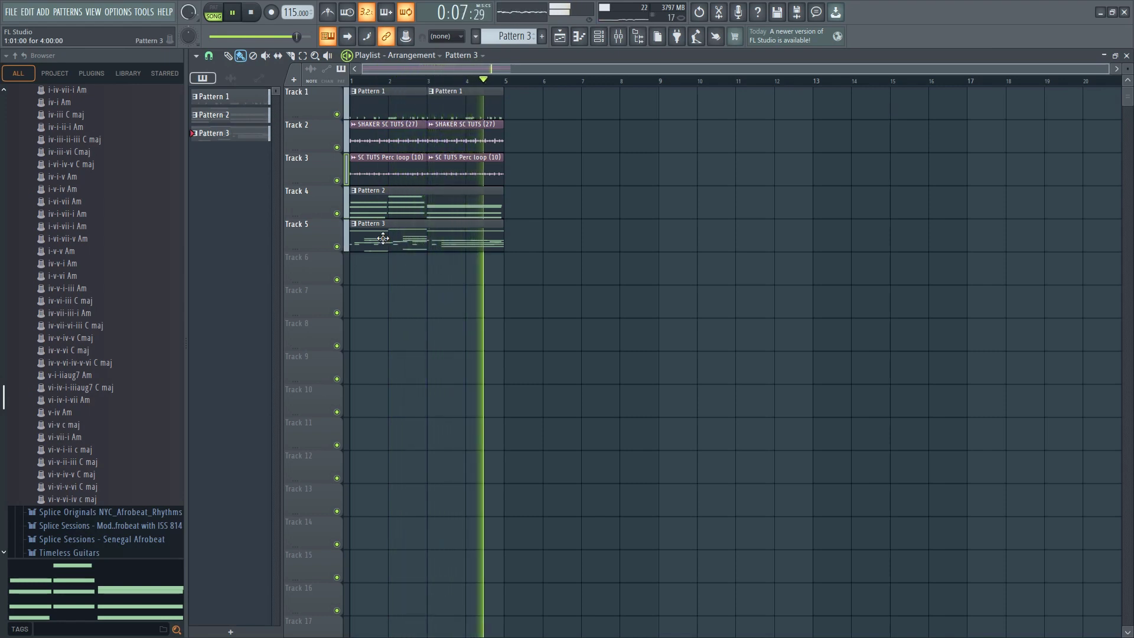
pyautogui.press('space')
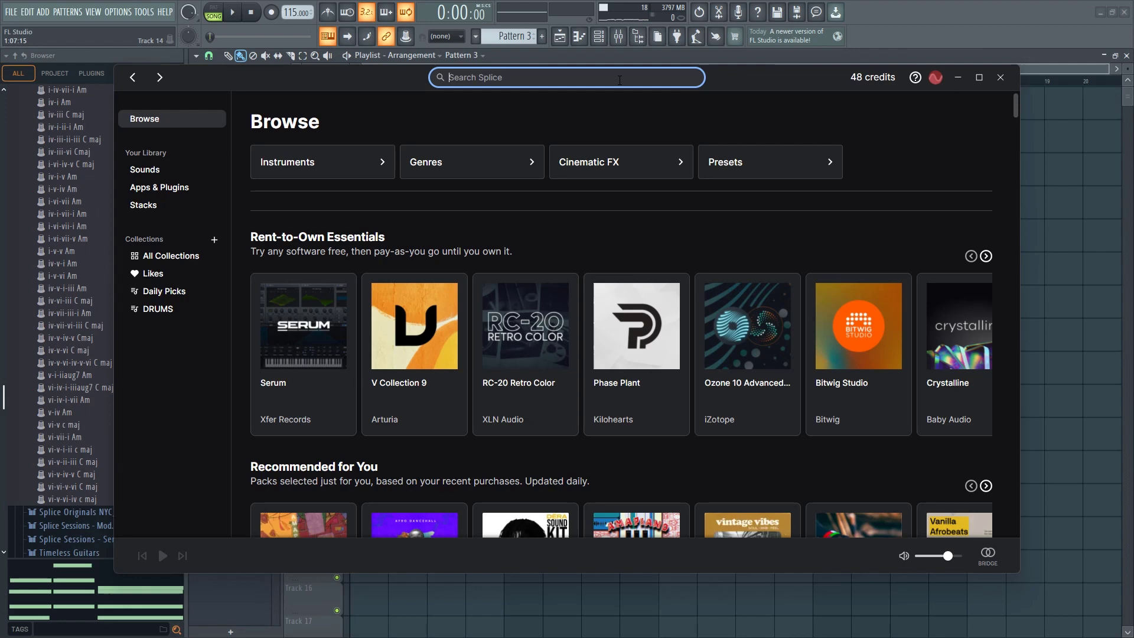
# Switch to Splice, search for "vocal" samples and filter the results to the key of C major
pyautogui.press('Return')
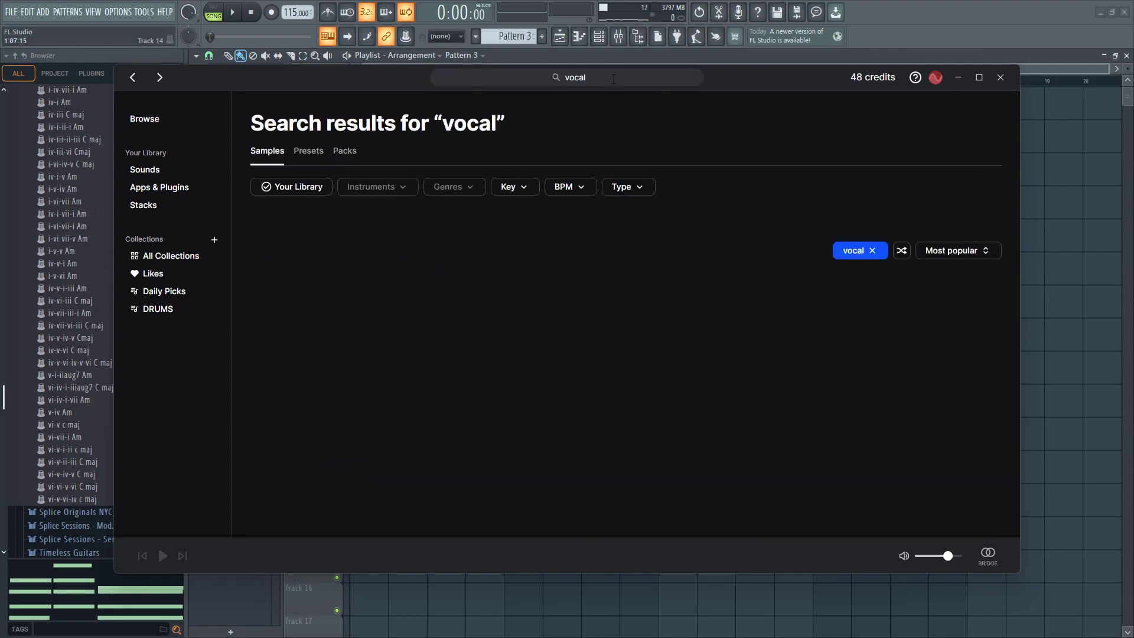
pyautogui.click(515, 186)
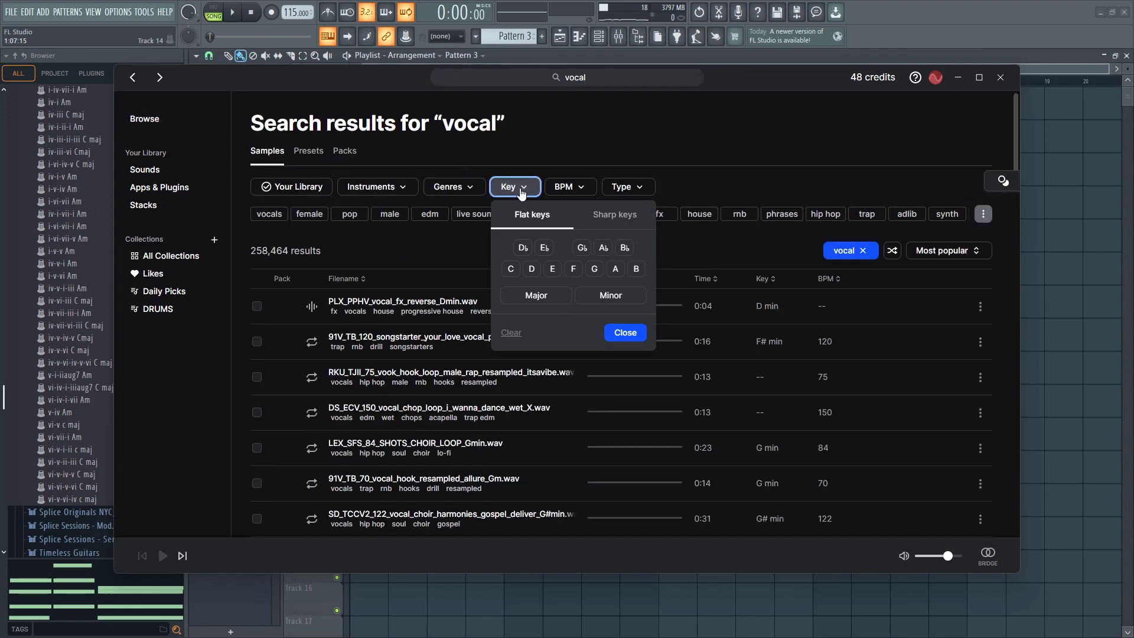
pyautogui.click(558, 305)
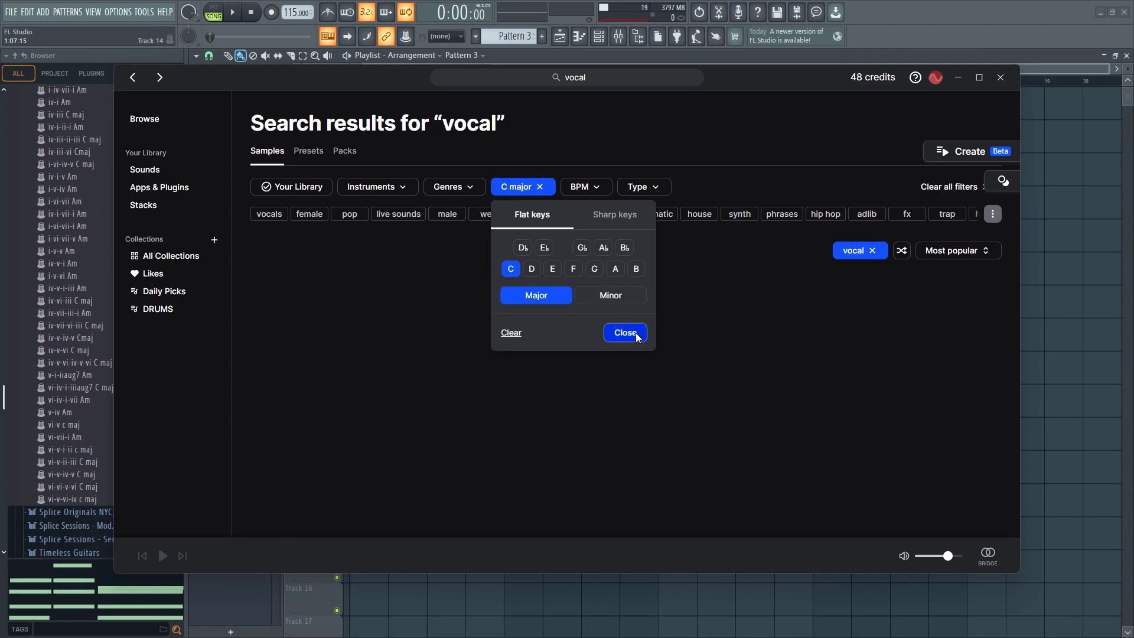
pyautogui.click(624, 332)
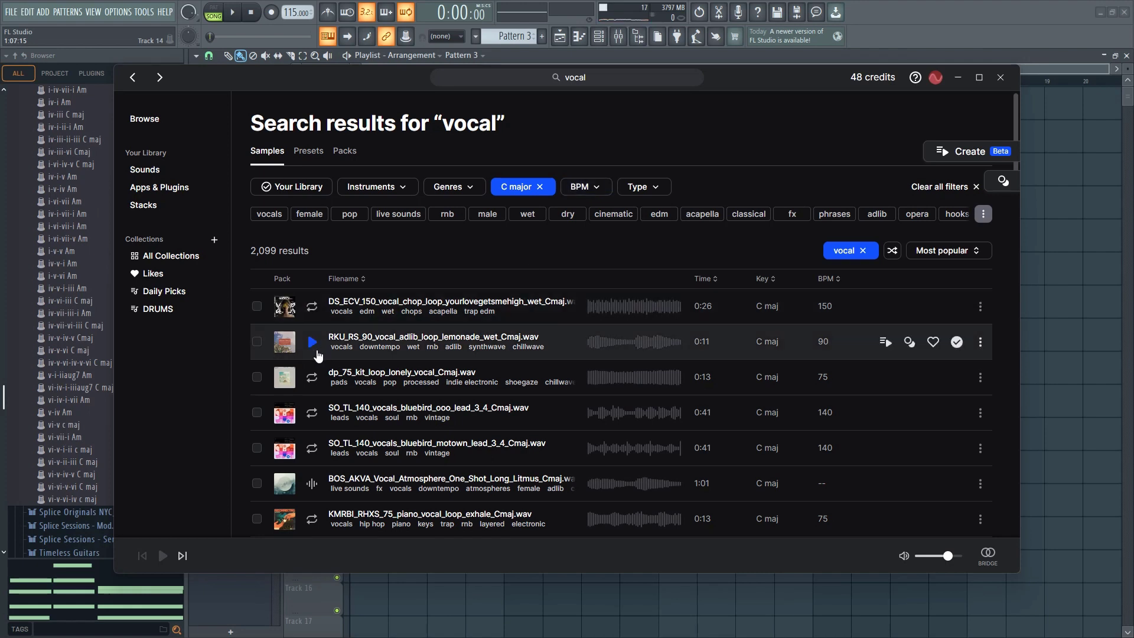
# Filter the vocal samples to a tempo range of 110 to 120 BPM
pyautogui.click(591, 190)
pyautogui.scroll(-1, 592, 213)
pyautogui.click(577, 121)
pyautogui.scroll(1, 571, 201)
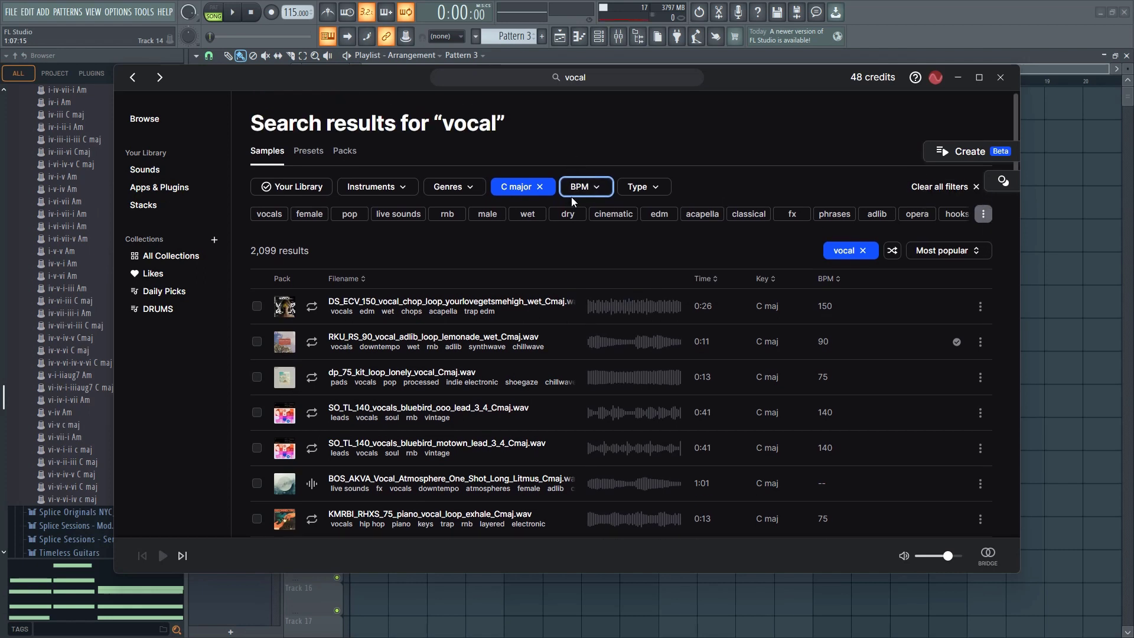
pyautogui.click(579, 189)
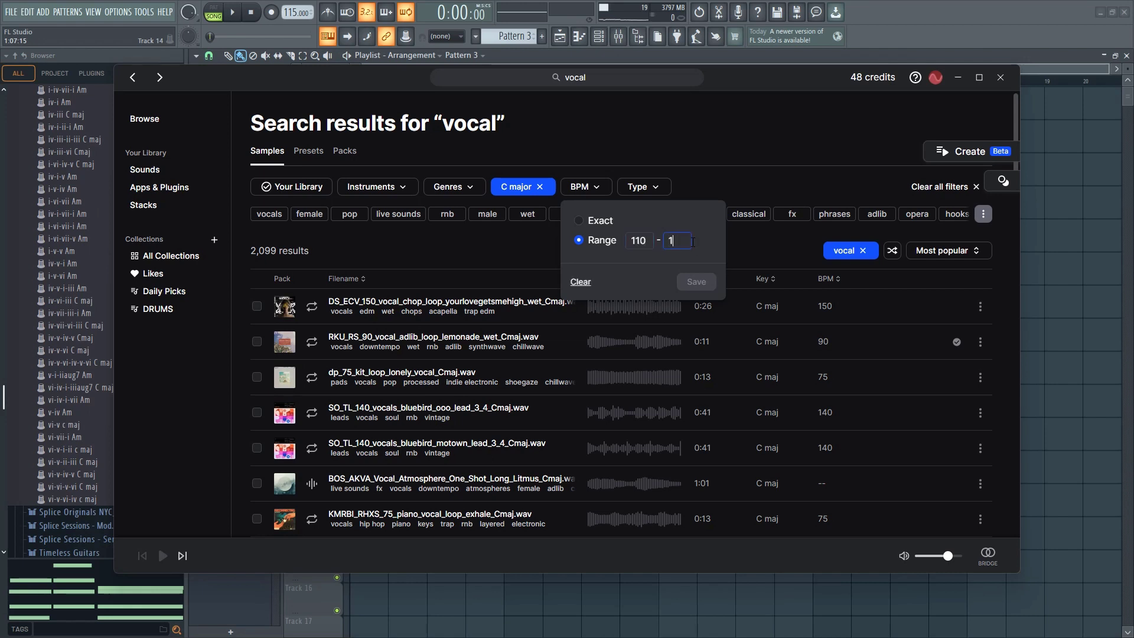
pyautogui.write('0')
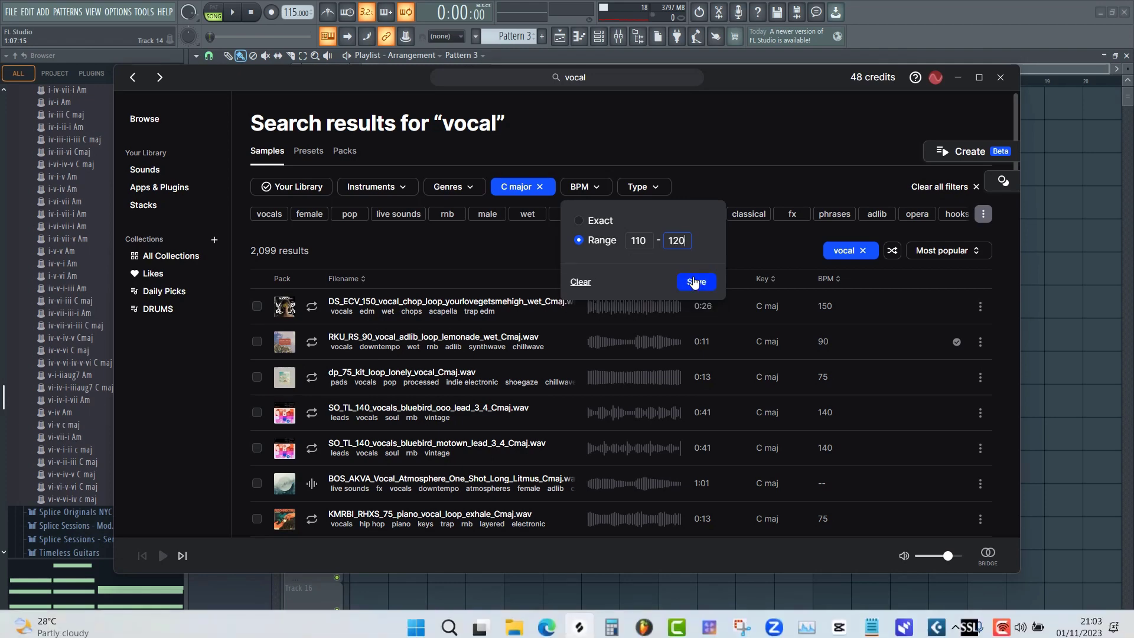
# Play the beat in FL Studio and audition the Splice vocal samples against it, through FL_ST_Kit03_110_Vocal_Loop_Pitched_Cmaj
pyautogui.press('space')
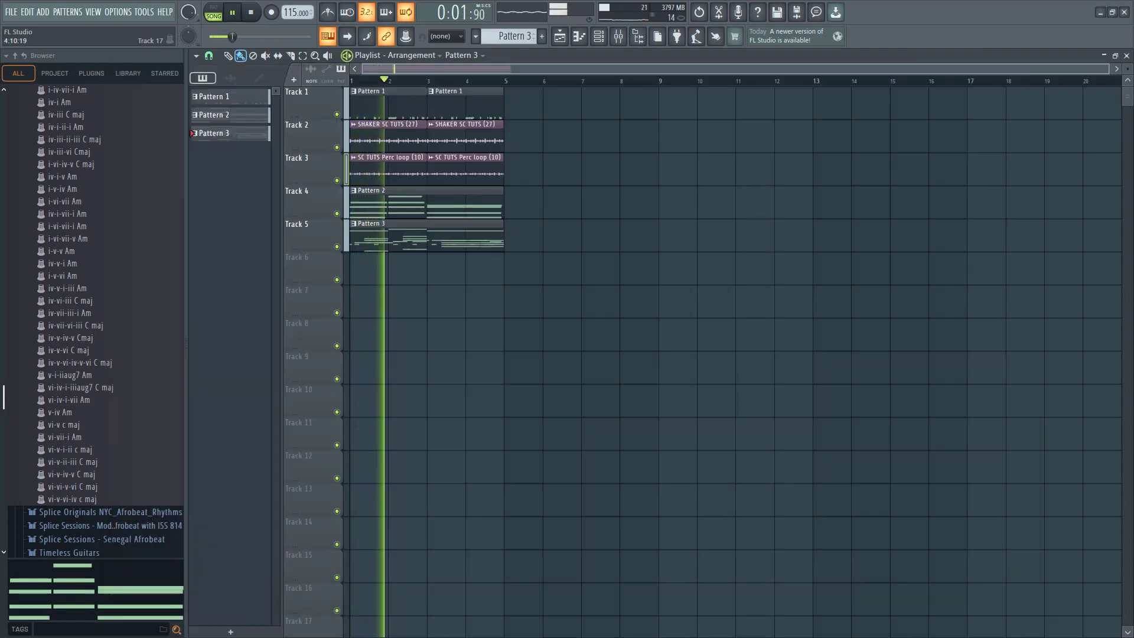
pyautogui.hotkey('alt', 'Tab')
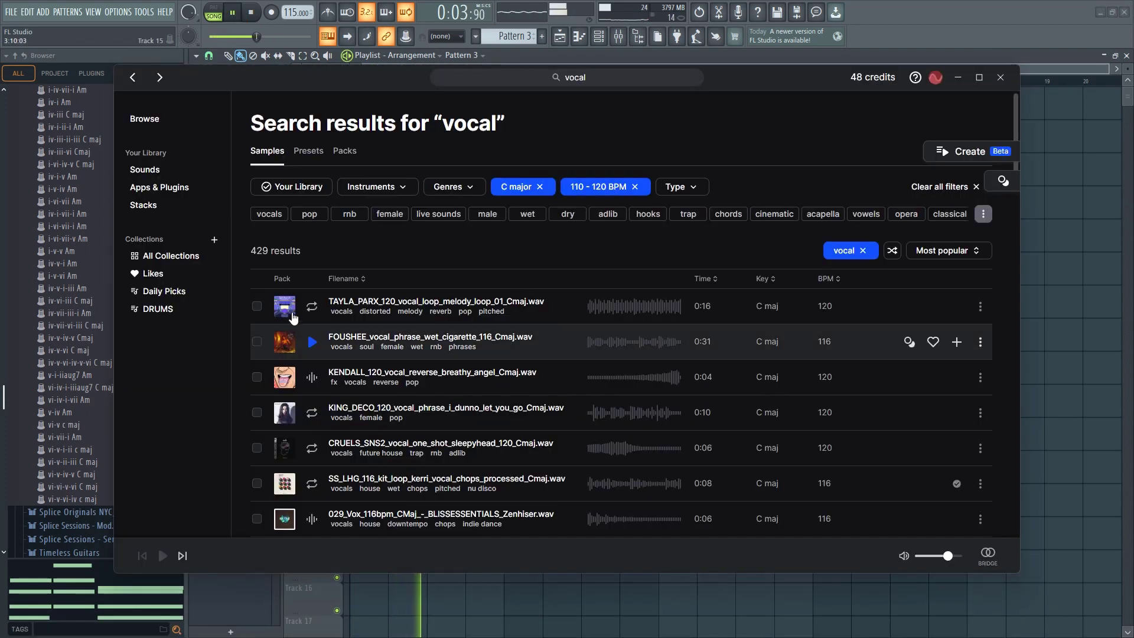
pyautogui.click(312, 306)
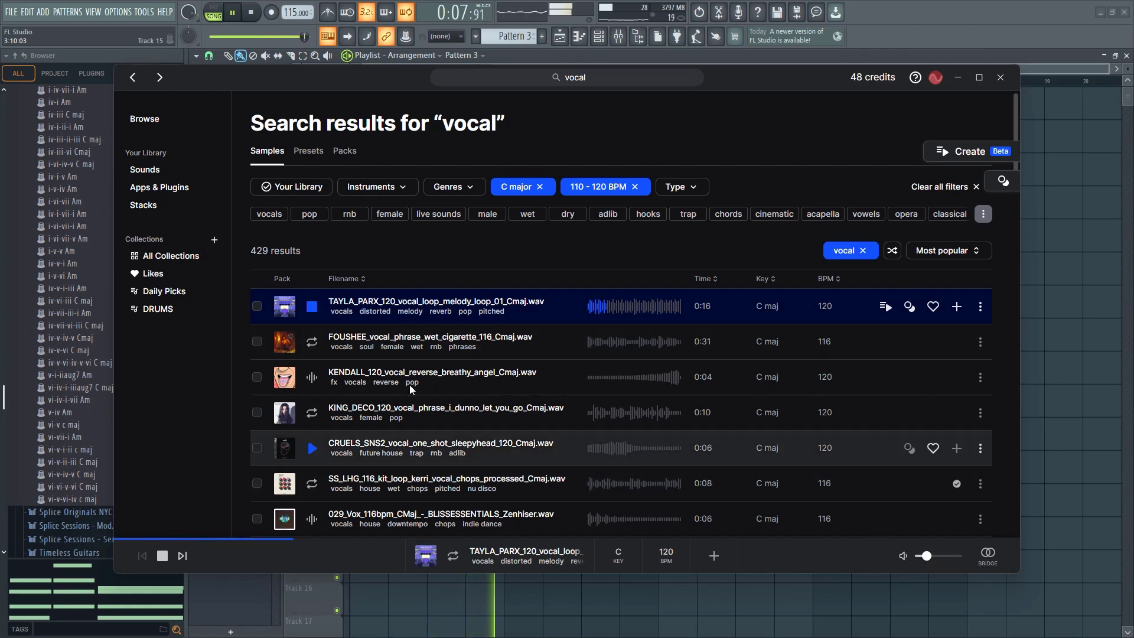
pyautogui.click(312, 342)
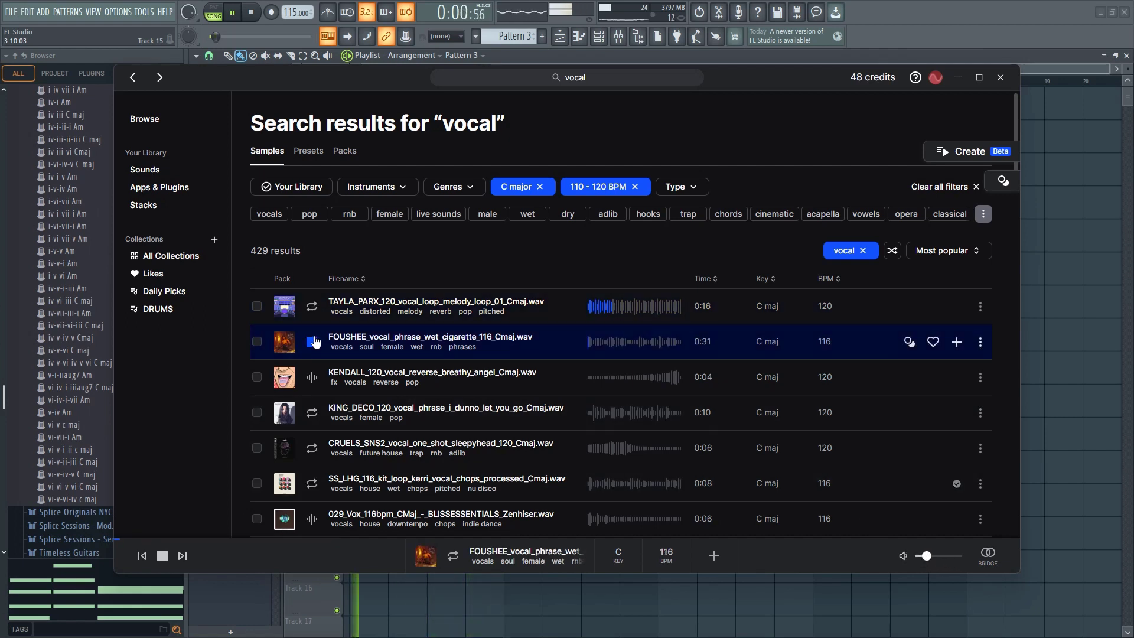
pyautogui.click(311, 413)
pyautogui.click(311, 483)
pyautogui.scroll(-1, 319, 479)
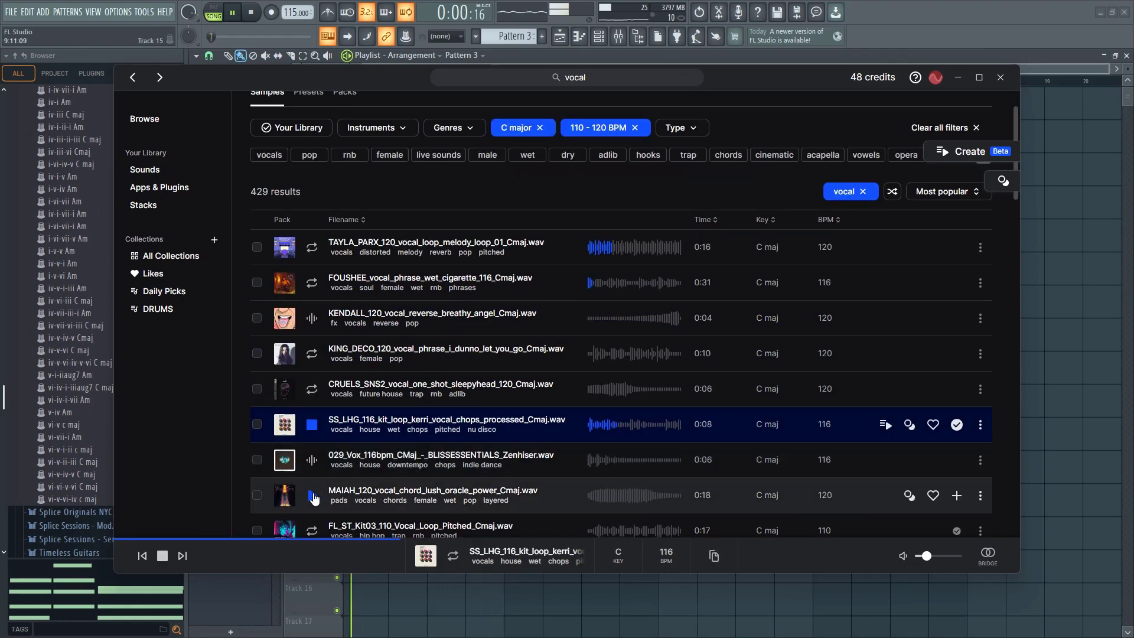
pyautogui.scroll(-2, 311, 466)
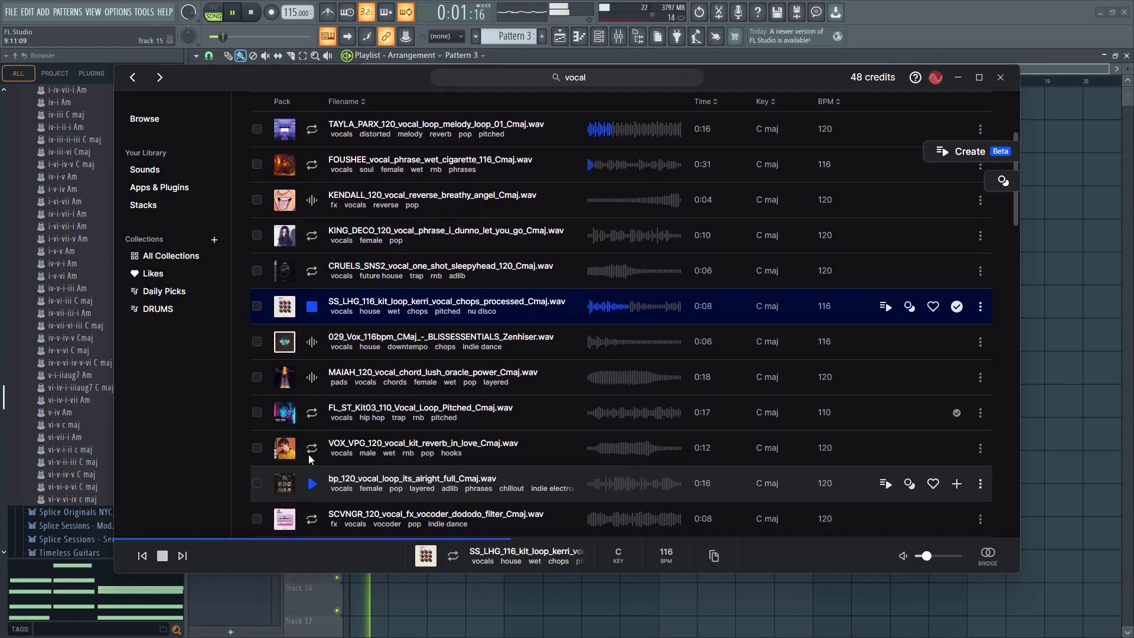
pyautogui.click(311, 412)
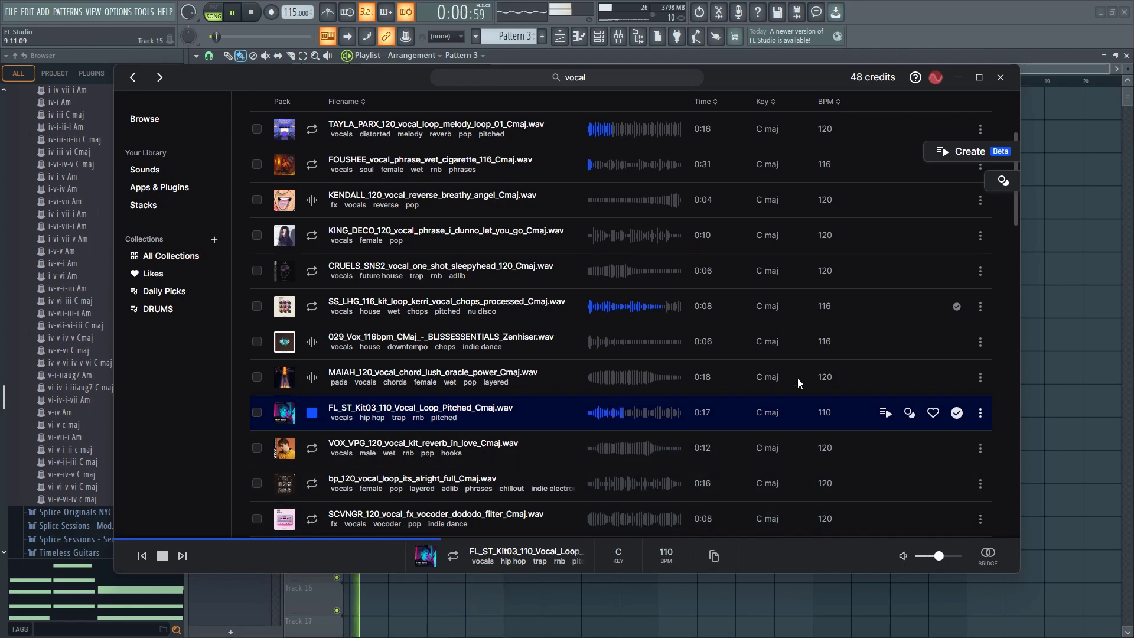
# Bring FL_ST_Kit03_110_Vocal_Loop_Pitched_Cmaj from Splice into the FL Studio playlist at bar 1 of Track 9 and stop playback
pyautogui.moveTo(659, 450); pyautogui.dragTo(880, 545)
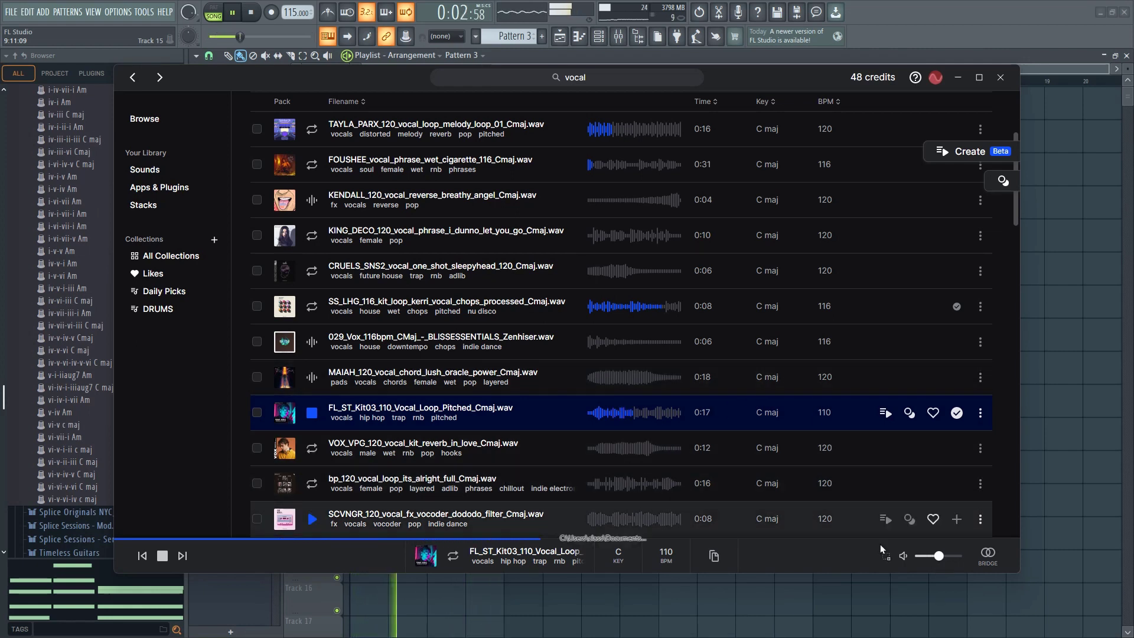
pyautogui.moveTo(1051, 410); pyautogui.dragTo(405, 355)
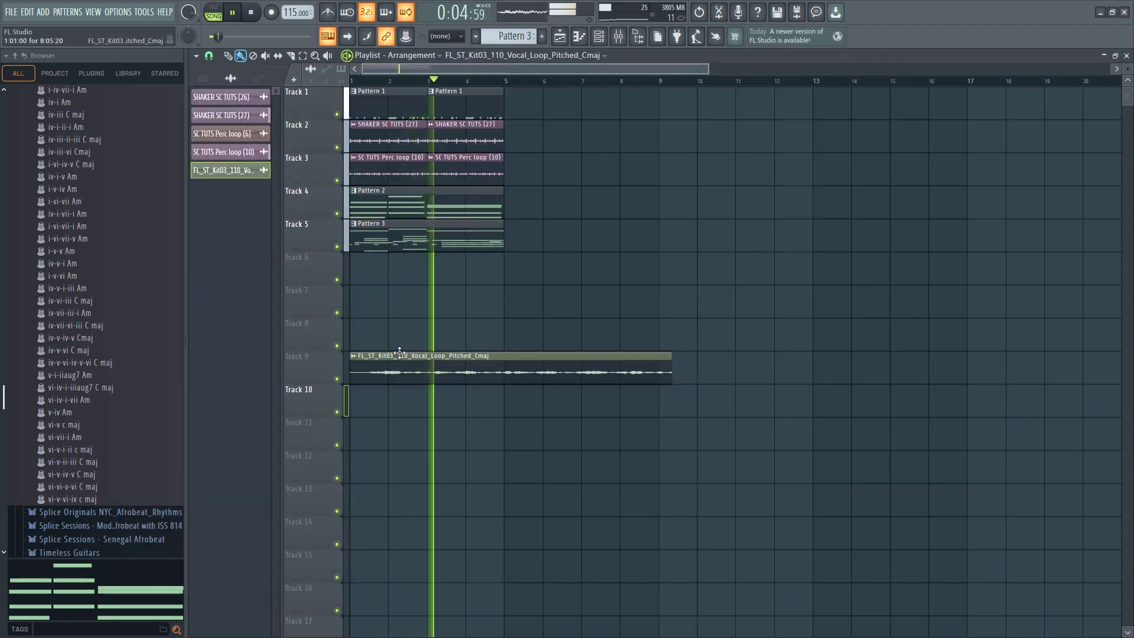
pyautogui.press('space')
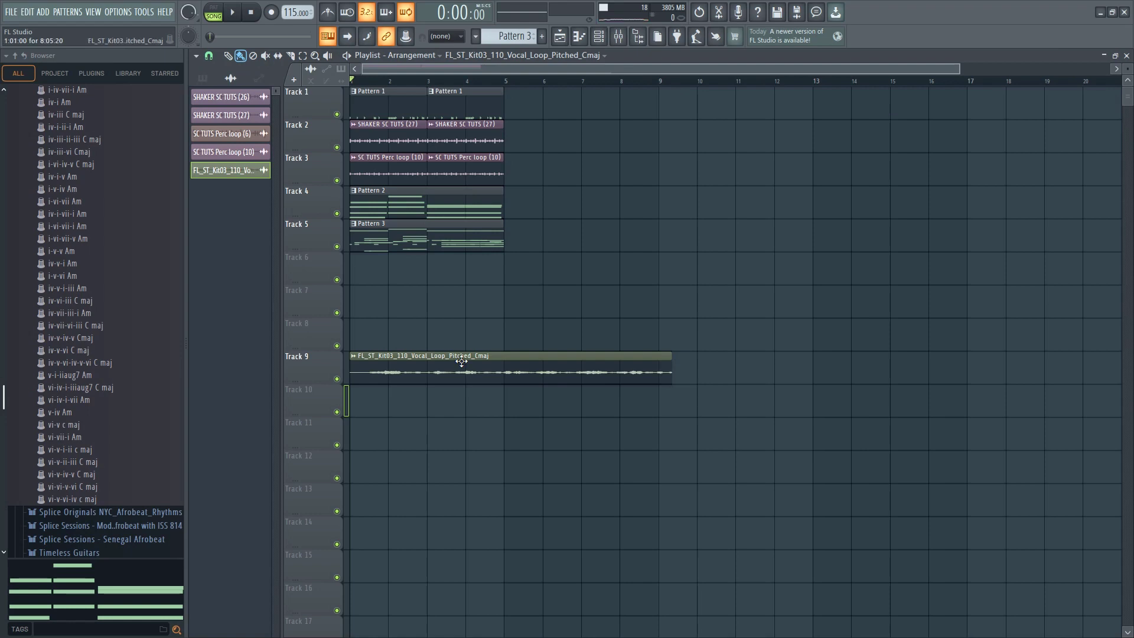
# Time-stretch the pitched vocal loop to end at bar 9 using Stretch mode, and adjust its channel volume while the beat plays
pyautogui.doubleClick(461, 362)
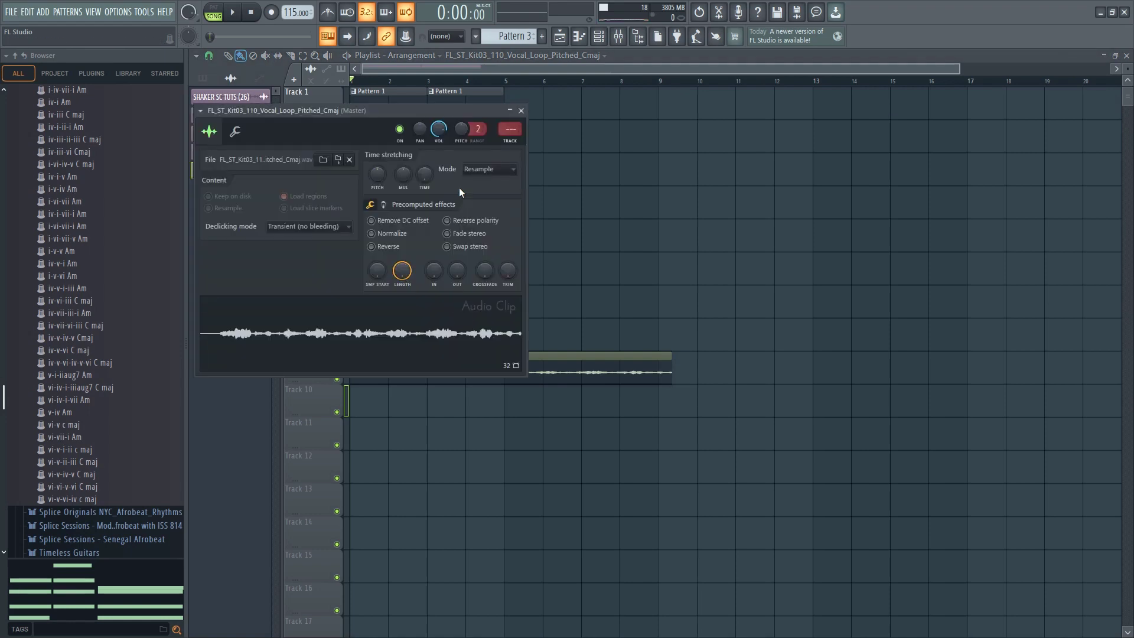
pyautogui.moveTo(414, 111); pyautogui.dragTo(900, 127)
pyautogui.moveTo(922, 187); pyautogui.dragTo(922, 178)
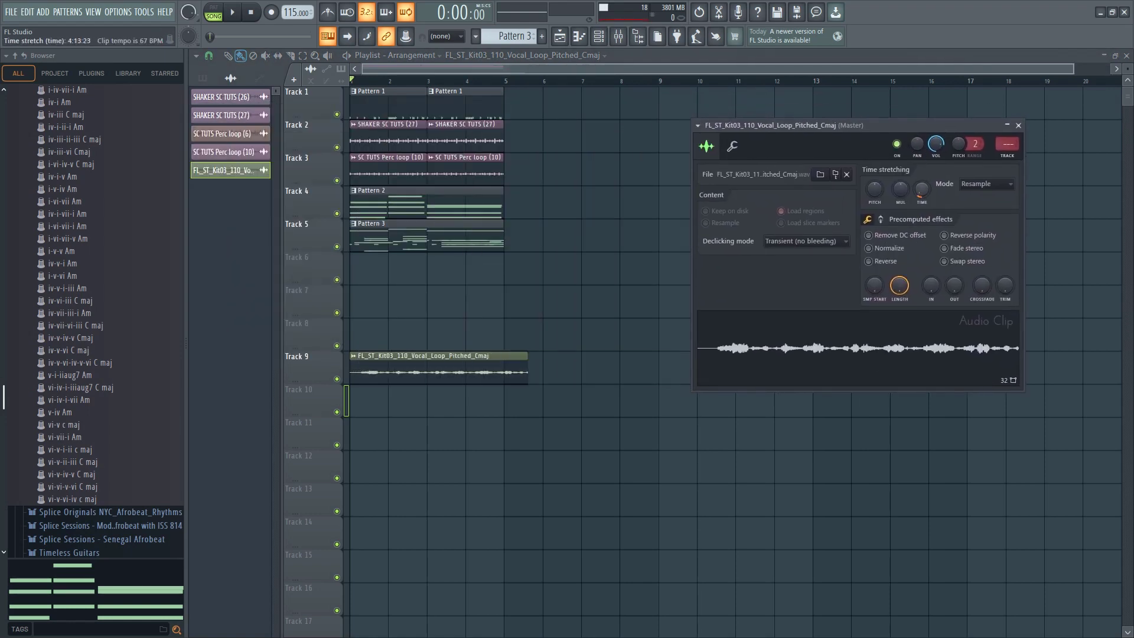
pyautogui.click(978, 191)
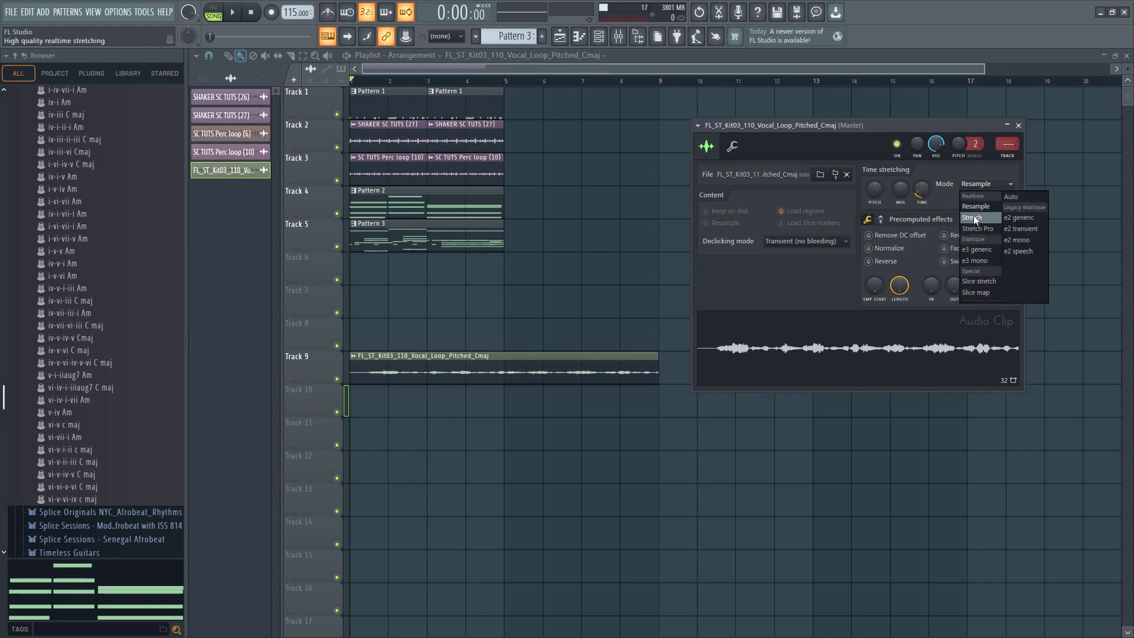
pyautogui.click(966, 225)
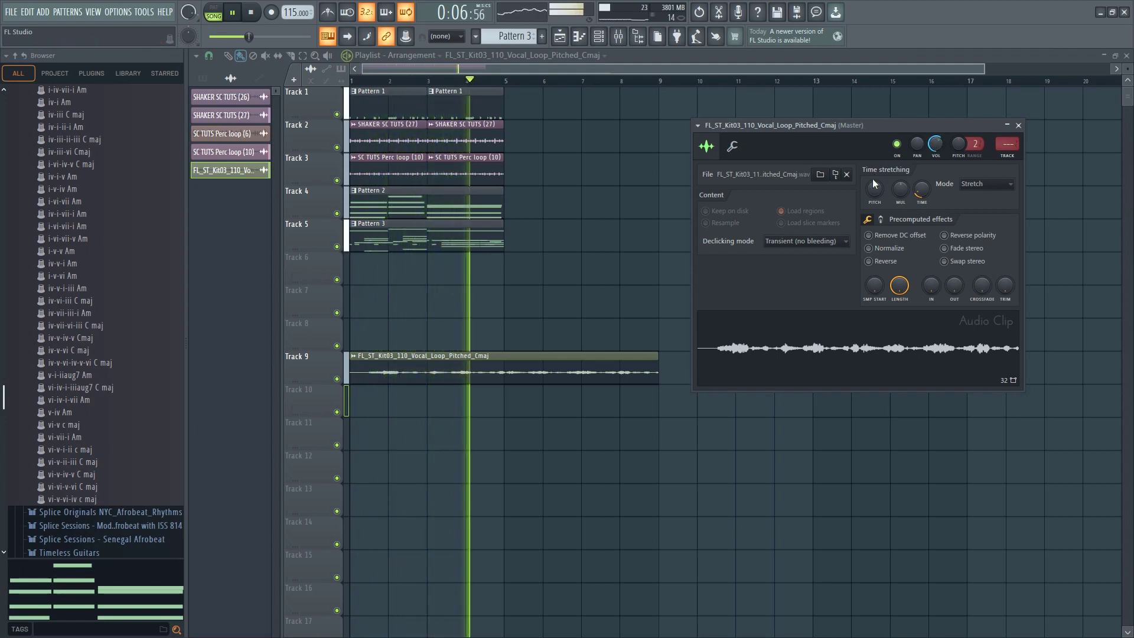
pyautogui.press('space')
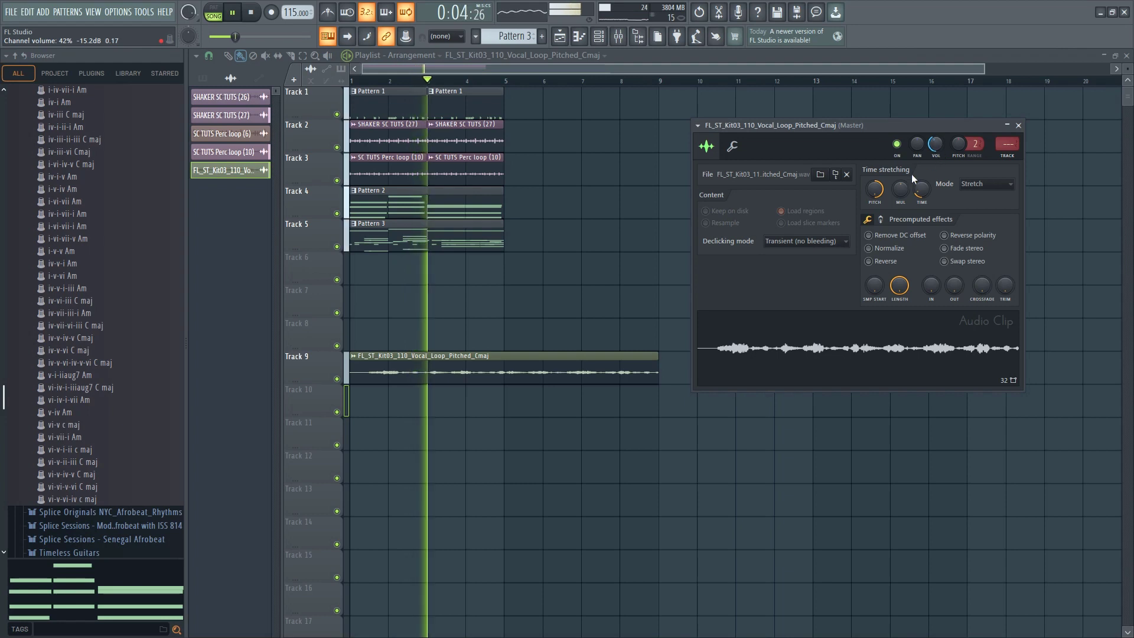
pyautogui.moveTo(940, 146)
pyautogui.mouseDown()
pyautogui.moveTo(940, 135)
pyautogui.moveTo(937, 143)
pyautogui.mouseUp()
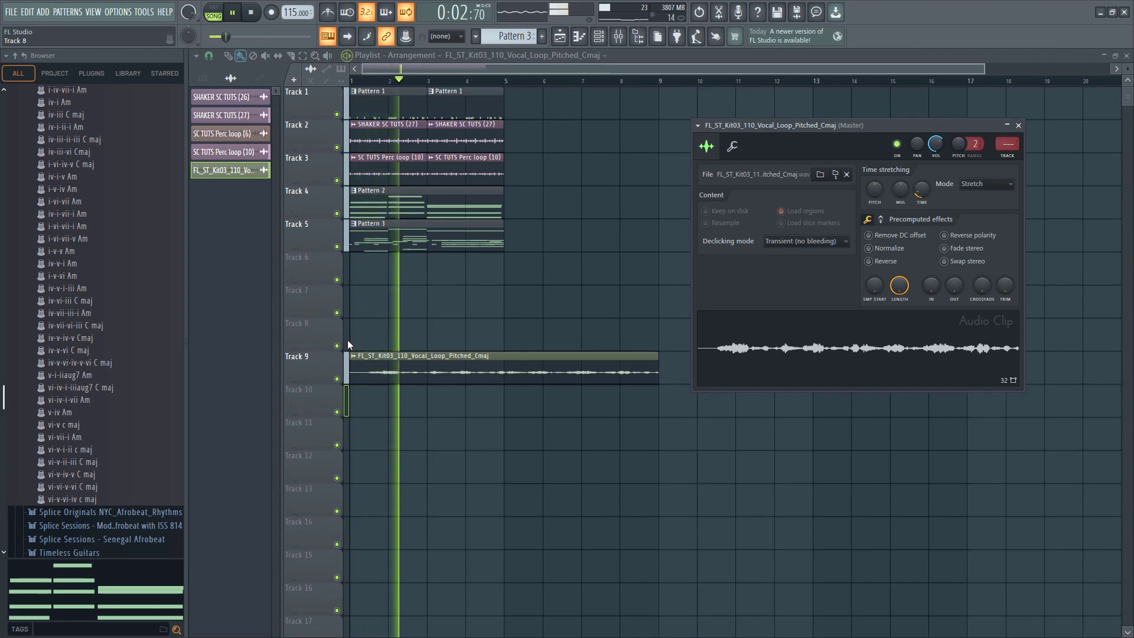
# Slice the vocal loop at bar 5, place its second half at the start of Track 10, and set the channel volume to about 64%
pyautogui.click(296, 57)
pyautogui.moveTo(509, 356); pyautogui.dragTo(341, 387)
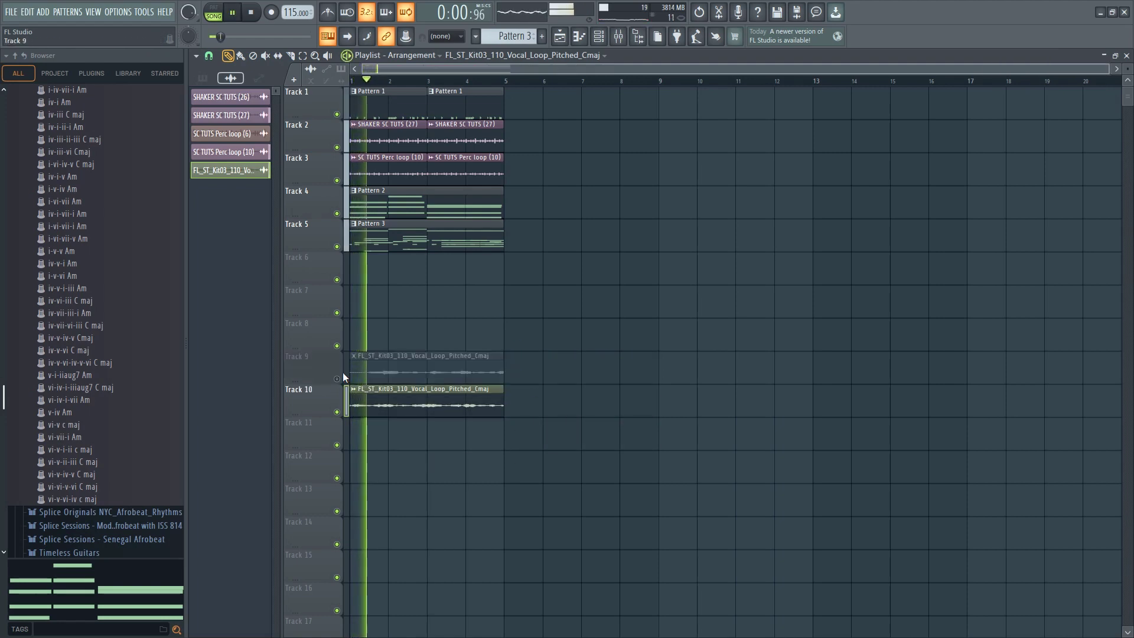
pyautogui.doubleClick(395, 411)
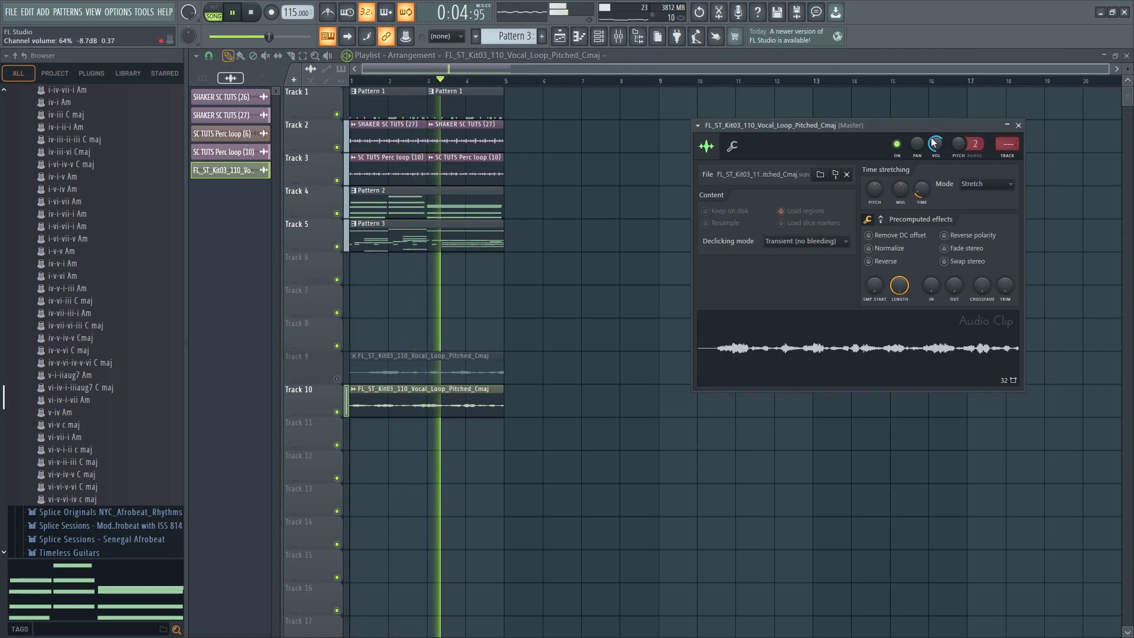
# Delete the muted vocal clip on Track 9 and move the Track 10 vocal clip up to Track 6
pyautogui.click(408, 399)
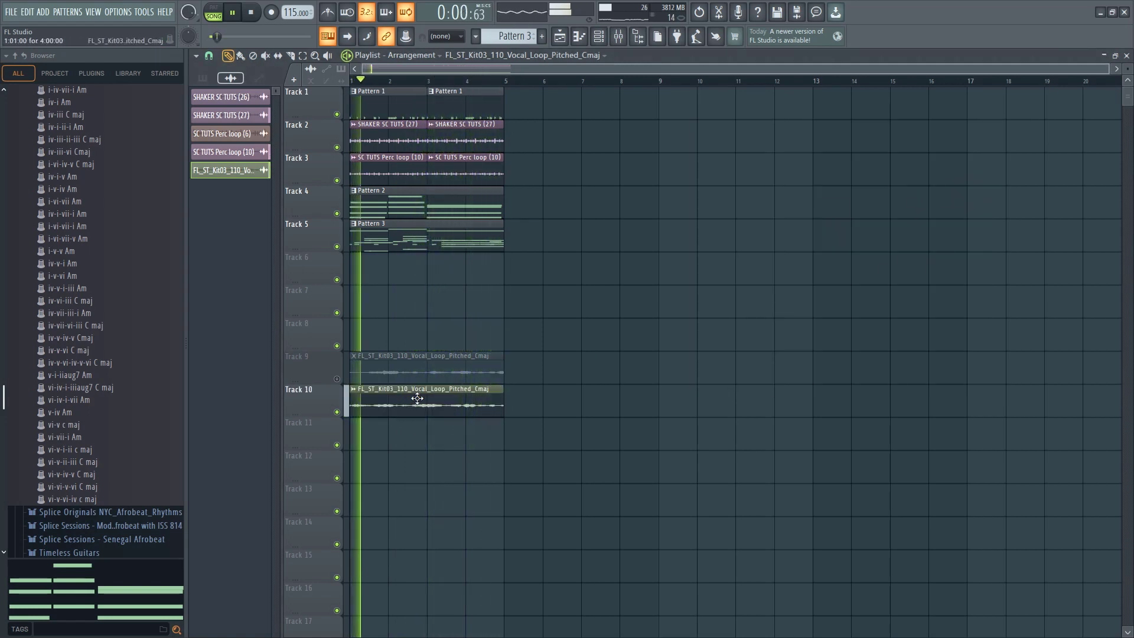
pyautogui.rightClick(412, 380)
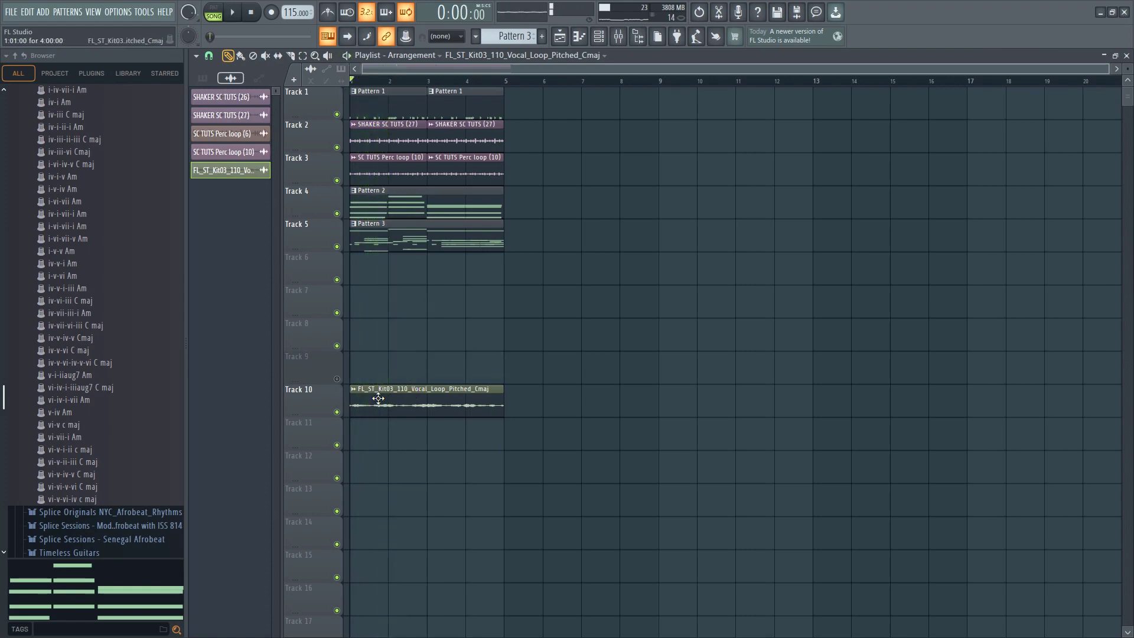
pyautogui.moveTo(378, 399); pyautogui.dragTo(332, 264)
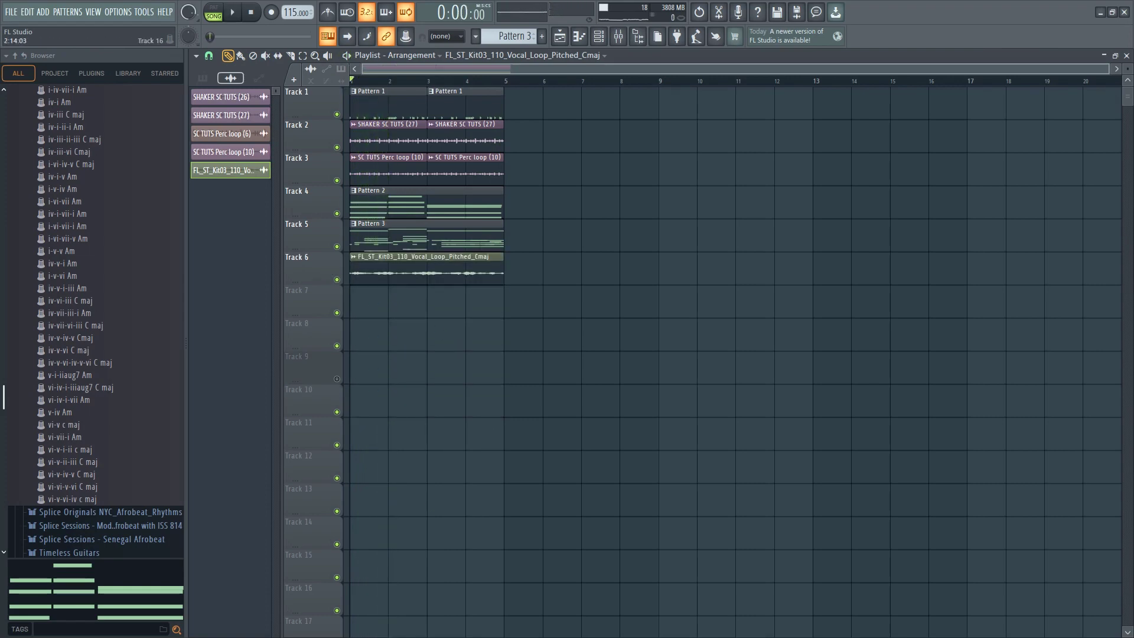
# Switch to Splice and audition more C major vocal loops while the FL Studio beat plays
pyautogui.click(611, 626)
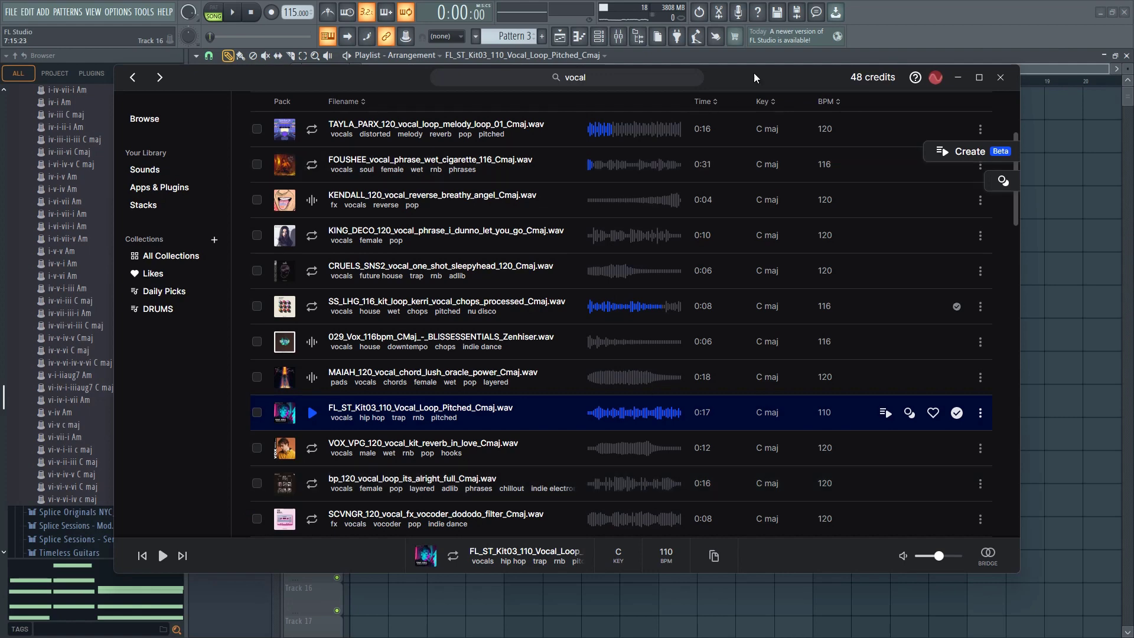
pyautogui.moveTo(782, 77); pyautogui.dragTo(774, 113)
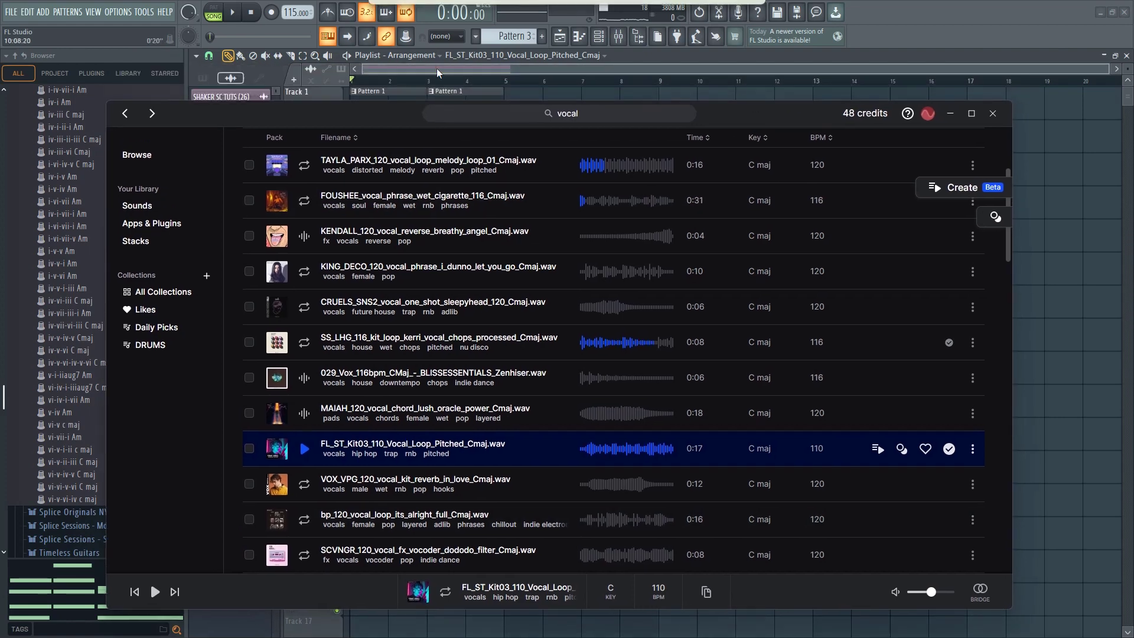
pyautogui.click(230, 13)
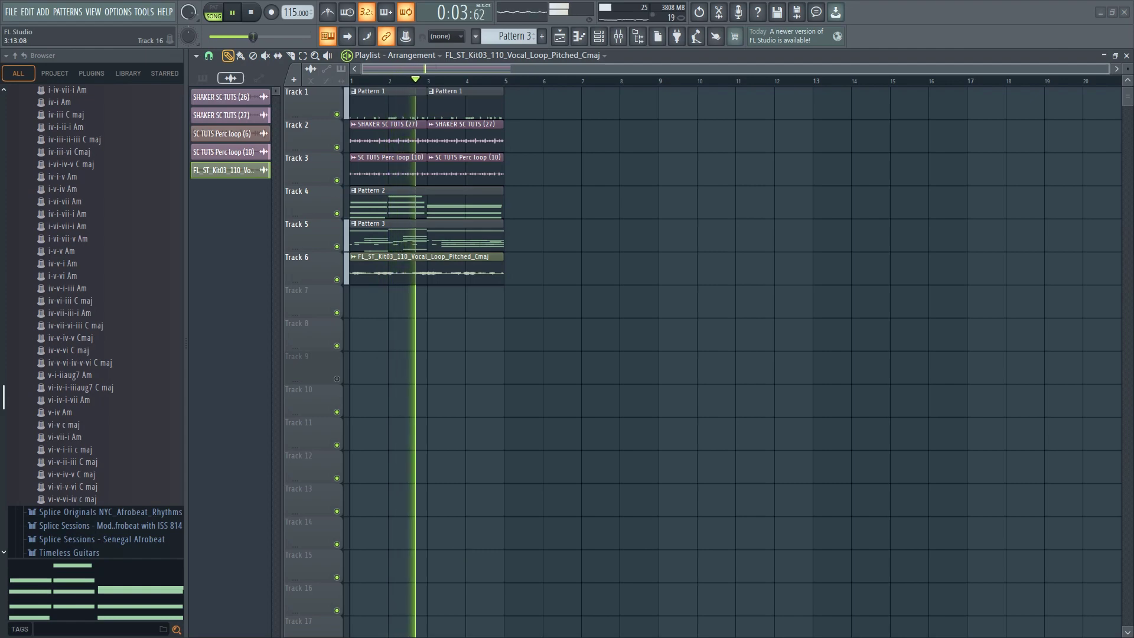
pyautogui.hotkey('alt', 'Tab')
pyautogui.scroll(-2, 324, 533)
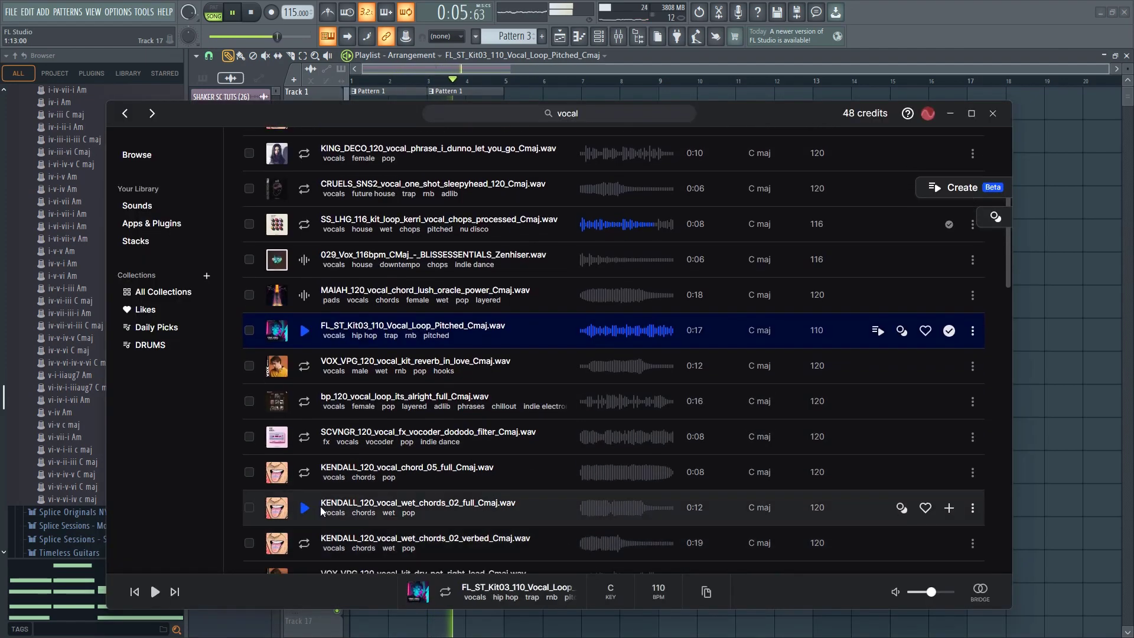
pyautogui.click(305, 473)
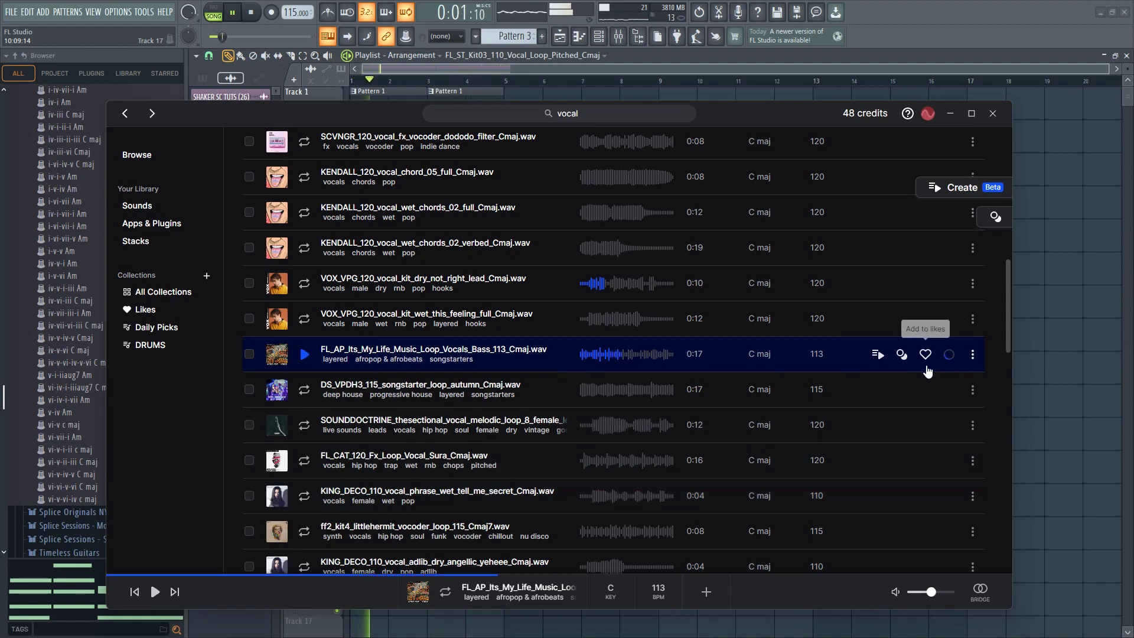
# Place FL_AP_Its_My_Life_Music_Loop_Vocals_Bass_113_Cmaj at bar 1 of Track 8 and time-stretch it to end at bar 9 in Stretch mode
pyautogui.moveTo(1024, 336); pyautogui.dragTo(1023, 321)
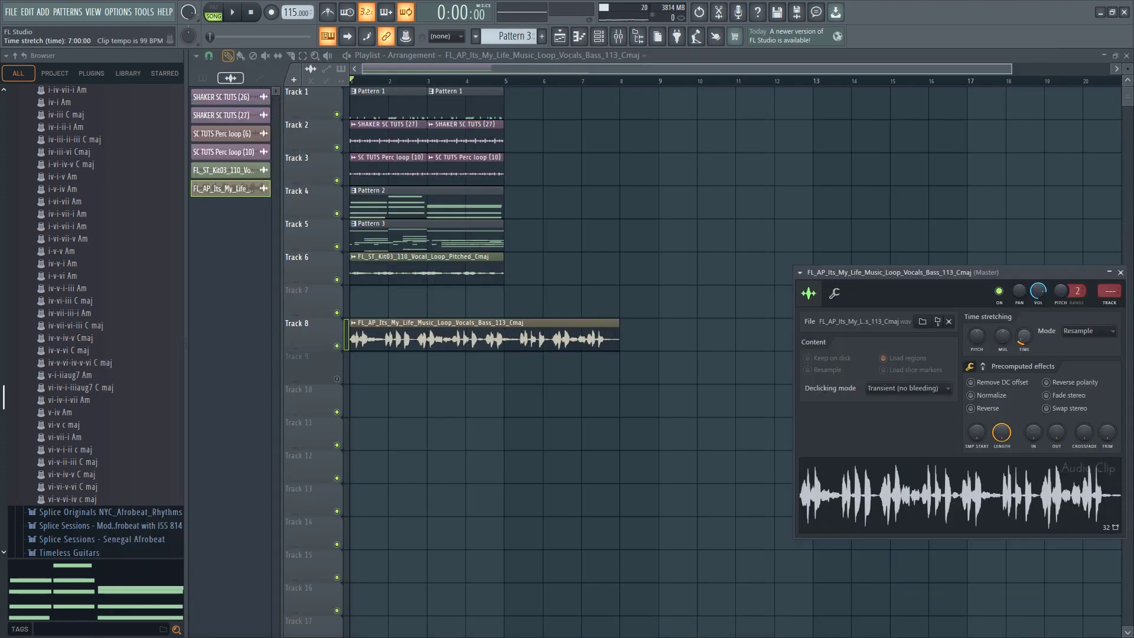
pyautogui.click(1063, 332)
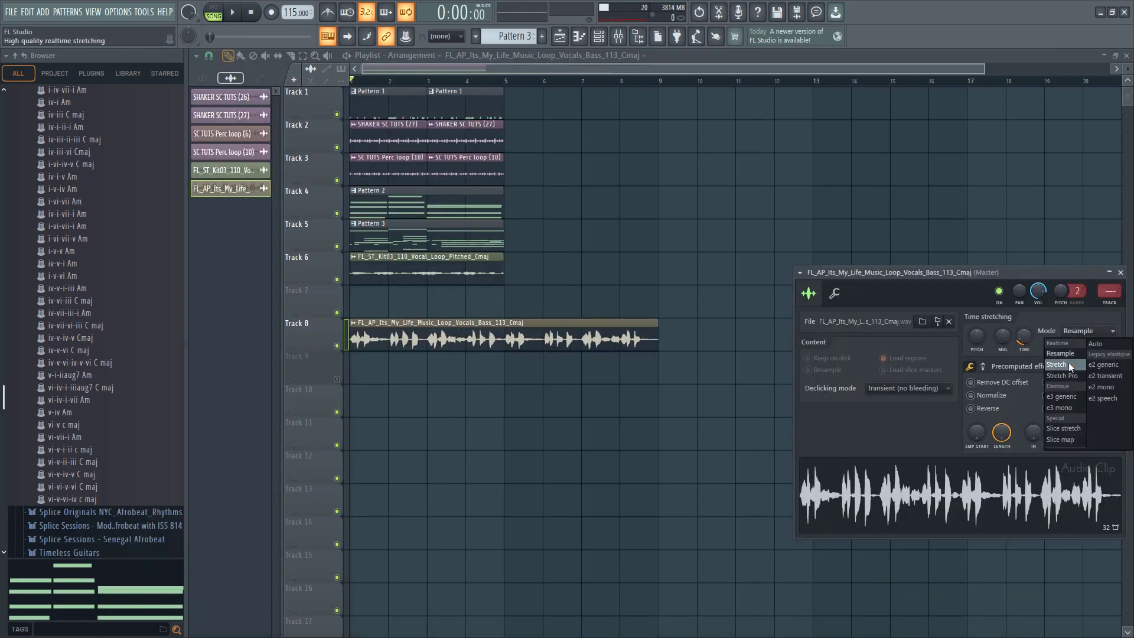
pyautogui.click(1068, 362)
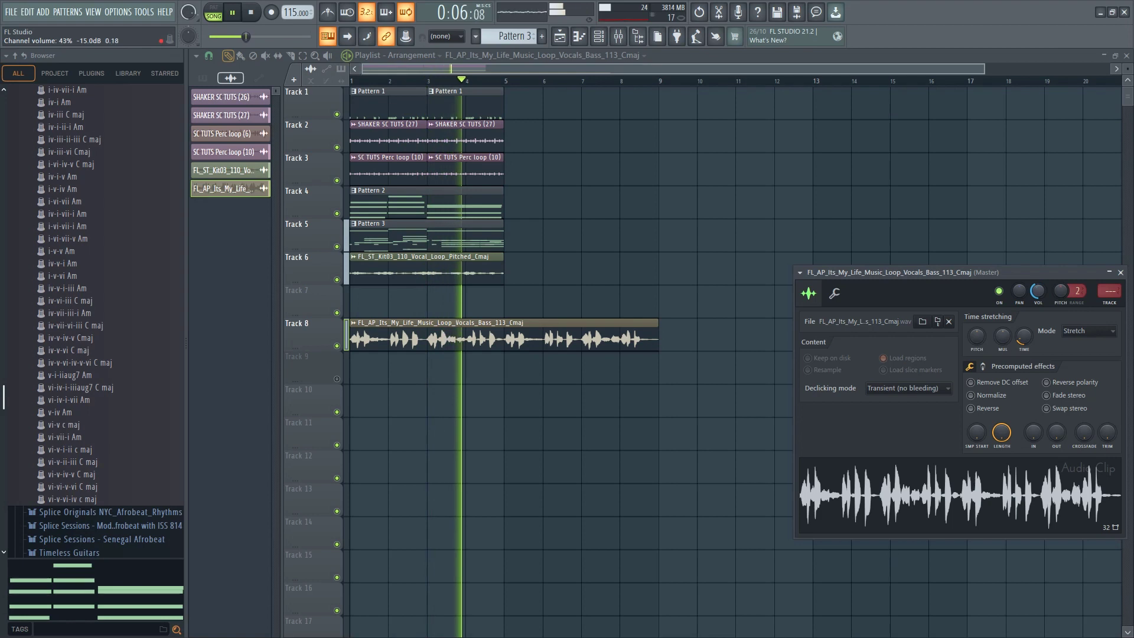
pyautogui.rightClick(505, 377)
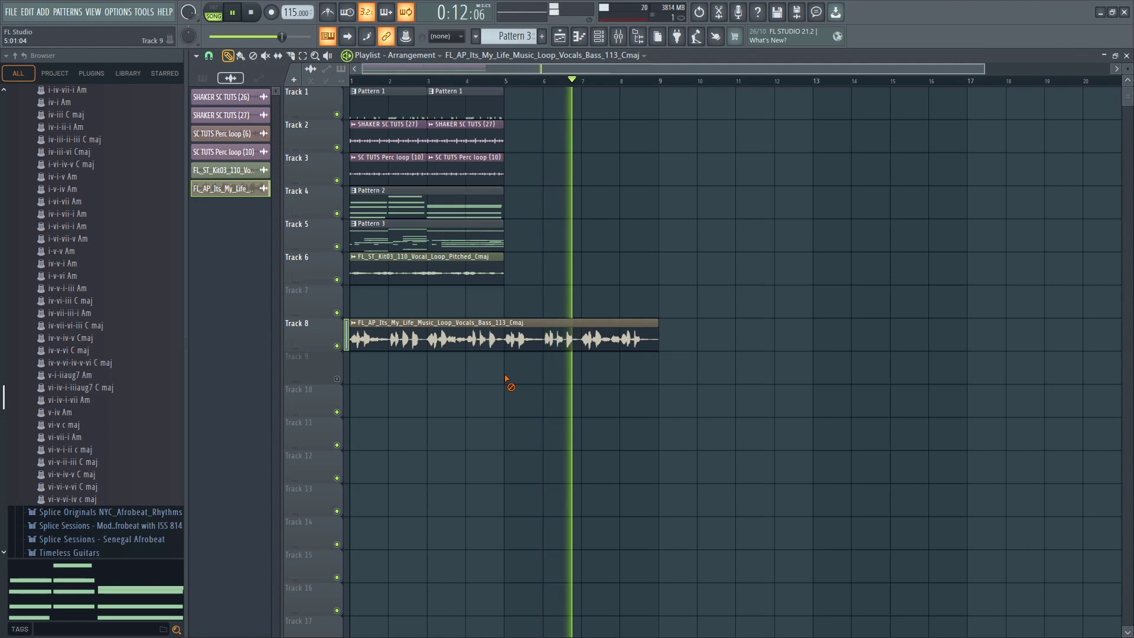
pyautogui.press('space')
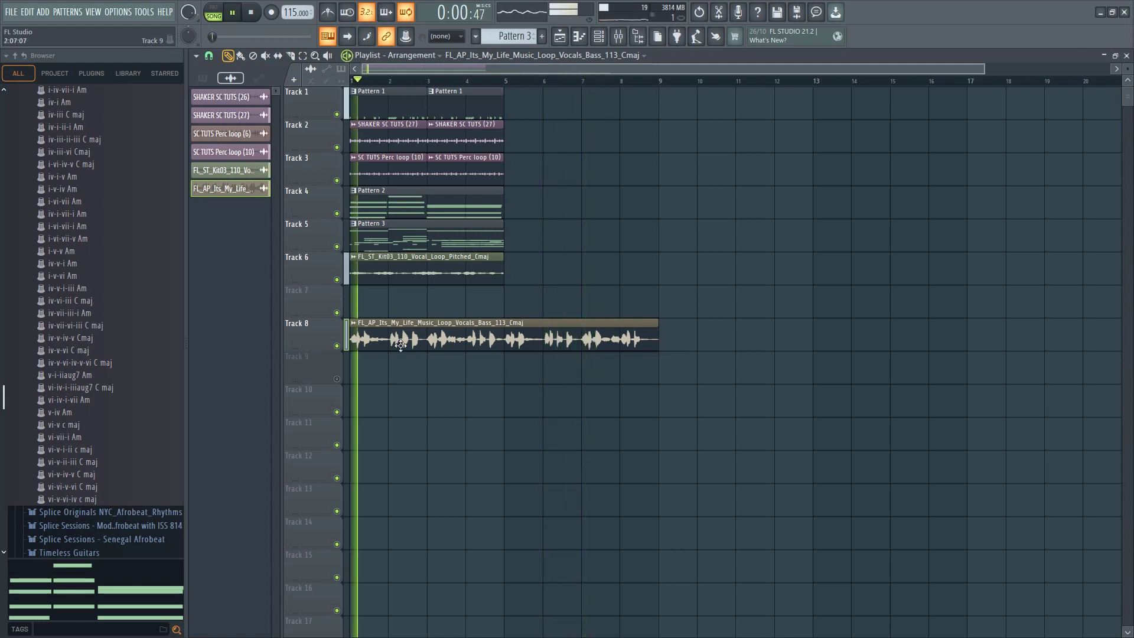
pyautogui.press('space')
# Route the Its_My_Life vocal loop to mixer Insert 7 and load Fruity Parametric EQ 2 in its first slot
pyautogui.doubleClick(400, 345)
pyautogui.click(631, 39)
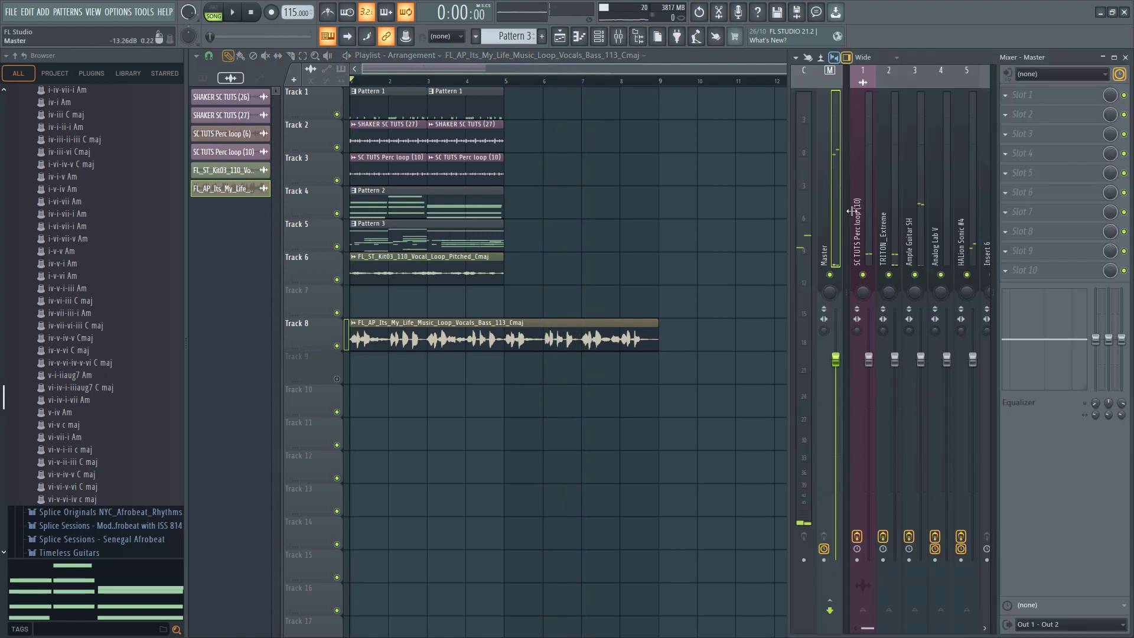
pyautogui.scroll(-3, 923, 234)
pyautogui.click(935, 238)
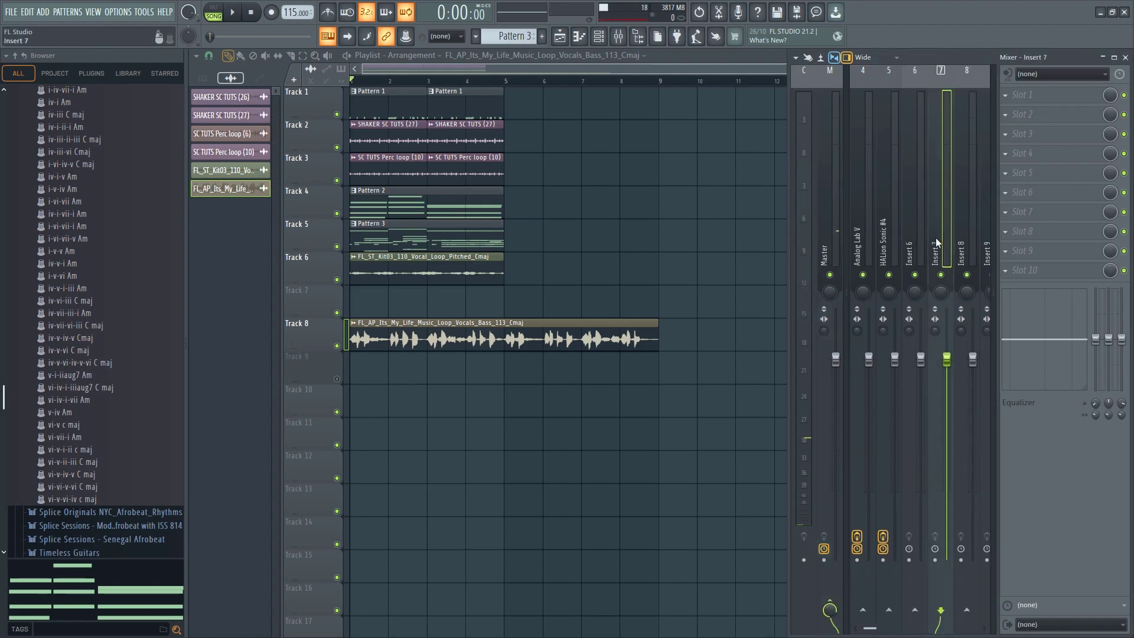
pyautogui.hotkey('ctrl', 'l')
pyautogui.click(1051, 95)
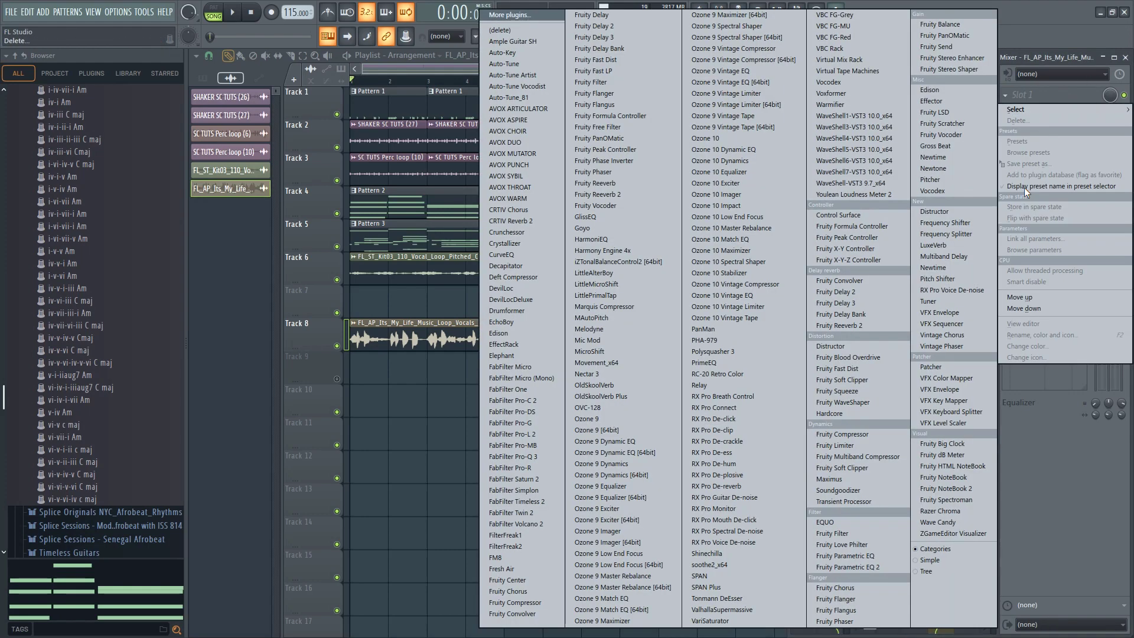
pyautogui.click(876, 567)
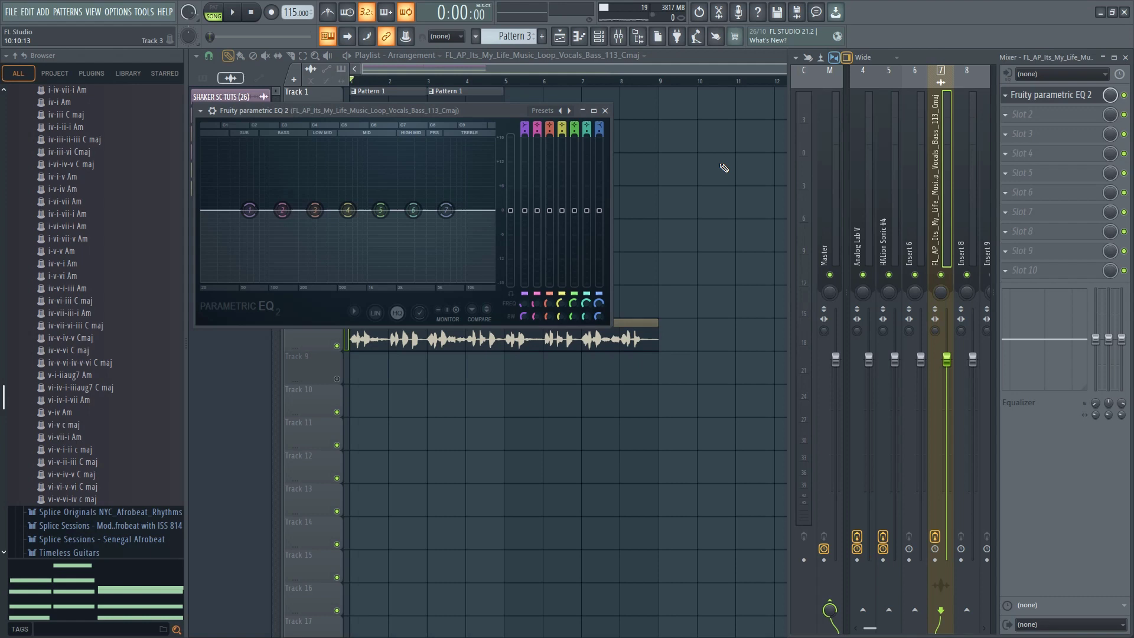
# Apply a high-pass and low-pass EQ preset and raise the high-pass cutoff to slightly above 180 Hz while auditioning the vocal
pyautogui.click(568, 112)
pyautogui.click(594, 152)
pyautogui.press('space')
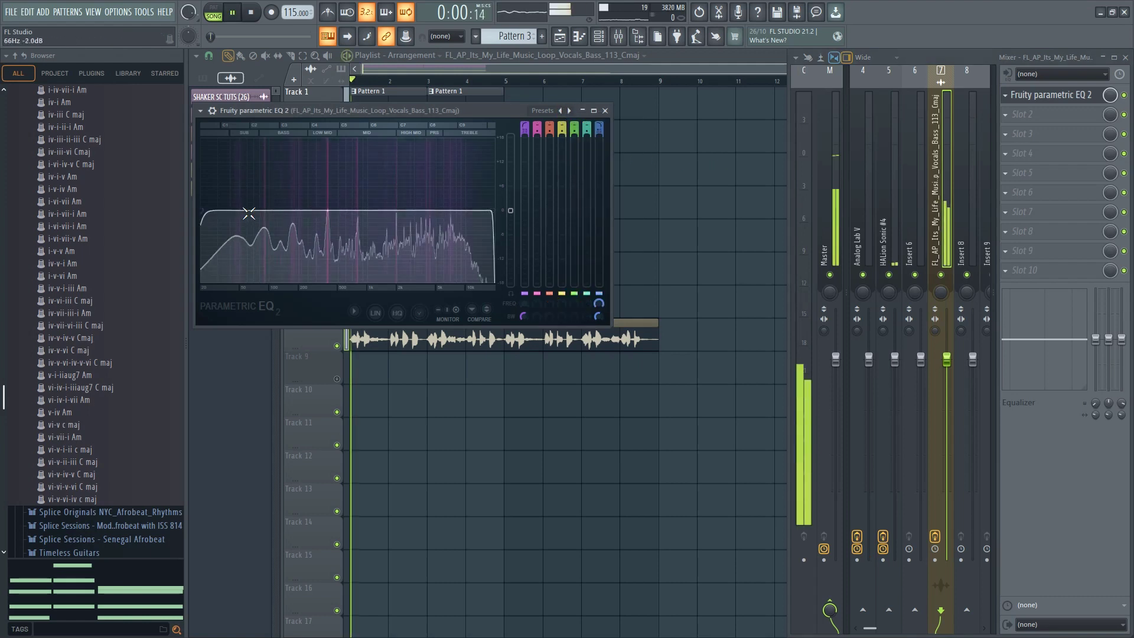
pyautogui.moveTo(205, 210); pyautogui.dragTo(280, 210)
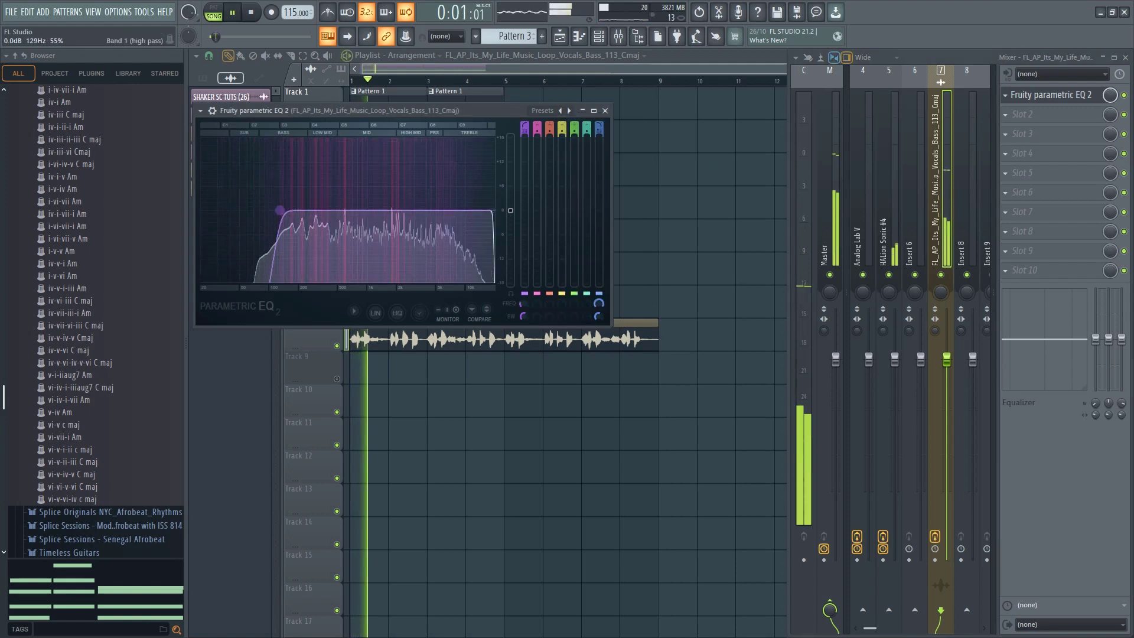
pyautogui.press('space')
pyautogui.press('space')
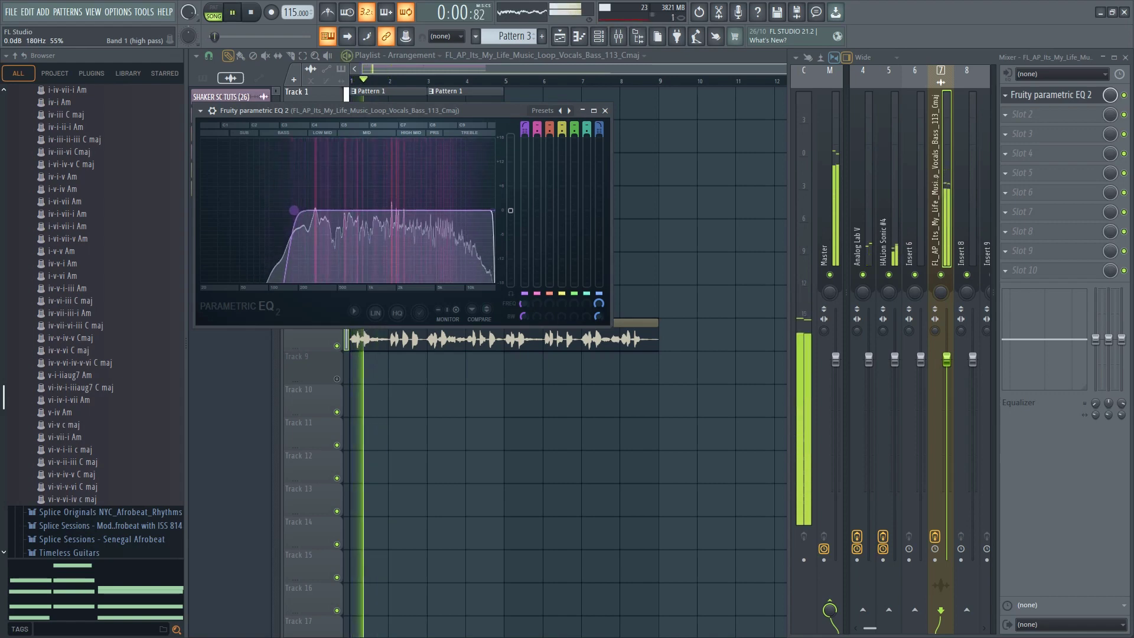
pyautogui.moveTo(280, 210); pyautogui.dragTo(300, 210)
pyautogui.press('space')
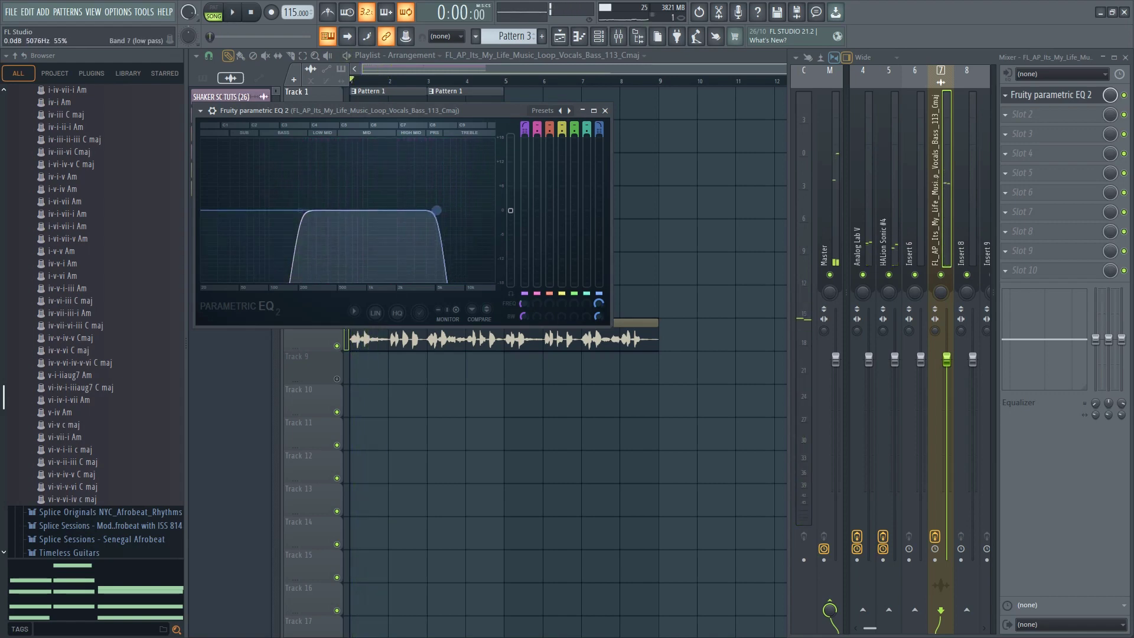
# Set the vocal EQ's low-pass cutoff to about 5444 Hz and lower the Insert 7 fader while the beat plays
pyautogui.moveTo(432, 210); pyautogui.dragTo(439, 210)
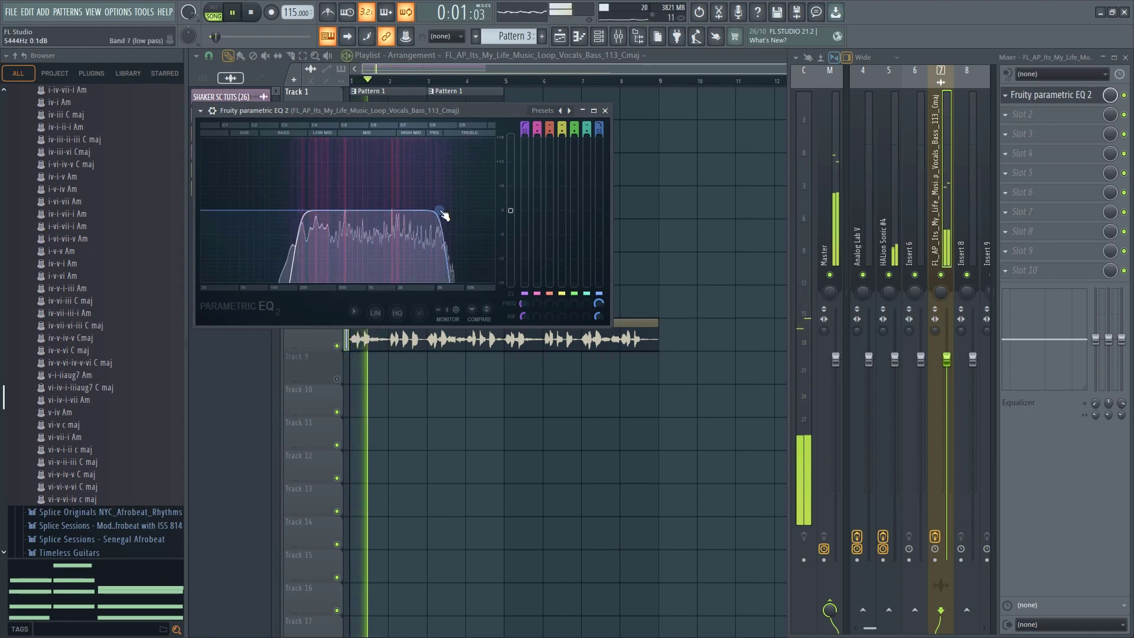
pyautogui.press('space')
pyautogui.press('space')
pyautogui.moveTo(949, 362); pyautogui.dragTo(949, 475)
pyautogui.press('space')
pyautogui.press('space')
pyautogui.rightClick(533, 413)
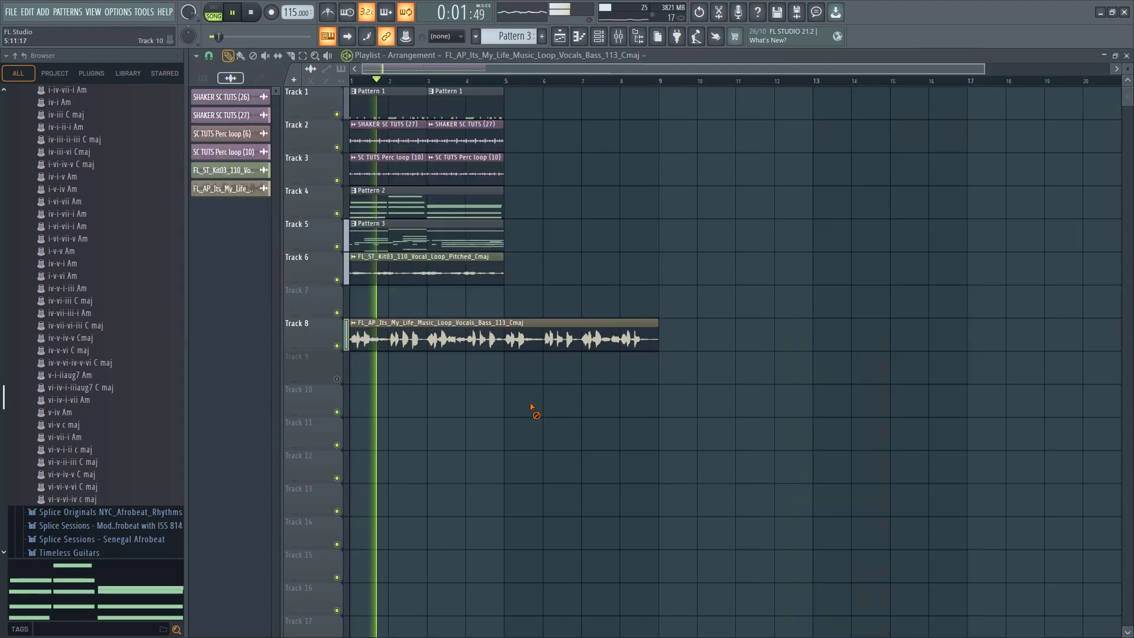
# Slice the Track 8 vocal loop at bars 2, 3, 4 and 5, deleting every piece except those at bars 1 and 3
pyautogui.click(290, 56)
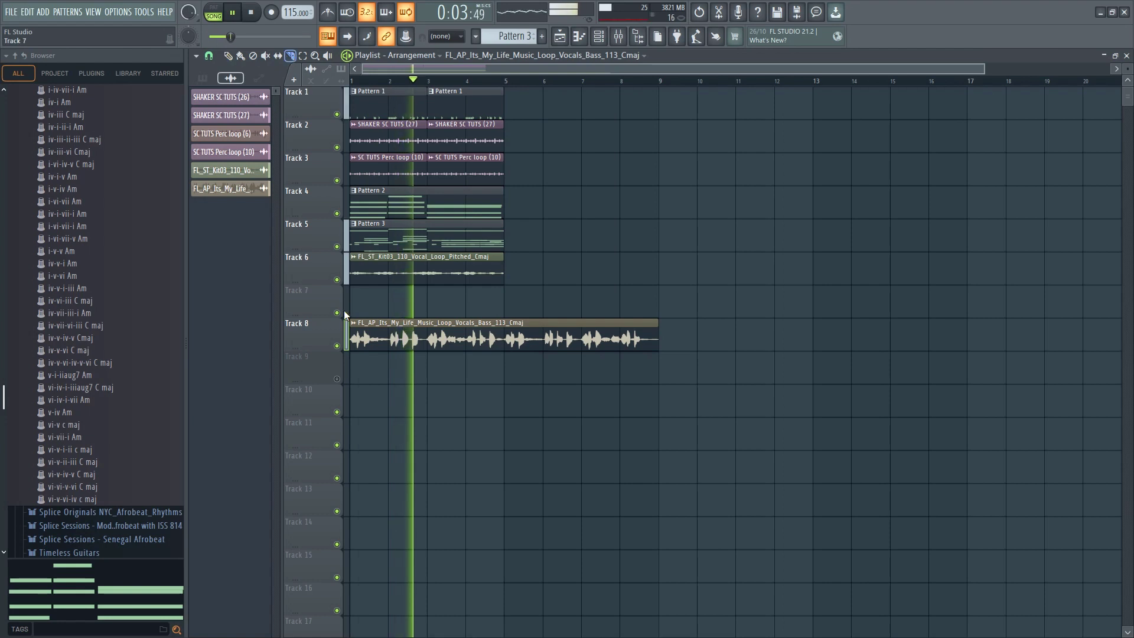
pyautogui.moveTo(389, 319); pyautogui.dragTo(391, 359)
pyautogui.moveTo(426, 317); pyautogui.dragTo(426, 365)
pyautogui.moveTo(469, 317); pyautogui.dragTo(474, 372)
pyautogui.press('space')
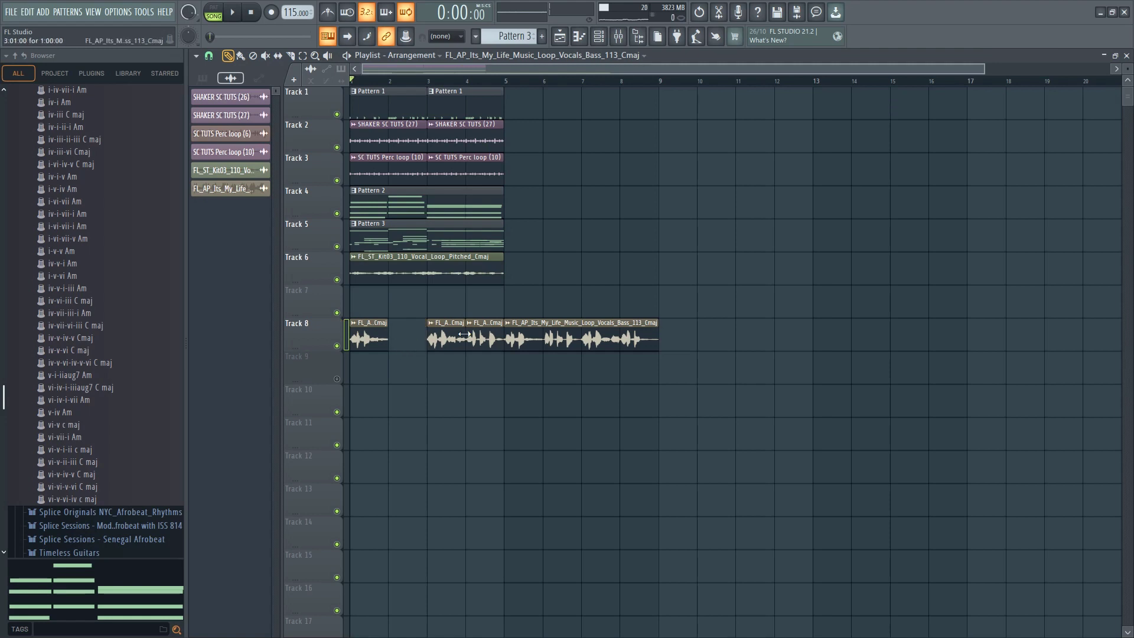
pyautogui.rightClick(521, 353)
# Set the Its_My_Life vocal's channel volume to about 39% during playback and move its two slices up to Track 7
pyautogui.press('space')
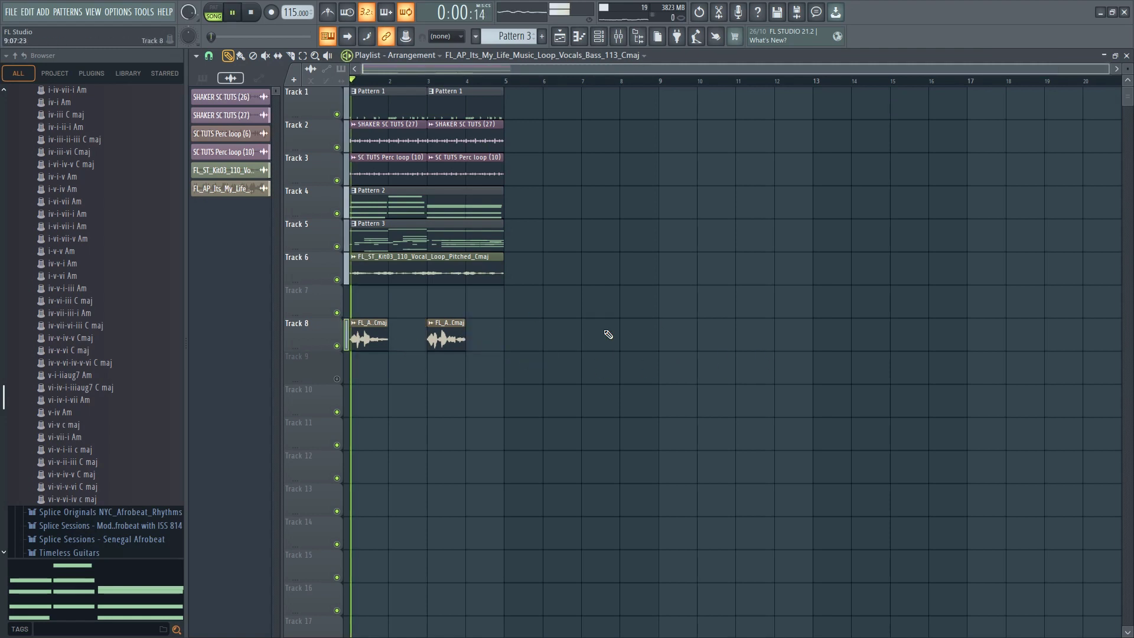
pyautogui.doubleClick(362, 340)
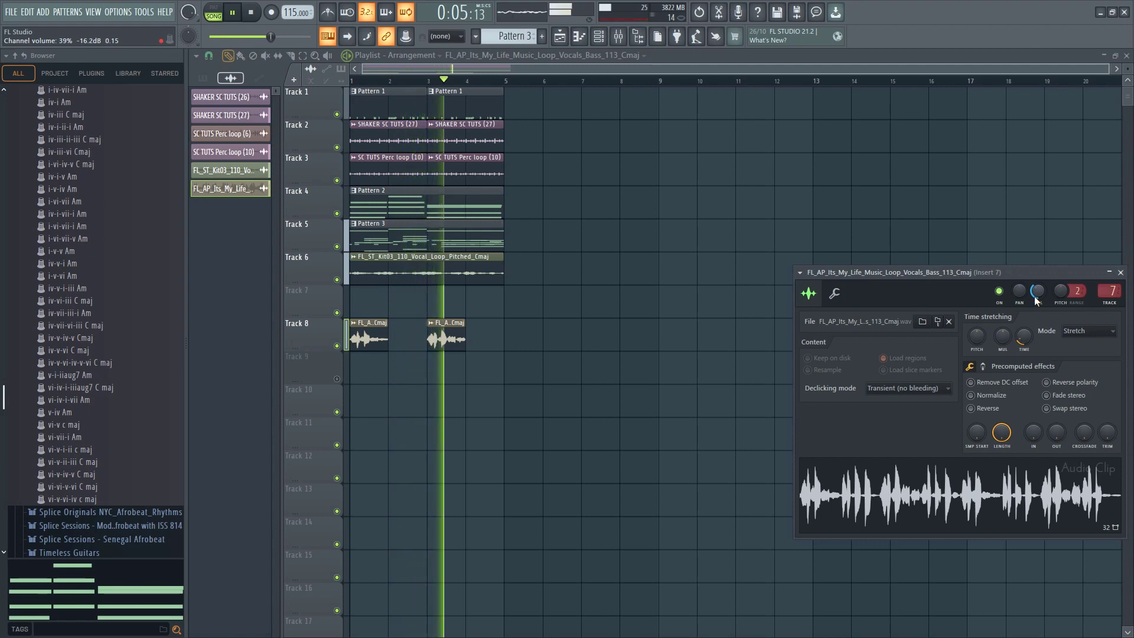
pyautogui.click(307, 323)
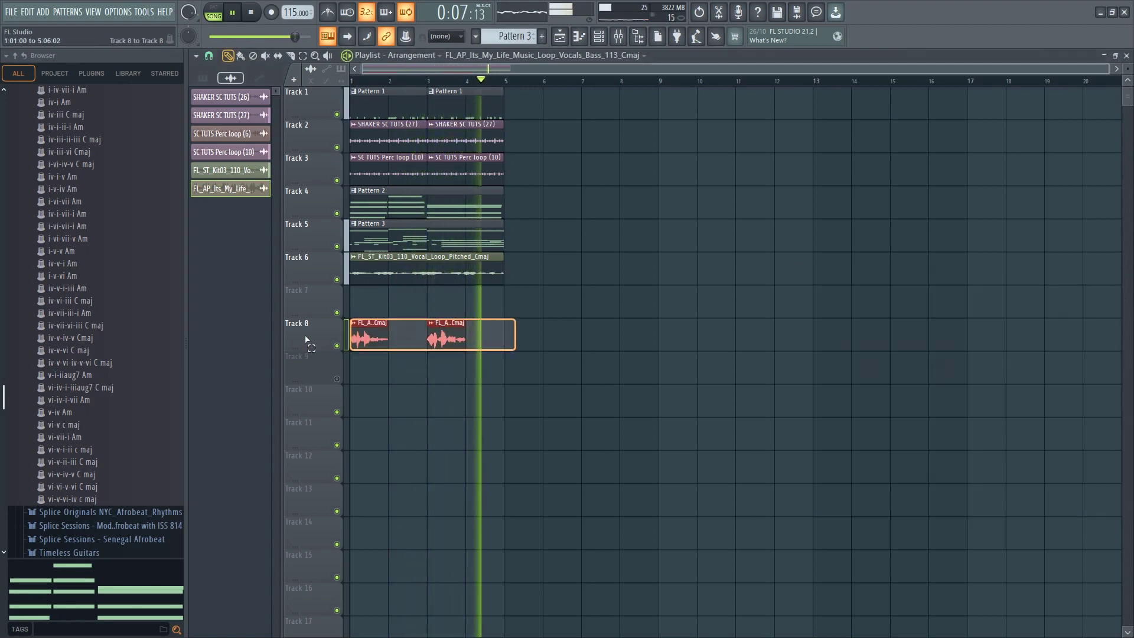
pyautogui.hotkey('shift', 'Up')
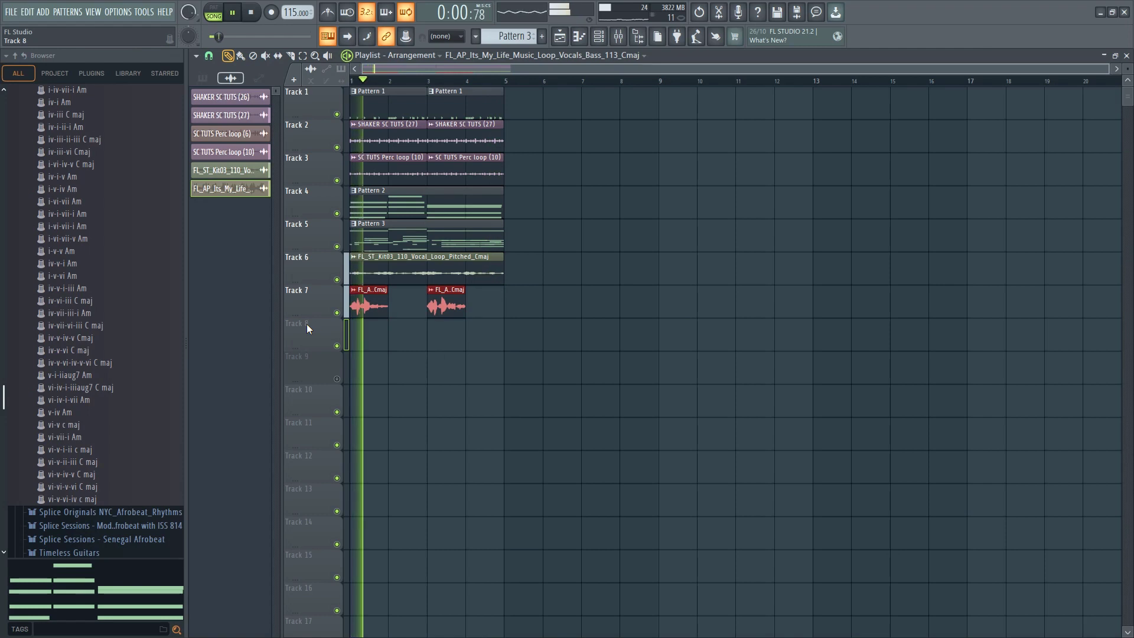
pyautogui.keyDown('ctrl'); pyautogui.click(379, 334); pyautogui.keyUp('ctrl')
# Raise the vocal slices' pitch shift and listen to Track 7 soloed together with Tracks 4 and 5
pyautogui.doubleClick(361, 305)
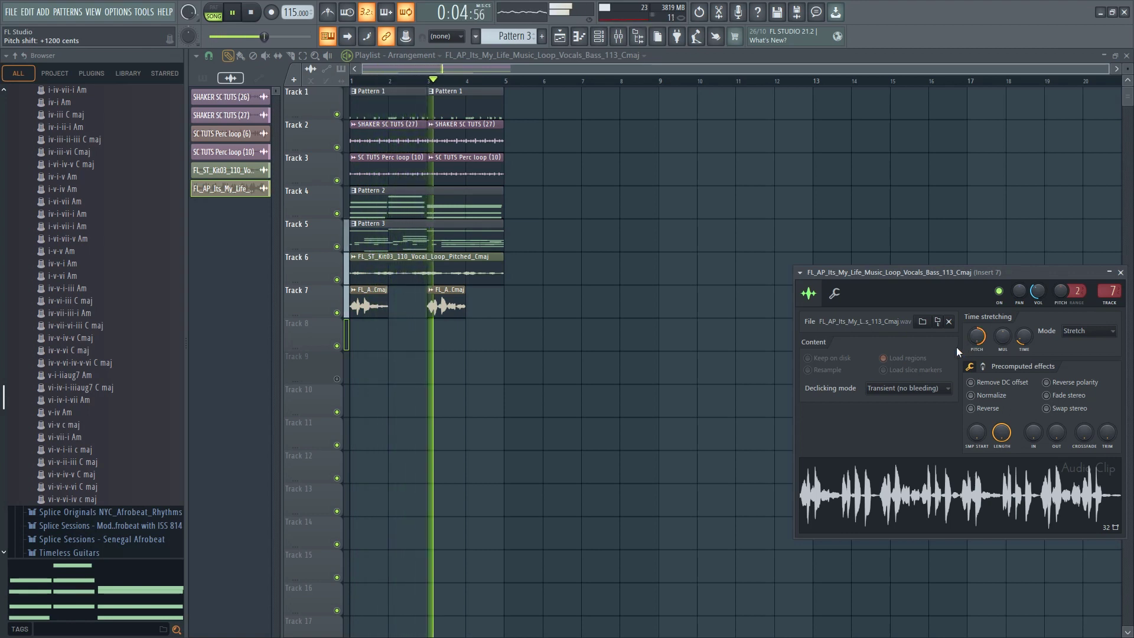
pyautogui.rightClick(340, 312)
pyautogui.press('space')
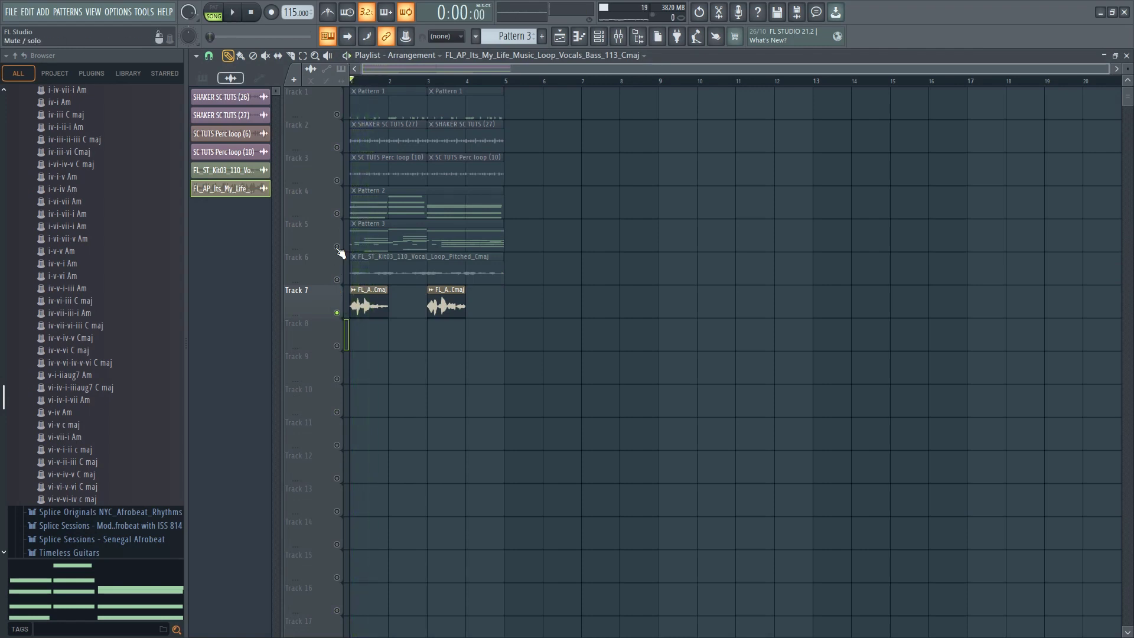
pyautogui.click(336, 215)
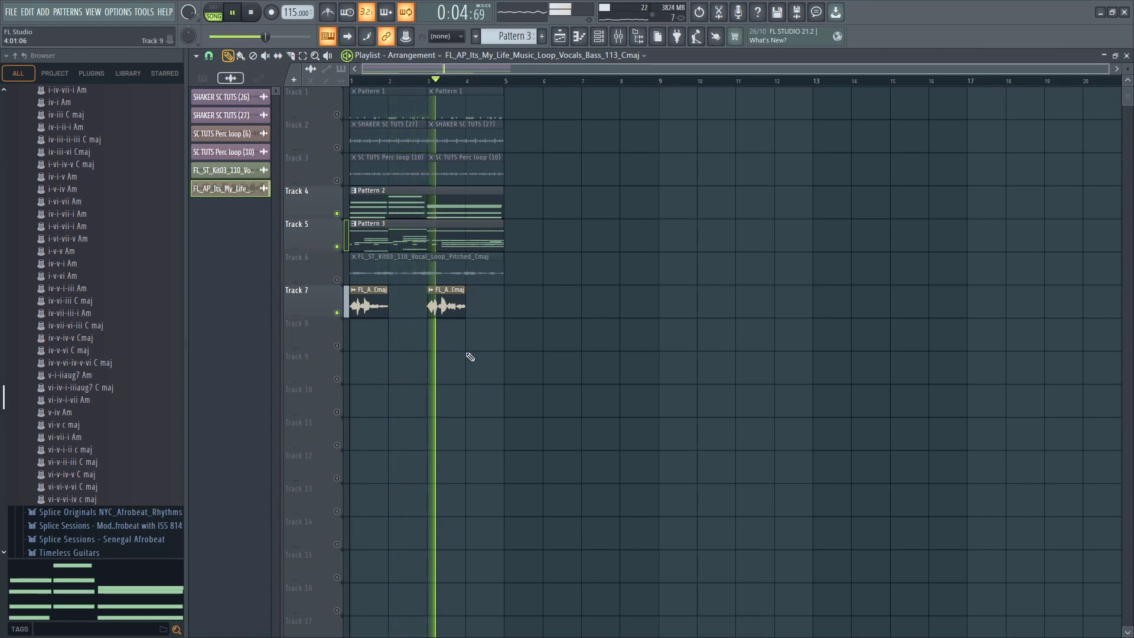
pyautogui.press('space')
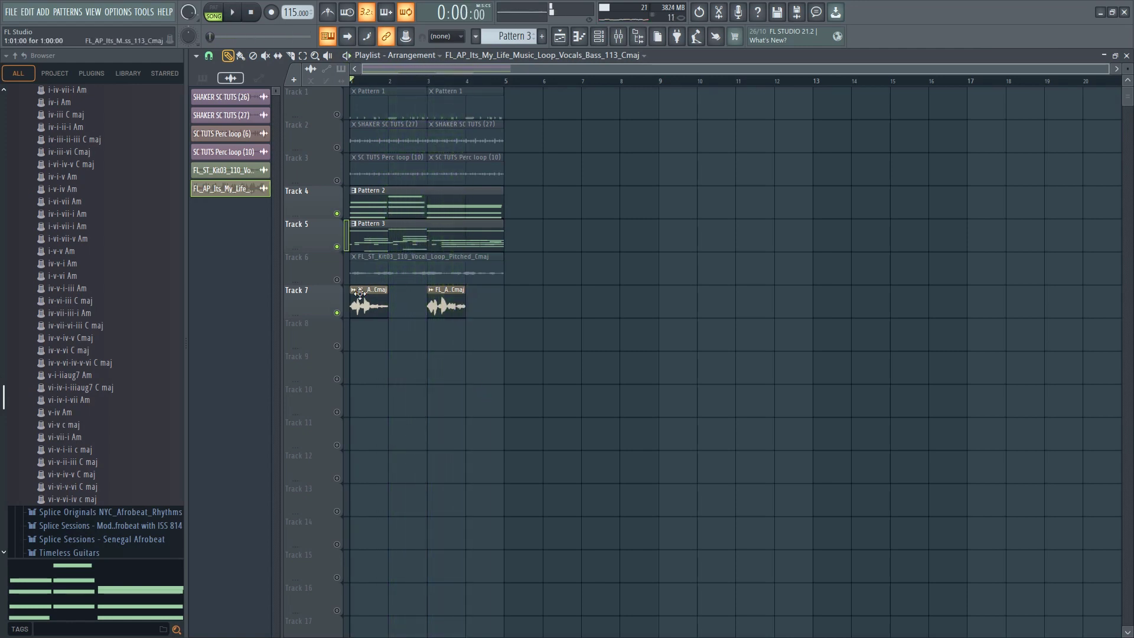
# Compare pitch shifts for the vocal slices during playback, setting +1200 cents and a channel volume of about 61%
pyautogui.doubleClick(368, 300)
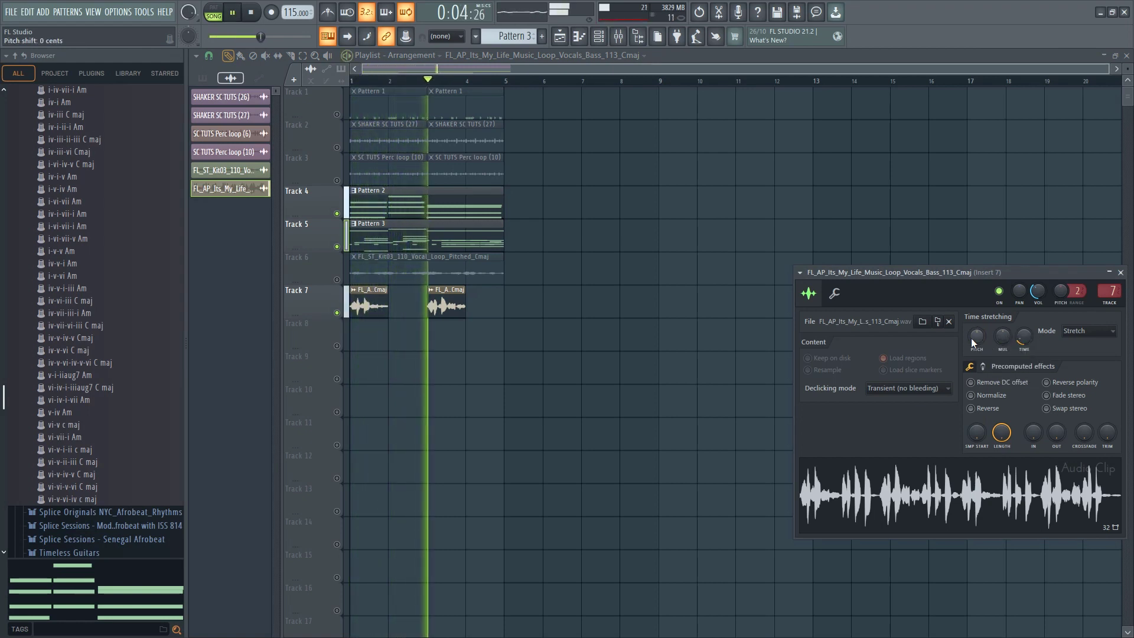
pyautogui.press('space')
pyautogui.moveTo(971, 338); pyautogui.dragTo(974, 340)
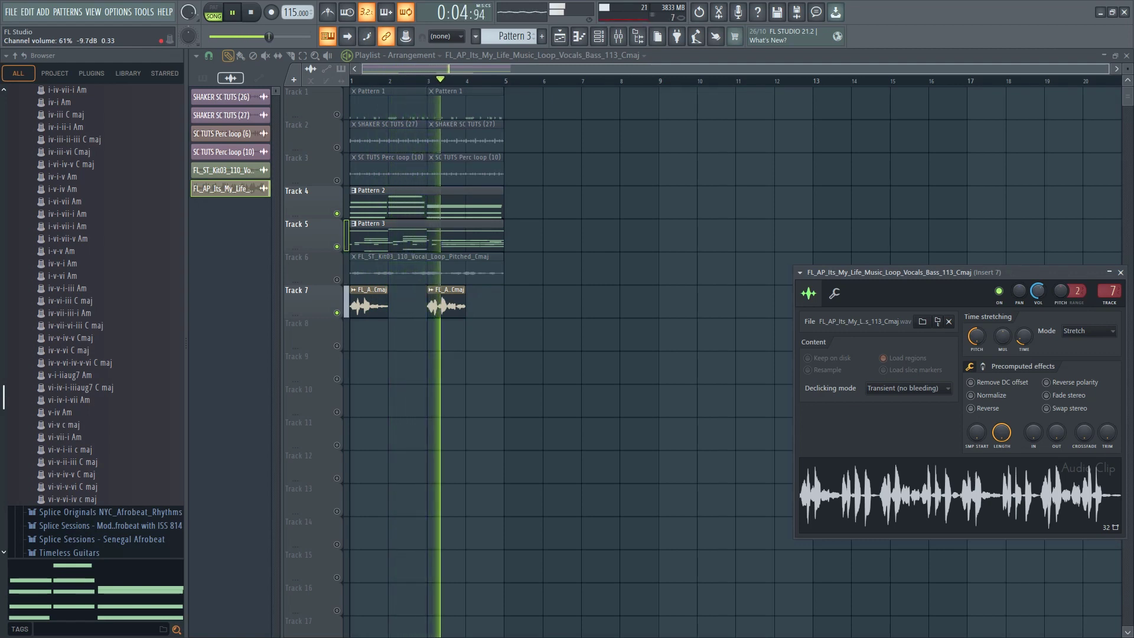
pyautogui.click(984, 344)
pyautogui.press('space')
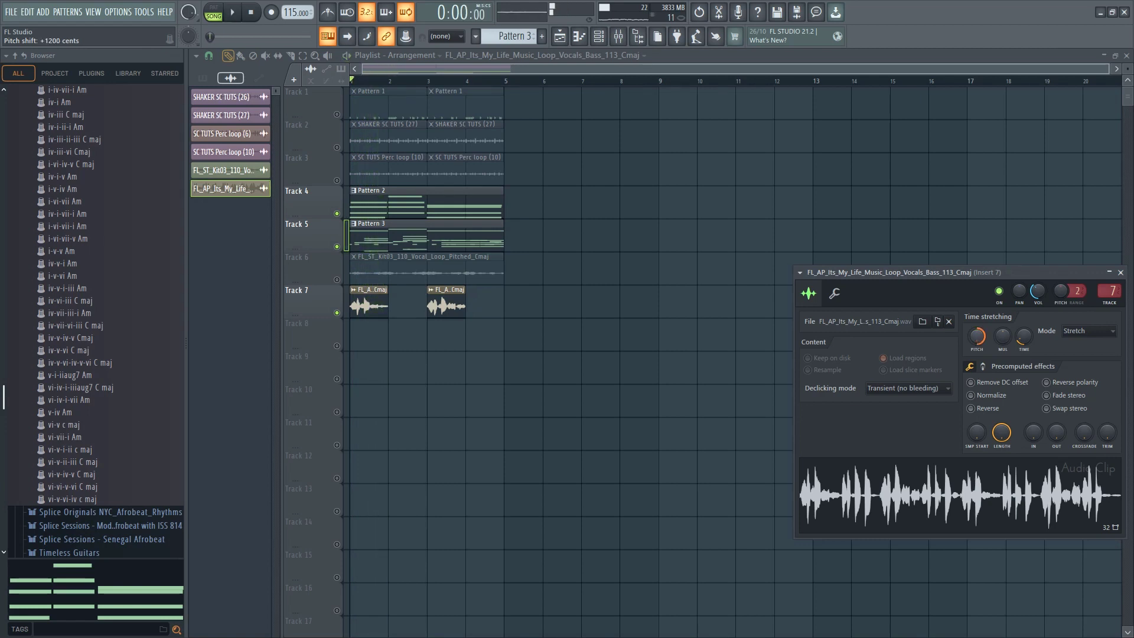
pyautogui.press('space')
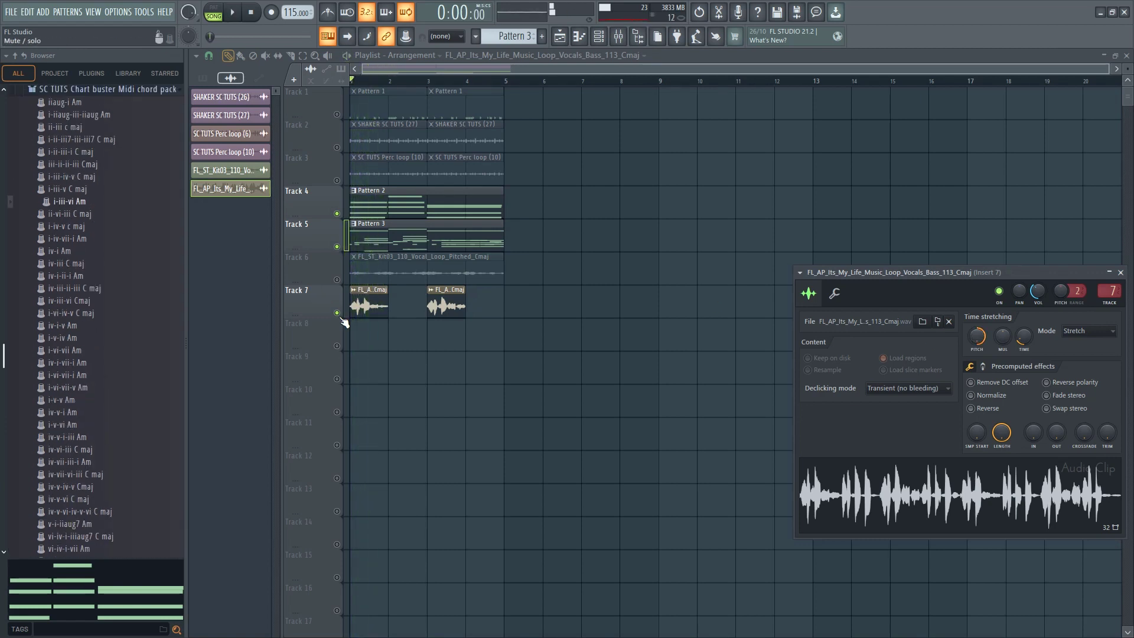
# Turn off the solo on Track 7 and play the arrangement with all tracks active
pyautogui.rightClick(337, 313)
pyautogui.scroll(-1, 336, 308)
pyautogui.rightClick(336, 301)
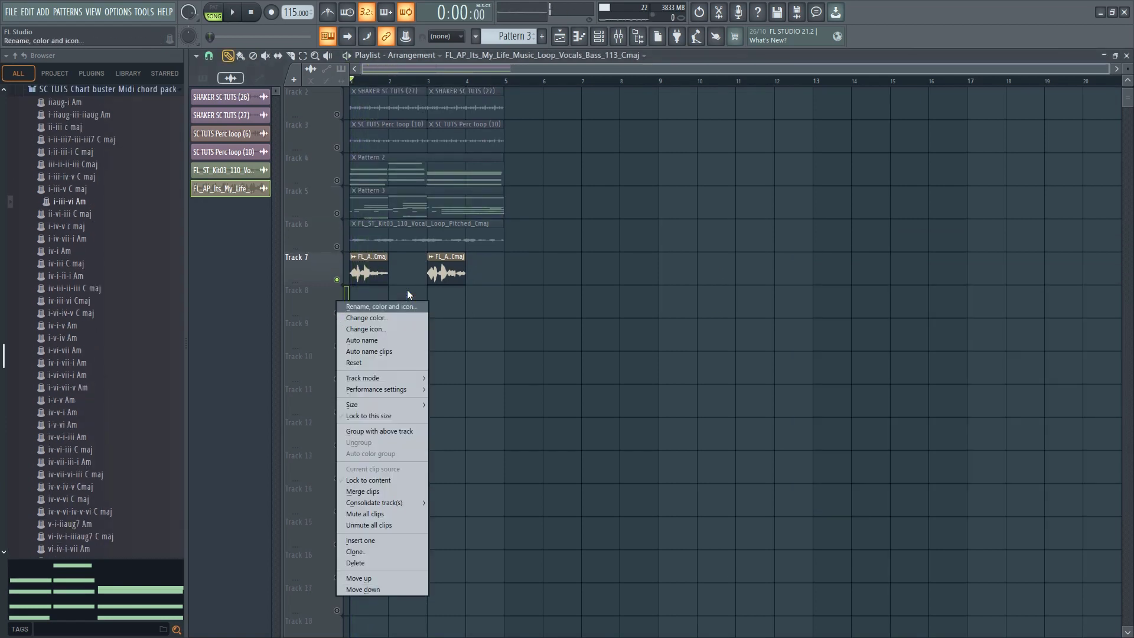
pyautogui.rightClick(336, 280)
pyautogui.scroll(1, 509, 312)
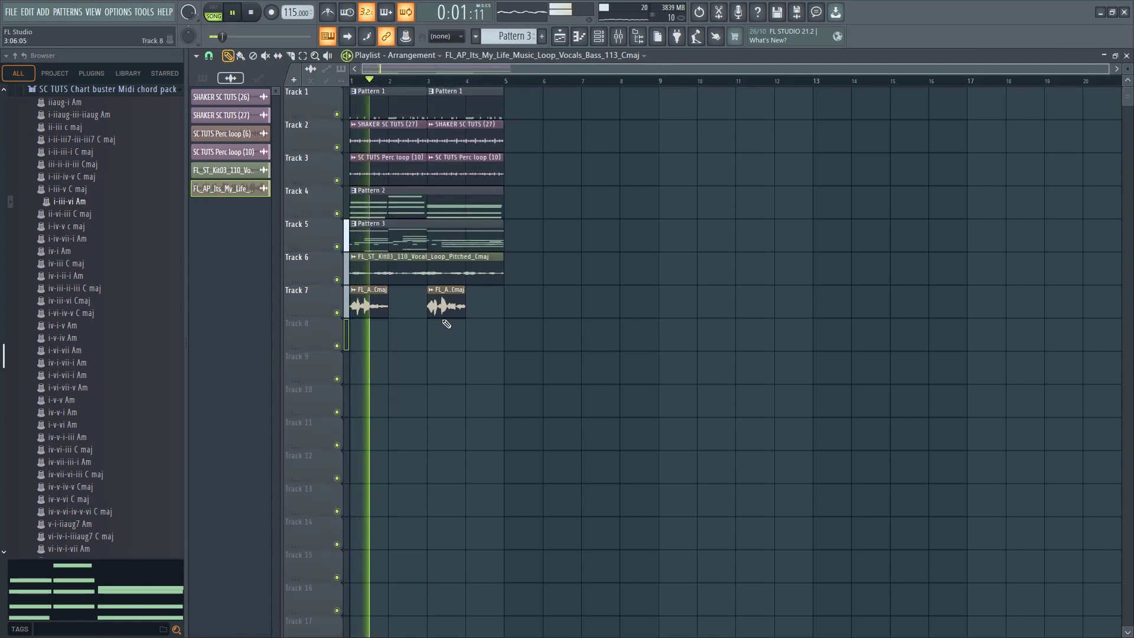
# Lower the Its_My_Life vocal's channel volume to about 33% during playback, close its settings and stop playback
pyautogui.doubleClick(447, 307)
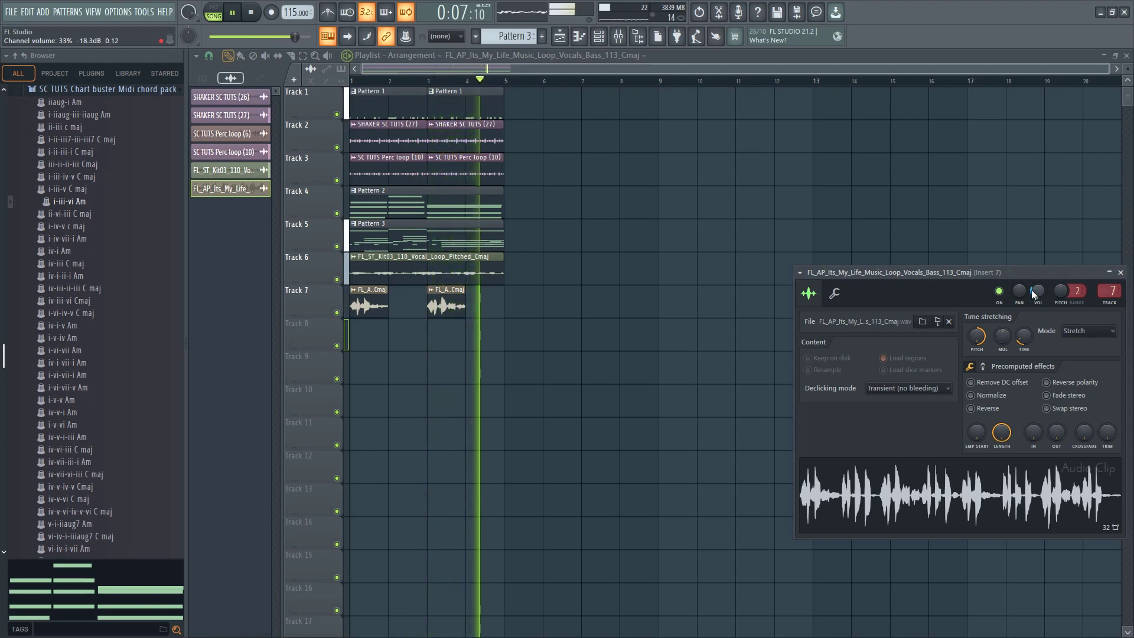
pyautogui.rightClick(544, 281)
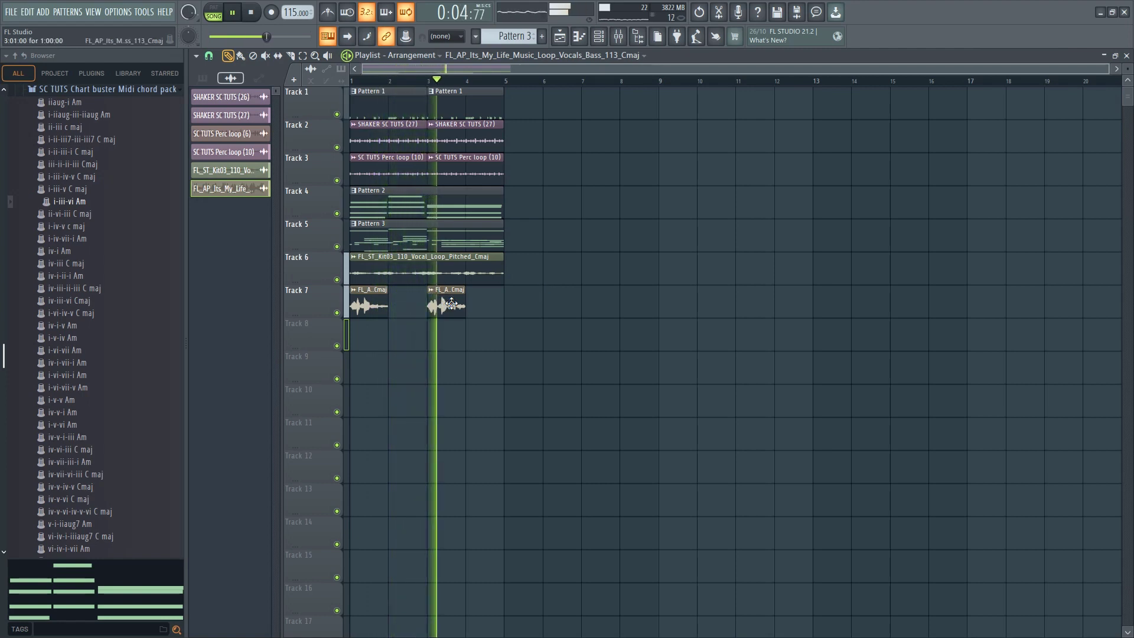
pyautogui.press('space')
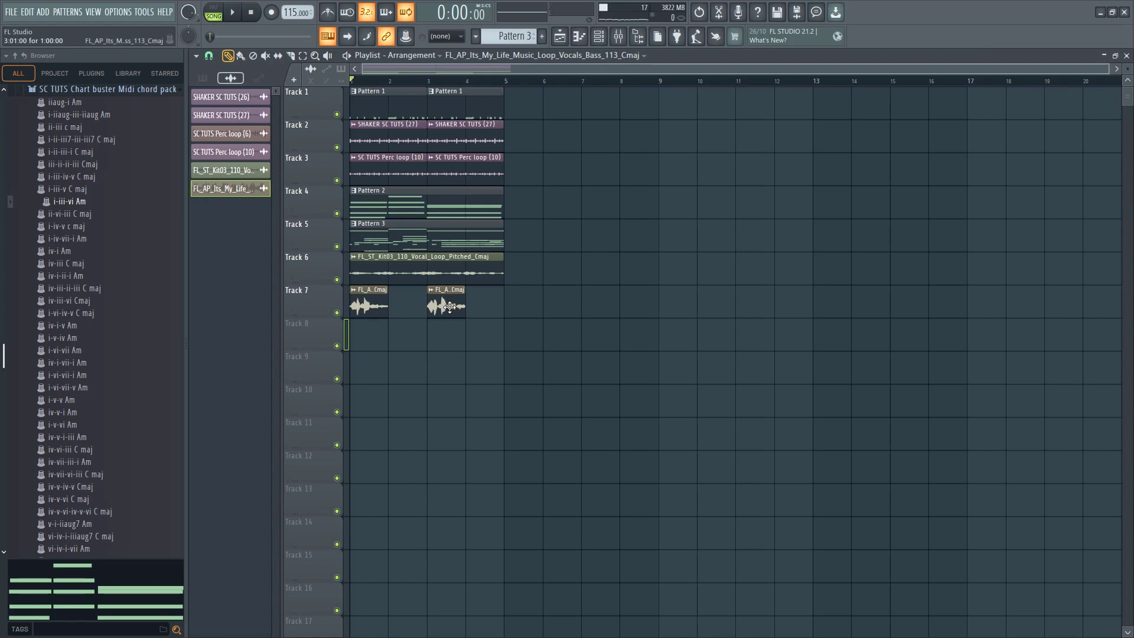
# Select Pattern 3 and add a new Analog Lab V instrument channel to its channel rack
pyautogui.click(379, 238)
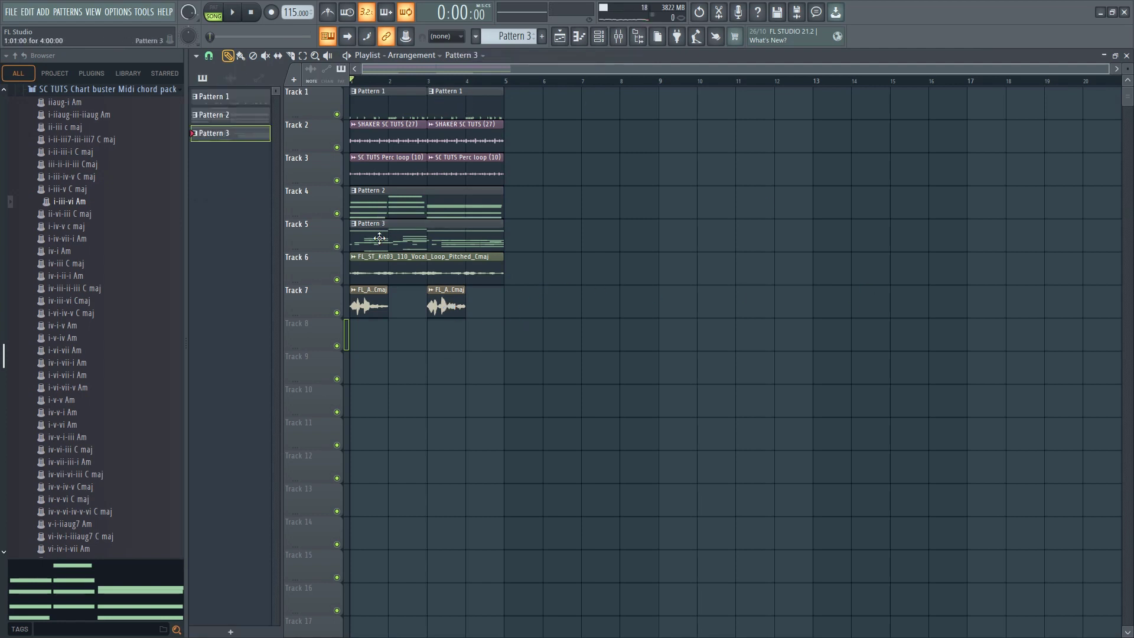
pyautogui.click(598, 38)
pyautogui.click(401, 215)
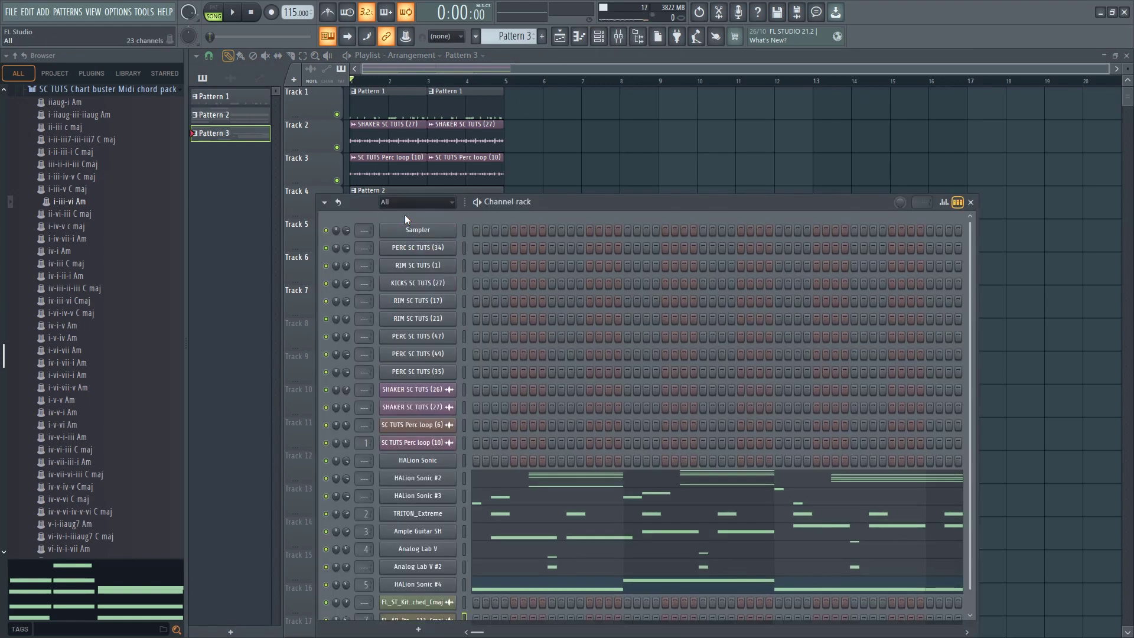
pyautogui.press('KP_Add')
pyautogui.moveTo(606, 205); pyautogui.dragTo(663, 117)
pyautogui.scroll(2, 488, 34)
pyautogui.scroll(-1, 487, 33)
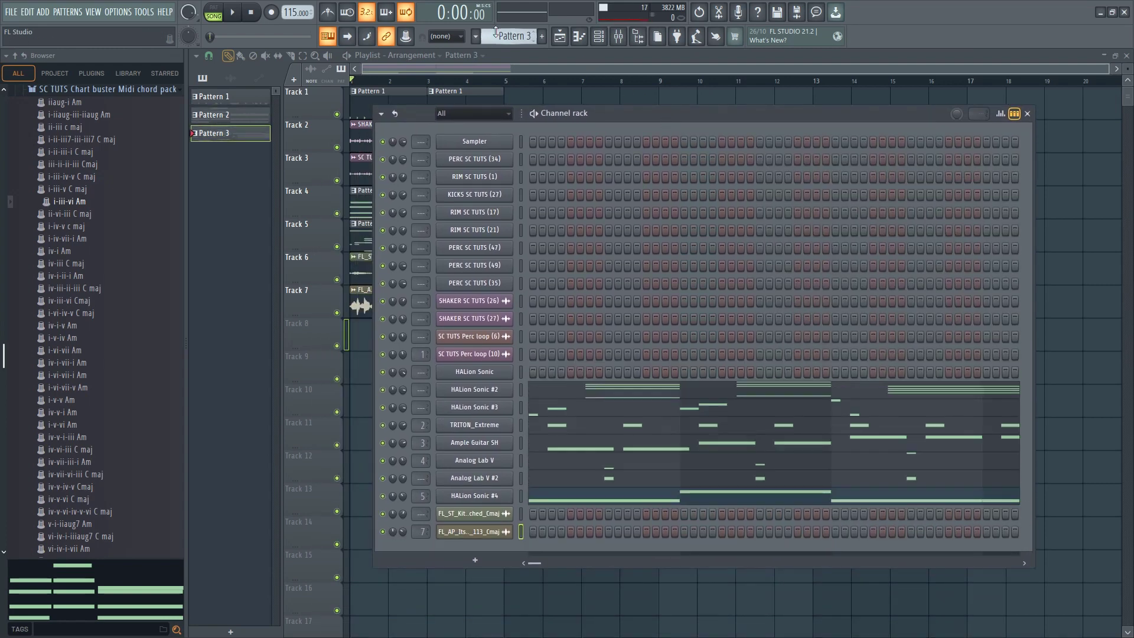
pyautogui.click(465, 564)
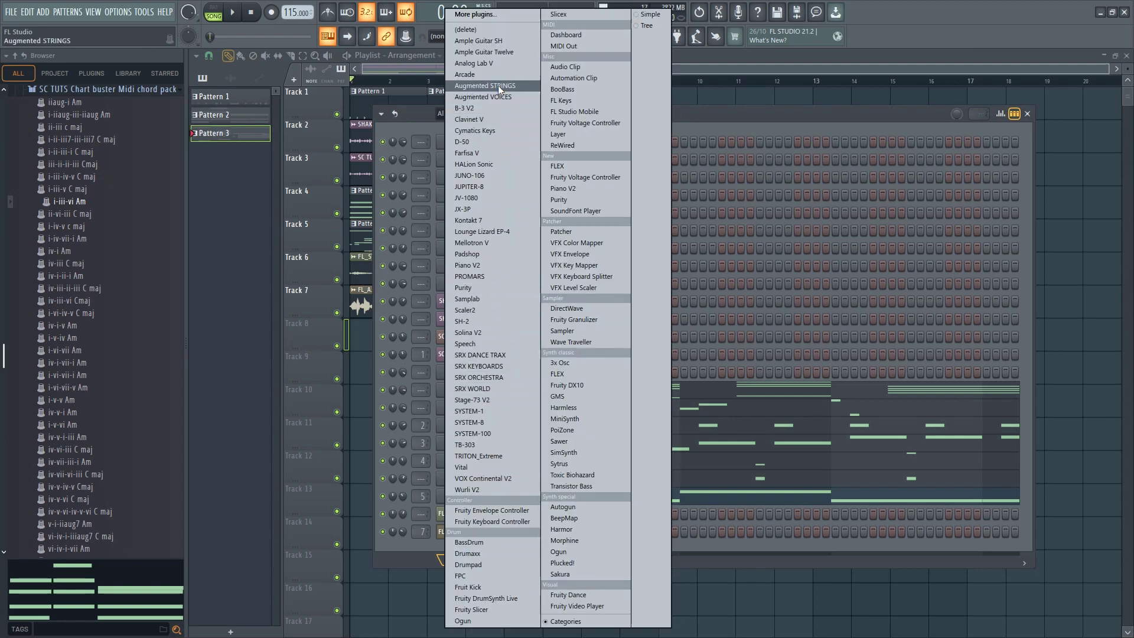
pyautogui.click(474, 64)
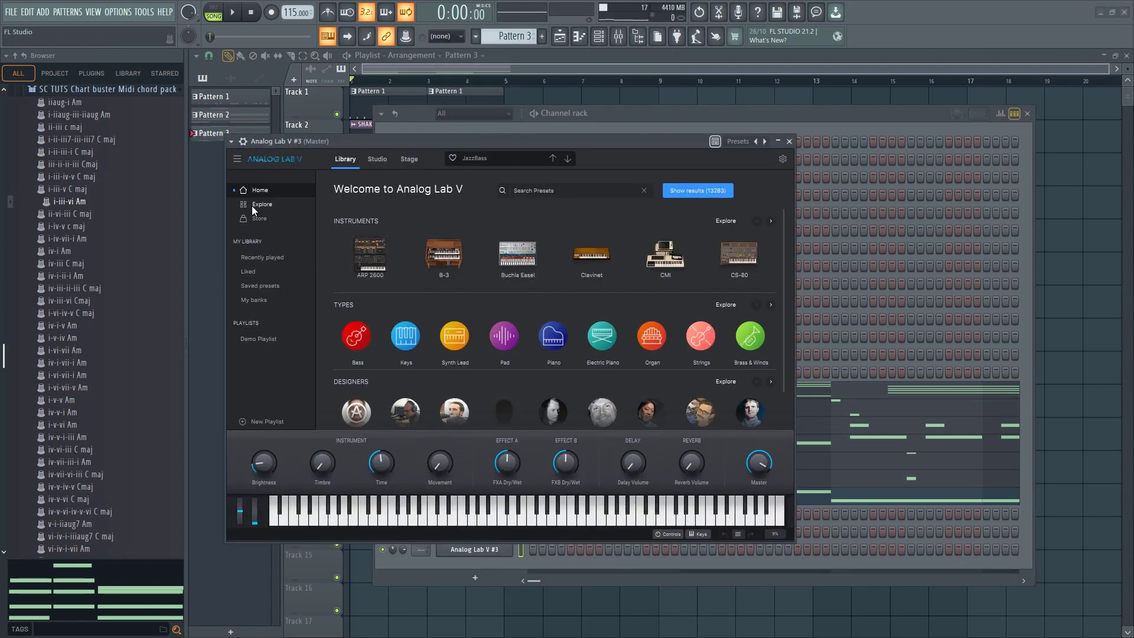
# Filter the Analog Lab V presets by the Atmosphere type and audition Altair, AltTunePad, Amb Soft and Ambi Horns
pyautogui.click(408, 215)
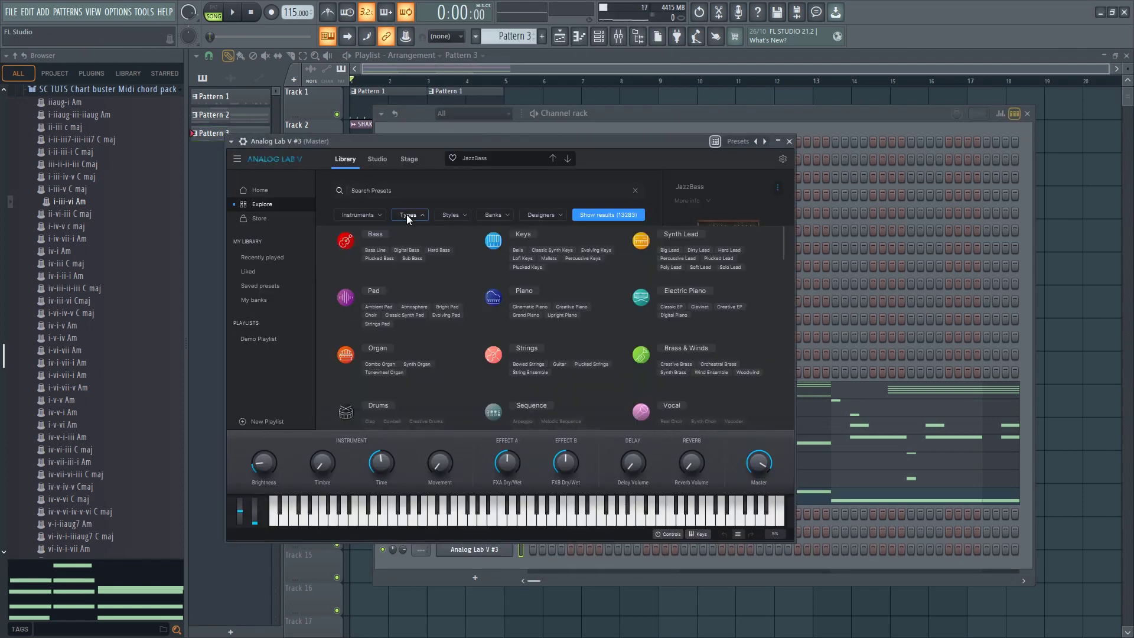
pyautogui.click(415, 307)
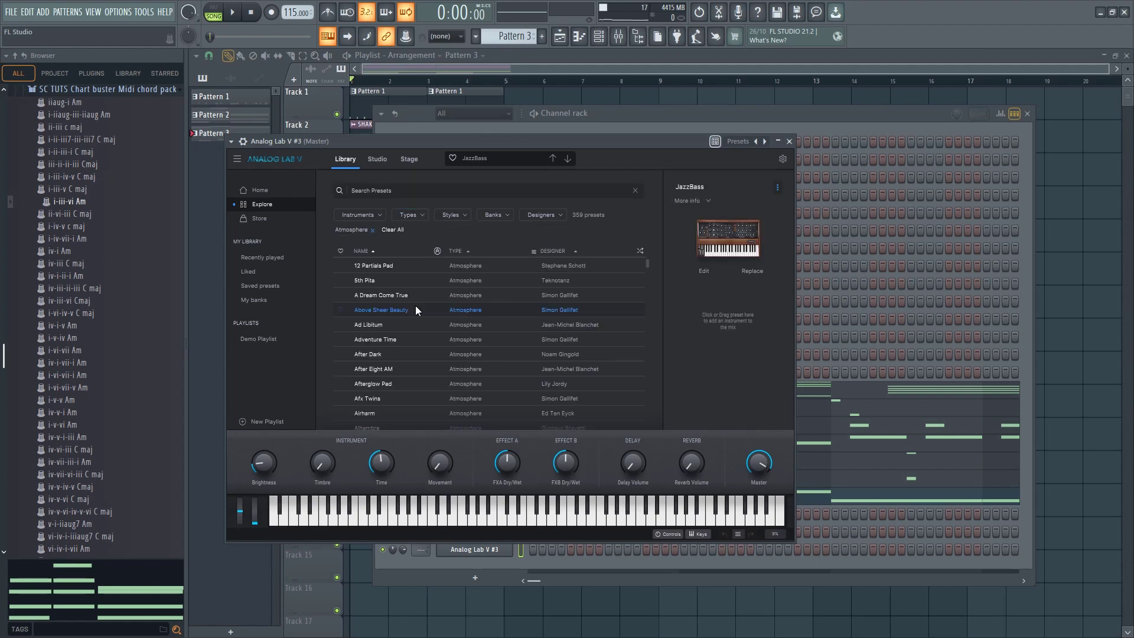
pyautogui.scroll(-3, 456, 327)
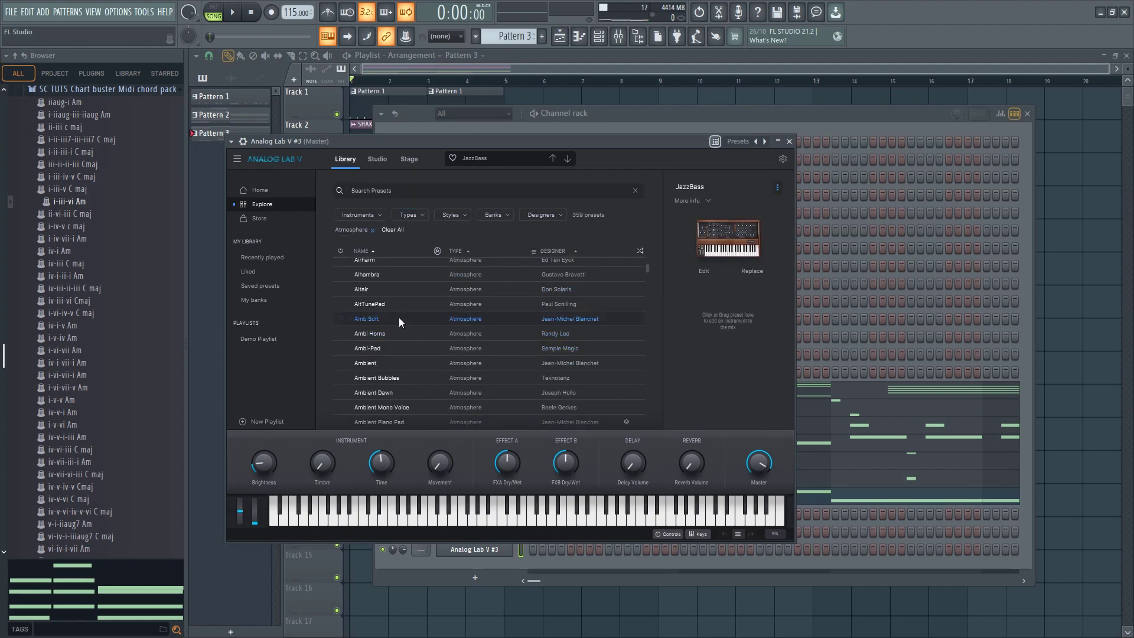
pyautogui.scroll(1, 393, 314)
pyautogui.click(394, 317)
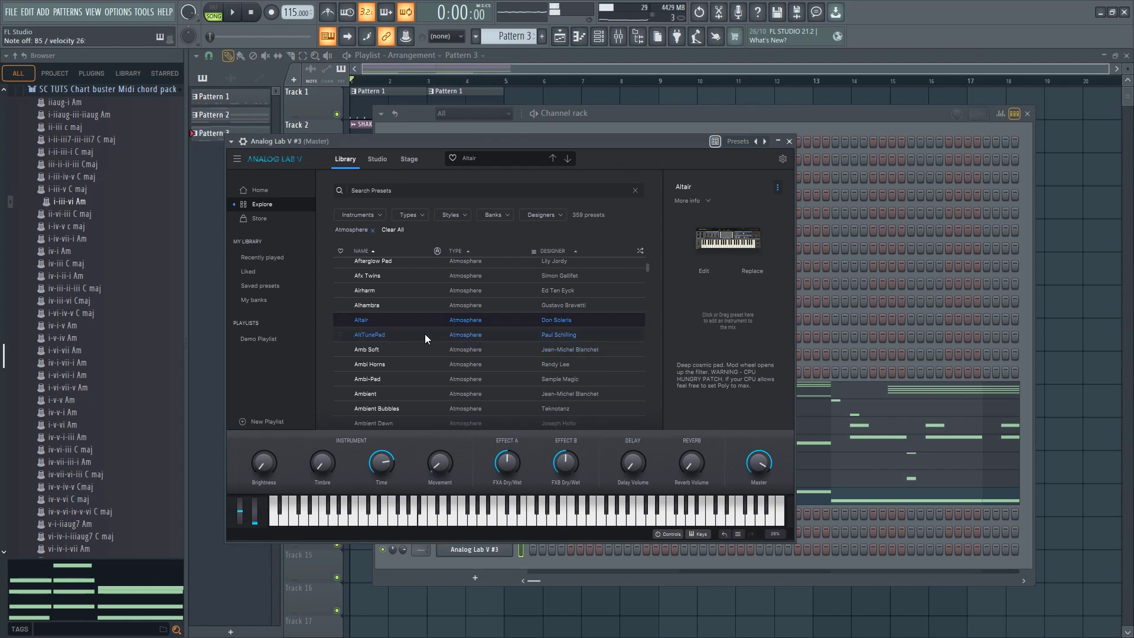
pyautogui.click(424, 334)
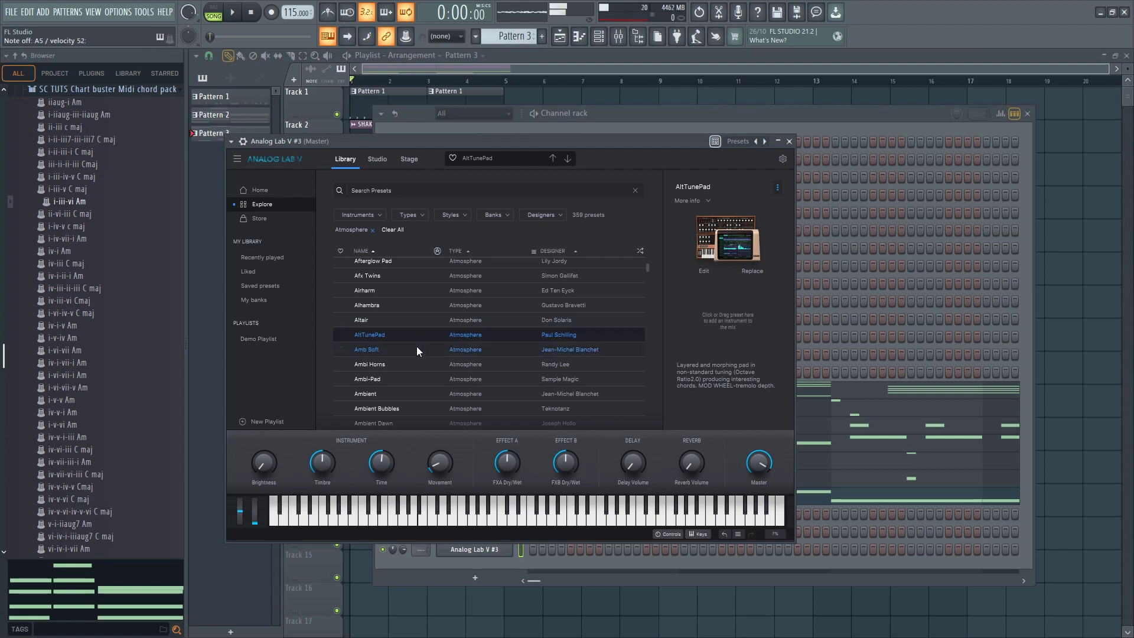
pyautogui.click(417, 348)
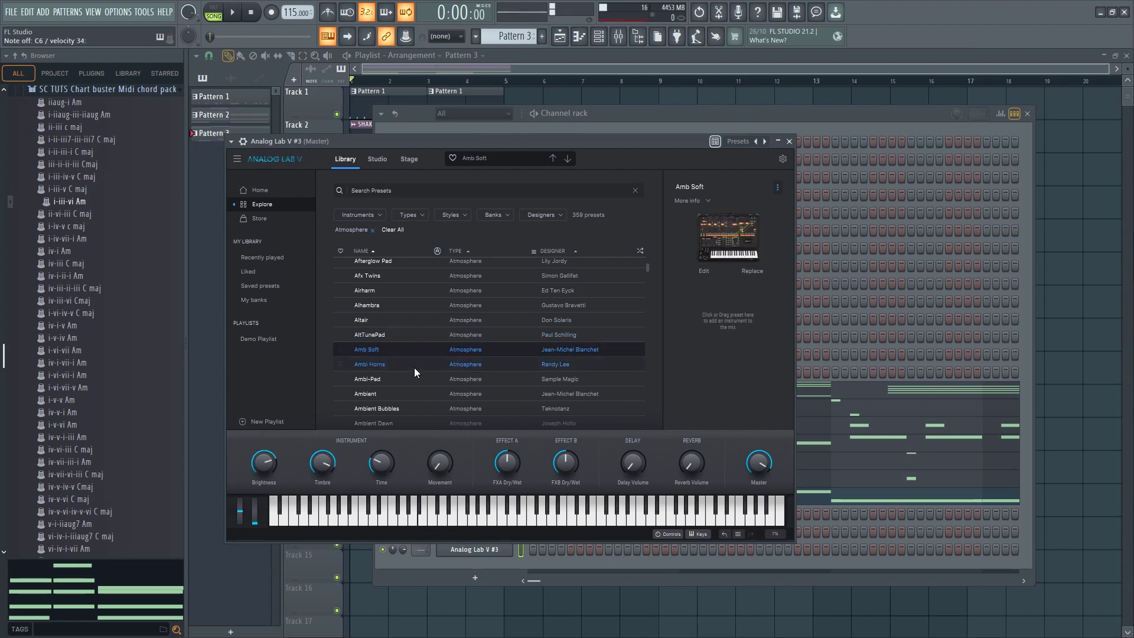
pyautogui.click(416, 367)
# Audition more Atmosphere presets, including Afterglow Pad and Airharm, and settle on Altair
pyautogui.scroll(3, 417, 366)
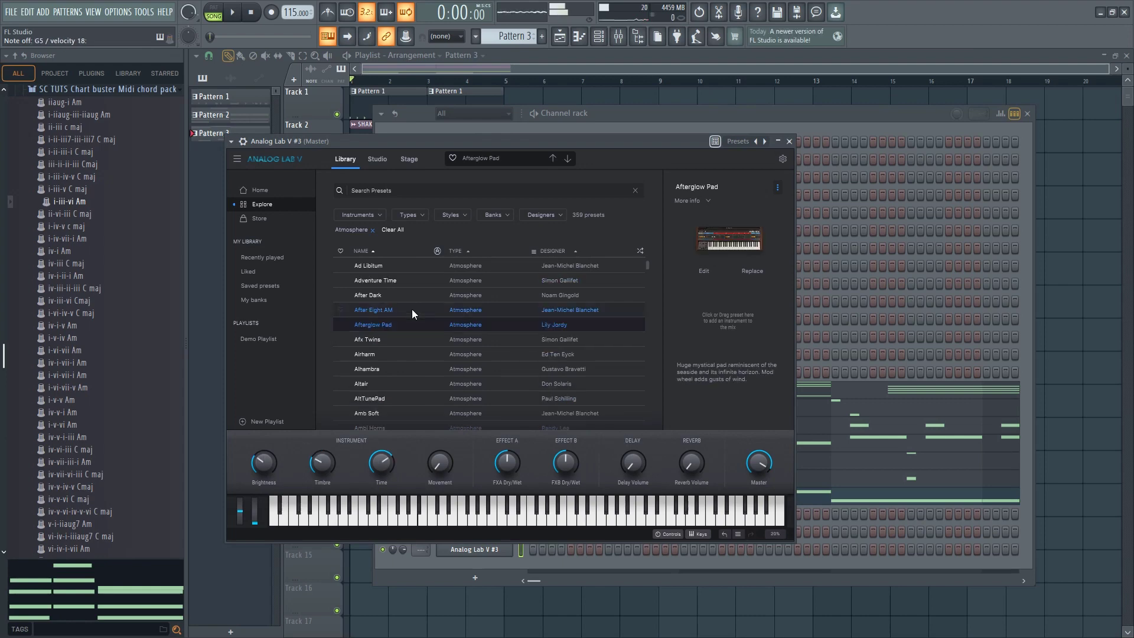
pyautogui.press('Down')
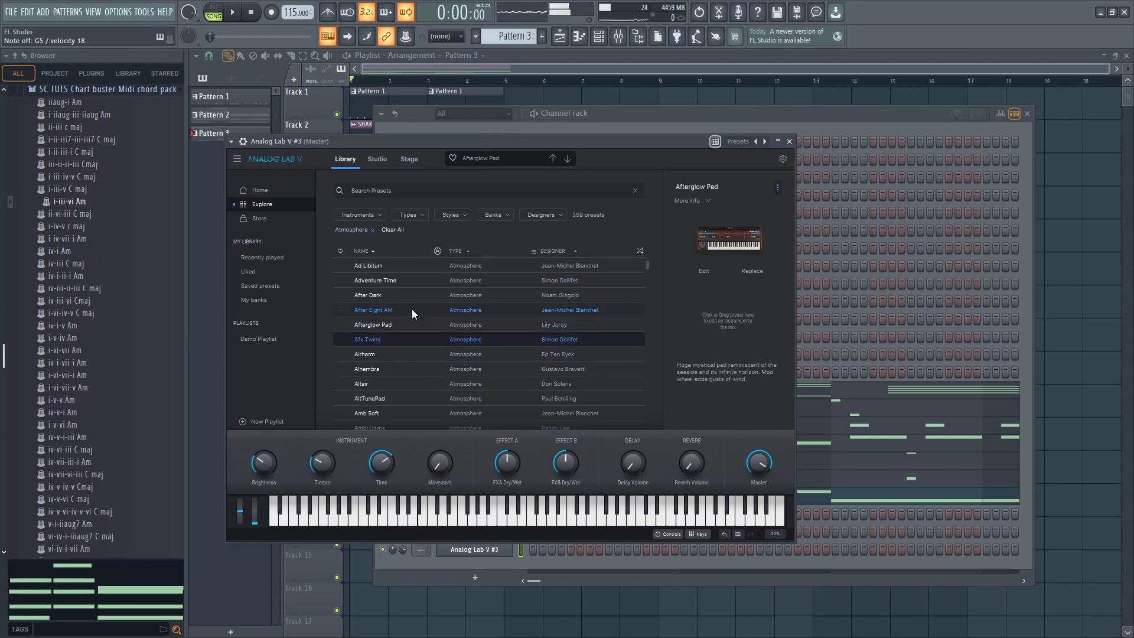
pyautogui.press('Down')
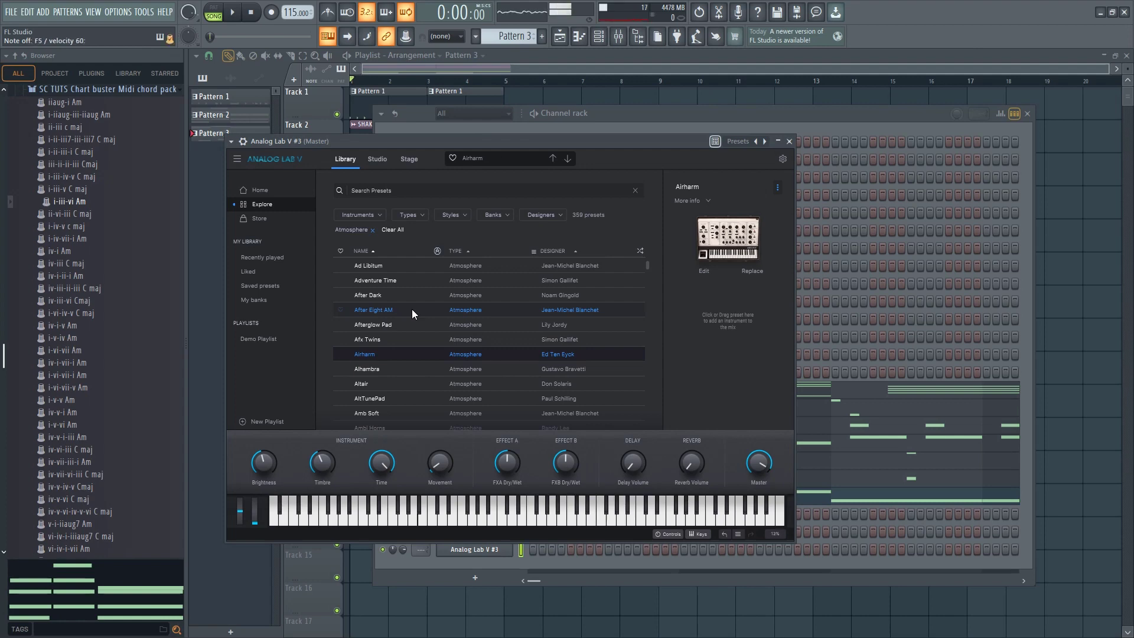
pyautogui.press('Down')
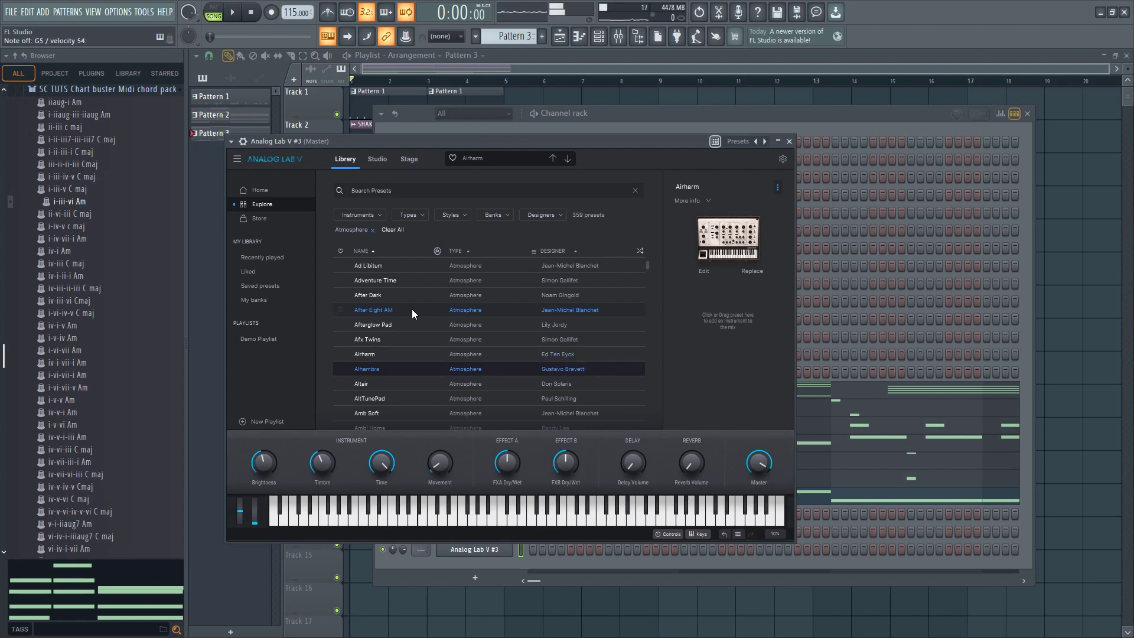
pyautogui.press('Down')
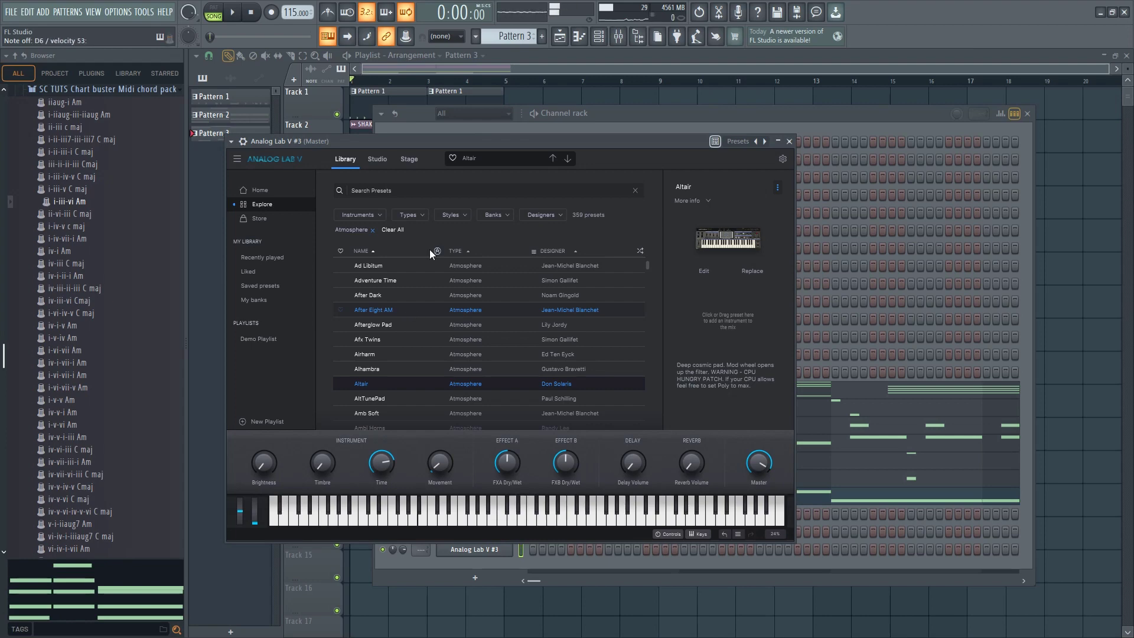
# Copy the HALion Sonic chords from Pattern 2 and paste them into the Analog Lab V #3 channel in Pattern 3
pyautogui.click(839, 122)
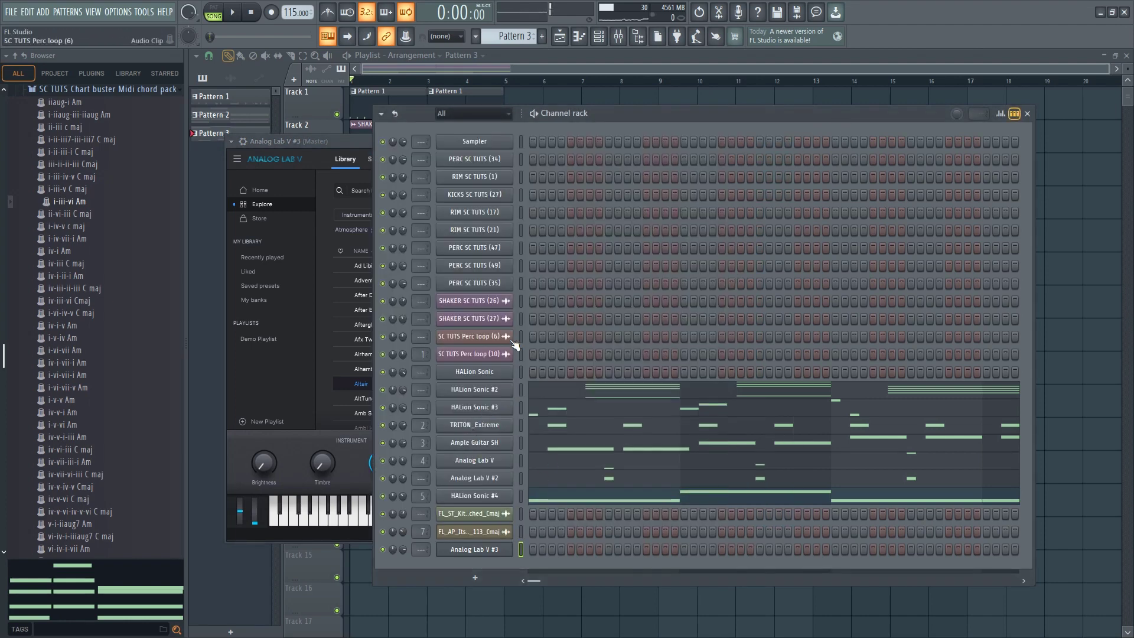
pyautogui.scroll(2, 517, 41)
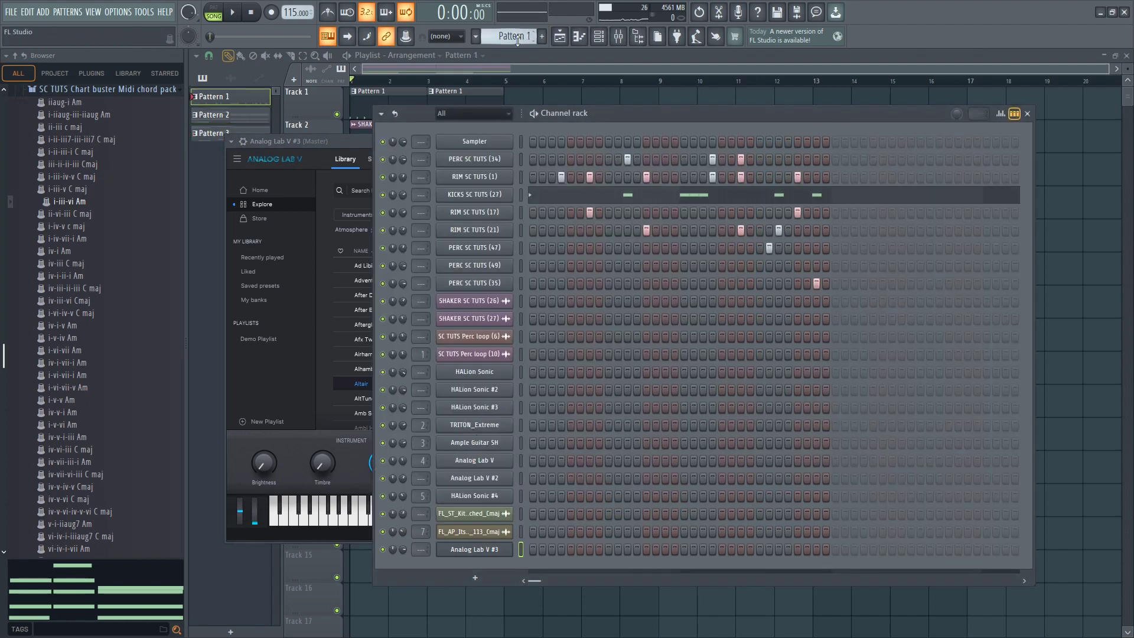
pyautogui.scroll(-1, 518, 42)
pyautogui.rightClick(487, 373)
pyautogui.click(666, 387)
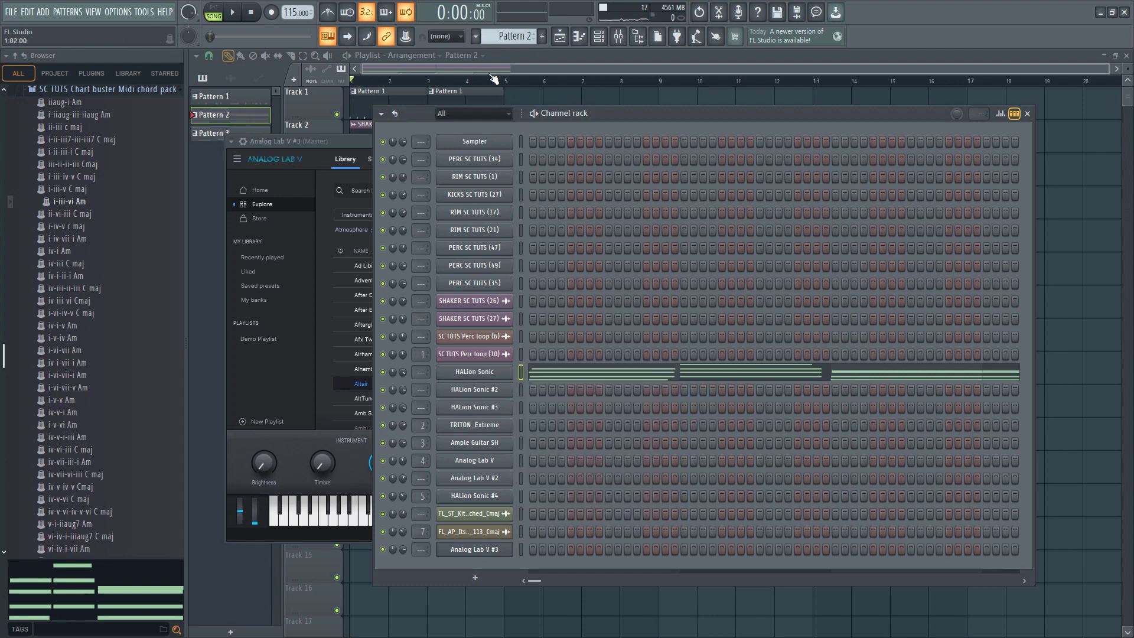
pyautogui.scroll(-1, 492, 40)
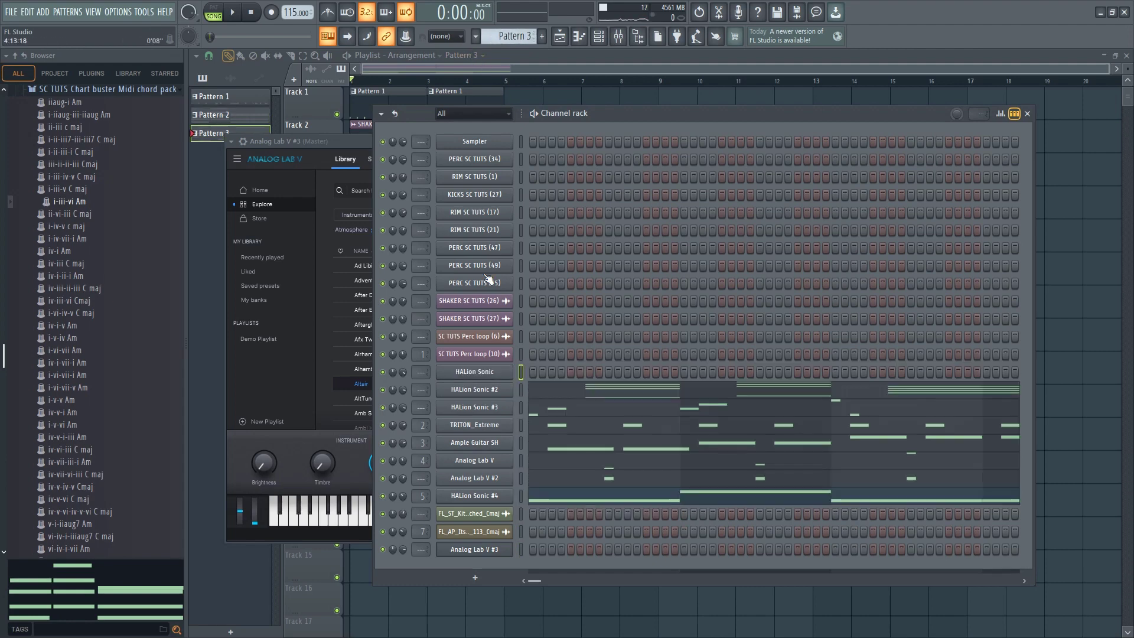
pyautogui.rightClick(484, 549)
pyautogui.click(640, 493)
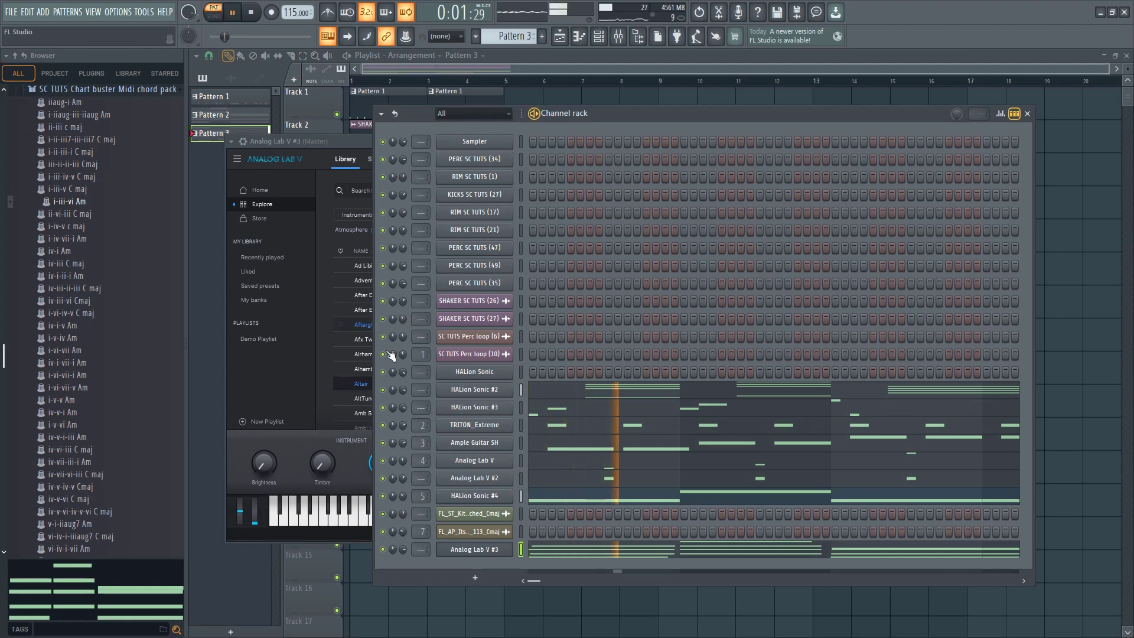
# Transpose the Analog Lab V #3 chords up one octave in the piano roll and preview them
pyautogui.click(568, 550)
pyautogui.press('space')
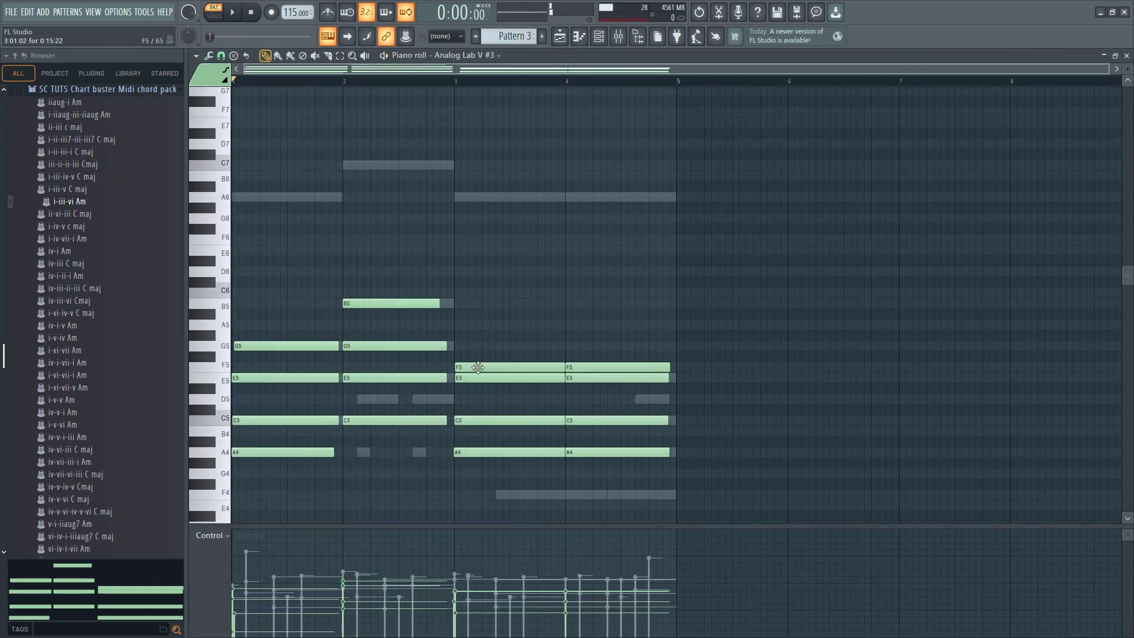
pyautogui.hotkey('ctrl', 'Up')
pyautogui.press('space')
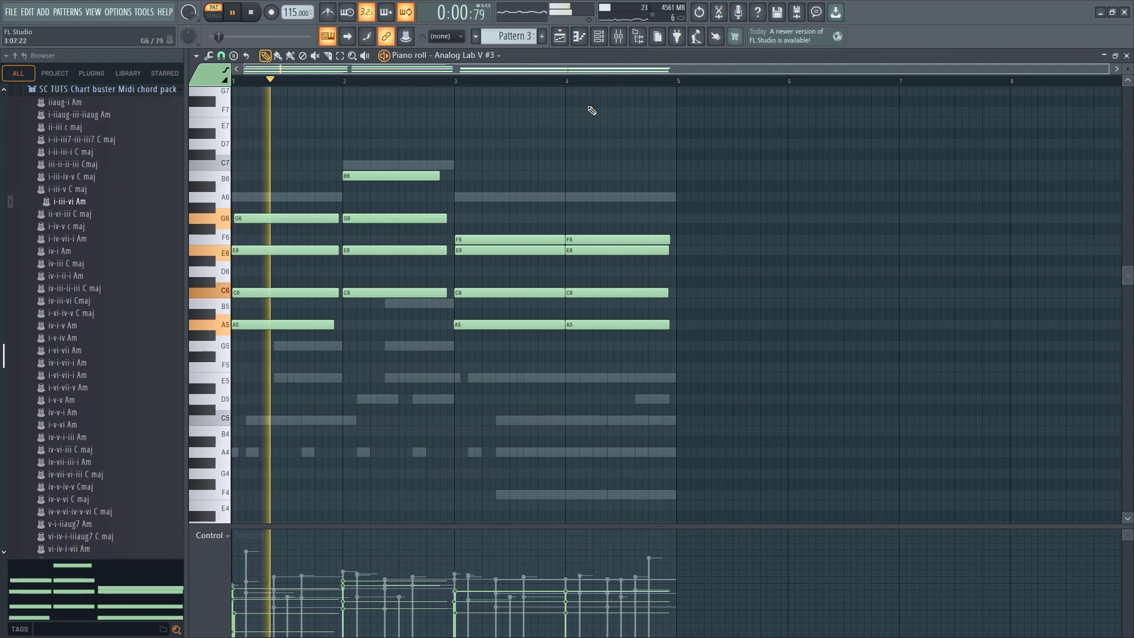
pyautogui.click(604, 42)
pyautogui.press('space')
pyautogui.rightClick(312, 369)
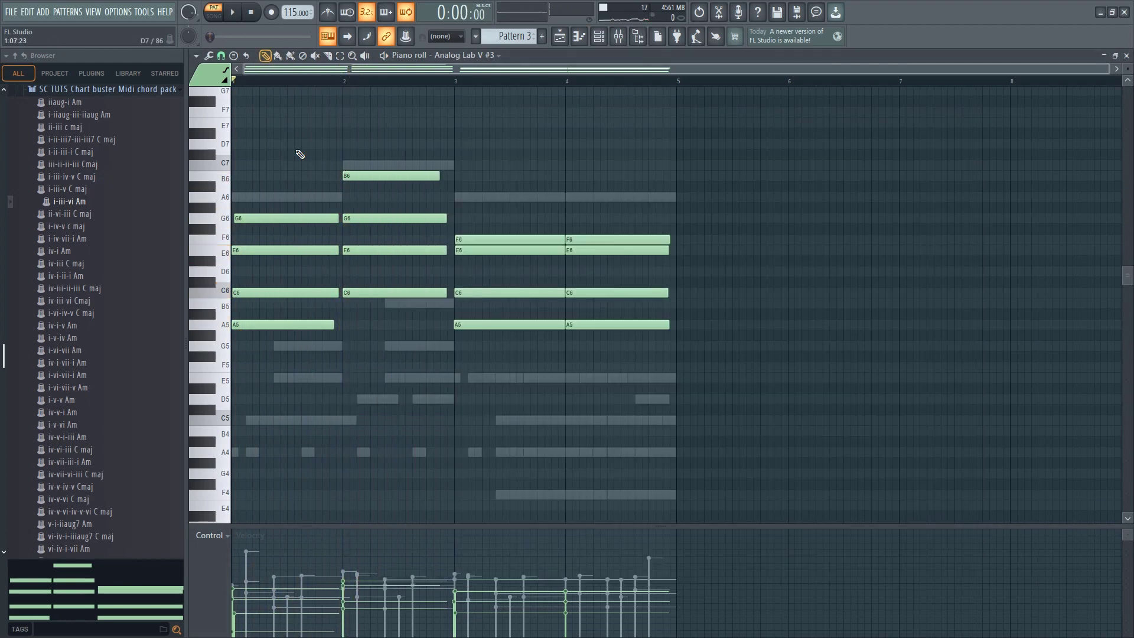
pyautogui.moveTo(296, 151); pyautogui.dragTo(427, 350)
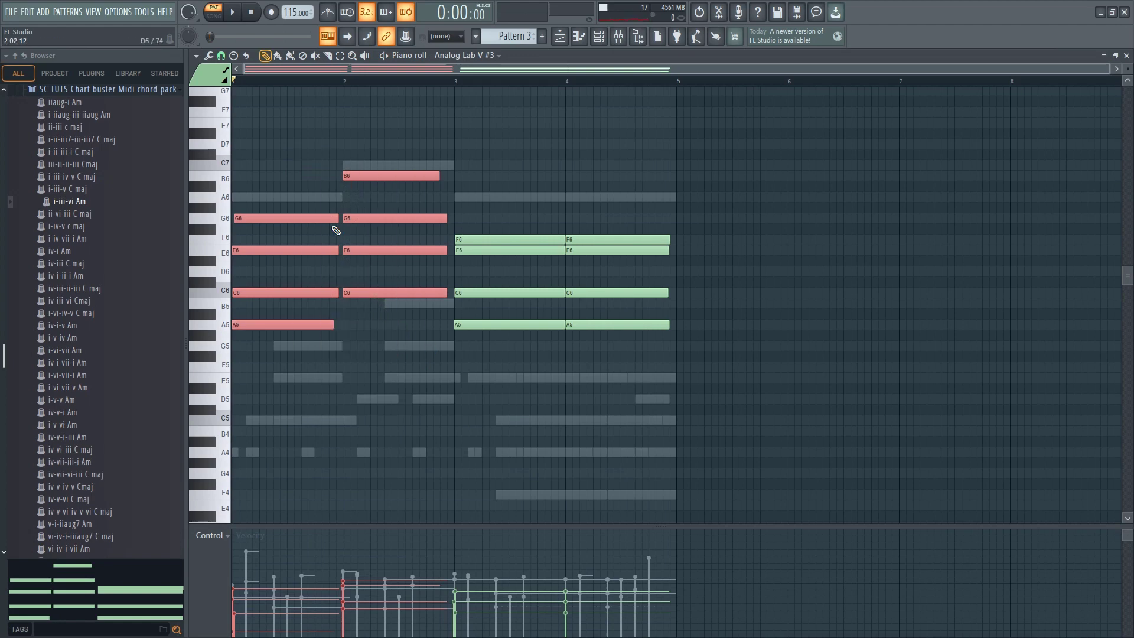
pyautogui.keyDown('ctrl'); pyautogui.click(356, 125); pyautogui.keyUp('ctrl')
pyautogui.moveTo(375, 171); pyautogui.dragTo(391, 319)
pyautogui.moveTo(313, 133); pyautogui.dragTo(384, 328)
pyautogui.keyDown('ctrl'); pyautogui.click(384, 388); pyautogui.keyUp('ctrl')
# Listen to the chords, then shorten all their notes into brief stabs at the start of each bar and play the pattern
pyautogui.press('space')
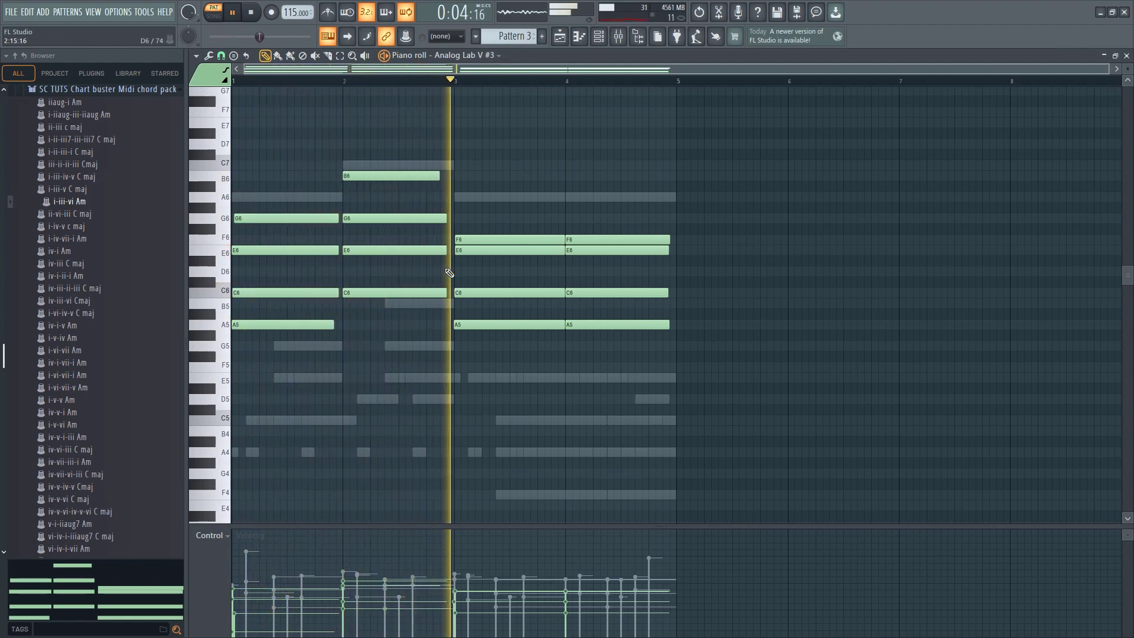
pyautogui.press('space')
pyautogui.moveTo(270, 139); pyautogui.dragTo(615, 392)
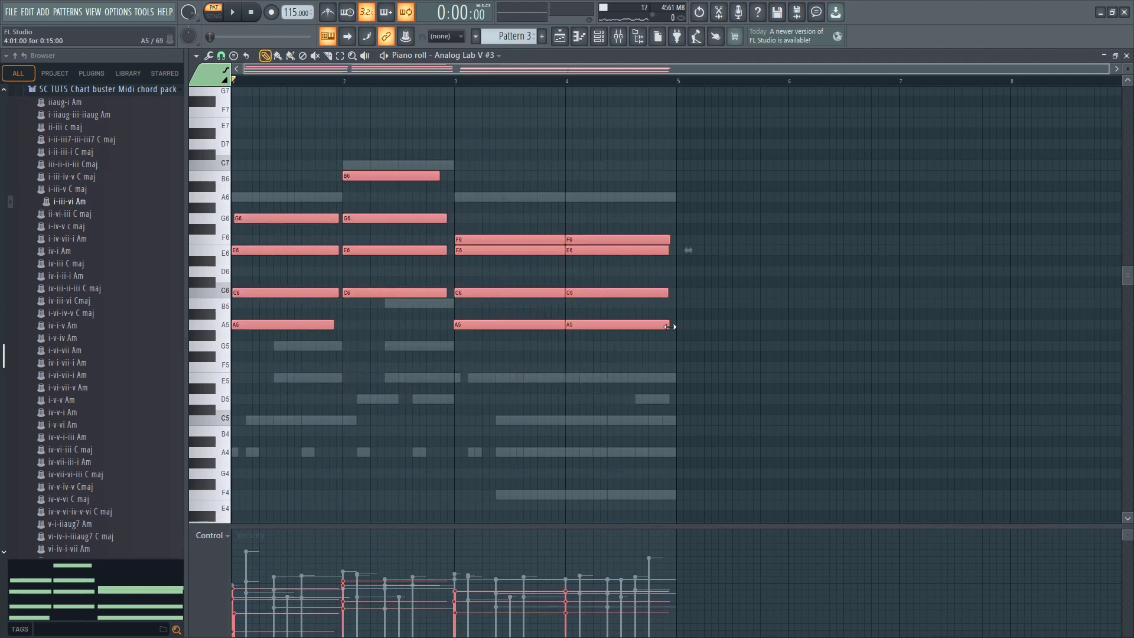
pyautogui.moveTo(670, 327); pyautogui.dragTo(581, 326)
pyautogui.press('space')
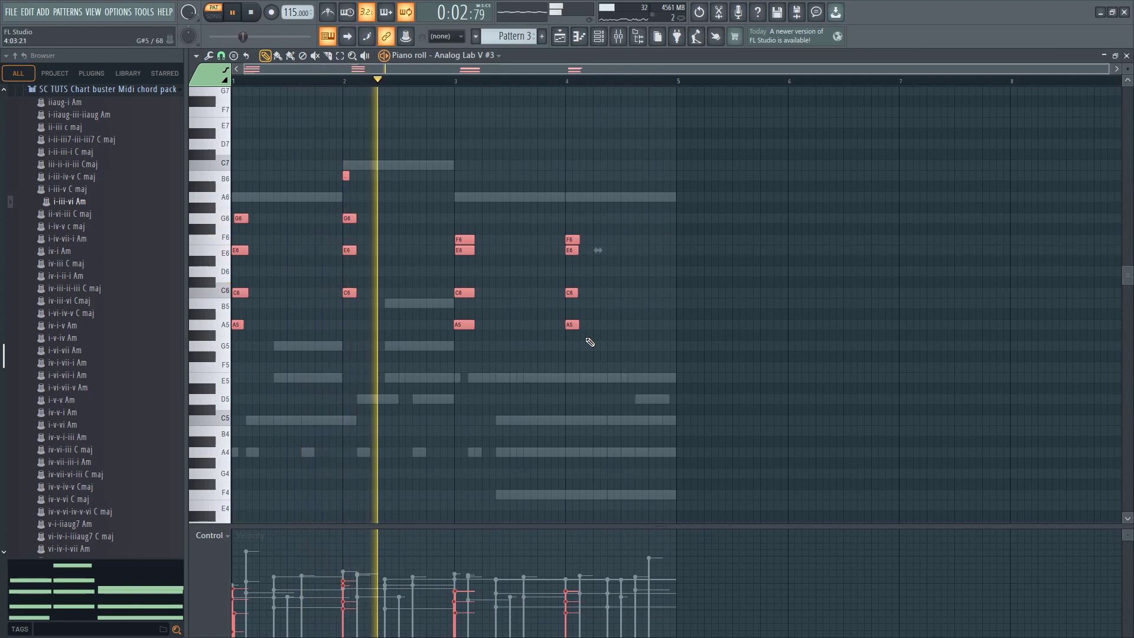
# Preview Pattern 3 with all channels, then solo the Analog Lab V #3 channel in the channel rack
pyautogui.press('F6')
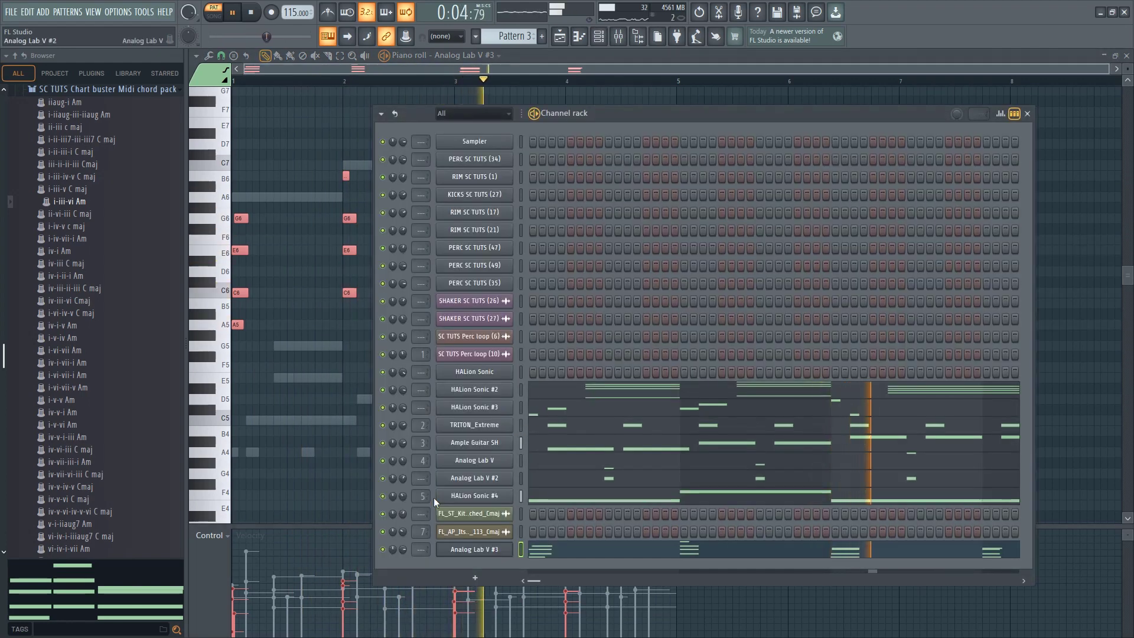
pyautogui.press('space')
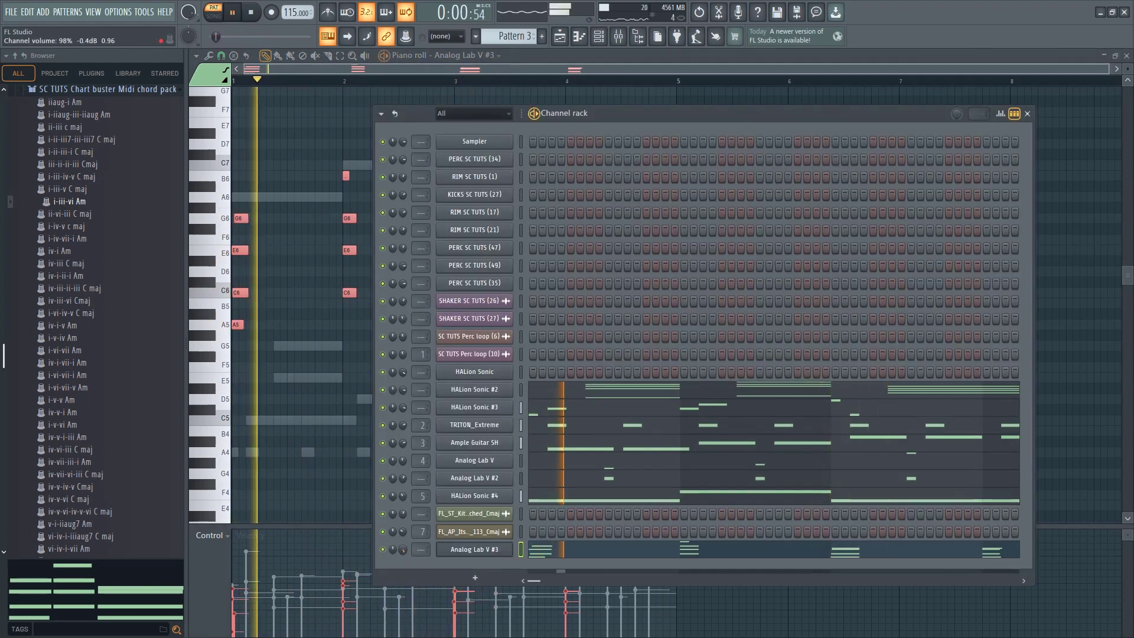
pyautogui.press('space')
pyautogui.rightClick(393, 535)
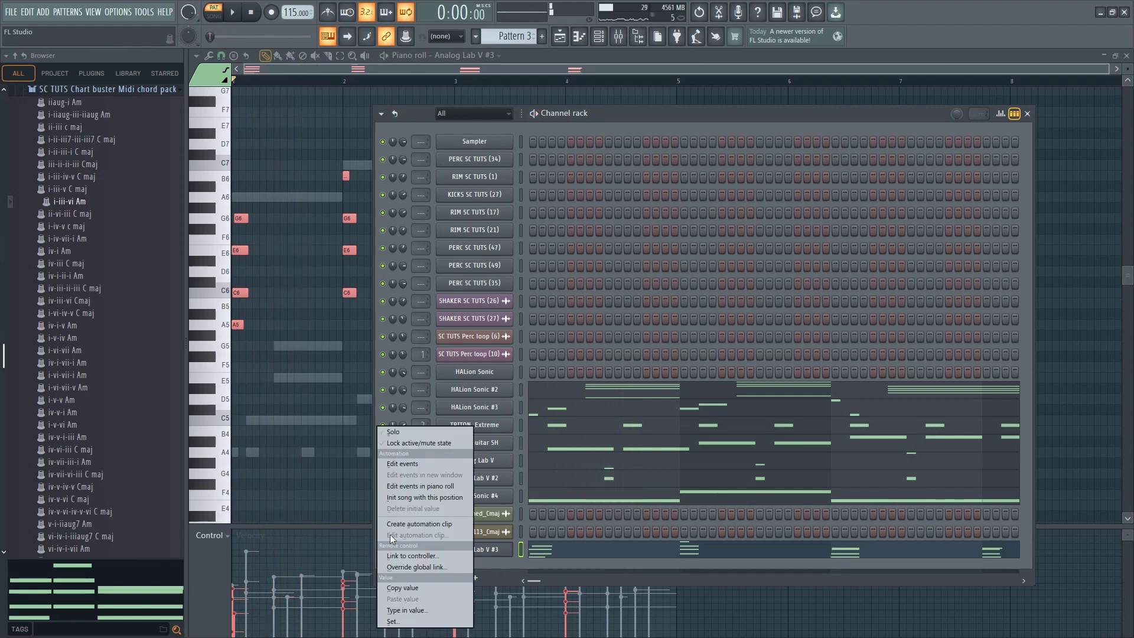
pyautogui.click(406, 443)
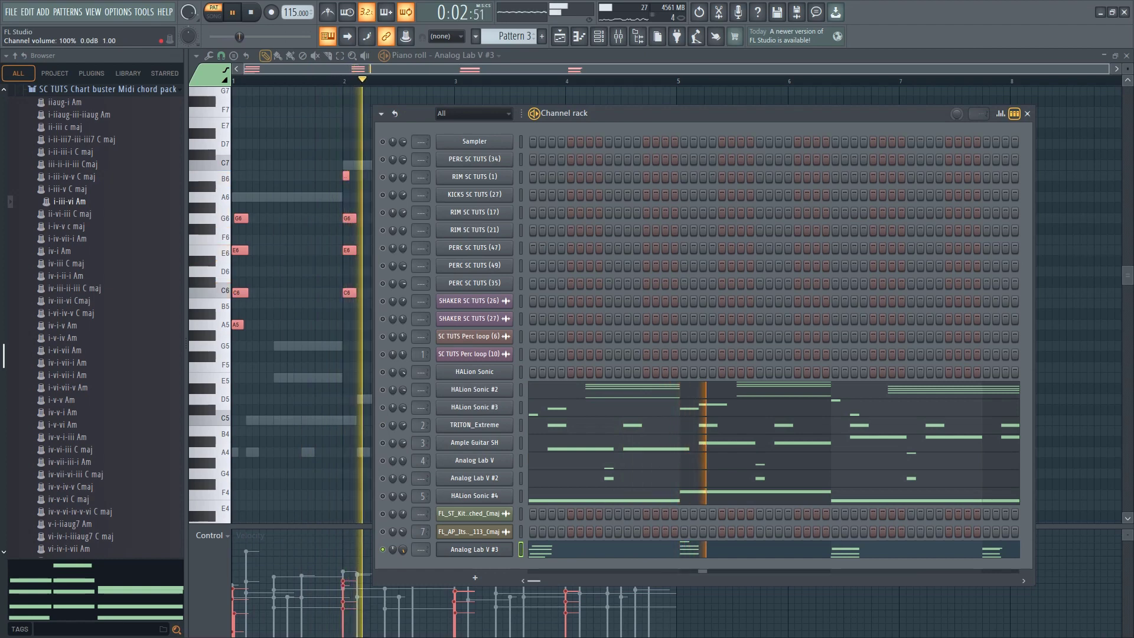
# Transpose all the Analog Lab V #3 chord stabs down one octave in the piano roll and play them soloed
pyautogui.click(302, 408)
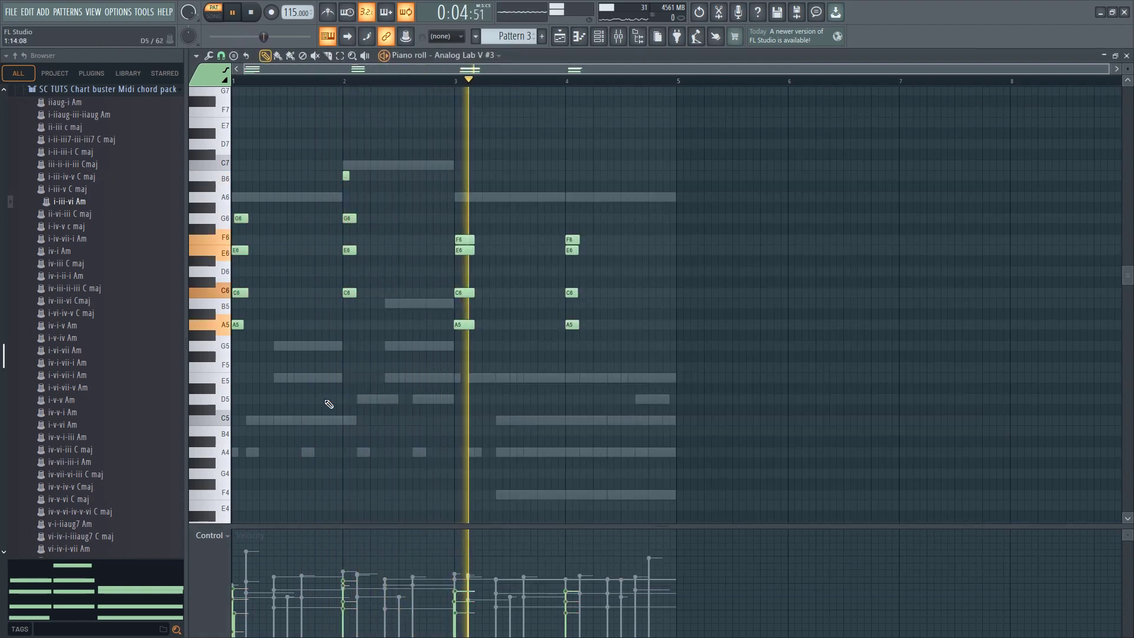
pyautogui.press('space')
pyautogui.hotkey('ctrl', 'Down')
pyautogui.press('space')
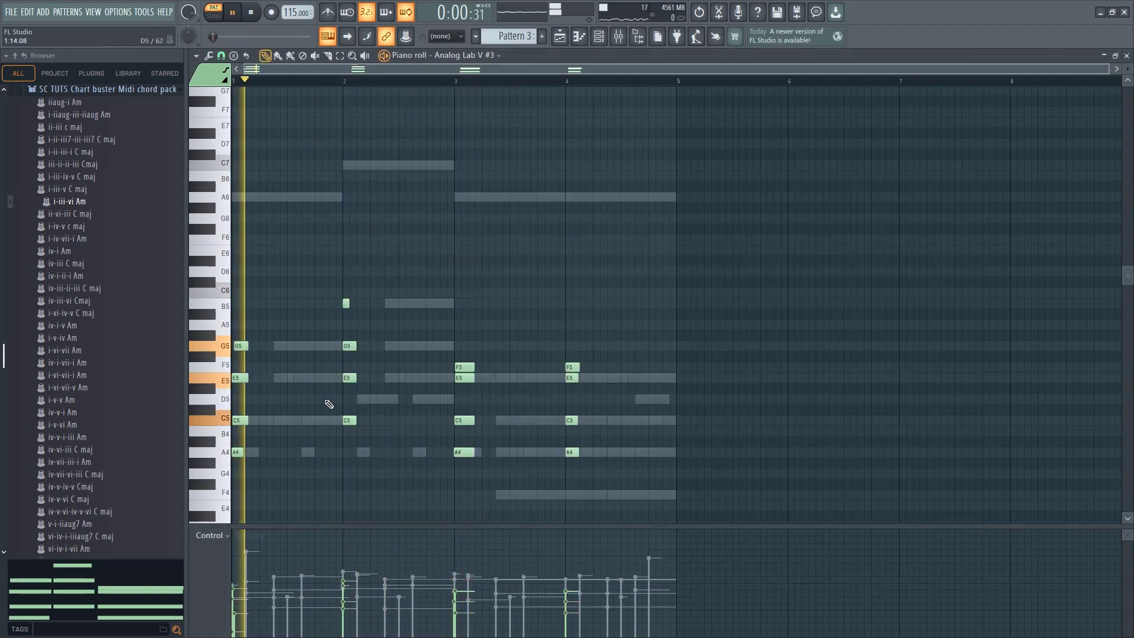
pyautogui.click(599, 37)
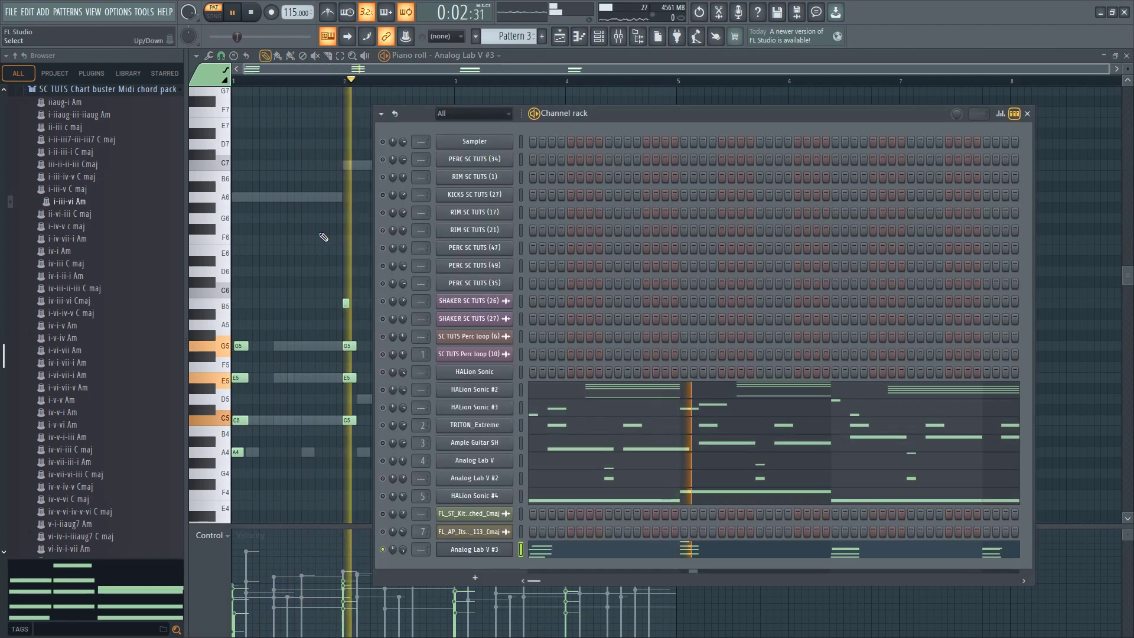
pyautogui.click(325, 172)
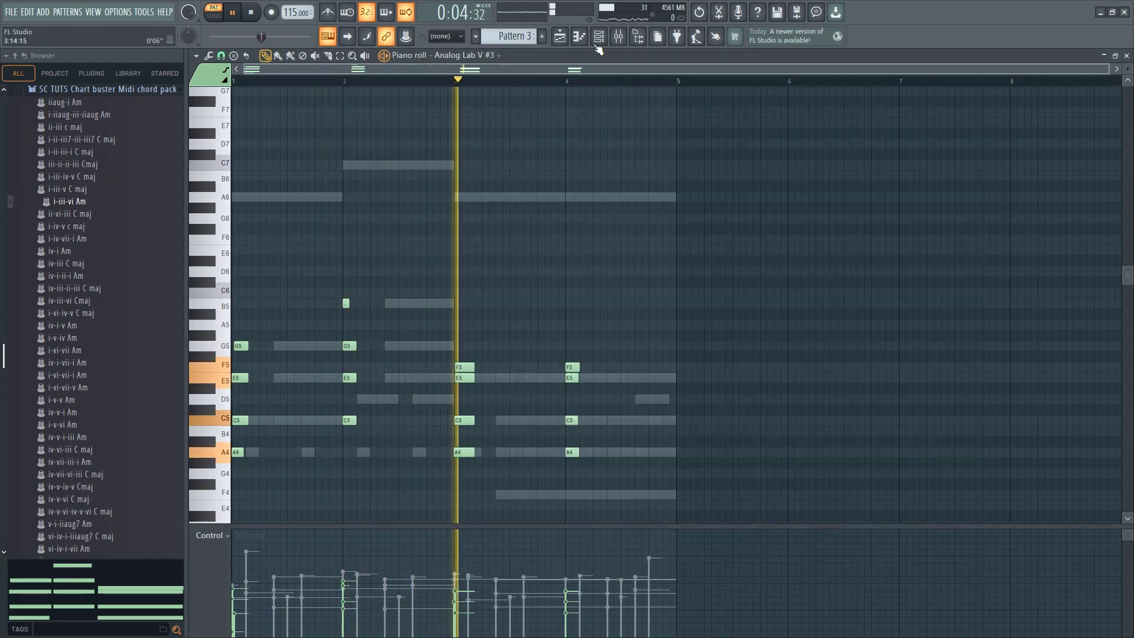
# Unsolo the Analog Lab V #3 channel and preview Pattern 3 with all channels active
pyautogui.press('F6')
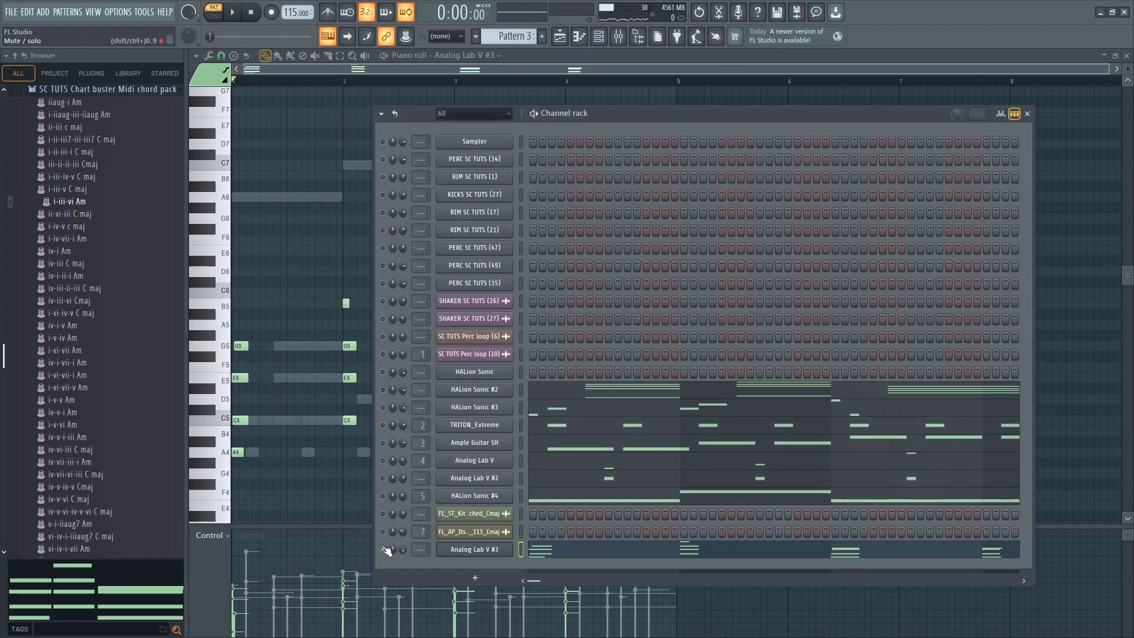
pyautogui.rightClick(386, 550)
pyautogui.click(412, 434)
pyautogui.press('space')
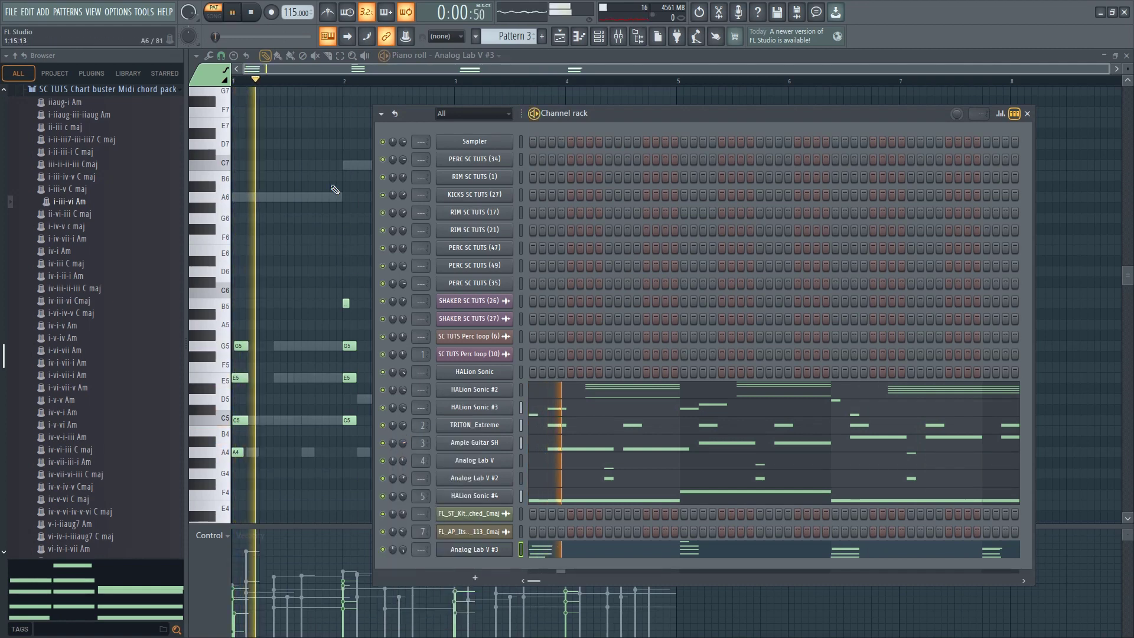
pyautogui.press('space')
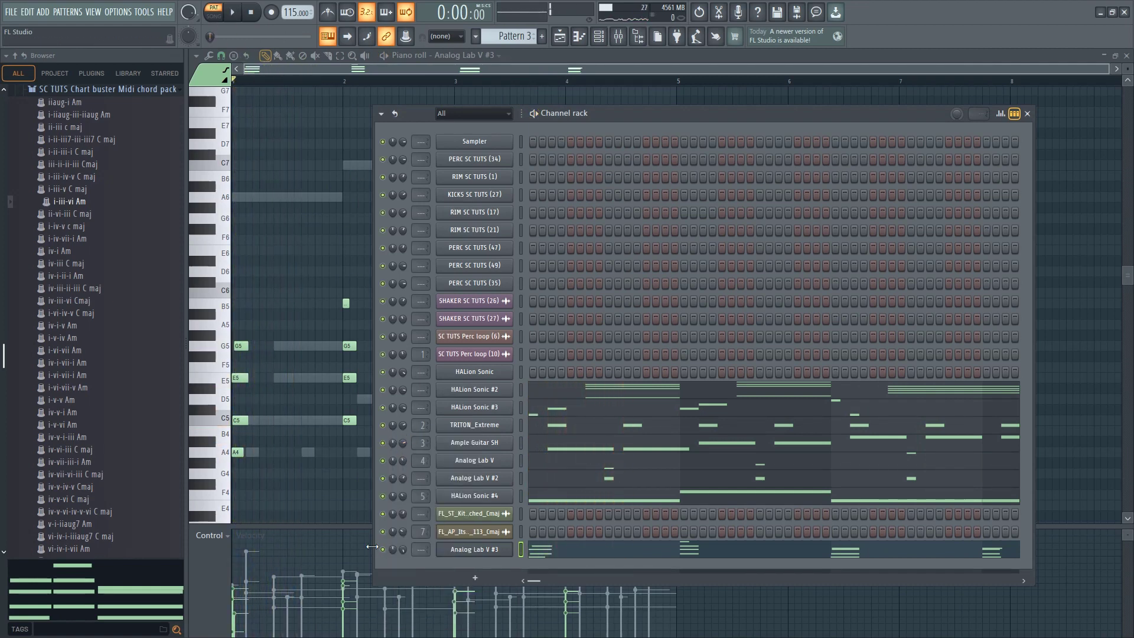
# Play the full arrangement in song mode, review it in the playlist, and bring the channel rack back up
pyautogui.press('space')
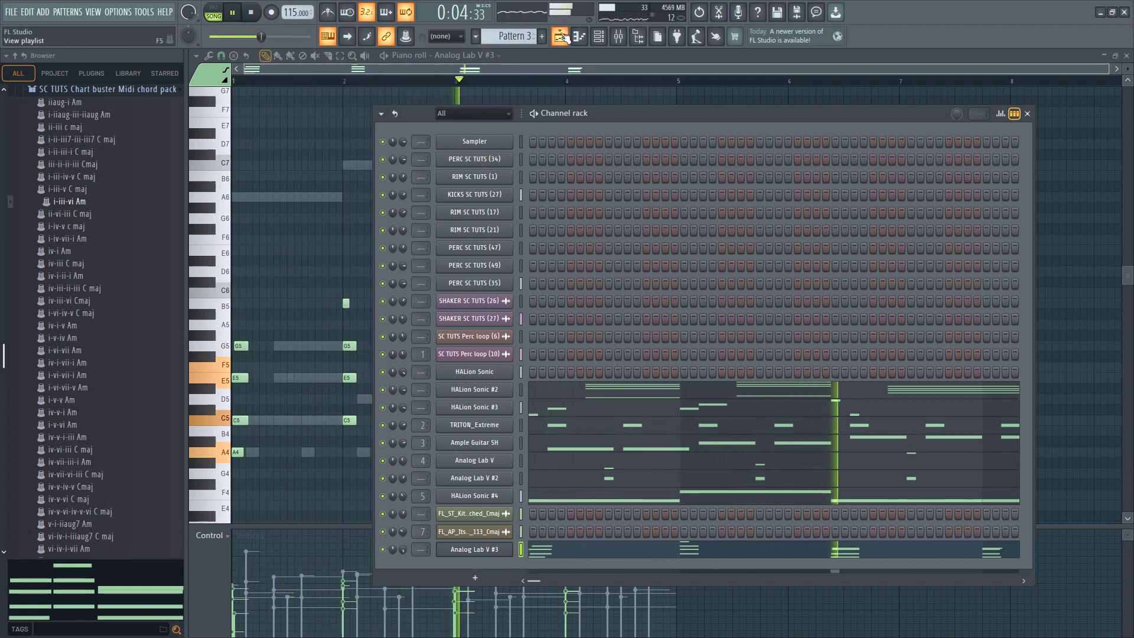
pyautogui.press('F5')
pyautogui.scroll(2, 366, 300)
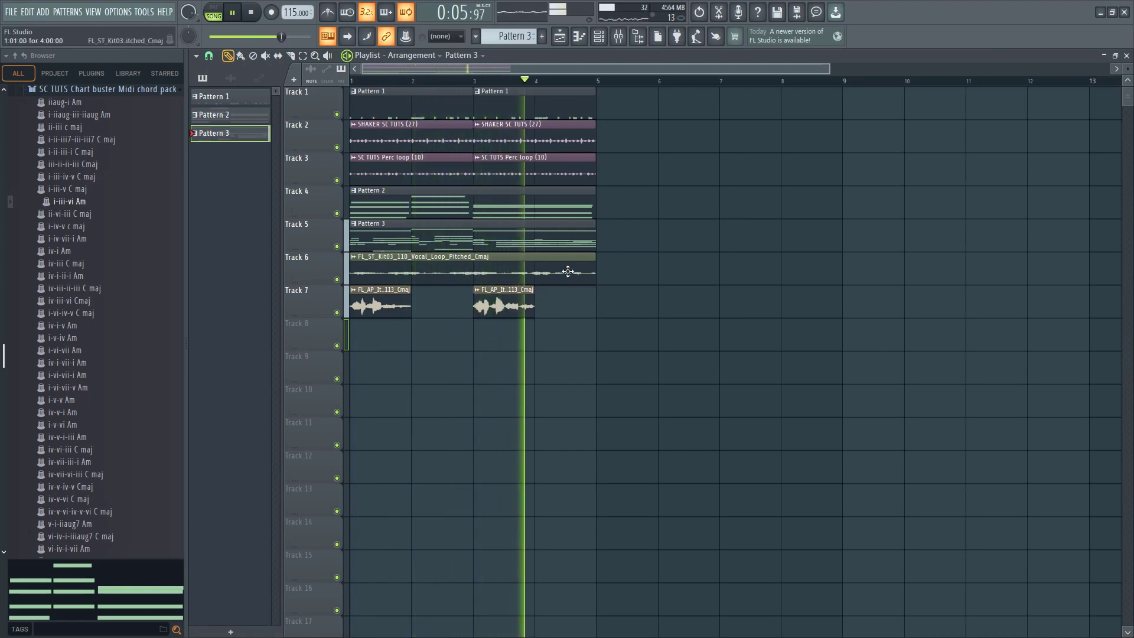
pyautogui.click(598, 36)
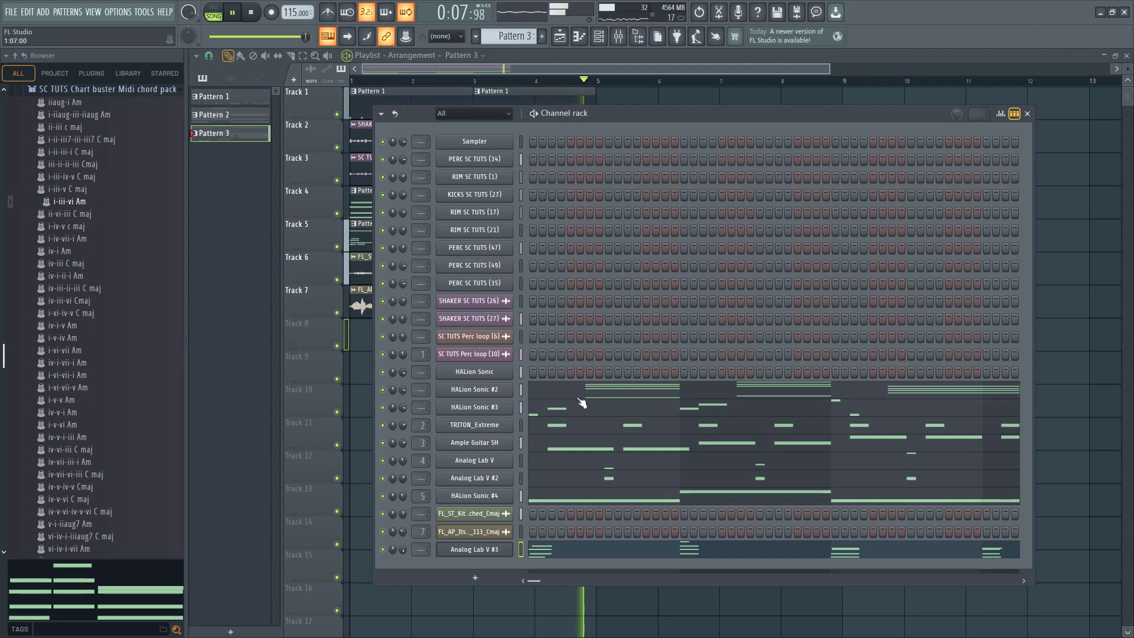
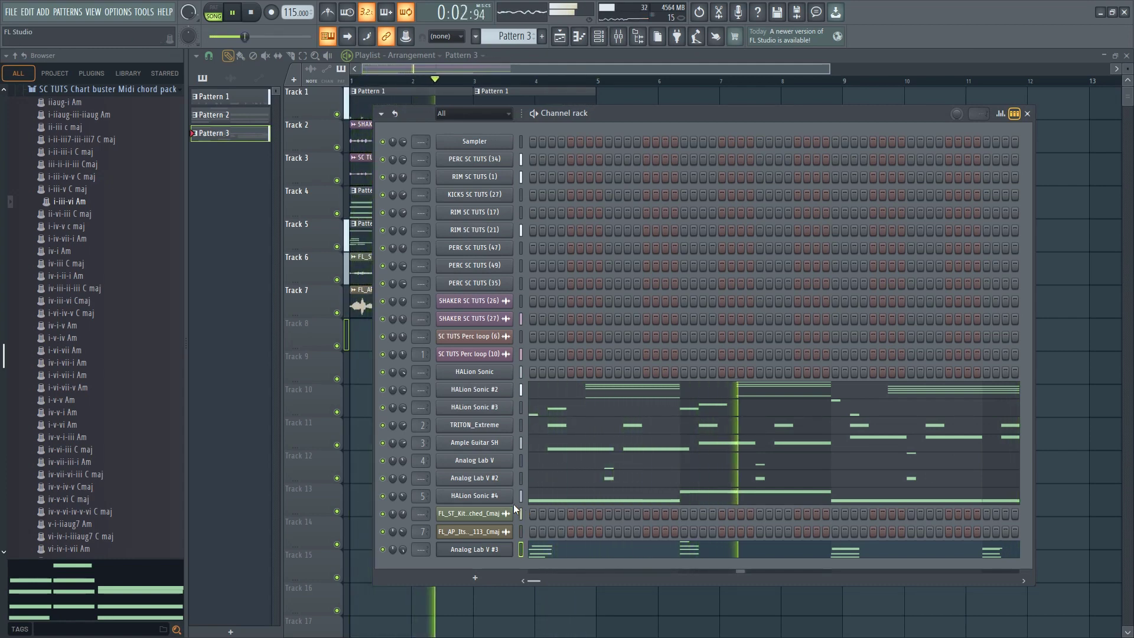
# Stop playback, return to the playlist and split Pattern 3 into separate patterns by channel
pyautogui.press('space')
pyautogui.press('F6')
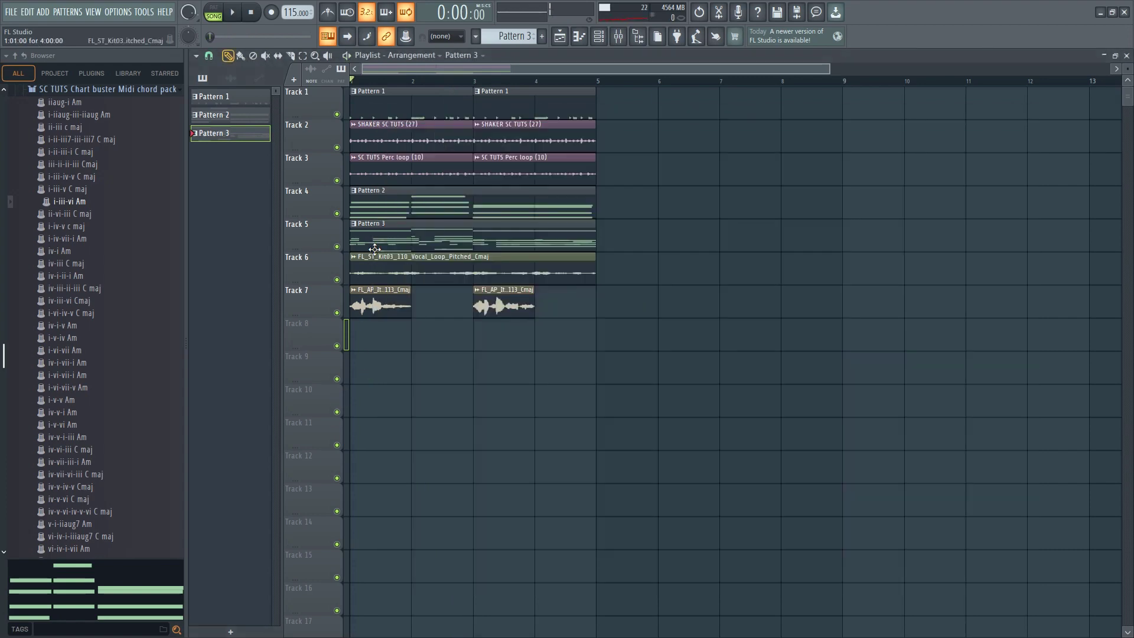
pyautogui.rightClick(243, 139)
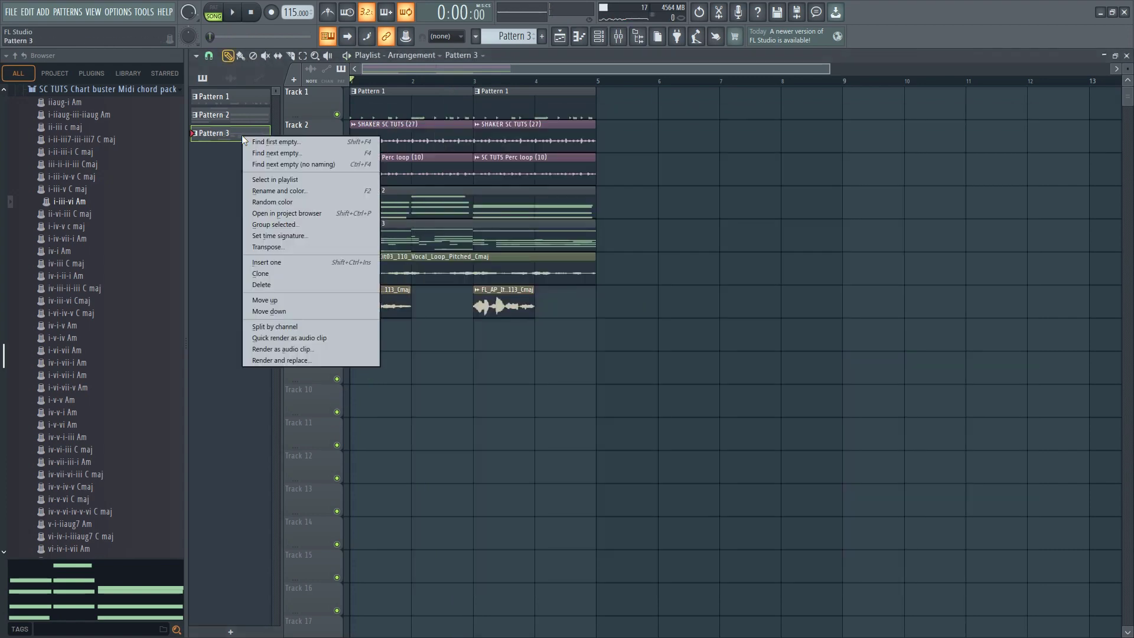
pyautogui.click(272, 326)
# Move the stacked instrument clips from Track 5 onto their own tracks, HALion Sonic #2 on Track 8 through Analog Lab V #3 on Track 15
pyautogui.moveTo(380, 337); pyautogui.dragTo(379, 370)
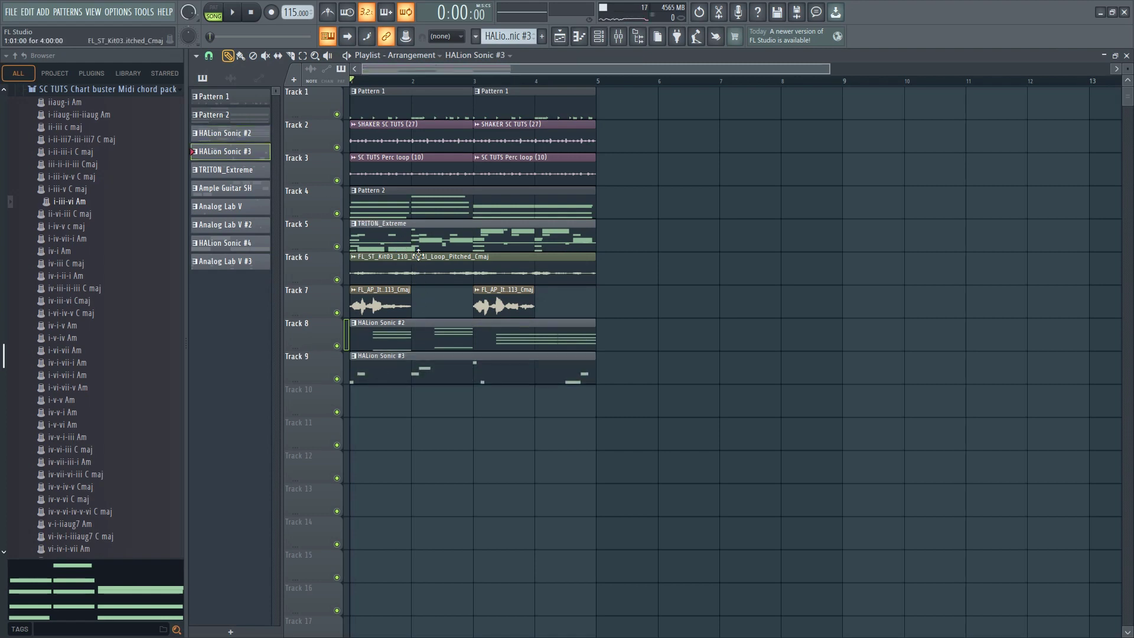
pyautogui.moveTo(366, 429); pyautogui.dragTo(373, 402)
pyautogui.moveTo(416, 244); pyautogui.dragTo(389, 448)
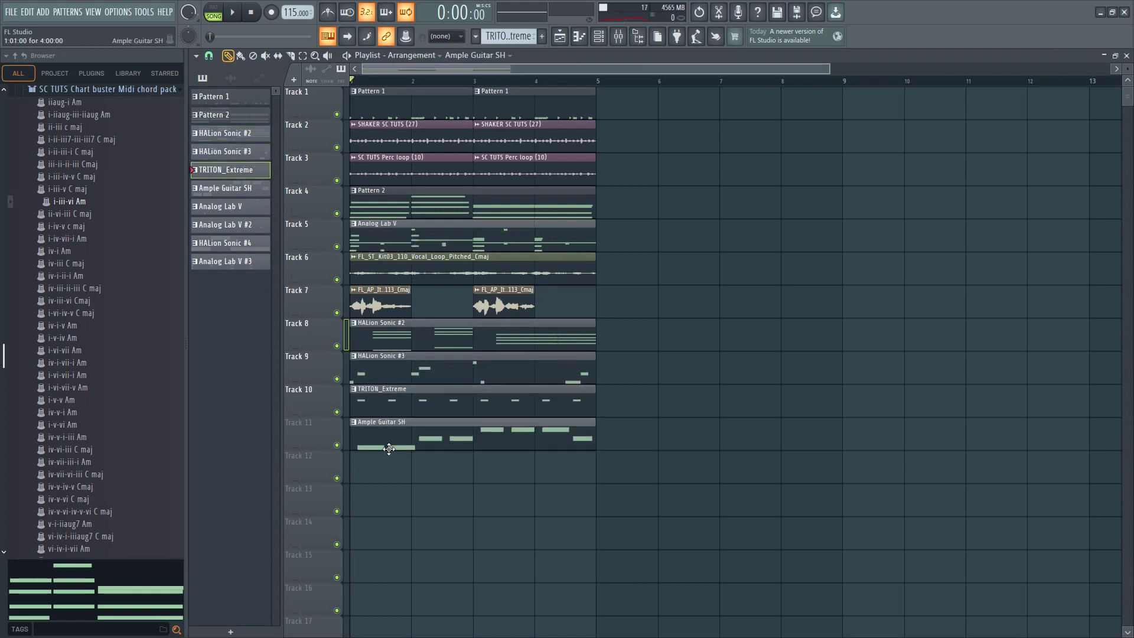
pyautogui.moveTo(403, 306); pyautogui.dragTo(403, 472)
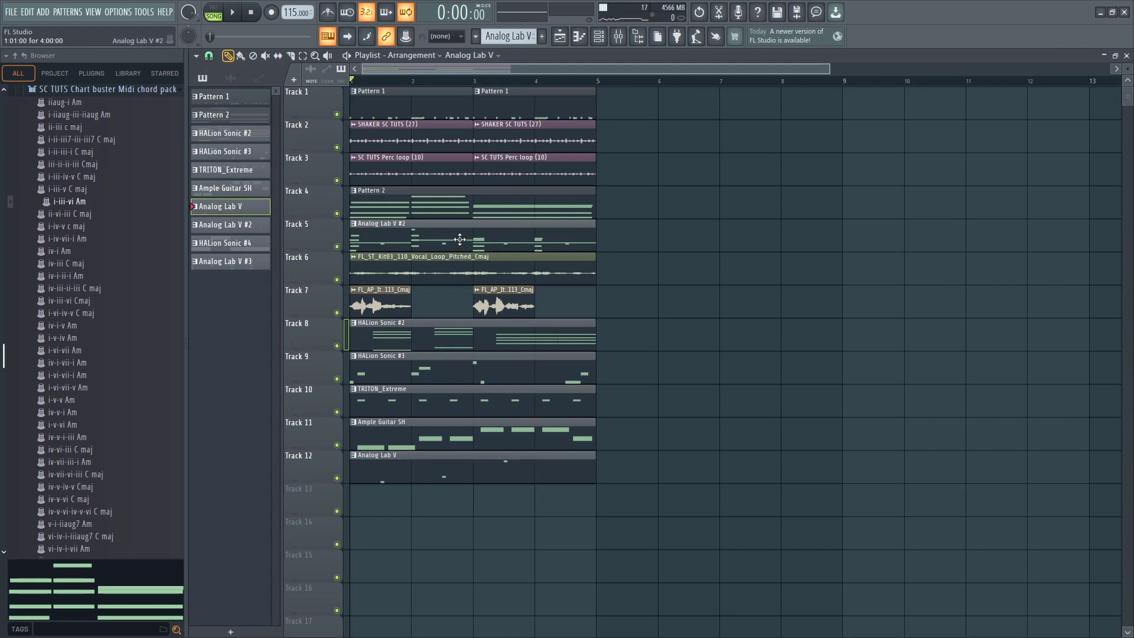
pyautogui.moveTo(459, 239); pyautogui.dragTo(430, 512)
pyautogui.moveTo(420, 251); pyautogui.dragTo(421, 549)
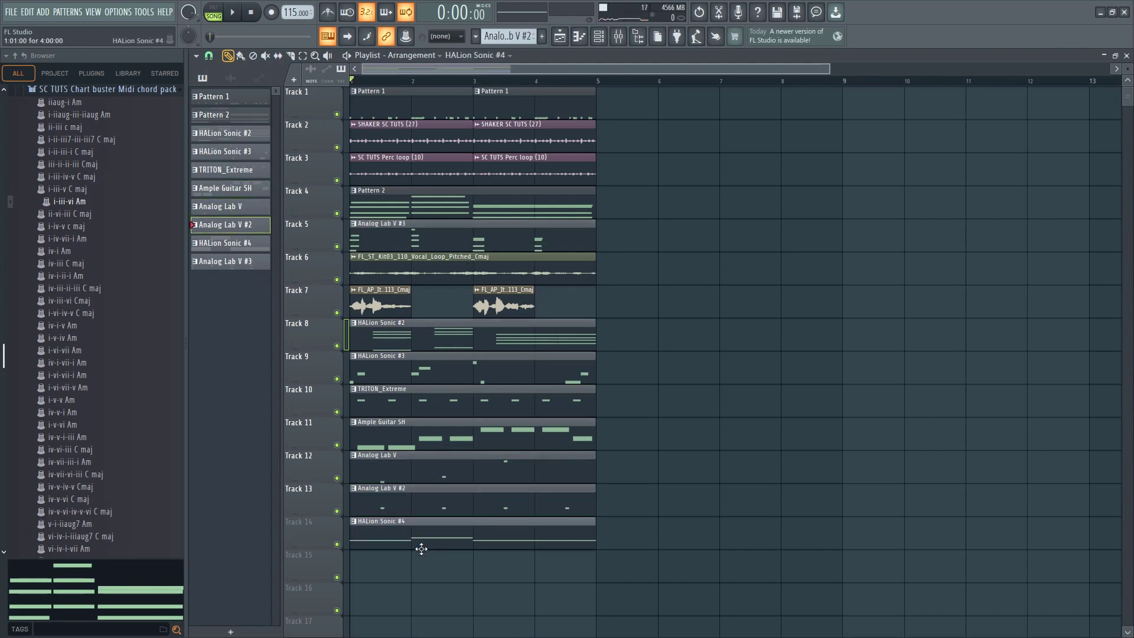
pyautogui.moveTo(461, 245); pyautogui.dragTo(437, 575)
# Play the separated clips briefly, stop, and move the whole four-bar arrangement to start at bar 17
pyautogui.press('space')
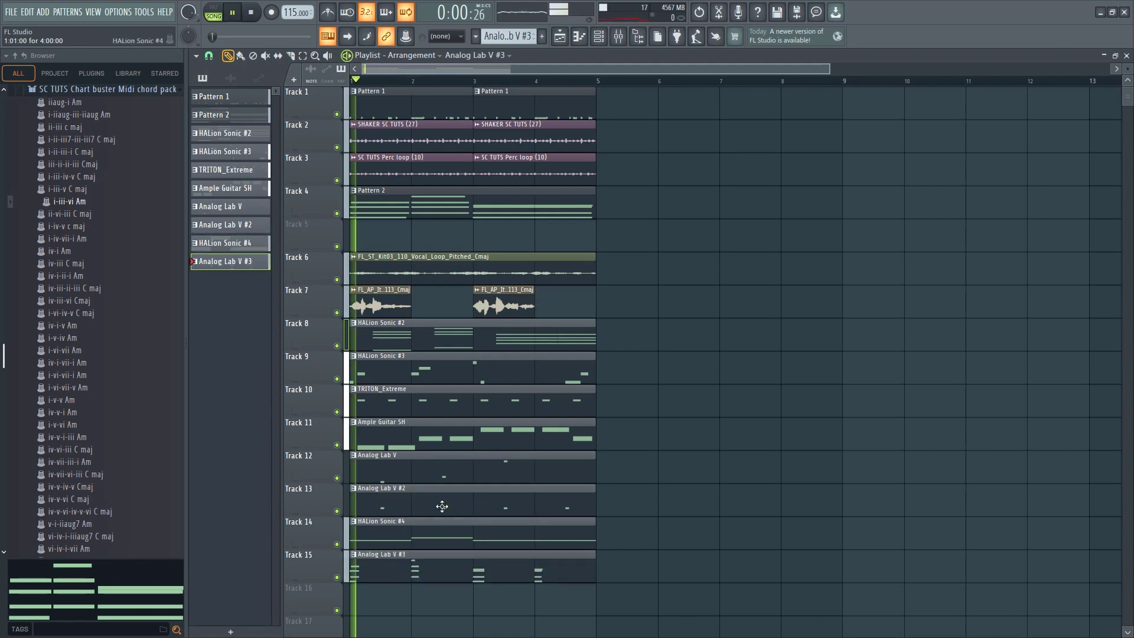
pyautogui.scroll(-3, 531, 383)
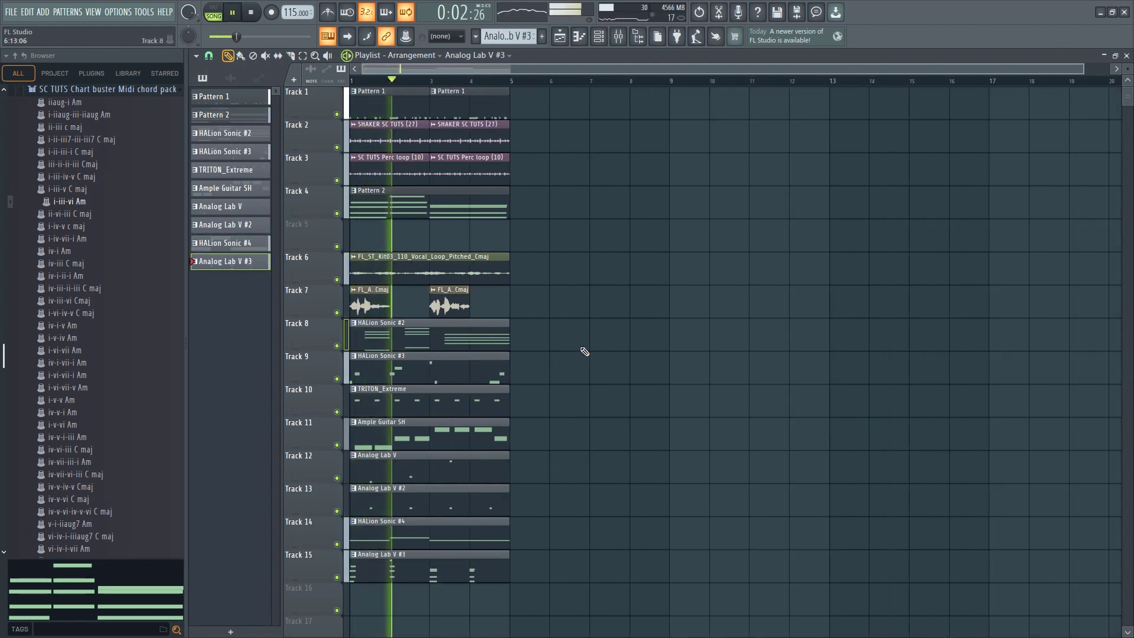
pyautogui.scroll(-2, 585, 352)
pyautogui.press('space')
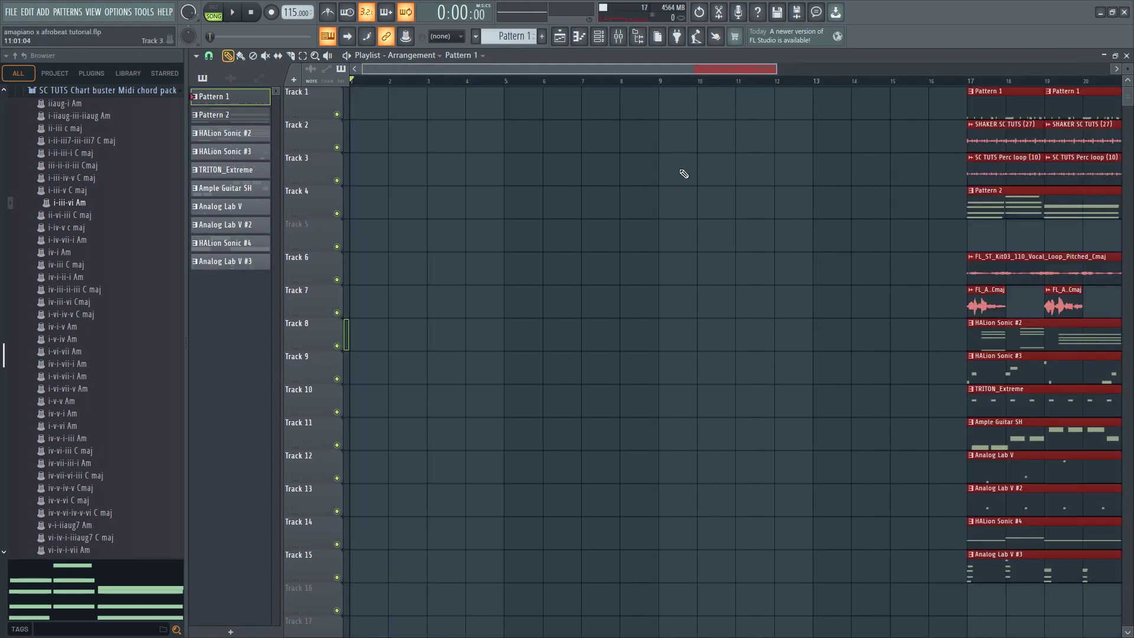
pyautogui.hotkey('ctrl', 'd')
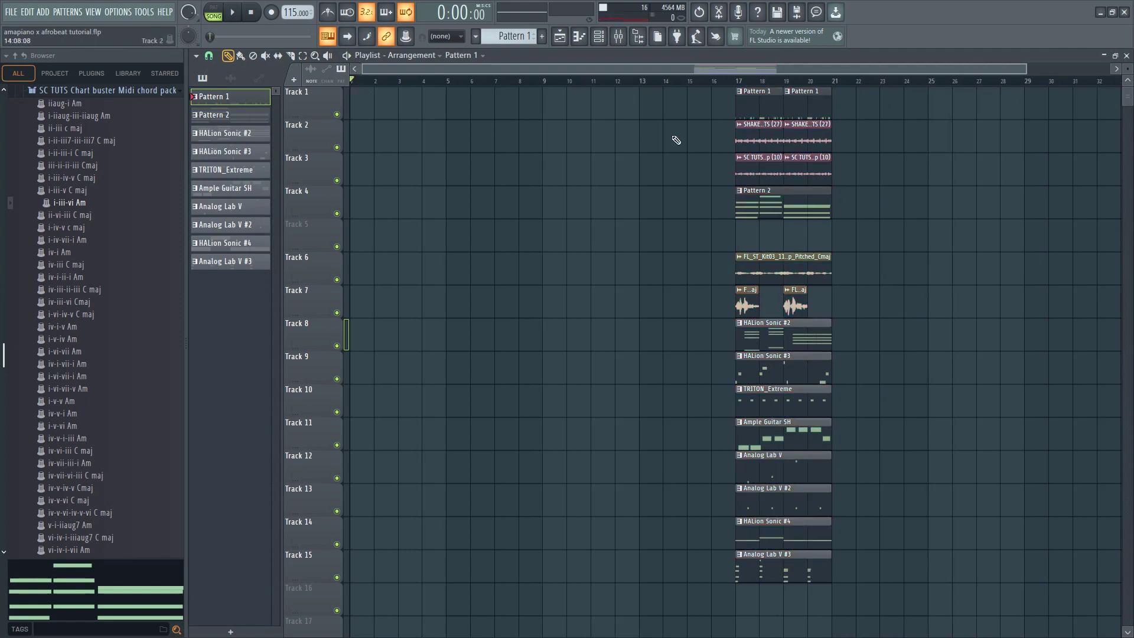
# Copy the Pattern 1, shaker and percussion loop clips on Tracks 1 to 3 from bar 17 to bar 1 and play them
pyautogui.moveTo(726, 111); pyautogui.dragTo(842, 166)
pyautogui.moveTo(748, 168); pyautogui.dragTo(355, 159)
pyautogui.press('space')
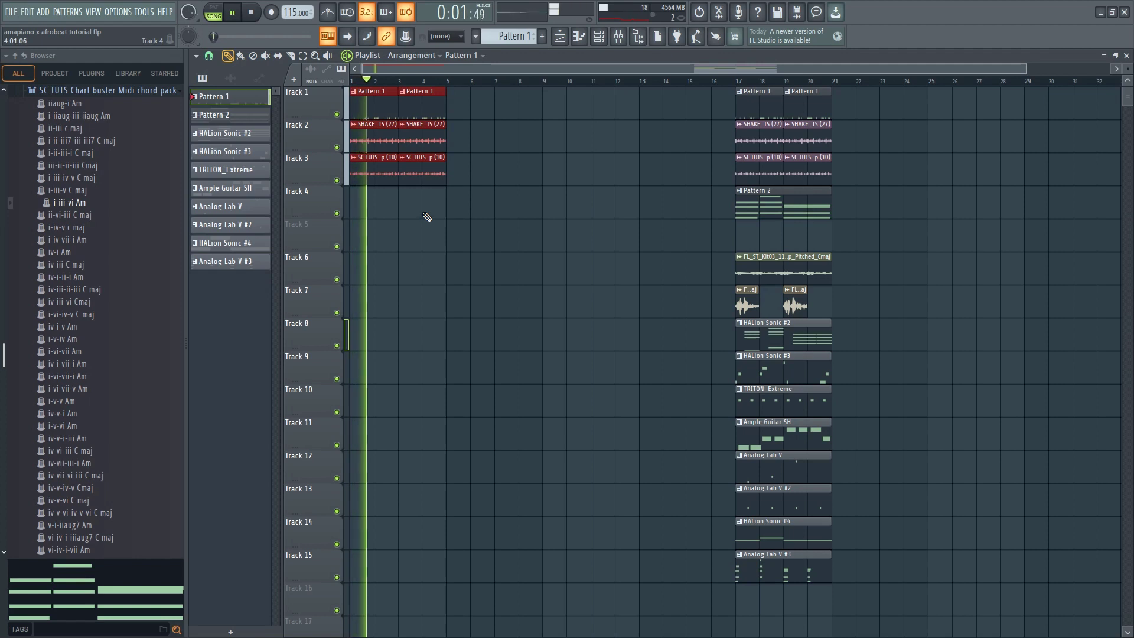
pyautogui.press('space')
pyautogui.hotkey('ctrl', 'd')
# Try the intro without the first percussion loop clip on Track 3, undo the removal and replay the drums
pyautogui.moveTo(476, 219); pyautogui.dragTo(348, 154)
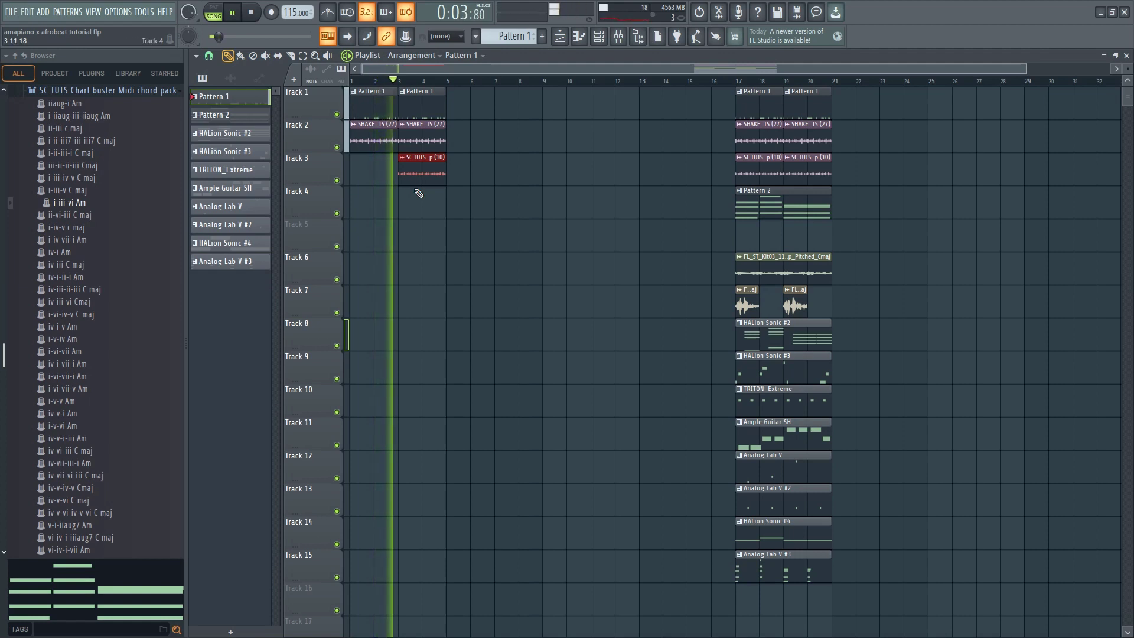
pyautogui.hotkey('ctrl', 'z')
pyautogui.press('space')
pyautogui.press('space')
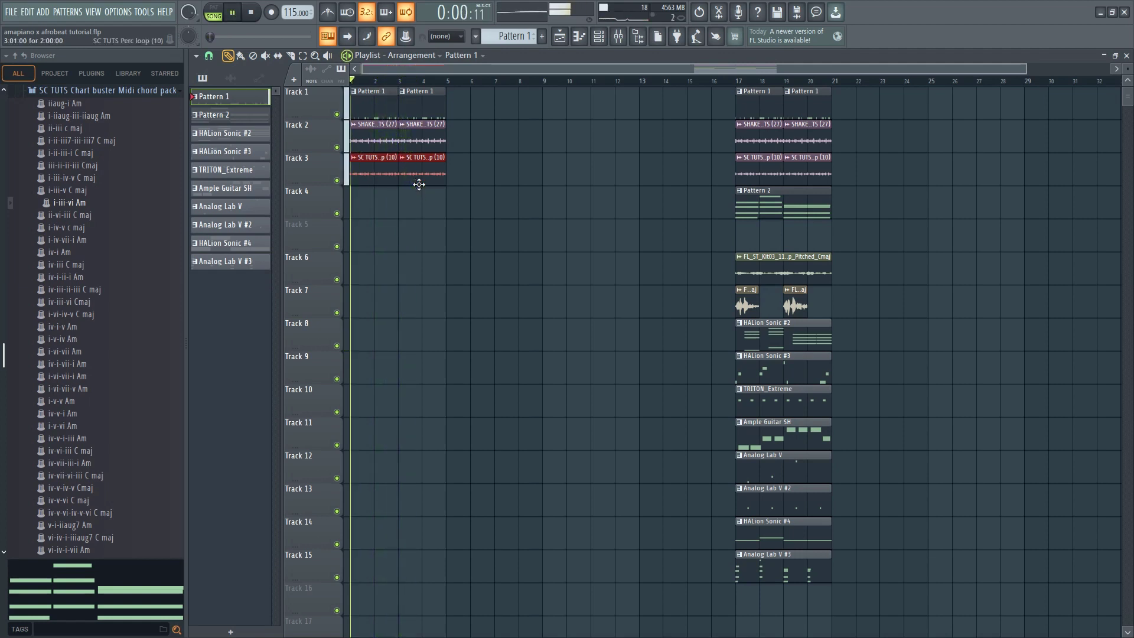
pyautogui.keyDown('ctrl'); pyautogui.click(481, 224); pyautogui.keyUp('ctrl')
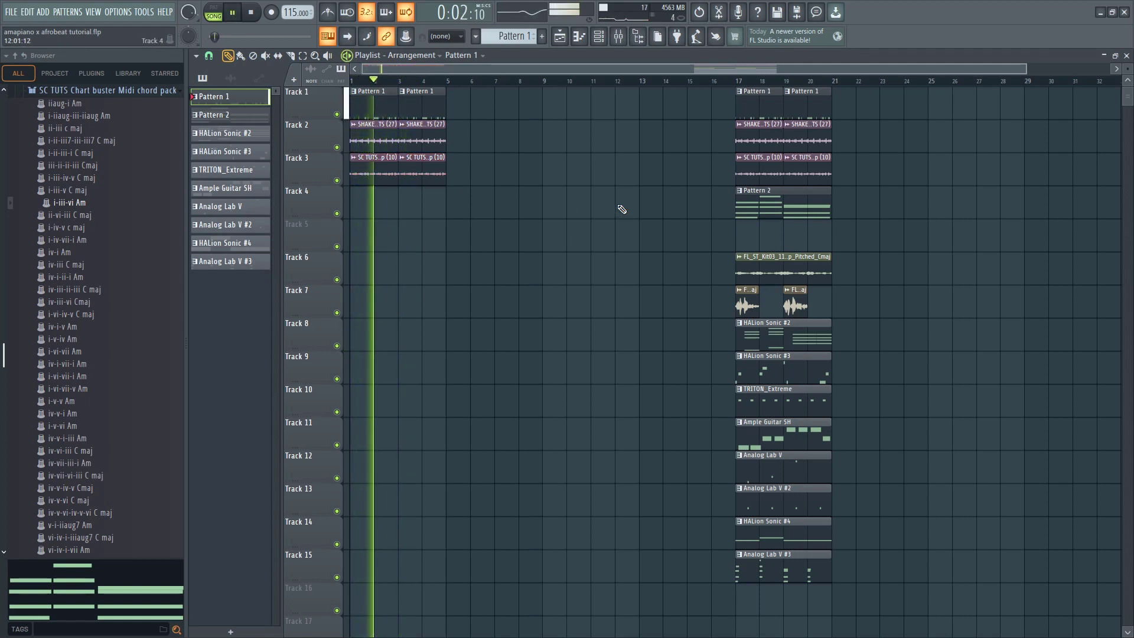
pyautogui.press('space')
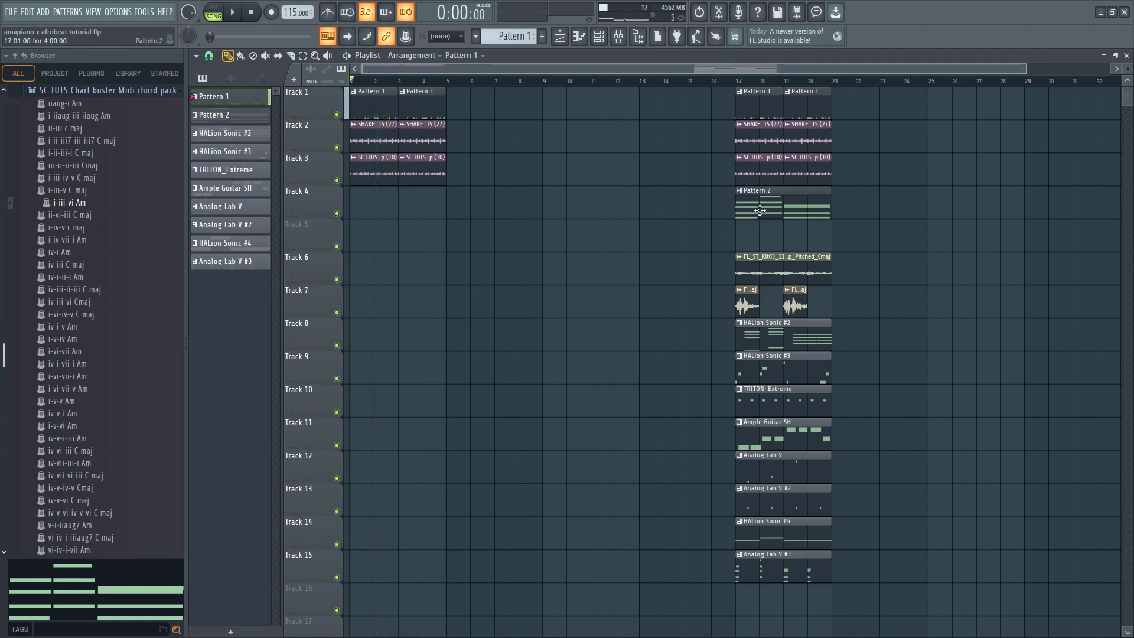
# Copy the Pattern 2 clip to bar 1 on Track 4, then duplicate the clips in bars 1 to 4 to bar 5
pyautogui.press('space')
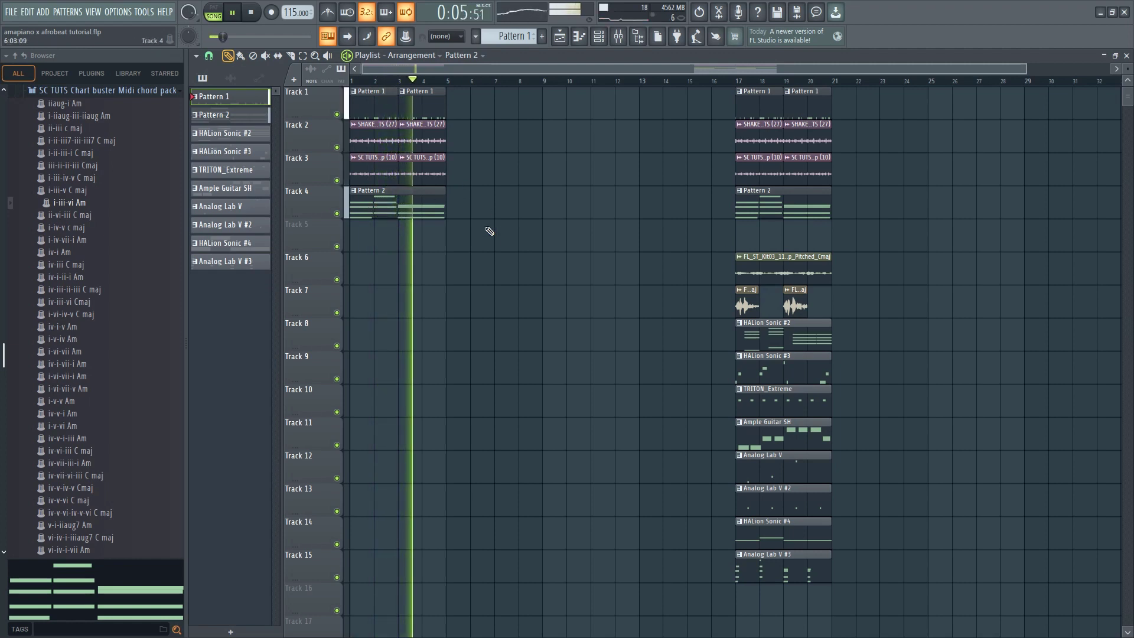
pyautogui.moveTo(477, 250); pyautogui.dragTo(333, 92)
pyautogui.hotkey('ctrl', 'b')
pyautogui.keyDown('ctrl'); pyautogui.click(514, 298); pyautogui.keyUp('ctrl')
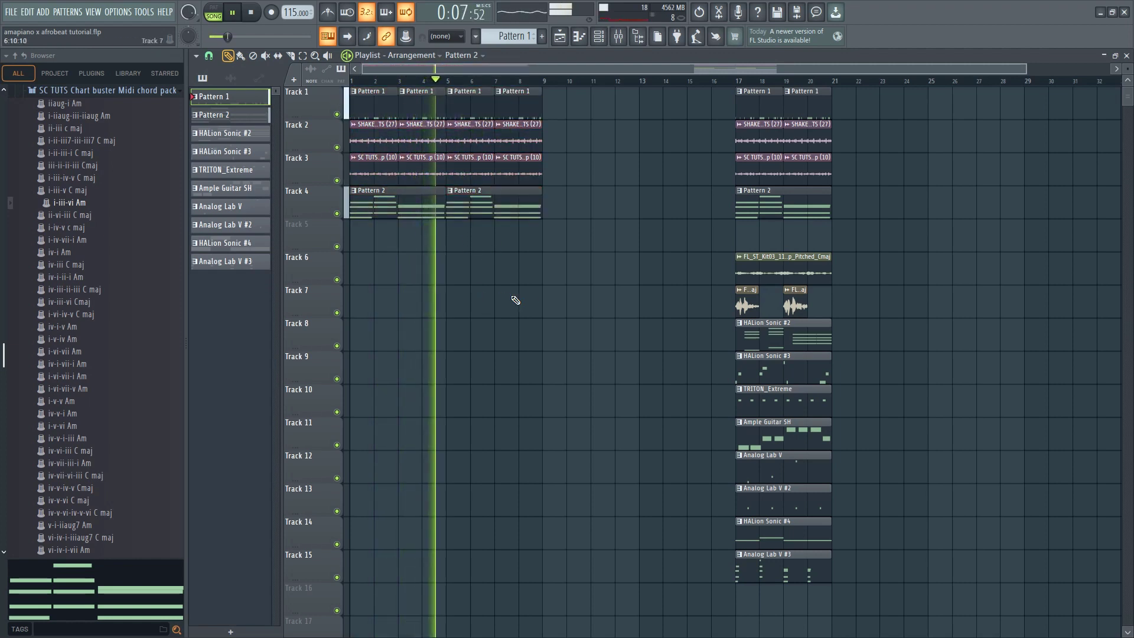
# Copy the vocal clips on Tracks 6 and 7 from bar 17 to bar 5 and play them in the arrangement
pyautogui.moveTo(728, 254)
pyautogui.mouseDown()
pyautogui.moveTo(836, 284)
pyautogui.moveTo(845, 313)
pyautogui.mouseUp()
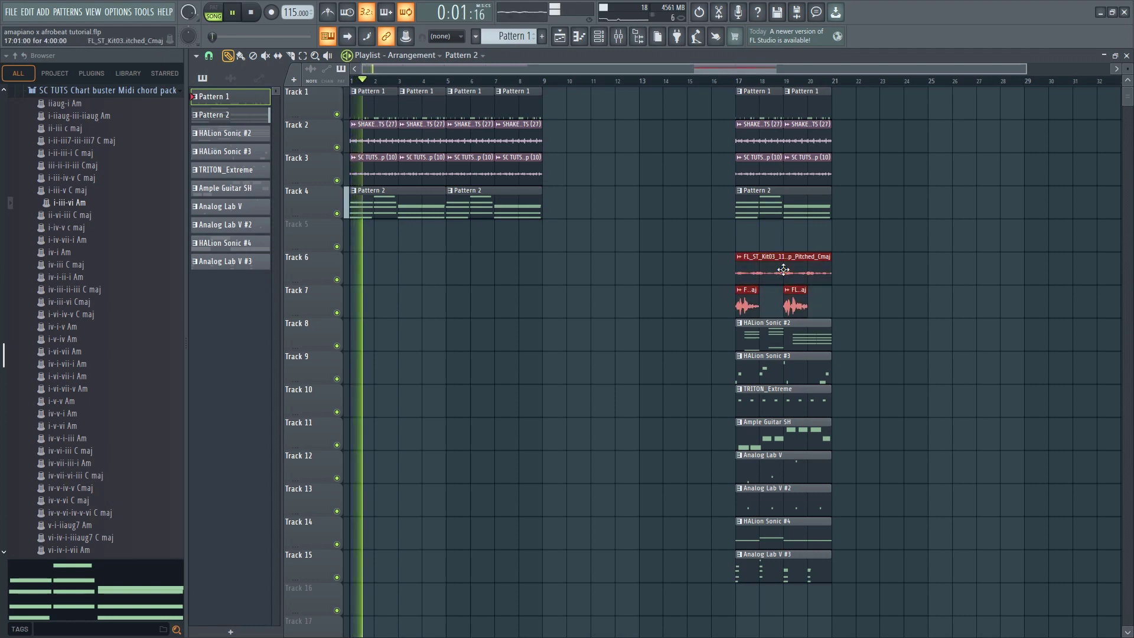
pyautogui.moveTo(782, 267); pyautogui.dragTo(501, 245)
pyautogui.keyDown('ctrl'); pyautogui.click(420, 253); pyautogui.keyUp('ctrl')
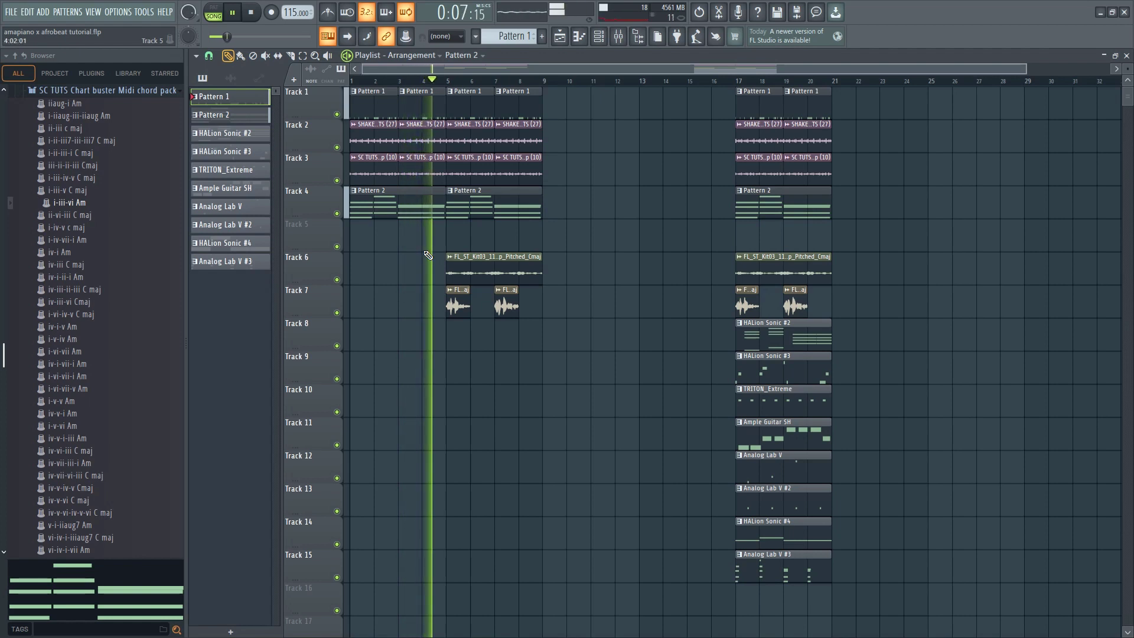
pyautogui.rightClick(464, 309)
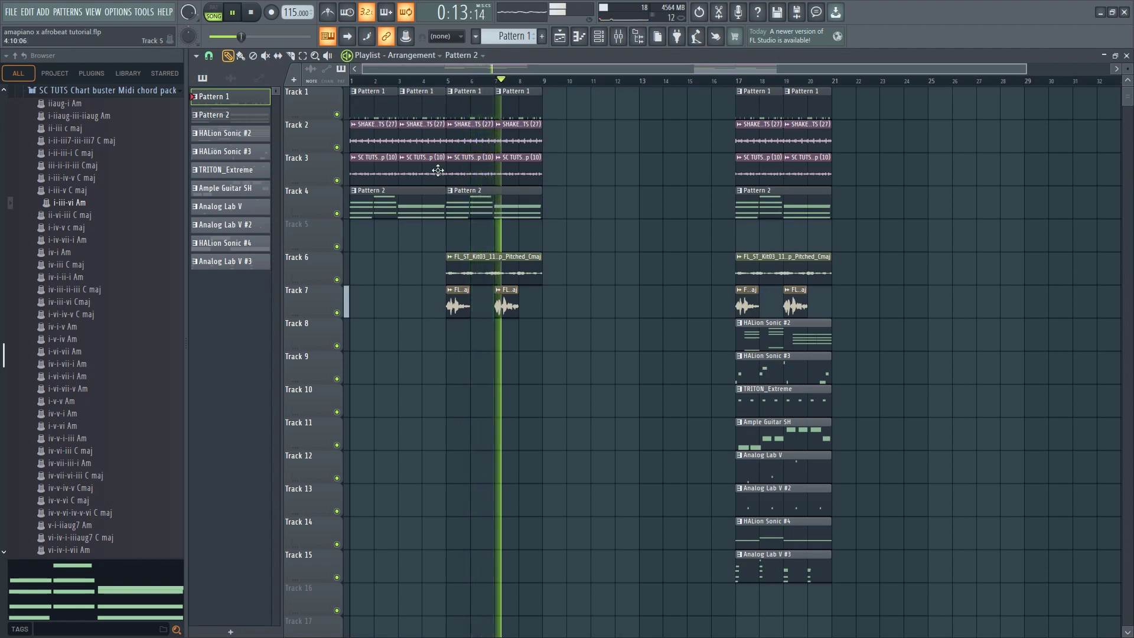
# Replay from bar 4 and open the channel settings of the Track 7 and Track 6 vocal clips to check them
pyautogui.click(422, 81)
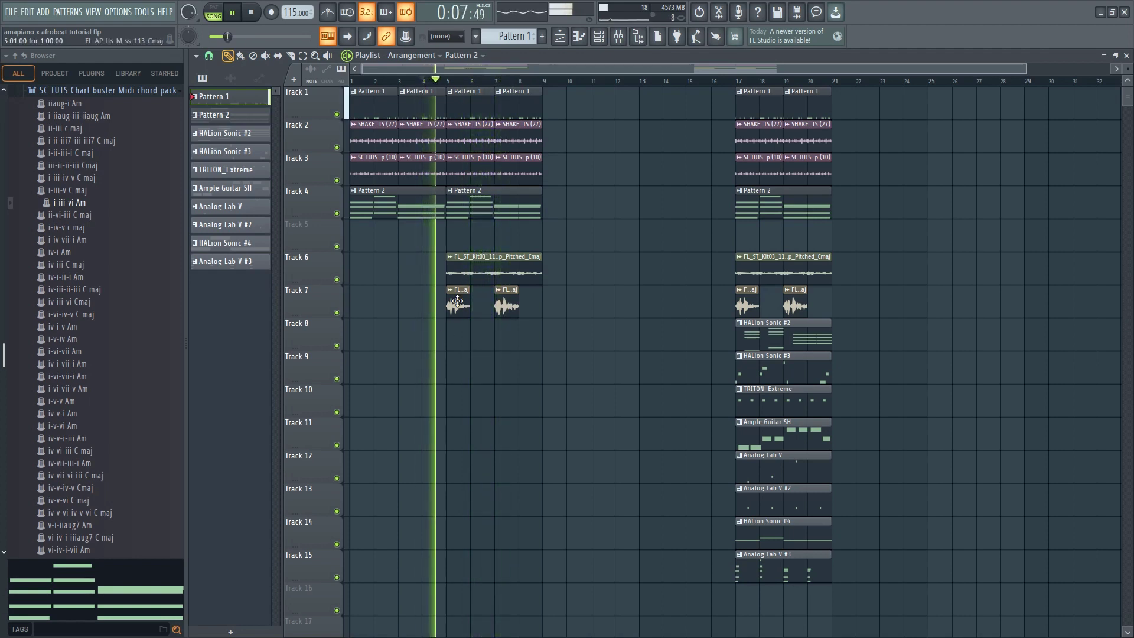
pyautogui.doubleClick(458, 306)
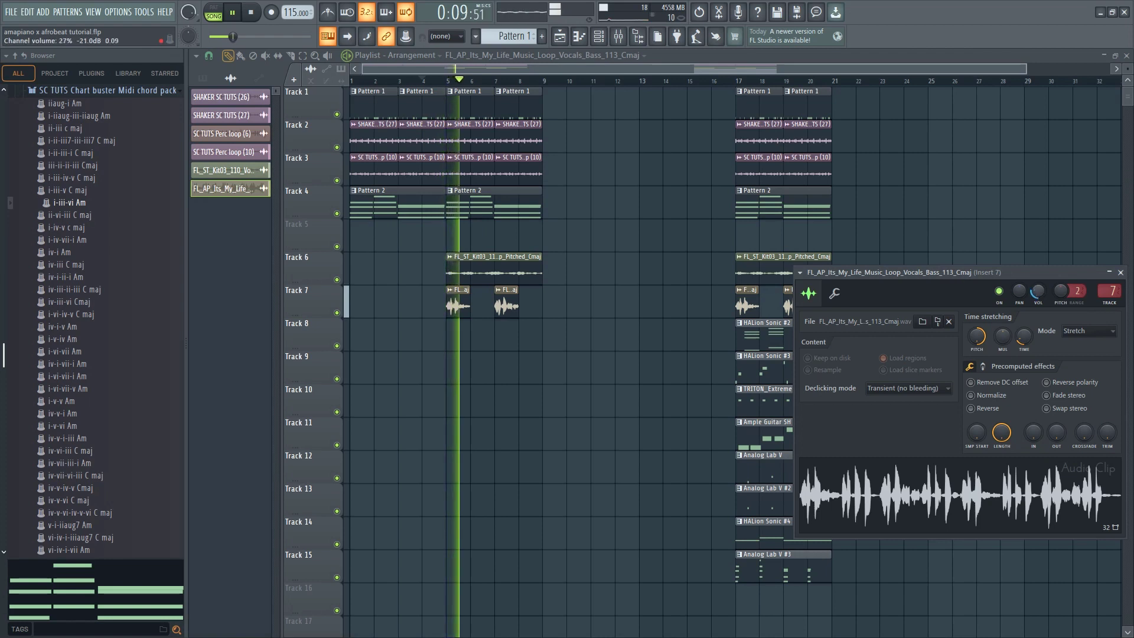
pyautogui.click(495, 273)
pyautogui.doubleClick(495, 273)
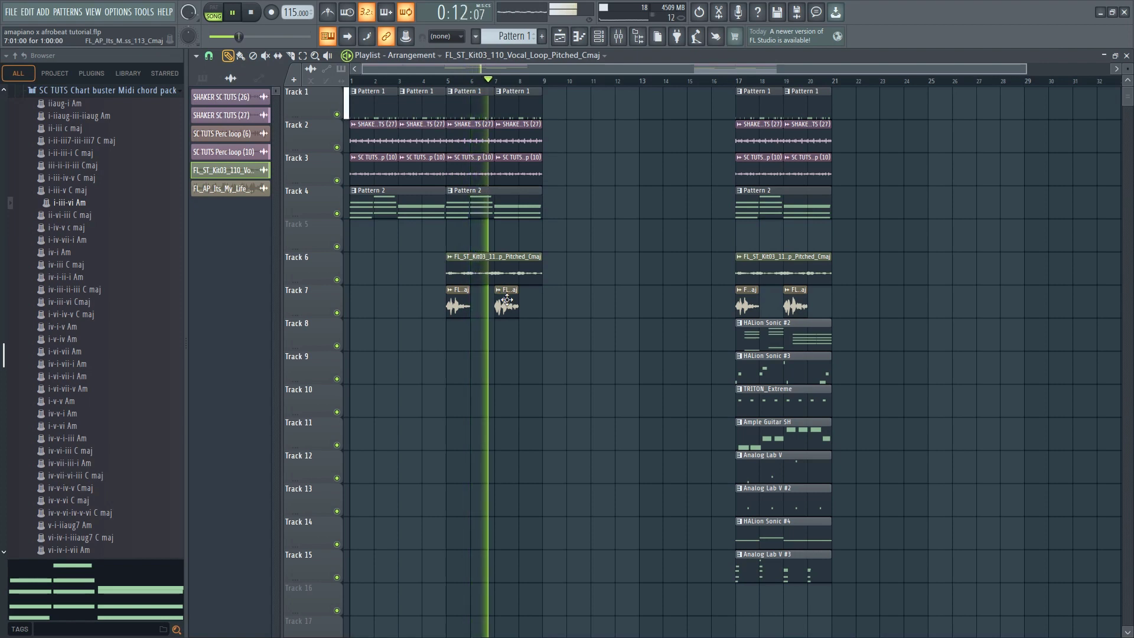
# Copy the Analog Lab V #3 clip on Track 15 to bars 5 and 1, and preview the intro
pyautogui.scroll(-1, 509, 299)
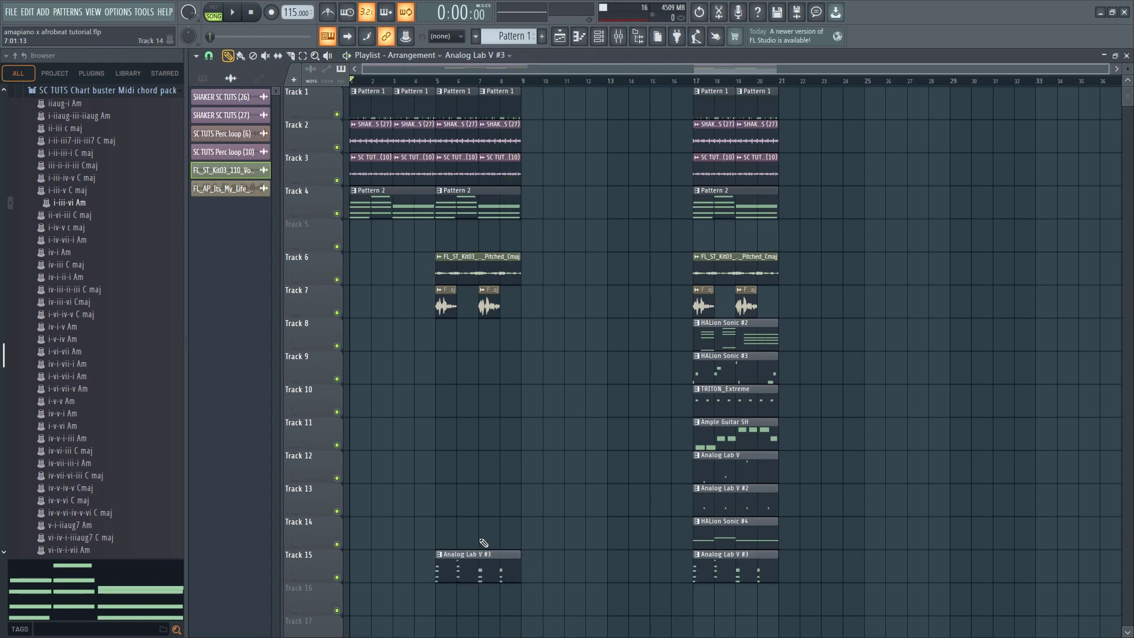
pyautogui.moveTo(457, 558); pyautogui.dragTo(372, 558)
pyautogui.press('space')
pyautogui.click(458, 570)
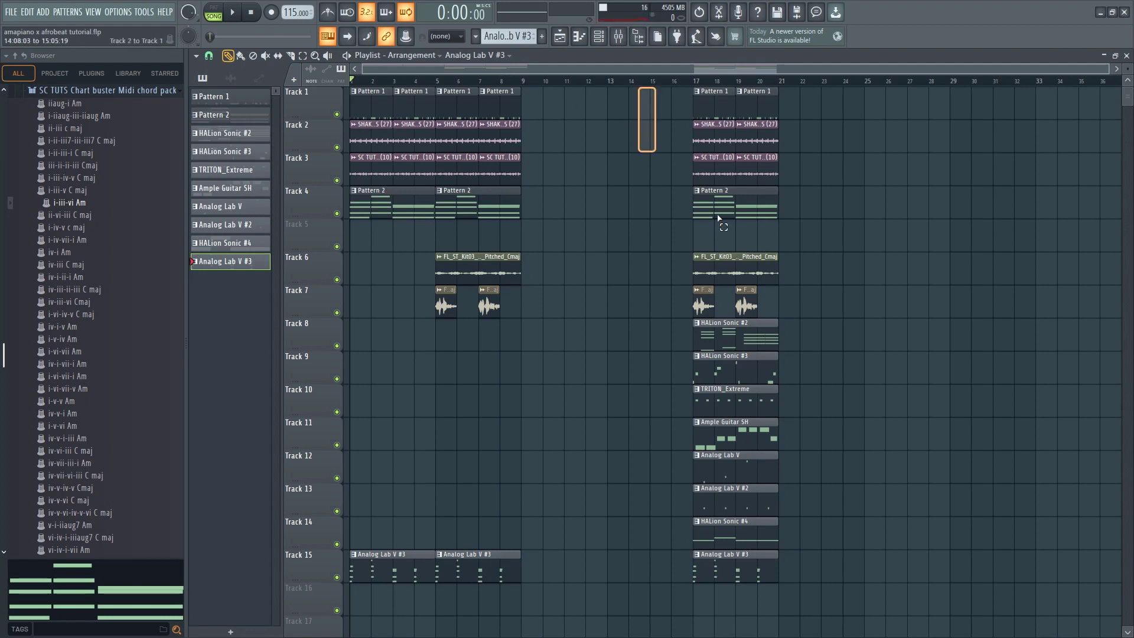
# Move the full block of clips on all tracks from bar 17 to bar 9 and play it
pyautogui.moveTo(717, 218); pyautogui.dragTo(904, 633)
pyautogui.moveTo(715, 472); pyautogui.dragTo(533, 463)
pyautogui.press('space')
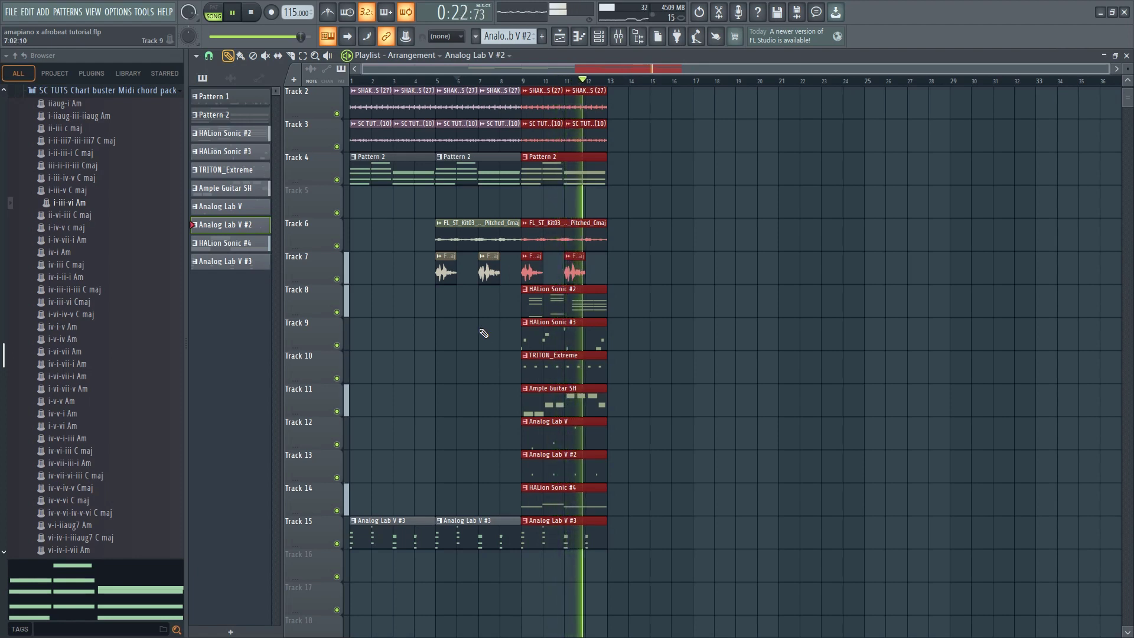
# Duplicate the full four-bar block three times to fill the arrangement through bar 24, then stop playback
pyautogui.hotkey('ctrl', 'b')
pyautogui.hotkey('ctrl', 'b')
pyautogui.hotkey('ctrl', 'b')
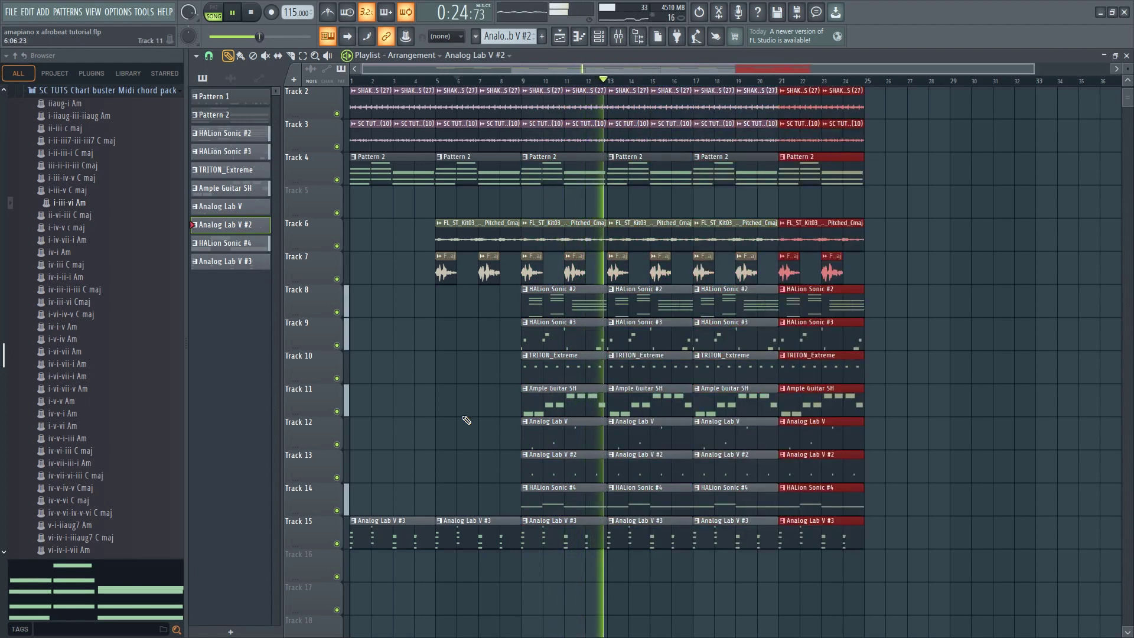
pyautogui.press('space')
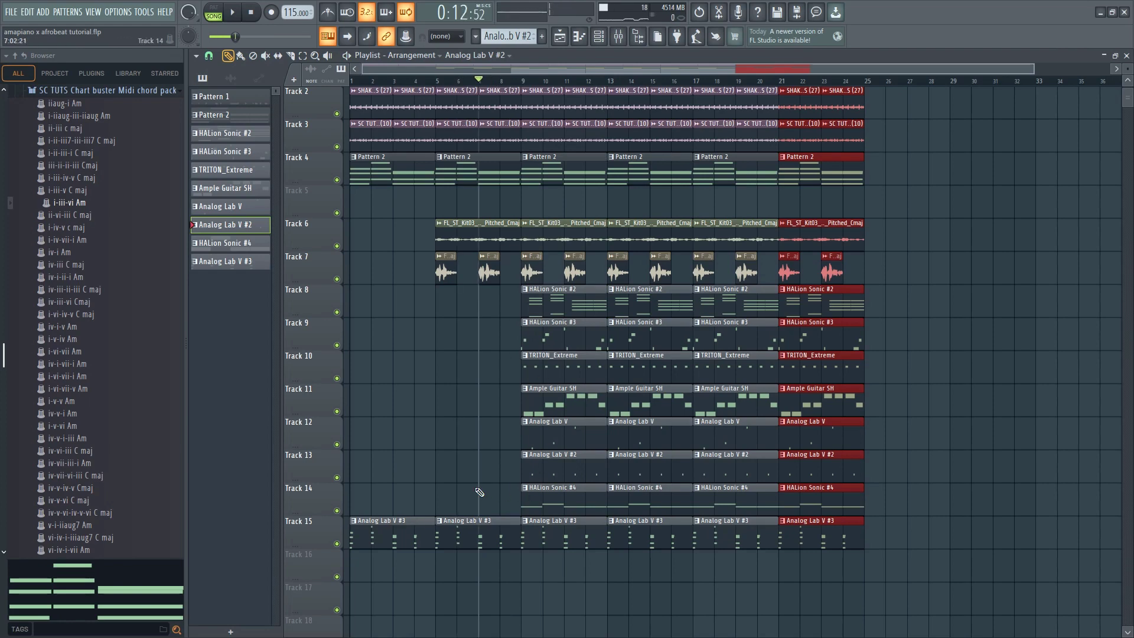
# Delete the HALion Sonic #4 and Analog Lab V #2 clips at bars 9 and 13 on Tracks 14 and 13 while checking playback
pyautogui.hotkey('ctrl', 'd')
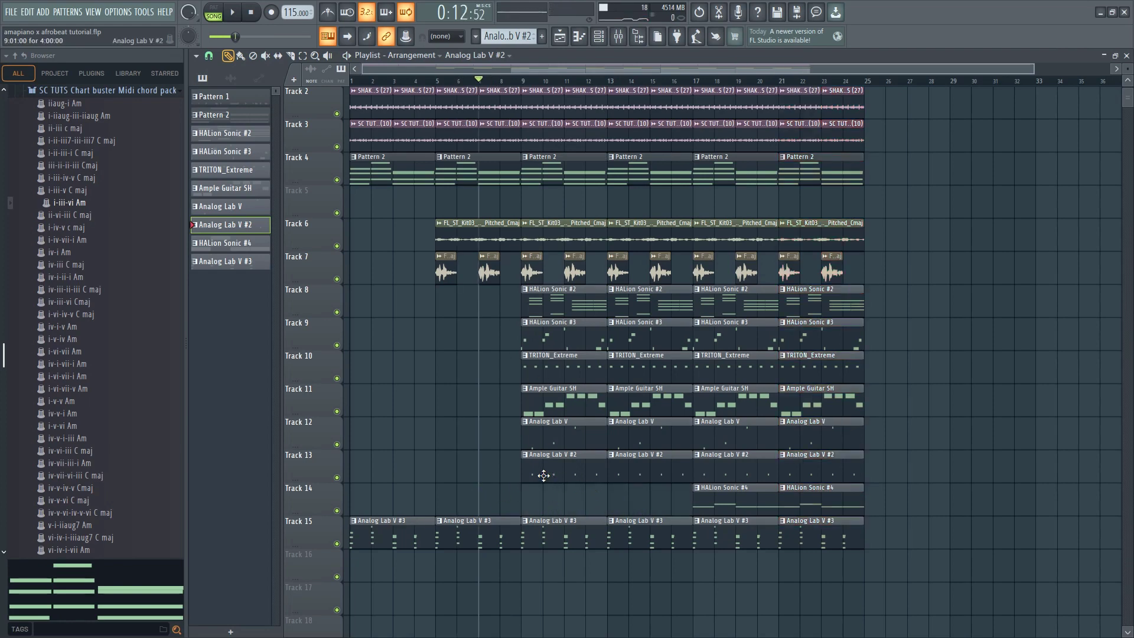
pyautogui.press('space')
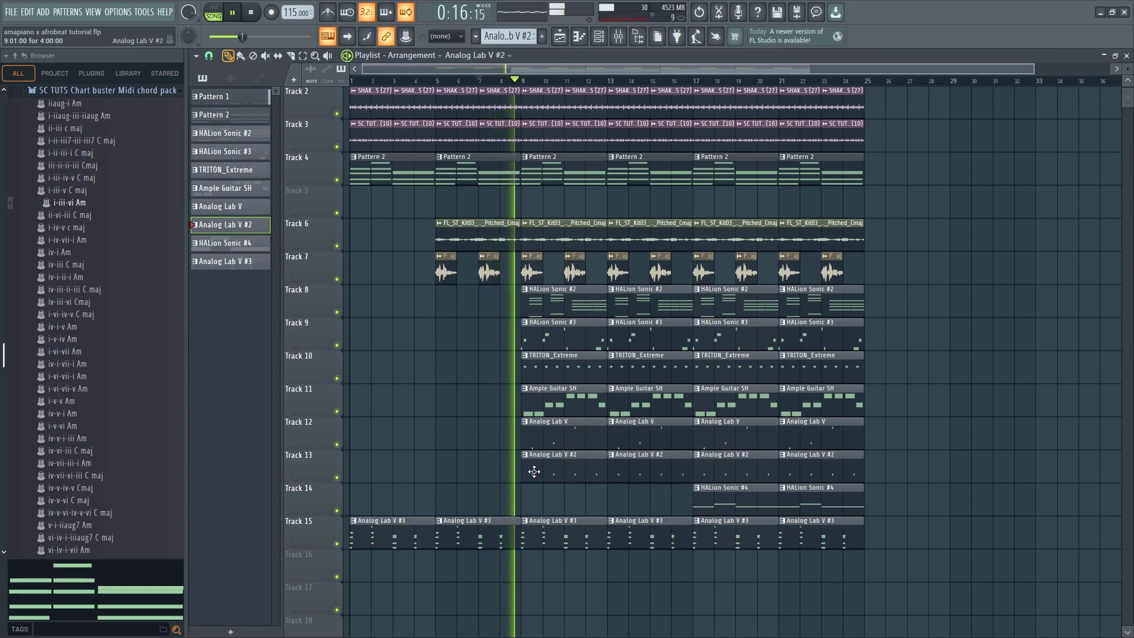
pyautogui.rightClick(534, 470)
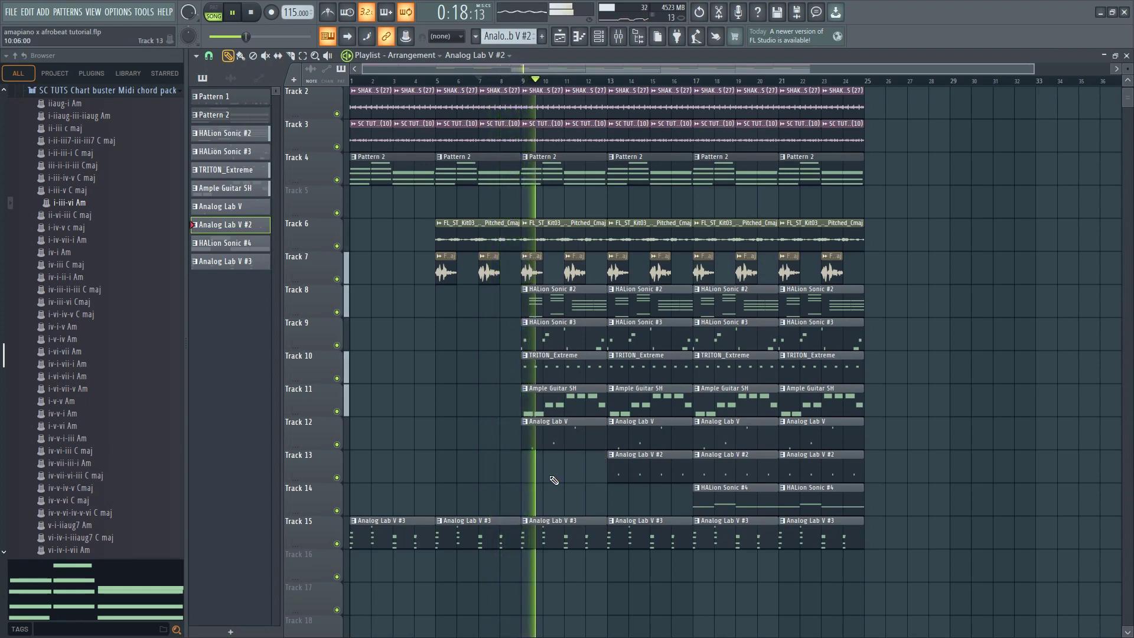
pyautogui.rightClick(635, 475)
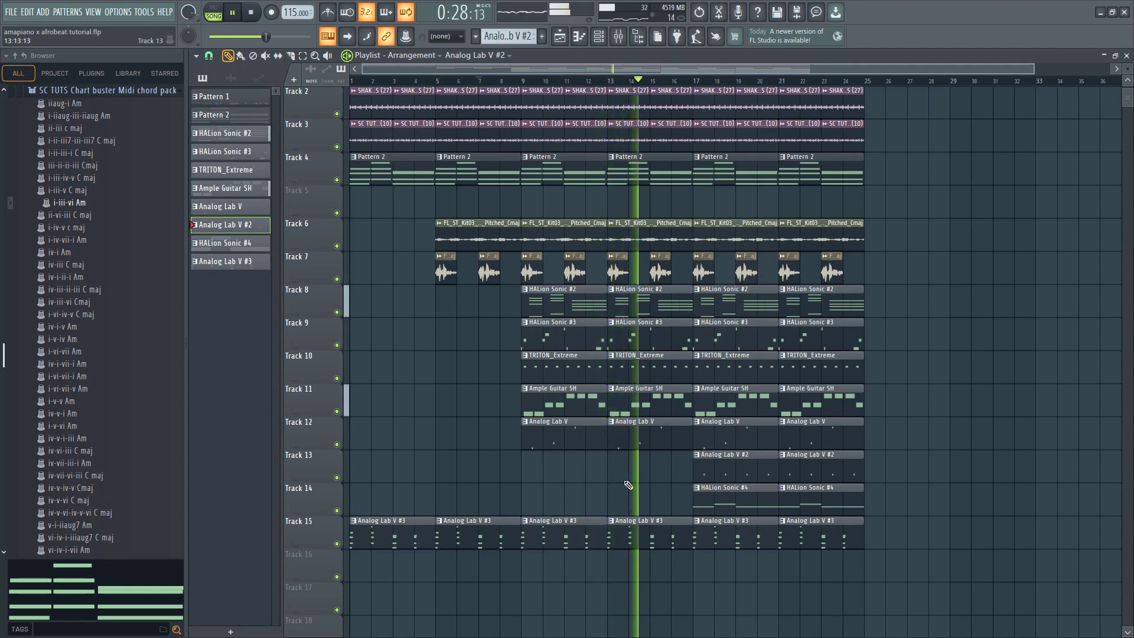
# Replace the Analog Lab V clip at bar 9 on Track 12 with an Analog Lab V #2 clip at bar 9 on Track 13
pyautogui.scroll(-1, 642, 484)
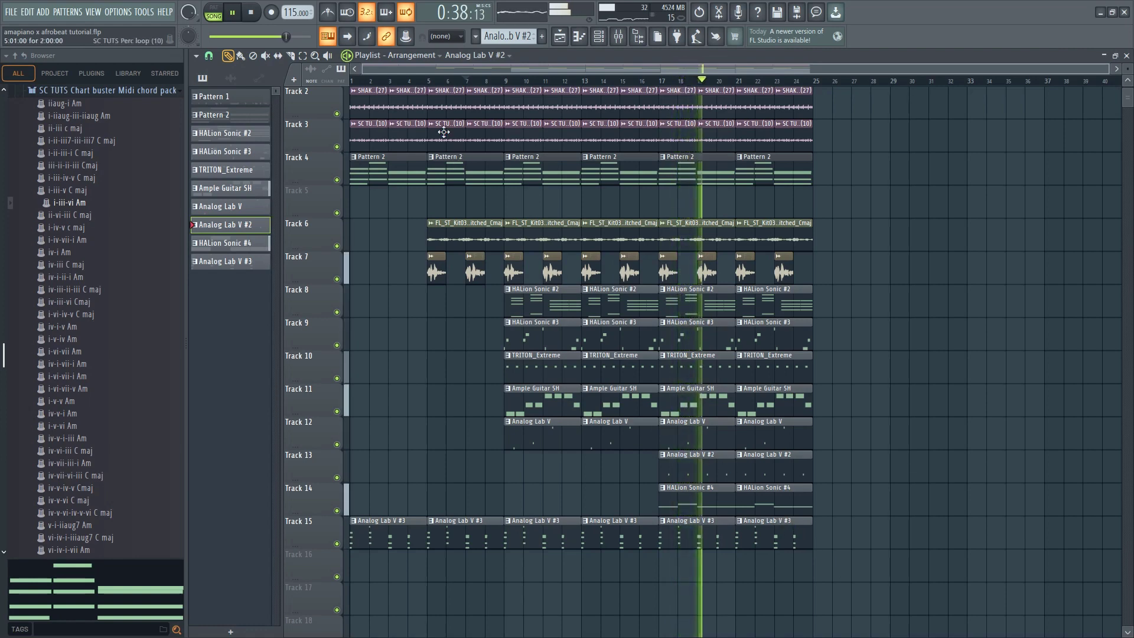
pyautogui.press('space')
pyautogui.press('space')
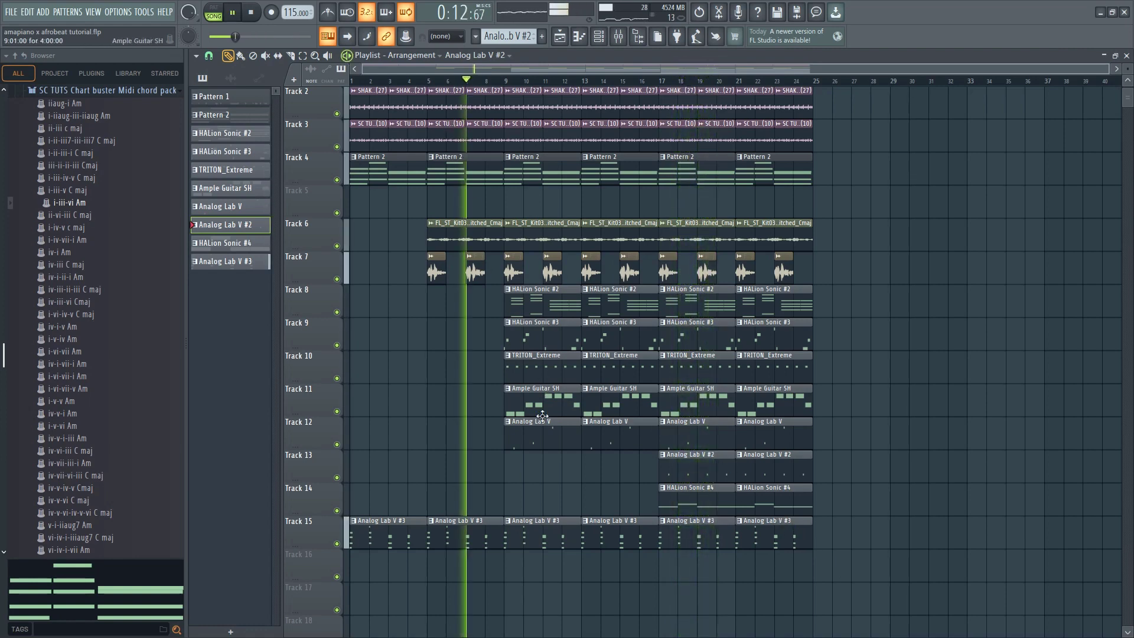
pyautogui.rightClick(542, 427)
pyautogui.click(510, 467)
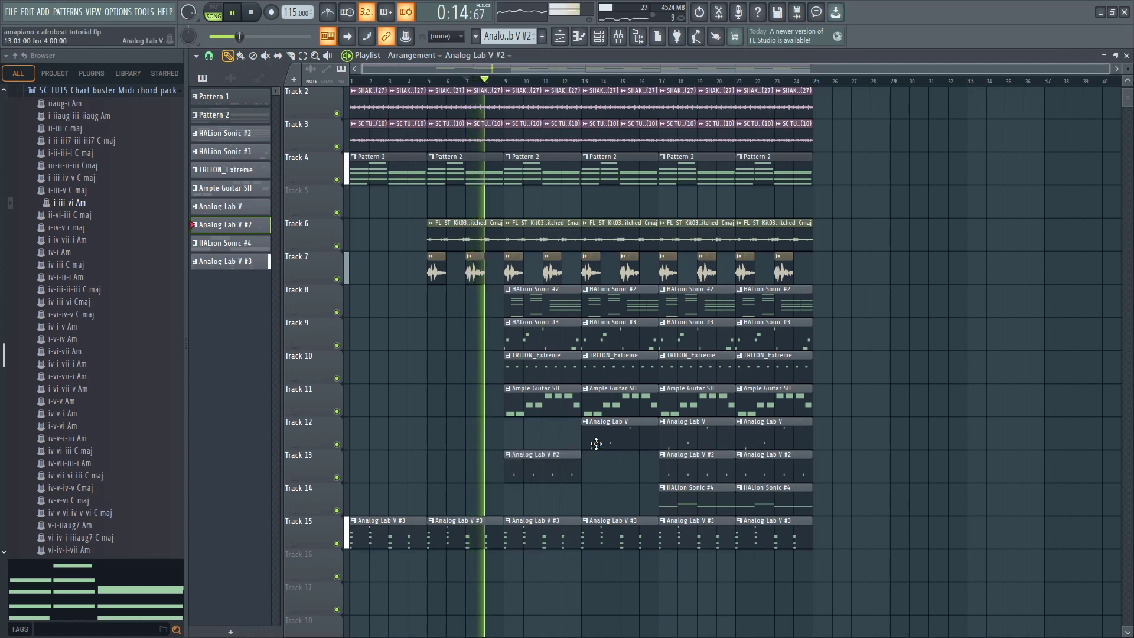
# Replace the Analog Lab V clip at bar 13 on Track 12 with an Analog Lab V #2 clip at bar 13 on Track 13
pyautogui.rightClick(597, 439)
pyautogui.click(583, 468)
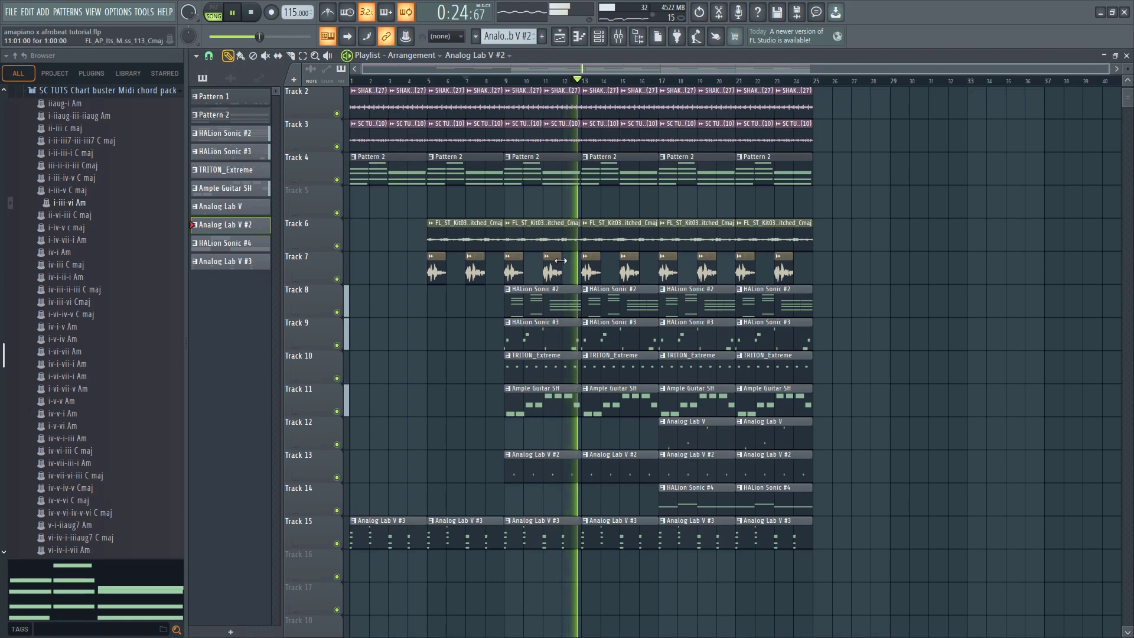
# Delete the vocal clips on Track 7 between bars 9 and 16, and save the project
pyautogui.rightClick(514, 272)
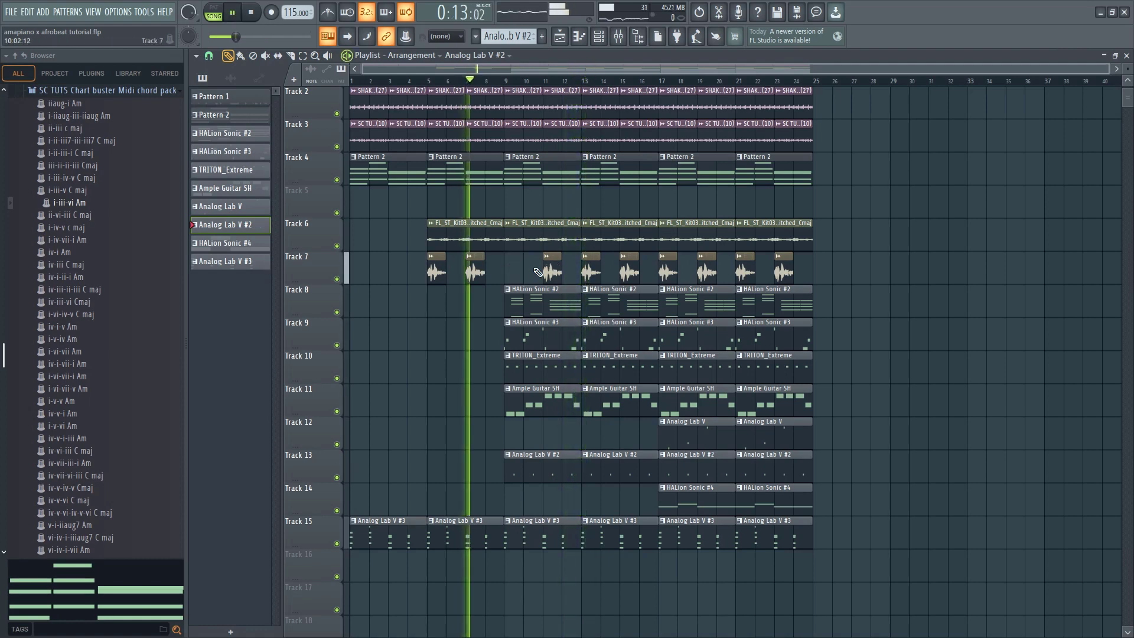
pyautogui.rightClick(585, 273)
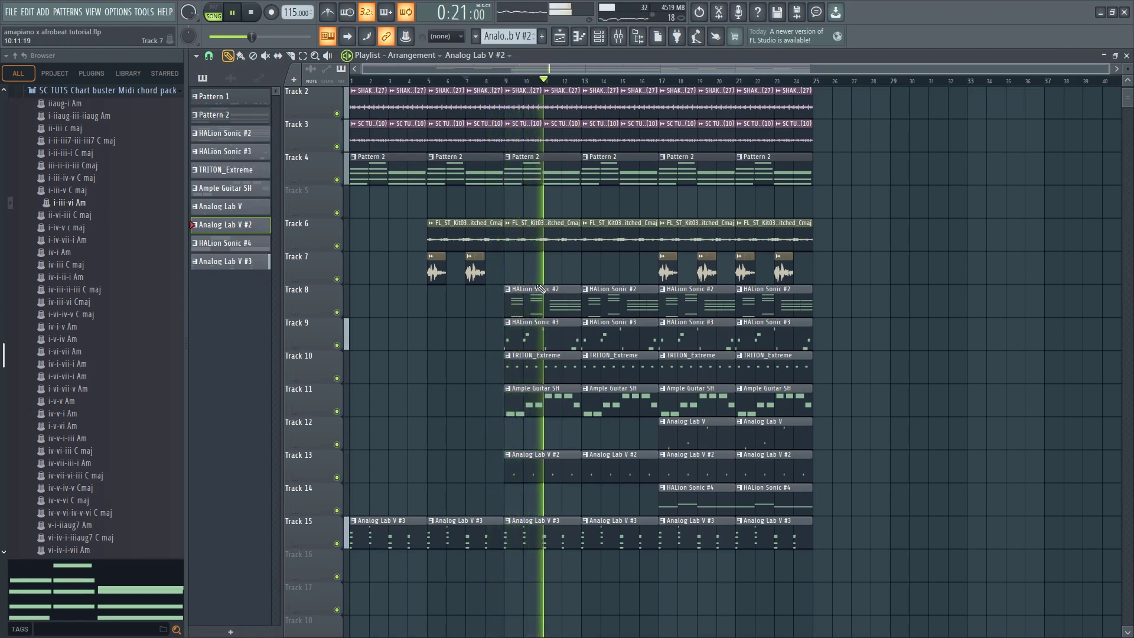
pyautogui.hotkey('ctrl', 's')
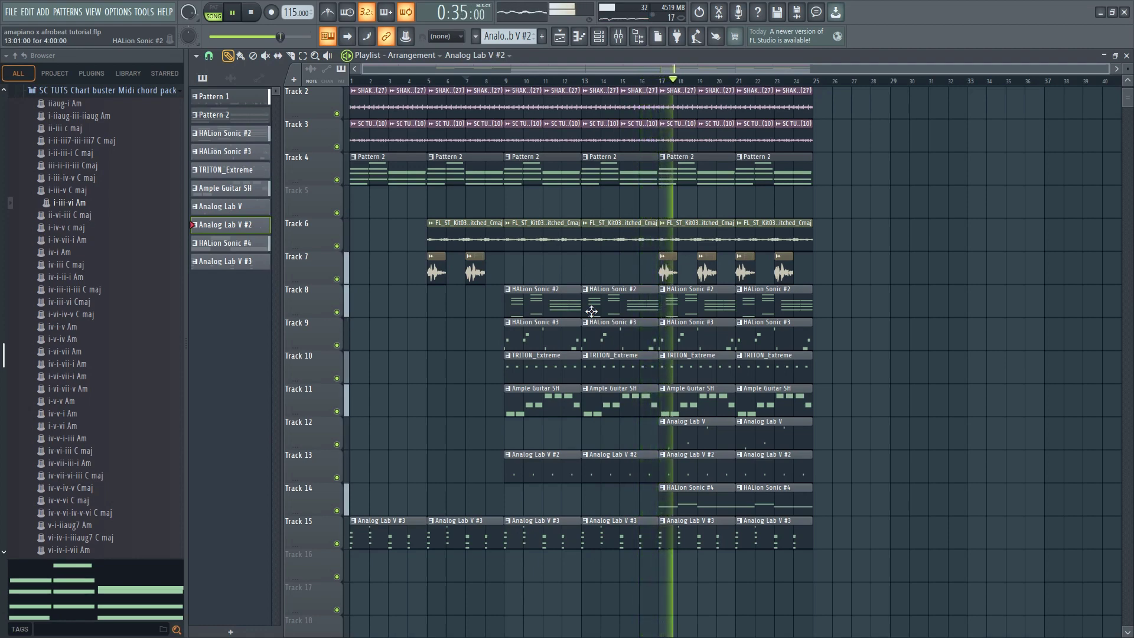
# Set the Analog Lab V channel's volume to 50% in the channel rack, and close the rack
pyautogui.click(598, 37)
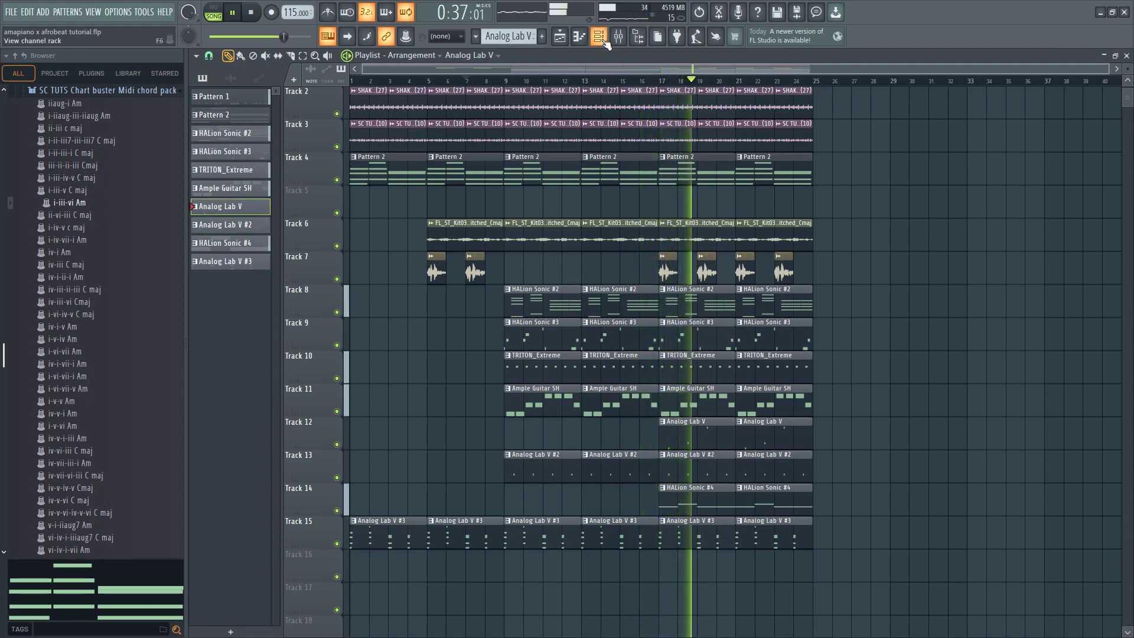
pyautogui.moveTo(410, 464); pyautogui.dragTo(409, 456)
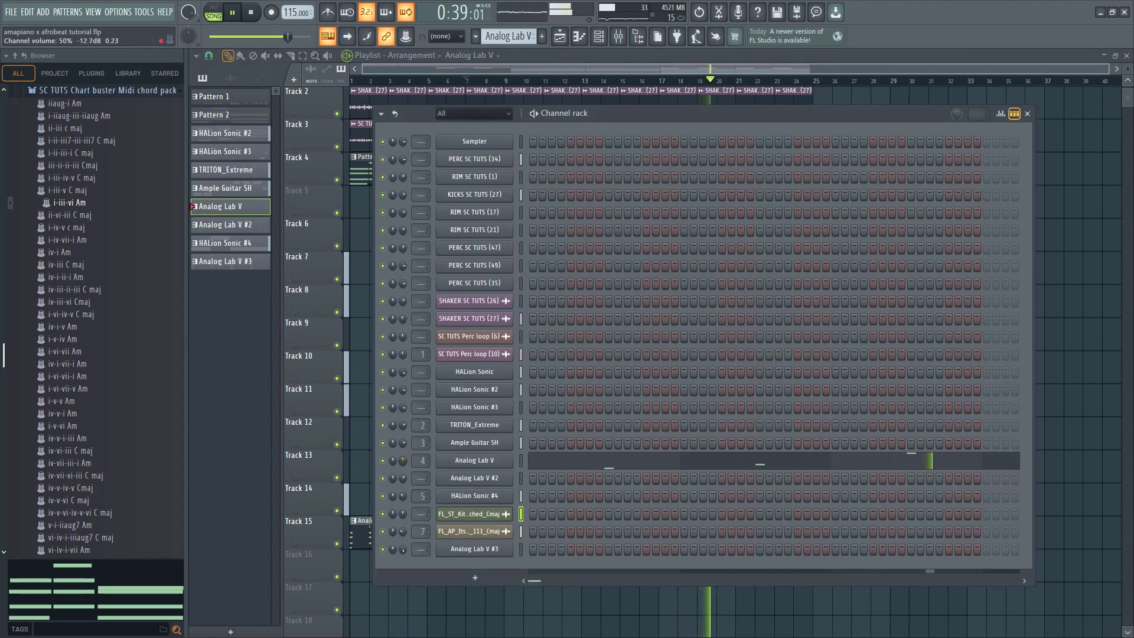
pyautogui.press('F6')
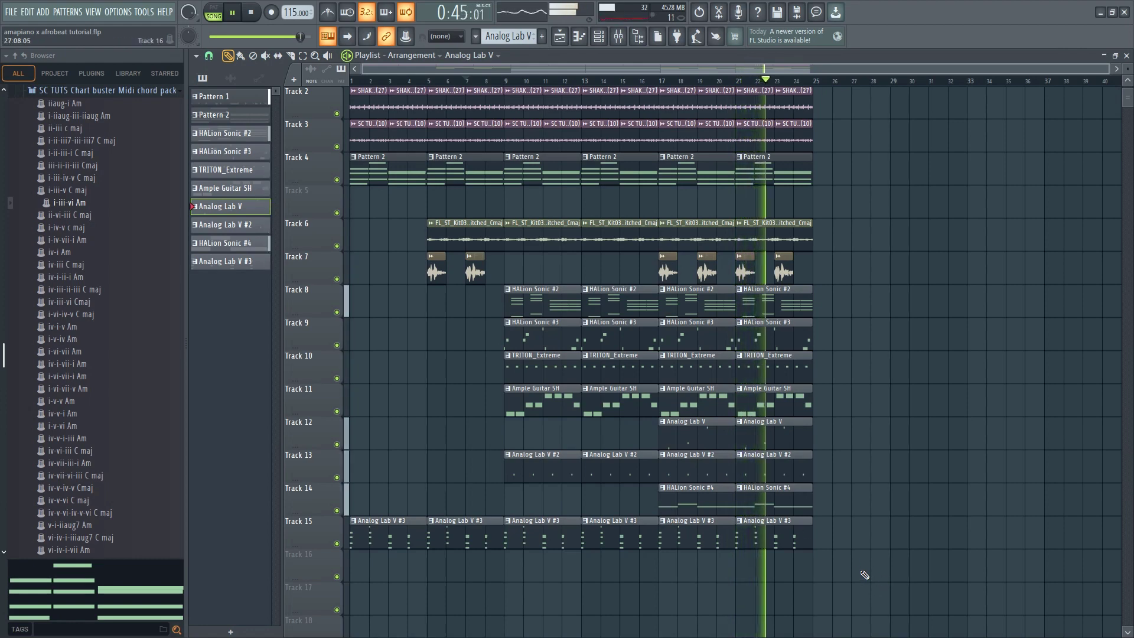
# Duplicate the bars 9–24 block on Tracks 2 through 15 so it fills bars 25–40, and stop playback
pyautogui.moveTo(857, 580); pyautogui.dragTo(505, 88)
pyautogui.hotkey('ctrl', 'b')
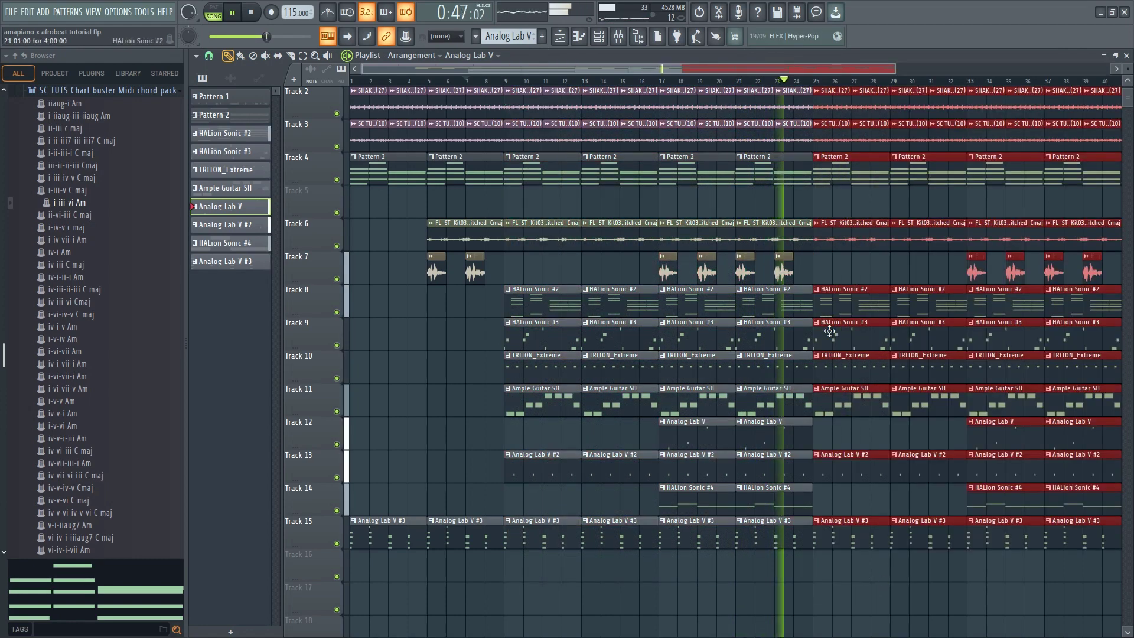
pyautogui.scroll(-1, 787, 326)
pyautogui.scroll(2, 790, 318)
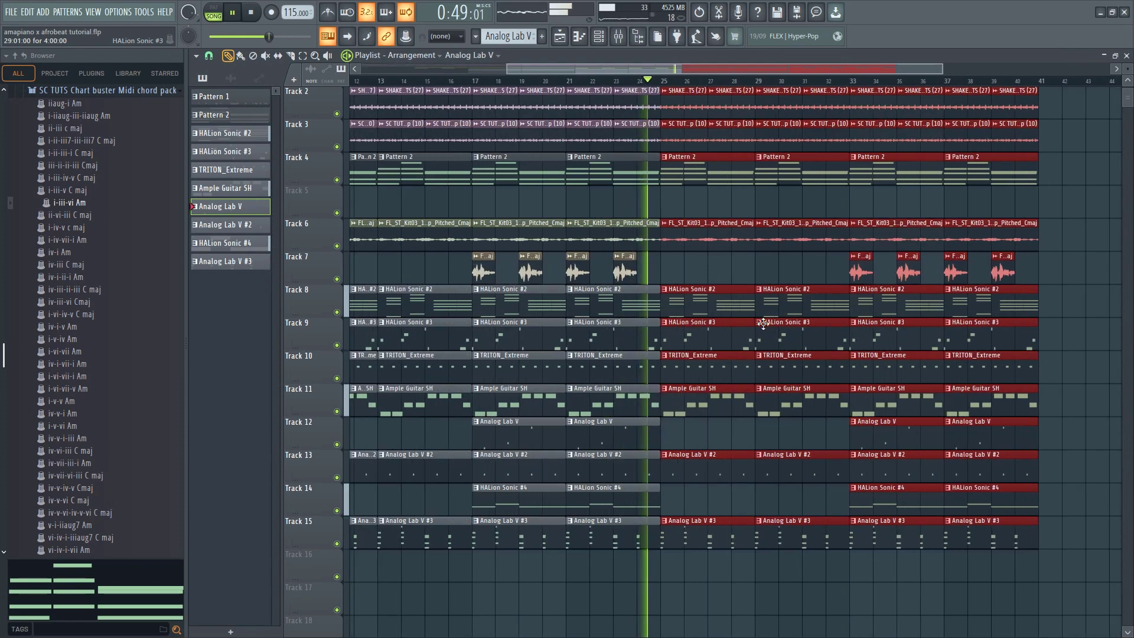
pyautogui.press('space')
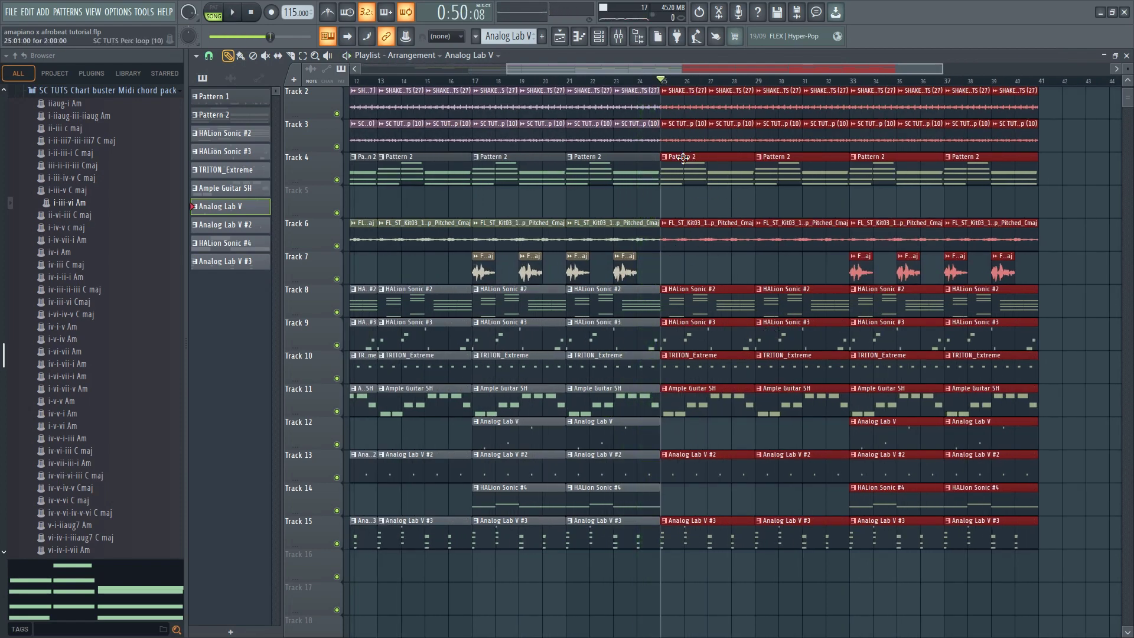
# Delete the Track 6 vocal loops at bars 25 and 29, and the bar 25 clips on Tracks 11, 13 and 15
pyautogui.rightClick(758, 242)
pyautogui.rightClick(708, 401)
pyautogui.rightClick(697, 467)
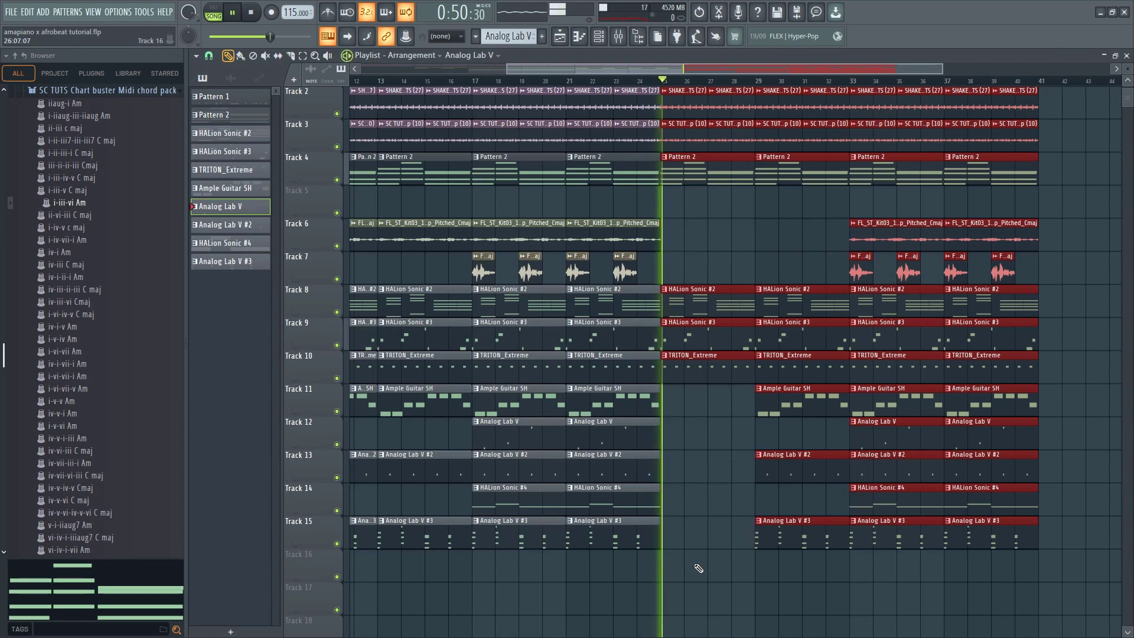
pyautogui.press('space')
# Duplicate the Pattern 1 clips of bars 17–24 on Track 1 twice to fill through bar 40, and resume playback
pyautogui.scroll(1, 701, 408)
pyautogui.moveTo(661, 110); pyautogui.dragTo(501, 95)
pyautogui.hotkey('ctrl', 'b')
pyautogui.hotkey('ctrl', 'b')
pyautogui.press('space')
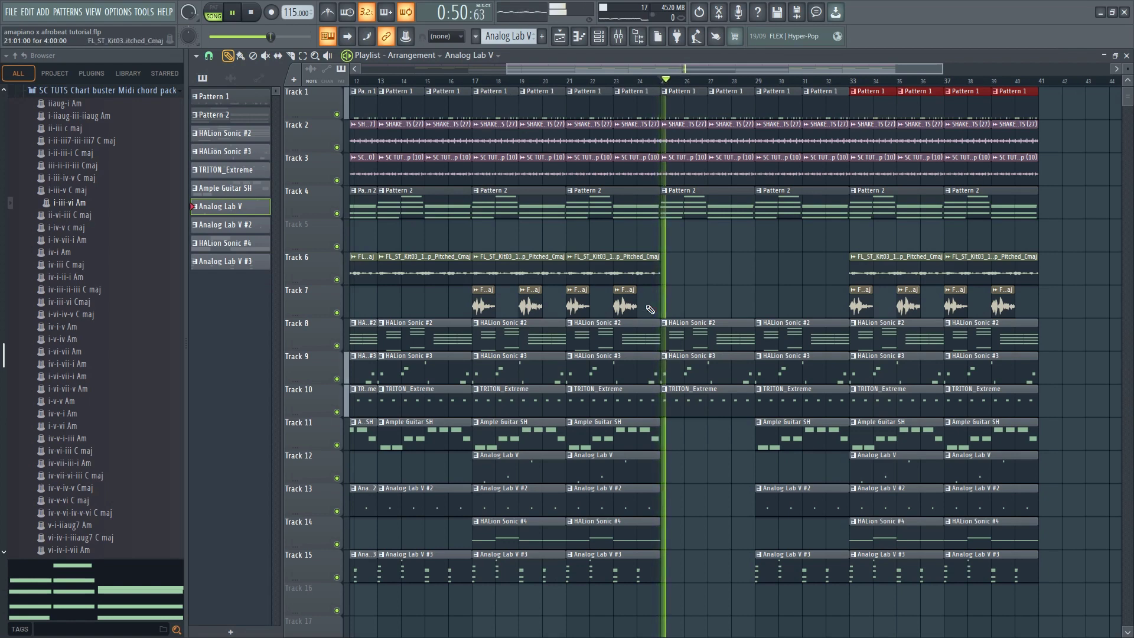
# Delete the HALion Sonic #3 clips at bars 25 and 29 and the Analog Lab V #2 and #3 clips at bar 29, keeping Ample Guitar there
pyautogui.rightClick(705, 379)
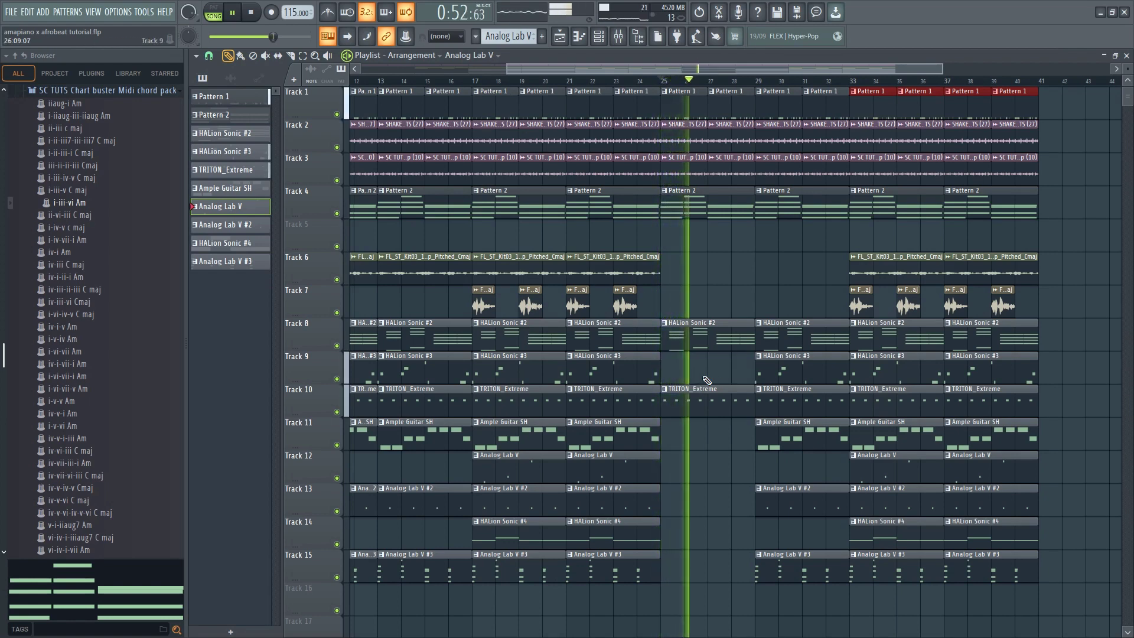
pyautogui.rightClick(773, 374)
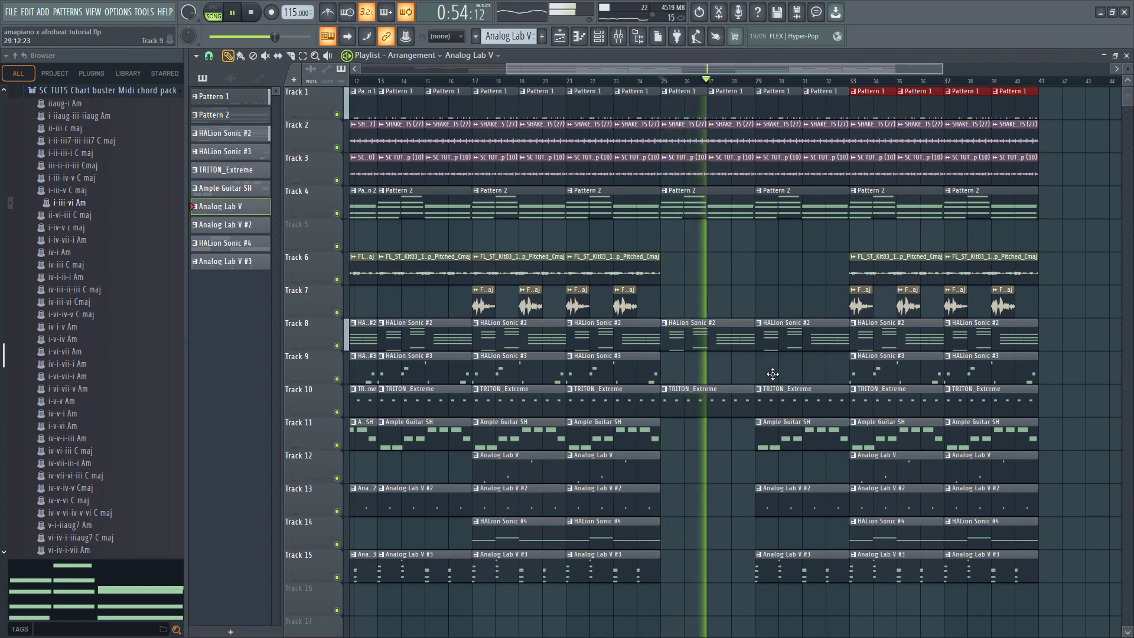
pyautogui.rightClick(793, 442)
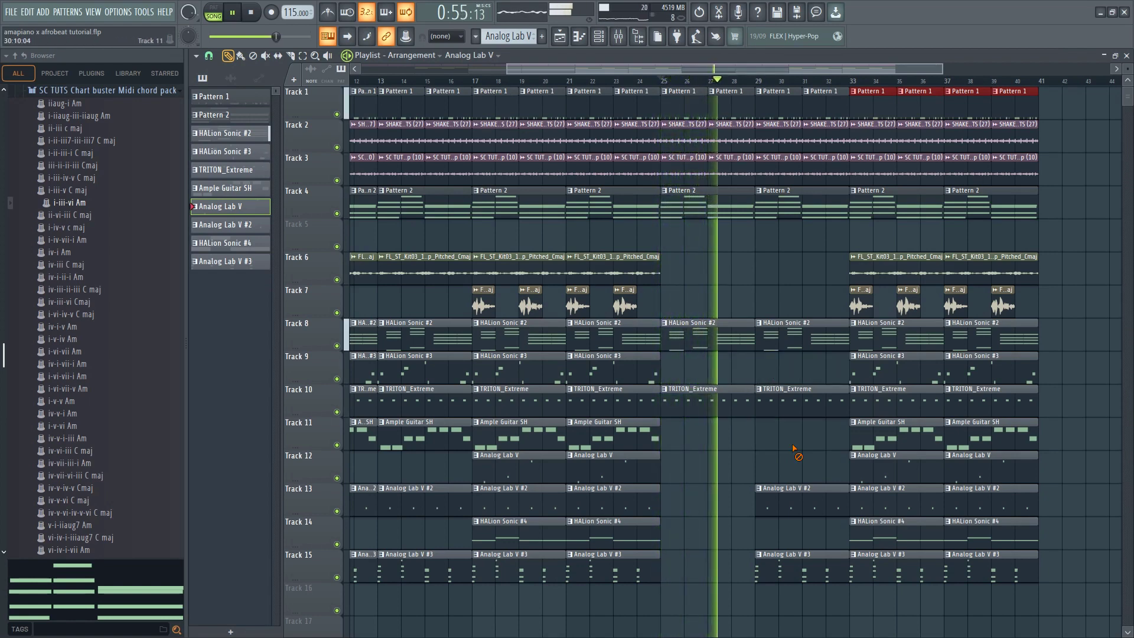
pyautogui.hotkey('ctrl', 'z')
pyautogui.rightClick(780, 509)
pyautogui.rightClick(786, 564)
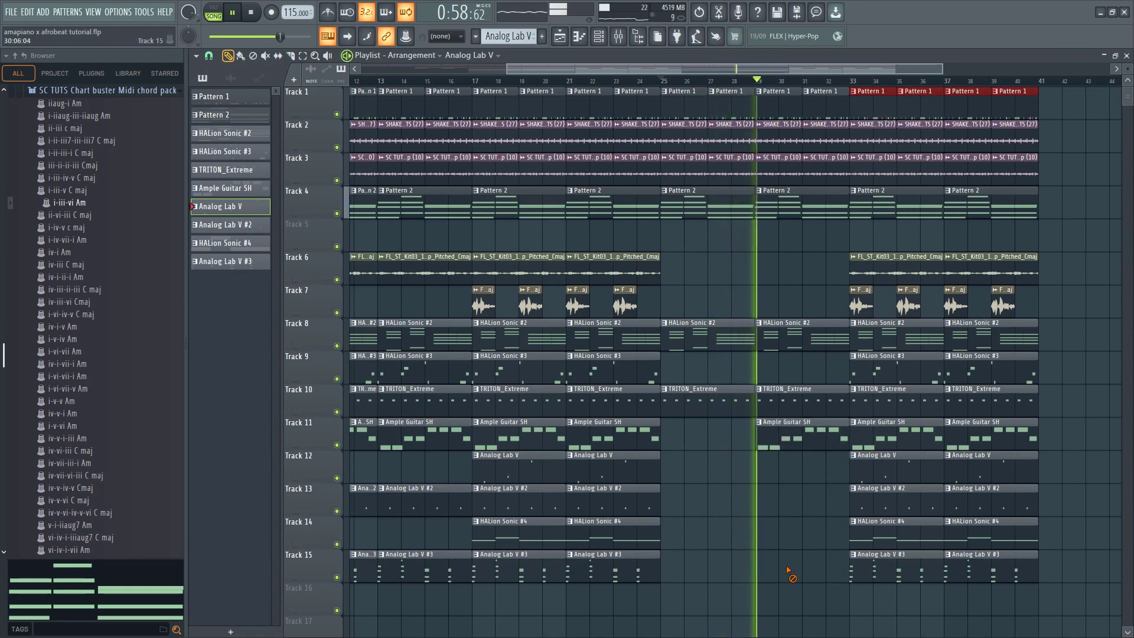
# Delete the bar 33 clips on Track 6 and on Tracks 12 through 15
pyautogui.scroll(-1, 784, 504)
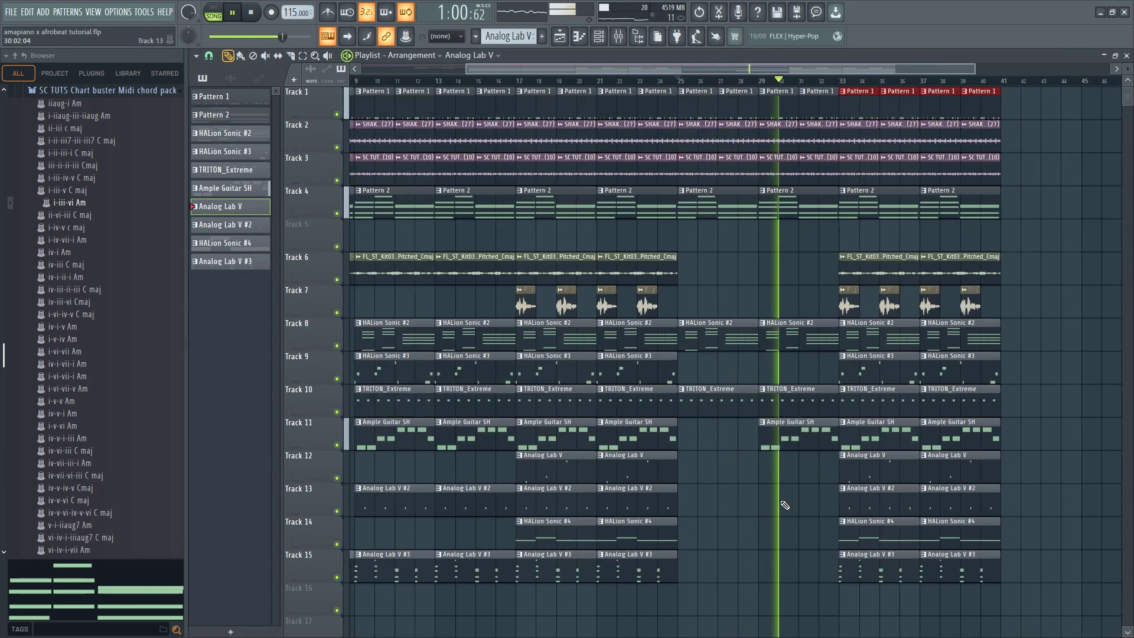
pyautogui.scroll(1, 857, 468)
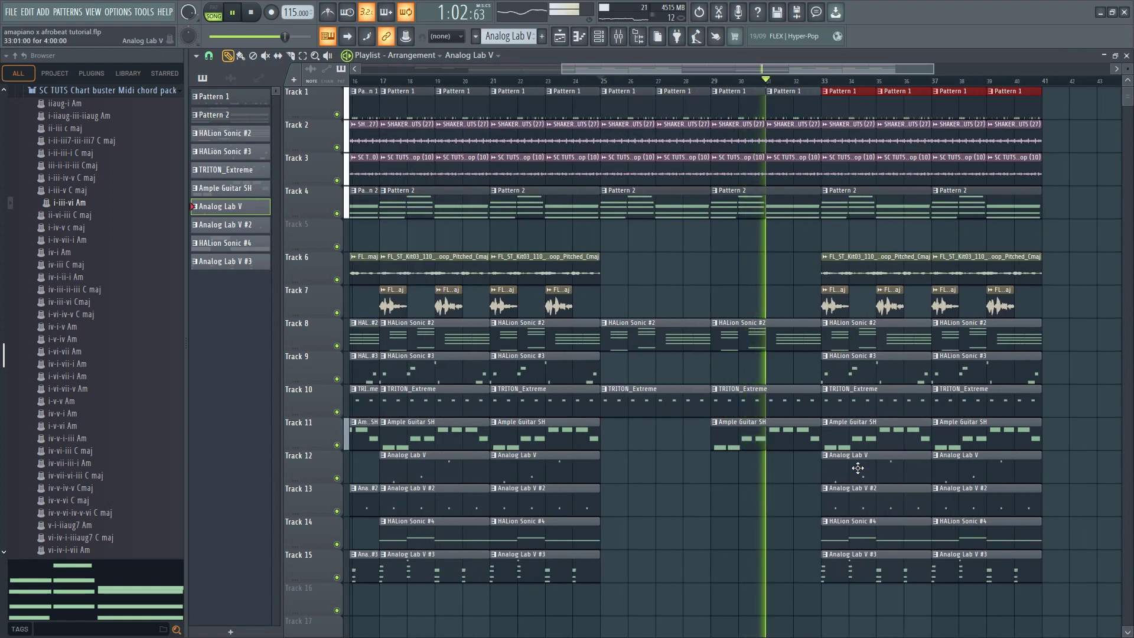
pyautogui.rightClick(860, 476)
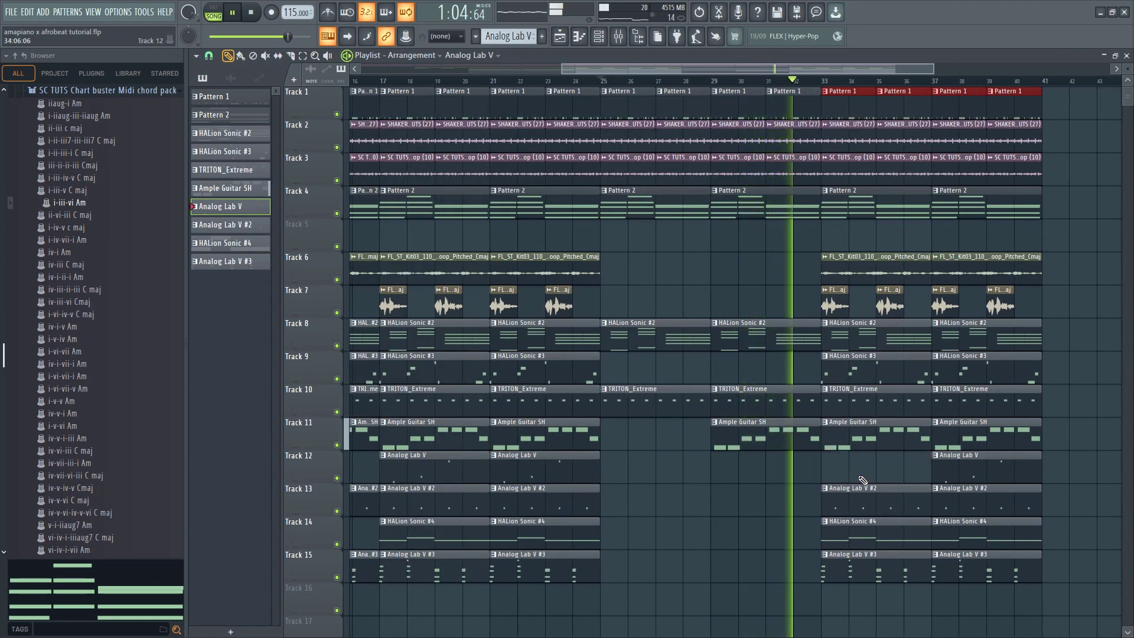
pyautogui.rightClick(890, 272)
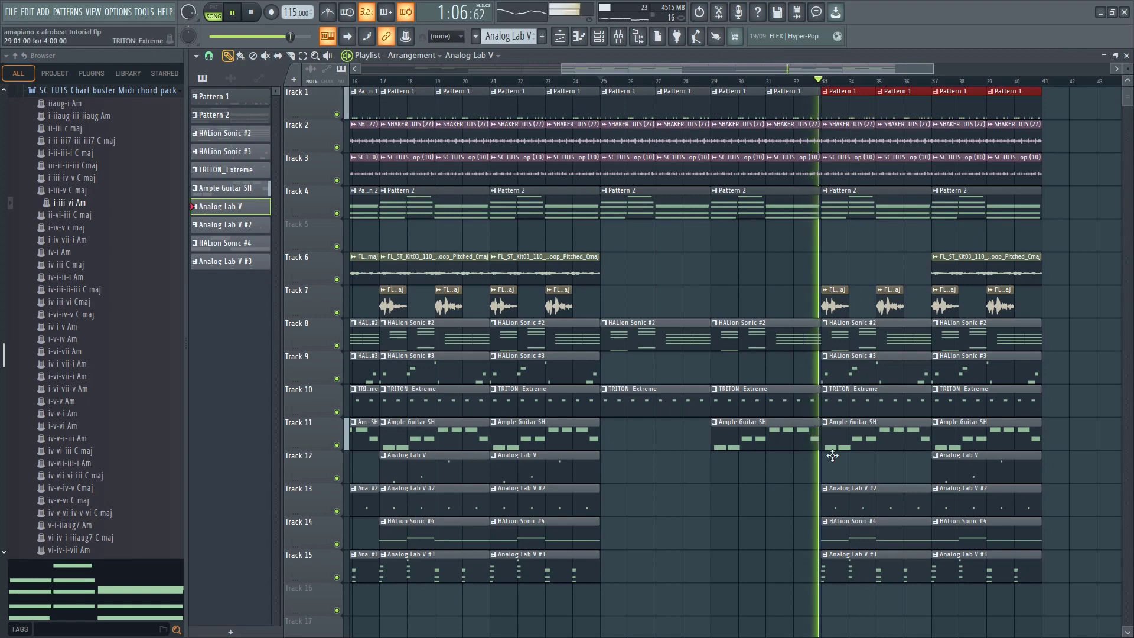
pyautogui.rightClick(849, 561)
pyautogui.rightClick(852, 531)
pyautogui.rightClick(851, 502)
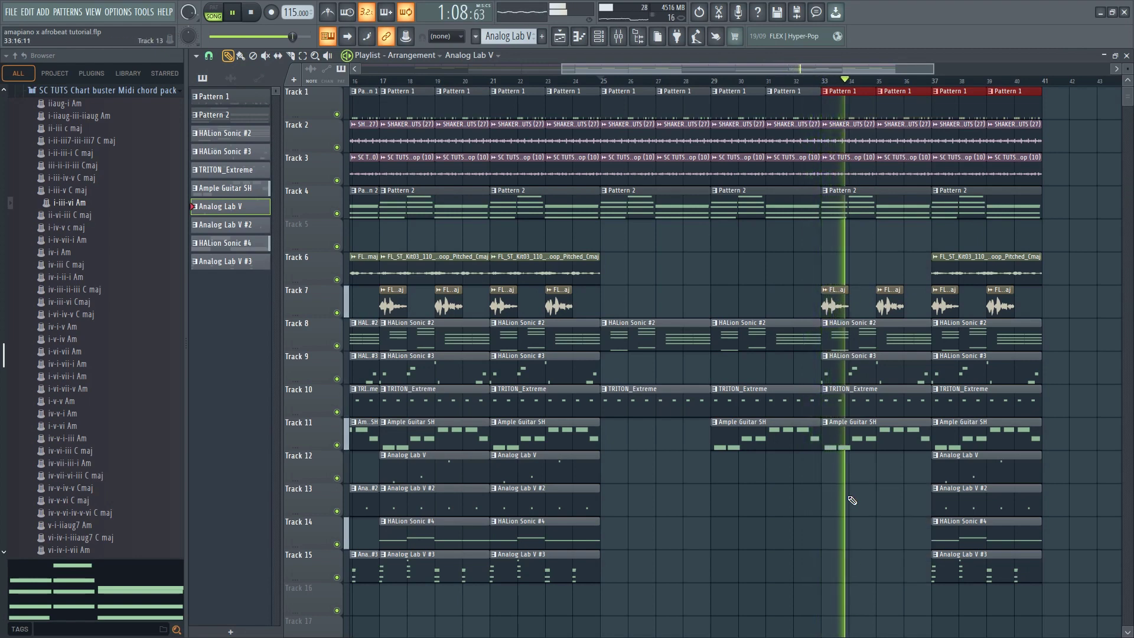
# Delete the bar 37 clips on Track 6 and Tracks 12 through 15, and the Ample Guitar clip at bar 33 on Track 11
pyautogui.scroll(-2, 827, 490)
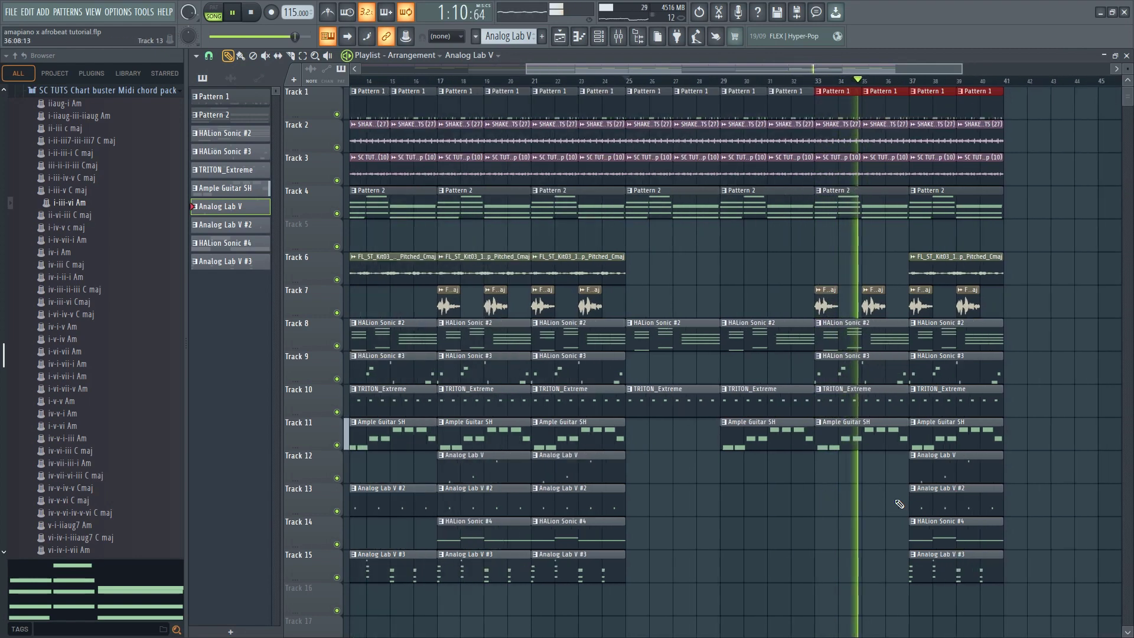
pyautogui.scroll(2, 898, 504)
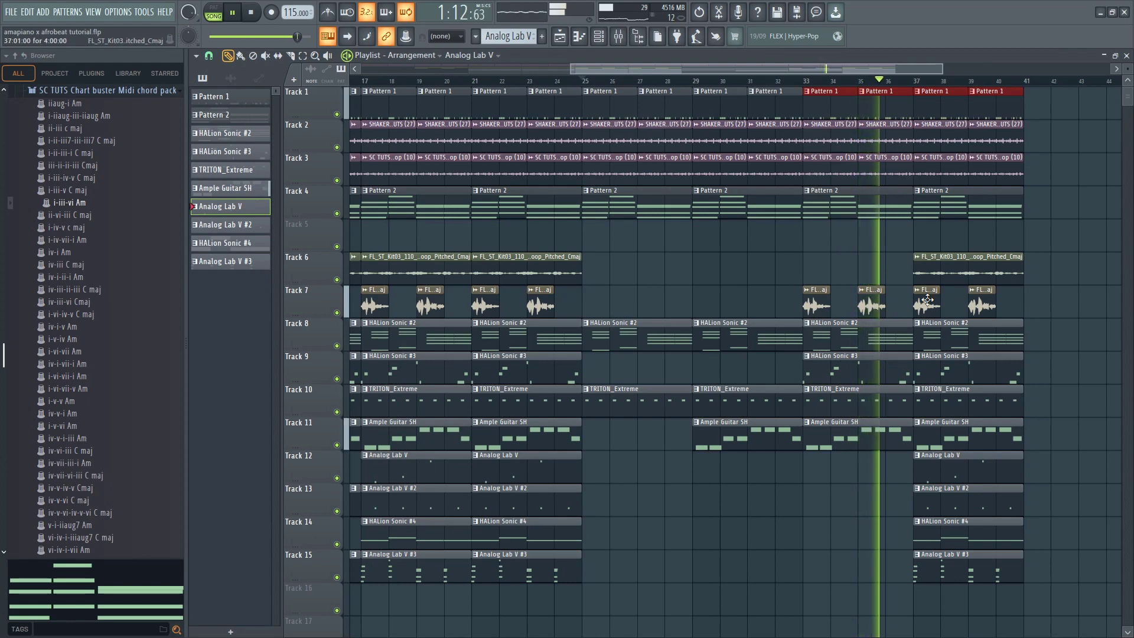
pyautogui.scroll(-2, 922, 449)
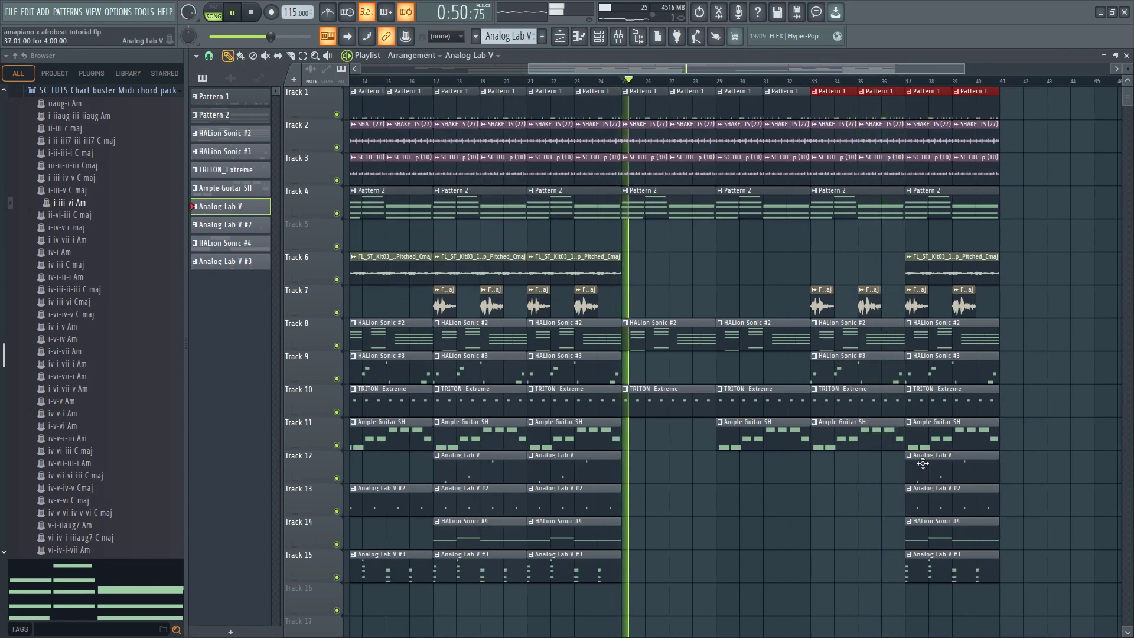
pyautogui.rightClick(922, 464)
pyautogui.rightClick(935, 498)
pyautogui.rightClick(950, 530)
pyautogui.rightClick(961, 562)
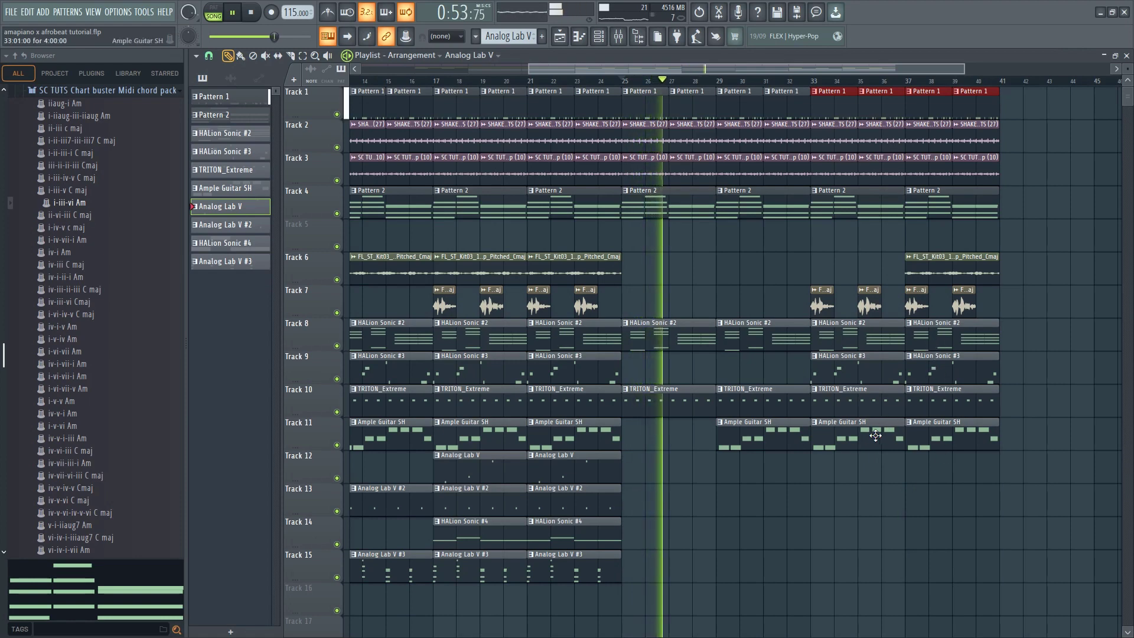
pyautogui.rightClick(875, 435)
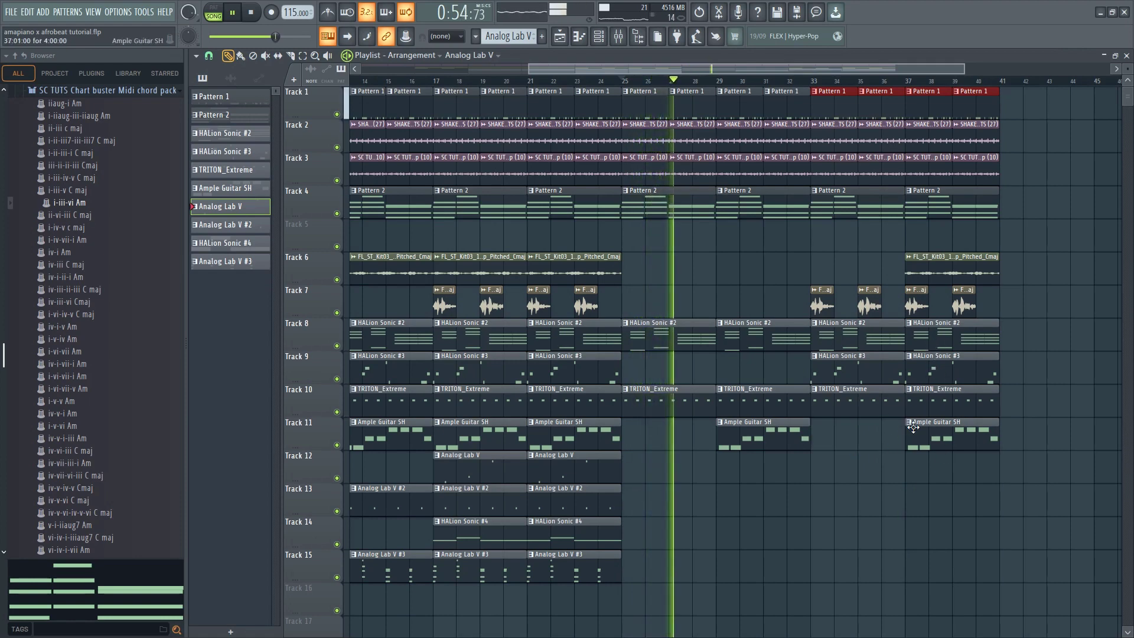
pyautogui.rightClick(921, 260)
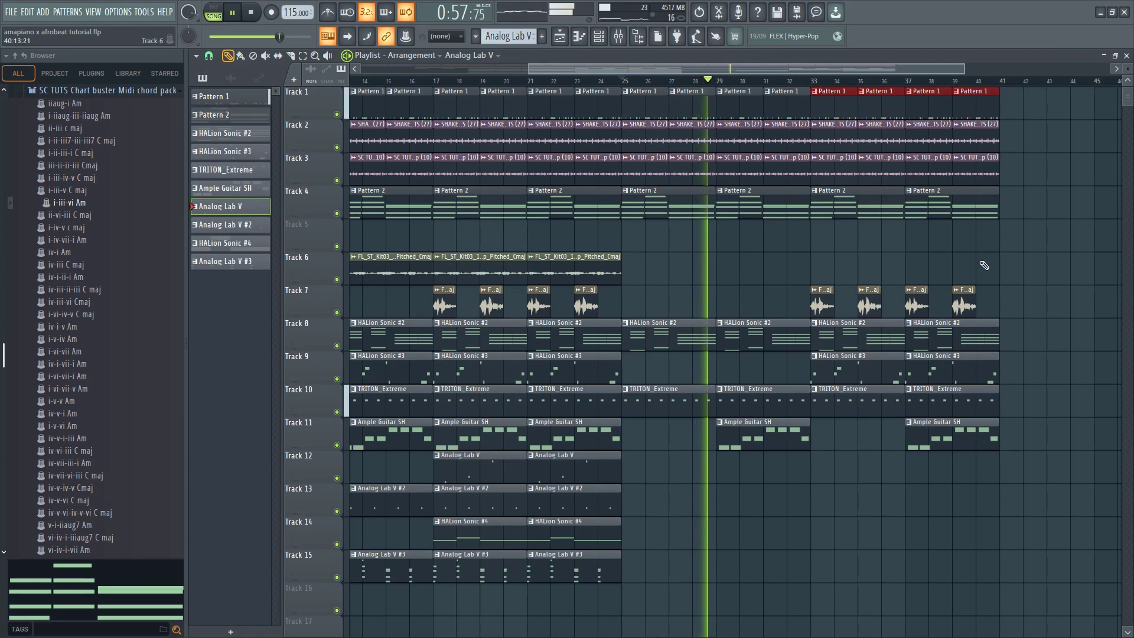
# Copy the bars 9–24 block on all tracks to bars 41–56, play the transition into bar 41, and clear the selection
pyautogui.scroll(-2, 984, 265)
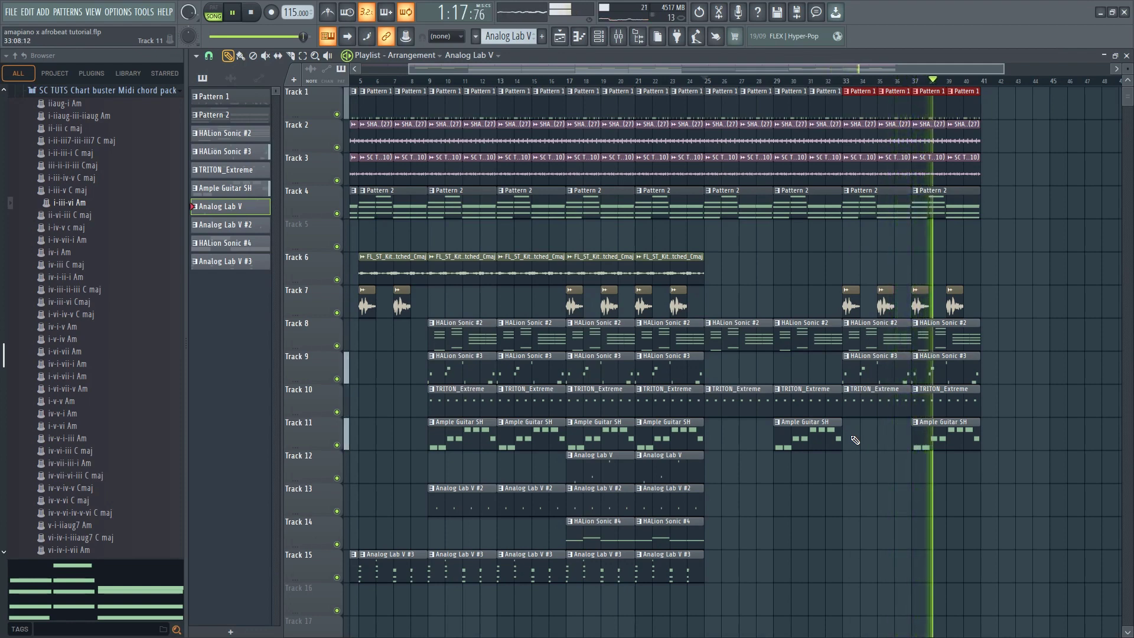
pyautogui.scroll(-1, 985, 510)
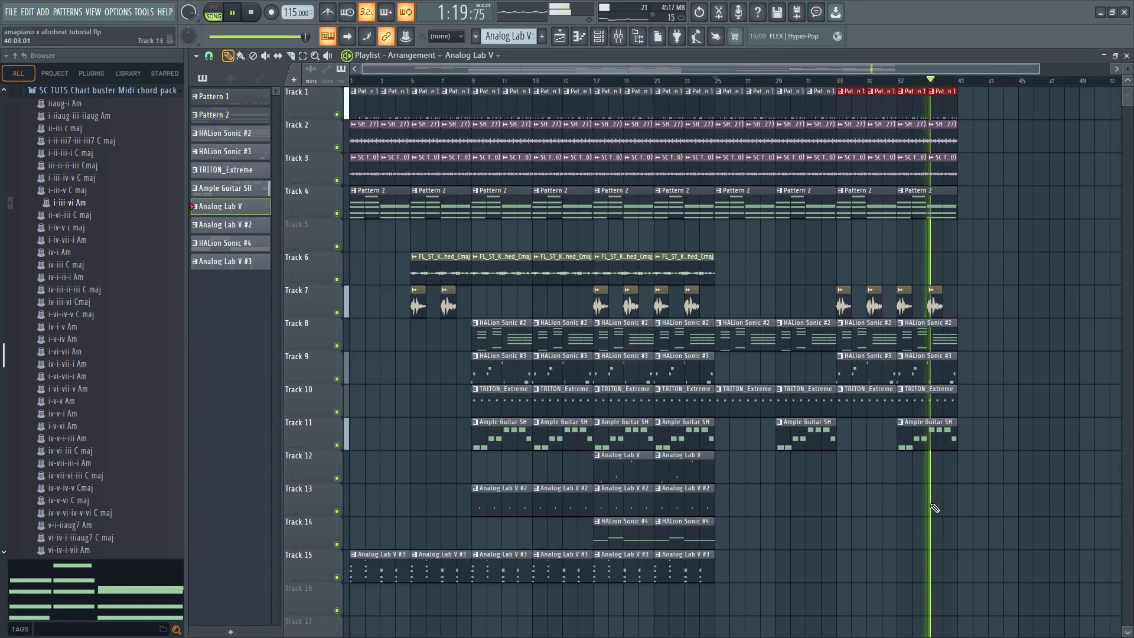
pyautogui.moveTo(703, 614); pyautogui.dragTo(968, 146)
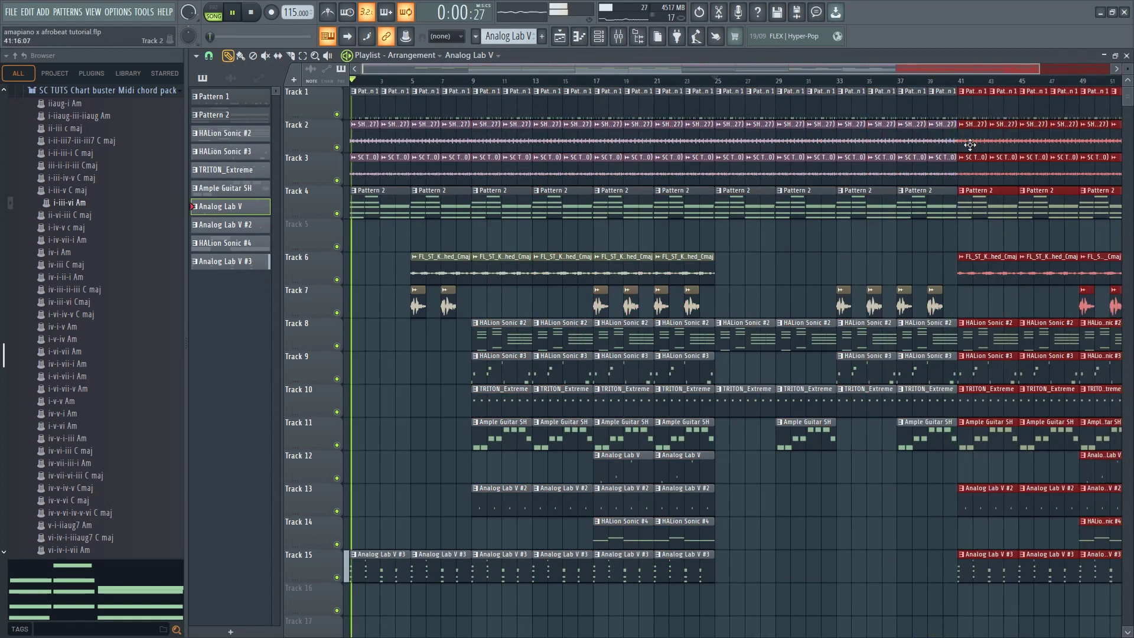
pyautogui.click(933, 72)
pyautogui.click(908, 82)
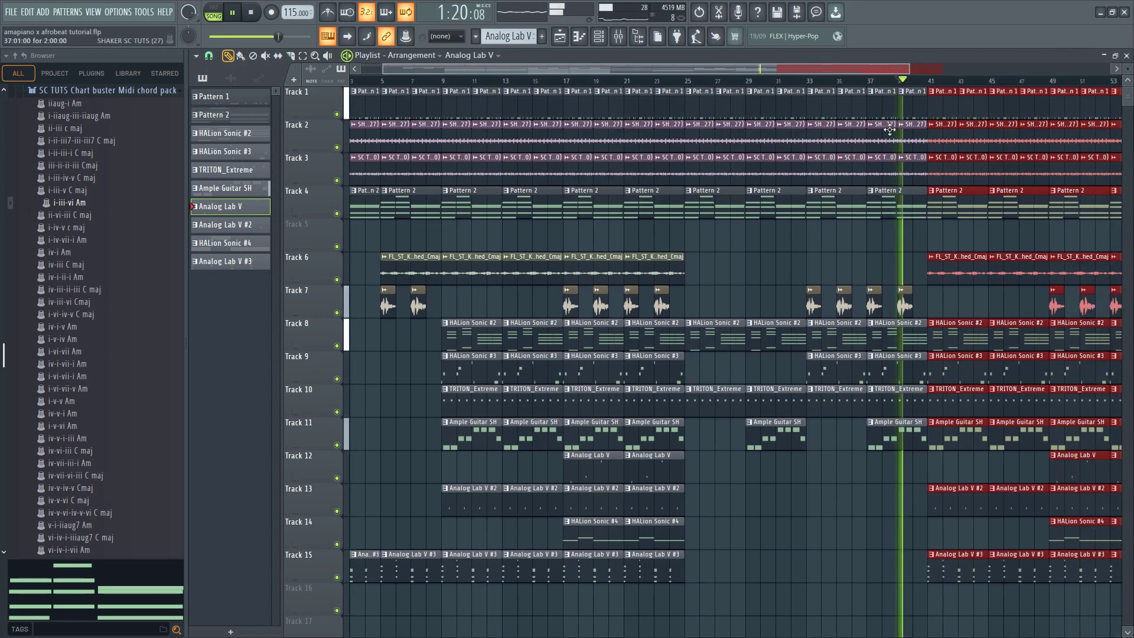
pyautogui.scroll(-1, 856, 148)
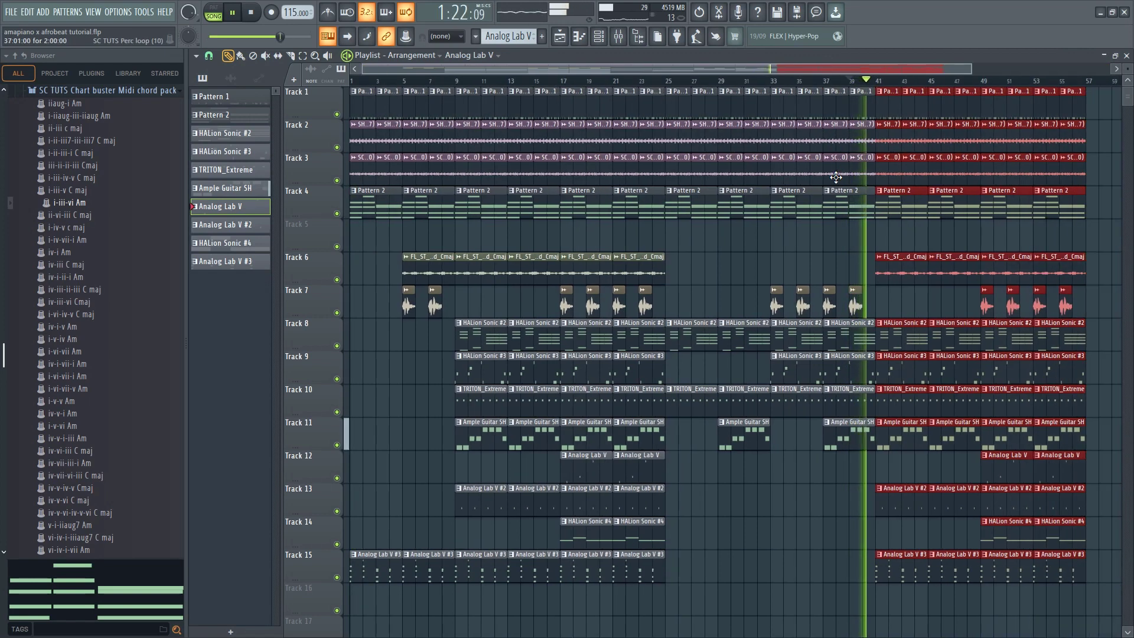
pyautogui.scroll(-1, 833, 177)
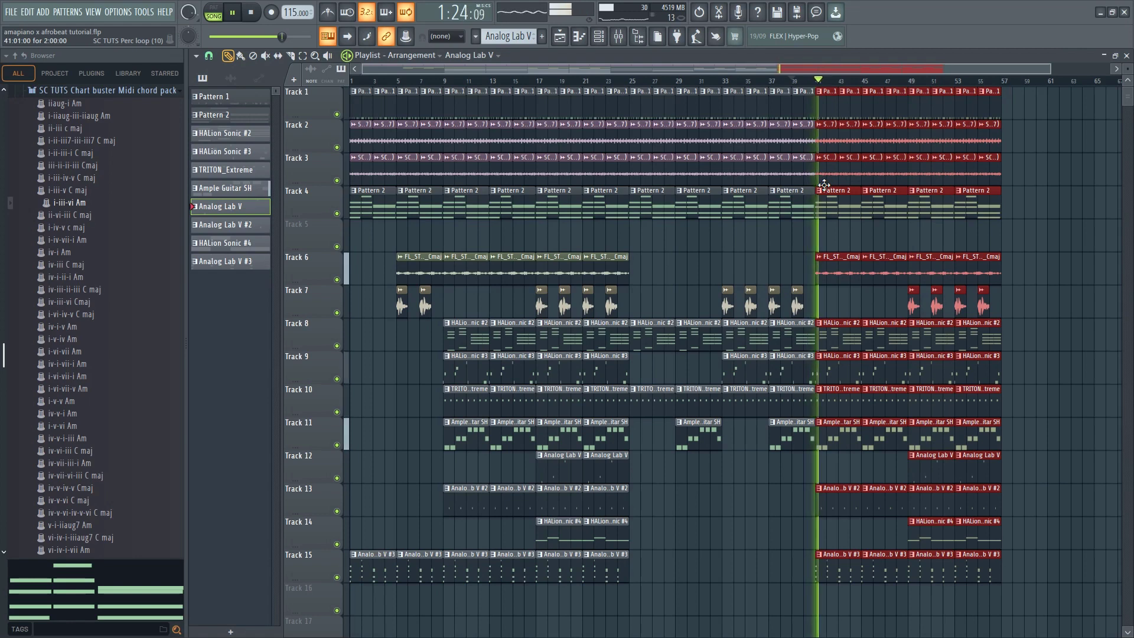
pyautogui.scroll(-1, 809, 195)
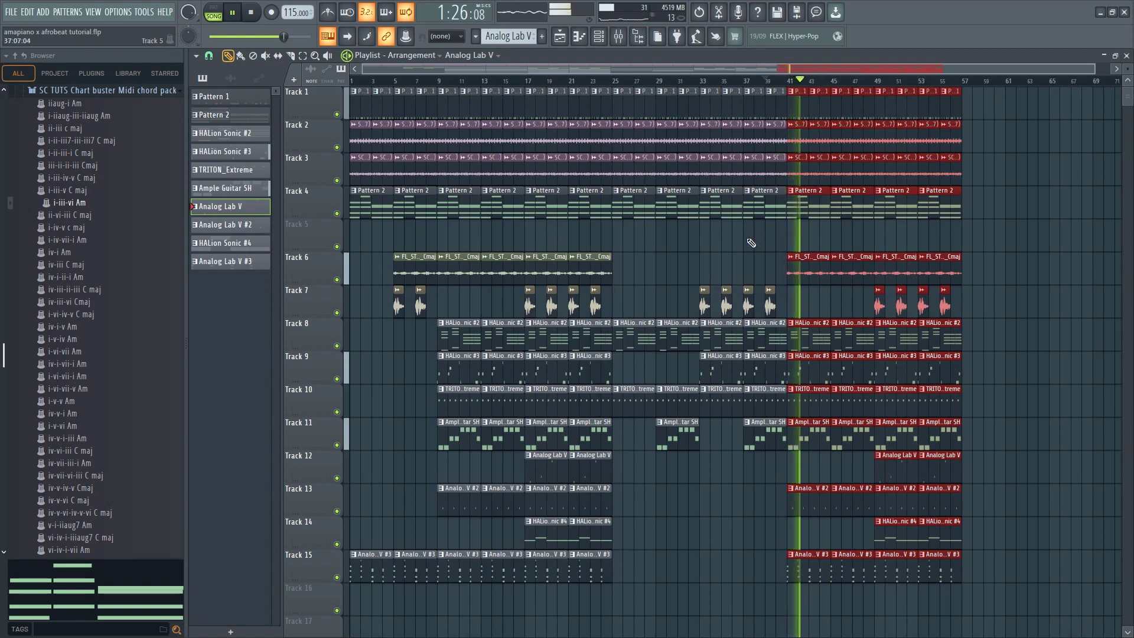
pyautogui.click(683, 240)
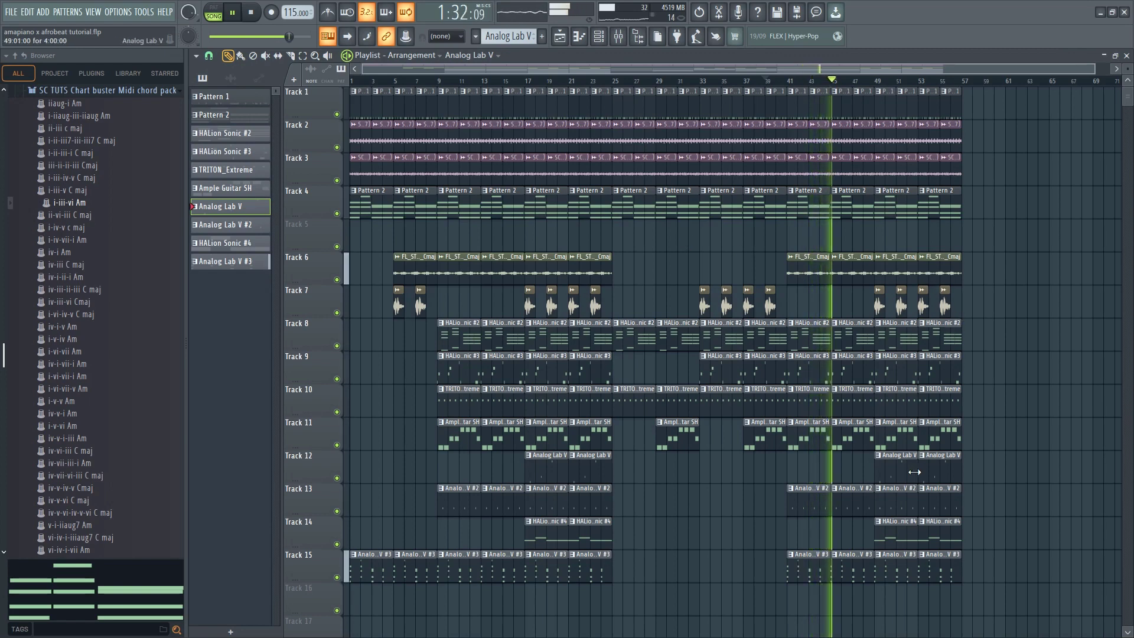
# Copy the bars 25–56 block on all tracks to bars 57–88
pyautogui.press('space')
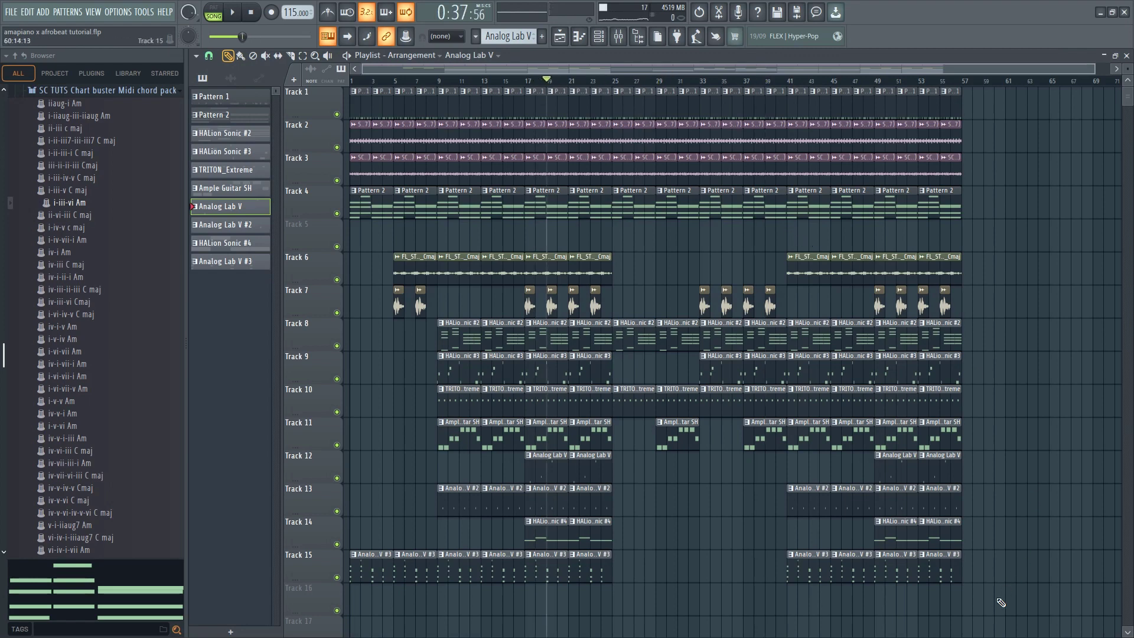
pyautogui.moveTo(990, 607)
pyautogui.mouseDown()
pyautogui.moveTo(920, 502)
pyautogui.moveTo(833, 322)
pyautogui.moveTo(570, 93)
pyautogui.moveTo(621, 113)
pyautogui.mouseUp()
pyautogui.moveTo(621, 139); pyautogui.dragTo(974, 147)
pyautogui.scroll(-1, 627, 357)
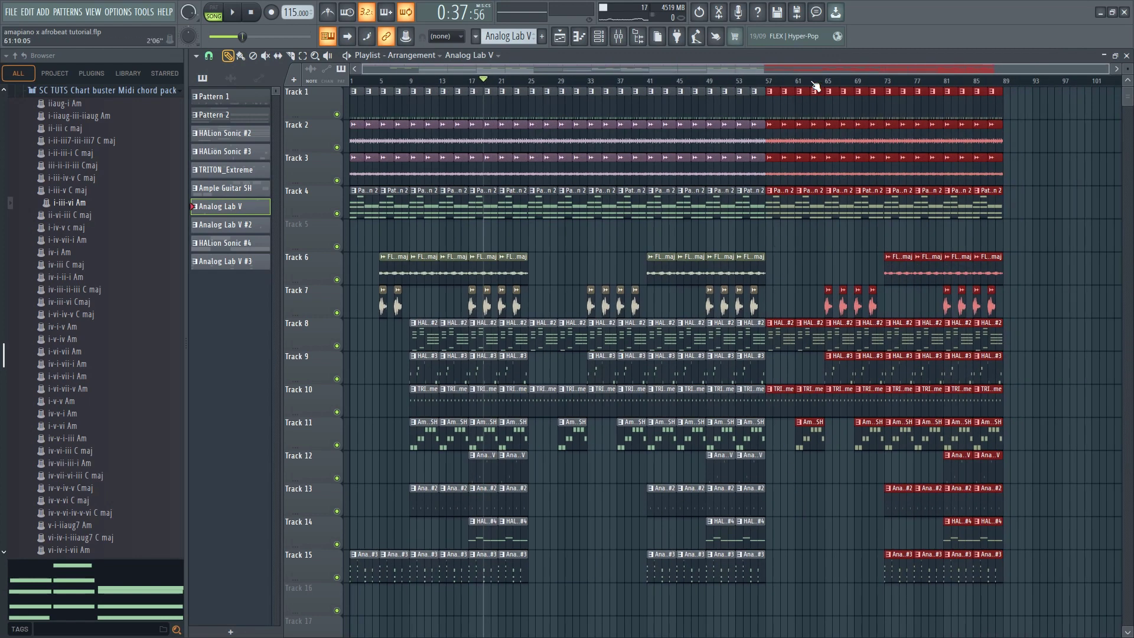
# Play the copied section from around bars 71 and 83, clearing the clip selection
pyautogui.click(877, 81)
pyautogui.press('space')
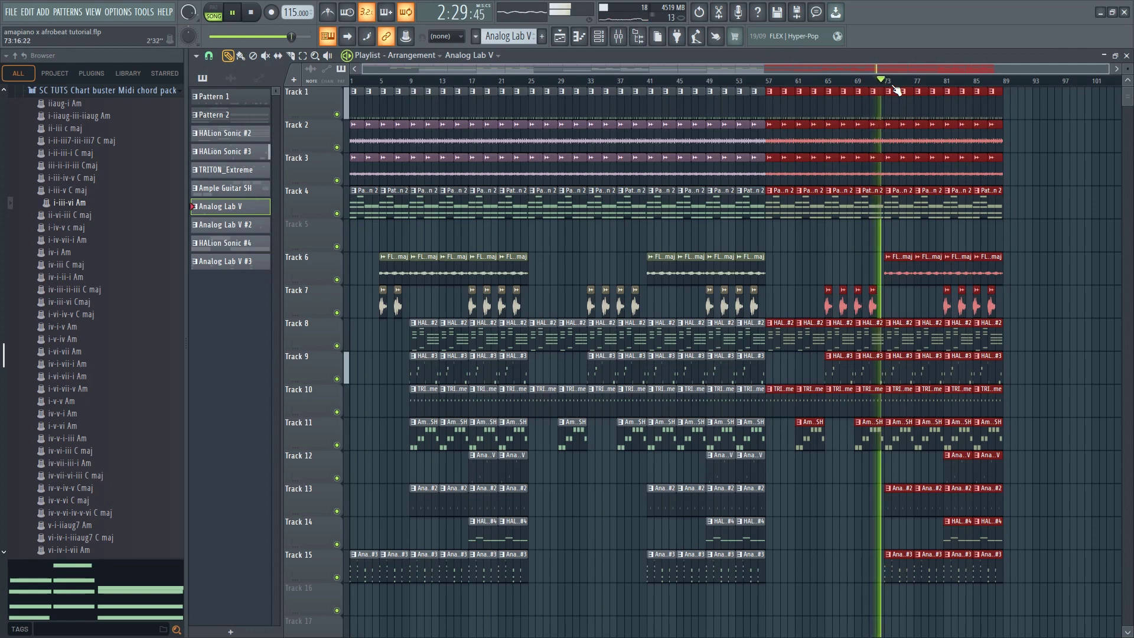
pyautogui.rightClick(1026, 246)
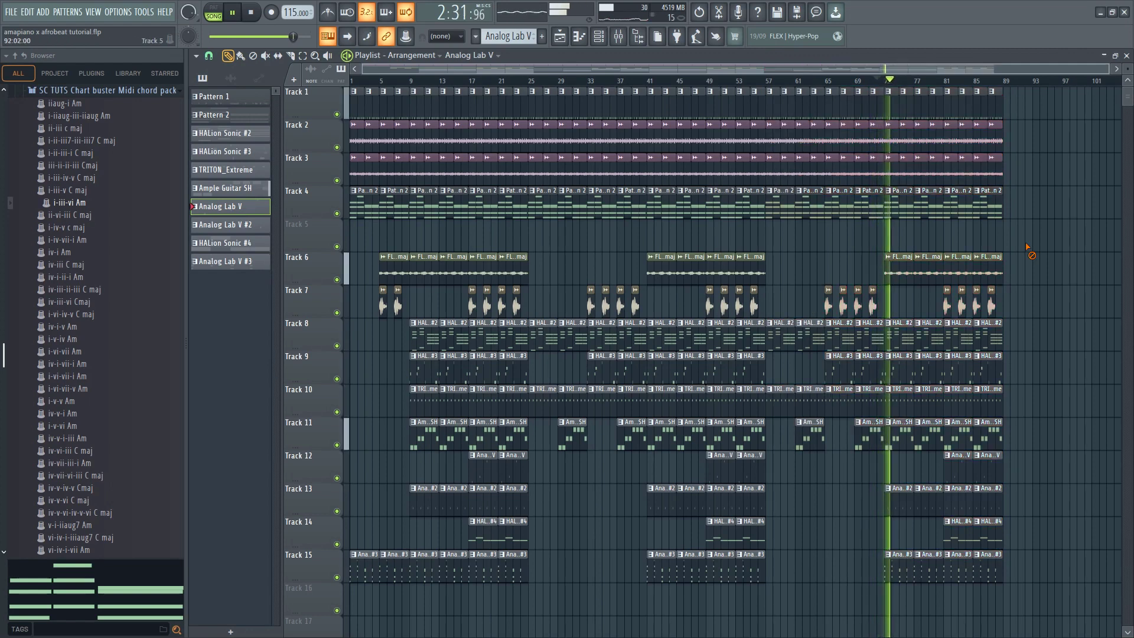
pyautogui.click(966, 82)
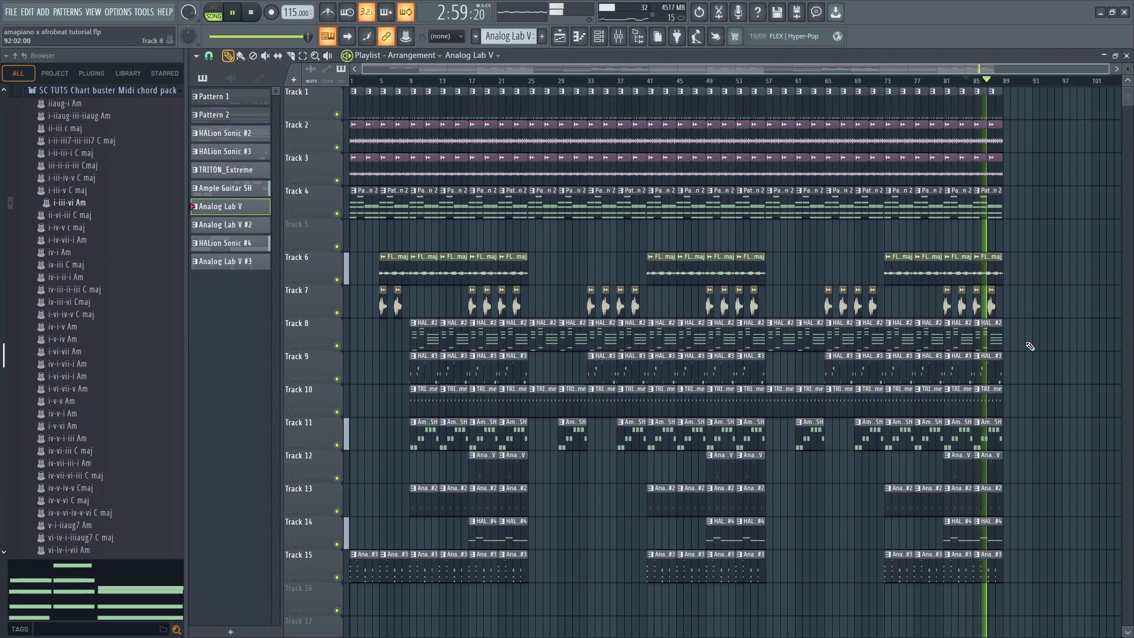
pyautogui.press('space')
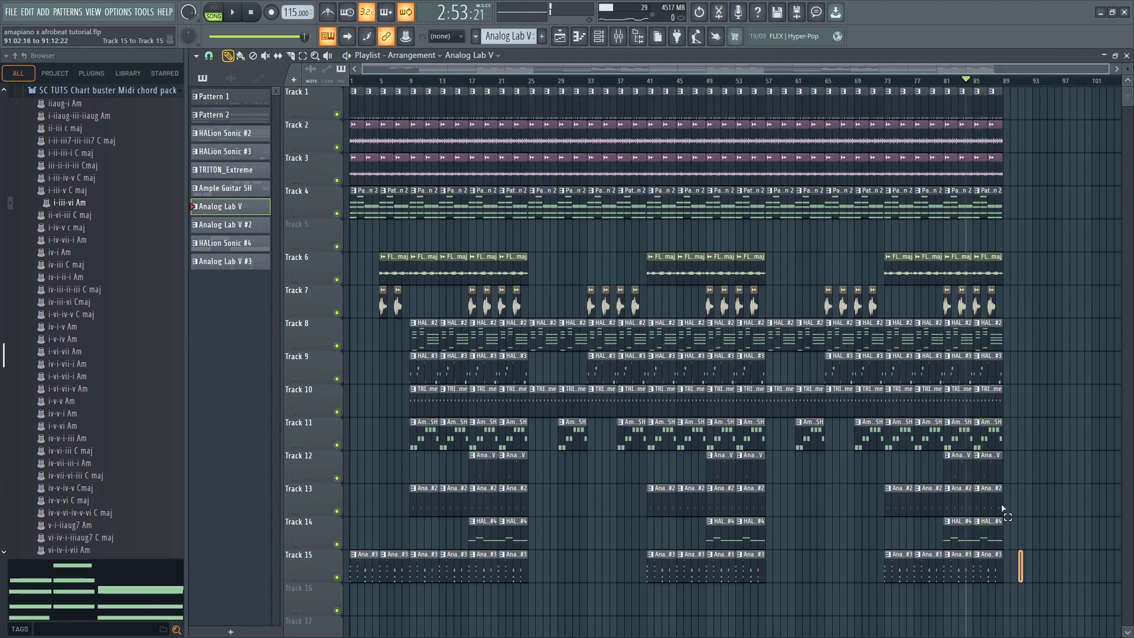
# Duplicate the bars 81–88 block on all tracks to bars 89–96
pyautogui.moveTo(1002, 509); pyautogui.dragTo(1000, 74)
pyautogui.hotkey('ctrl', 'b')
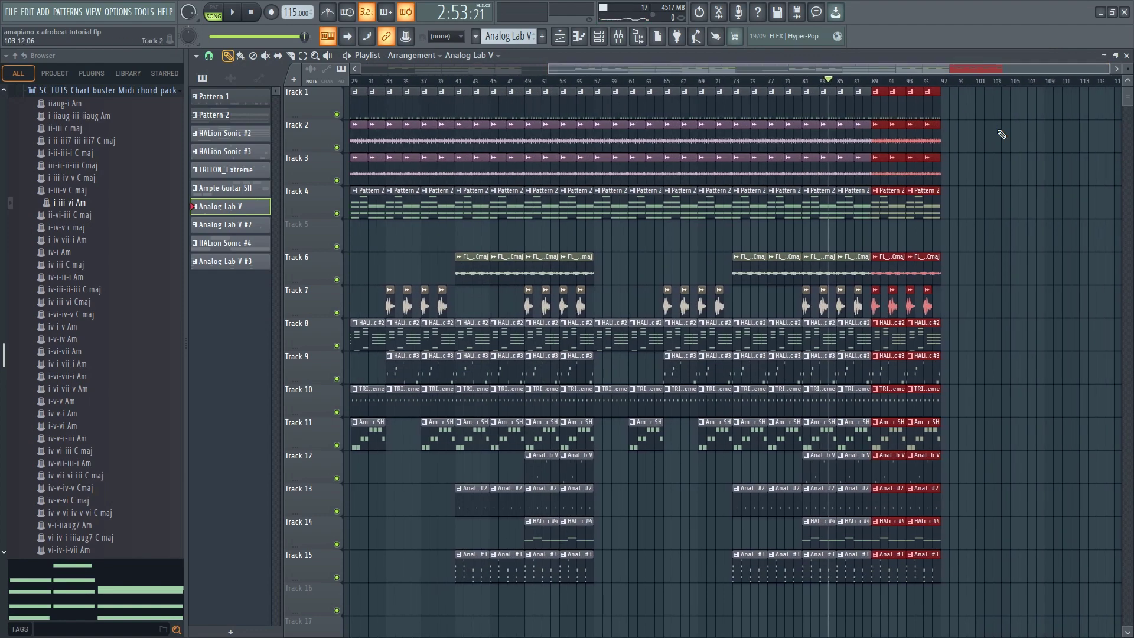
pyautogui.scroll(3, 1000, 145)
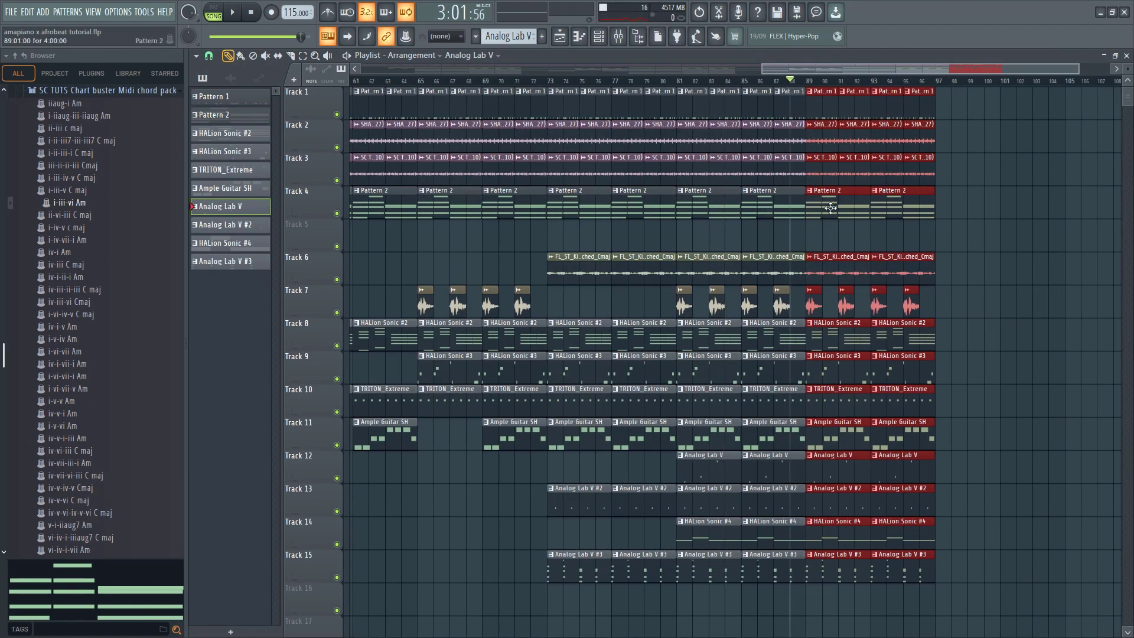
# Delete the HALion Sonic #2, HALion Sonic #3 and Track 6 audio clips at bars 89 and 93
pyautogui.press('space')
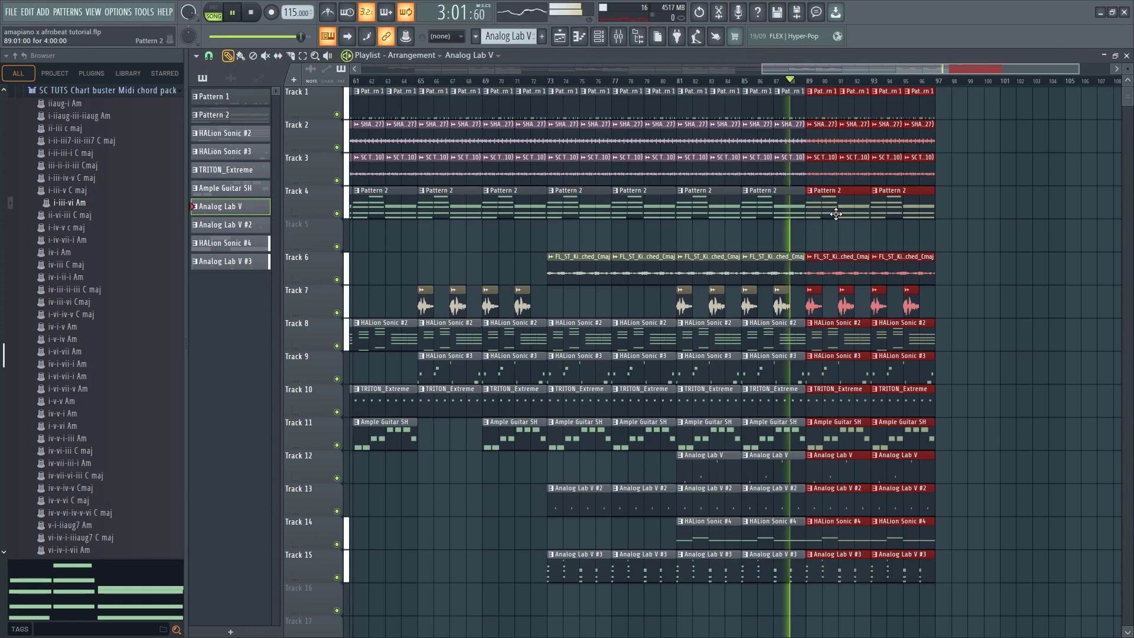
pyautogui.rightClick(822, 348)
pyautogui.rightClick(886, 348)
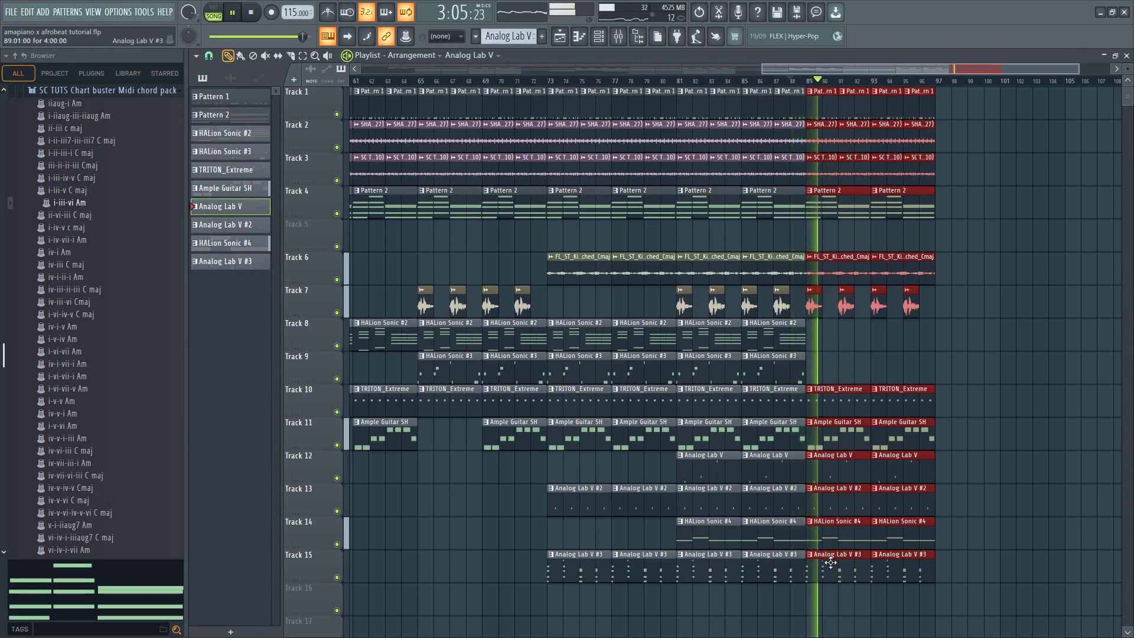
pyautogui.rightClick(810, 257)
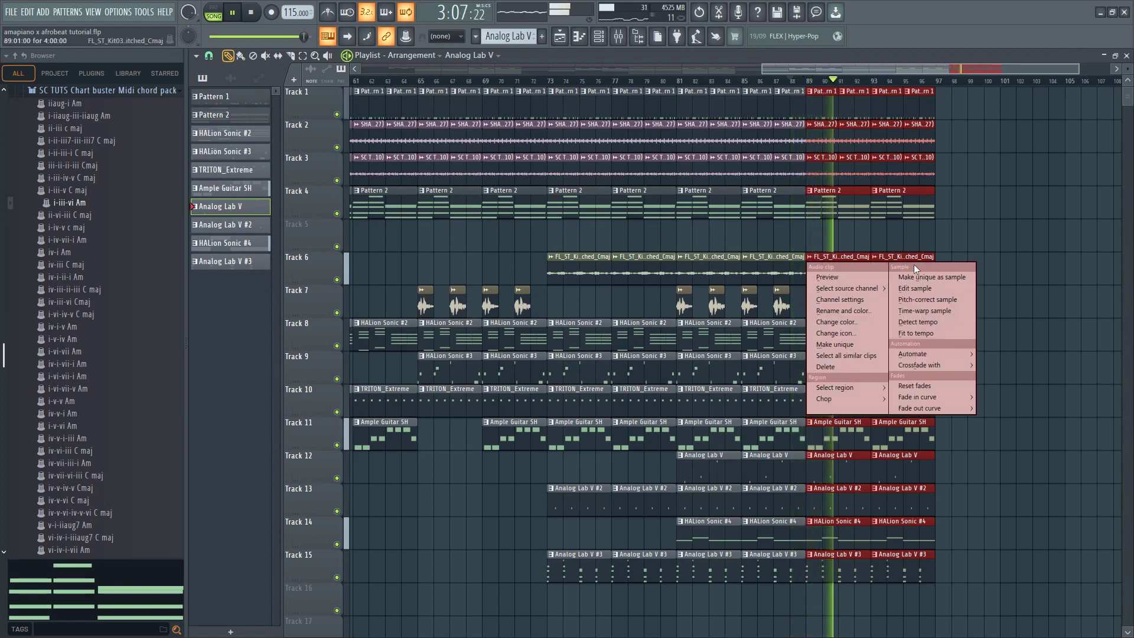
pyautogui.rightClick(926, 257)
pyautogui.rightClick(873, 270)
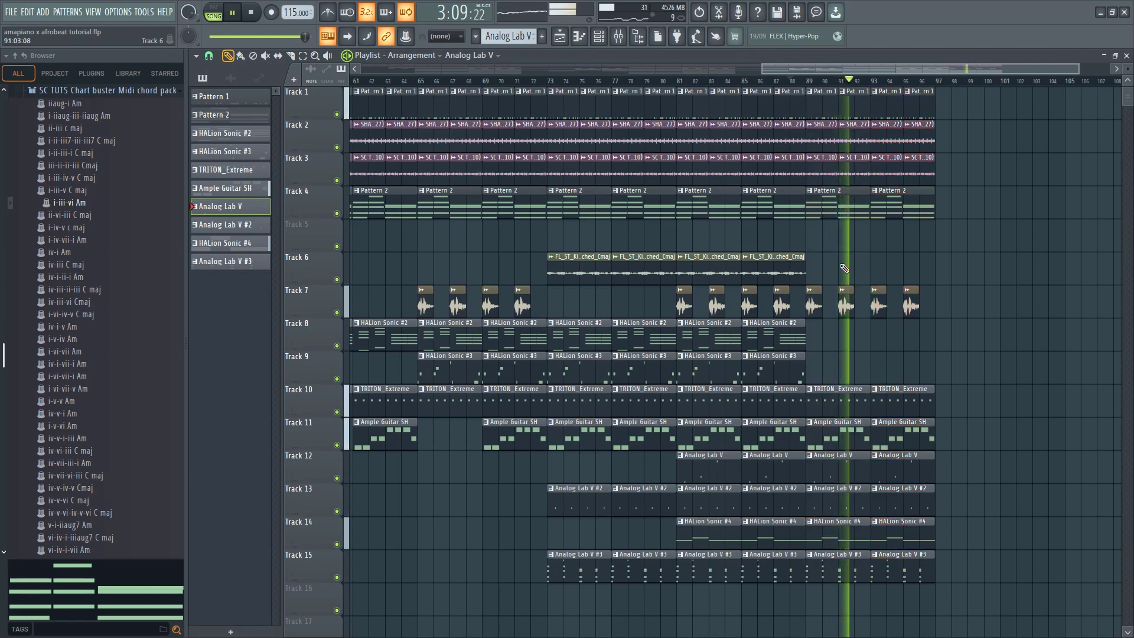
# Play the transition into bar 89 and delete the Analog Lab V clips at bars 89 and 93 on Track 12
pyautogui.click(789, 83)
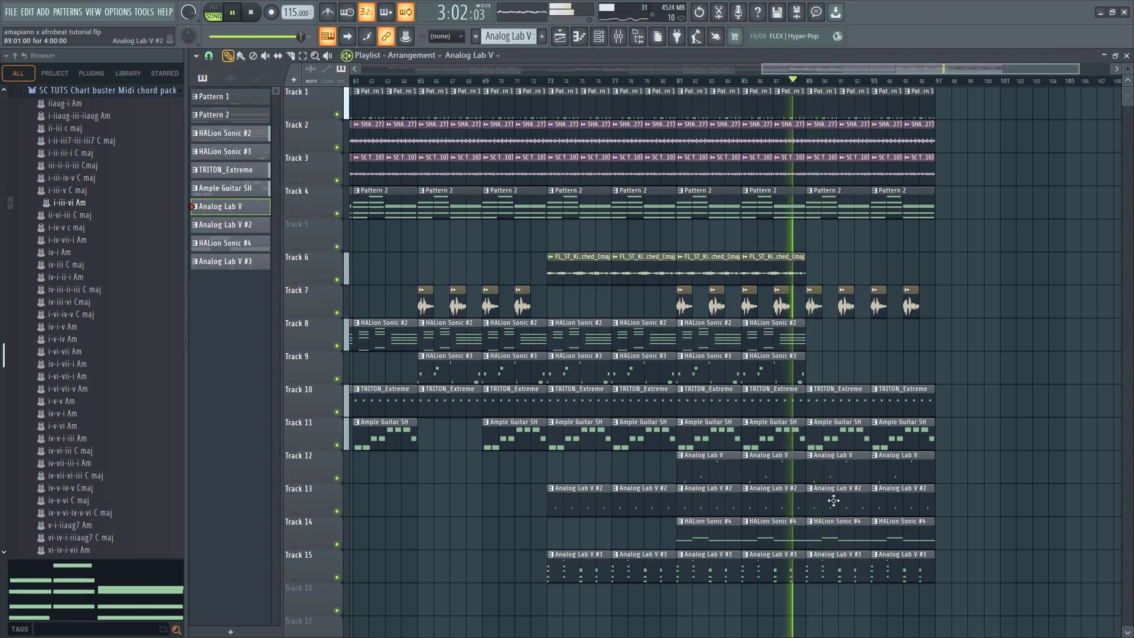
pyautogui.rightClick(823, 472)
pyautogui.rightClick(912, 470)
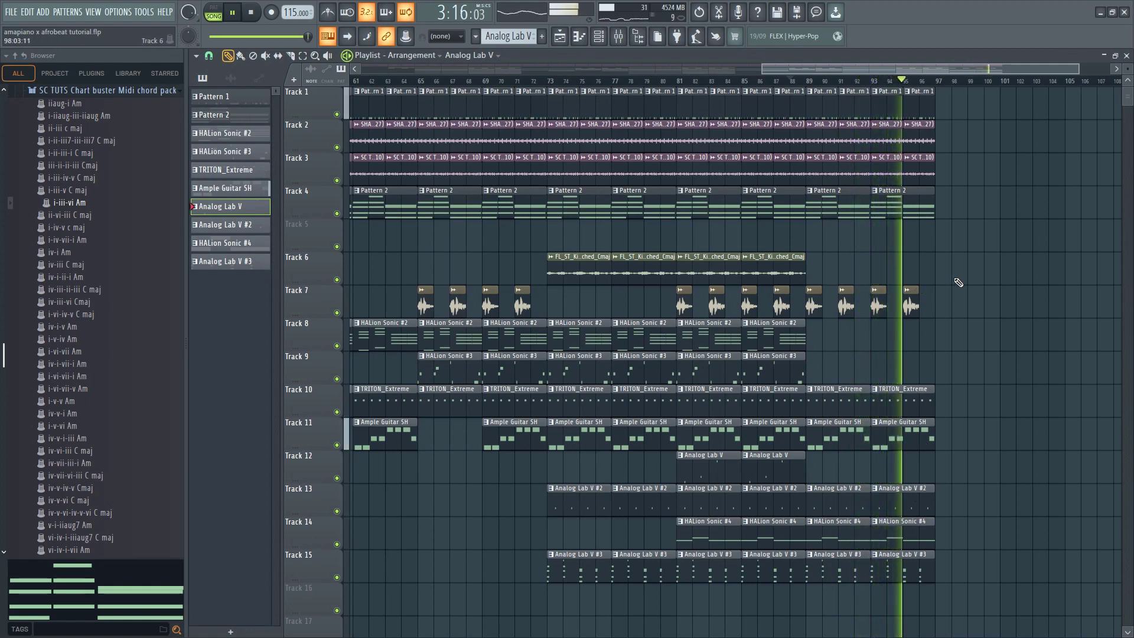
# Review the full arrangement through bar 96 and play it back from the beginning
pyautogui.scroll(-3, 949, 274)
pyautogui.scroll(-1, 845, 264)
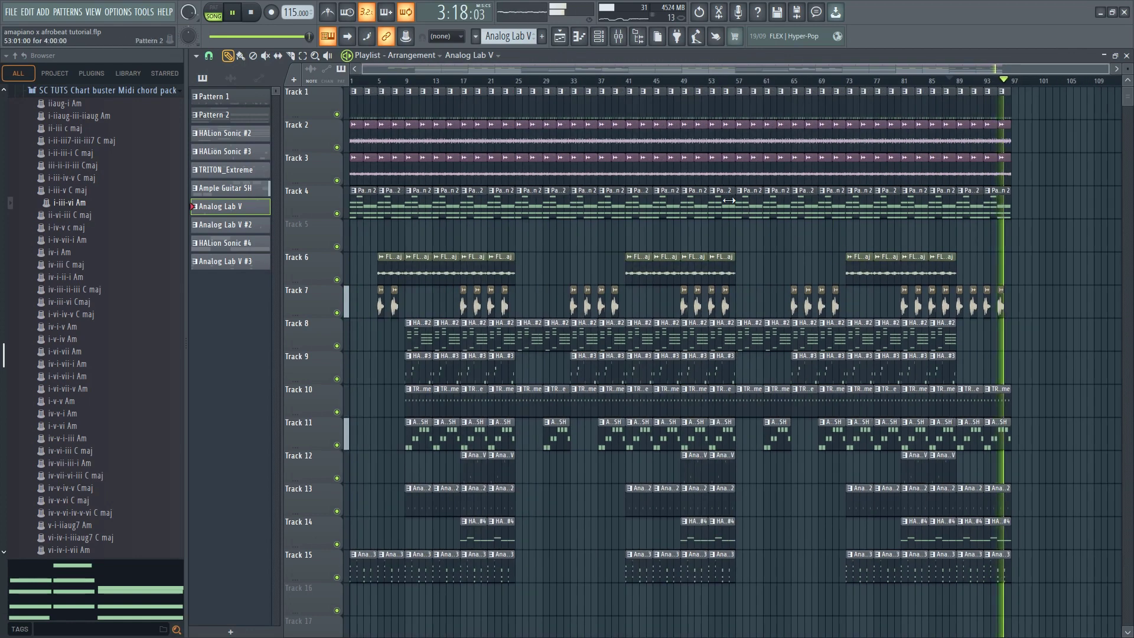
pyautogui.press('space')
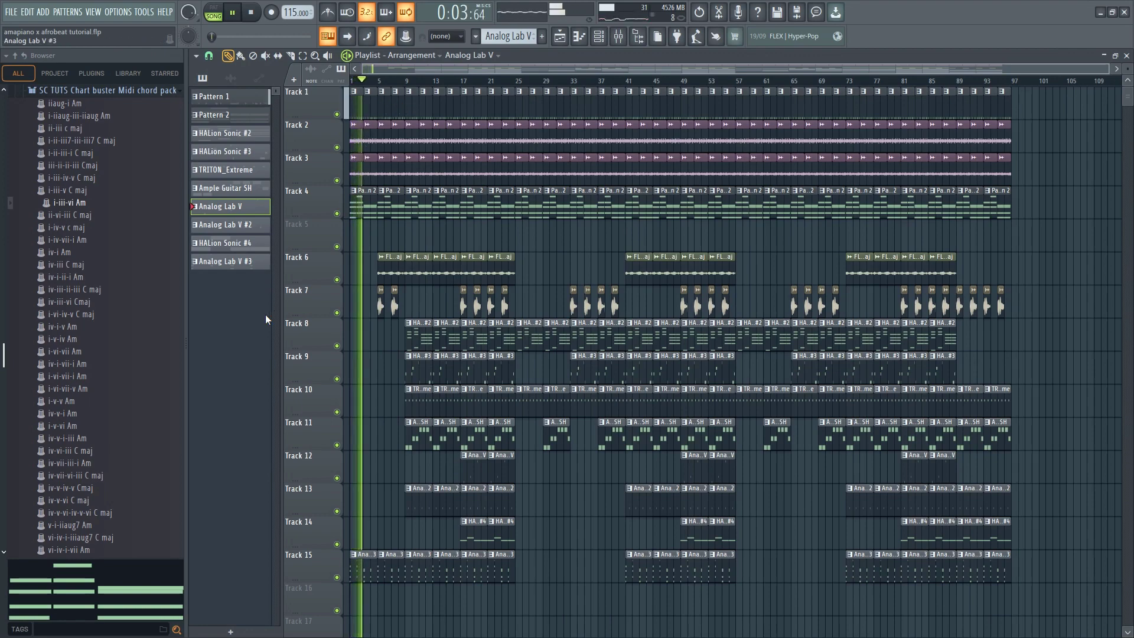
pyautogui.press('pageup')
pyautogui.press('pageup')
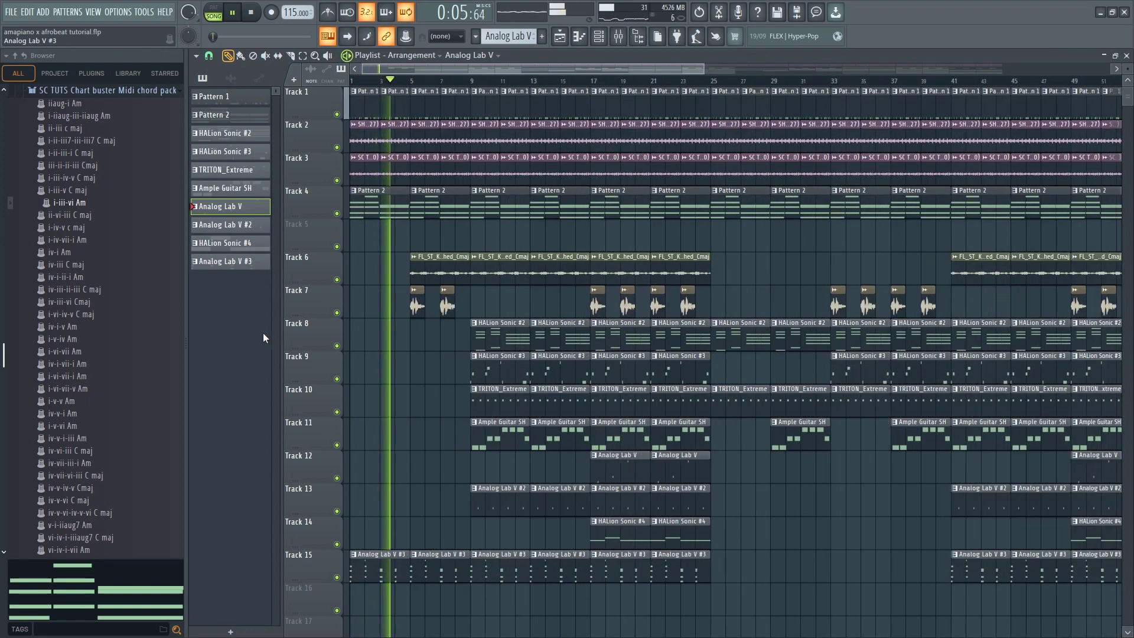
pyautogui.scroll(-1, 428, 349)
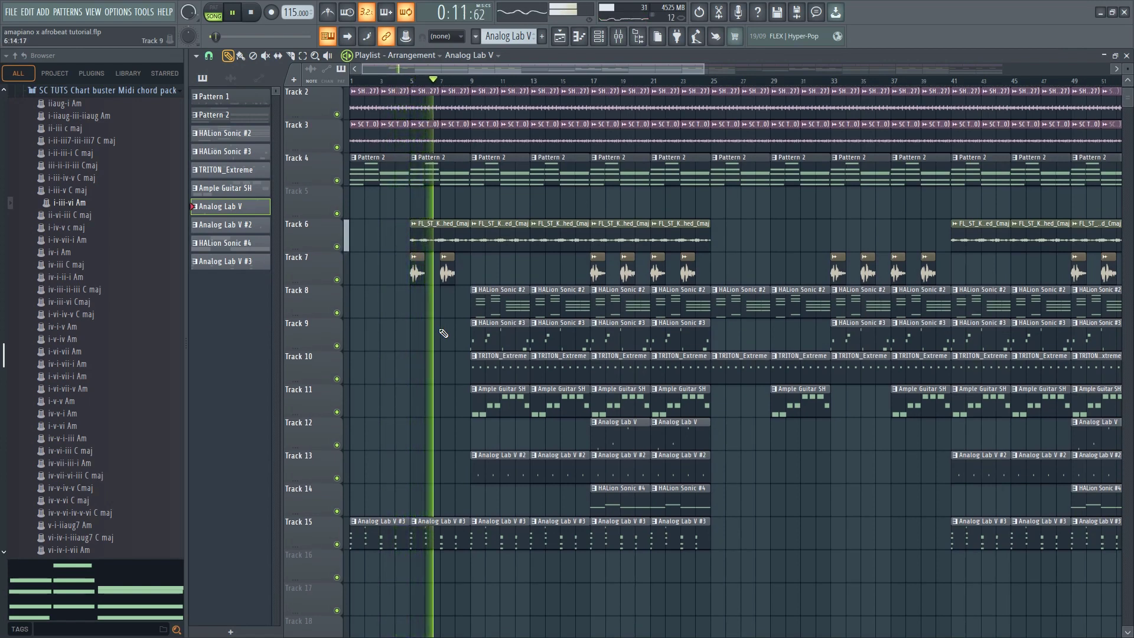
pyautogui.scroll(-2, 459, 310)
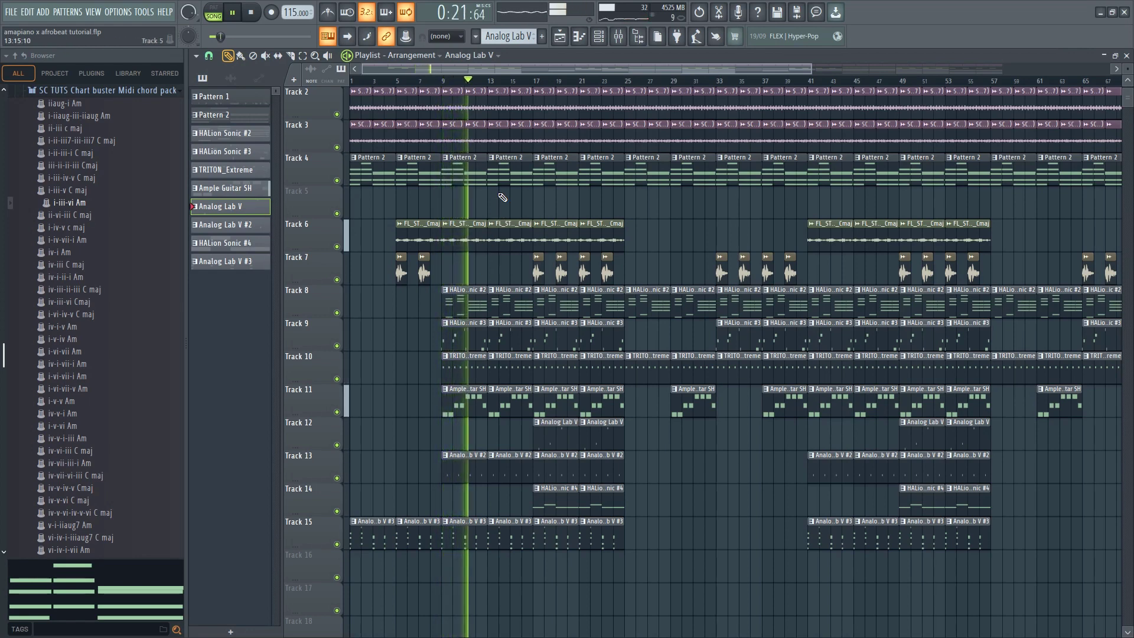
pyautogui.scroll(-1, 358, 398)
pyautogui.scroll(3, 362, 401)
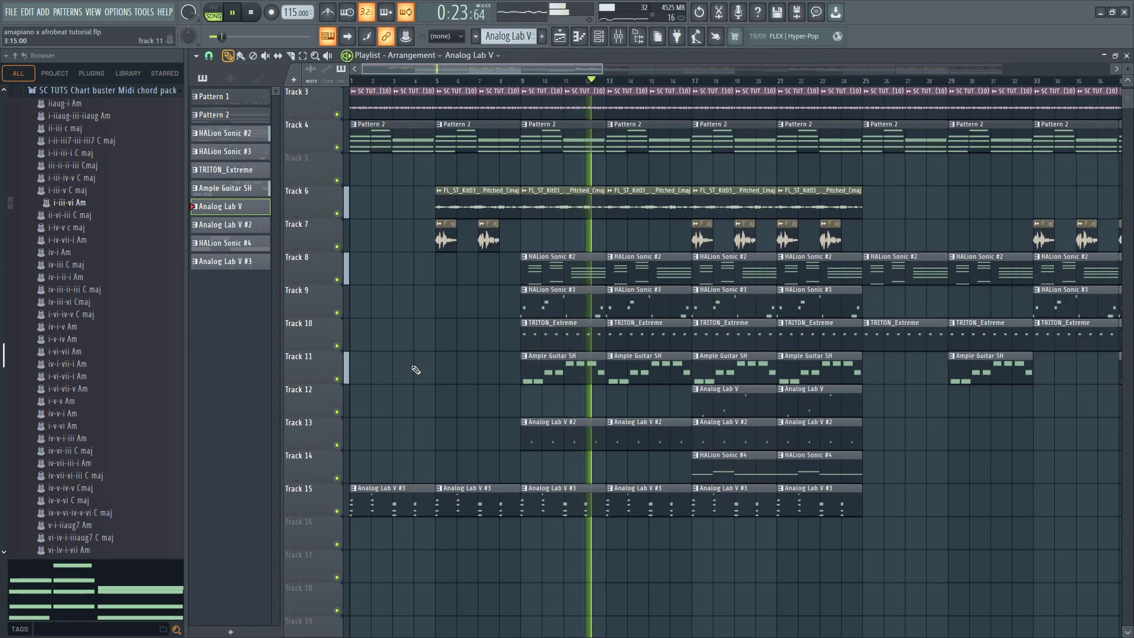
pyautogui.press('space')
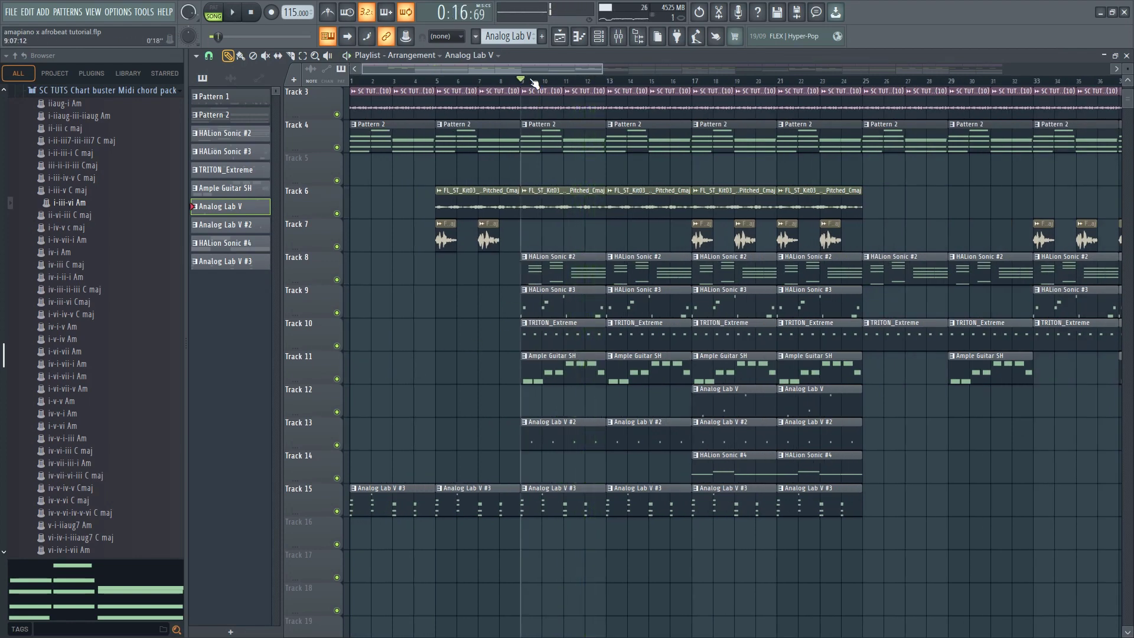
# Show the channel rack, collapse the MIDI chord pack and expand the LOG DRUMS folder of the SC TUTS PREMIUM KIT
pyautogui.click(606, 39)
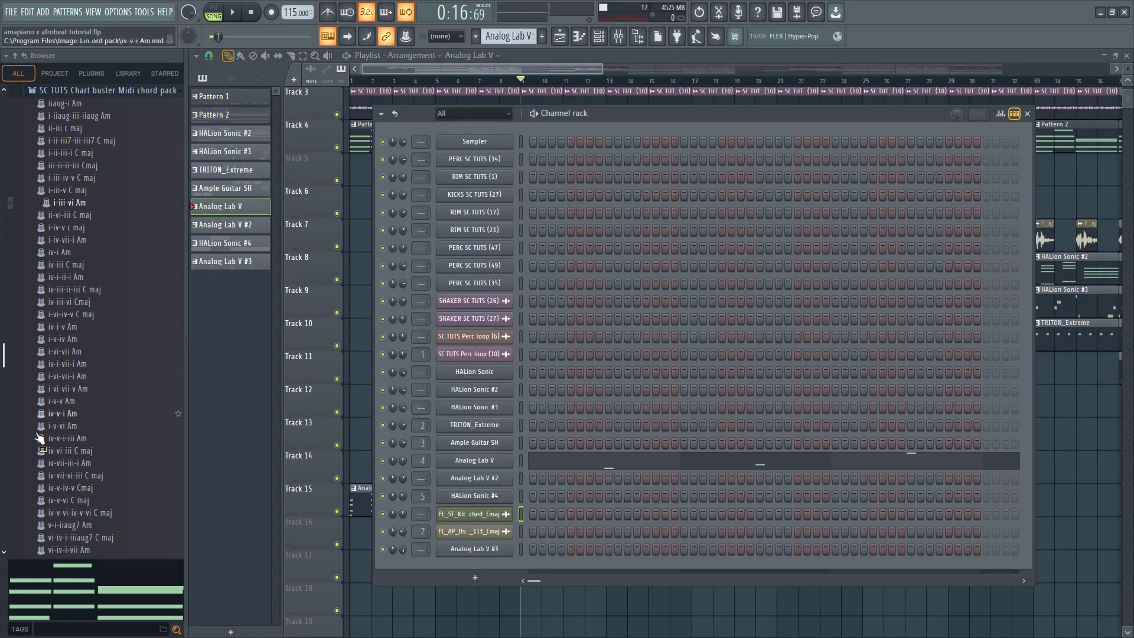
pyautogui.scroll(10, 39, 438)
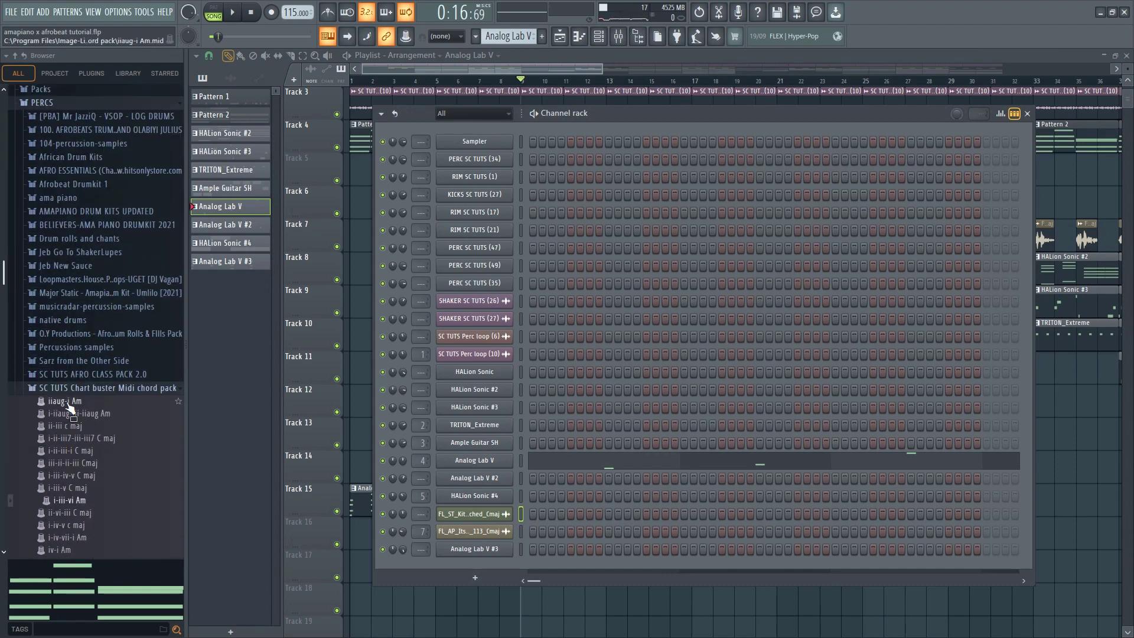
pyautogui.click(77, 389)
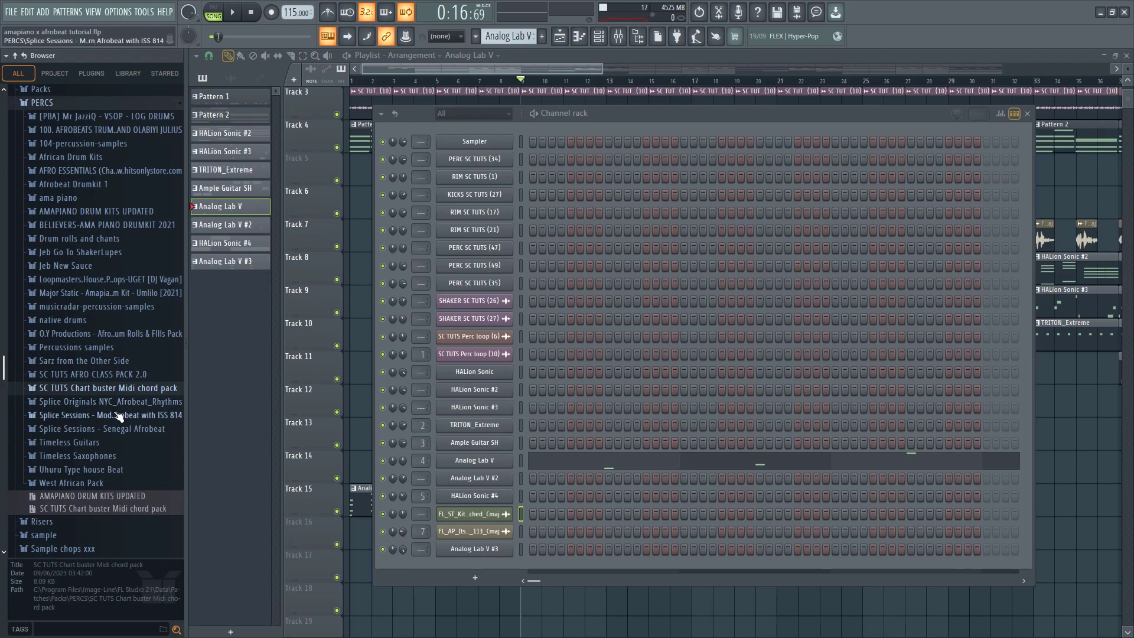
pyautogui.scroll(10, 97, 400)
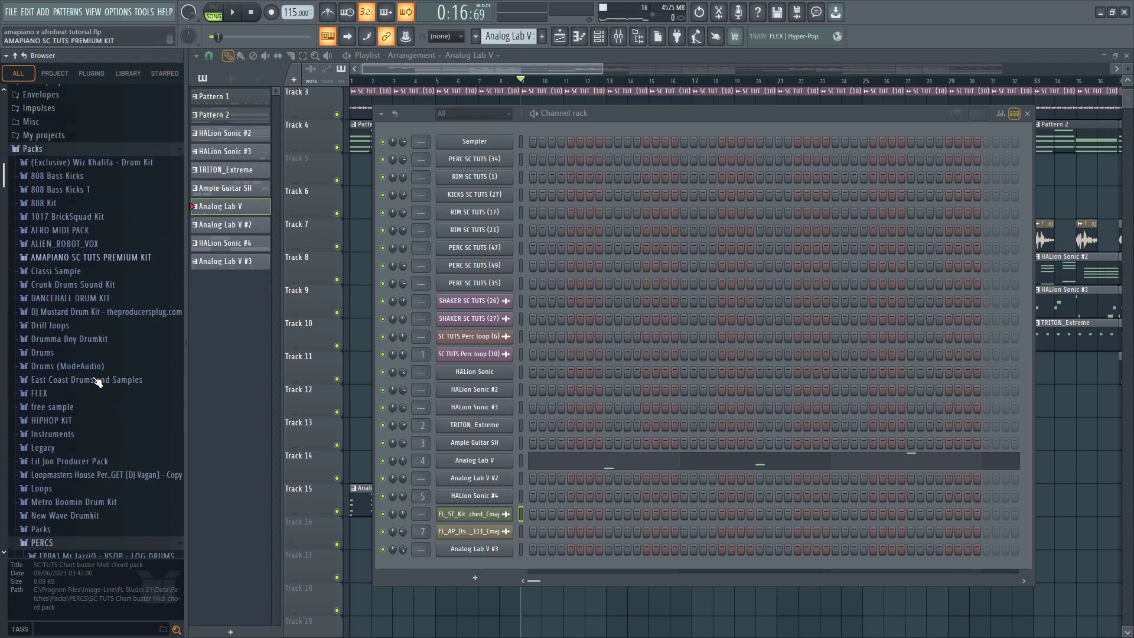
pyautogui.scroll(-15, 88, 400)
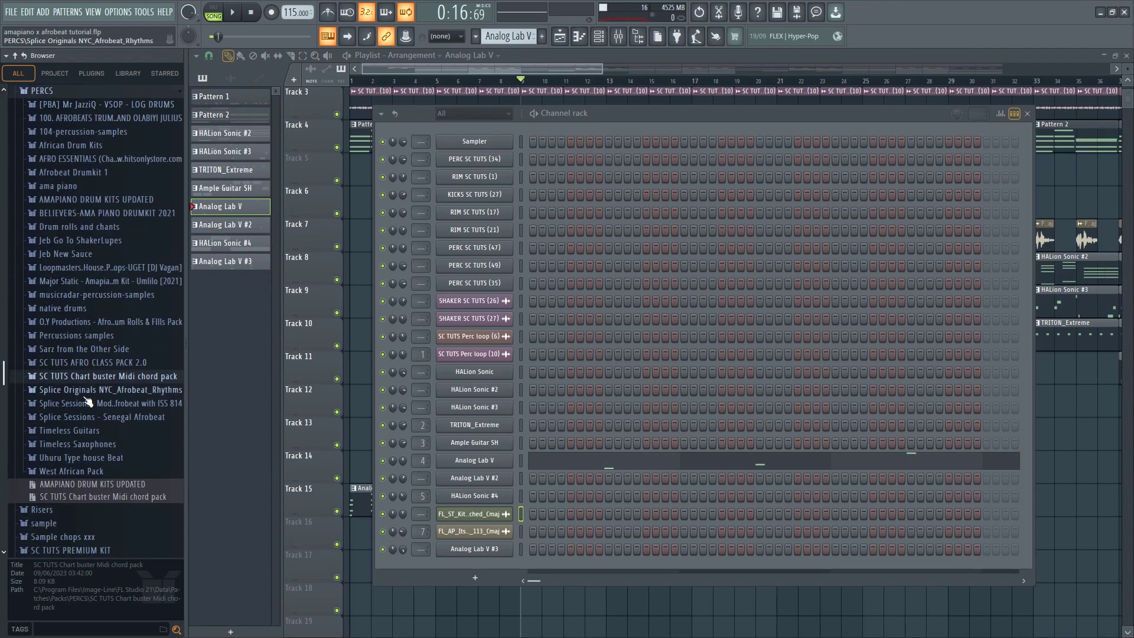
pyautogui.click(75, 332)
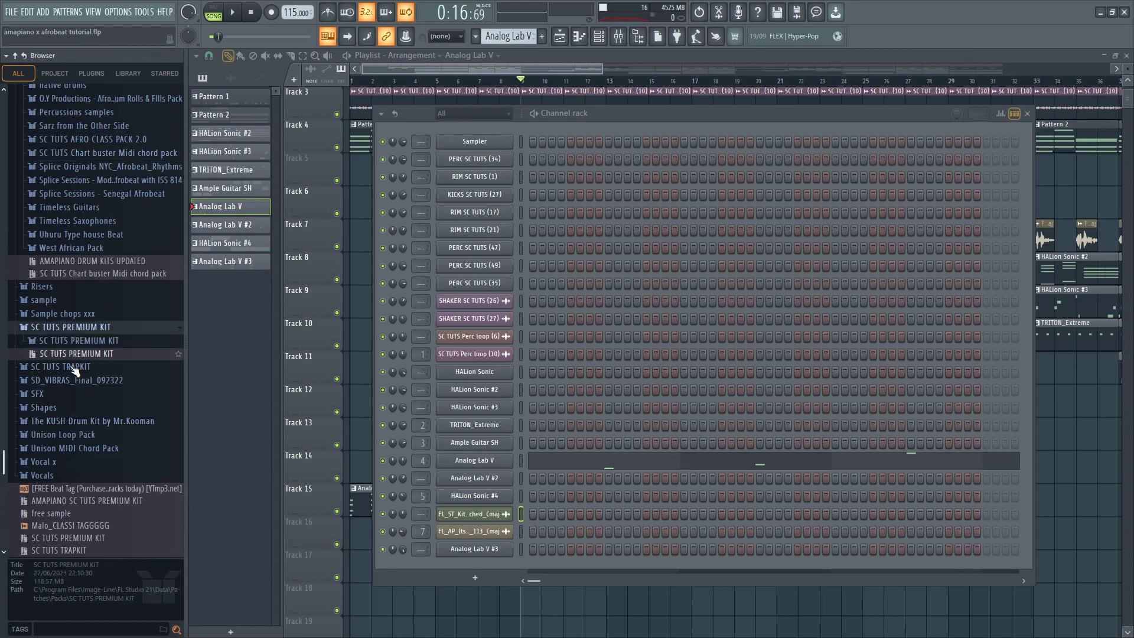
pyautogui.click(72, 341)
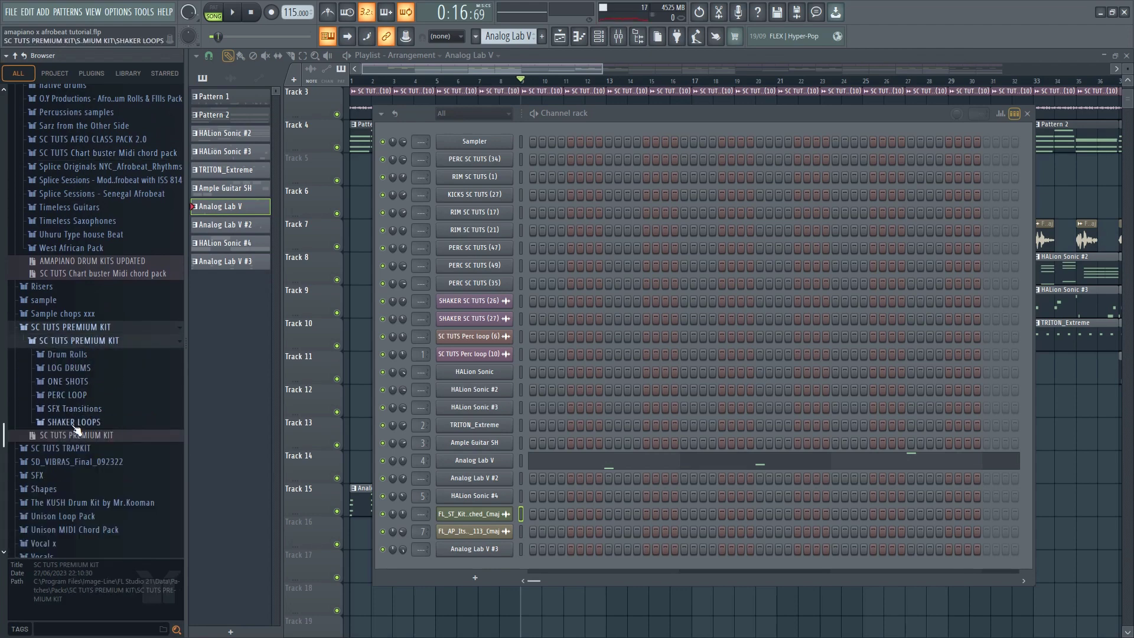
pyautogui.click(69, 368)
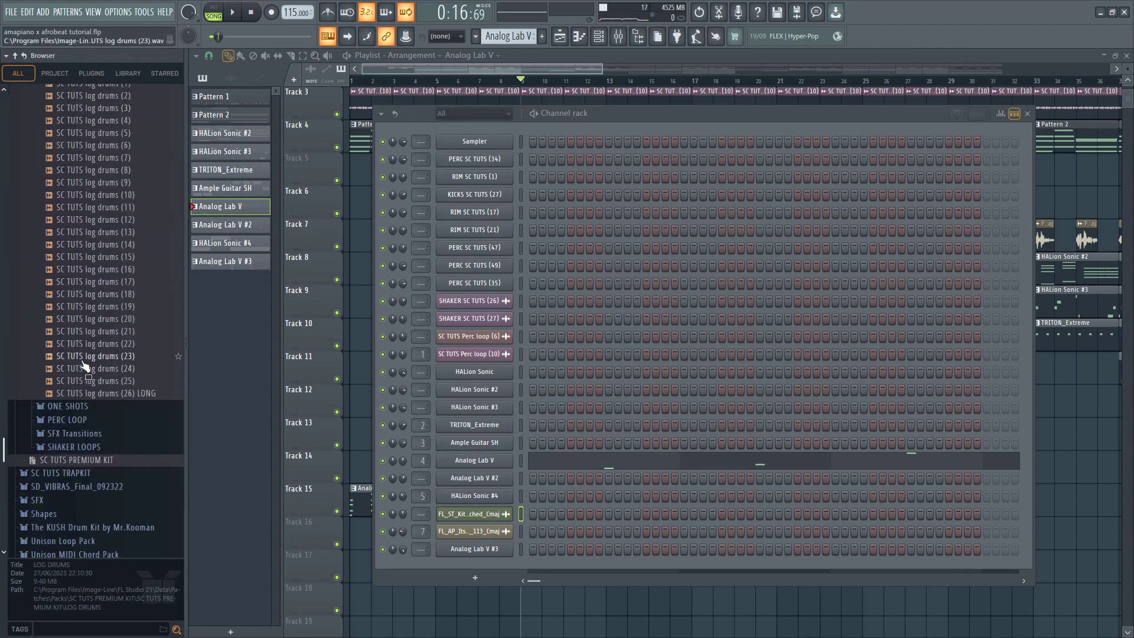
# Audition log drum samples and add SC TUTS log drums (22) as a new channel below Analog Lab V #3
pyautogui.scroll(4, 148, 386)
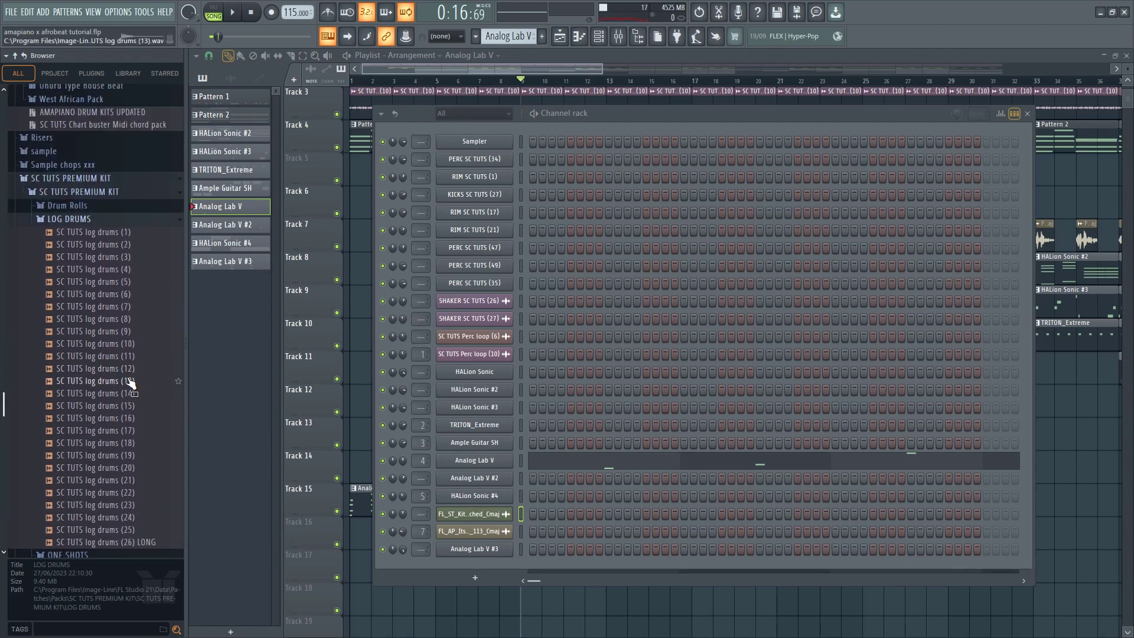
pyautogui.click(130, 383)
pyautogui.click(118, 492)
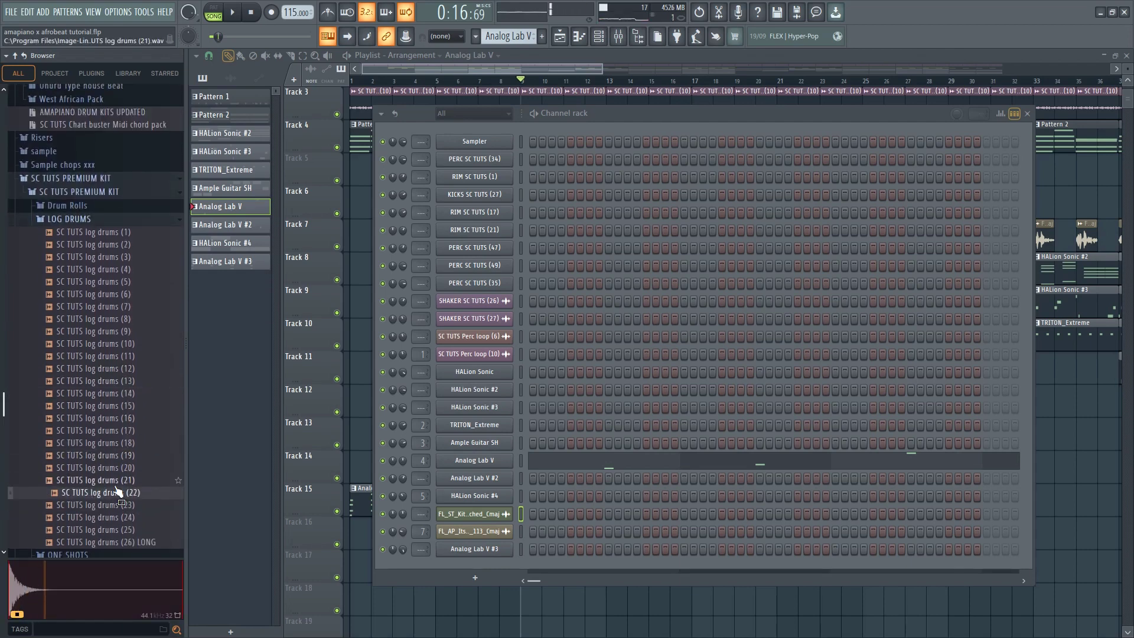
pyautogui.moveTo(124, 499); pyautogui.dragTo(475, 568)
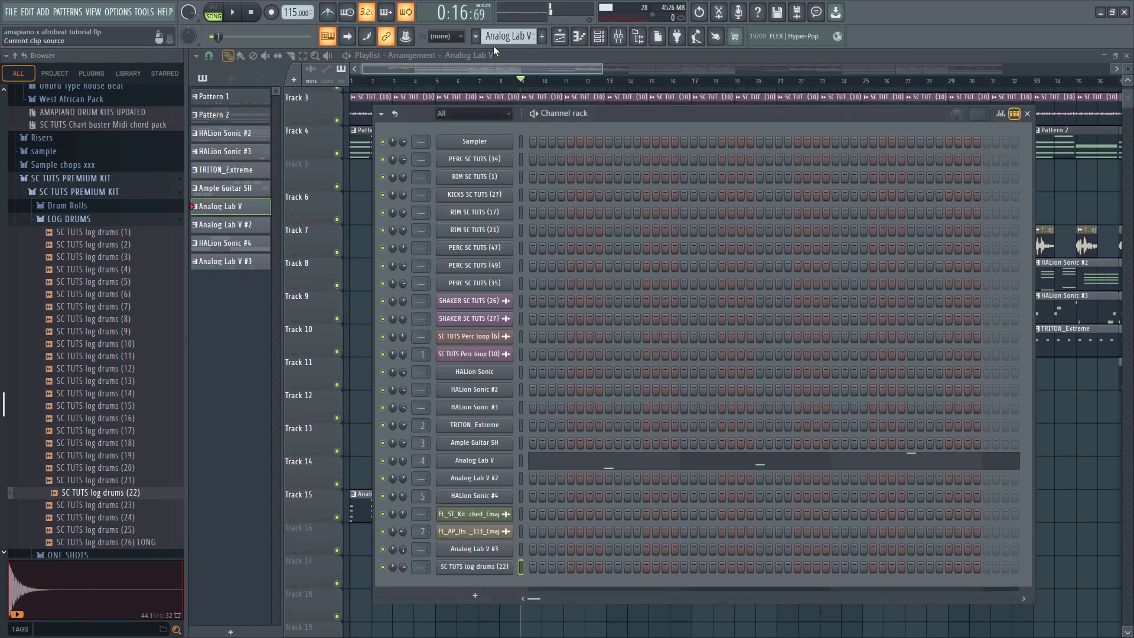
# Copy the HALion Sonic chord notes from Pattern 2 and create a new empty pattern
pyautogui.scroll(5, 501, 35)
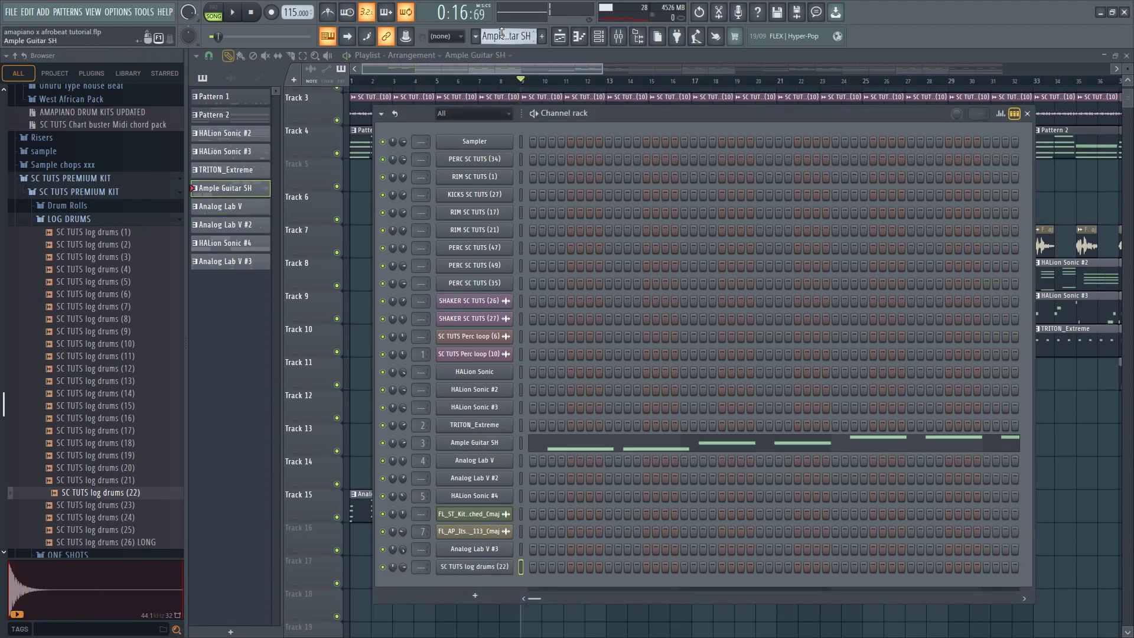
pyautogui.rightClick(502, 378)
pyautogui.click(630, 384)
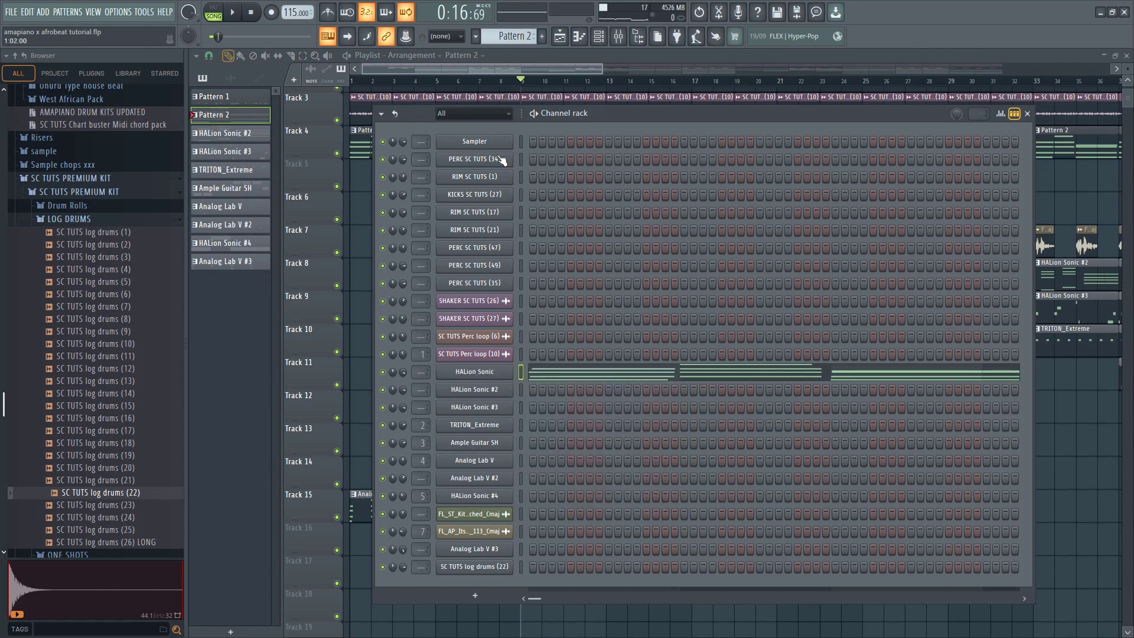
pyautogui.click(511, 37)
pyautogui.click(642, 35)
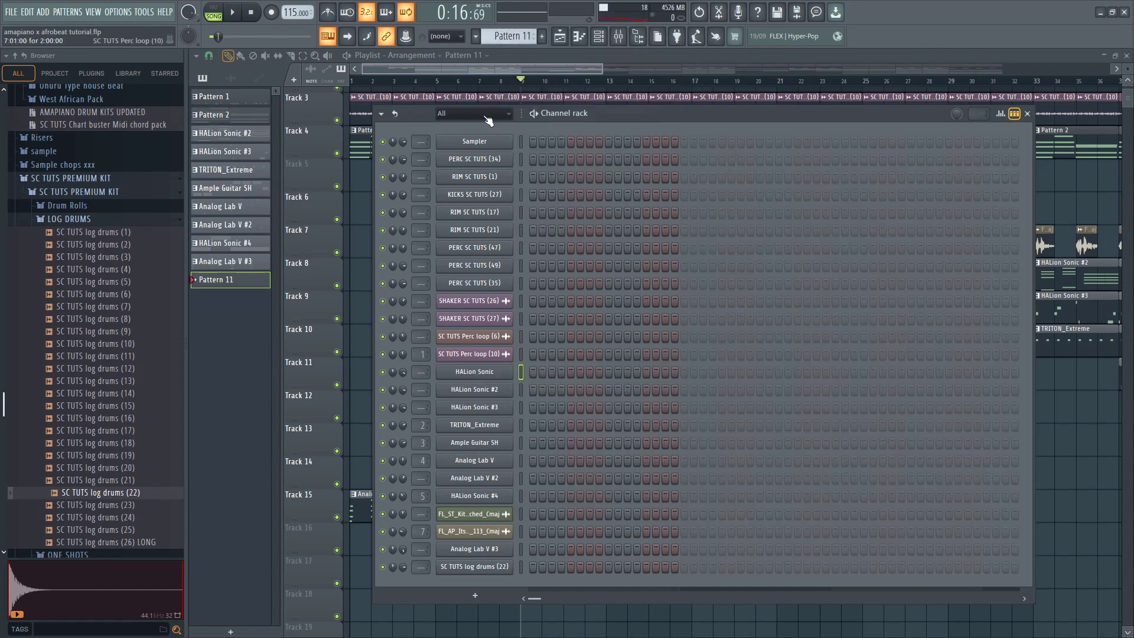
# Paste the copied chords into the Sampler channel and open them in the piano roll
pyautogui.rightClick(503, 141)
pyautogui.click(642, 166)
pyautogui.click(609, 150)
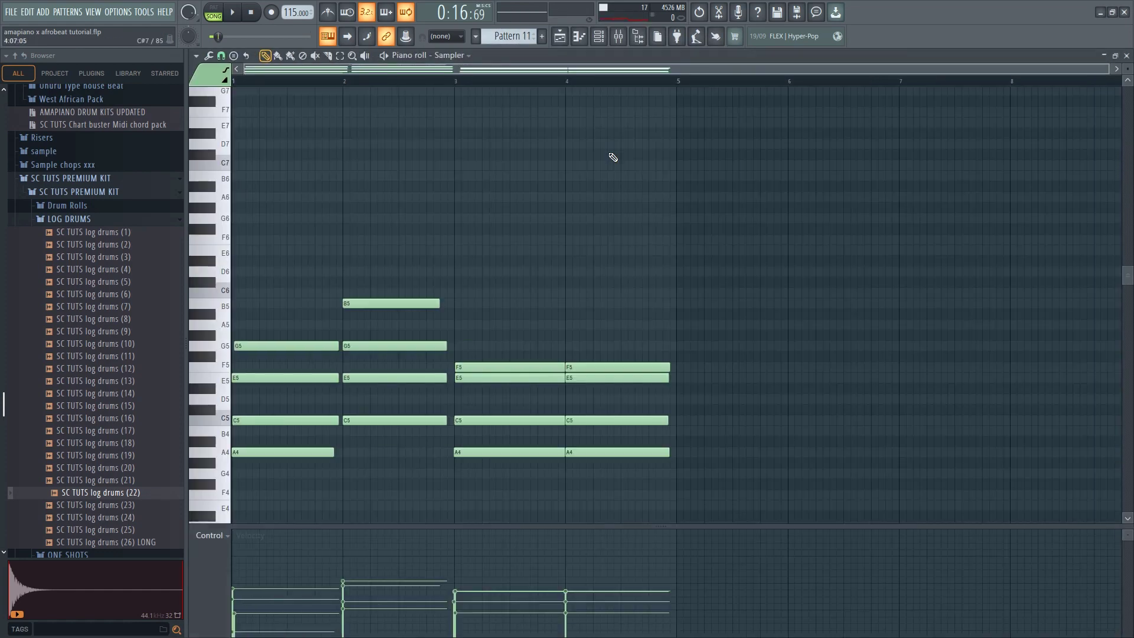
# Duplicate all the Sampler chord notes one octave and two octaves higher
pyautogui.hotkey('ctrl', 'a')
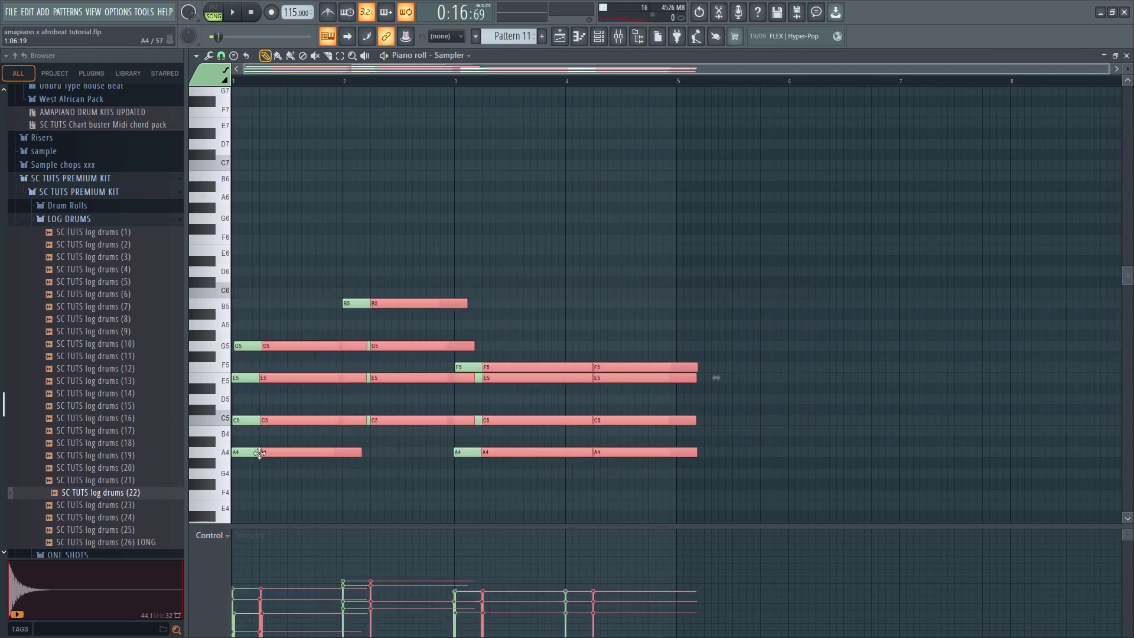
pyautogui.hotkey('ctrl', 'Up')
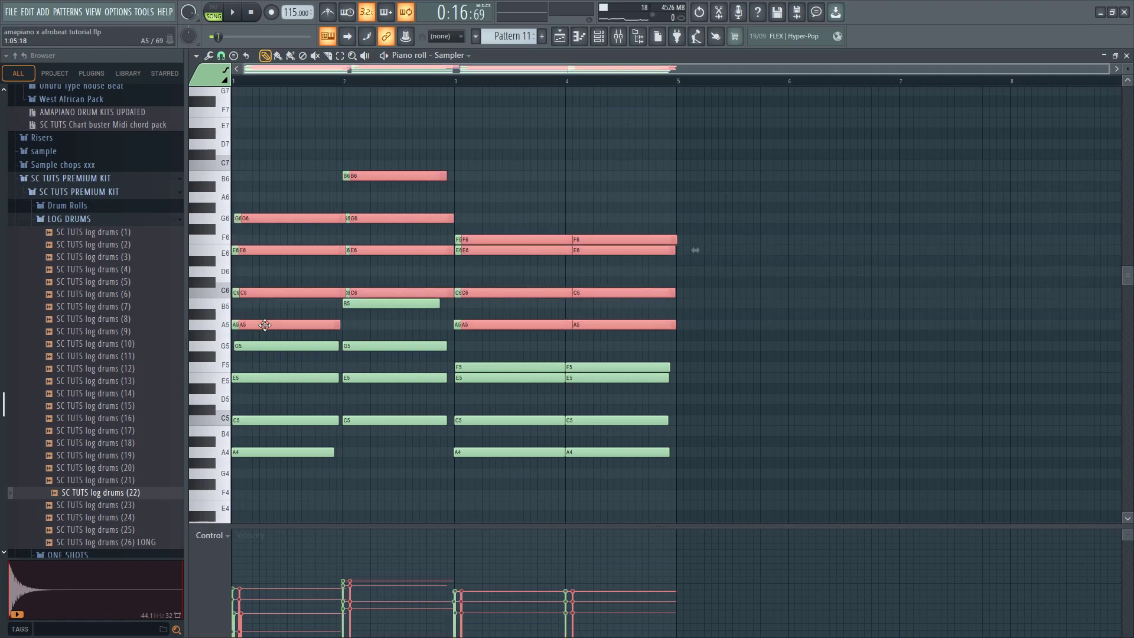
pyautogui.hotkey('ctrl', 'Up')
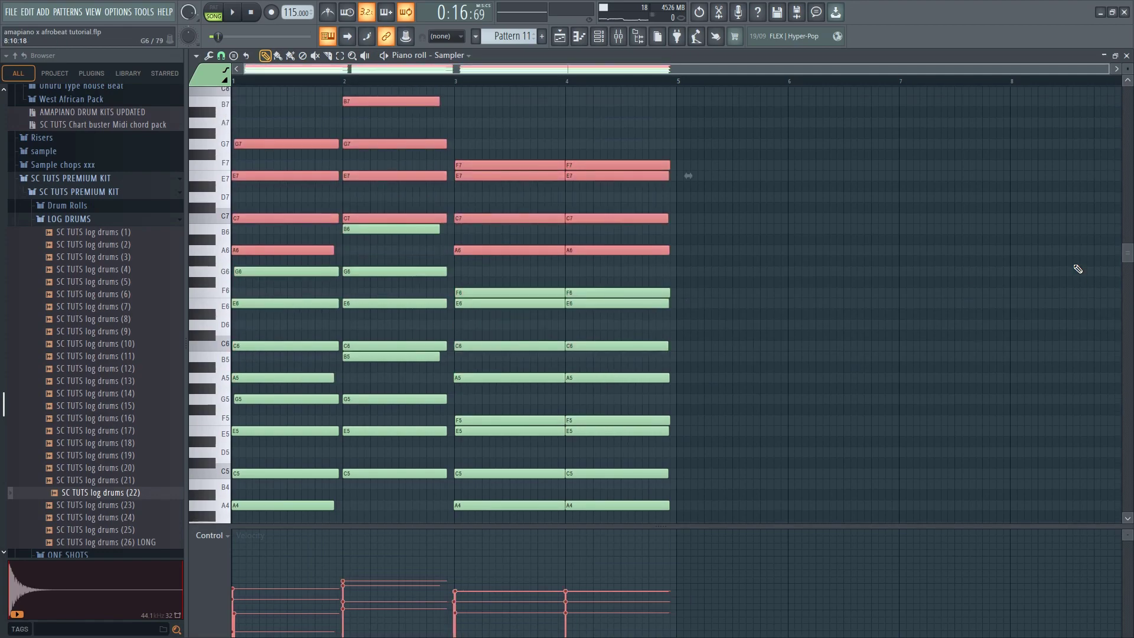
# Place a Pattern 11 clip on Track 16 of the playlist, starting at bar 9
pyautogui.click(1126, 56)
pyautogui.press('F6')
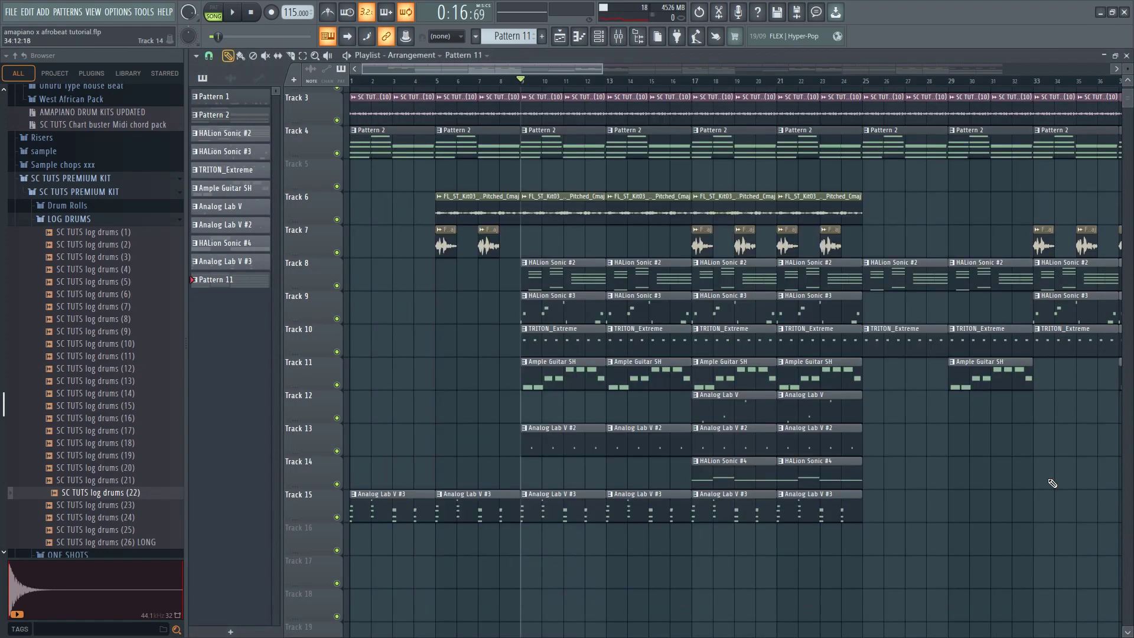
pyautogui.click(532, 544)
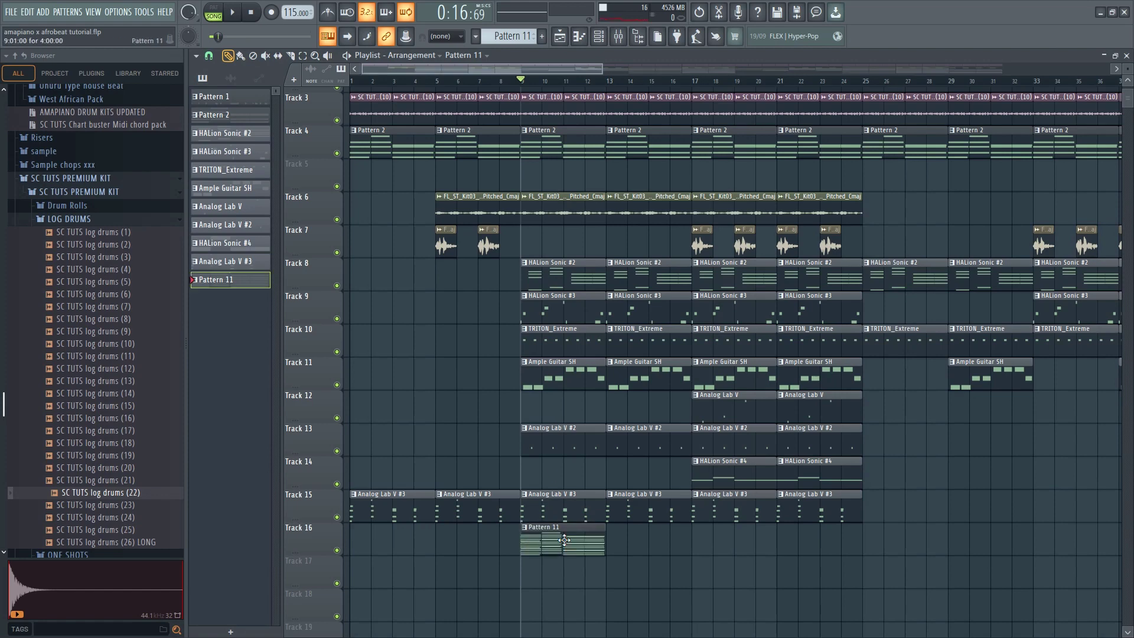
# Mute every playlist track except Tracks 1 to 4 and Track 16, checking the result with brief playback
pyautogui.scroll(2, 355, 252)
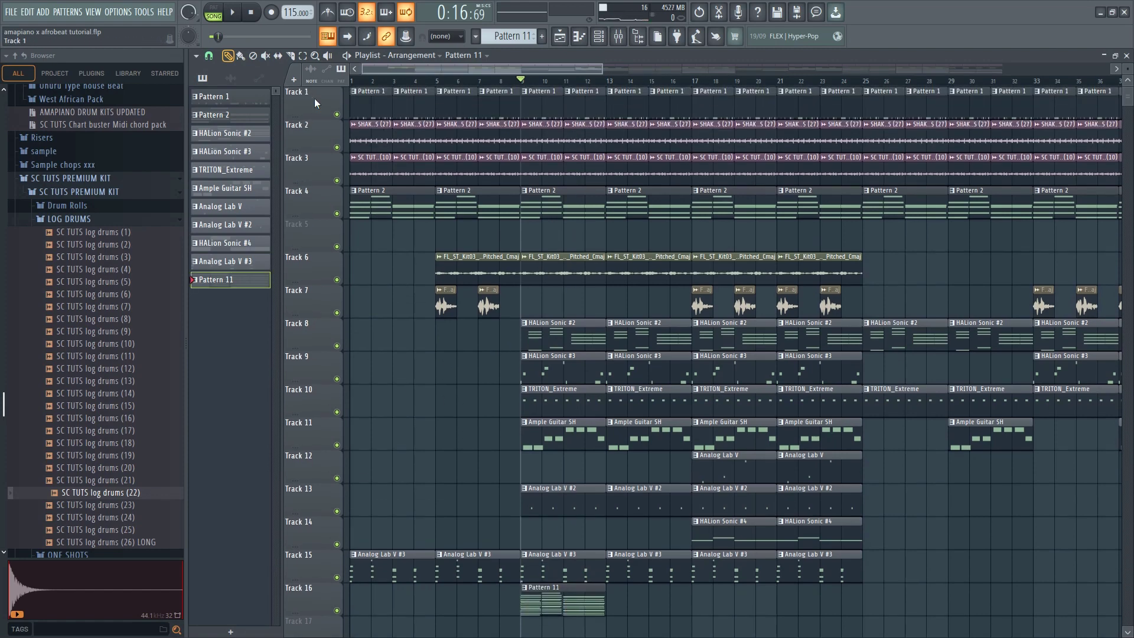
pyautogui.rightClick(337, 115)
pyautogui.click(336, 147)
pyautogui.click(337, 180)
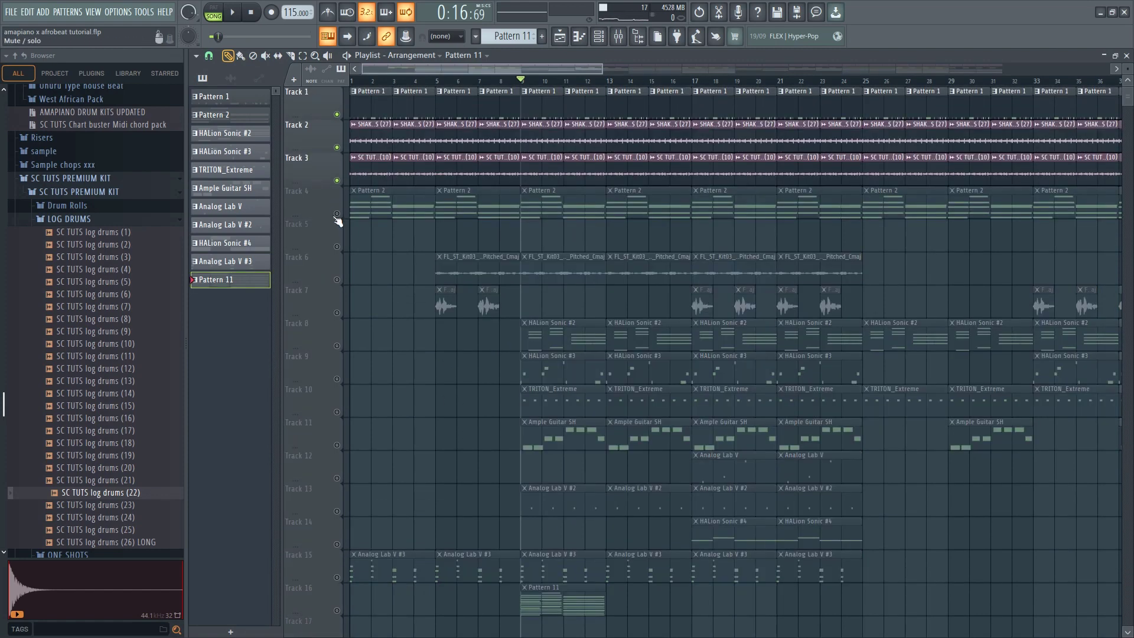
pyautogui.click(337, 213)
pyautogui.press('space')
pyautogui.scroll(-4, 539, 385)
pyautogui.press('space')
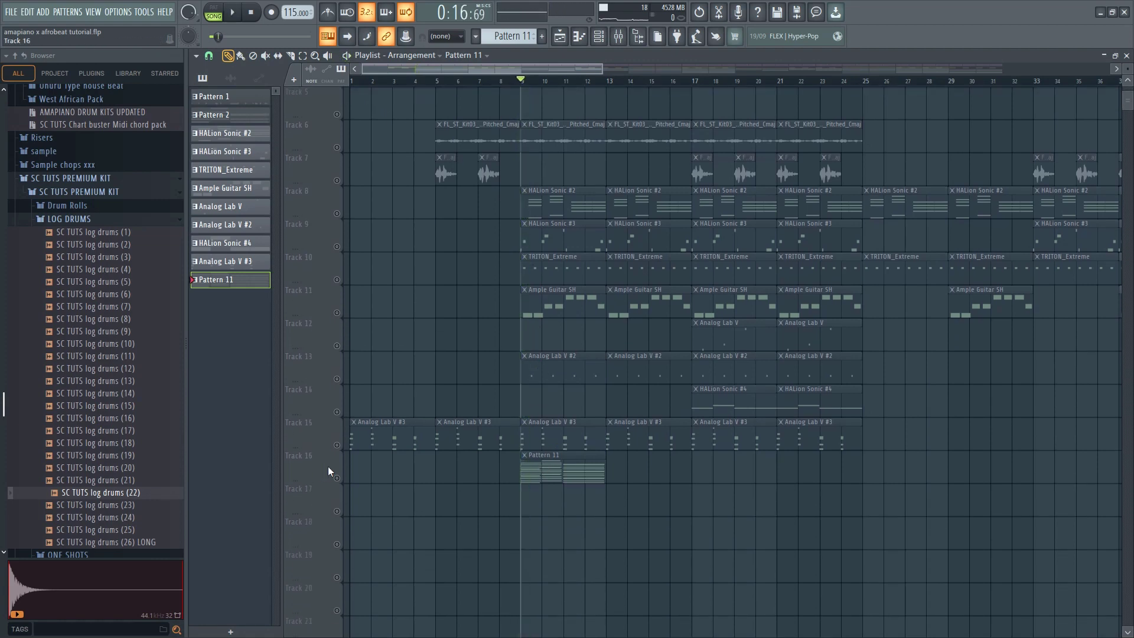
# Set the time stretching mode of the SC TUTS log drums (22) channel to Stretch
pyautogui.click(607, 37)
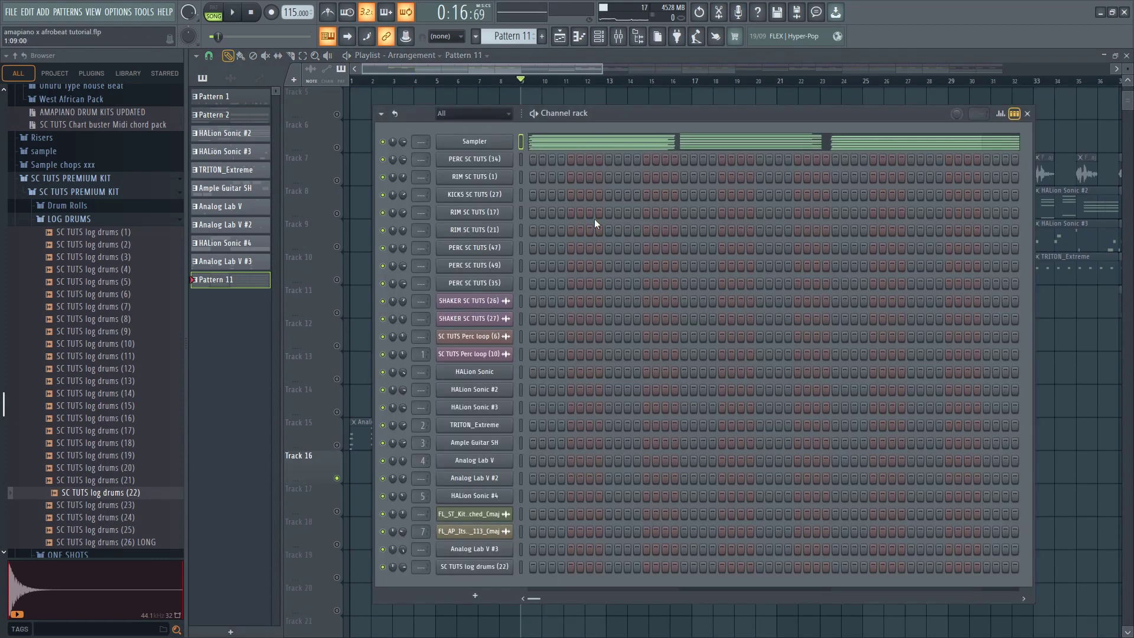
pyautogui.rightClick(496, 568)
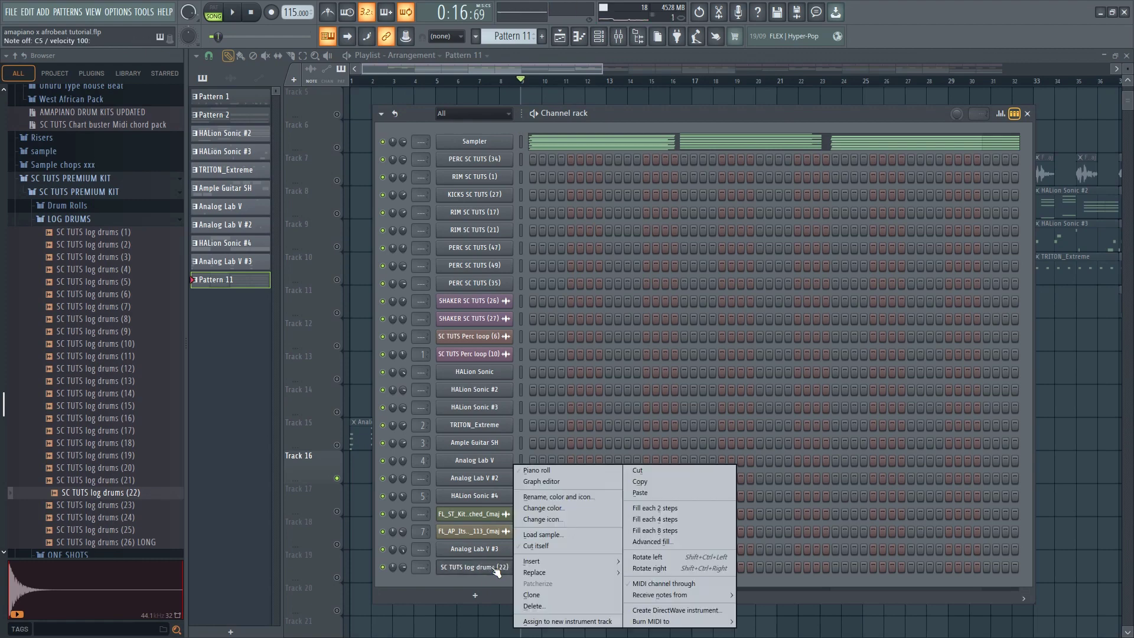
pyautogui.click(473, 566)
pyautogui.click(473, 567)
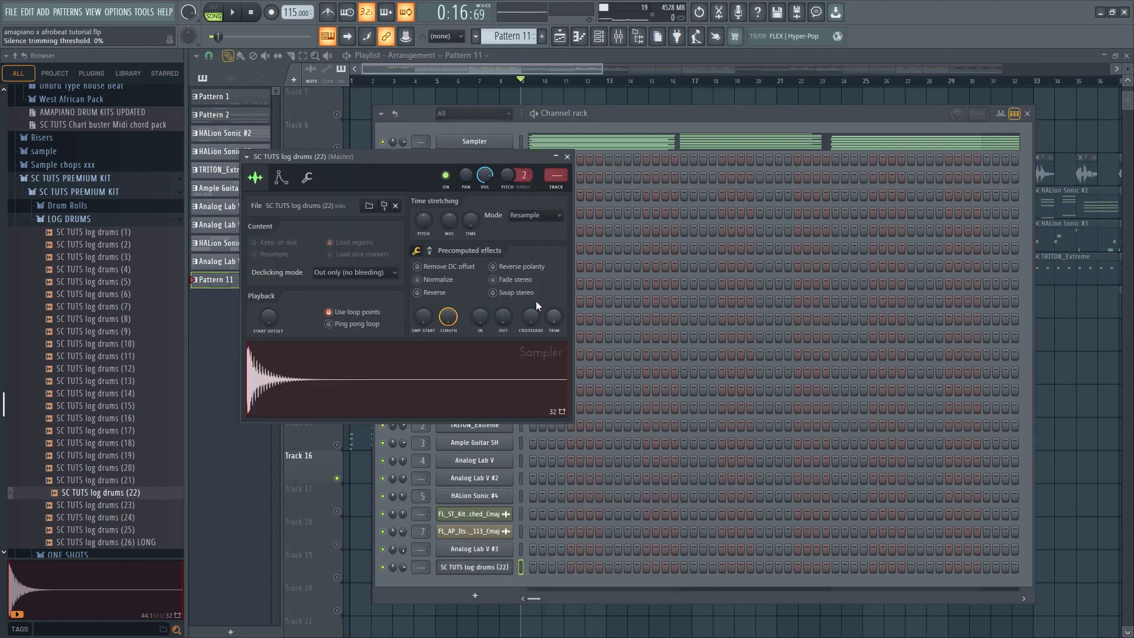
pyautogui.click(534, 218)
pyautogui.click(528, 249)
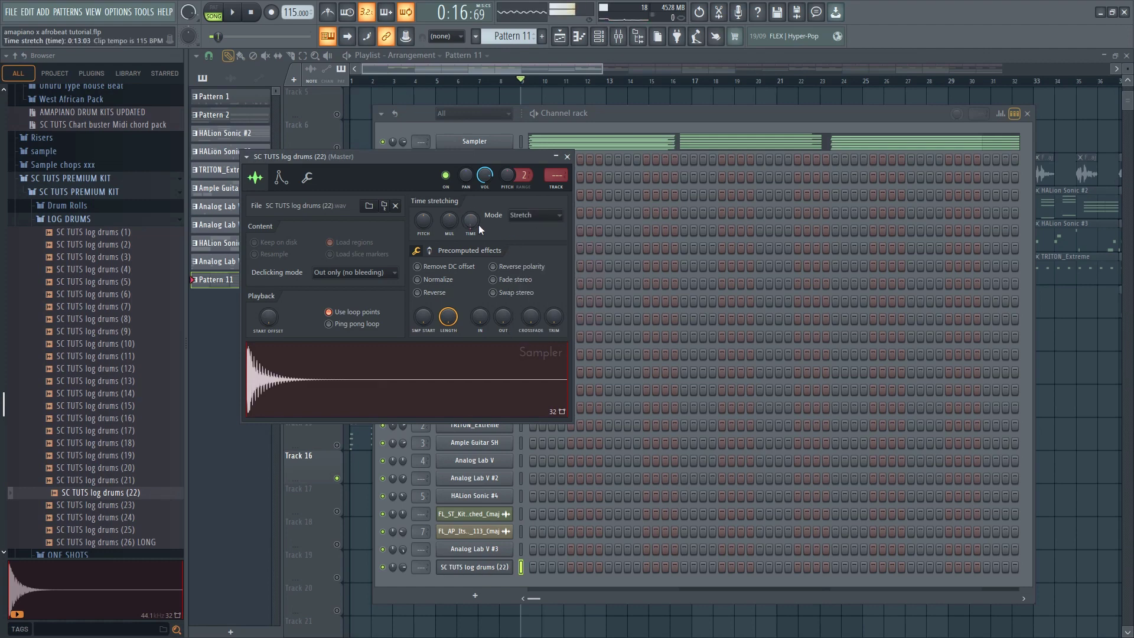
# Open the SC TUTS log drums (22) channel in the piano roll and audition its C5 key
pyautogui.rightClick(491, 569)
pyautogui.click(551, 469)
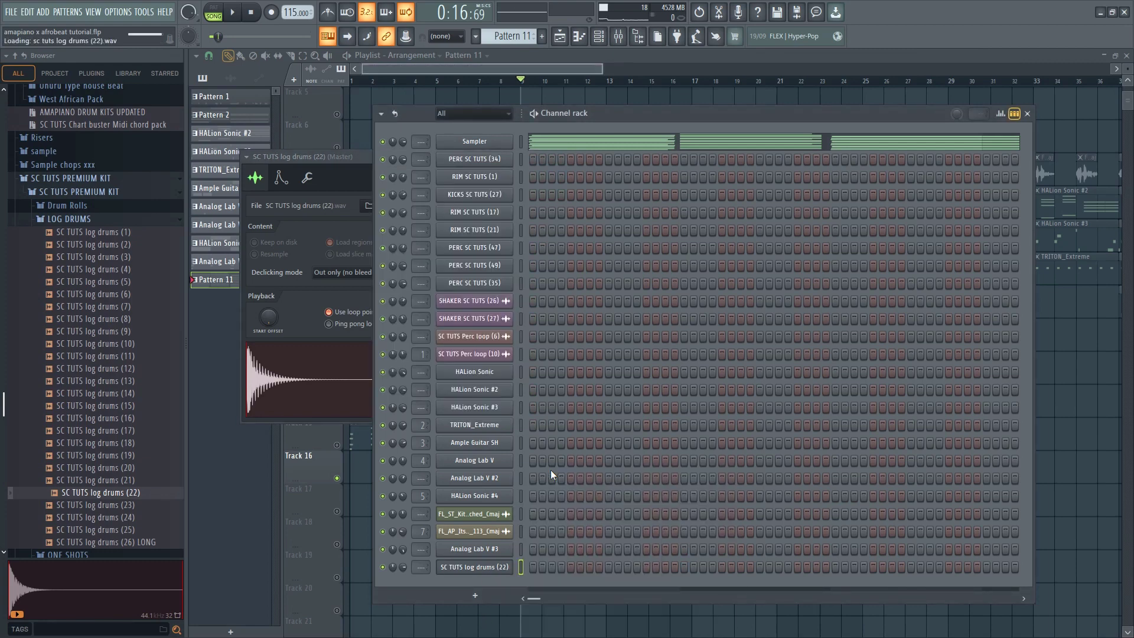
pyautogui.press('space')
pyautogui.press('space')
pyautogui.scroll(-4, 246, 418)
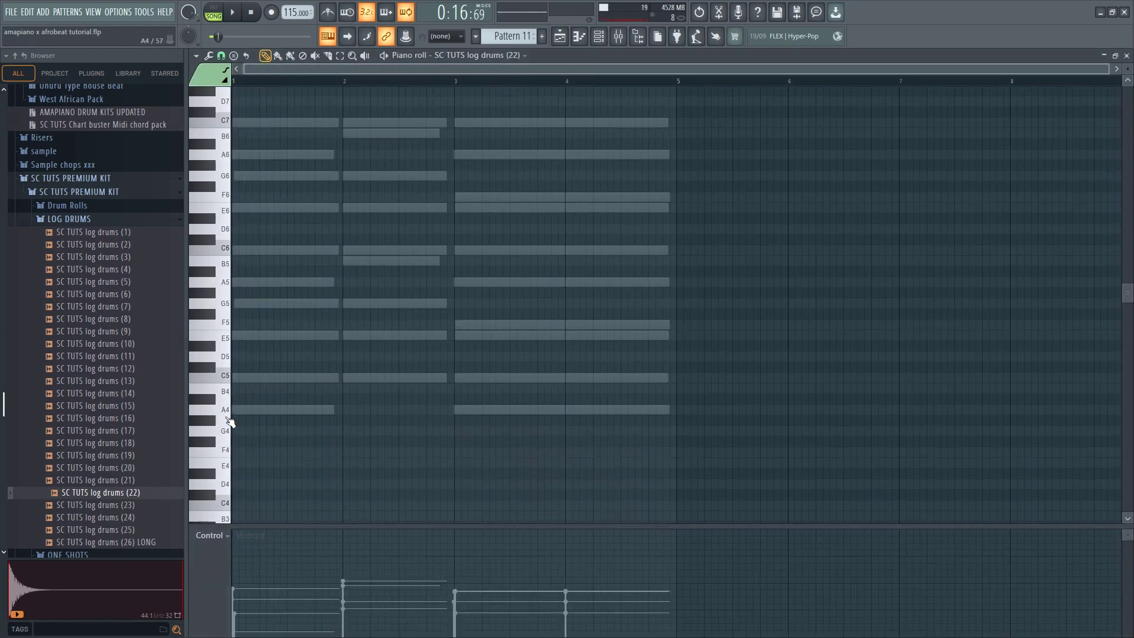
pyautogui.keyDown('ctrl'); pyautogui.scroll(3, 335, 241); pyautogui.keyUp('ctrl')
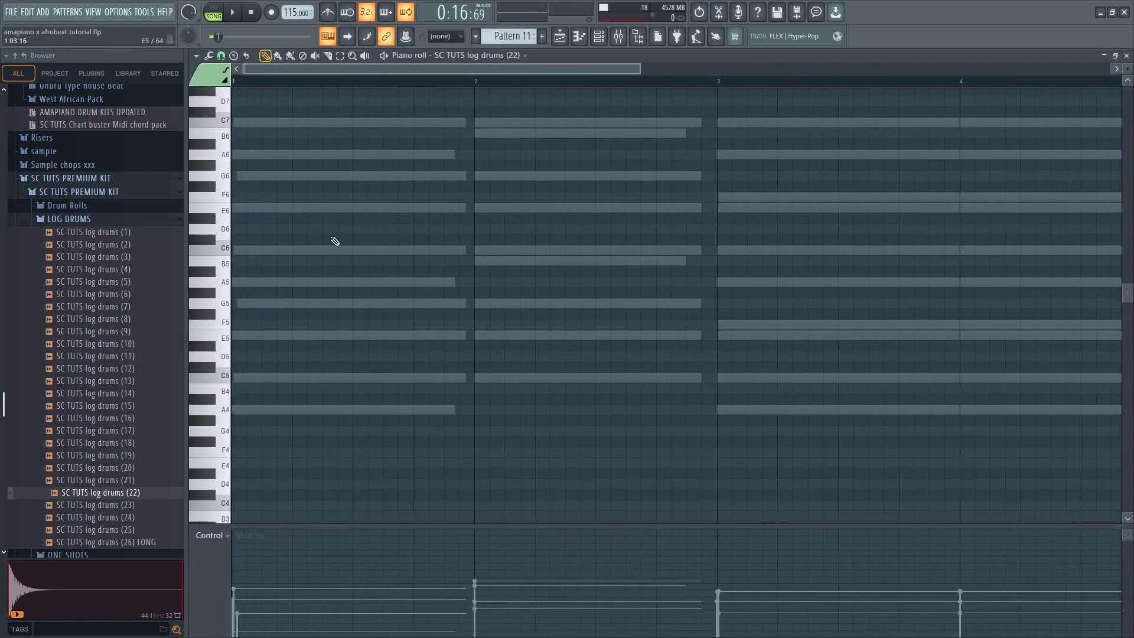
pyautogui.click(224, 379)
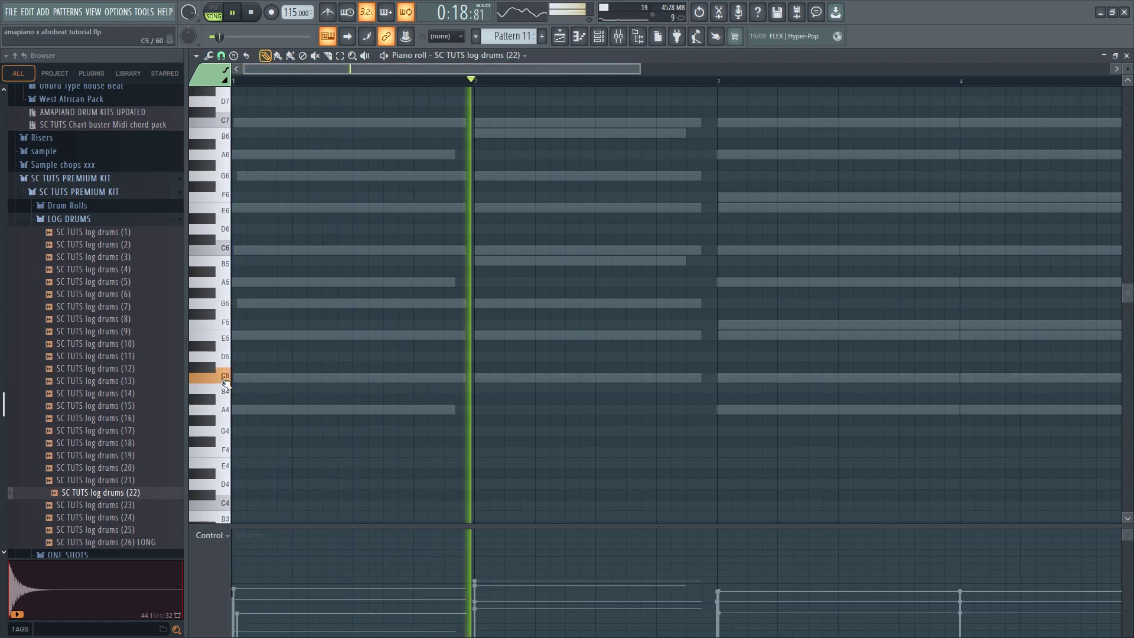
# Draw a C5 log drum note at step 11 of bar 1, two steps long
pyautogui.click(370, 378)
pyautogui.press('space')
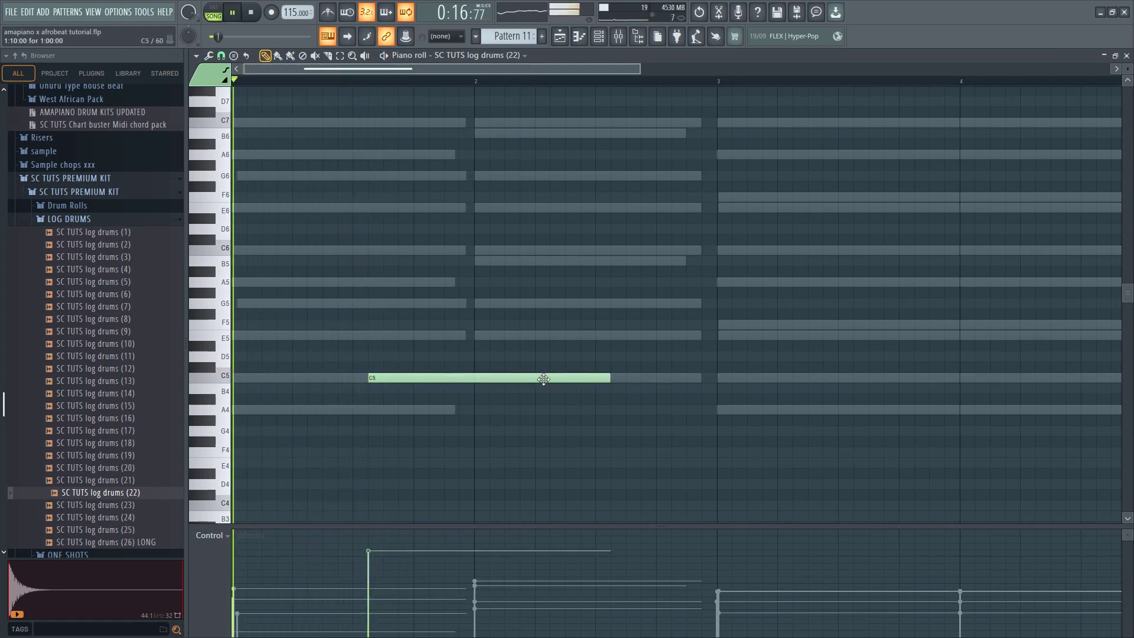
pyautogui.moveTo(539, 378); pyautogui.dragTo(527, 379)
pyautogui.rightClick(492, 377)
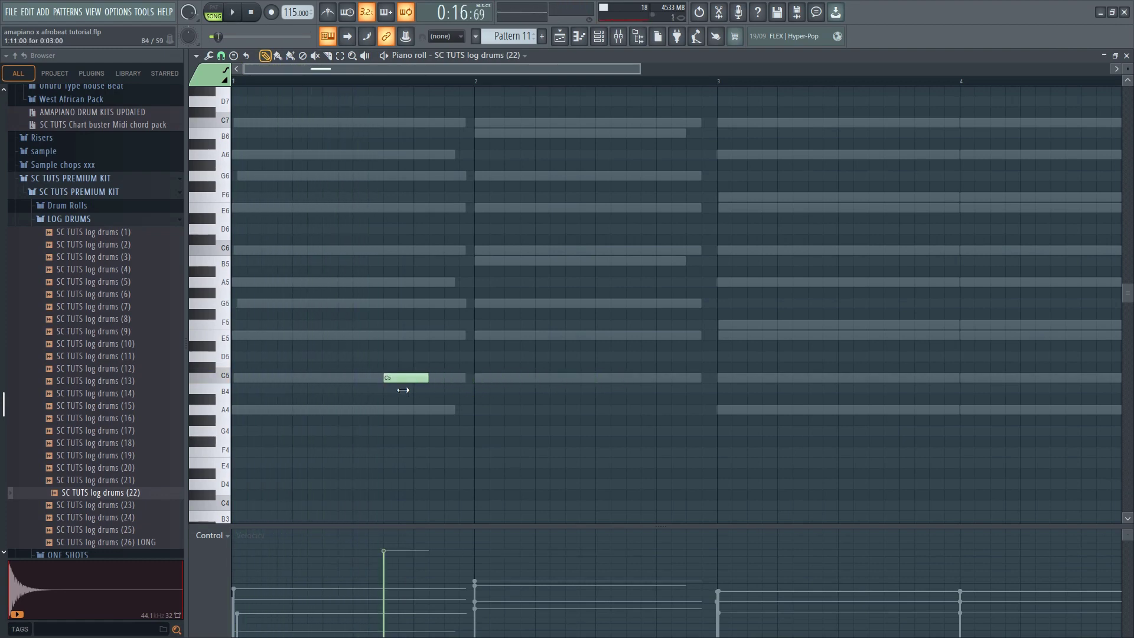
pyautogui.press('space')
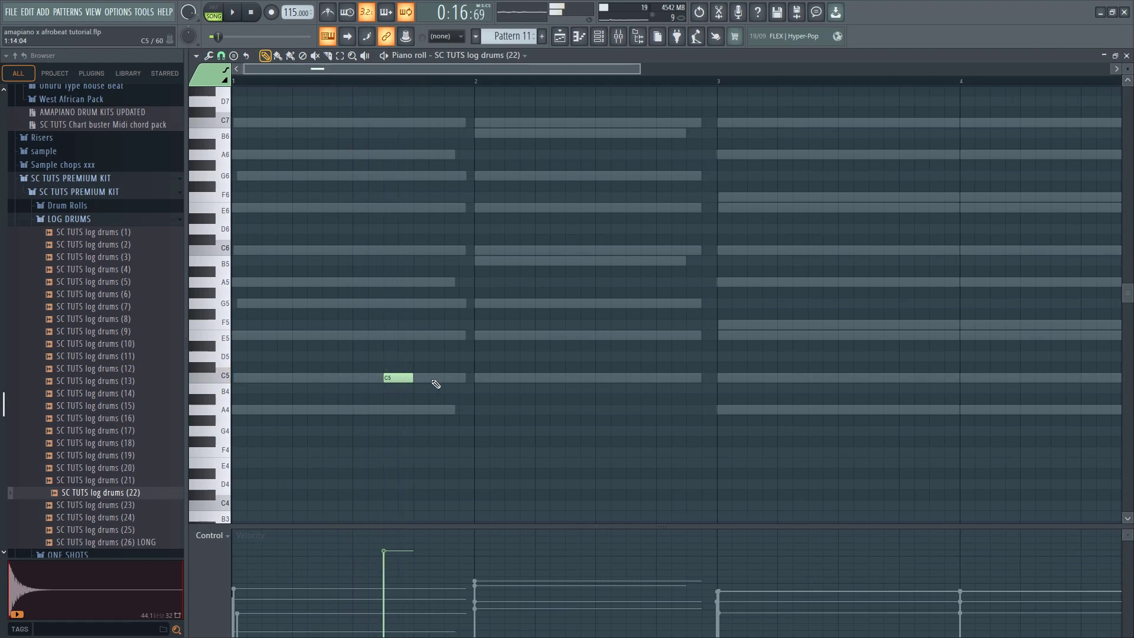
# Add C5 notes at step 14 of bar 1 and the start of bar 2, plus three one-step E5 notes from step 10 of bar 2
pyautogui.click(485, 377)
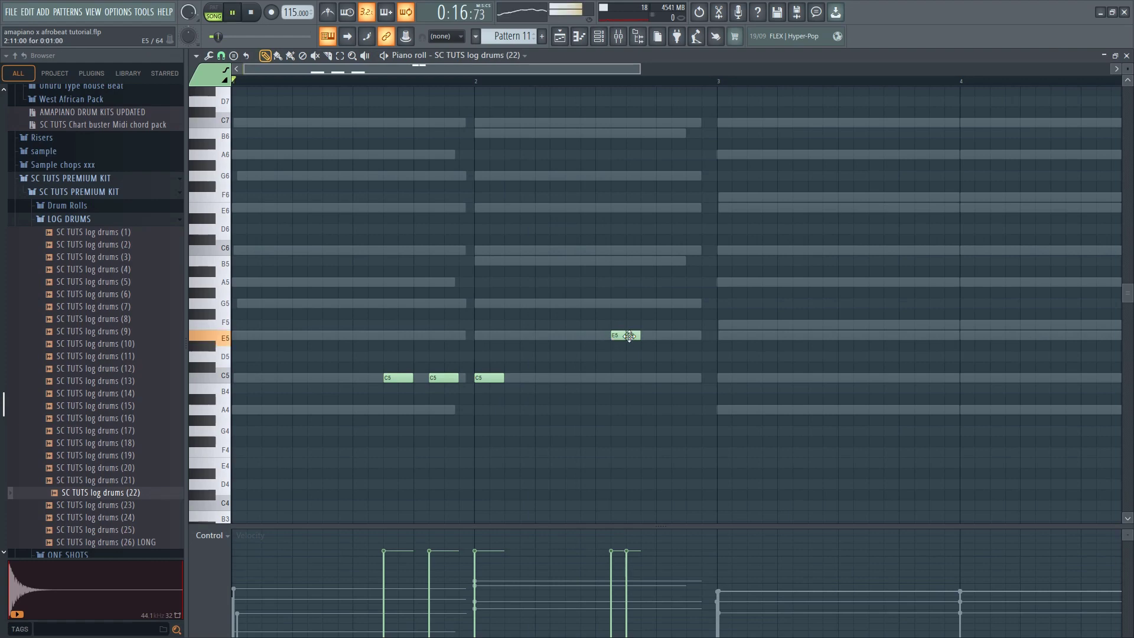
pyautogui.click(645, 335)
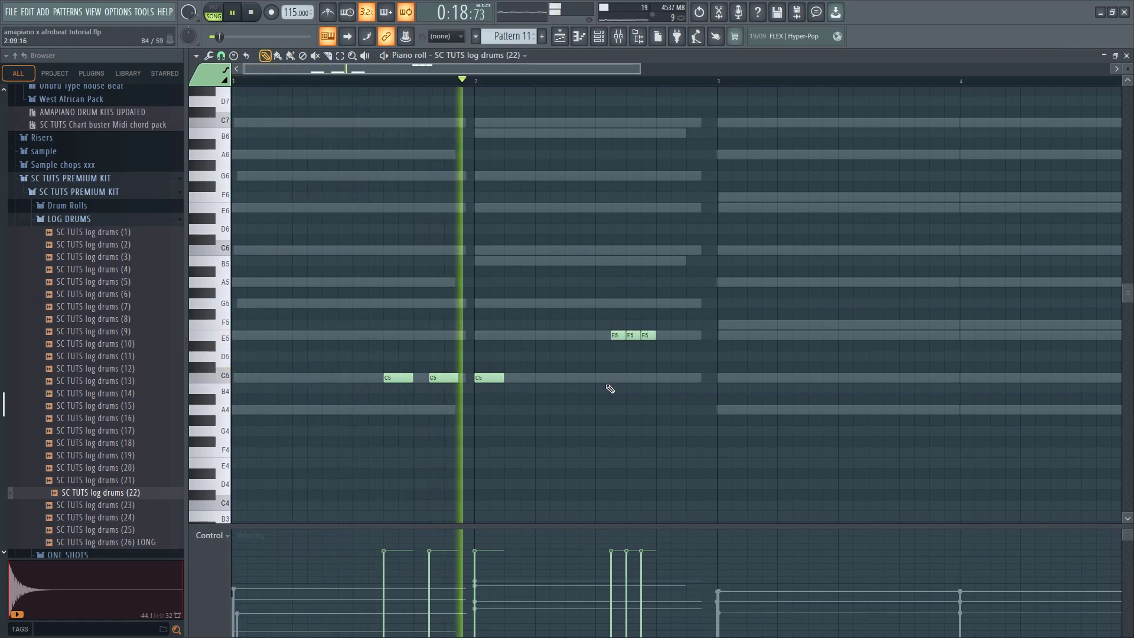
pyautogui.press('space')
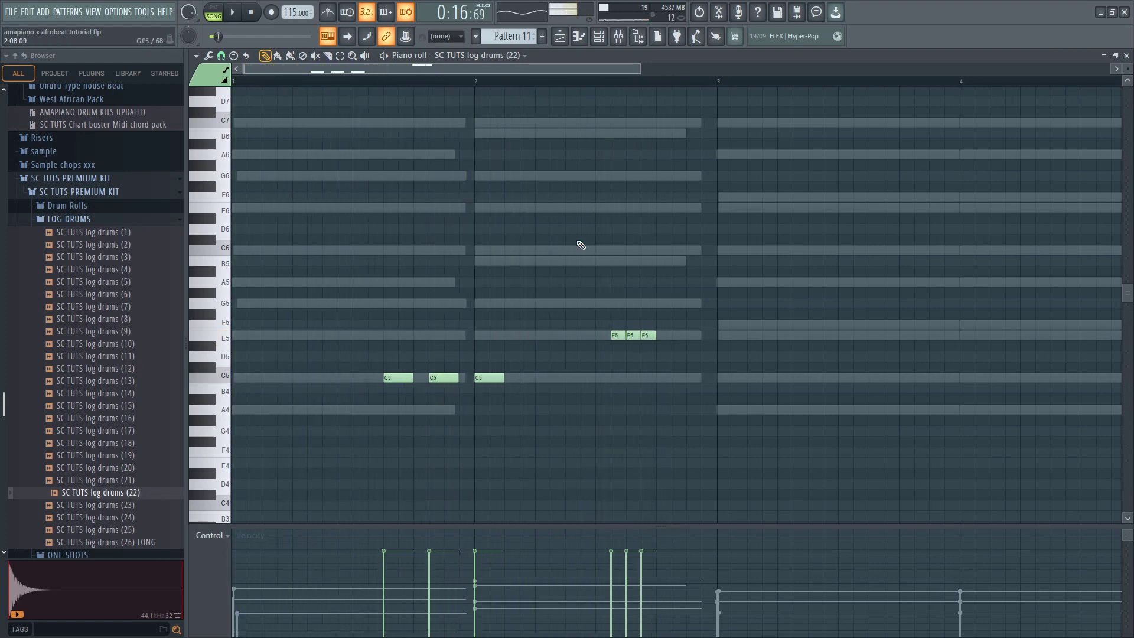
# Transpose all the Sampler chord notes down one octave in the piano roll
pyautogui.scroll(-4, 476, 430)
pyautogui.scroll(5, 476, 430)
pyautogui.scroll(-5, 167, 490)
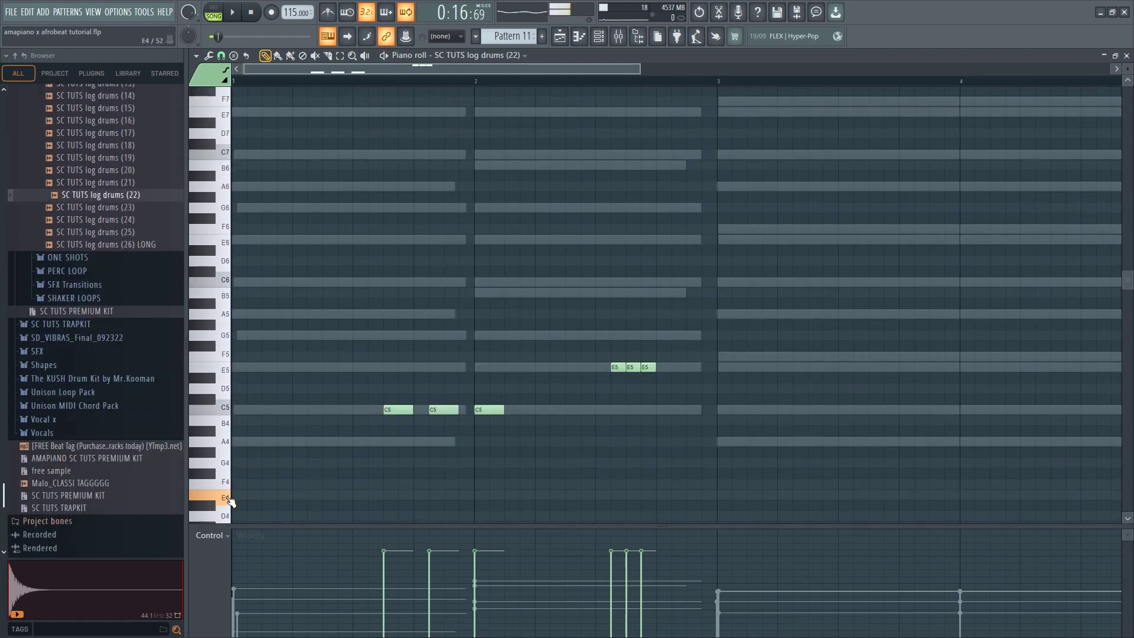
pyautogui.click(598, 36)
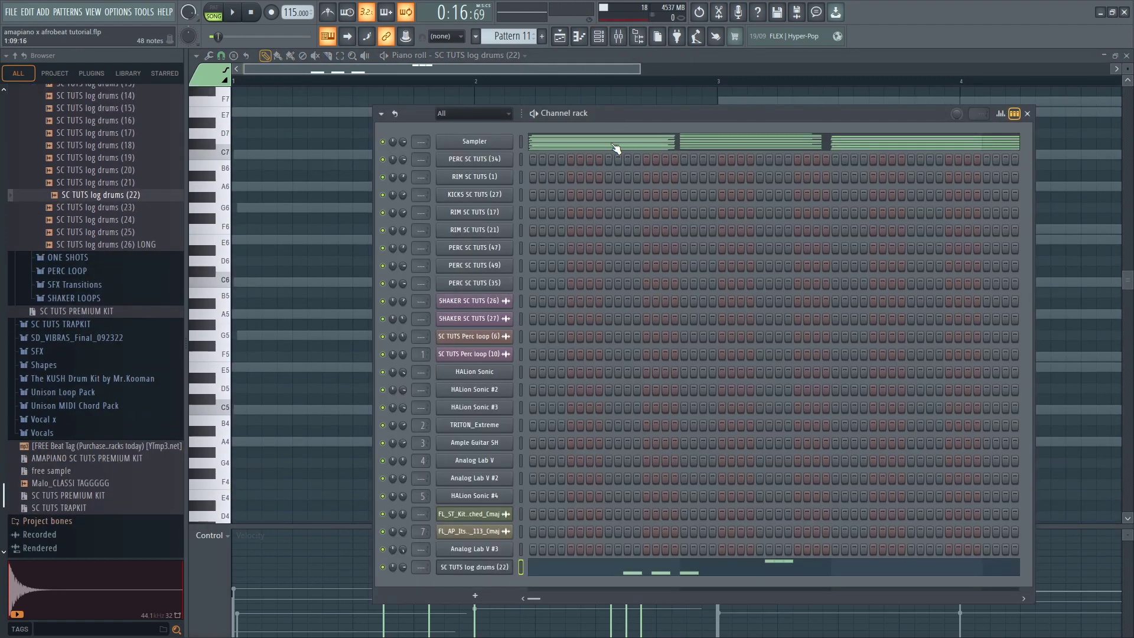
pyautogui.click(615, 147)
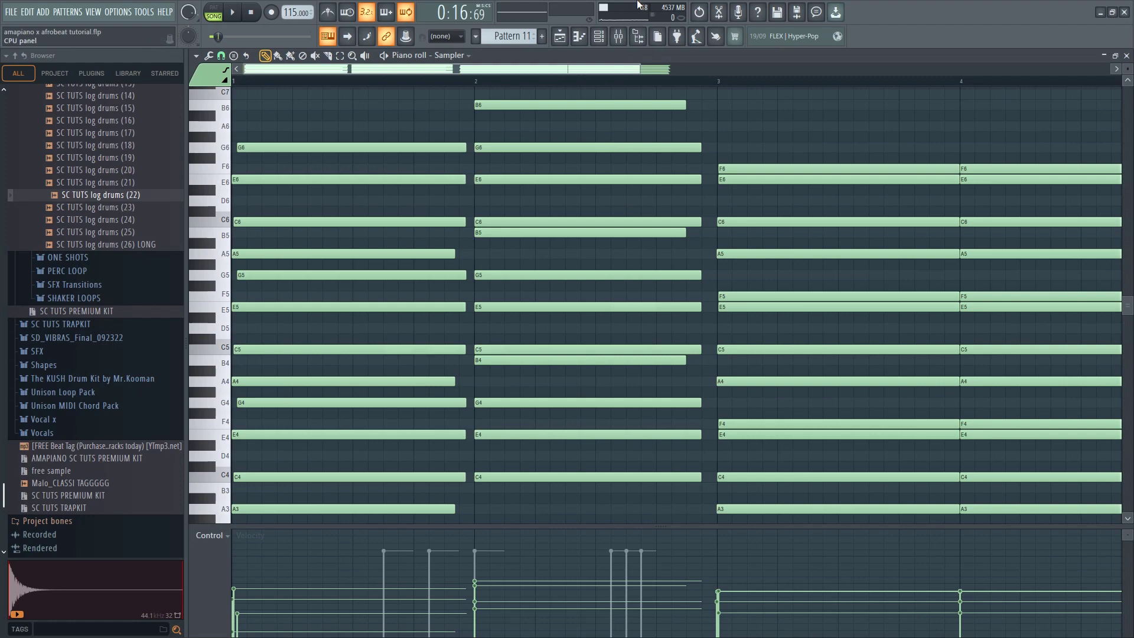
pyautogui.click(602, 36)
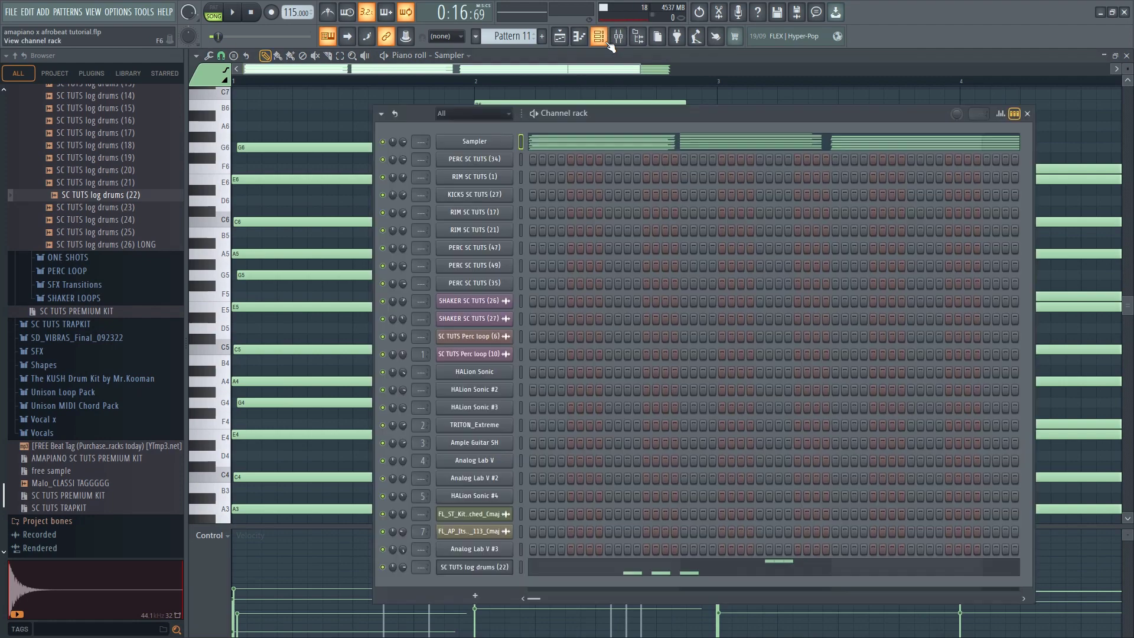
# Transpose the log drum notes down one octave to C4 and E4 and play them back
pyautogui.click(657, 569)
pyautogui.scroll(-3, 600, 283)
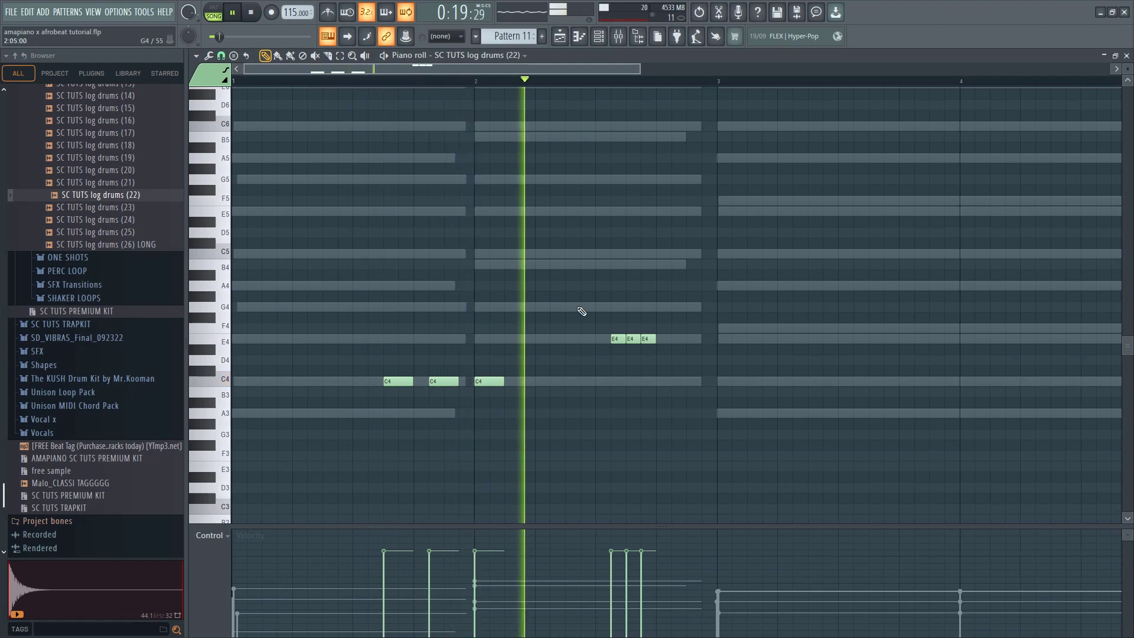
pyautogui.press('space')
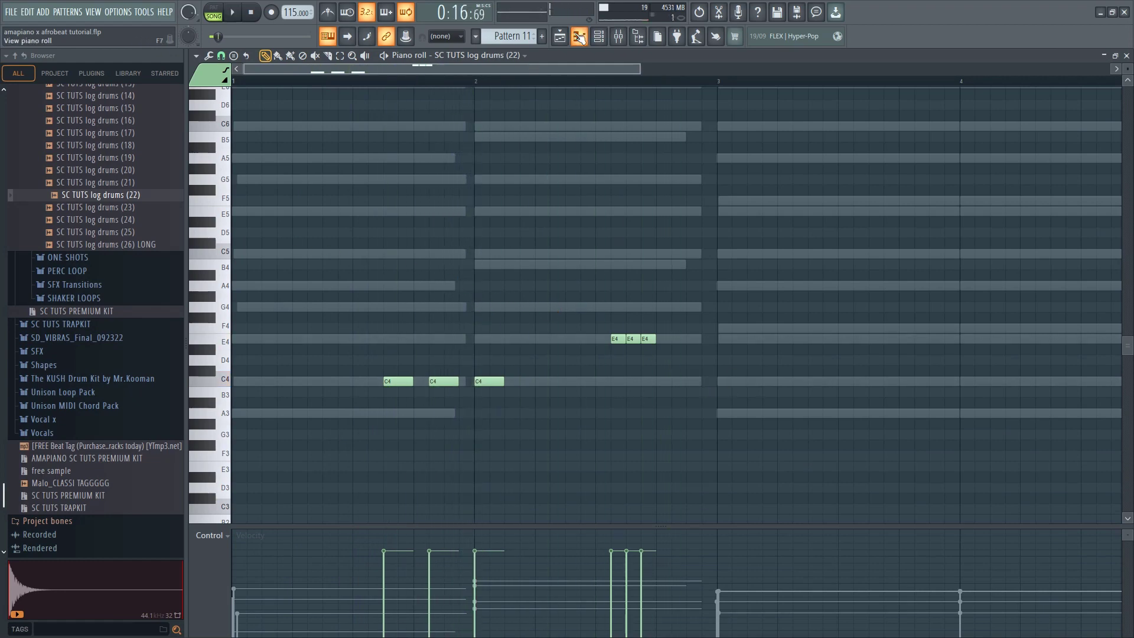
# Replace the log drum channel's sample with SC TUTS log drums (24) from the LOG DRUMS folder
pyautogui.press('F6')
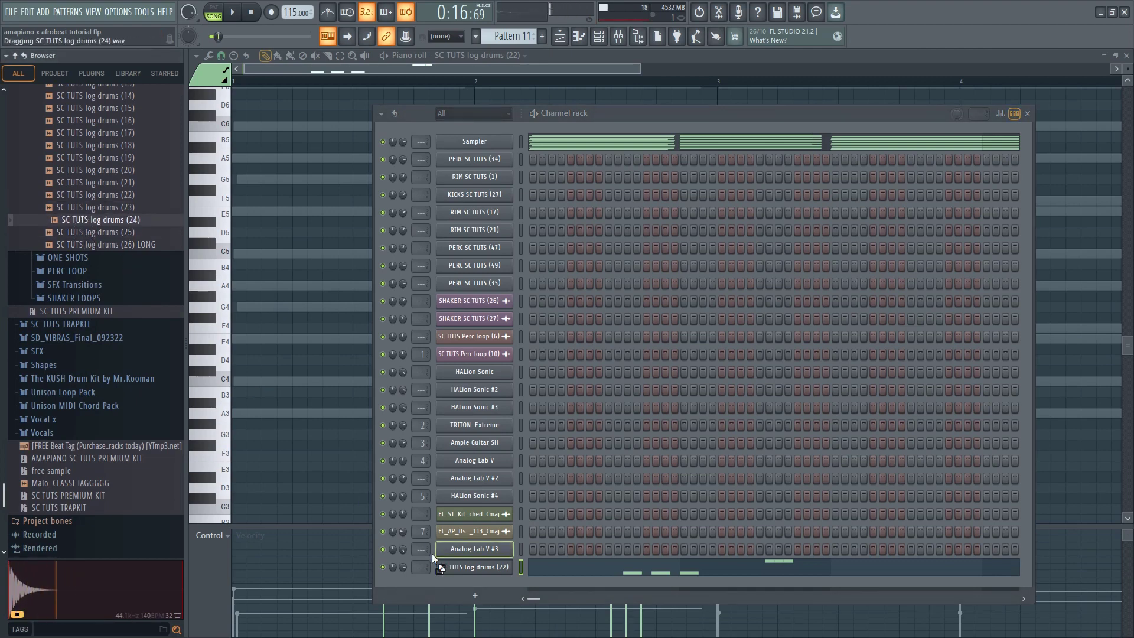
pyautogui.moveTo(431, 554); pyautogui.dragTo(473, 566)
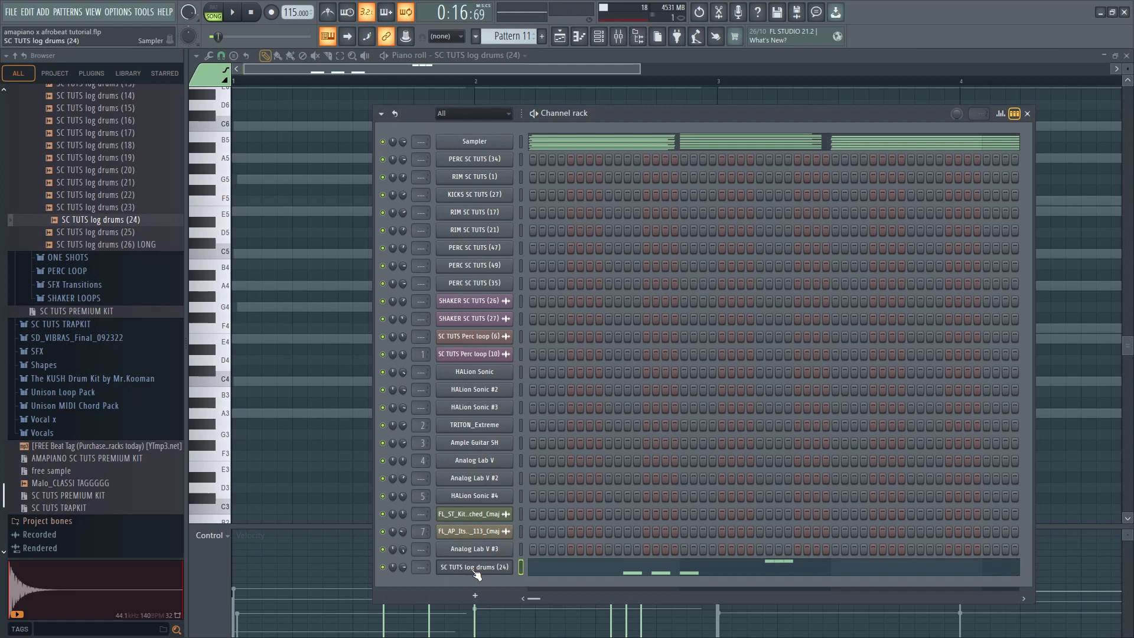
pyautogui.press('F6')
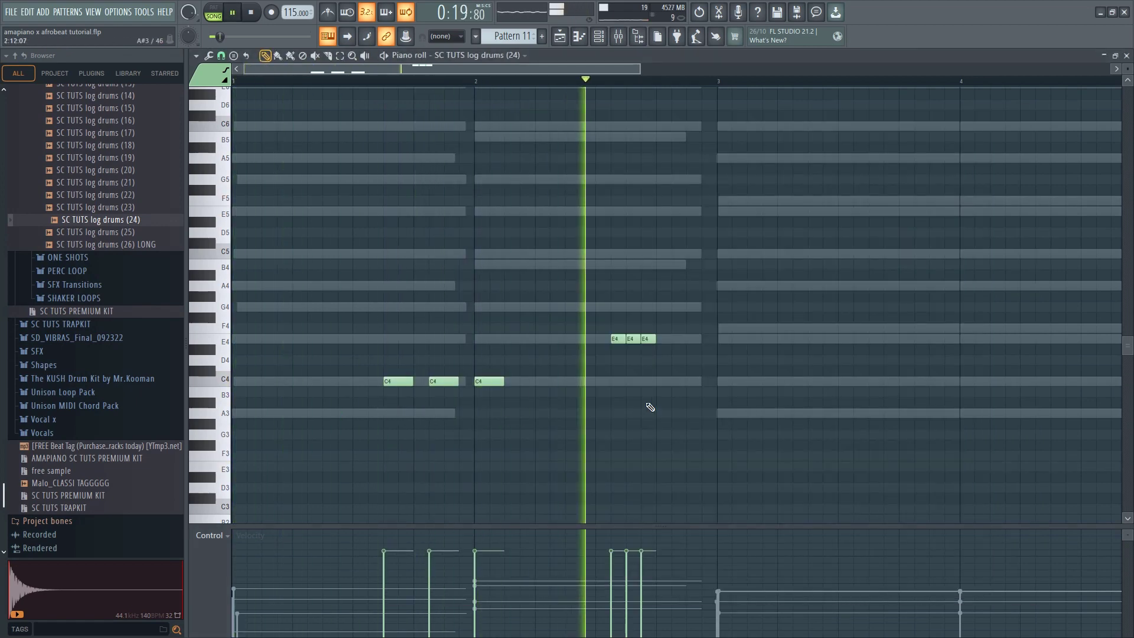
# Delete the three E4 log drum notes in bar 2 and move the three C4 notes down to A3
pyautogui.rightClick(647, 339)
pyautogui.rightClick(630, 339)
pyautogui.rightClick(616, 339)
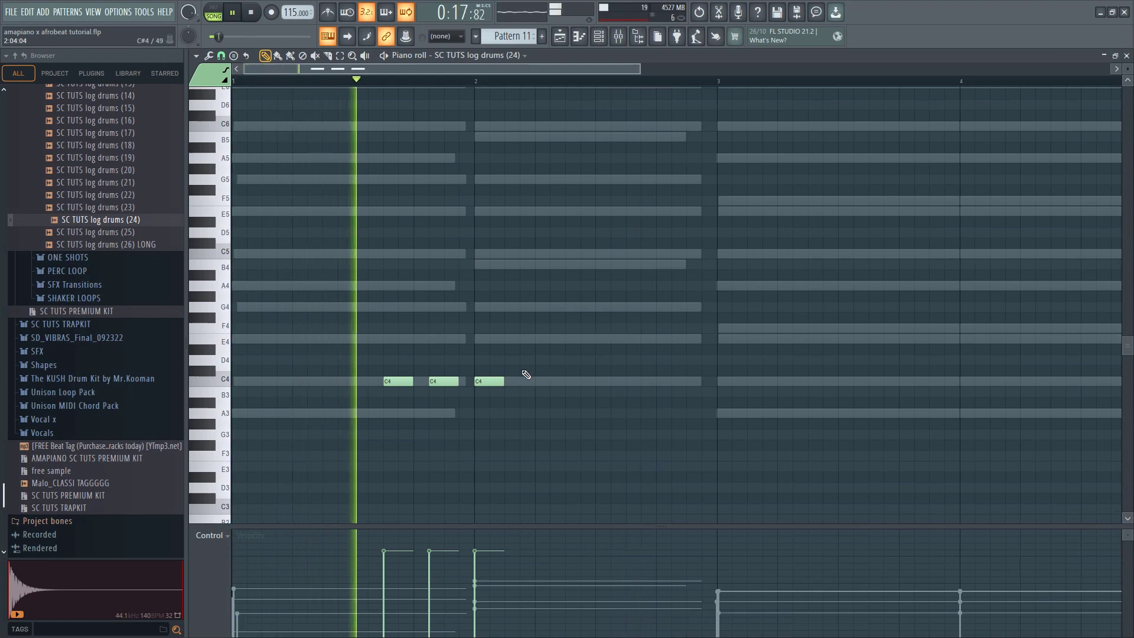
pyautogui.press('space')
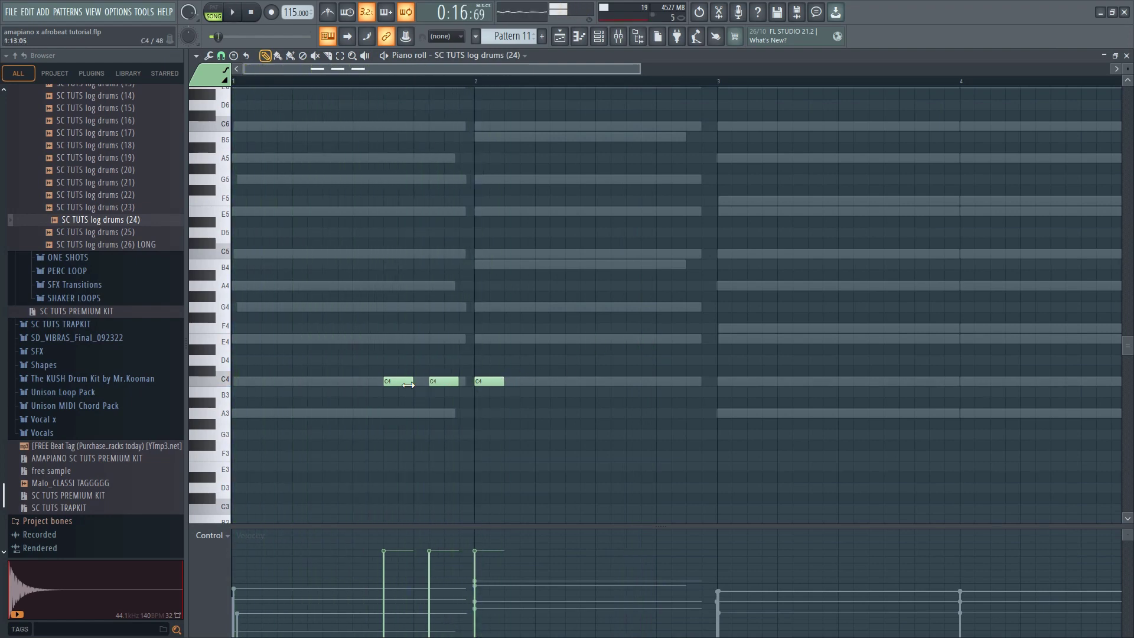
pyautogui.moveTo(440, 382); pyautogui.dragTo(487, 416)
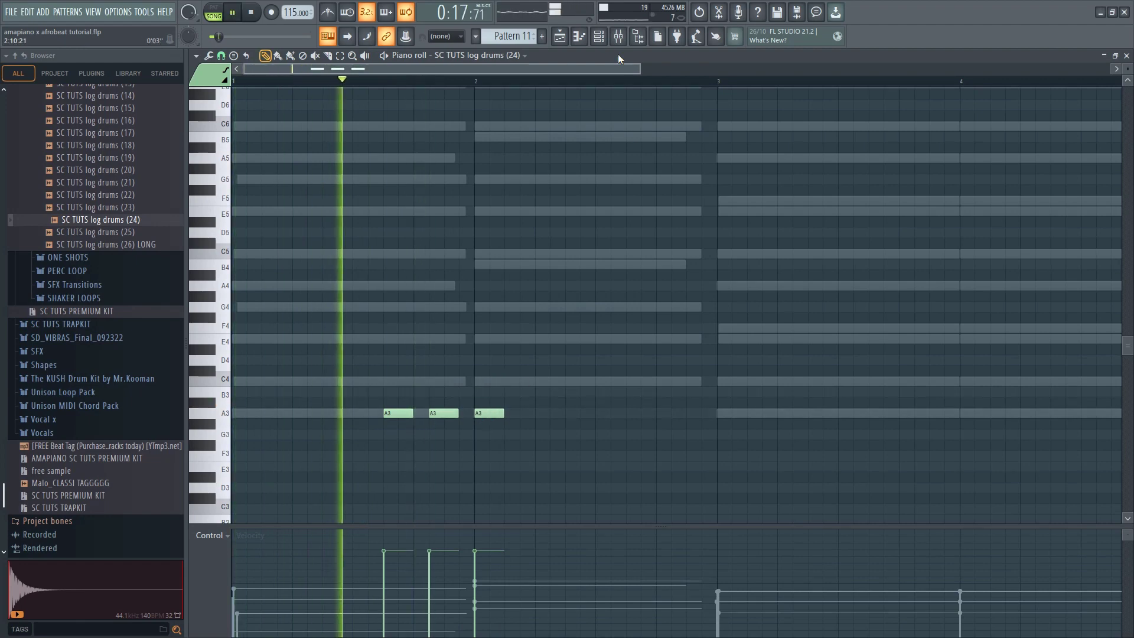
# Stop playback and open the Sampler channel's chords in the piano roll
pyautogui.click(600, 39)
pyautogui.press('space')
pyautogui.click(630, 152)
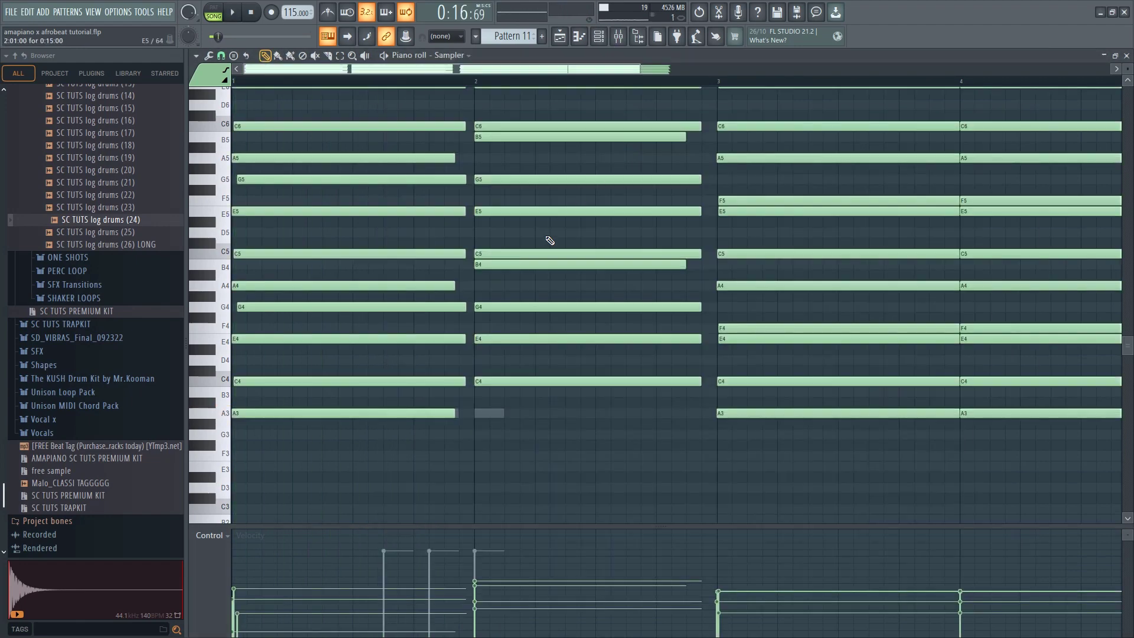
# Review the lower notes of the Sampler chords during playback, and return to the log drum channel's piano roll
pyautogui.scroll(-5, 531, 236)
pyautogui.press('space')
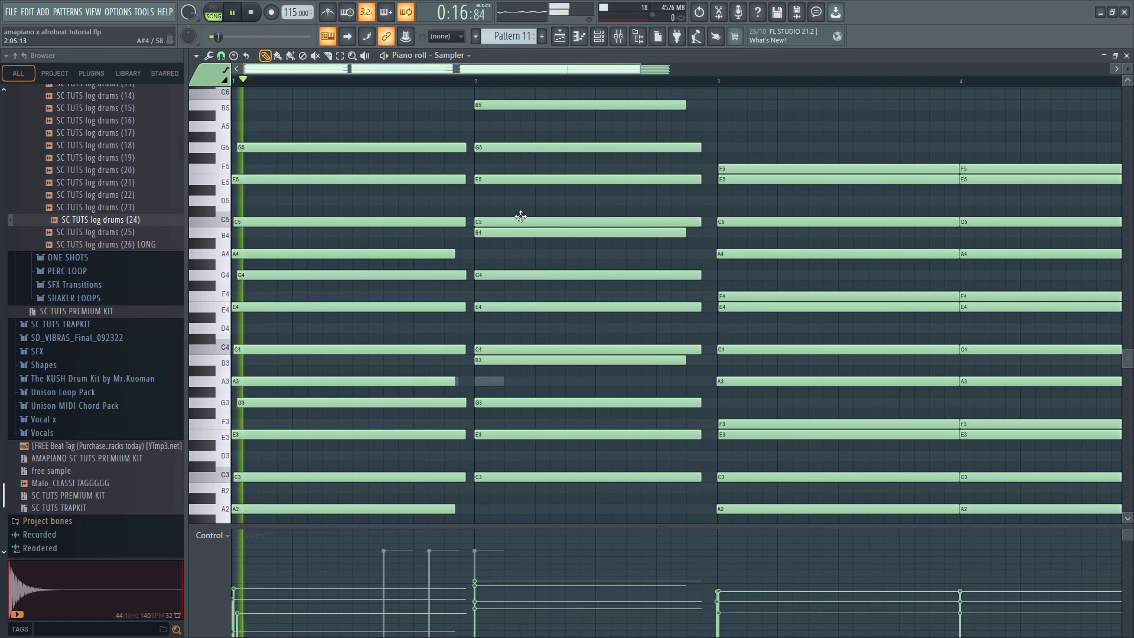
pyautogui.scroll(-2, 974, 188)
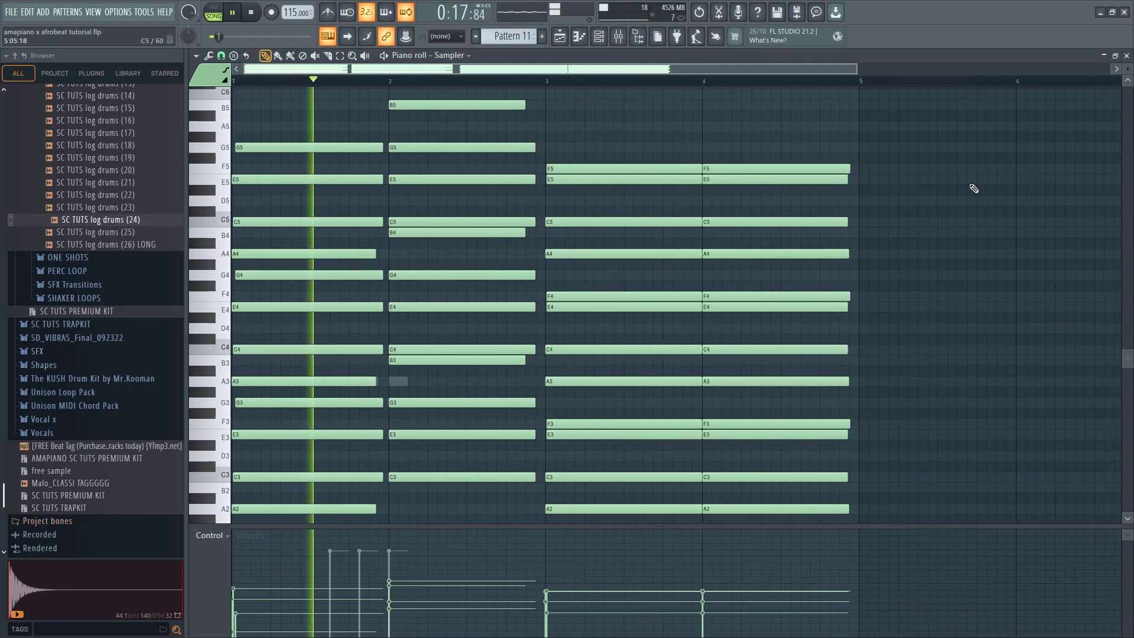
pyautogui.click(1126, 55)
pyautogui.click(612, 570)
pyautogui.press('space')
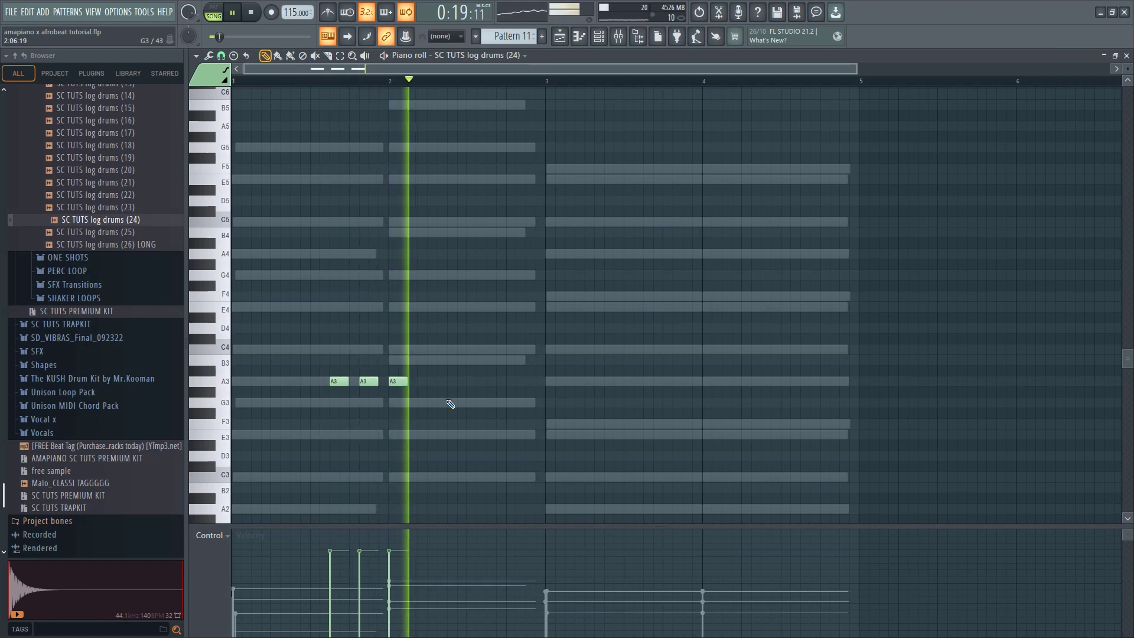
# Add two spaced G3 log drum notes in the second half of bar 2 and play them back
pyautogui.click(479, 403)
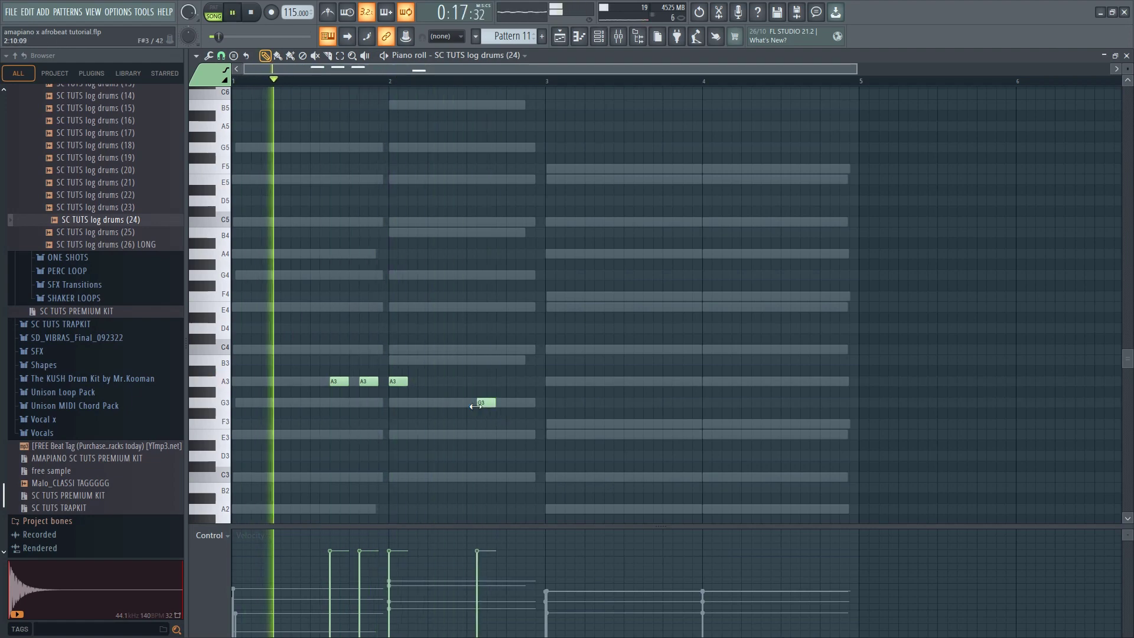
pyautogui.scroll(3, 480, 405)
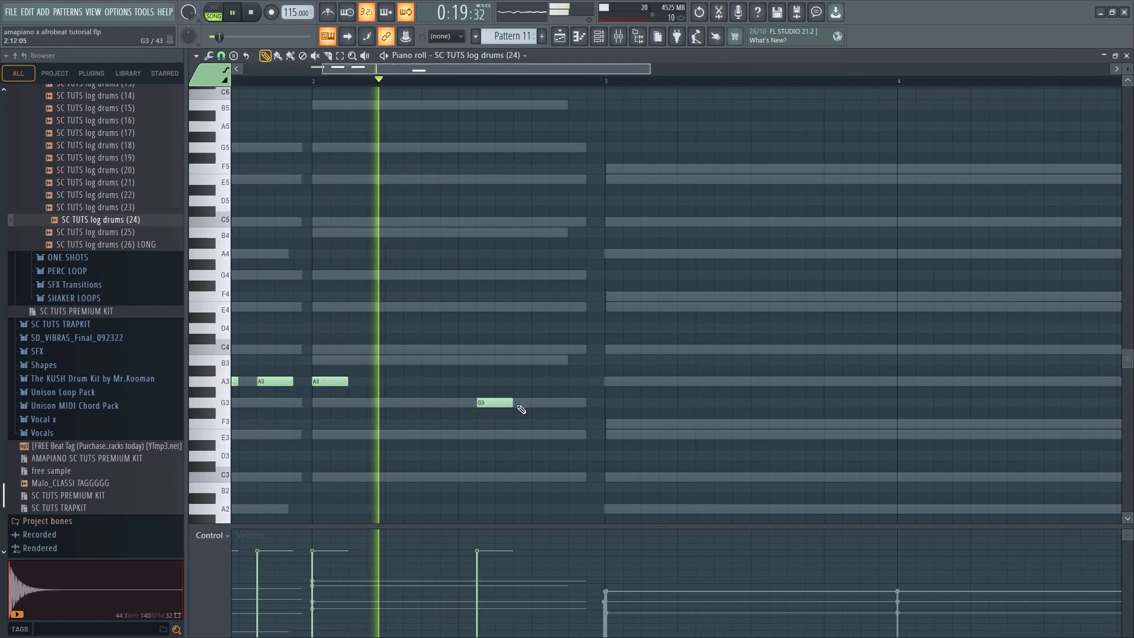
pyautogui.click(531, 403)
pyautogui.press('space')
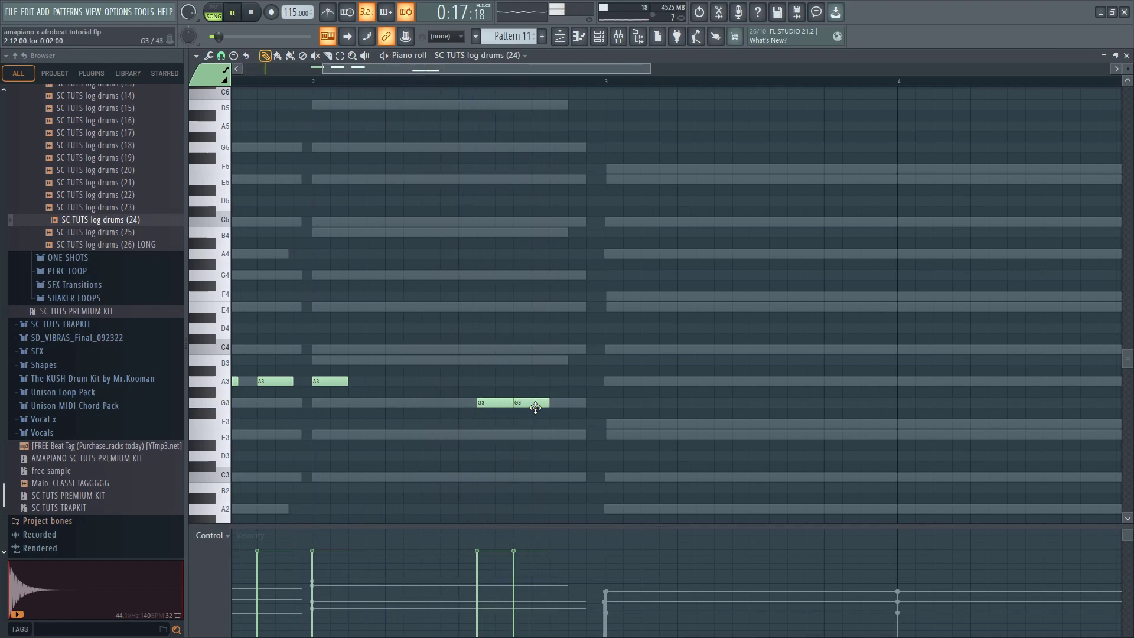
pyautogui.scroll(-1, 548, 407)
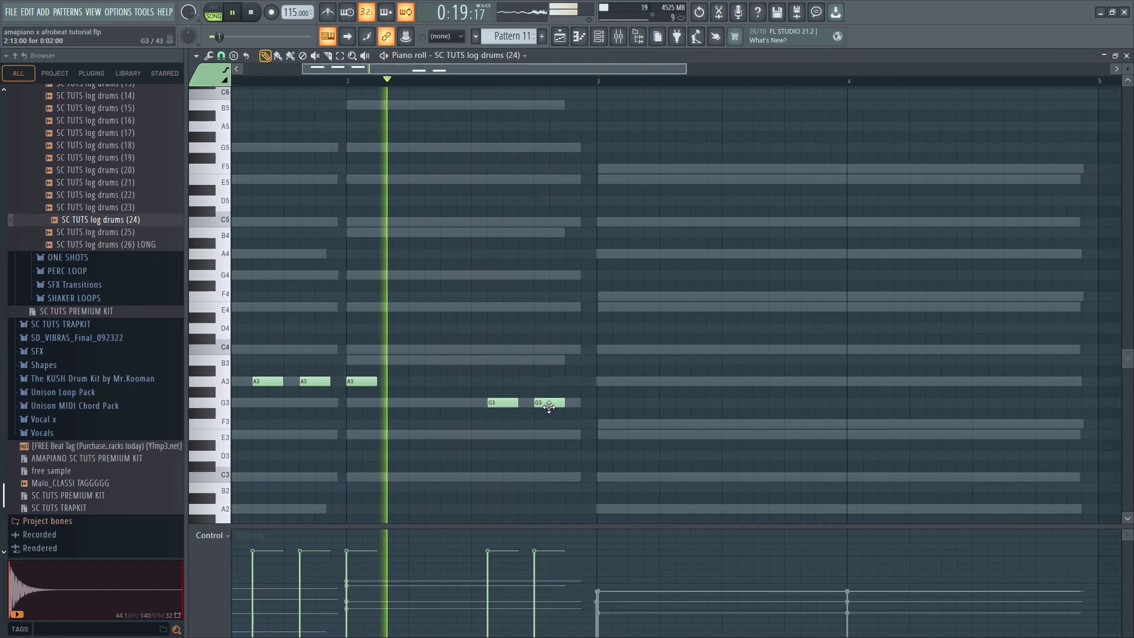
pyautogui.press('space')
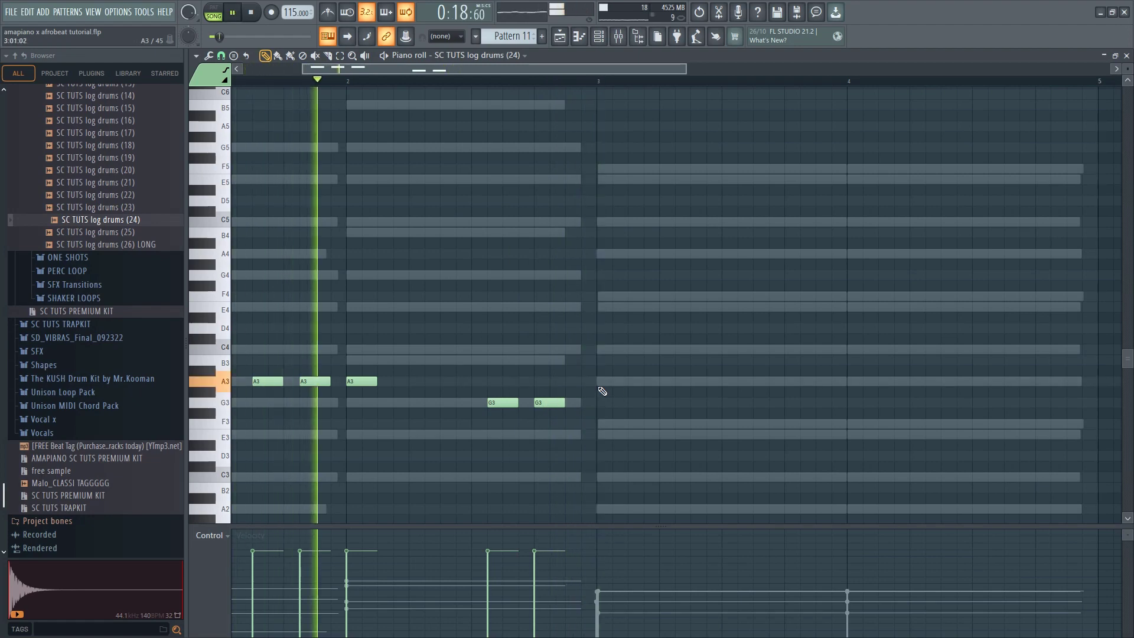
# Place an A3 log drum note at the start of bar 3 and another at the start of bar 4, checking in playback
pyautogui.click(601, 383)
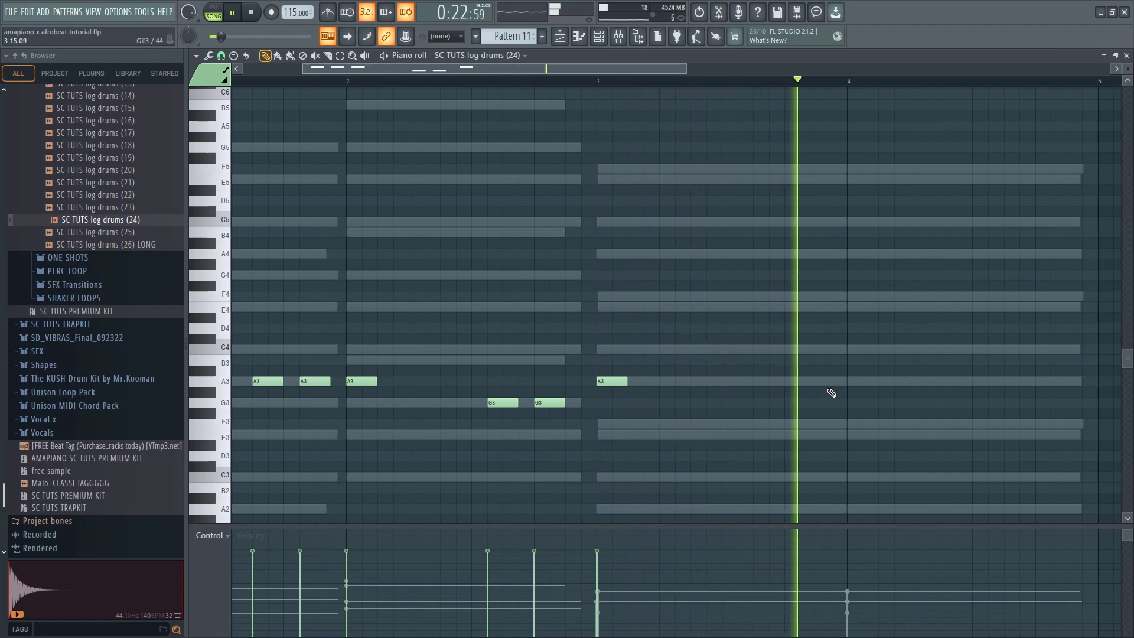
pyautogui.press('space')
pyautogui.scroll(-2, 820, 389)
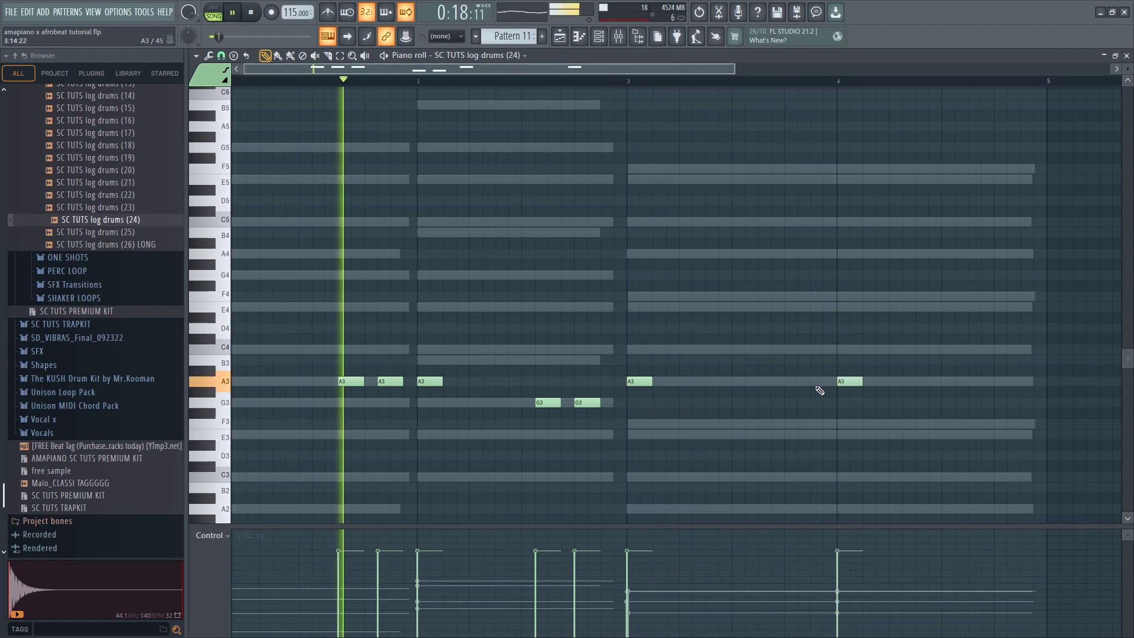
pyautogui.scroll(-2, 763, 403)
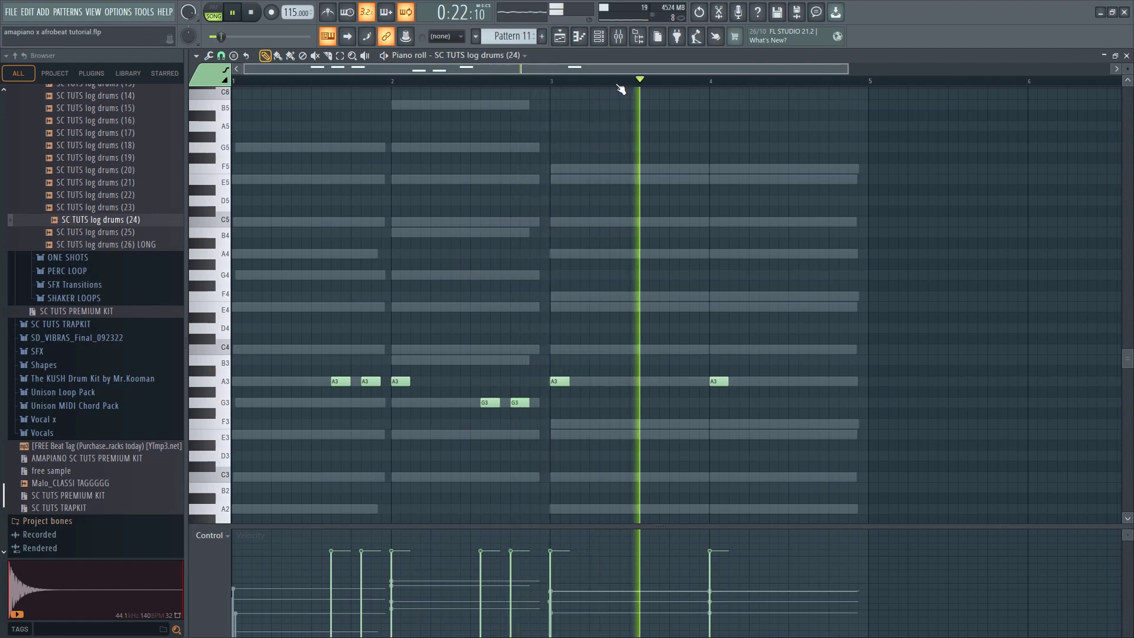
# Add a longer A3 log drum note midway through bar 4 and chop it into a rapid roll using the Chopper's Default pattern
pyautogui.click(794, 382)
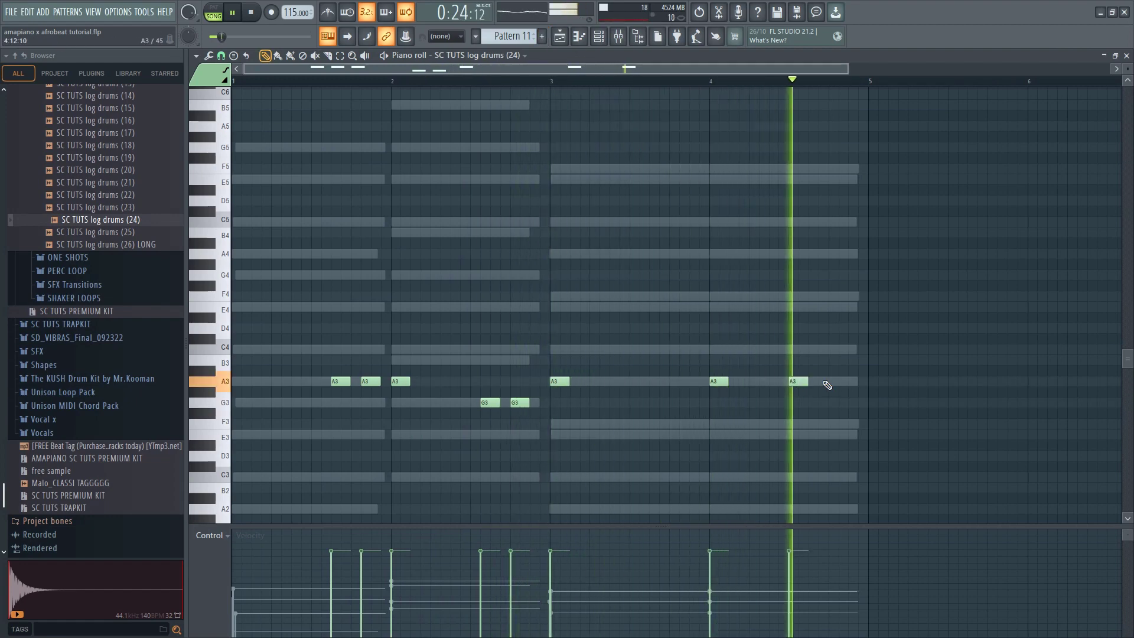
pyautogui.scroll(1, 806, 386)
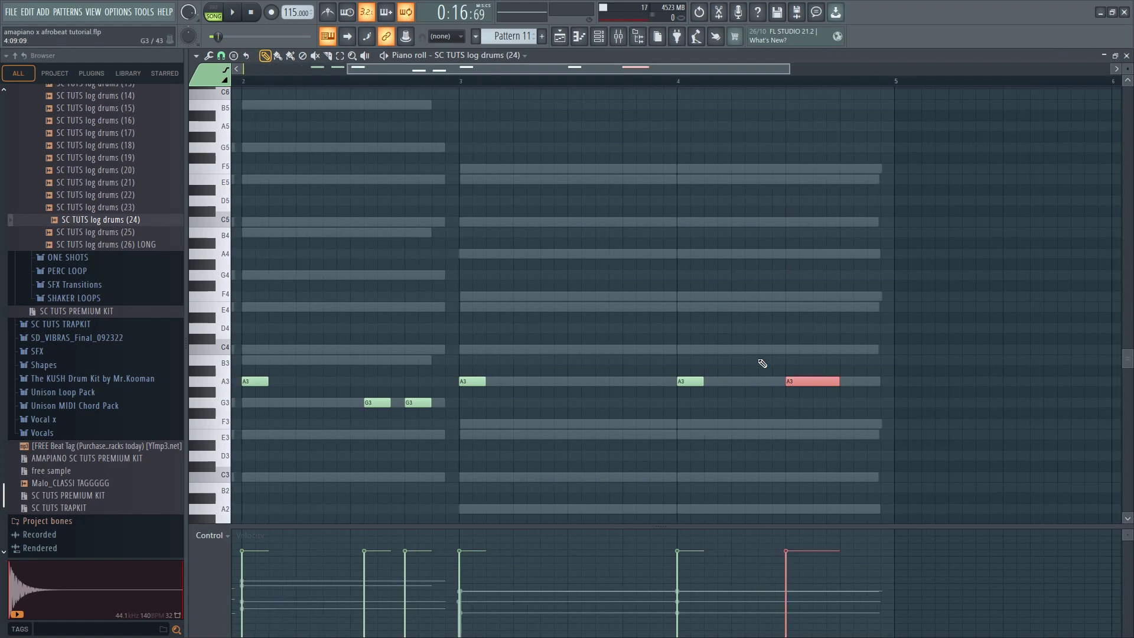
pyautogui.click(198, 57)
pyautogui.moveTo(215, 91)
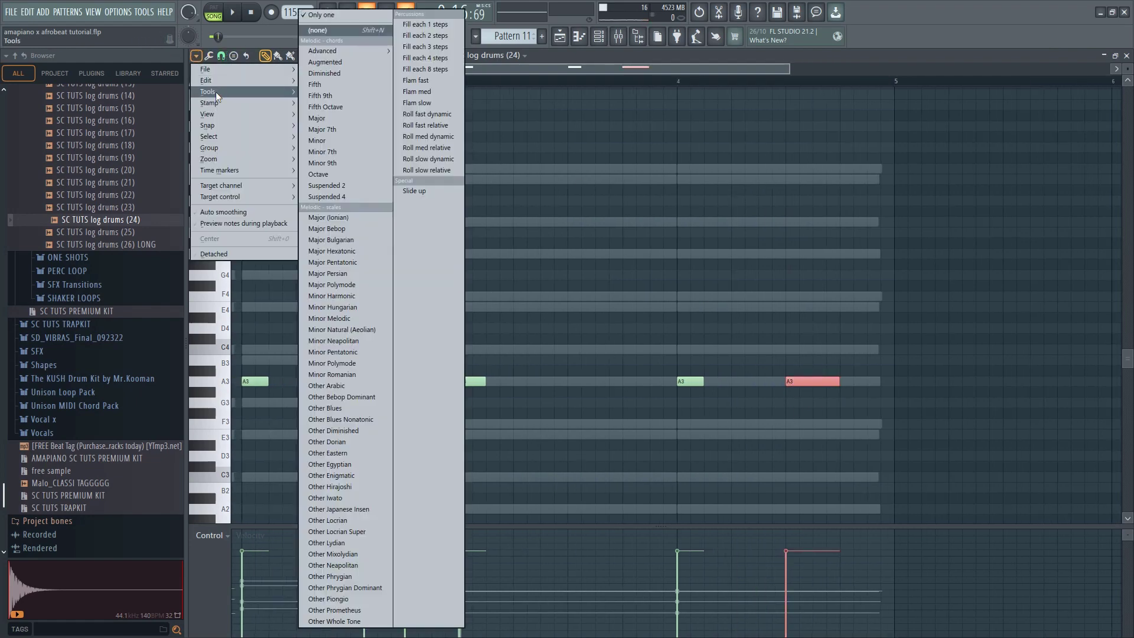
pyautogui.click(321, 184)
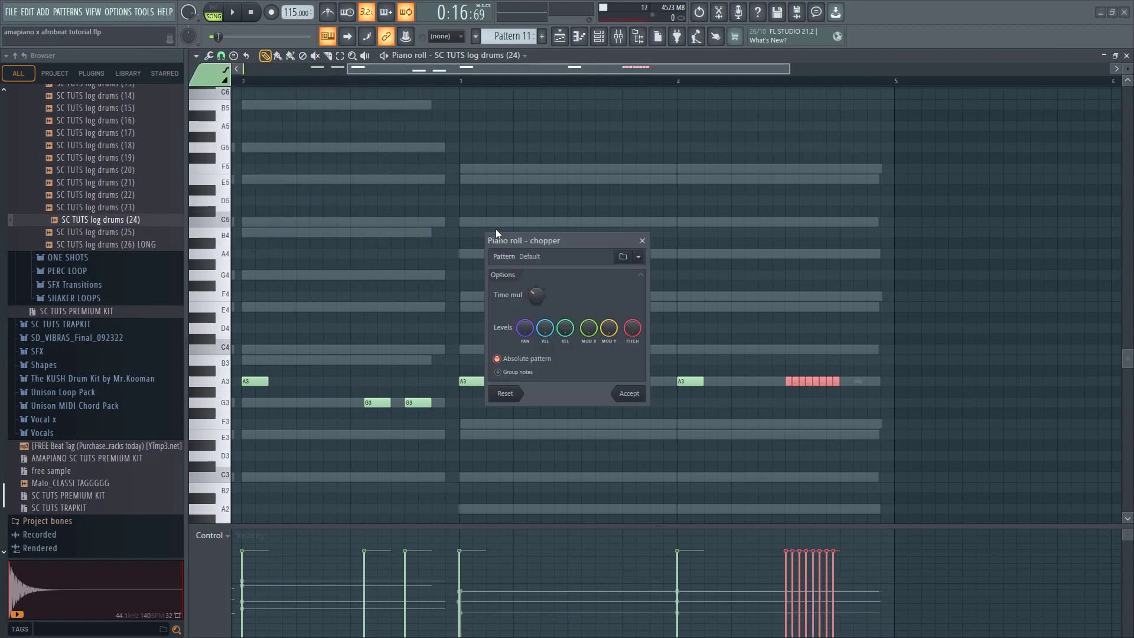
pyautogui.moveTo(546, 245); pyautogui.dragTo(421, 155)
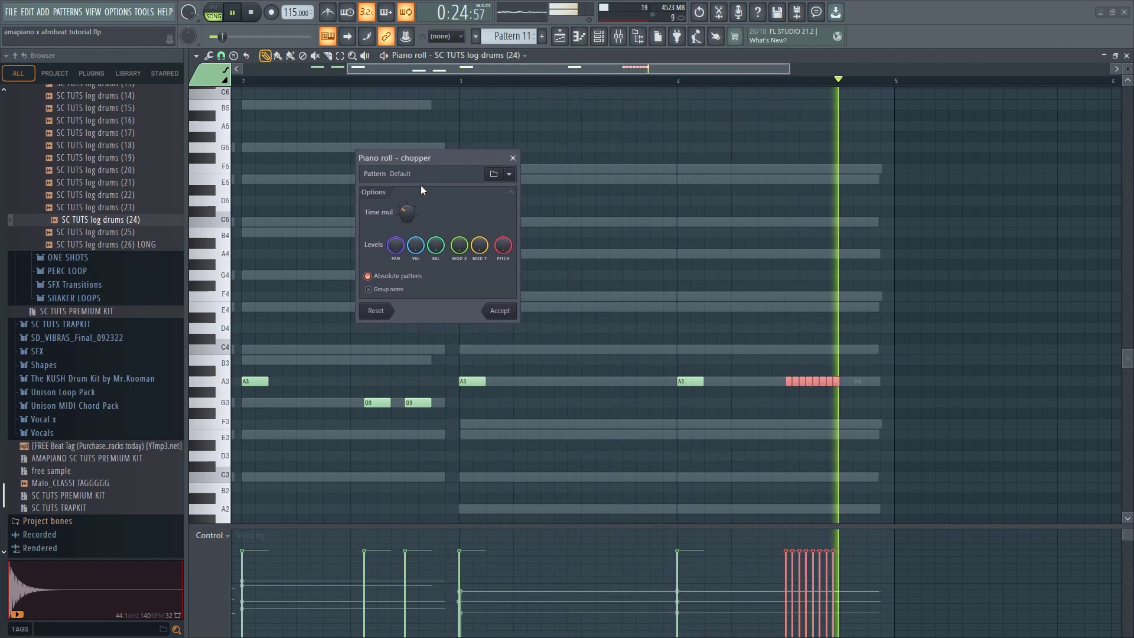
# Ramp the chopped notes' velocities upward and move the roll slightly earlier in bar 4
pyautogui.moveTo(785, 580); pyautogui.dragTo(796, 576)
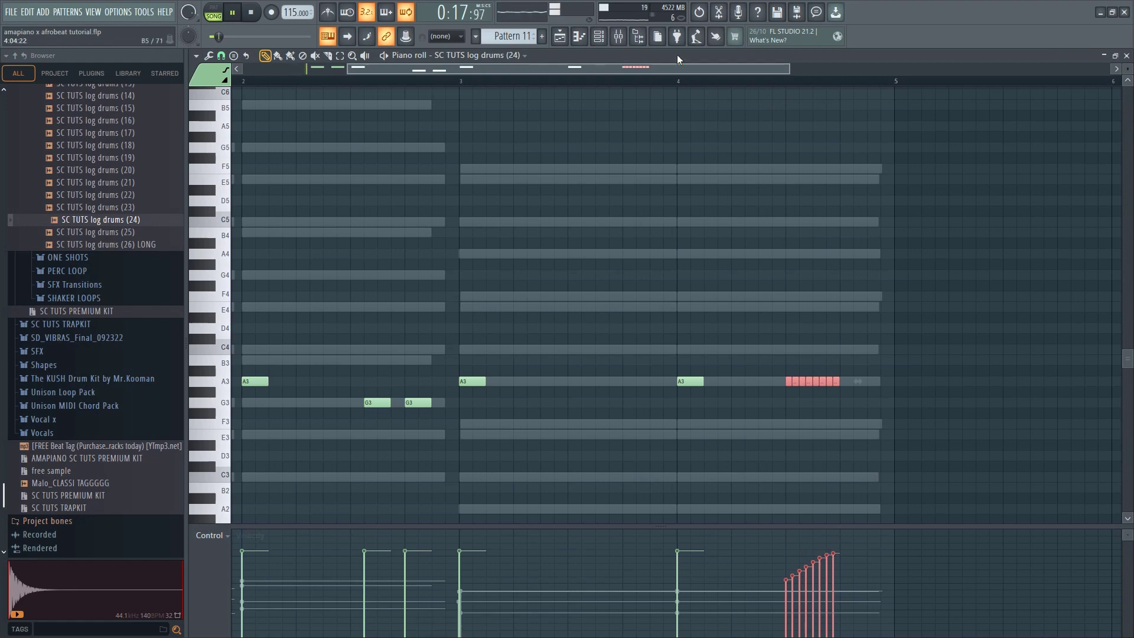
pyautogui.click(661, 83)
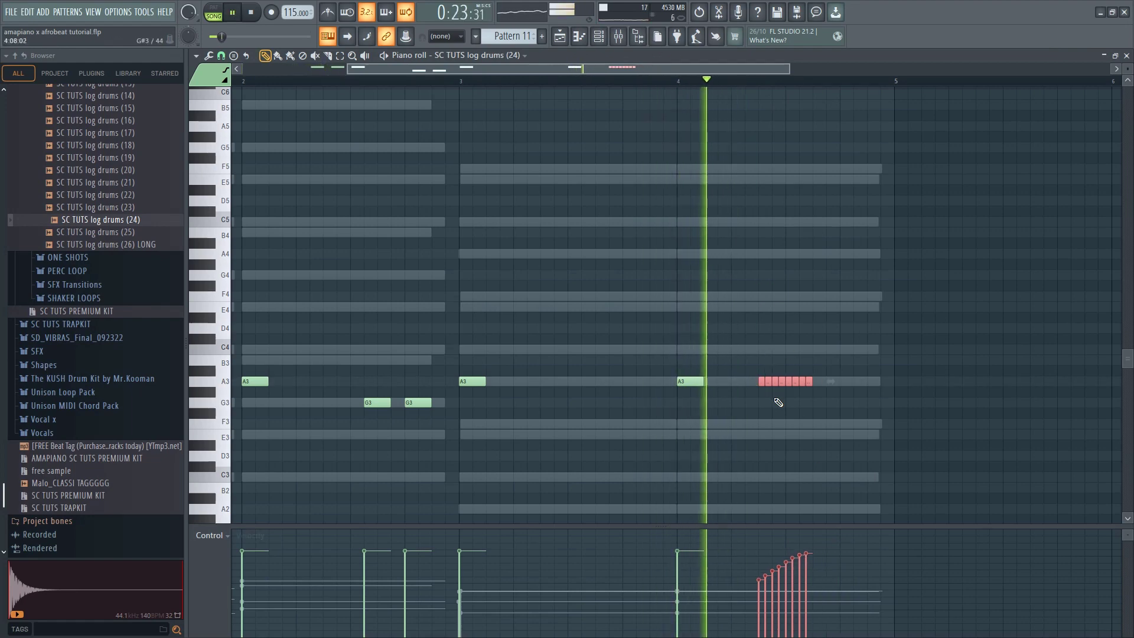
pyautogui.press('space')
# Trim the A3 roll in bar 4 to its first four notes while playing it back
pyautogui.press('space')
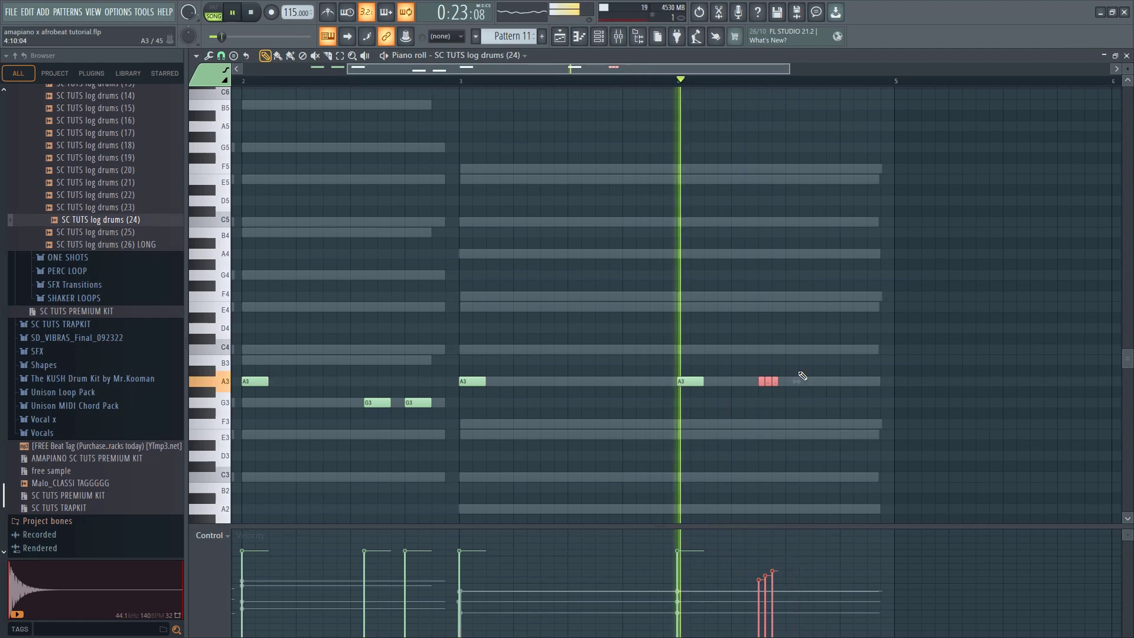
pyautogui.press('space')
pyautogui.hotkey('ctrl', 'z')
pyautogui.press('space')
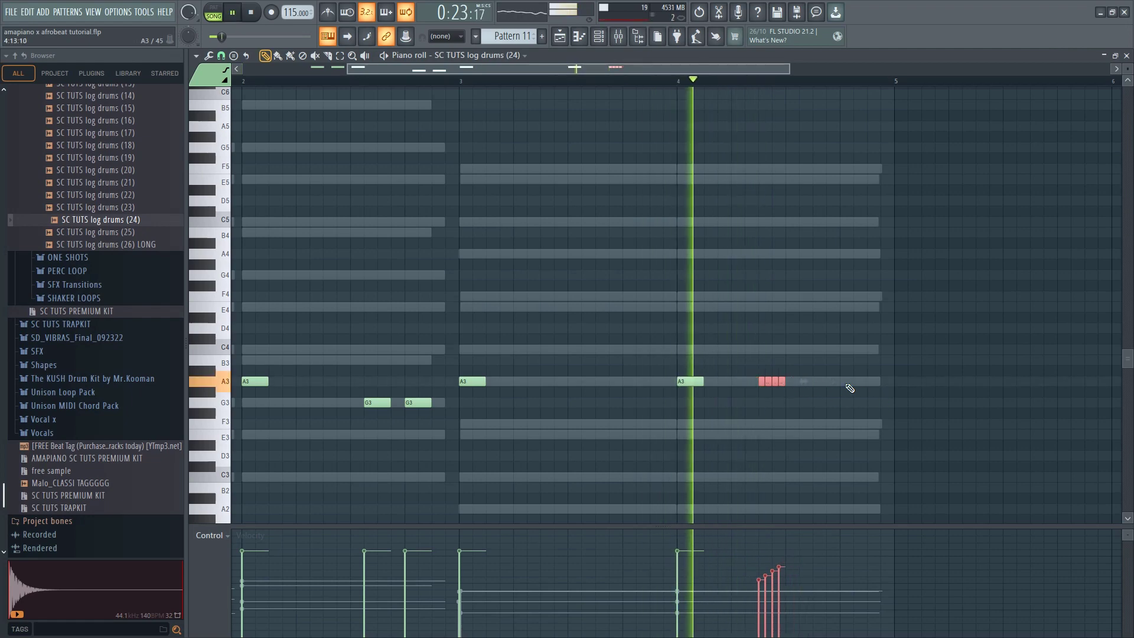
# Try the four-note roll in bar 4 one octave higher at A4 and play it back
pyautogui.hotkey('ctrl', 'Down')
pyautogui.hotkey('ctrl', 'Up')
pyautogui.hotkey('ctrl', 'Up')
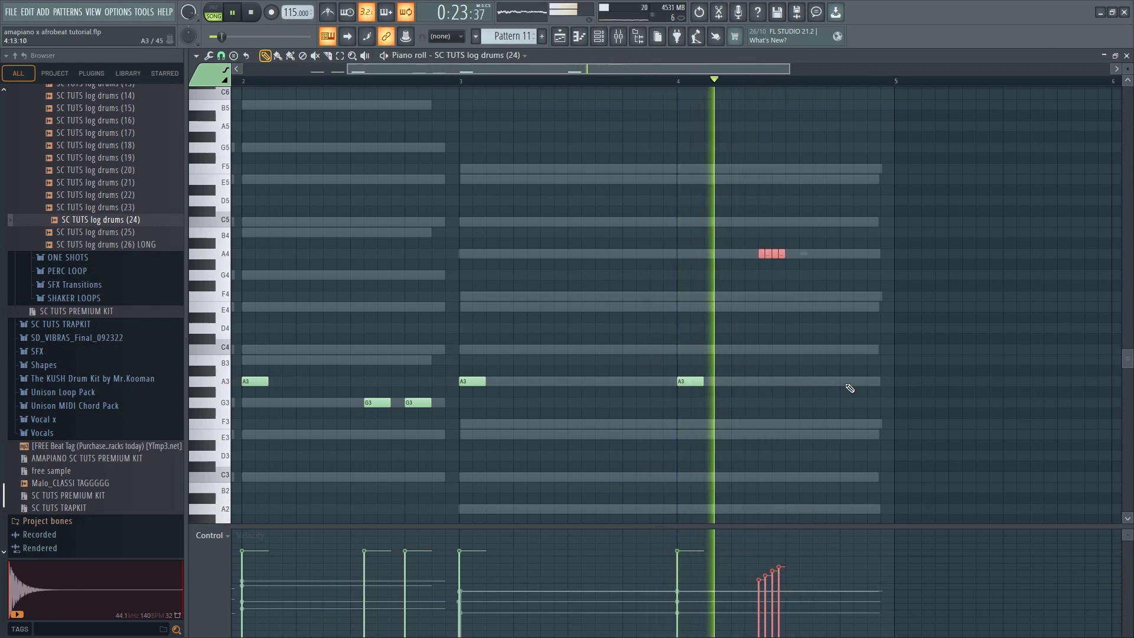
pyautogui.press('space')
pyautogui.press('space')
pyautogui.hotkey('ctrl', 'Down')
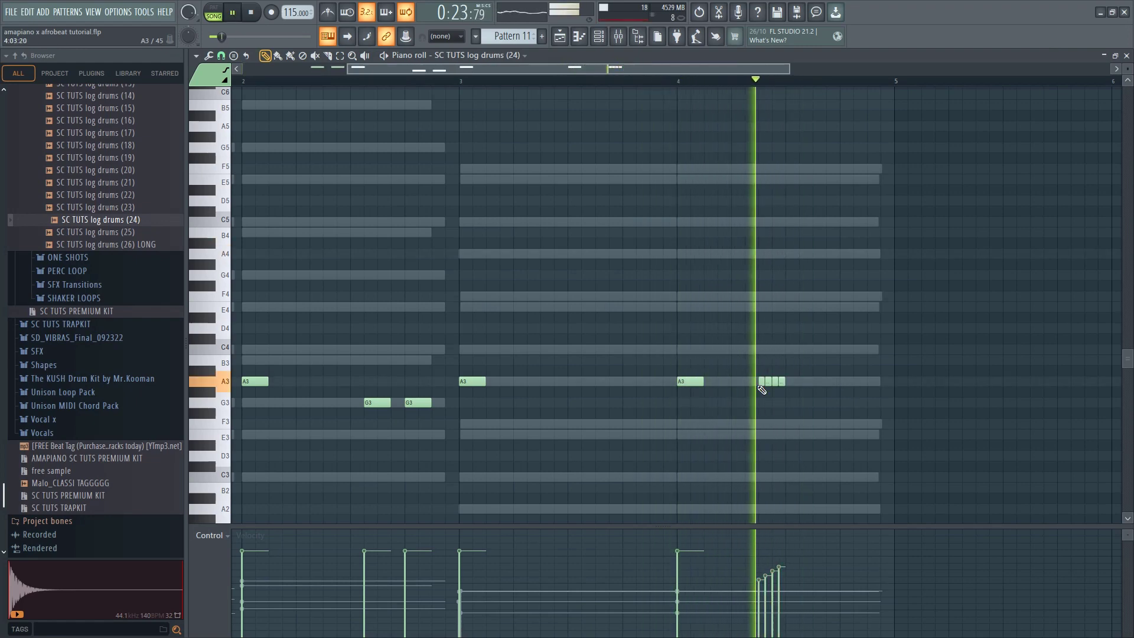
# Add an A3 note shortly after the bar 4 roll and an F3 note at the end of the bar
pyautogui.click(812, 382)
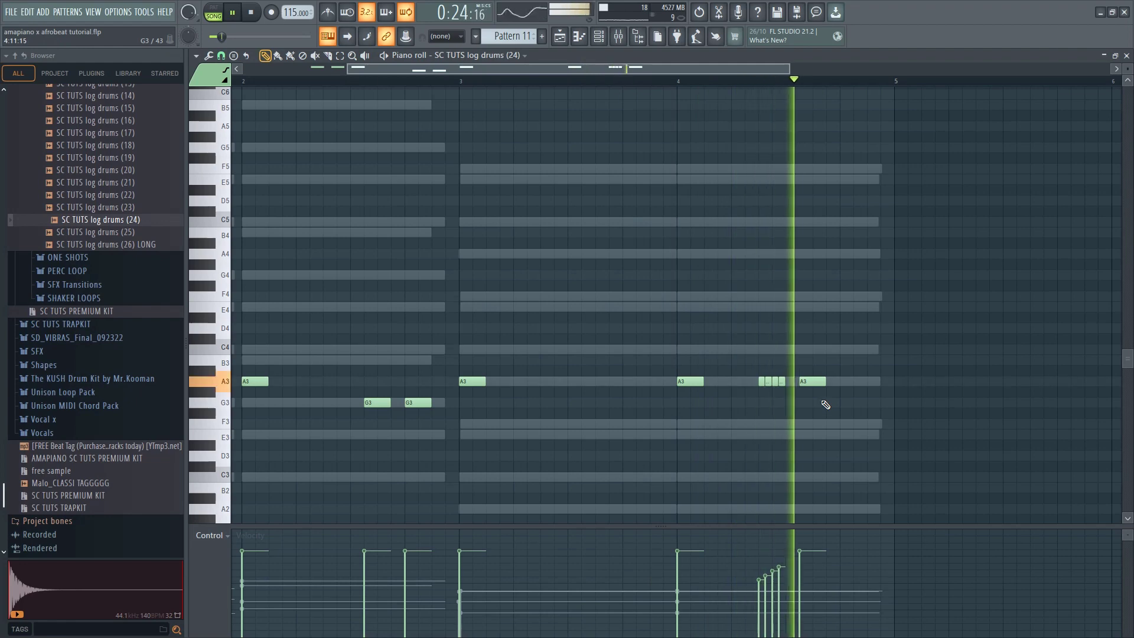
pyautogui.moveTo(815, 381); pyautogui.dragTo(829, 381)
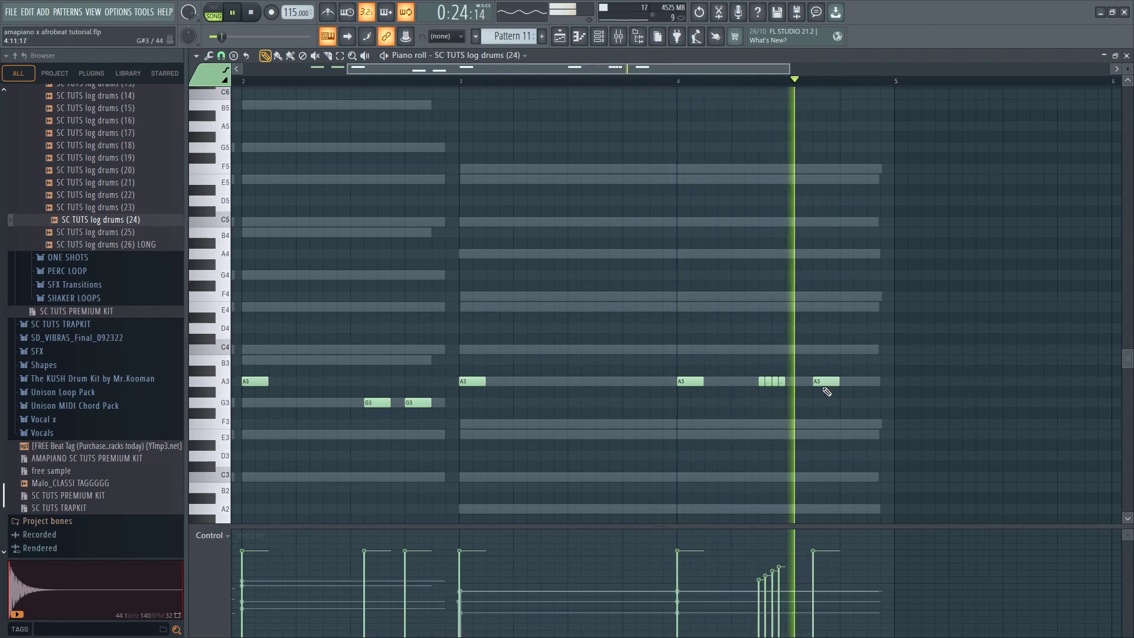
pyautogui.click(857, 424)
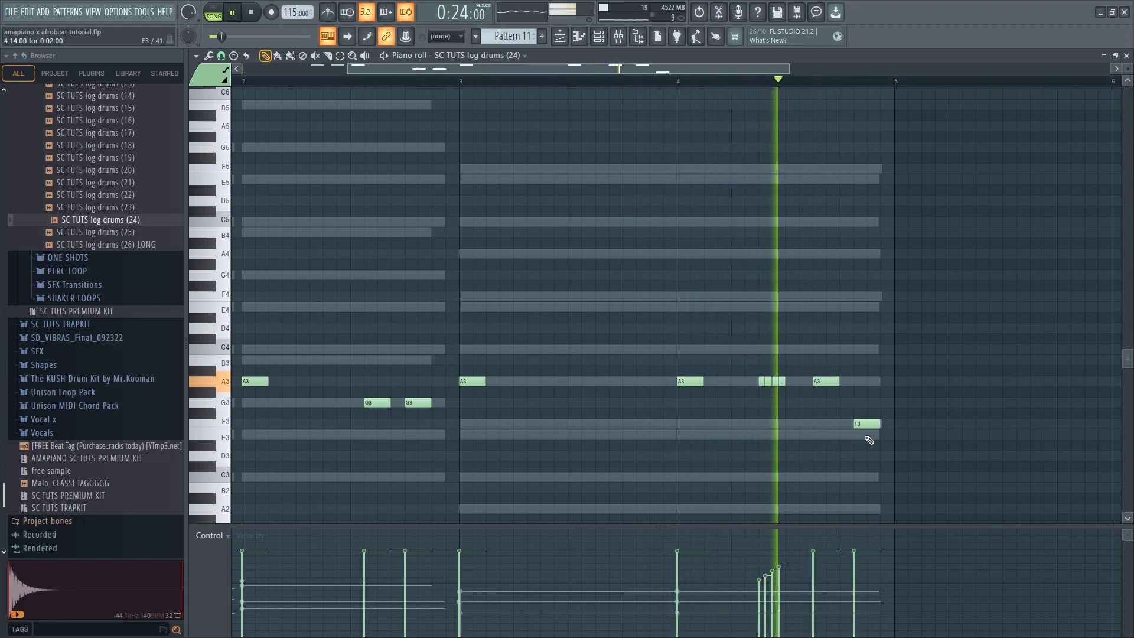
# Raise the second log drum note in bar 1 one octave to A4 and play it back
pyautogui.scroll(-2, 585, 310)
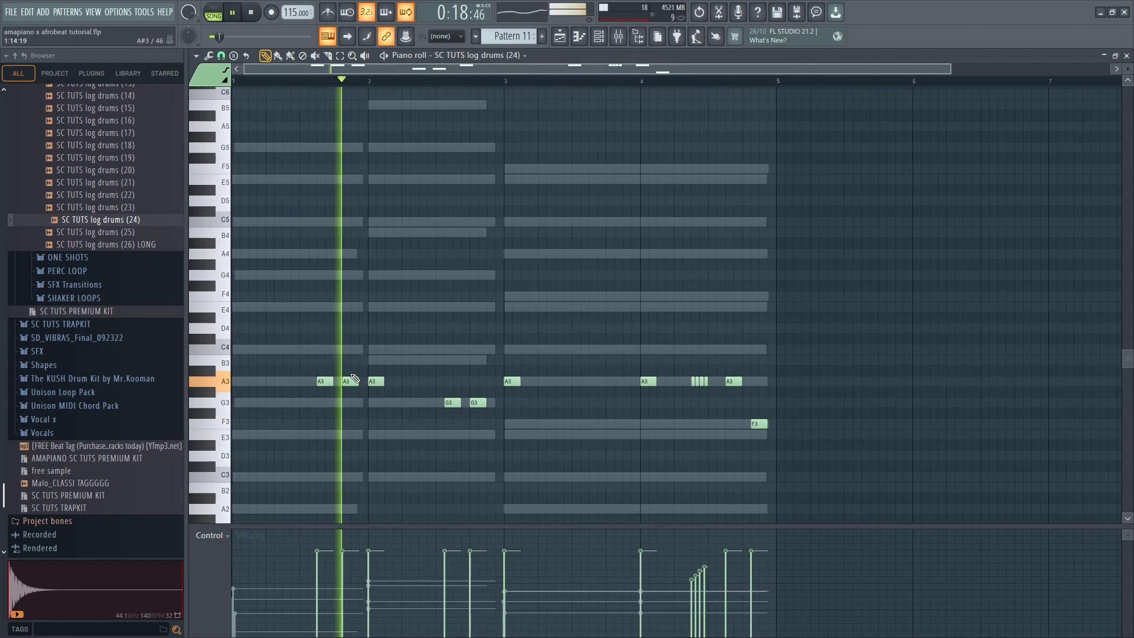
pyautogui.press('space')
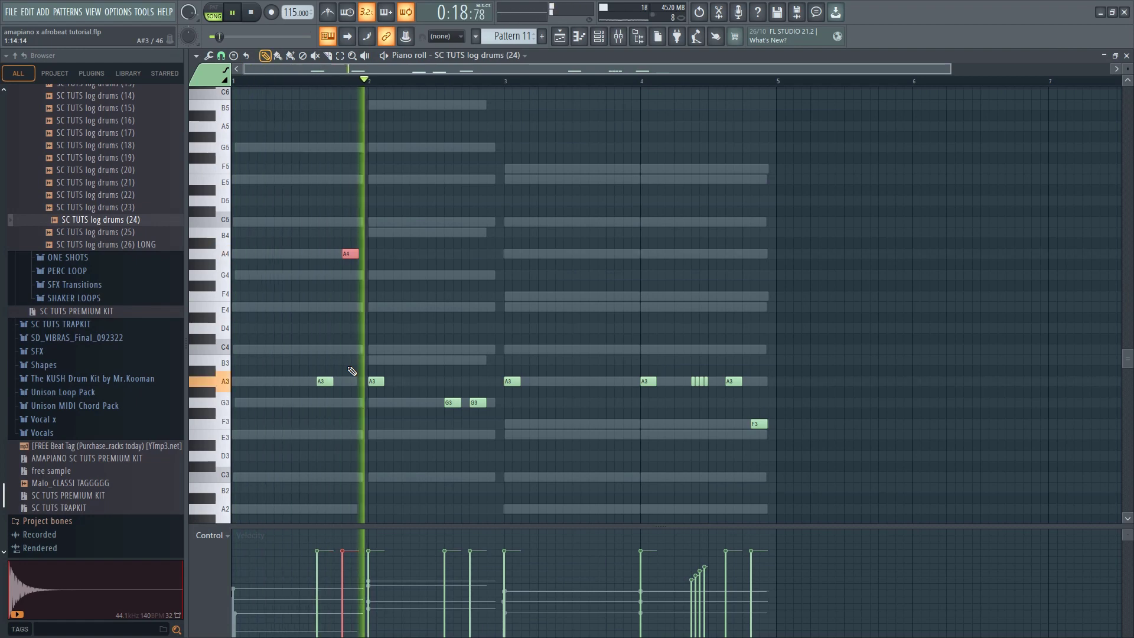
# Halve the first G3 note in bar 2 and add a second short G3 note directly after it
pyautogui.scroll(3, 437, 406)
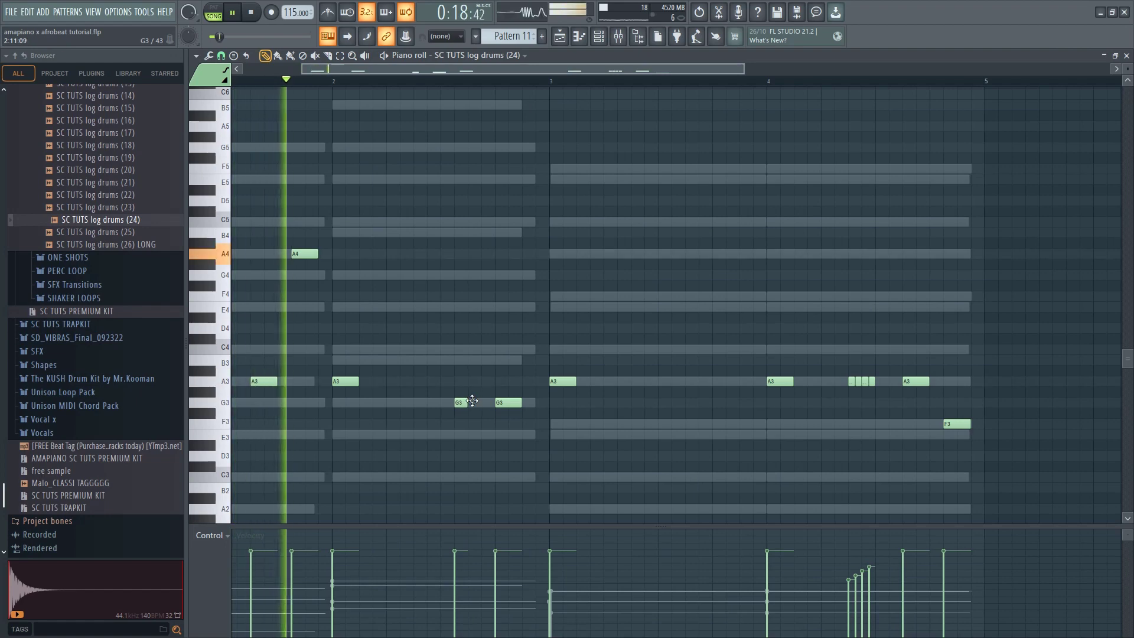
pyautogui.click(472, 403)
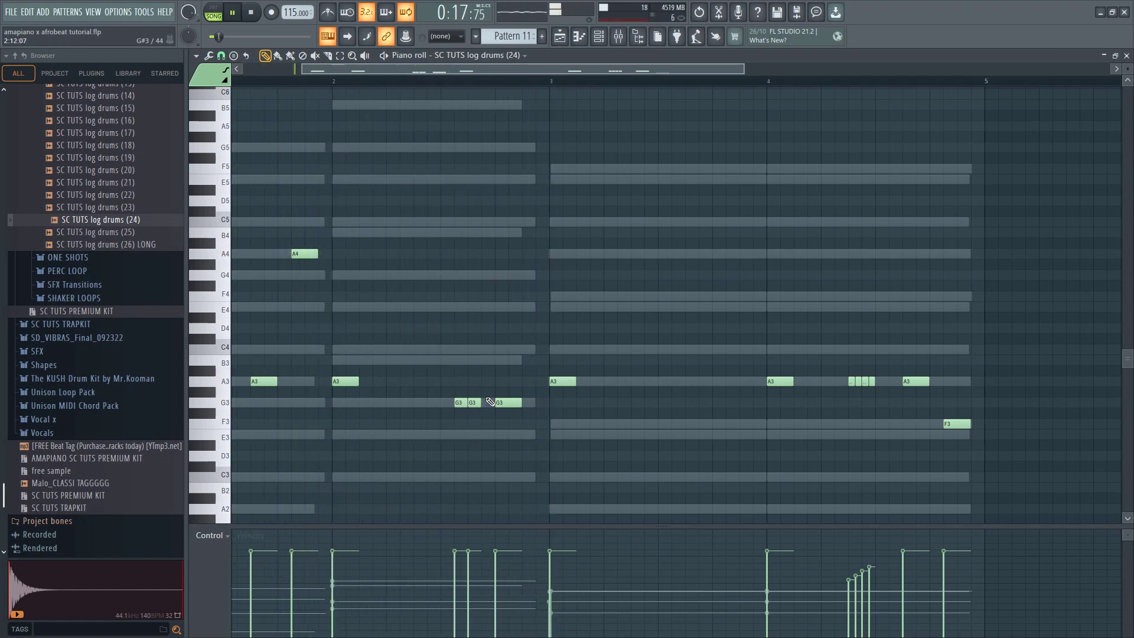
pyautogui.click(485, 402)
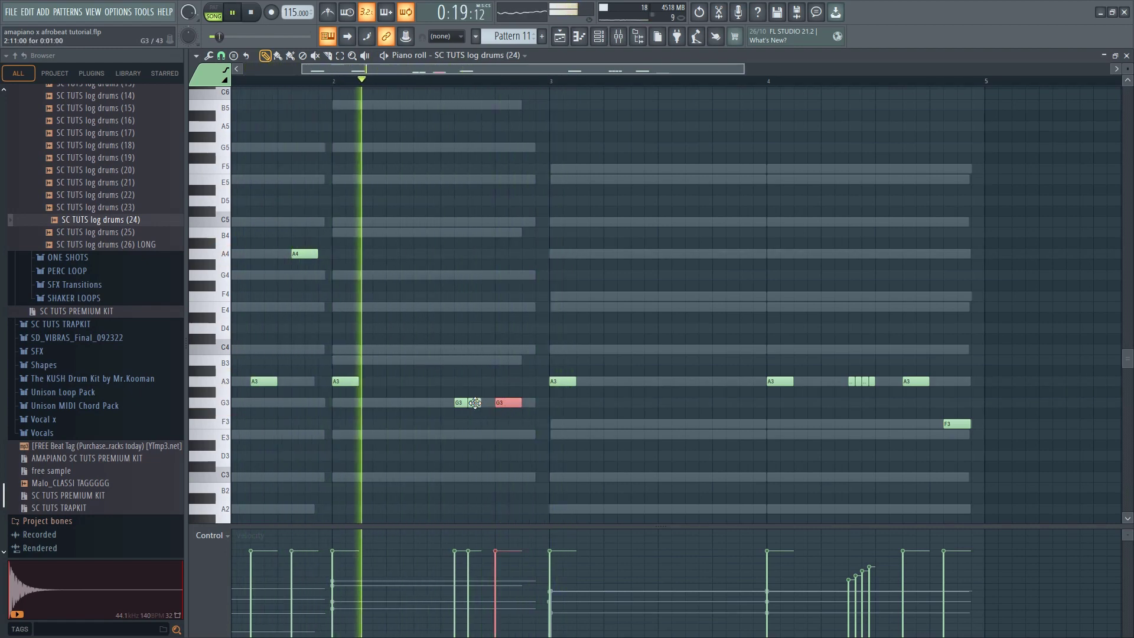
# Move the last G3 note in bar 2 slightly later and raise it two octaves to G5, checking in playback
pyautogui.scroll(2, 425, 366)
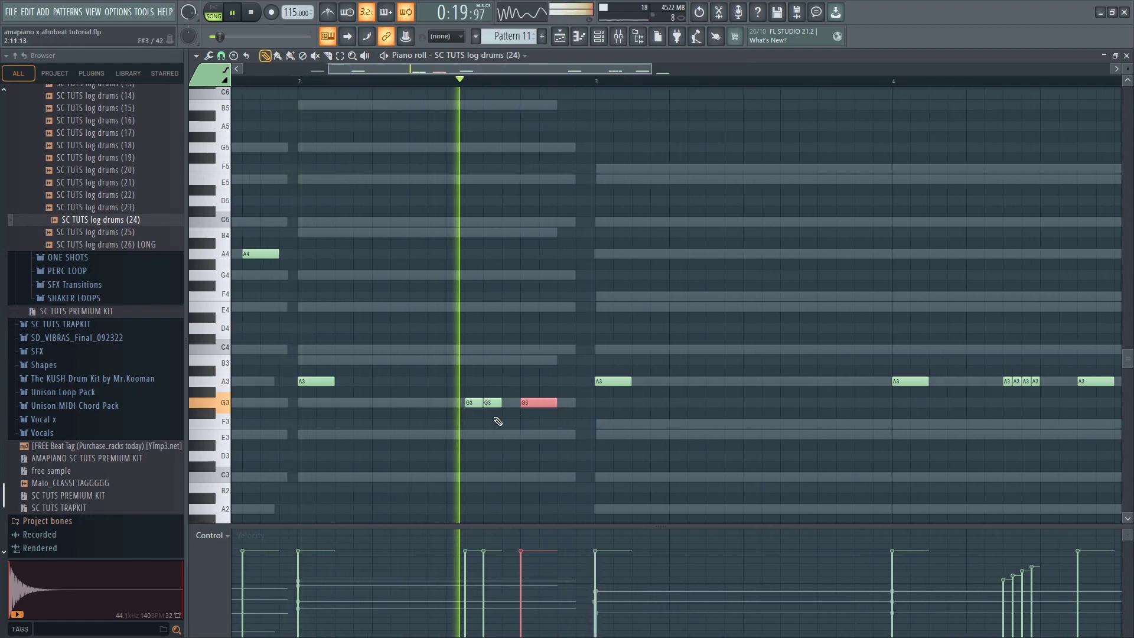
pyautogui.moveTo(527, 403); pyautogui.dragTo(543, 402)
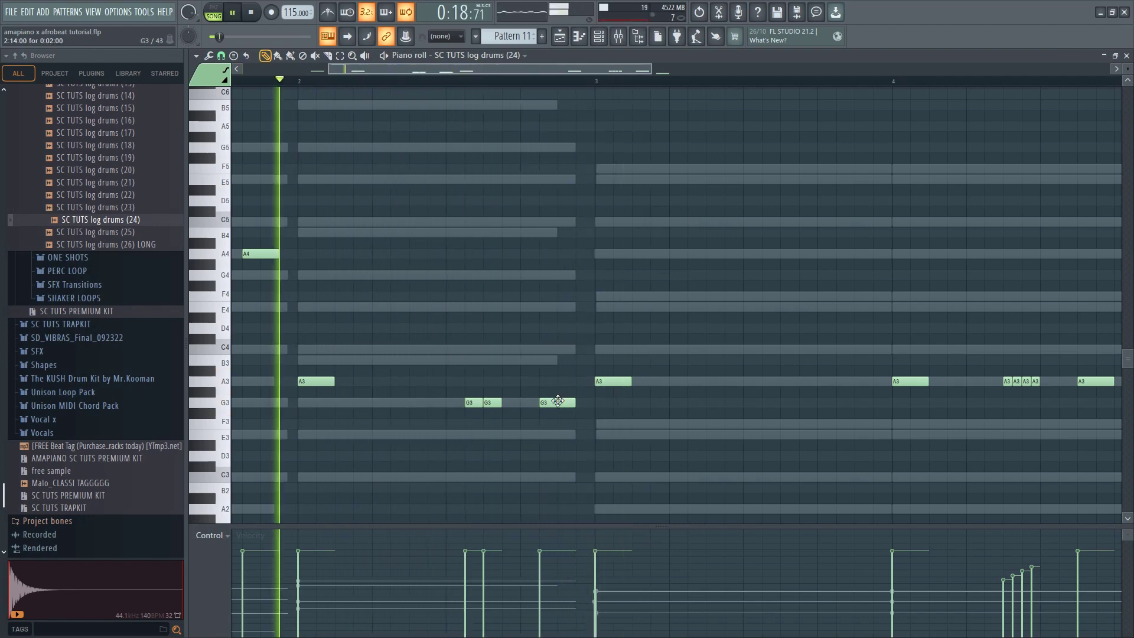
pyautogui.click(559, 401)
pyautogui.hotkey('ctrl', 'Up')
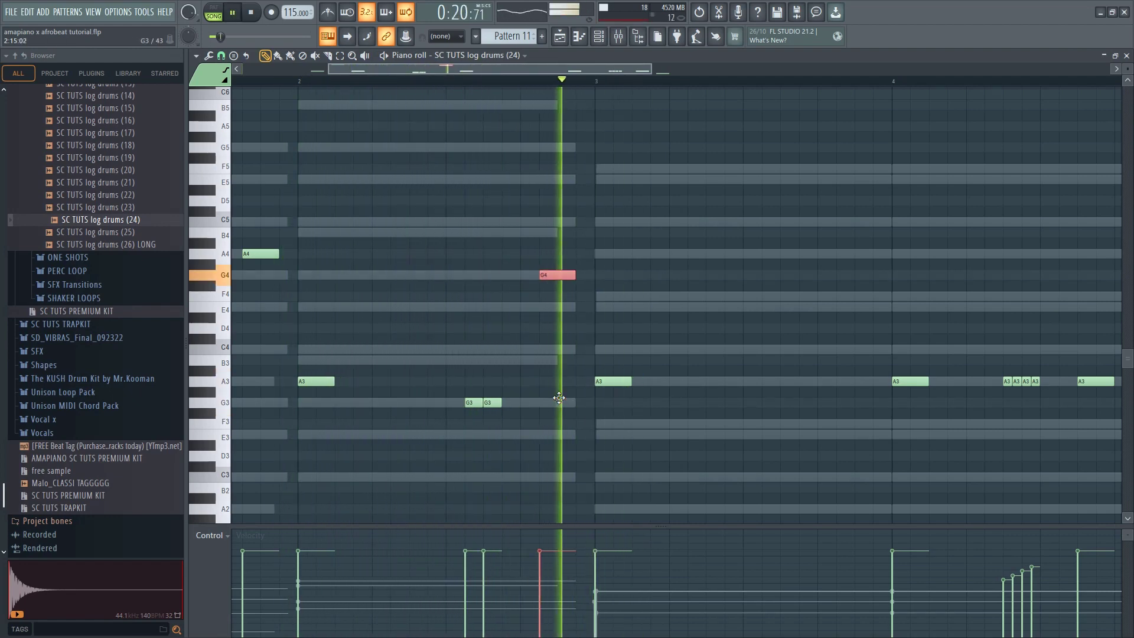
pyautogui.press('space')
pyautogui.hotkey('ctrl', 'Up')
pyautogui.press('space')
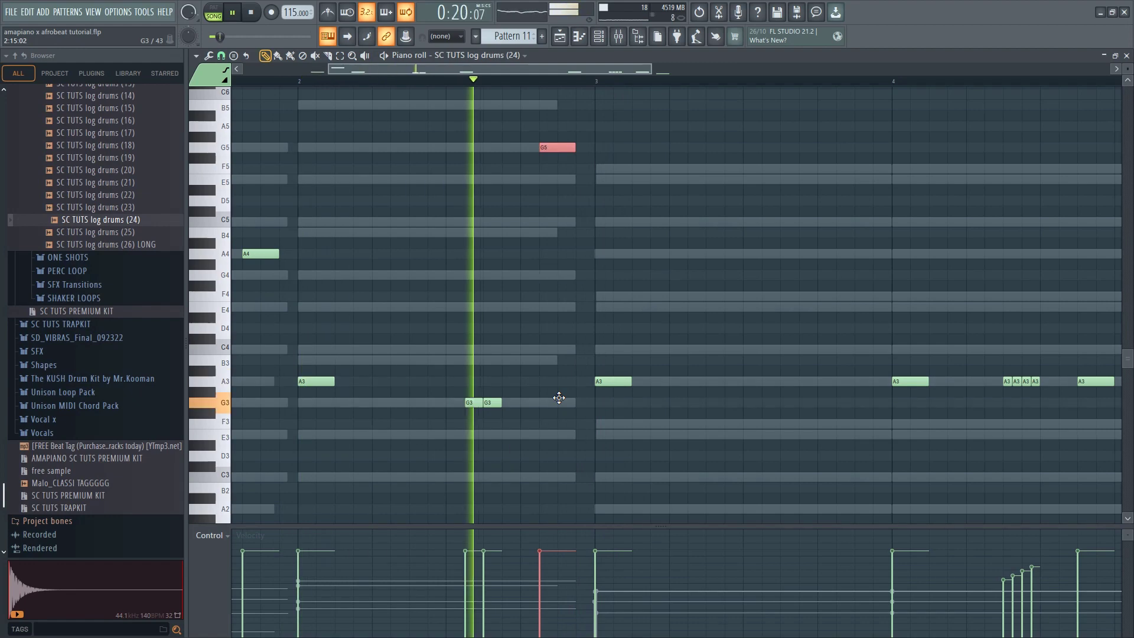
pyautogui.scroll(-3, 499, 349)
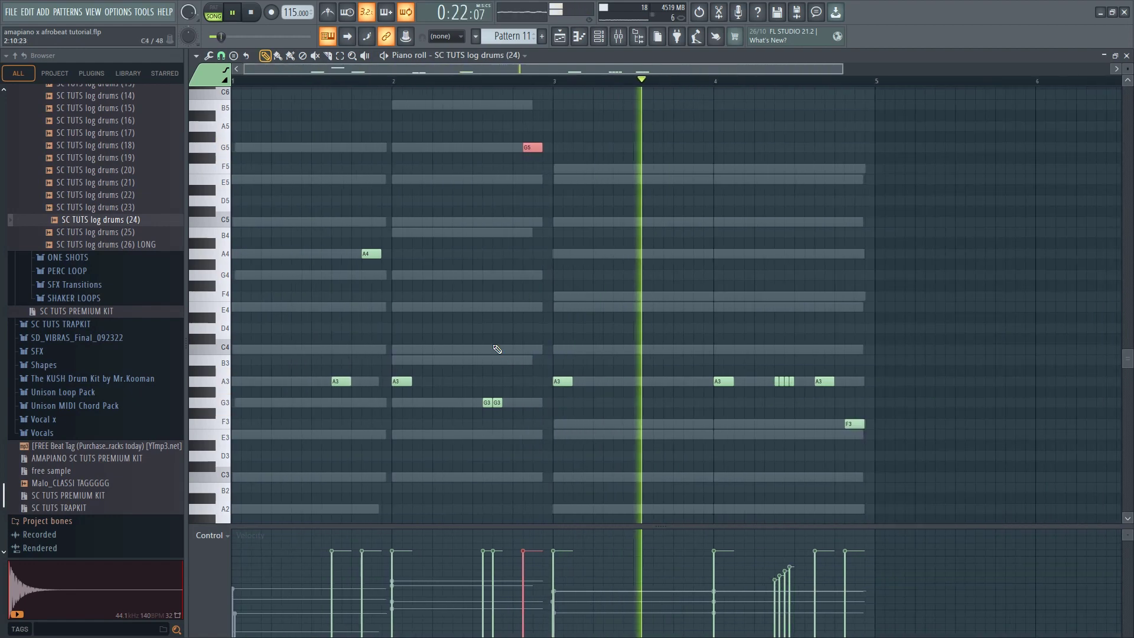
# Deselect the raised G5 note and play back bars 3 and 4 of the log drum part
pyautogui.keyDown('ctrl'); pyautogui.click(619, 349); pyautogui.keyUp('ctrl')
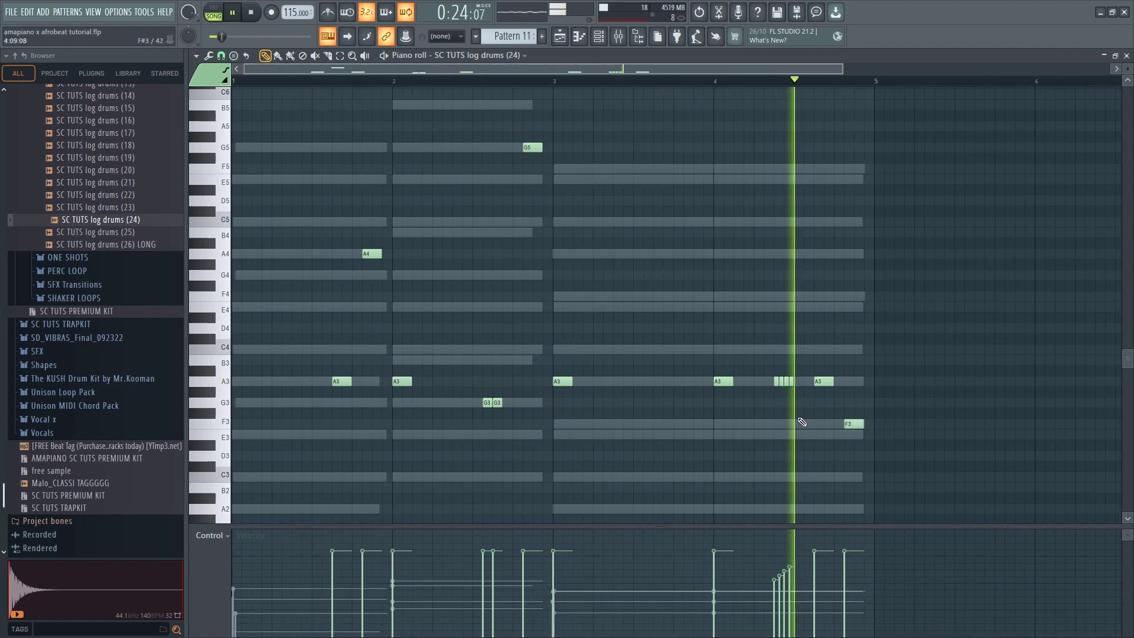
pyautogui.press('space')
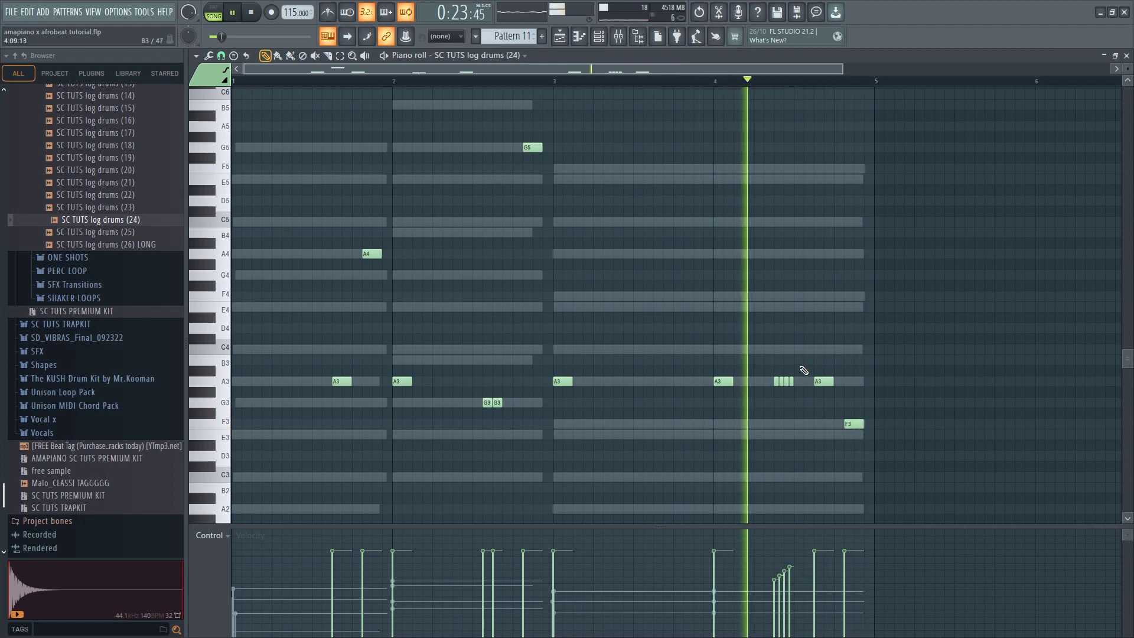
pyautogui.scroll(-1, 723, 386)
pyautogui.press('space')
pyautogui.scroll(-2, 723, 386)
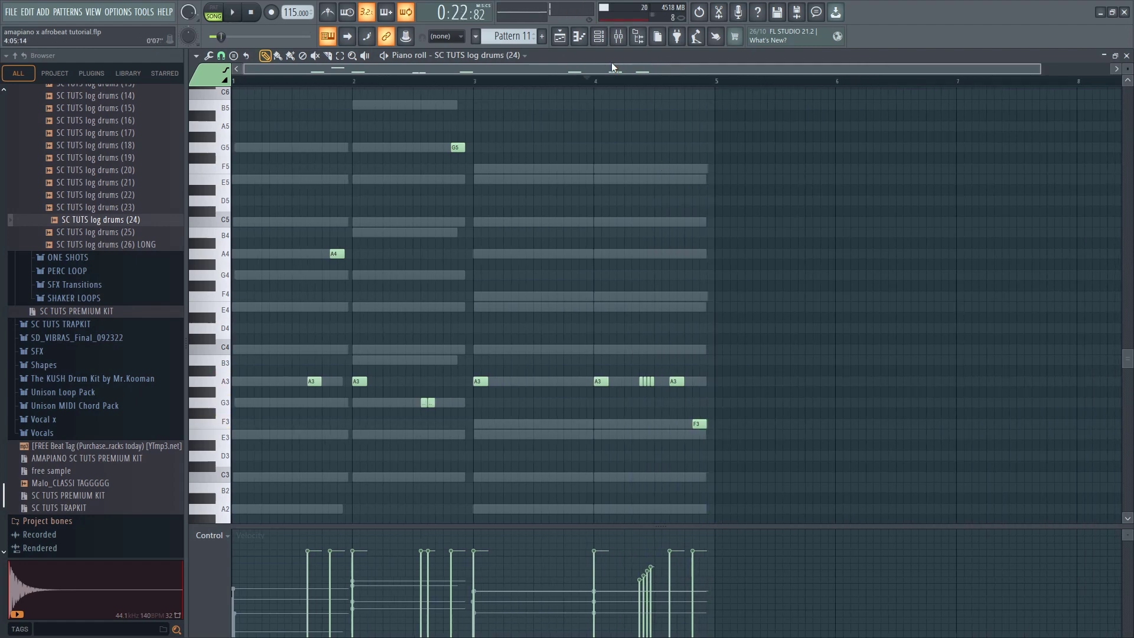
# Duplicate the Sampler's whole four-bar chord progression into bars 5 to 8
pyautogui.click(561, 38)
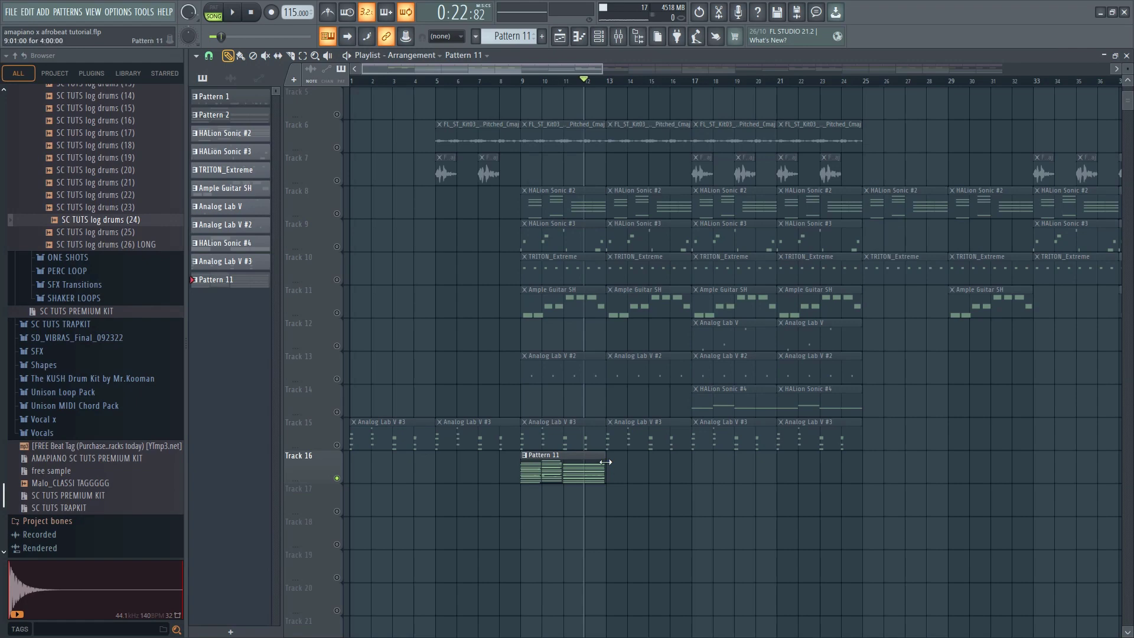
pyautogui.click(615, 37)
pyautogui.click(649, 146)
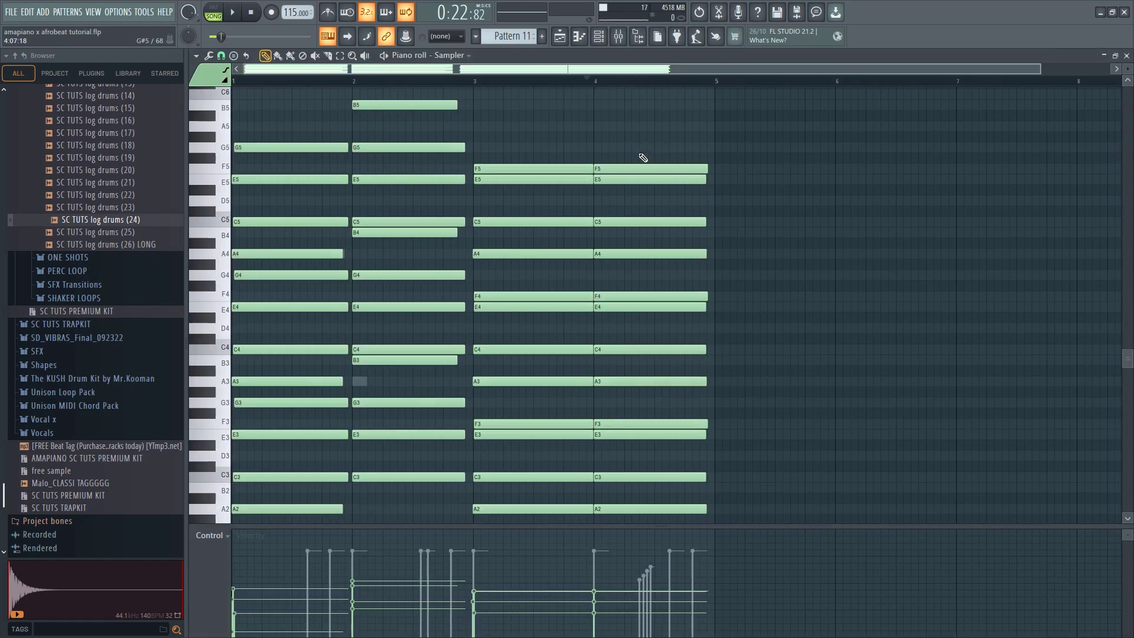
pyautogui.scroll(-1, 711, 284)
pyautogui.scroll(-5, 746, 384)
pyautogui.moveTo(758, 439); pyautogui.dragTo(131, 3)
pyautogui.scroll(3, 255, 317)
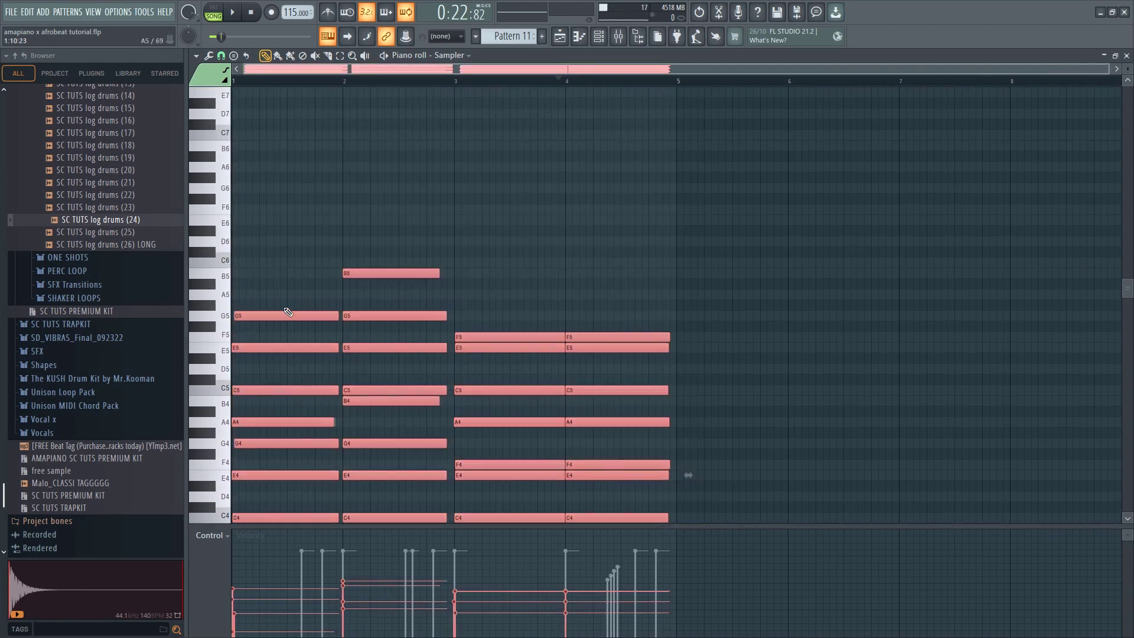
pyautogui.hotkey('ctrl', 'b')
pyautogui.moveTo(707, 311); pyautogui.dragTo(704, 311)
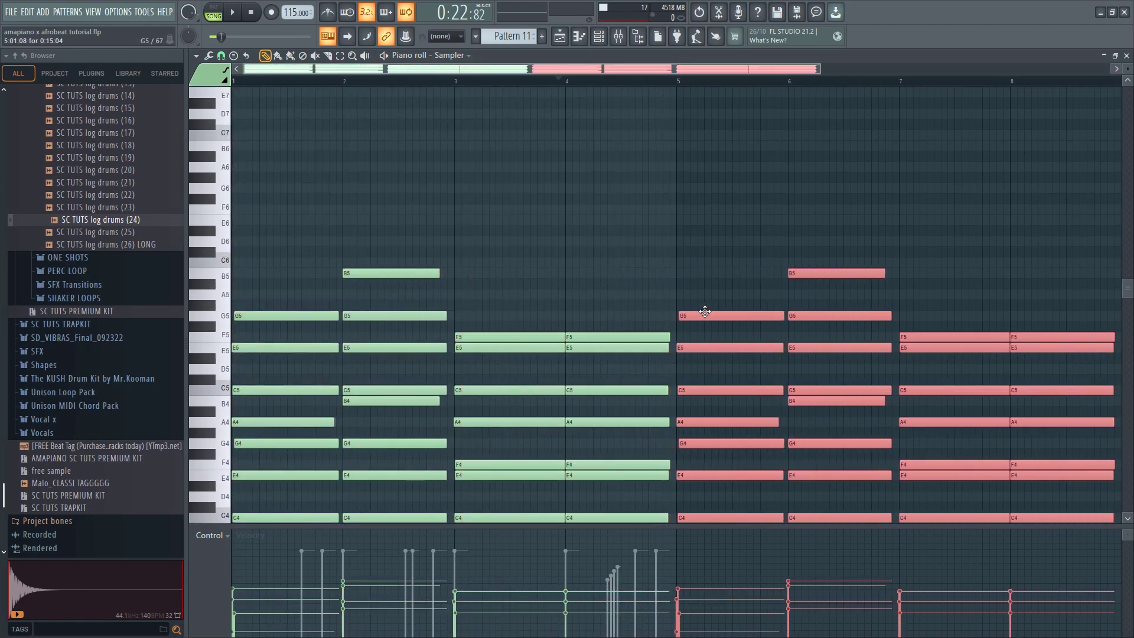
pyautogui.click(530, 169)
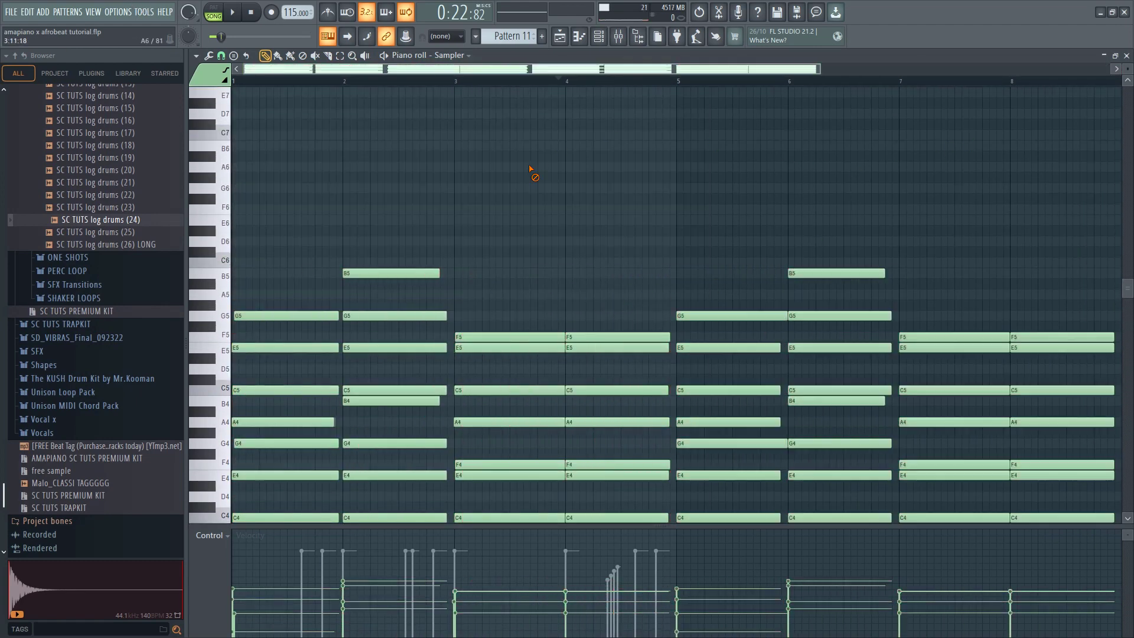
# Return to the SC TUTS log drums (24) notes in the piano roll and play them with the extended chords
pyautogui.click(1126, 55)
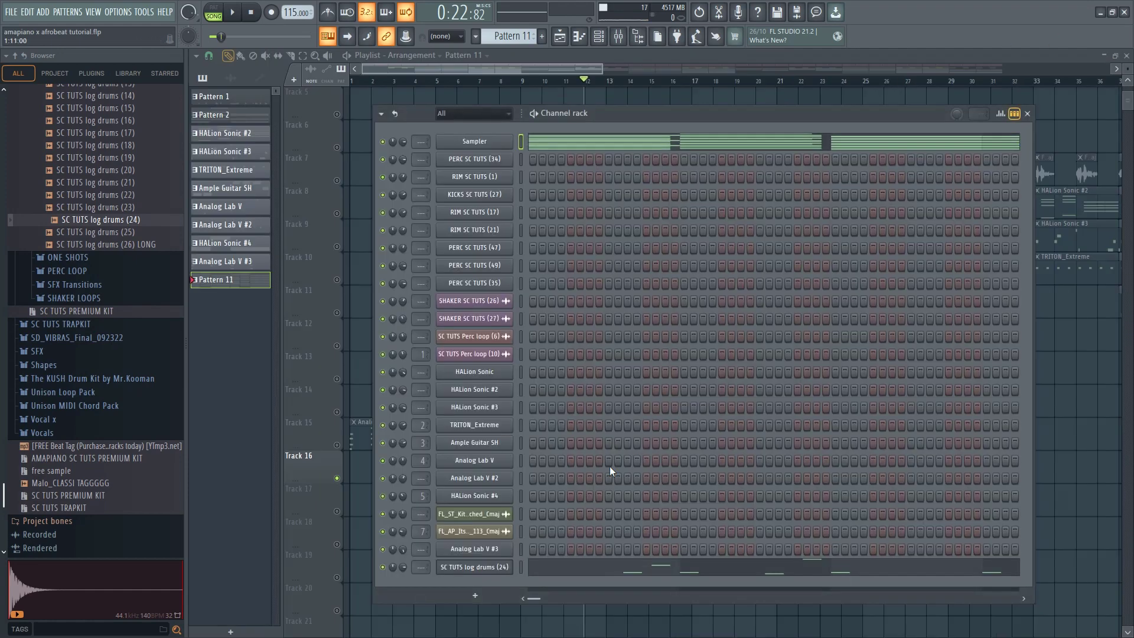
pyautogui.click(602, 577)
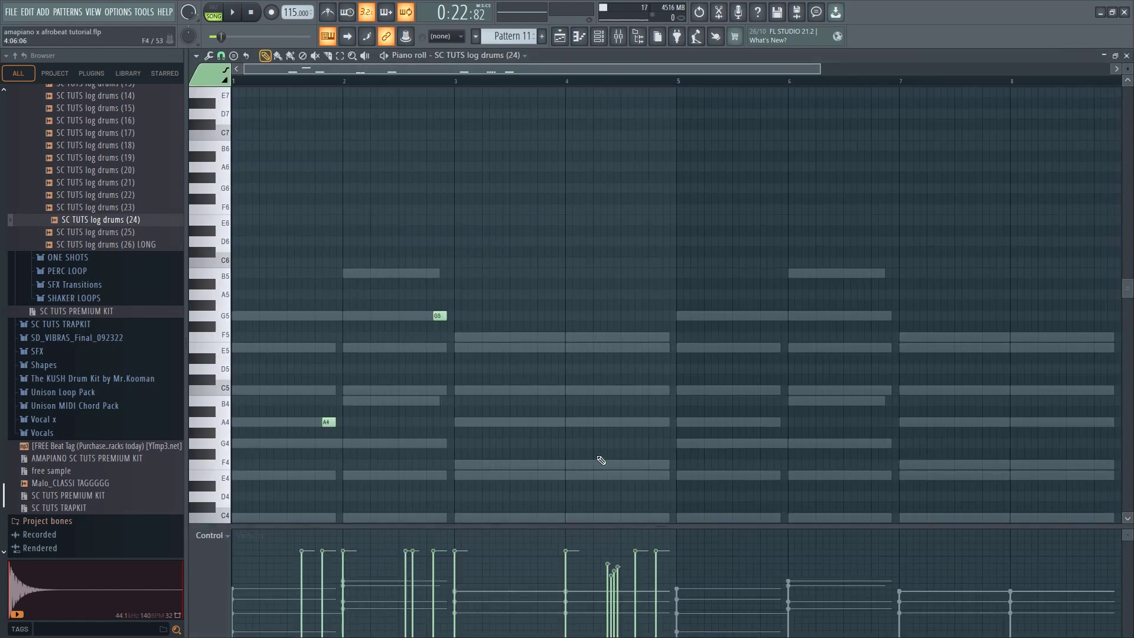
pyautogui.press('space')
pyautogui.scroll(-3, 582, 379)
pyautogui.scroll(-2, 595, 338)
pyautogui.scroll(-3, 608, 344)
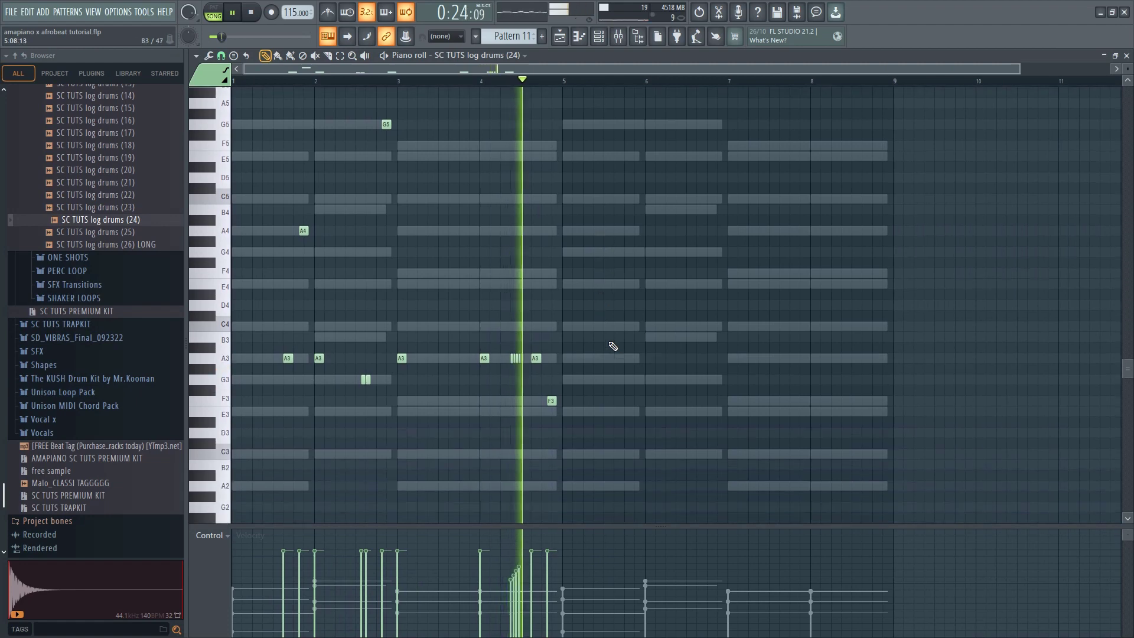
# Try three back-to-back E3 log drum notes in bar 5, starting slightly after the bar line
pyautogui.scroll(1, 561, 407)
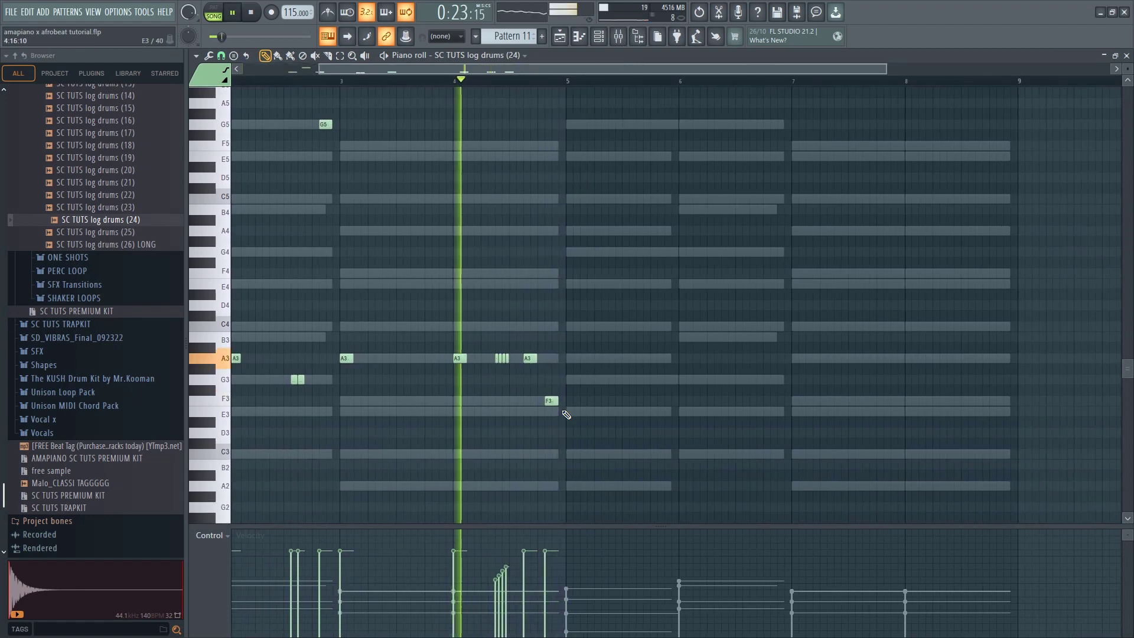
pyautogui.scroll(2, 571, 418)
pyautogui.scroll(2, 572, 418)
pyautogui.click(590, 412)
pyautogui.click(641, 412)
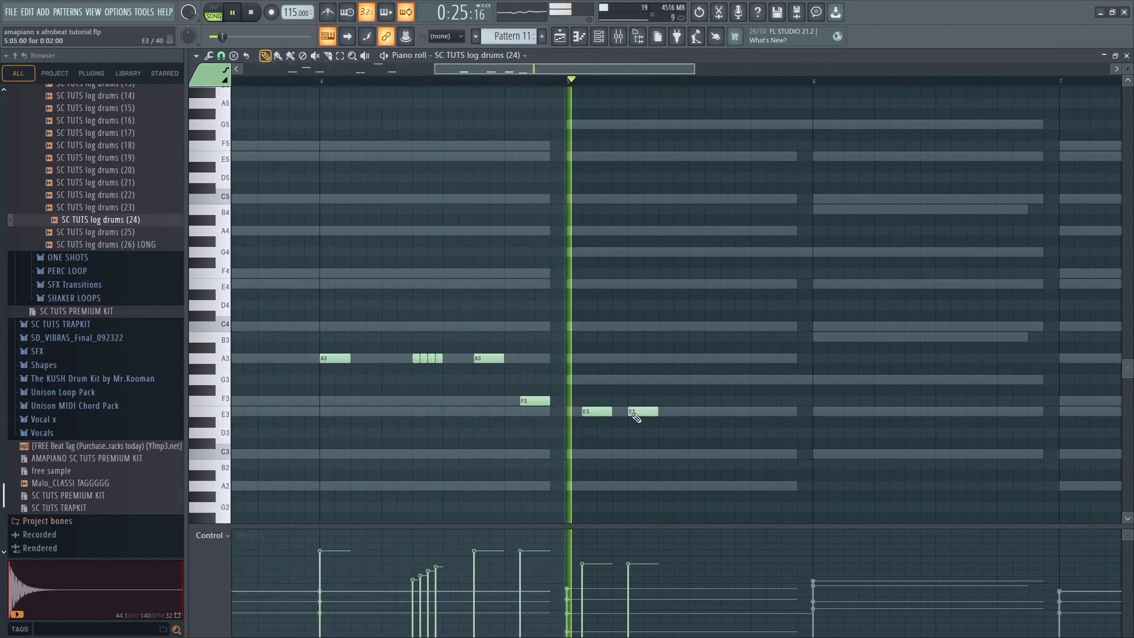
pyautogui.moveTo(647, 413); pyautogui.dragTo(632, 414)
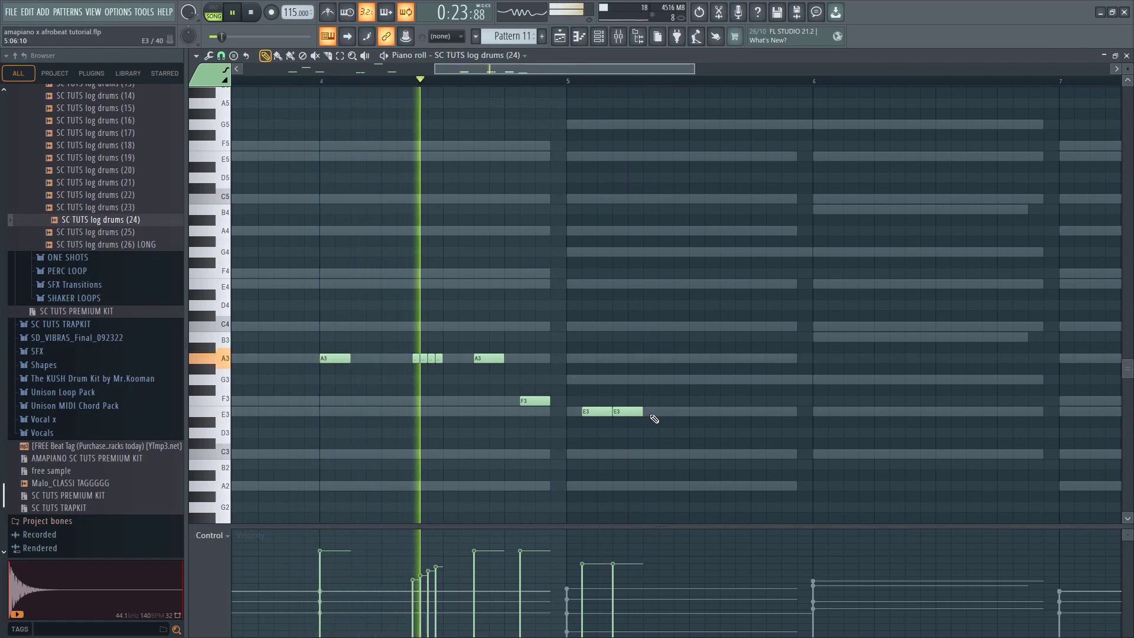
pyautogui.click(649, 414)
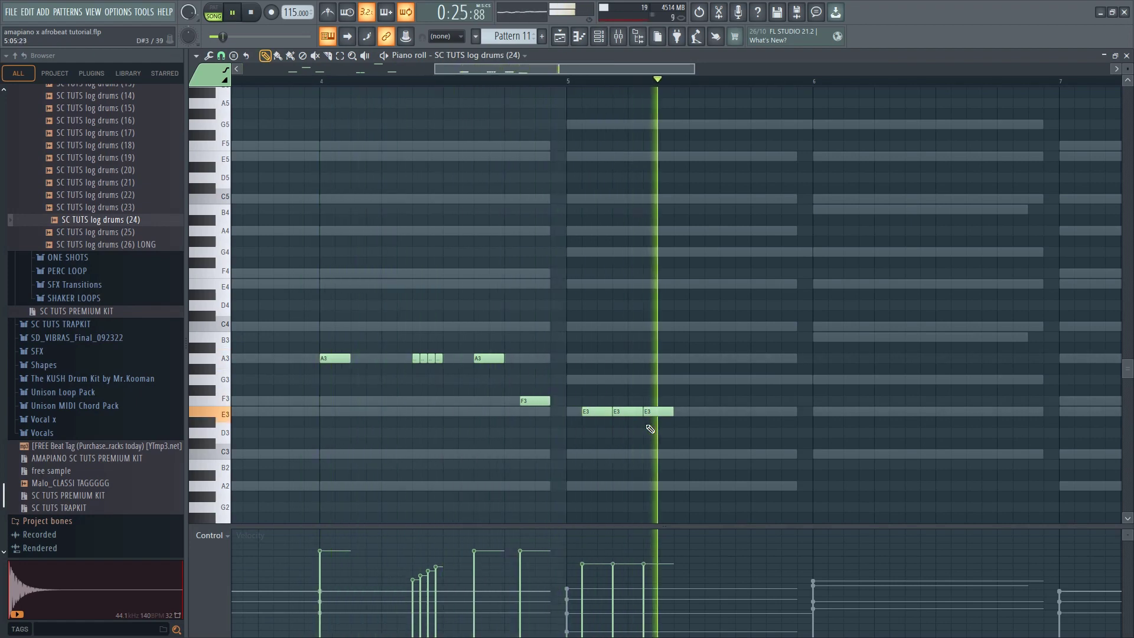
# Try three back-to-back C3 notes in the second half of bar 5, and remove them
pyautogui.click(702, 453)
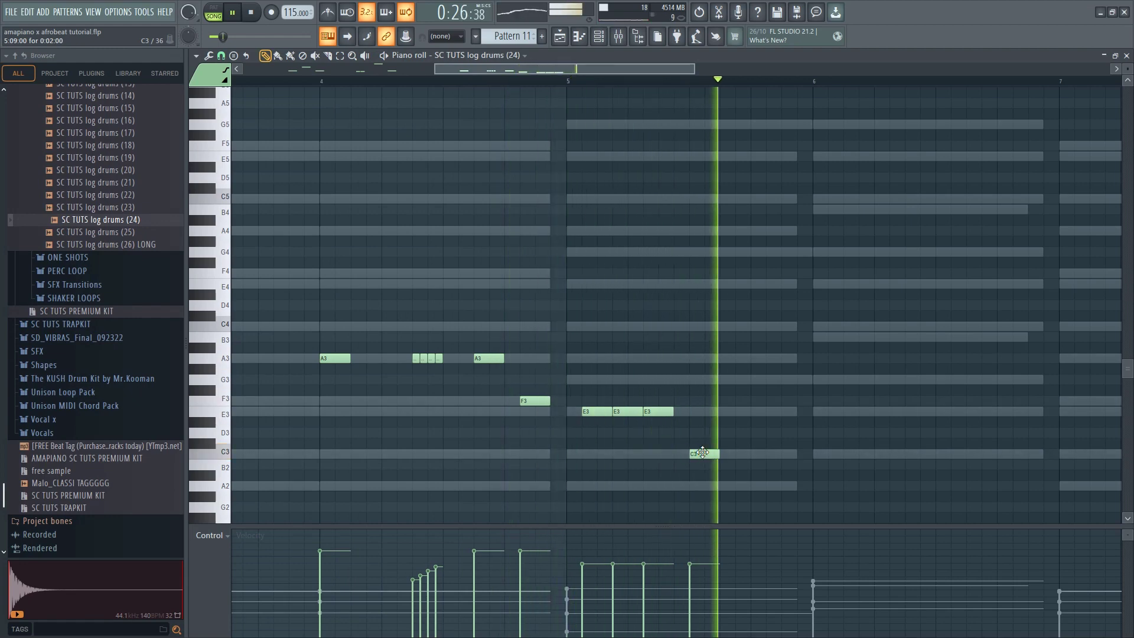
pyautogui.moveTo(710, 452); pyautogui.dragTo(726, 453)
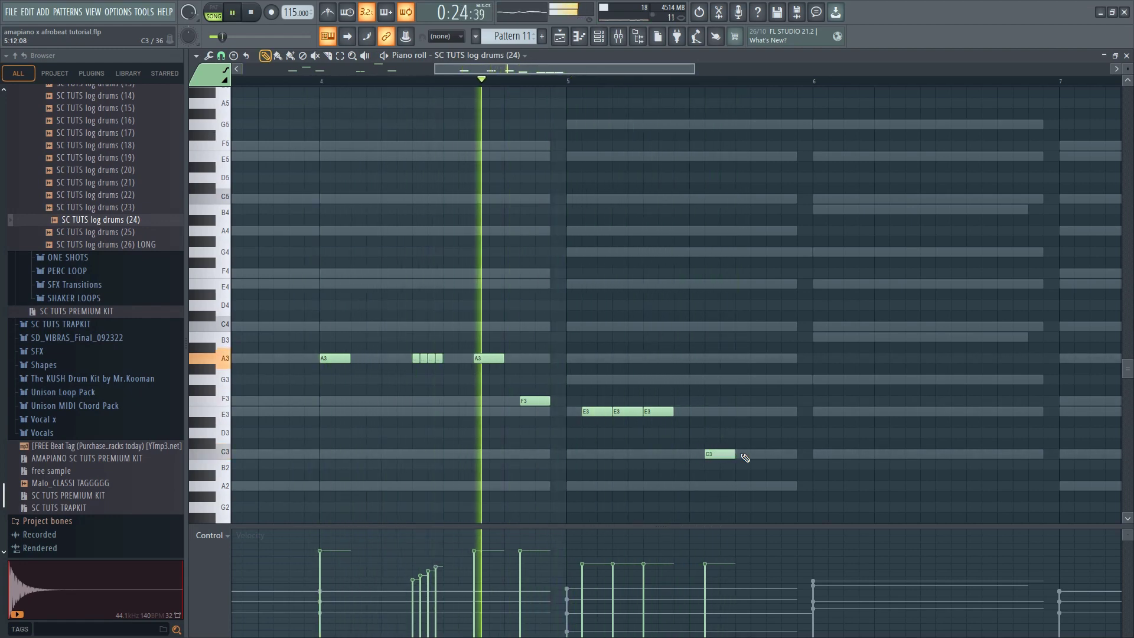
pyautogui.click(748, 454)
pyautogui.click(769, 454)
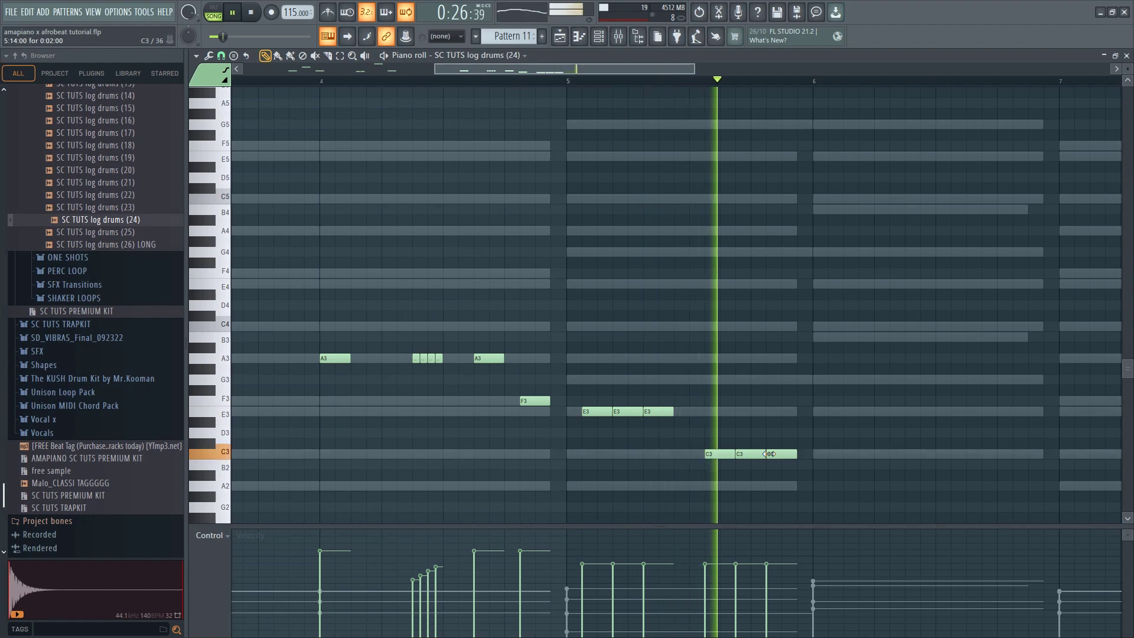
pyautogui.rightClick(787, 453)
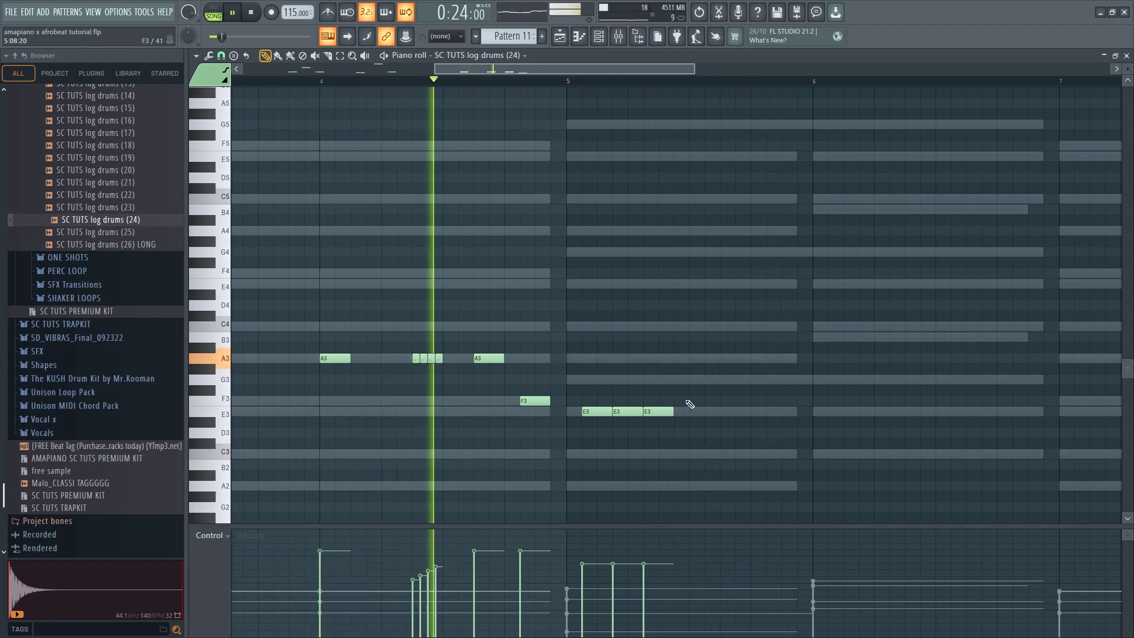
# Try the three E3 notes exactly at the start of bar 5, and delete them
pyautogui.moveTo(684, 403); pyautogui.dragTo(572, 415)
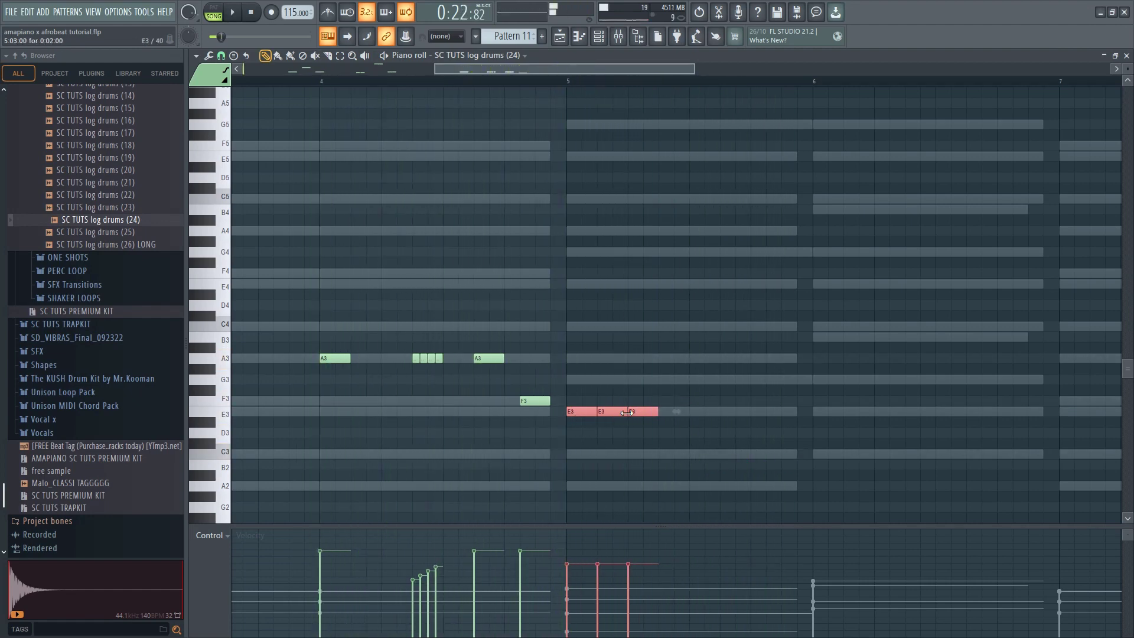
pyautogui.press('space')
pyautogui.rightClick(635, 412)
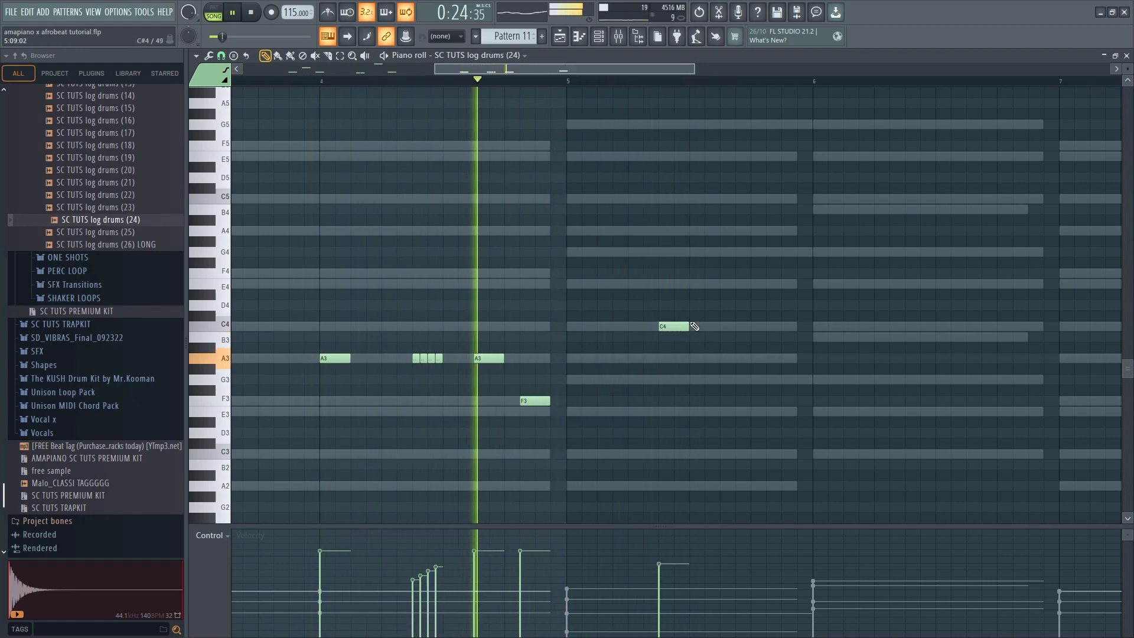
# Place two separate C4 log drum notes around the middle of bar 5, followed by an A4 note near its end
pyautogui.click(717, 325)
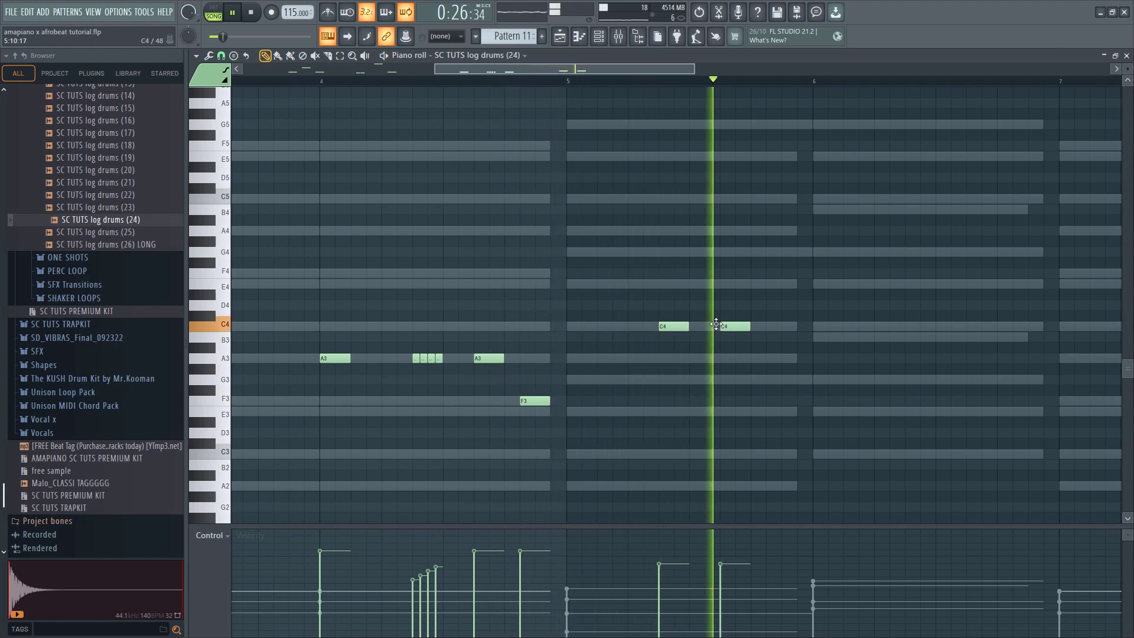
pyautogui.moveTo(743, 328); pyautogui.dragTo(728, 327)
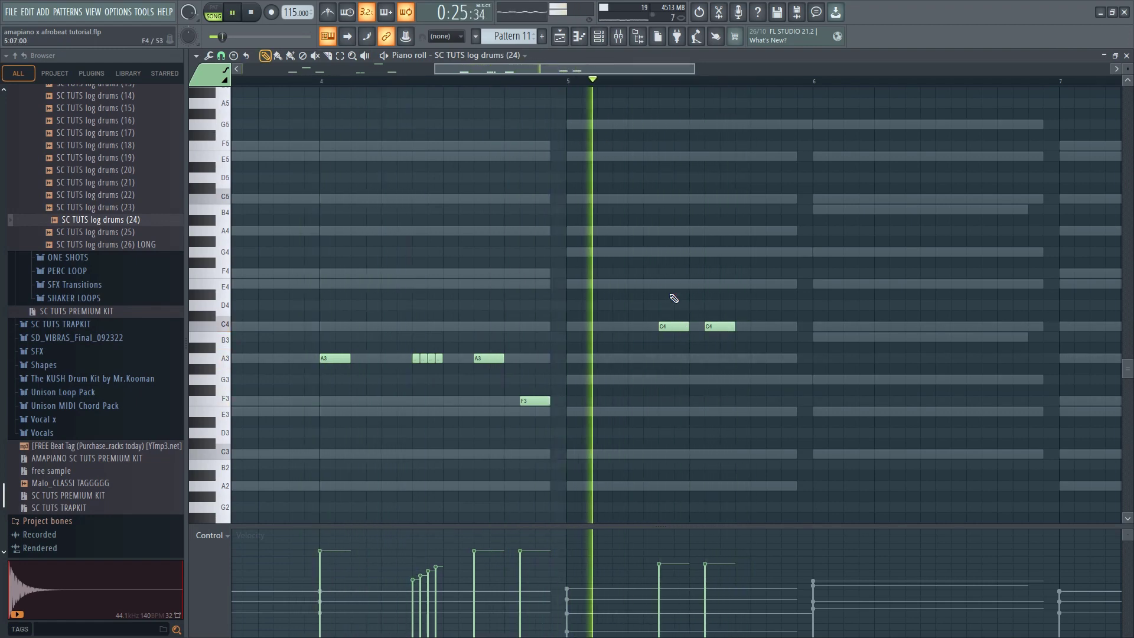
pyautogui.click(757, 231)
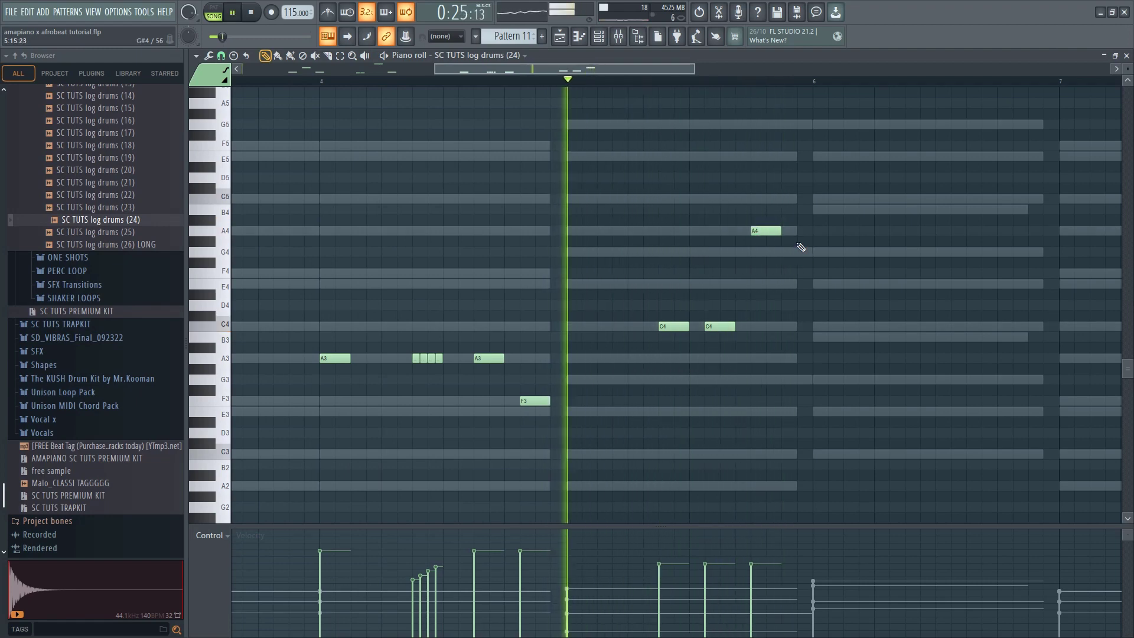
# Add a G4 note directly after the A4 note at the end of bar 5, and listen to the pattern
pyautogui.click(826, 253)
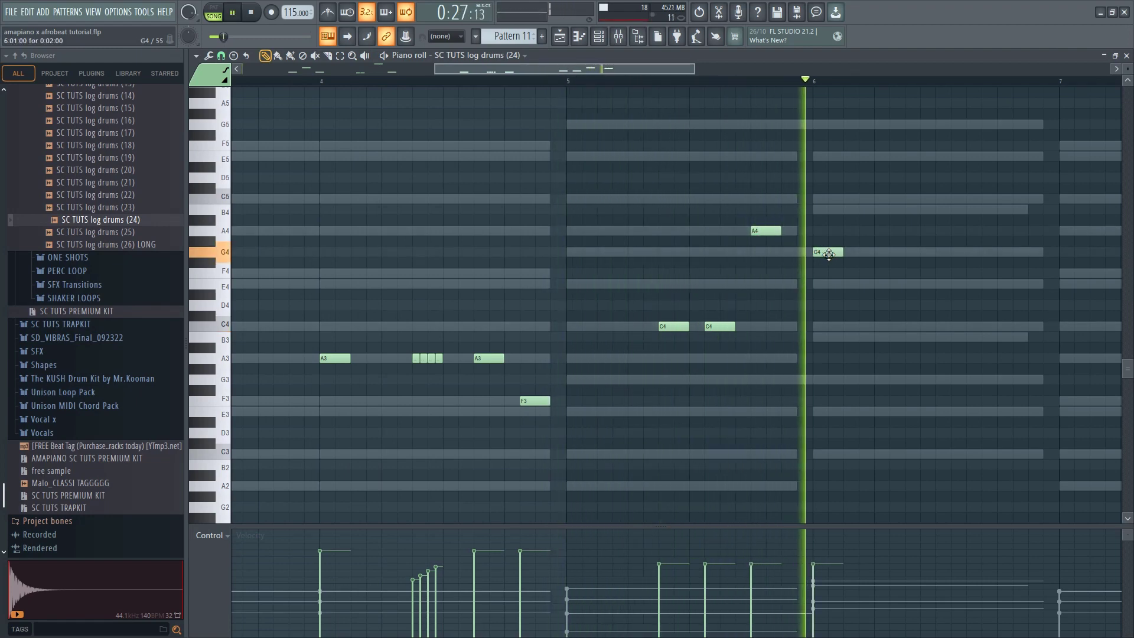
pyautogui.moveTo(813, 255); pyautogui.dragTo(807, 253)
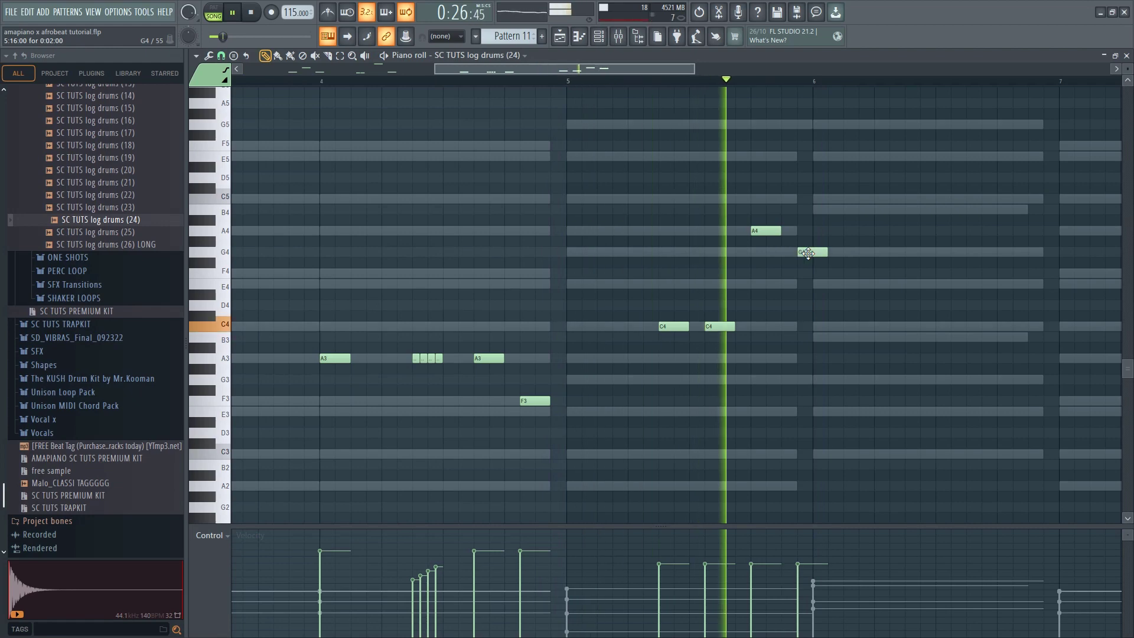
pyautogui.moveTo(807, 252); pyautogui.dragTo(798, 253)
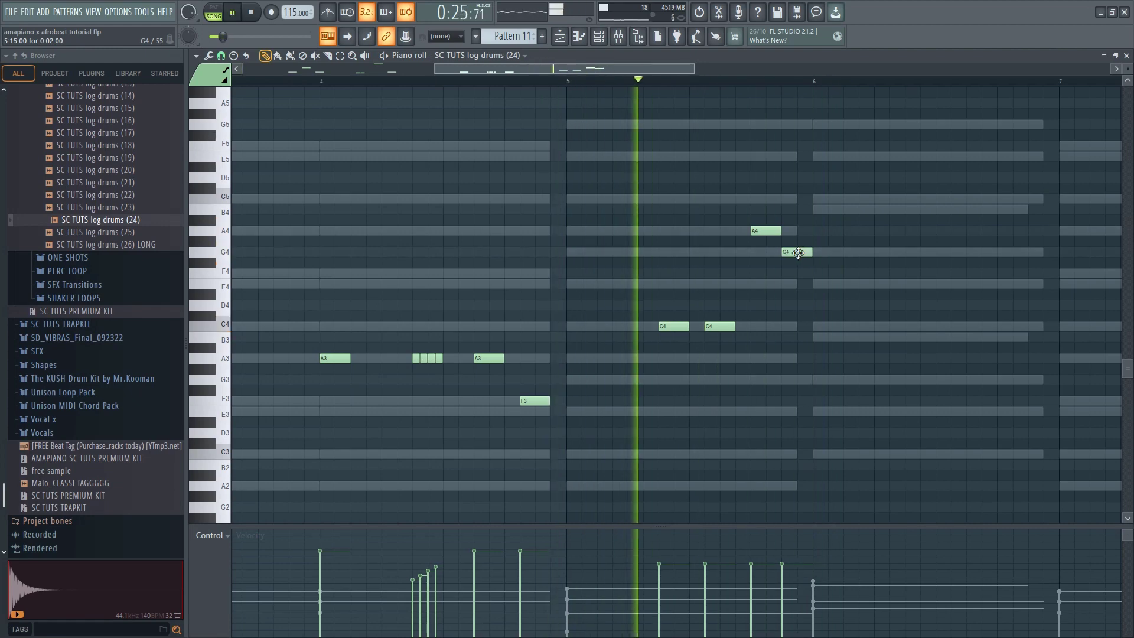
pyautogui.scroll(-3, 572, 236)
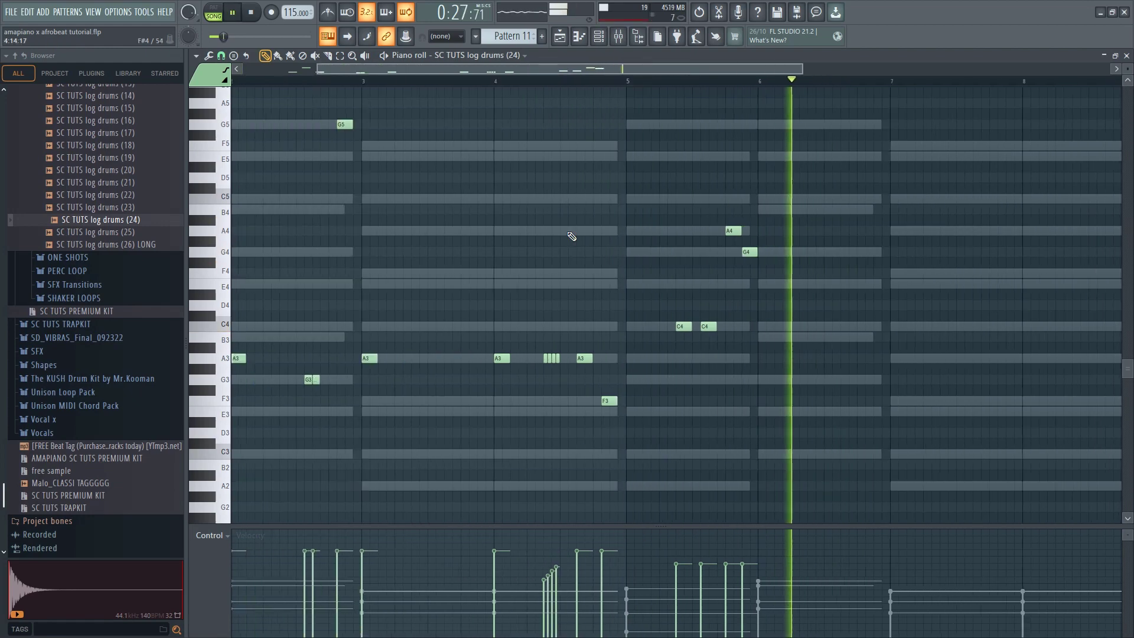
pyautogui.scroll(-1, 389, 172)
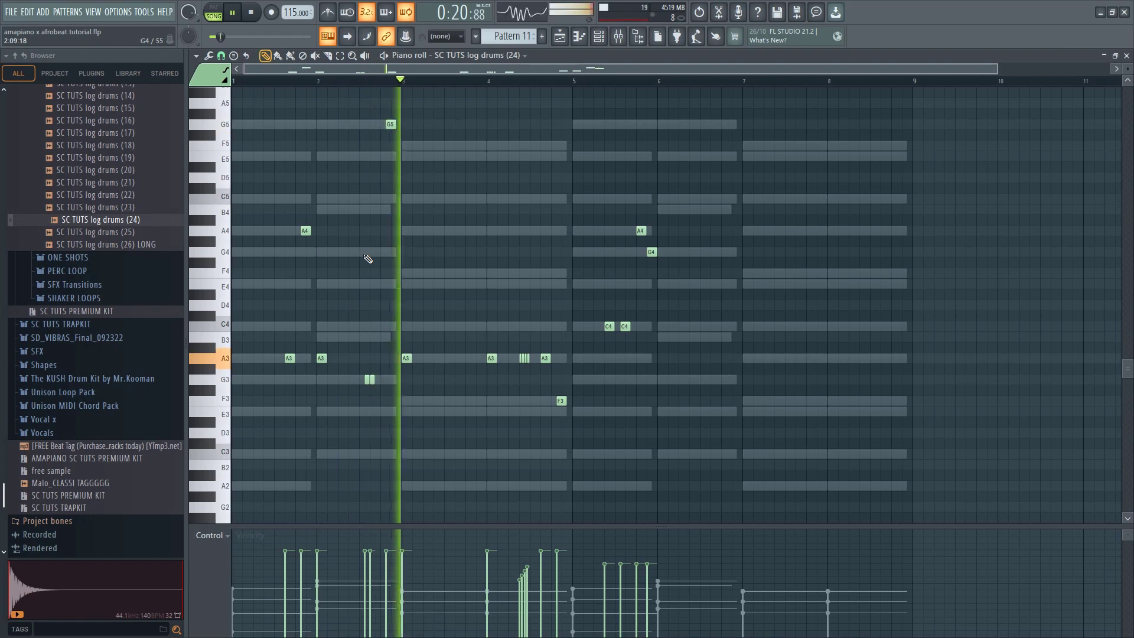
pyautogui.scroll(2, 499, 307)
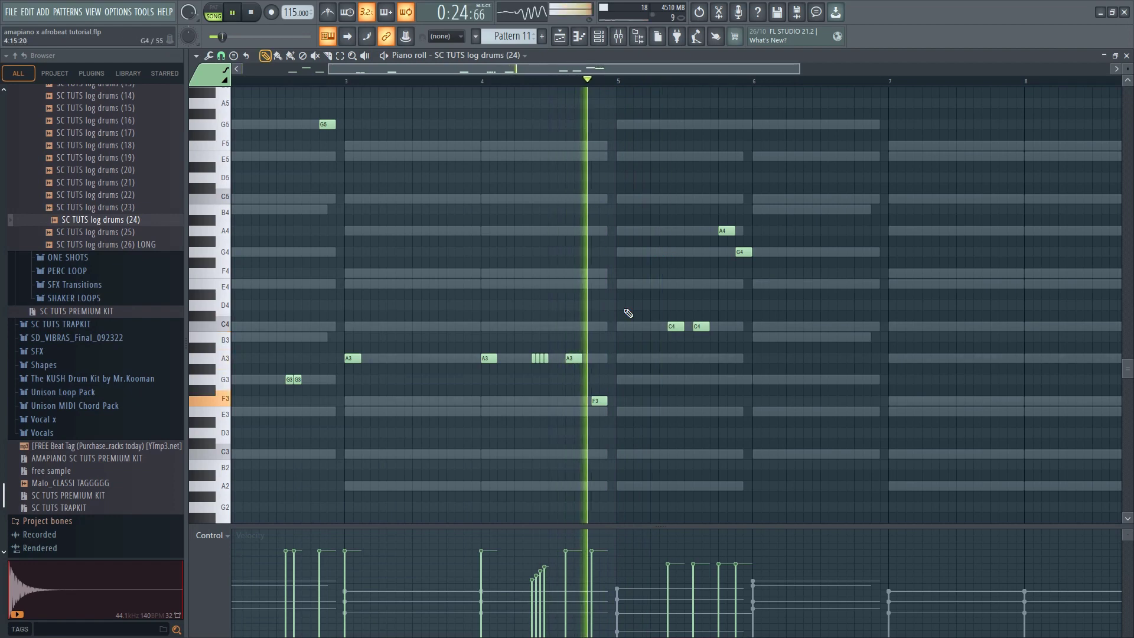
# Add an A3 note at the start of bar 5, and play back from just before bar 4
pyautogui.click(470, 79)
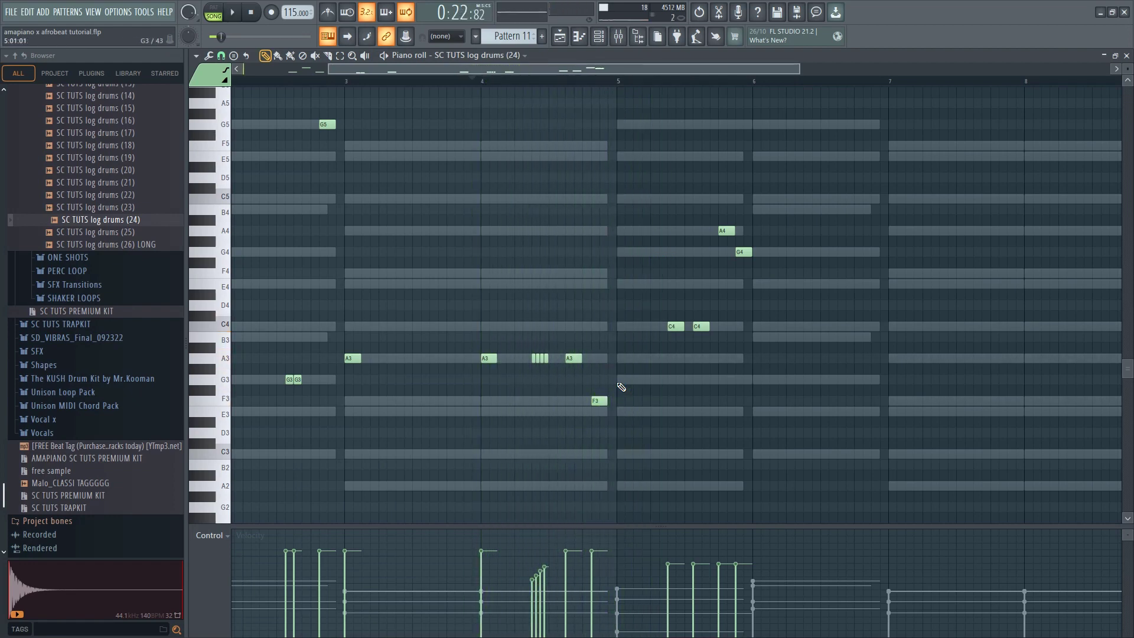
pyautogui.press('space')
pyautogui.moveTo(624, 381); pyautogui.dragTo(623, 359)
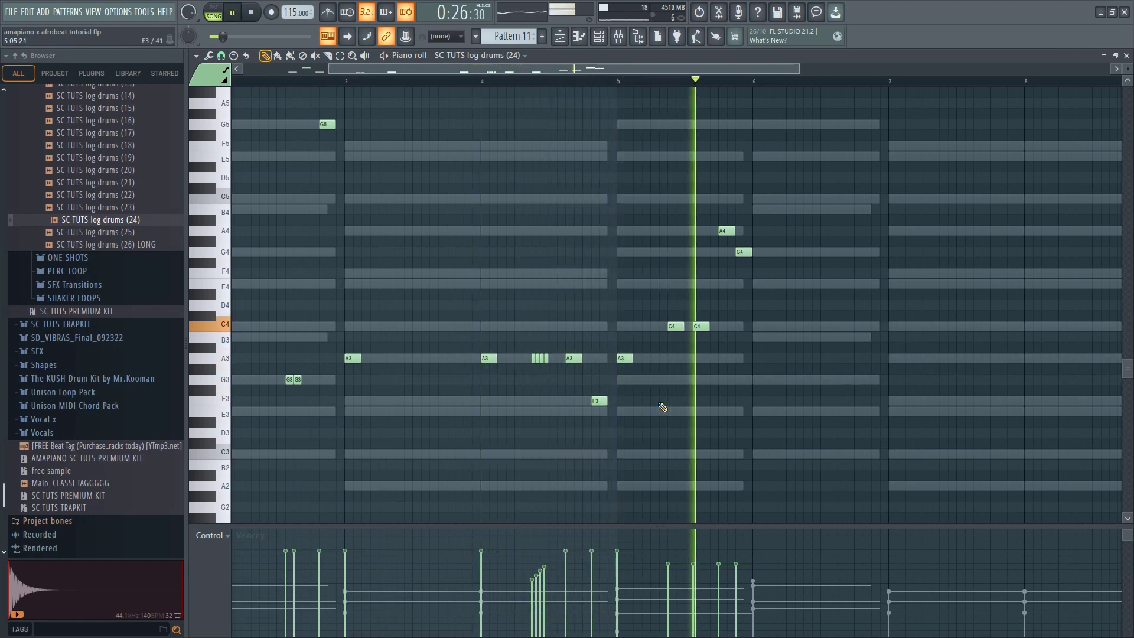
pyautogui.press('space')
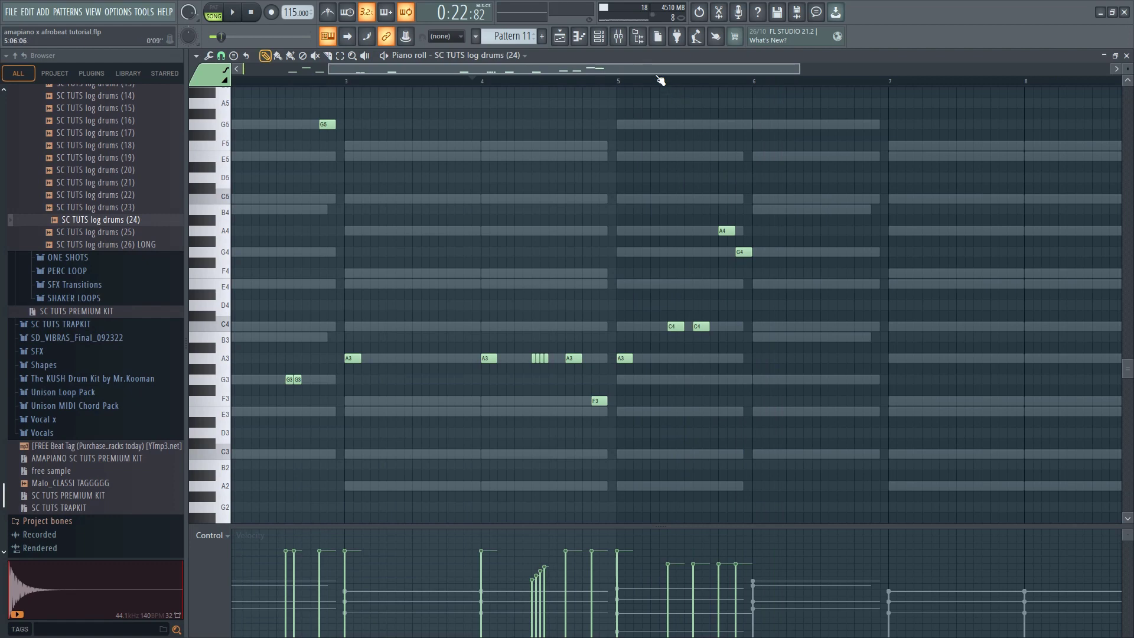
pyautogui.press('space')
# Lower the G4 note at the end of bar 5 to C4 and add a G4 note in the middle of bar 6
pyautogui.moveTo(741, 255); pyautogui.dragTo(741, 328)
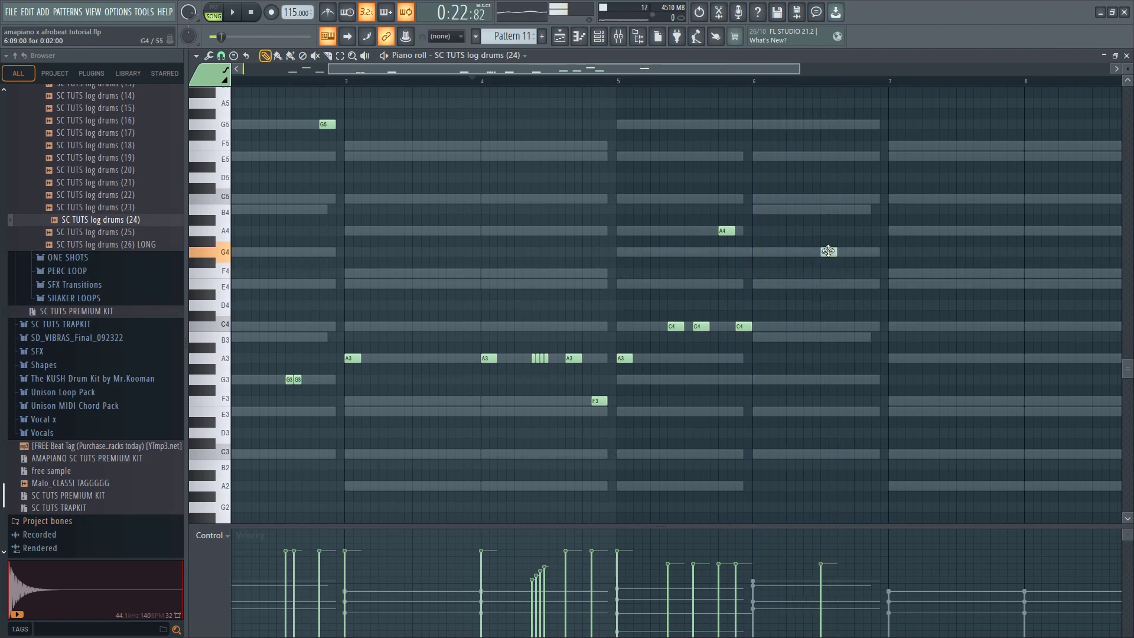
pyautogui.click(719, 82)
pyautogui.scroll(2, 865, 247)
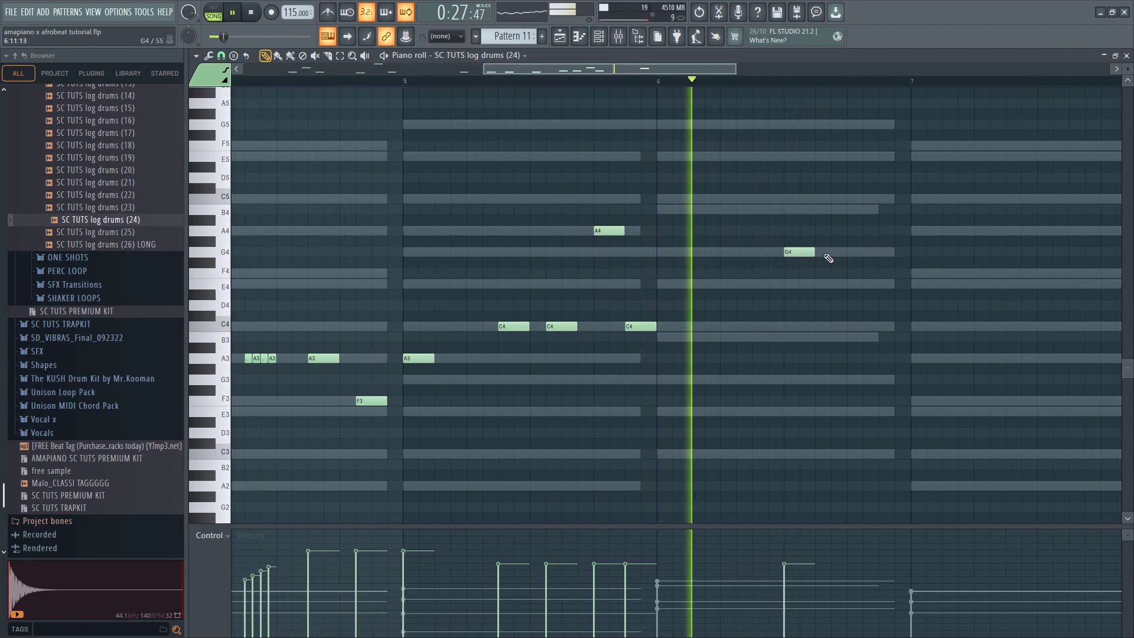
# Add a second G4 log drum note near the end of bar 6 and a C4 note at the start of bar 7
pyautogui.click(832, 253)
pyautogui.moveTo(842, 252); pyautogui.dragTo(860, 254)
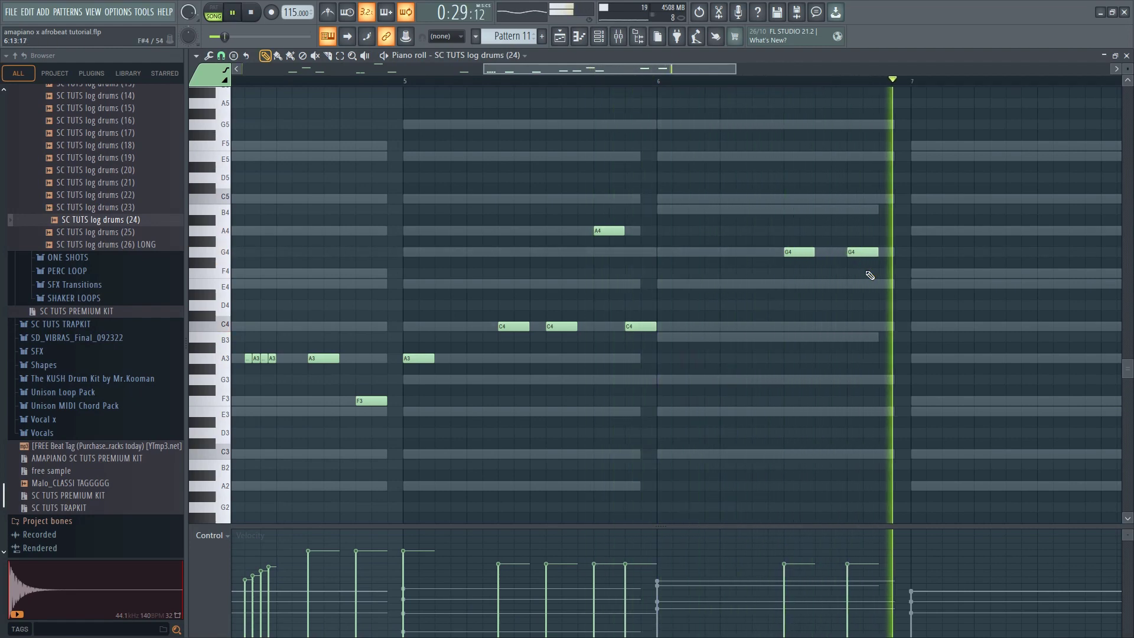
pyautogui.press('space')
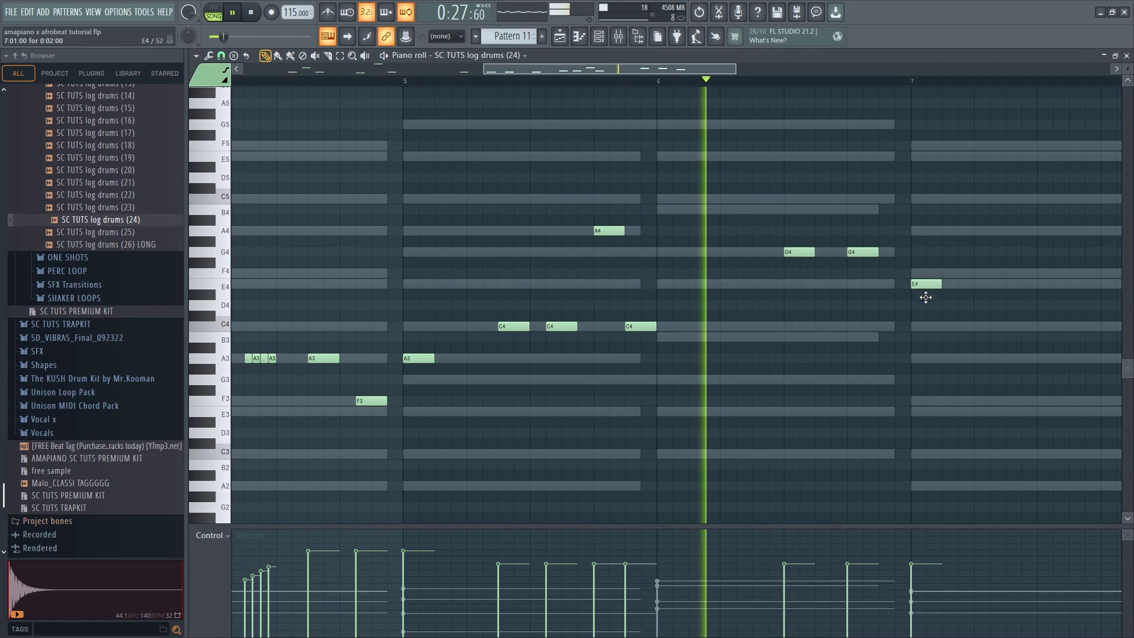
pyautogui.moveTo(925, 297); pyautogui.dragTo(925, 330)
pyautogui.scroll(-1, 902, 336)
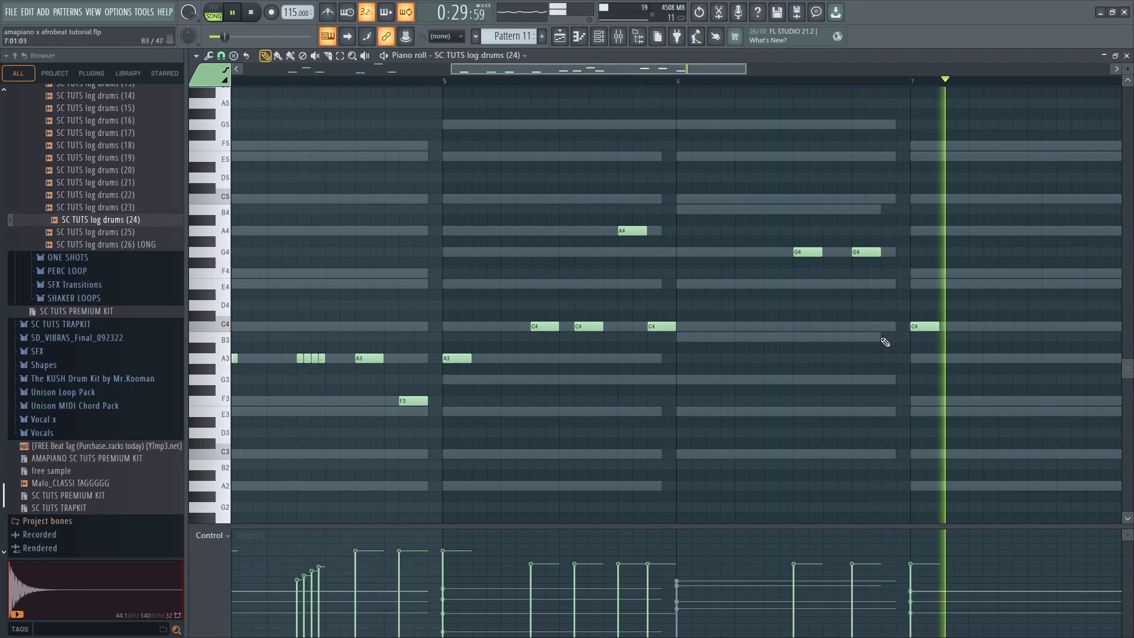
# Add a run of four short consecutive C4 notes starting in the middle of bar 7
pyautogui.scroll(-1, 885, 342)
pyautogui.scroll(2, 957, 329)
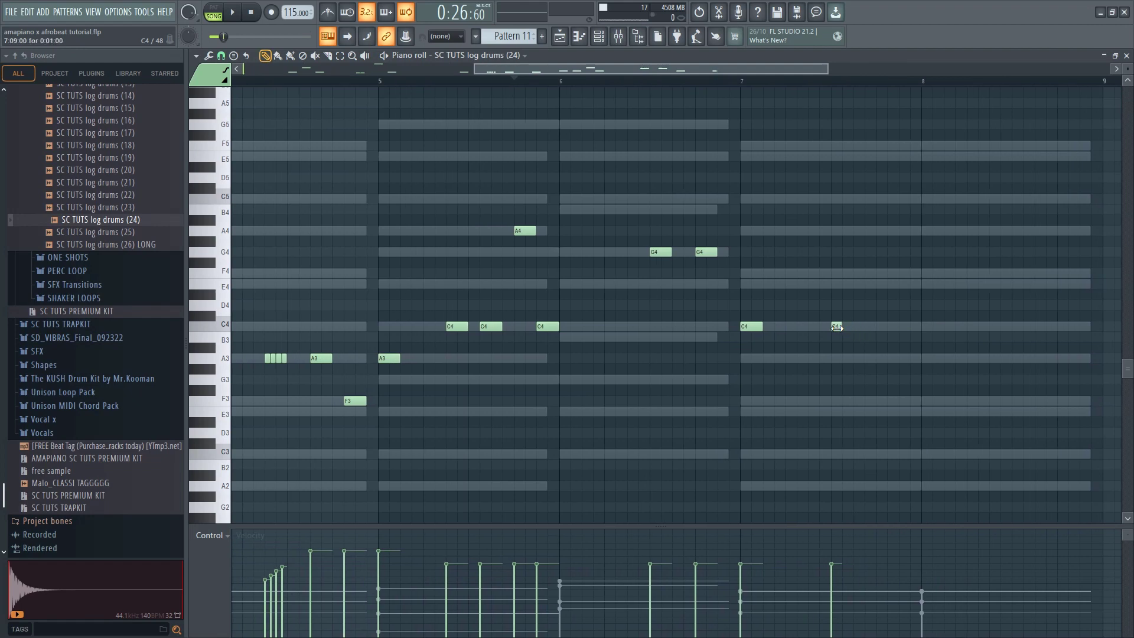
pyautogui.click(847, 326)
pyautogui.click(857, 326)
pyautogui.click(868, 327)
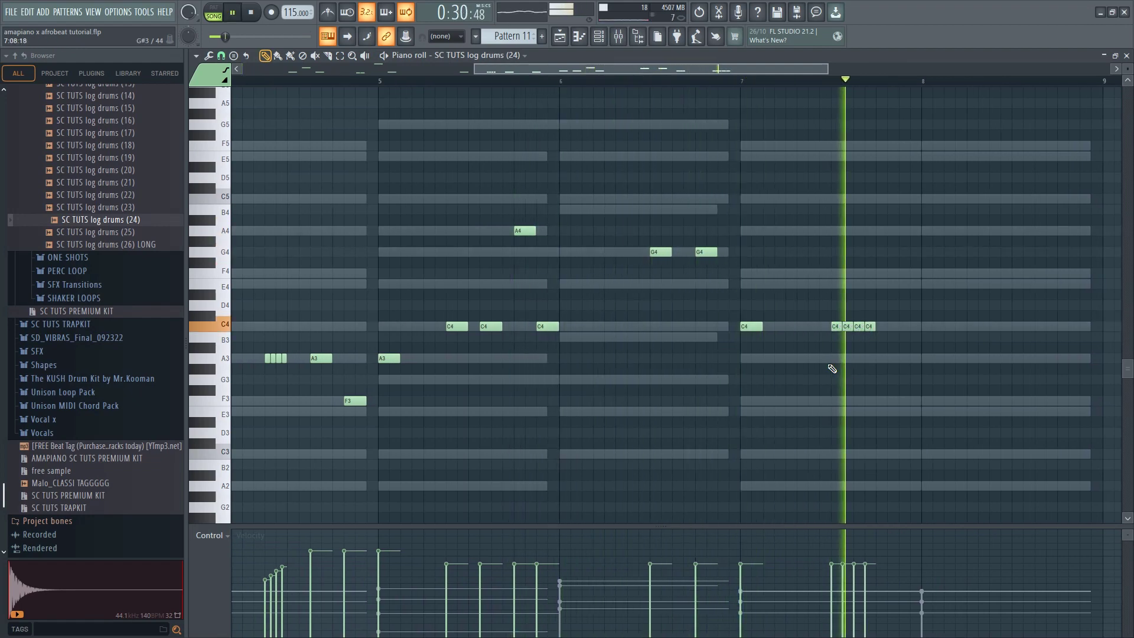
# Copy the four short C4 notes directly after themselves, lower the copy an octave to C3, and listen to the pattern
pyautogui.moveTo(831, 317)
pyautogui.mouseDown()
pyautogui.moveTo(878, 340)
pyautogui.moveTo(875, 327)
pyautogui.moveTo(885, 326)
pyautogui.mouseUp()
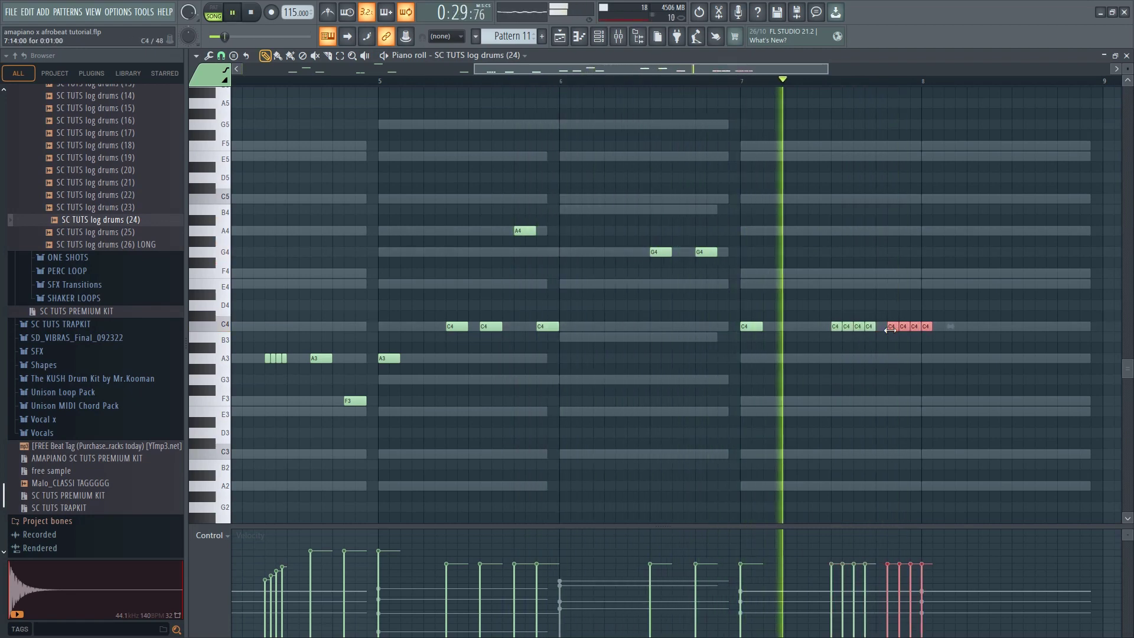
pyautogui.hotkey('ctrl', 'Down')
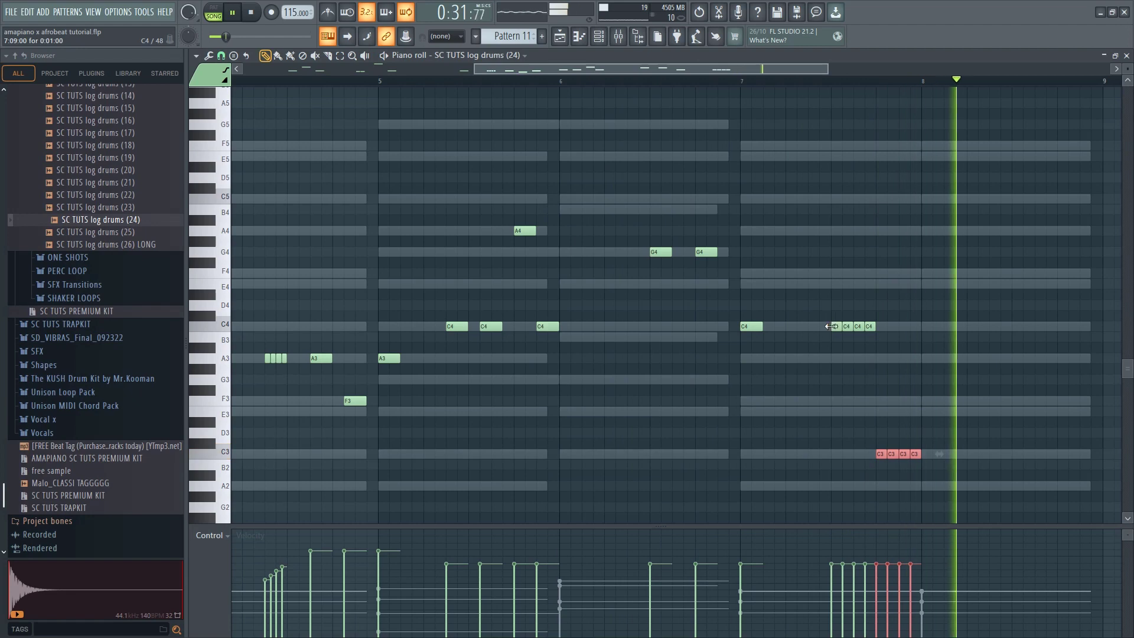
pyautogui.scroll(-3, 797, 318)
pyautogui.moveTo(260, 82); pyautogui.dragTo(207, 83)
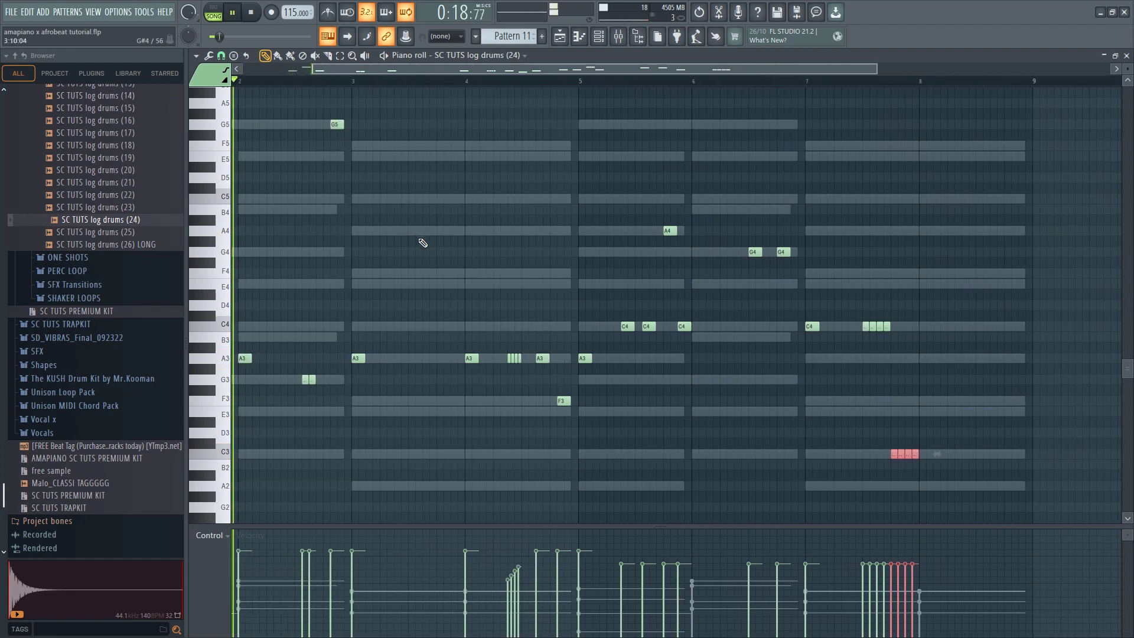
pyautogui.scroll(-4, 419, 239)
pyautogui.scroll(3, 268, 287)
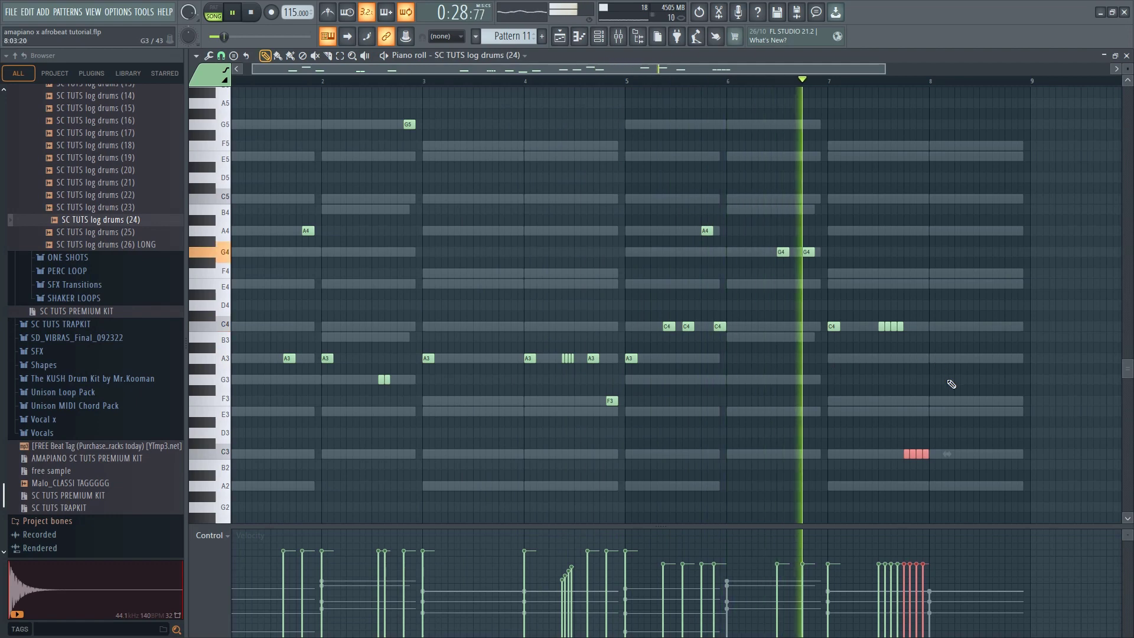
pyautogui.scroll(2, 949, 385)
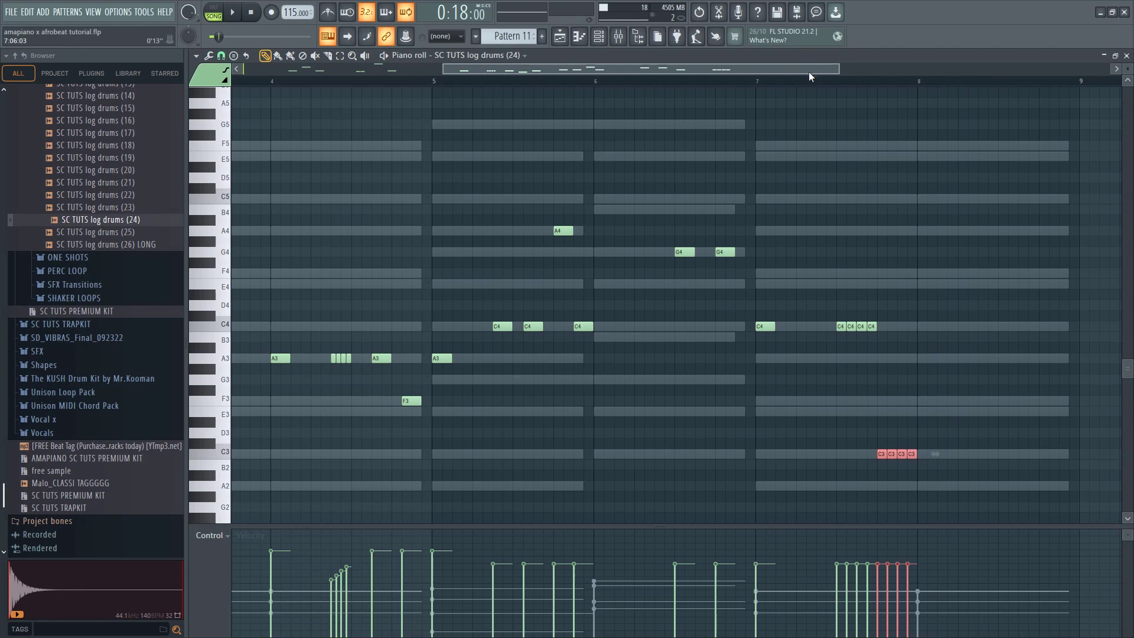
# Move the four C3 notes to the start of bar 8 and the four short C4 notes to the end of bar 7
pyautogui.moveTo(910, 452); pyautogui.dragTo(923, 452)
pyautogui.press('space')
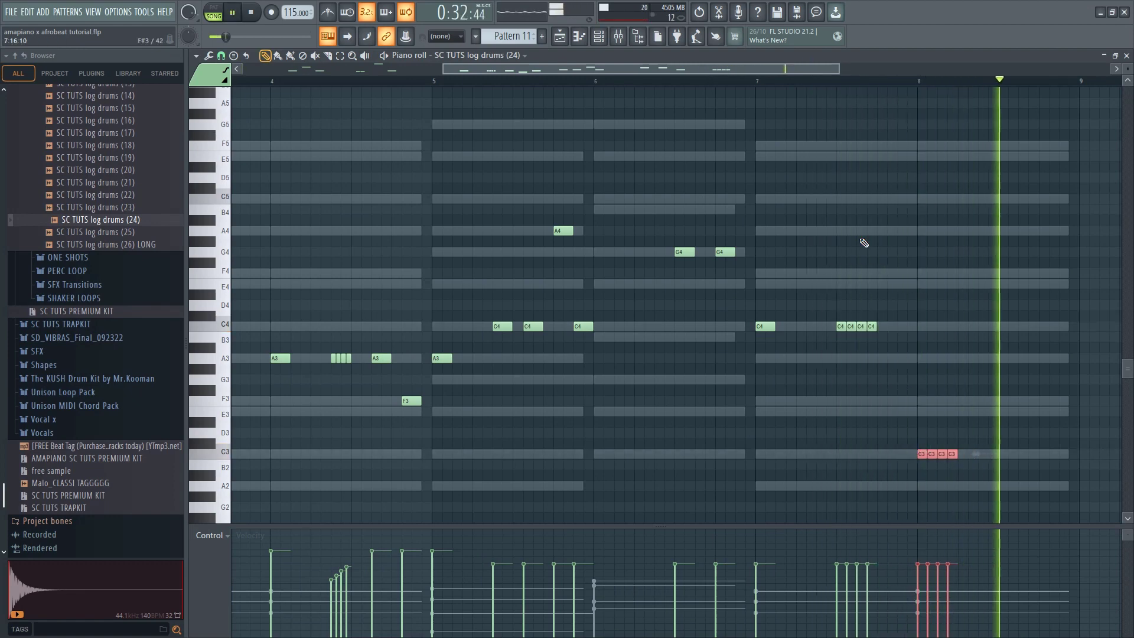
pyautogui.click(812, 82)
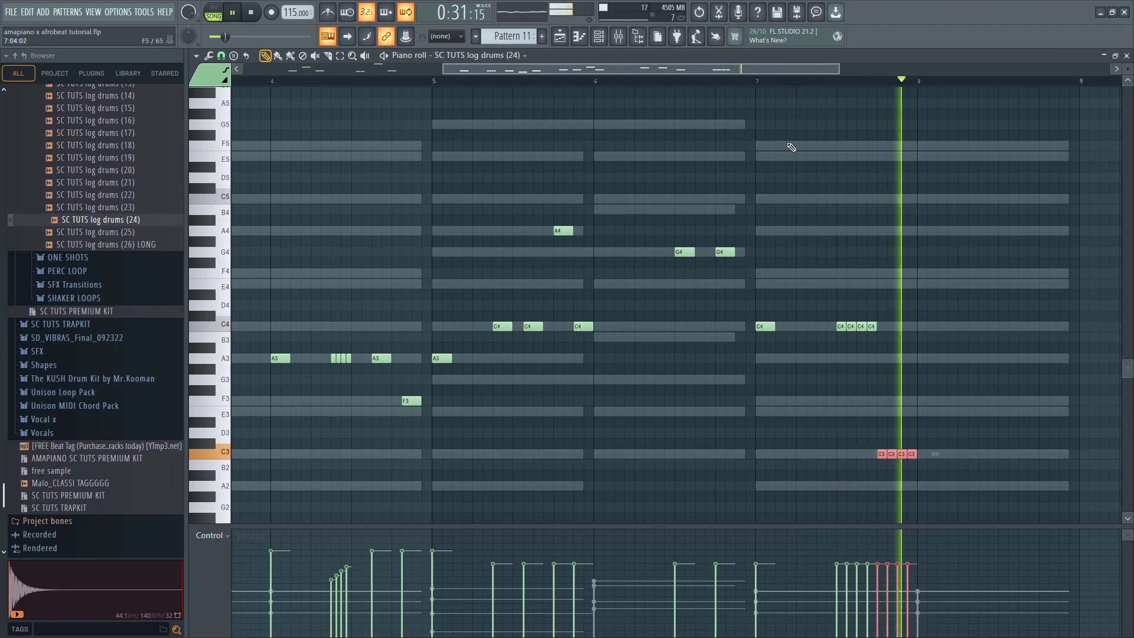
pyautogui.press('space')
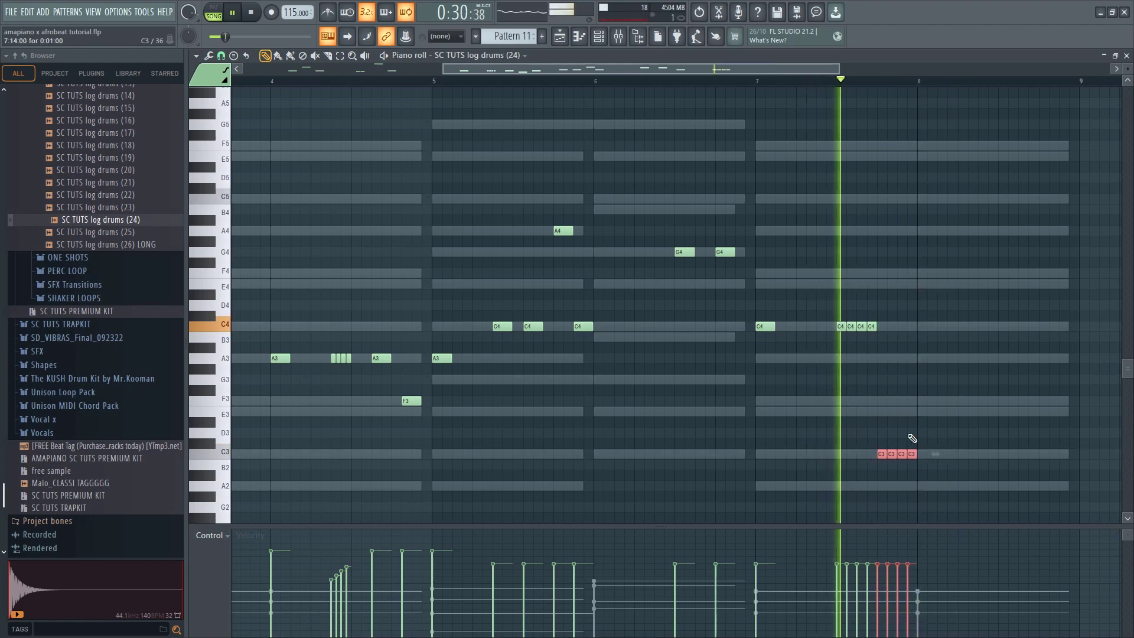
pyautogui.click(921, 411)
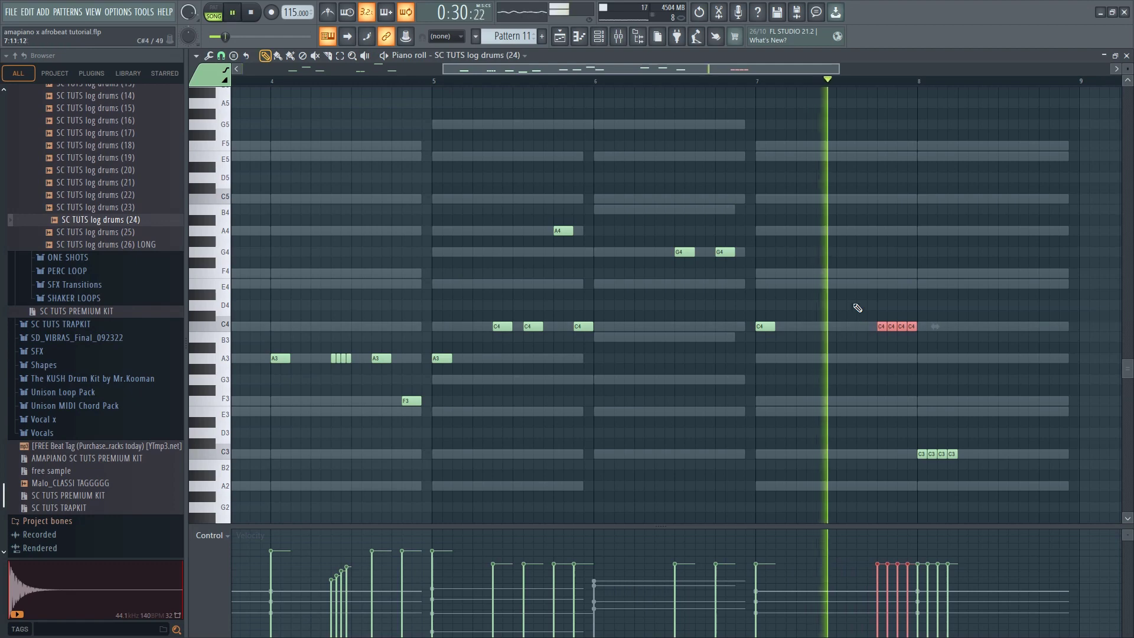
# Play back from the middle of bar 6 and add an F4 note in bar 7, just before the short C4 notes
pyautogui.click(677, 83)
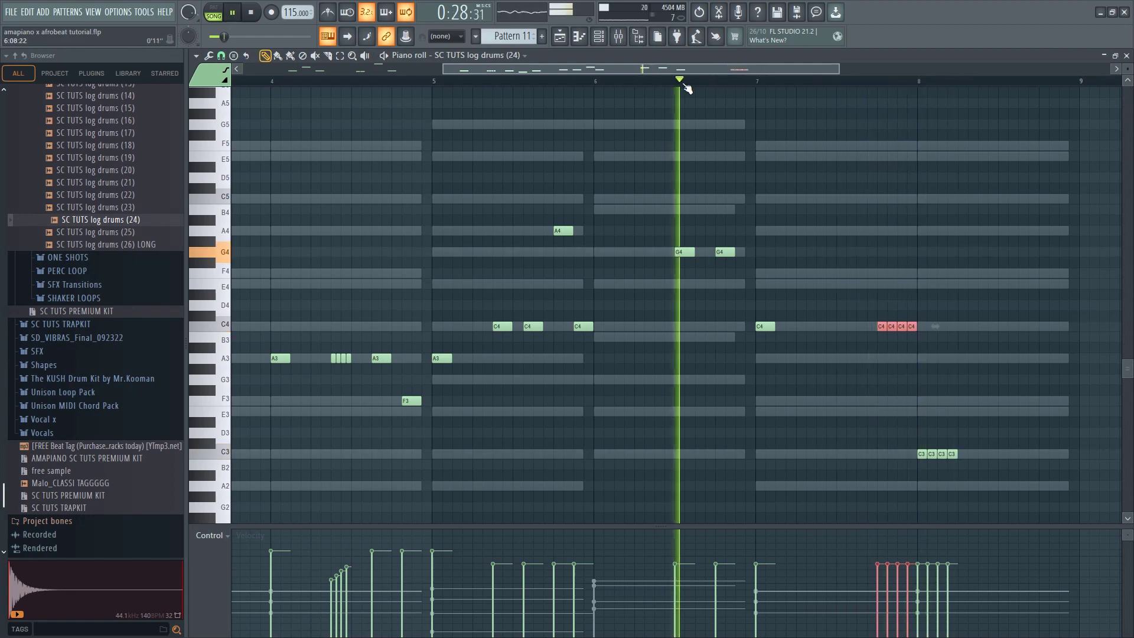
pyautogui.click(764, 326)
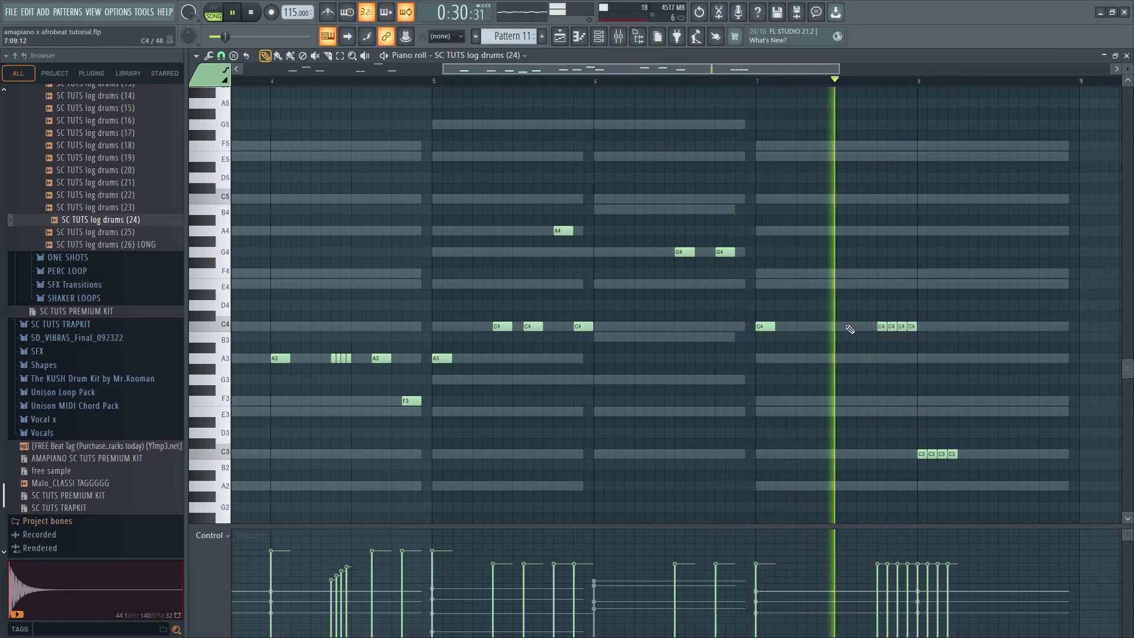
pyautogui.click(851, 272)
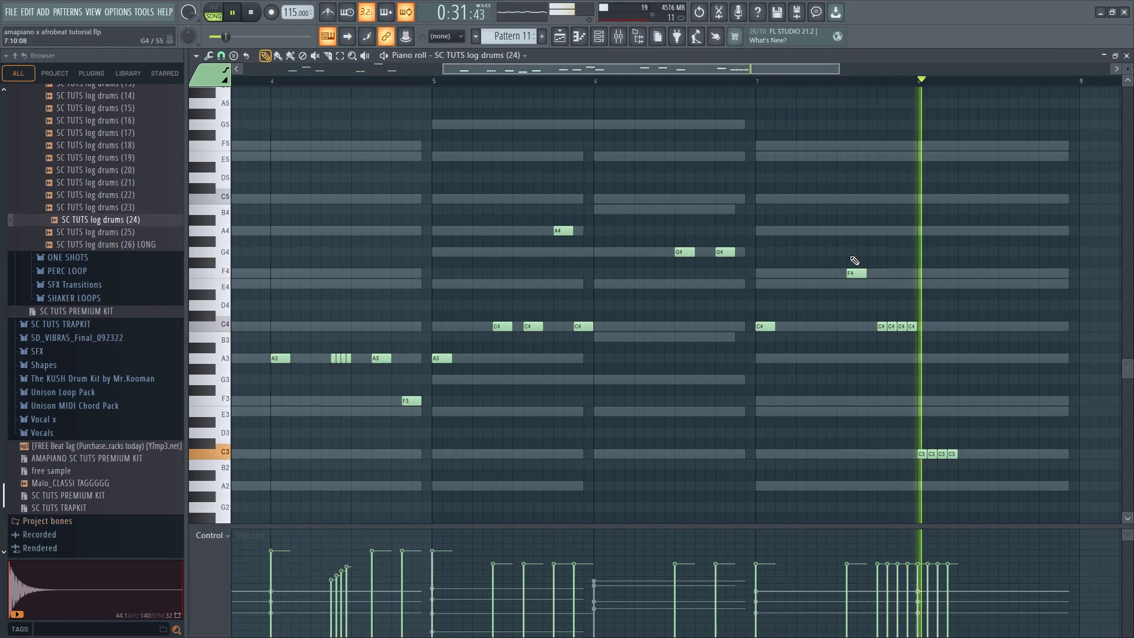
pyautogui.scroll(-3, 610, 230)
pyautogui.scroll(-1, 667, 349)
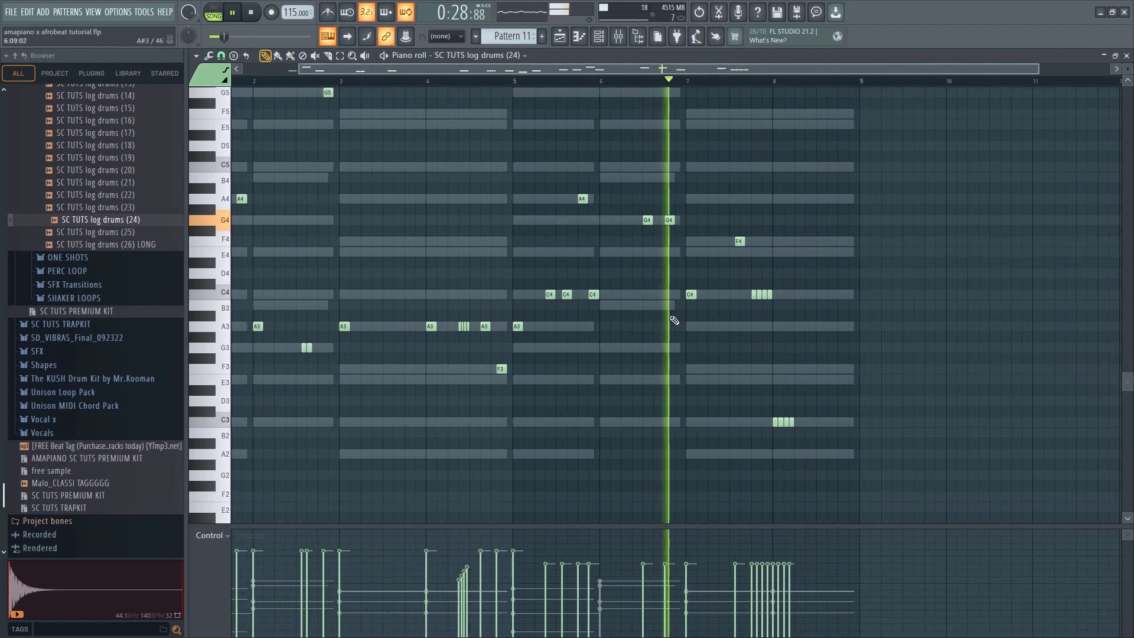
pyautogui.scroll(2, 821, 313)
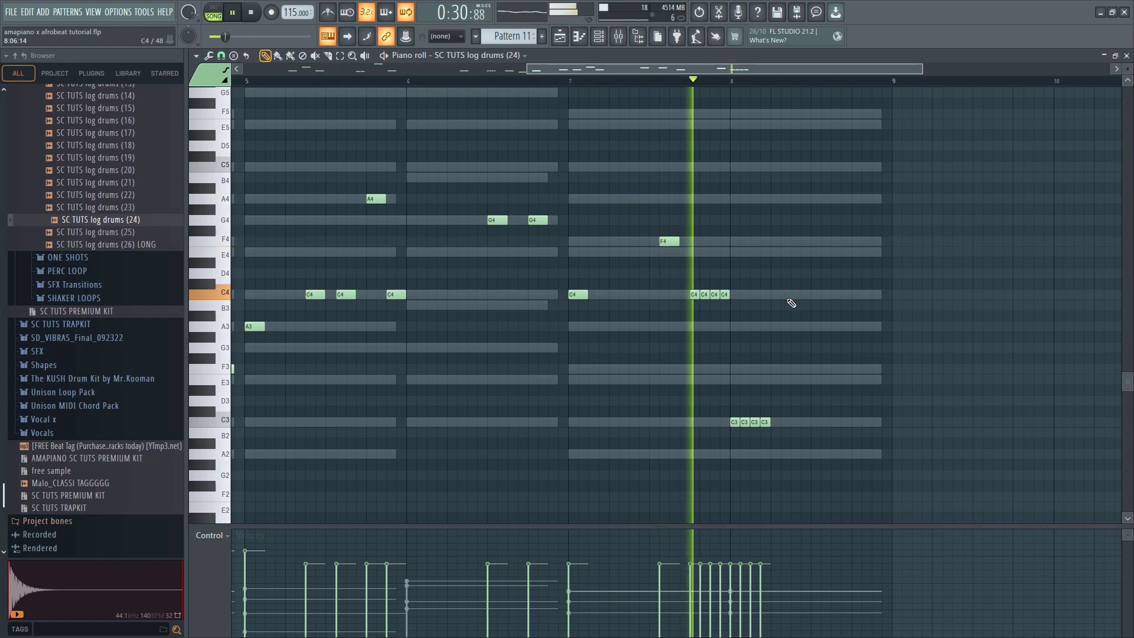
# Add two separate C4 notes around the middle of bar 8 and delete the earlier one
pyautogui.click(798, 296)
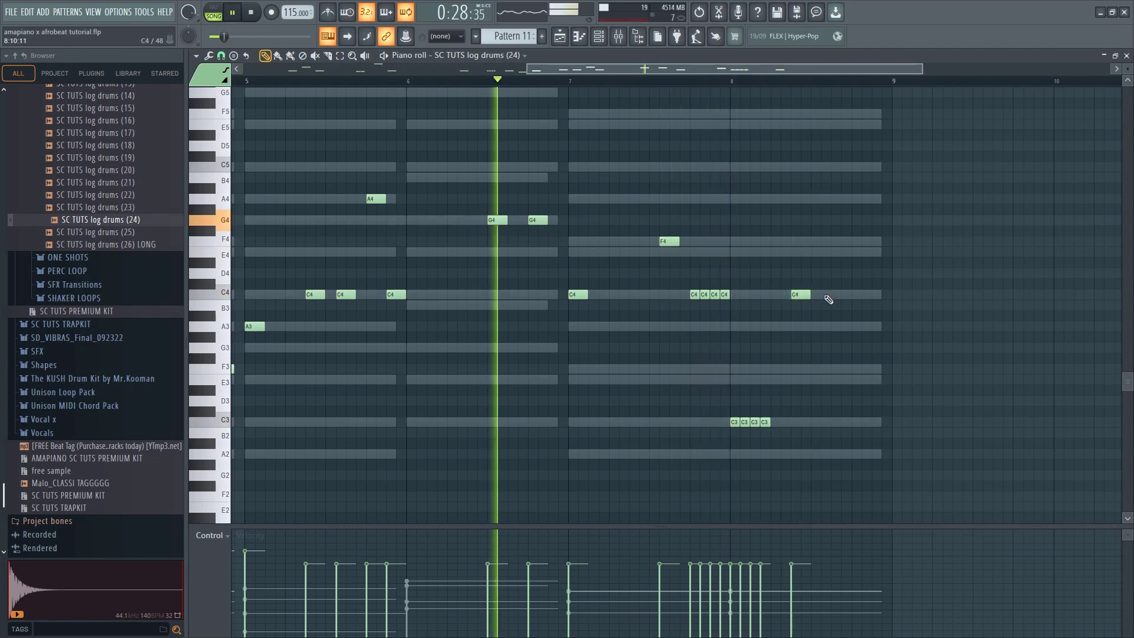
pyautogui.click(835, 298)
pyautogui.moveTo(867, 297); pyautogui.dragTo(804, 300)
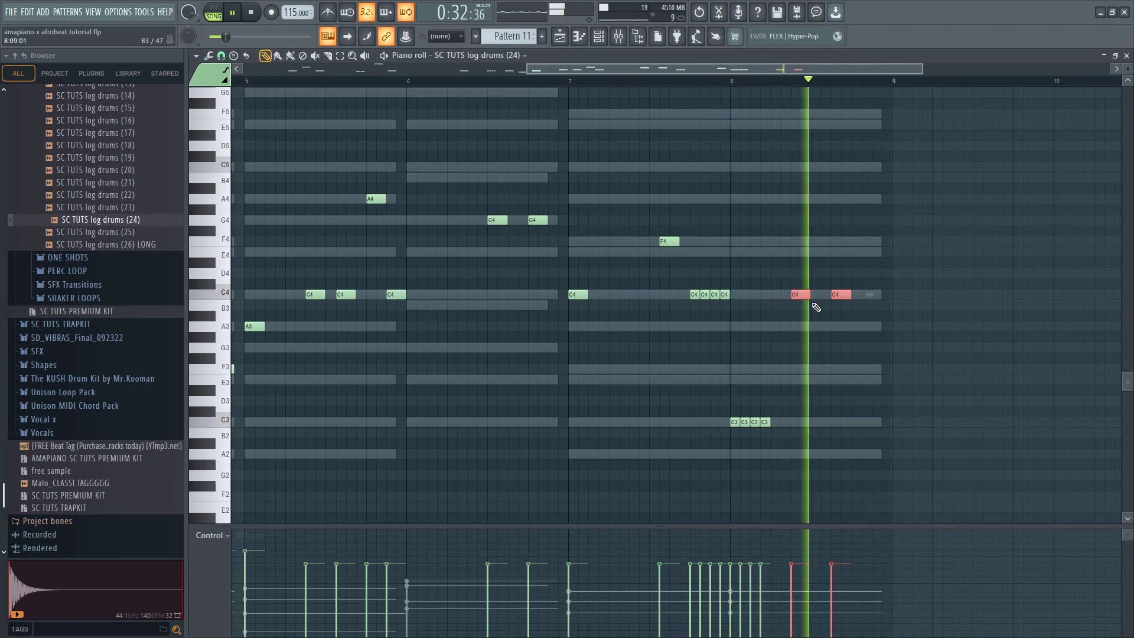
pyautogui.rightClick(794, 299)
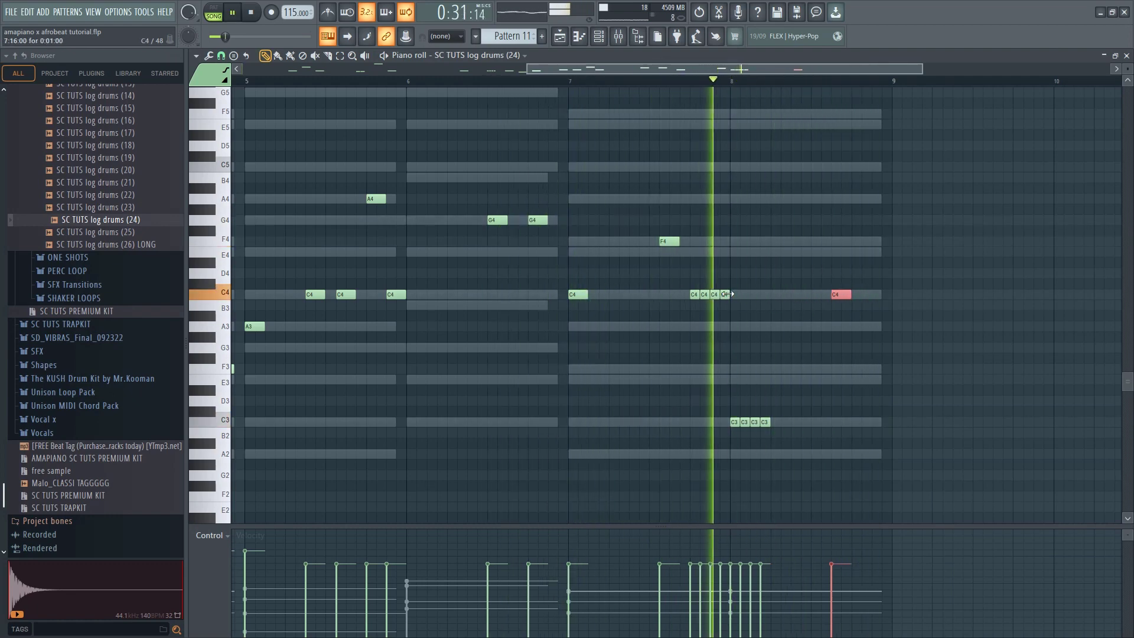
# Delete the two middle notes of the four short C4 notes at the end of bar 7
pyautogui.press('space')
pyautogui.press('space')
pyautogui.rightClick(704, 296)
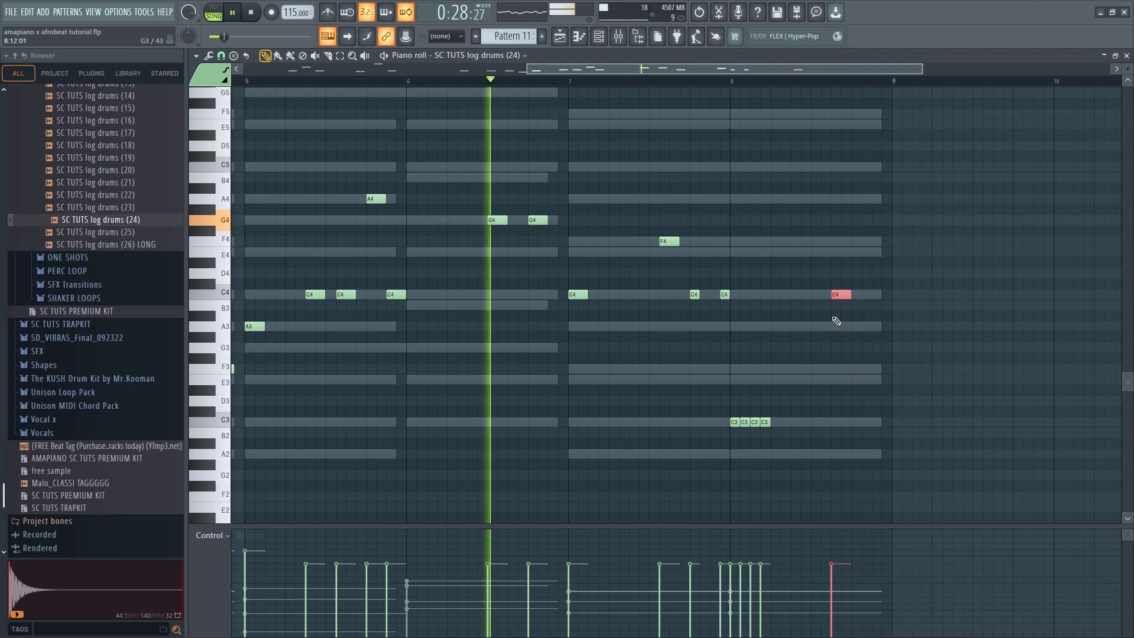
# Shift the C4 note in bar 8 slightly earlier and lower the four short notes at the start of bar 8 to A2
pyautogui.moveTo(838, 298); pyautogui.dragTo(829, 300)
pyautogui.moveTo(784, 386); pyautogui.dragTo(723, 437)
pyautogui.press('space')
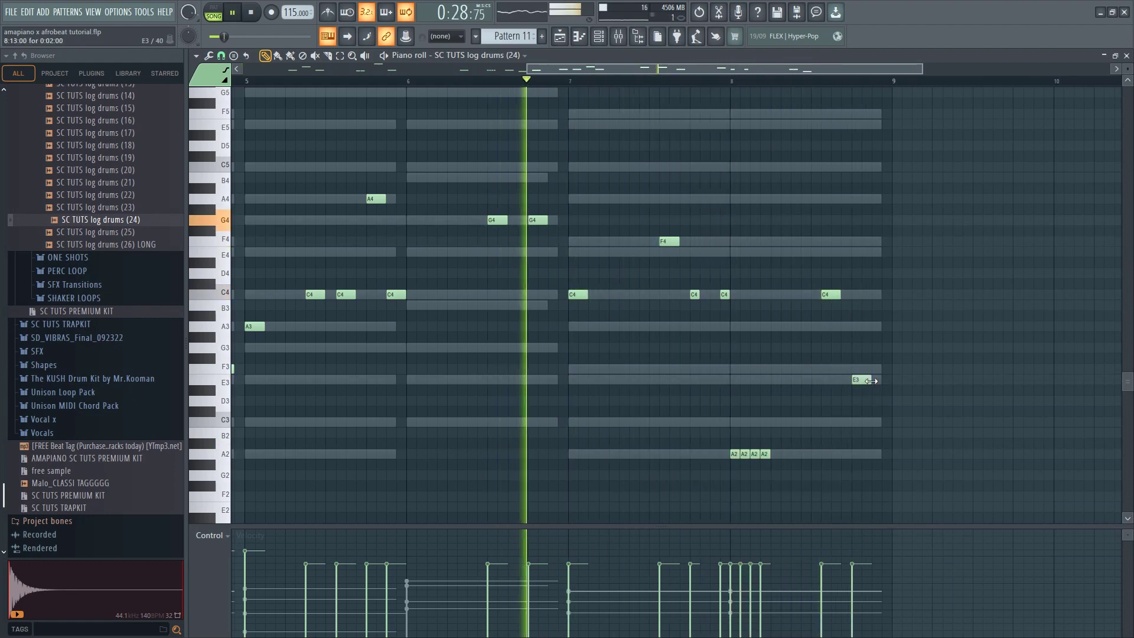
# Place a longer C3 note at the end of bar 8, reaching the chord's end, and play the pattern from the beginning
pyautogui.moveTo(870, 380); pyautogui.dragTo(870, 424)
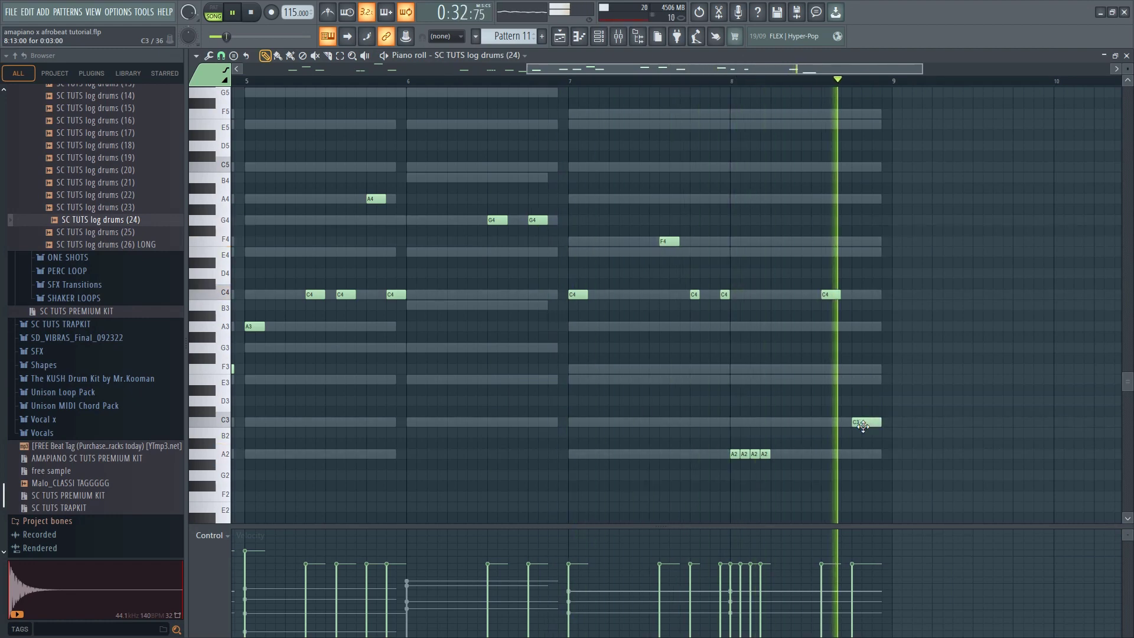
pyautogui.scroll(-4, 765, 398)
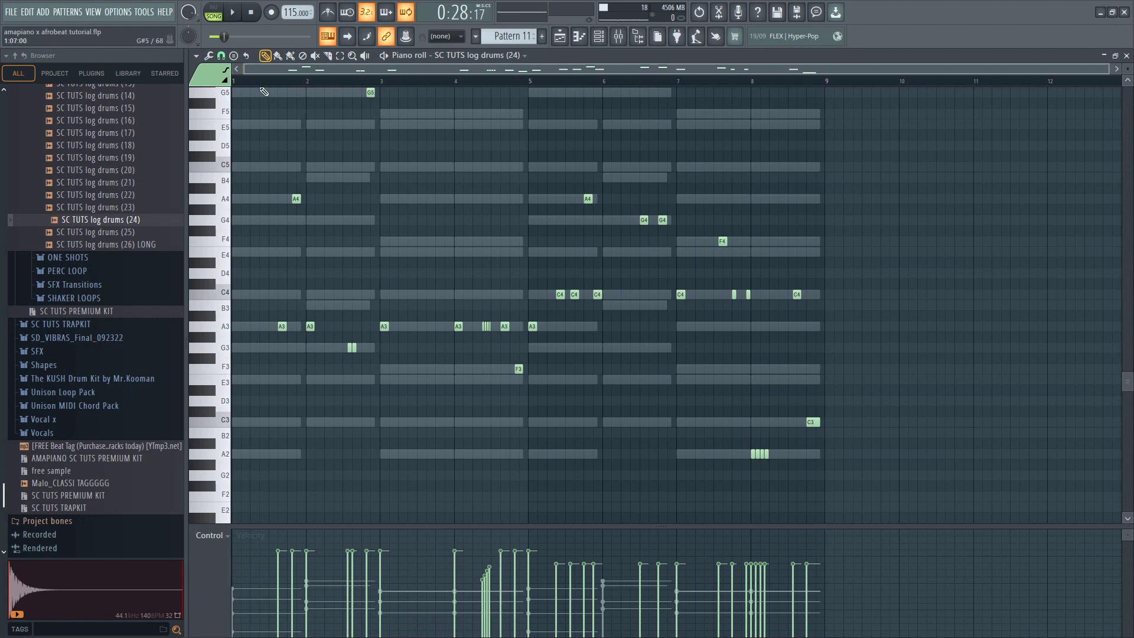
pyautogui.press('space')
pyautogui.scroll(3, 253, 253)
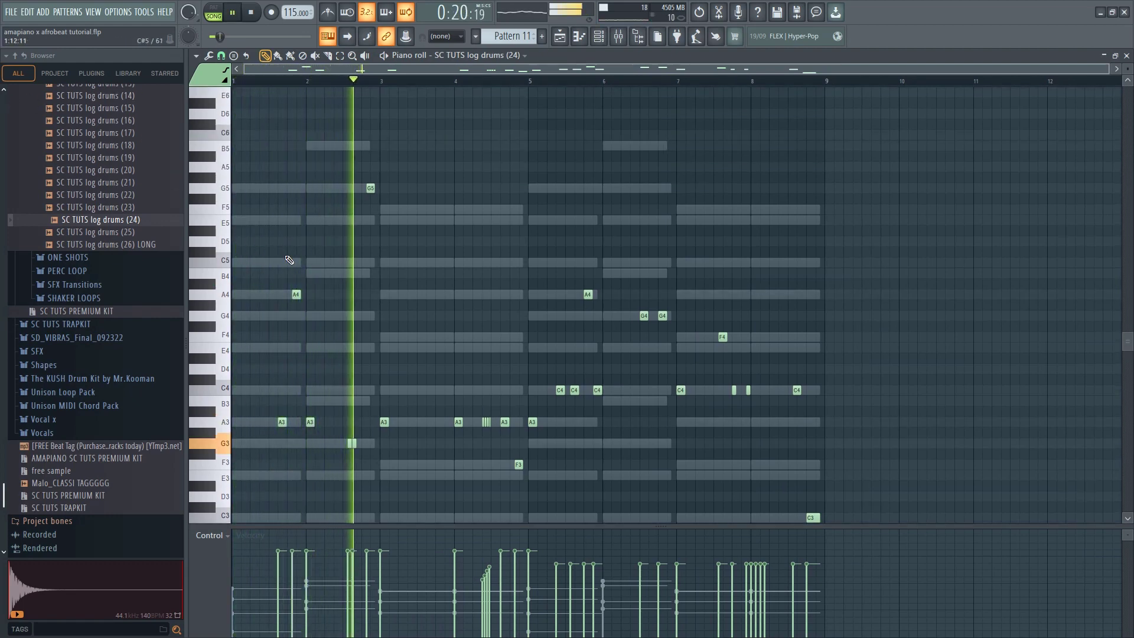
pyautogui.scroll(1, 387, 383)
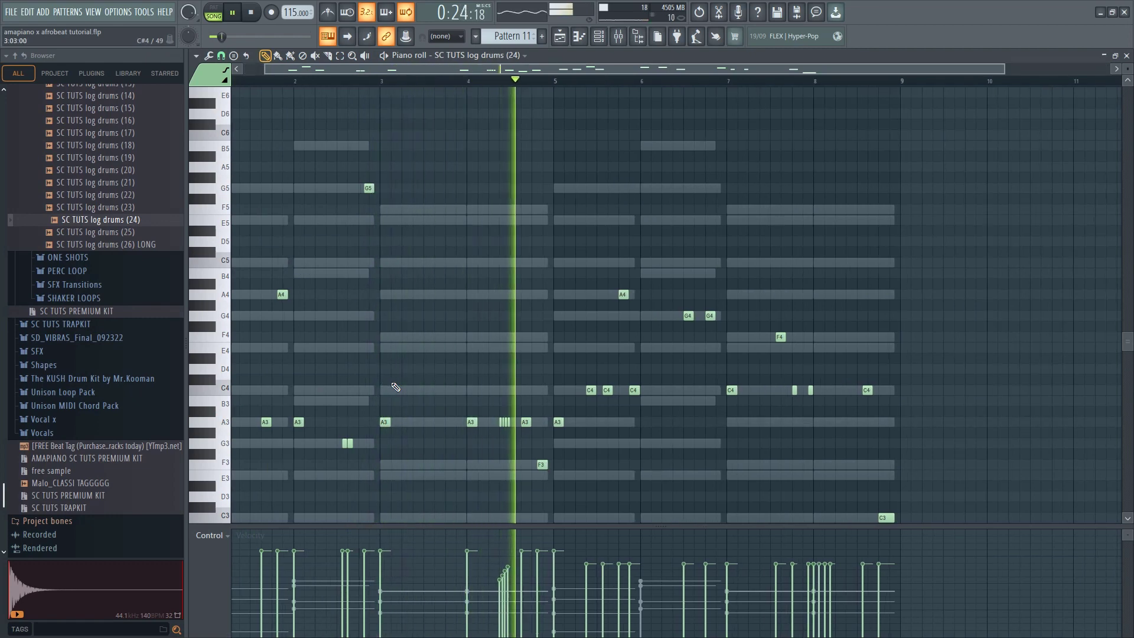
# Replace the A3 note at the start of bar 5 with four shorter consecutive A3 notes, and listen to the pattern
pyautogui.scroll(2, 506, 403)
pyautogui.press('space')
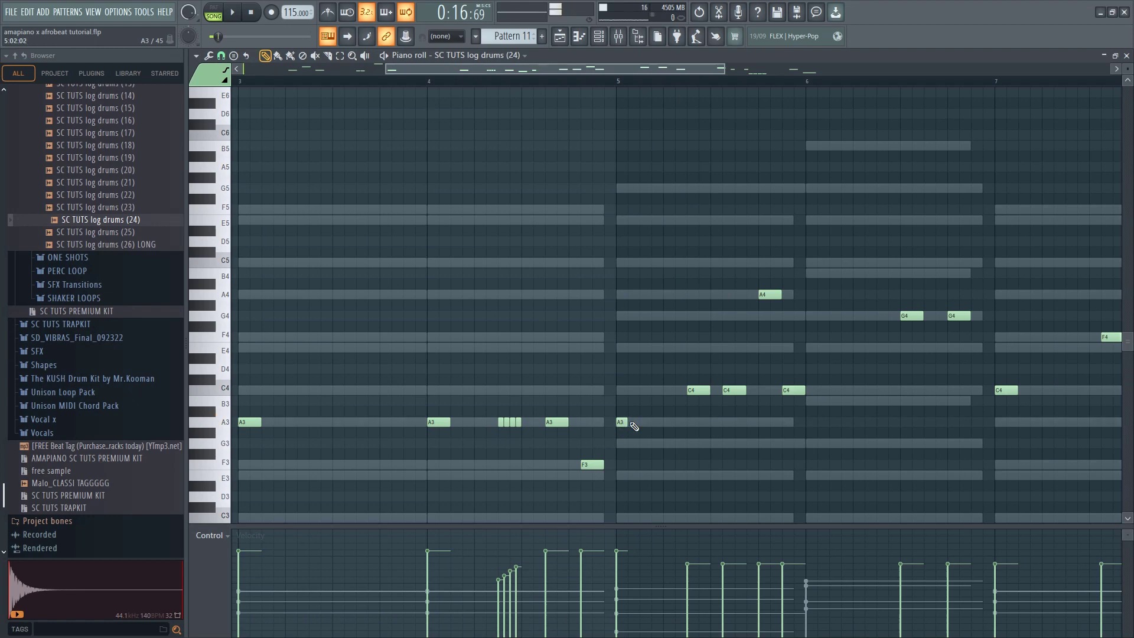
pyautogui.scroll(-2, 658, 431)
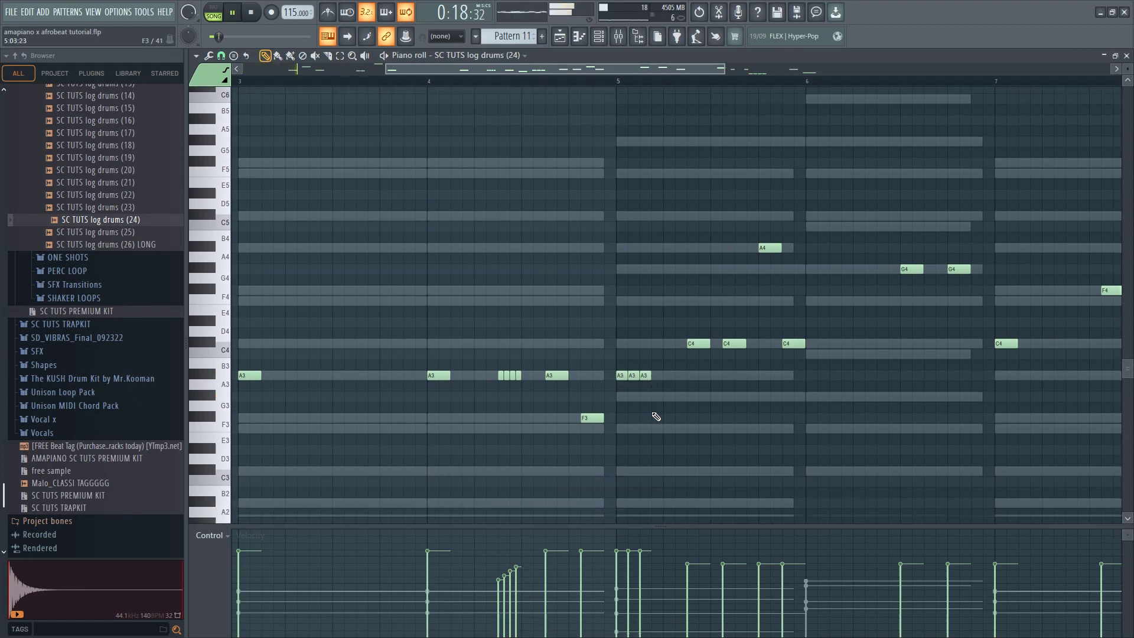
pyautogui.scroll(-3, 649, 369)
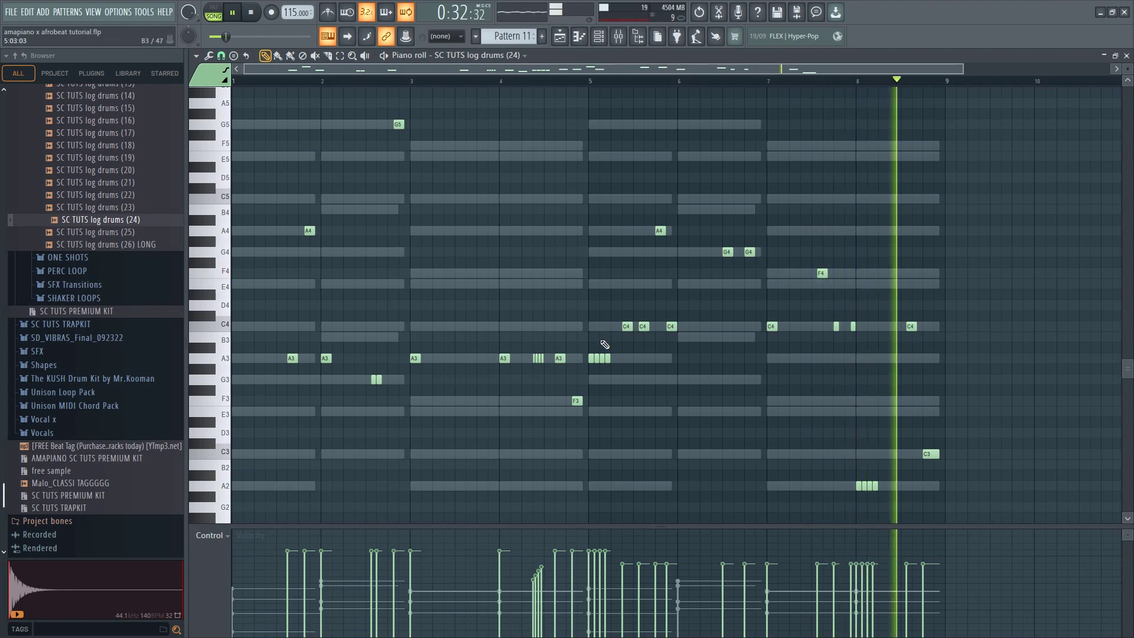
# Return to the Playlist, take Track 16 out of solo, and play the log drums with the whole arrangement
pyautogui.click(559, 36)
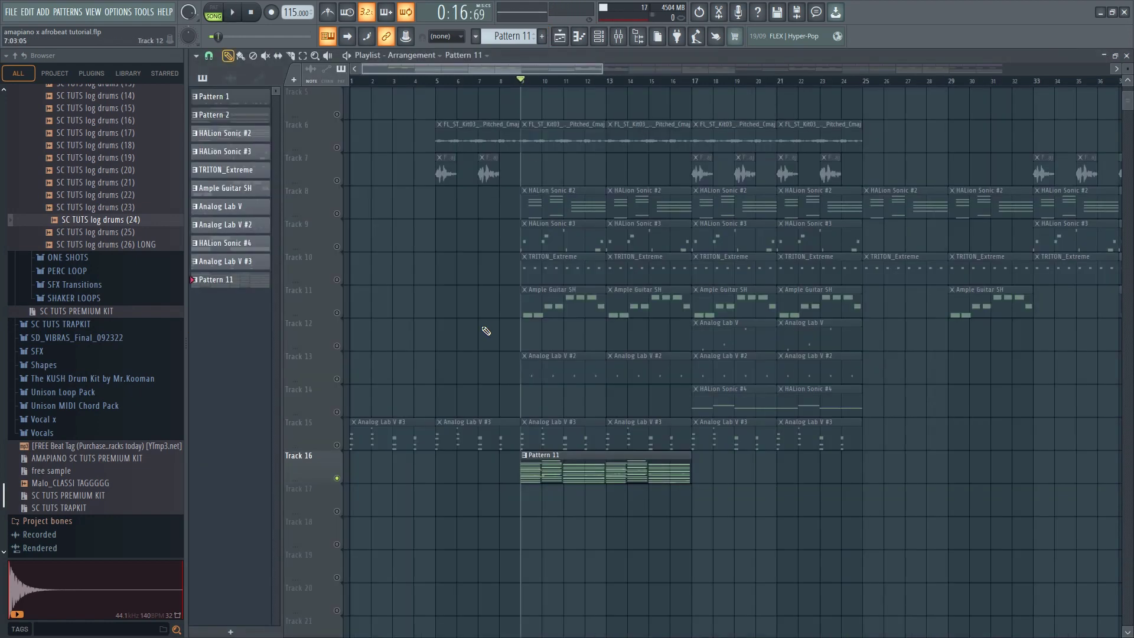
pyautogui.keyDown('ctrl'); pyautogui.click(337, 479); pyautogui.keyUp('ctrl')
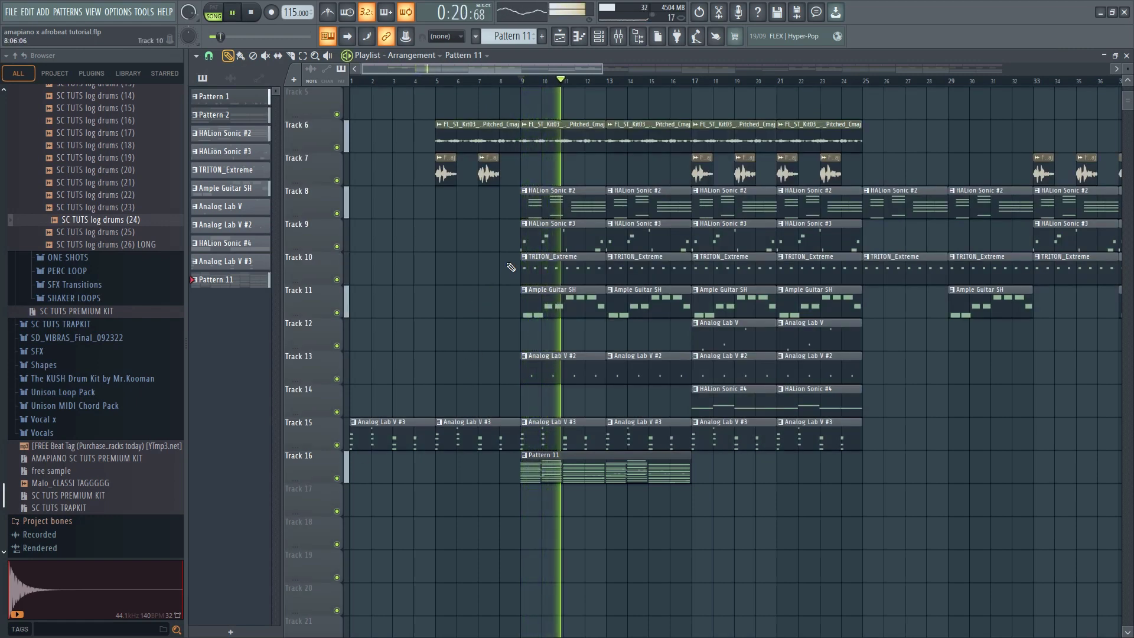
# Duplicate the Pattern 11 clip on Track 16 so that a copy covers bars 17 to 24
pyautogui.click(599, 36)
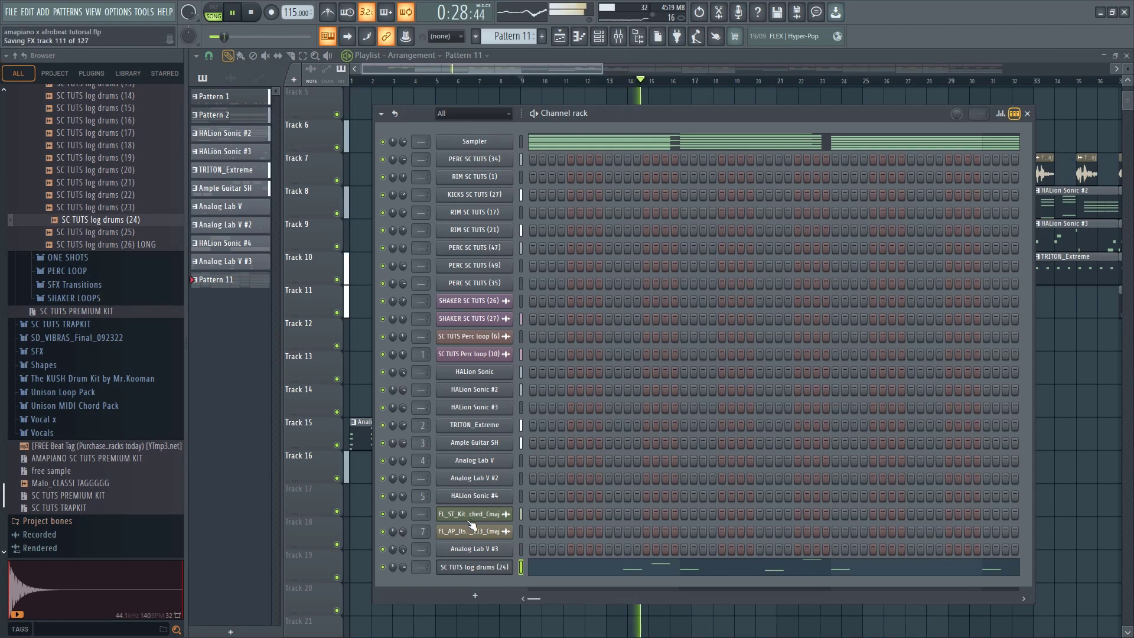
pyautogui.scroll(4, 123, 216)
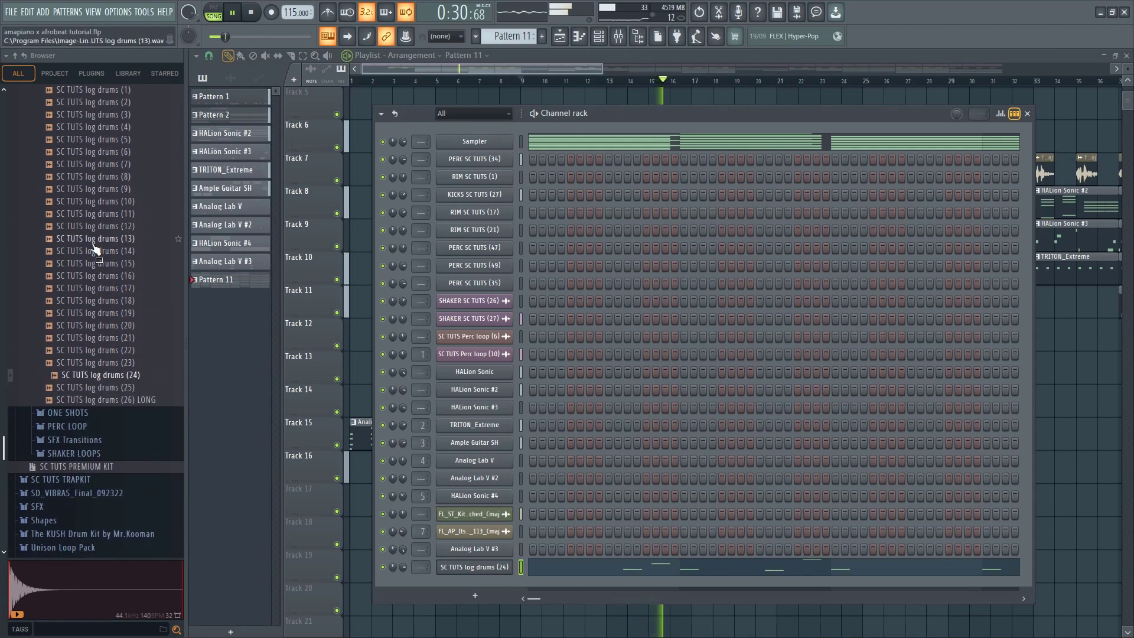
pyautogui.press('F6')
pyautogui.moveTo(653, 493); pyautogui.dragTo(622, 476)
pyautogui.hotkey('ctrl', 'b')
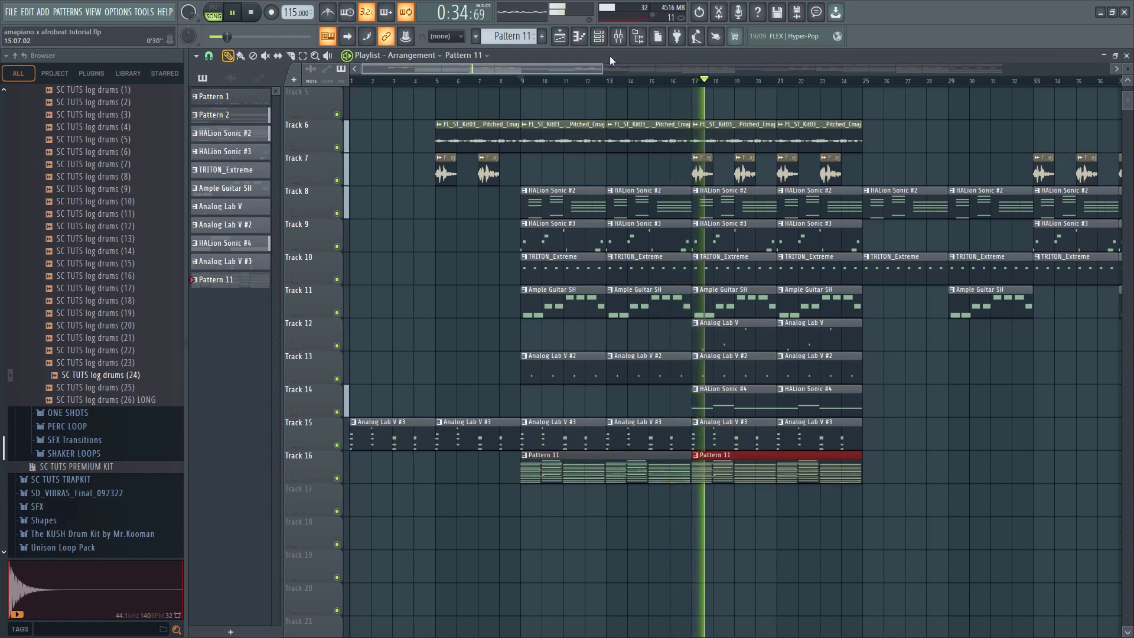
# Add SC TUTS log drums (26) LONG as a new channel and move the log drums (24) notes onto it
pyautogui.click(598, 37)
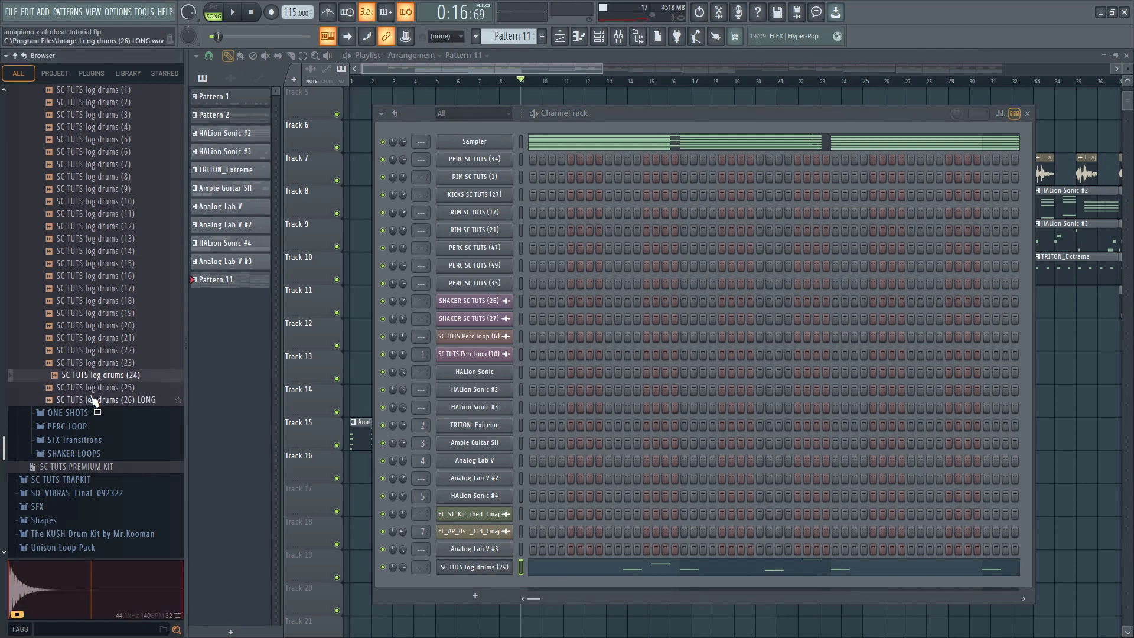
pyautogui.moveTo(490, 578); pyautogui.dragTo(490, 579)
pyautogui.rightClick(483, 566)
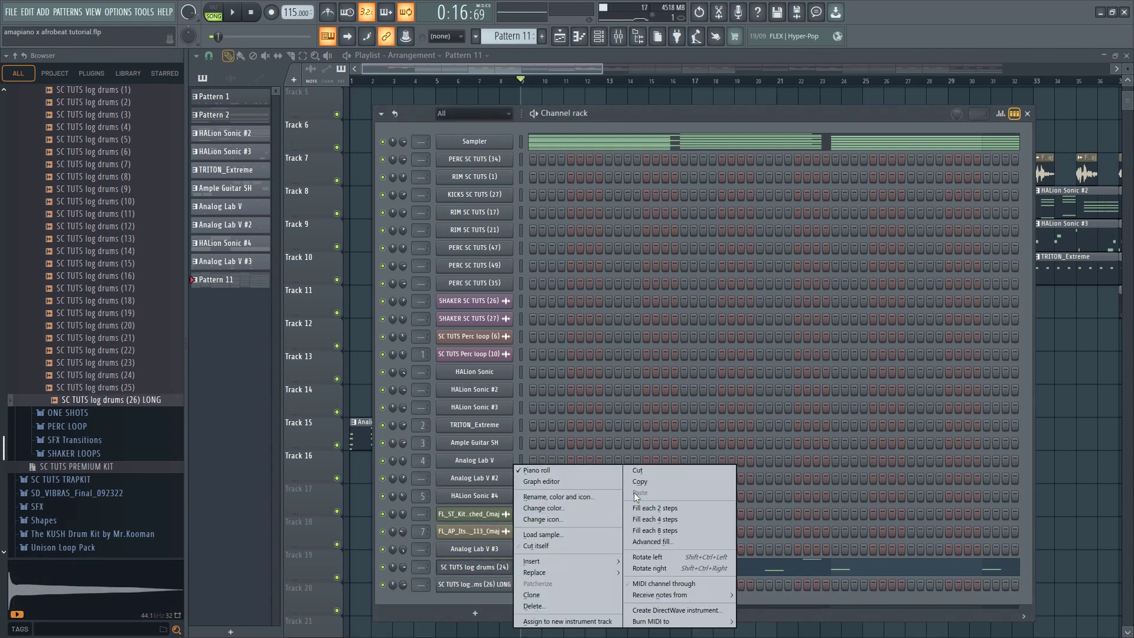
pyautogui.click(634, 472)
pyautogui.rightClick(482, 584)
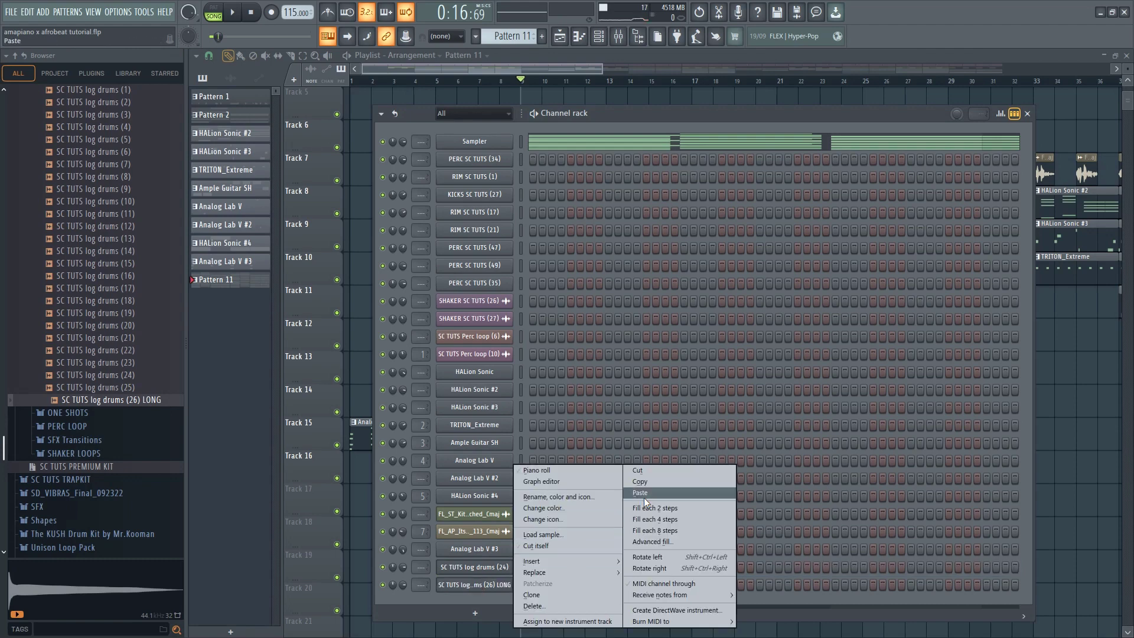
pyautogui.click(643, 493)
# Set the LONG log drum channel's time stretching to Stretch, raise its volume slightly, and make the channel cut itself
pyautogui.click(474, 585)
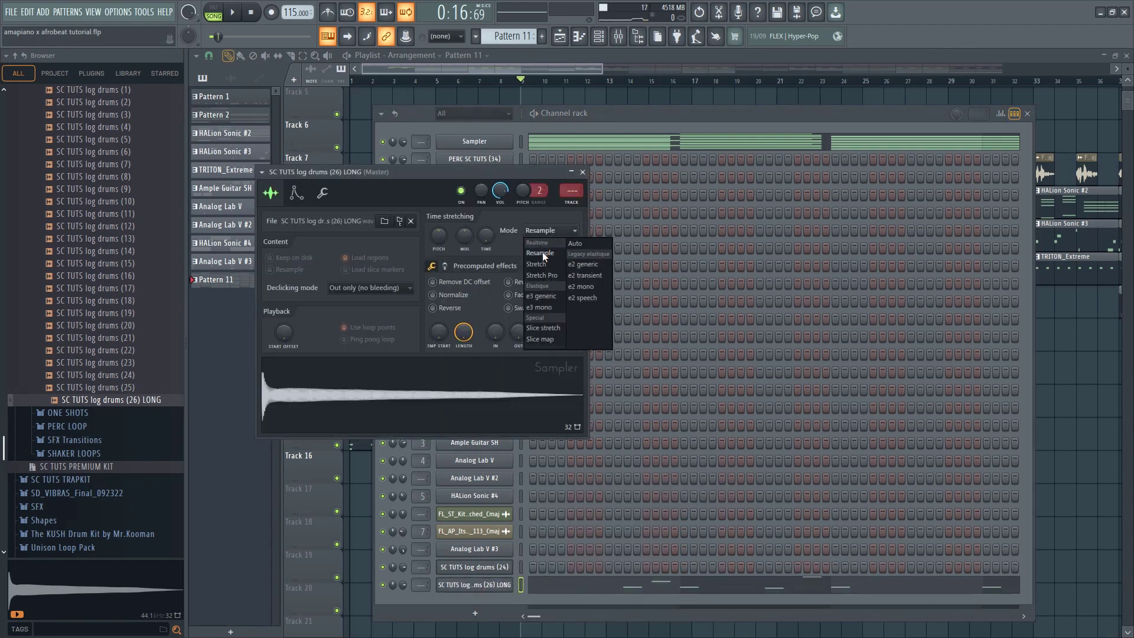
pyautogui.press('space')
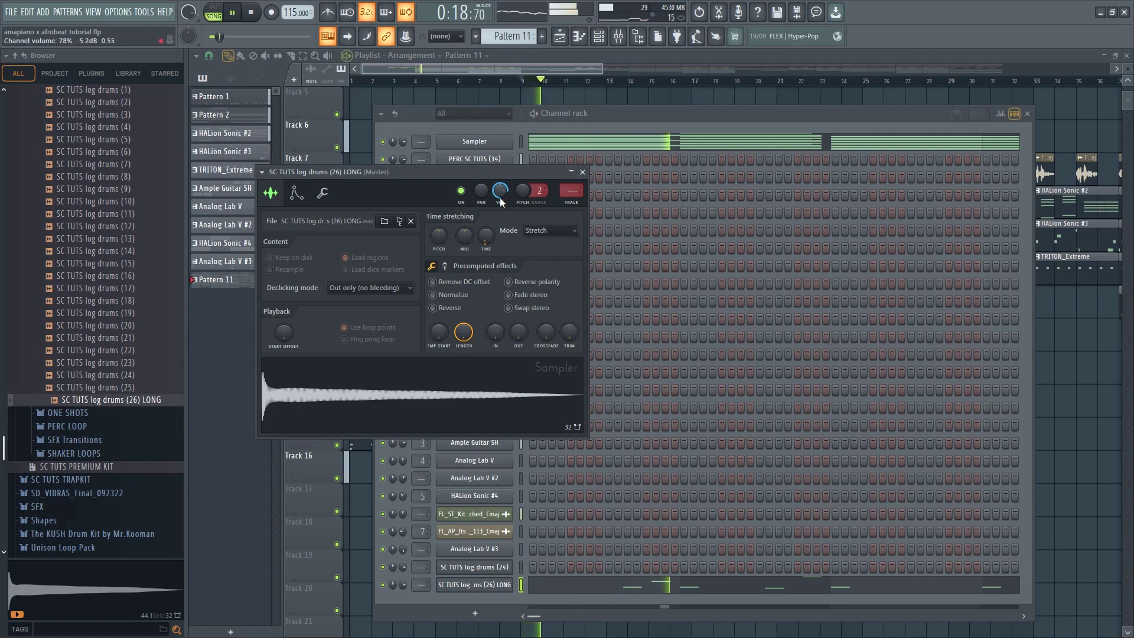
pyautogui.moveTo(500, 197); pyautogui.dragTo(499, 189)
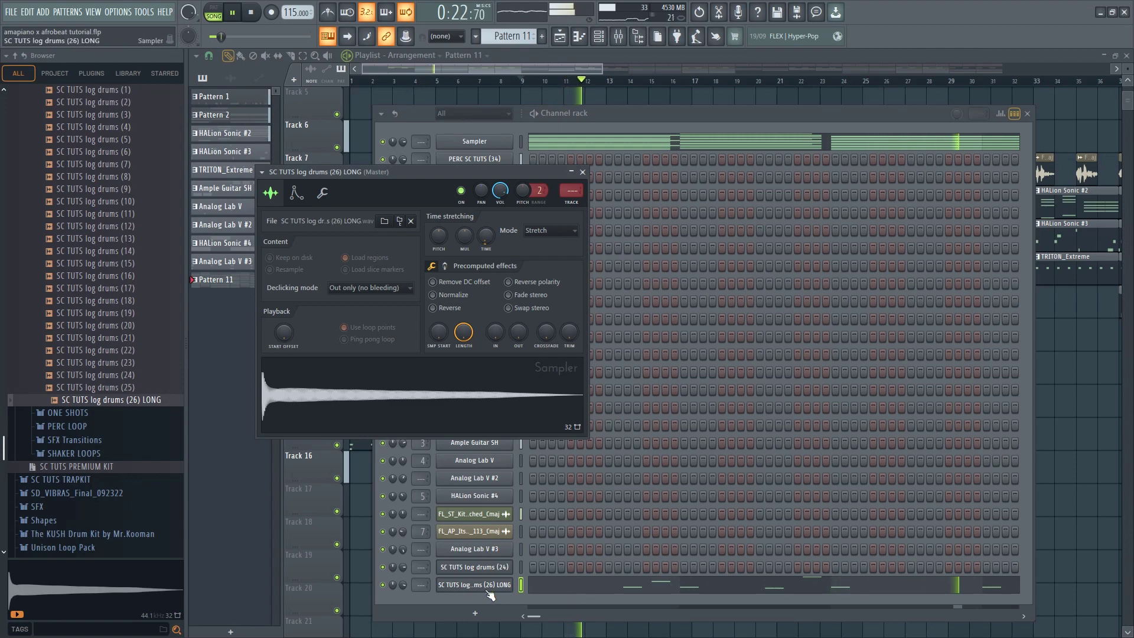
pyautogui.rightClick(466, 586)
pyautogui.click(538, 544)
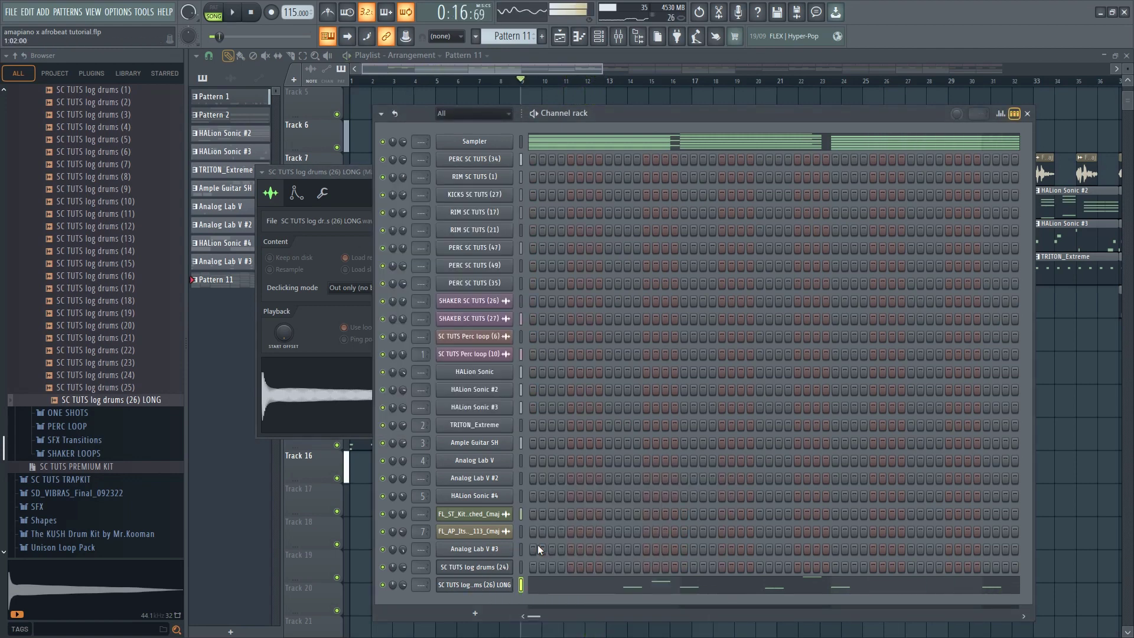
# Listen to the pattern with the LONG sample, then swap it for SC TUTS log drums (23) and play it again
pyautogui.press('F7')
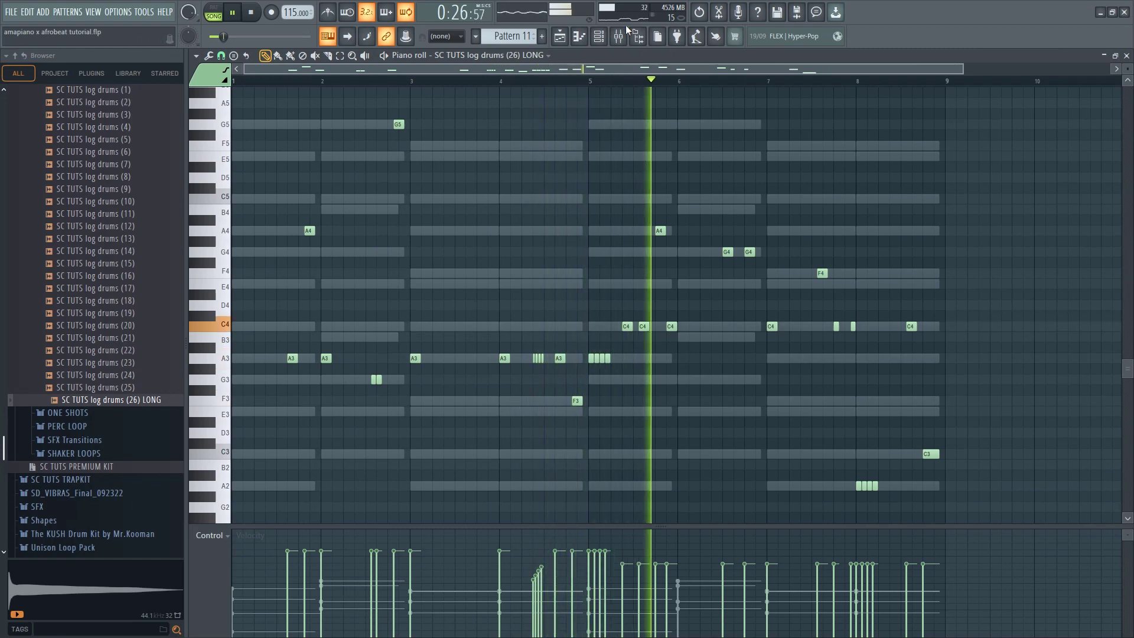
pyautogui.press('F6')
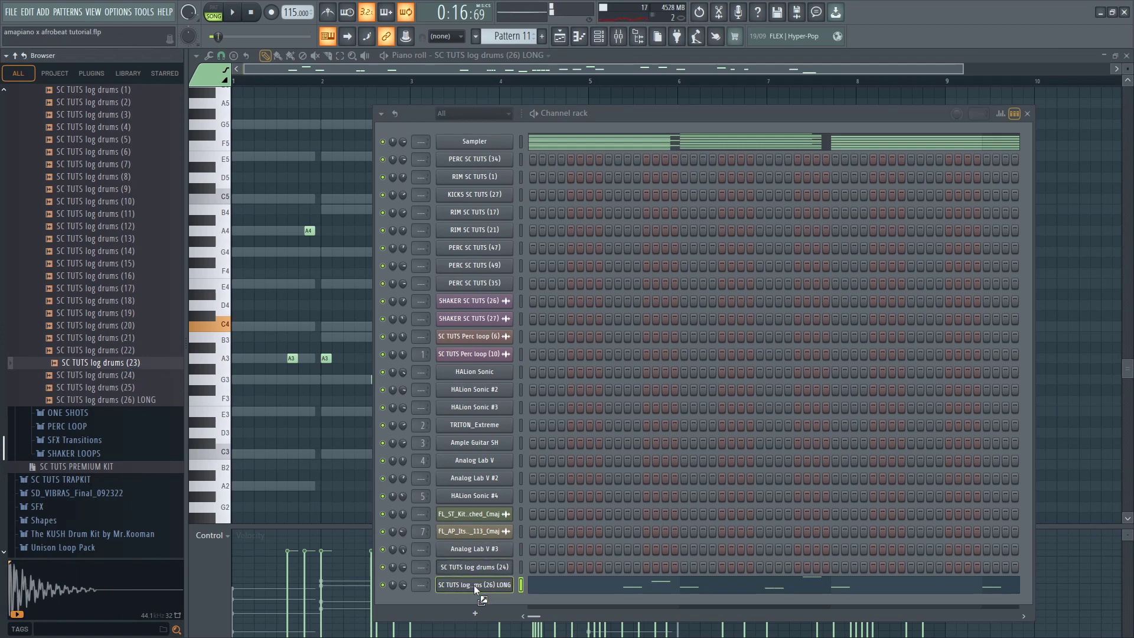
pyautogui.moveTo(474, 585); pyautogui.dragTo(474, 585)
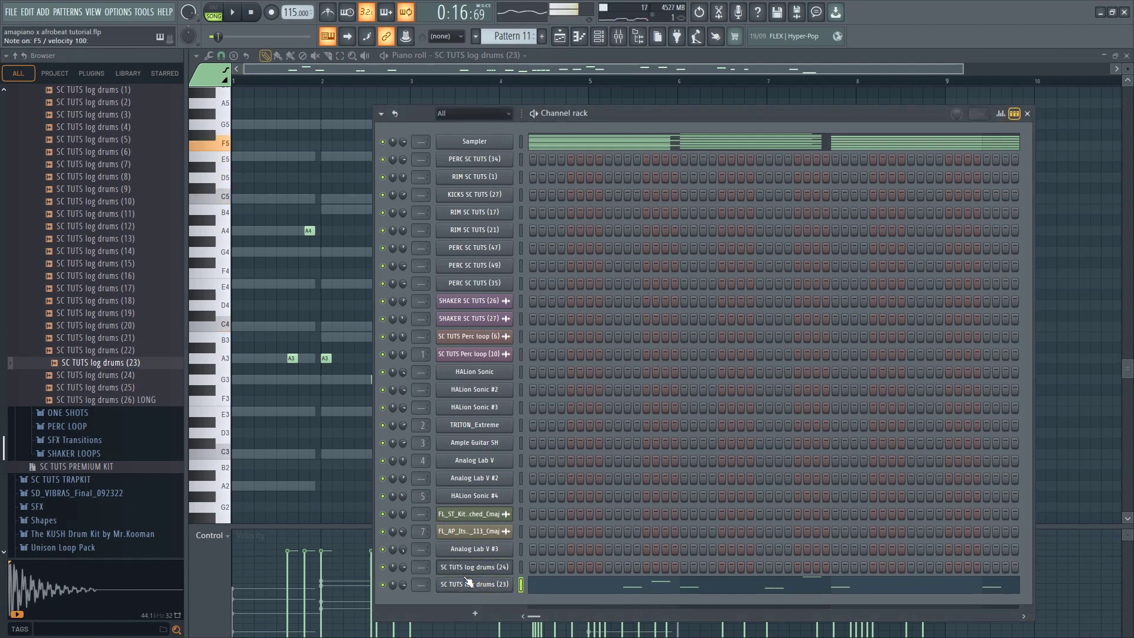
pyautogui.click(474, 586)
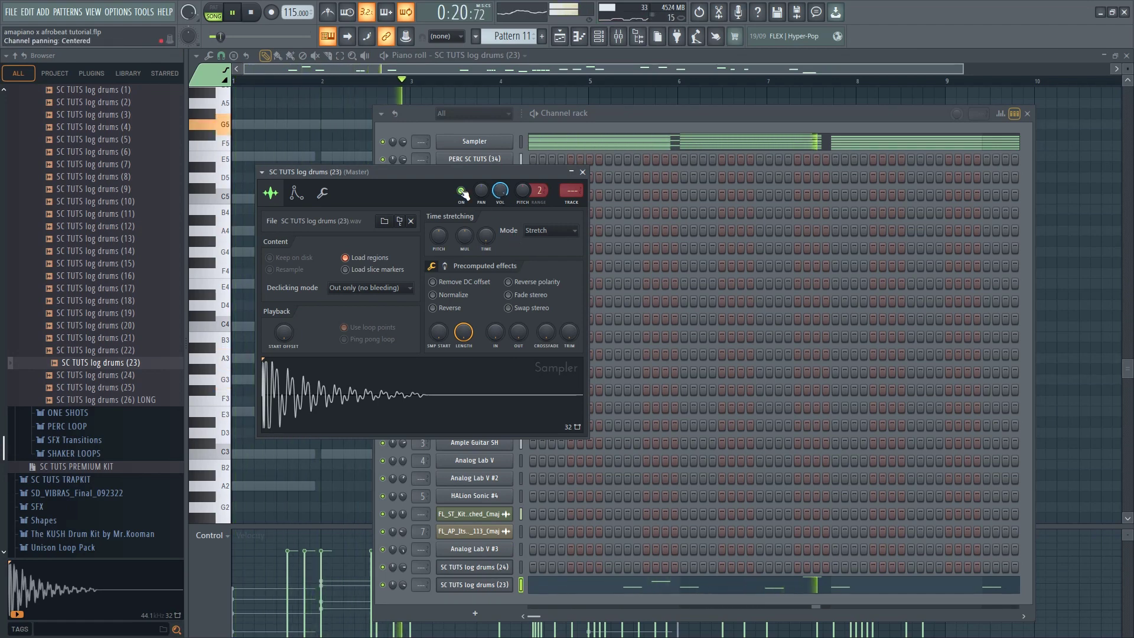
pyautogui.click(317, 133)
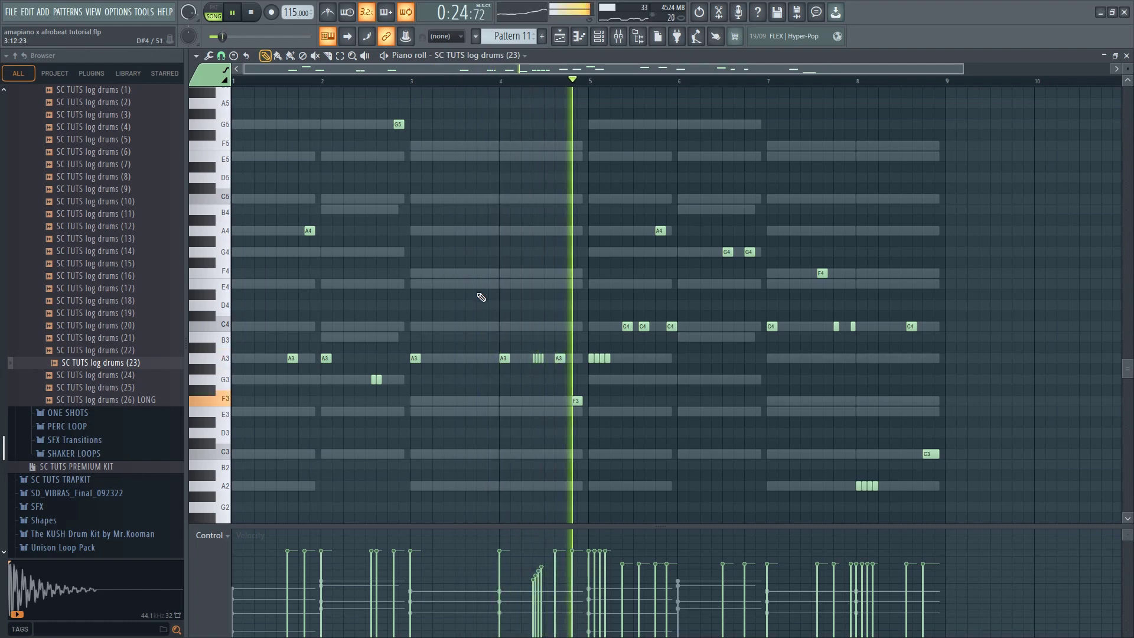
# Try the log drum notes one octave higher during playback, and transpose them back down an octave
pyautogui.press('space')
pyautogui.hotkey('ctrl', 'Up')
pyautogui.press('space')
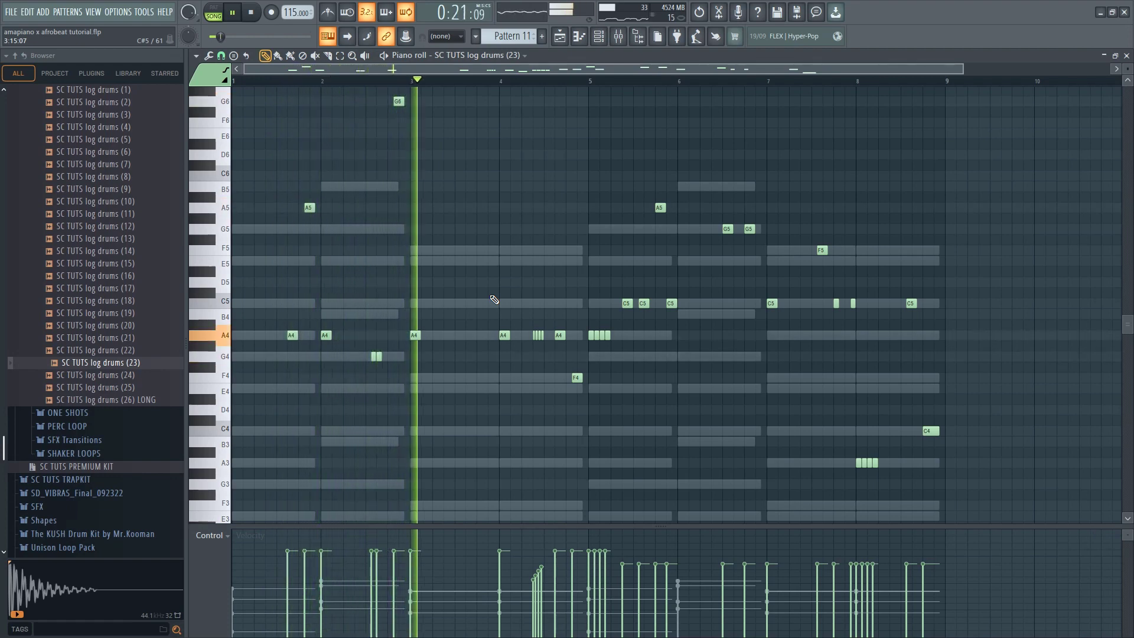
pyautogui.click(395, 101)
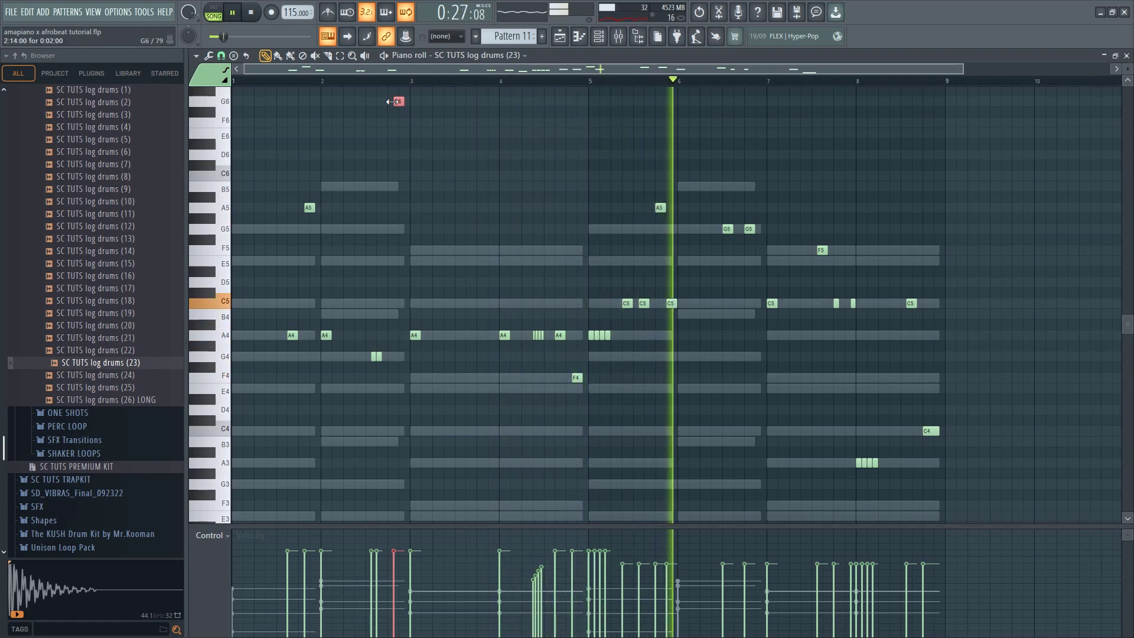
pyautogui.hotkey('ctrl', 'Down')
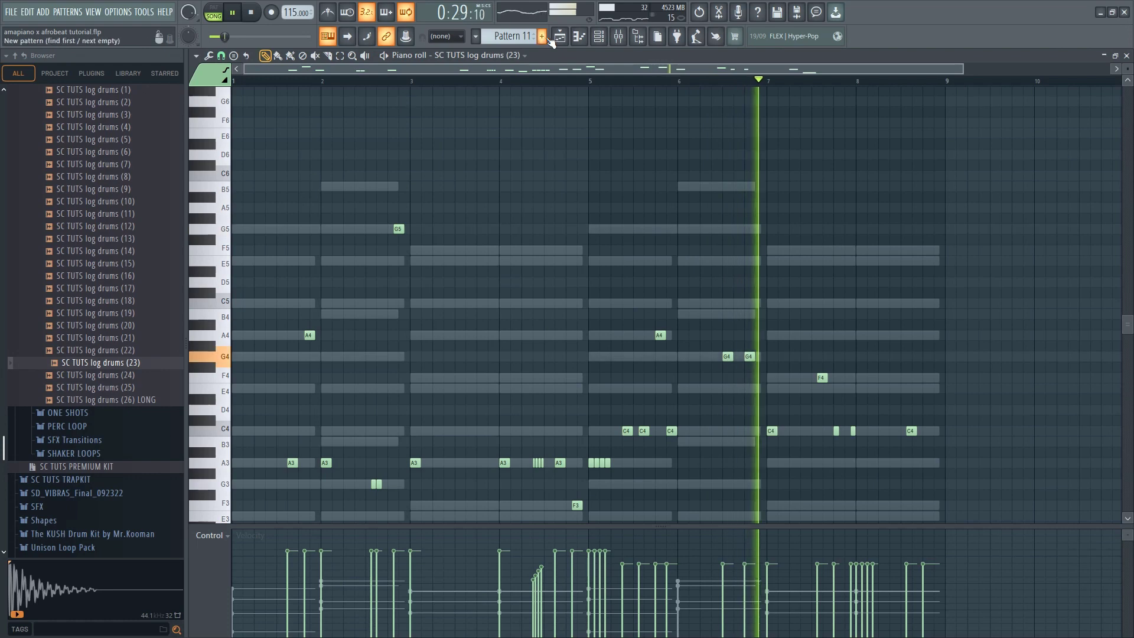
# Replace the log drums (23) sample with SC TUTS log drums (3) and listen to the pattern
pyautogui.press('F6')
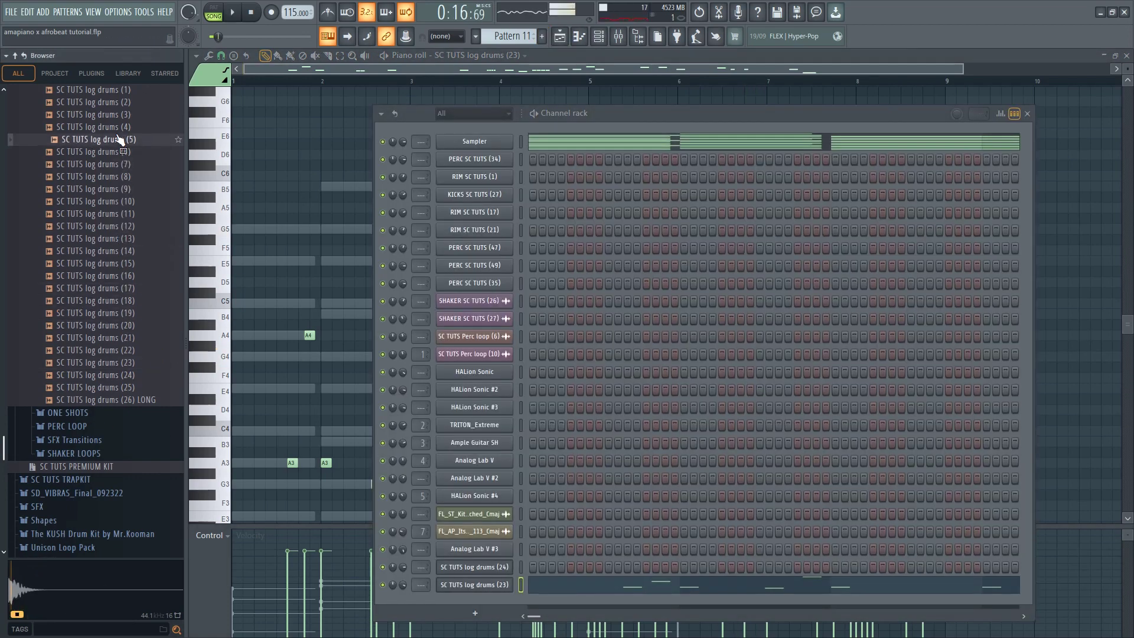
pyautogui.scroll(2, 120, 139)
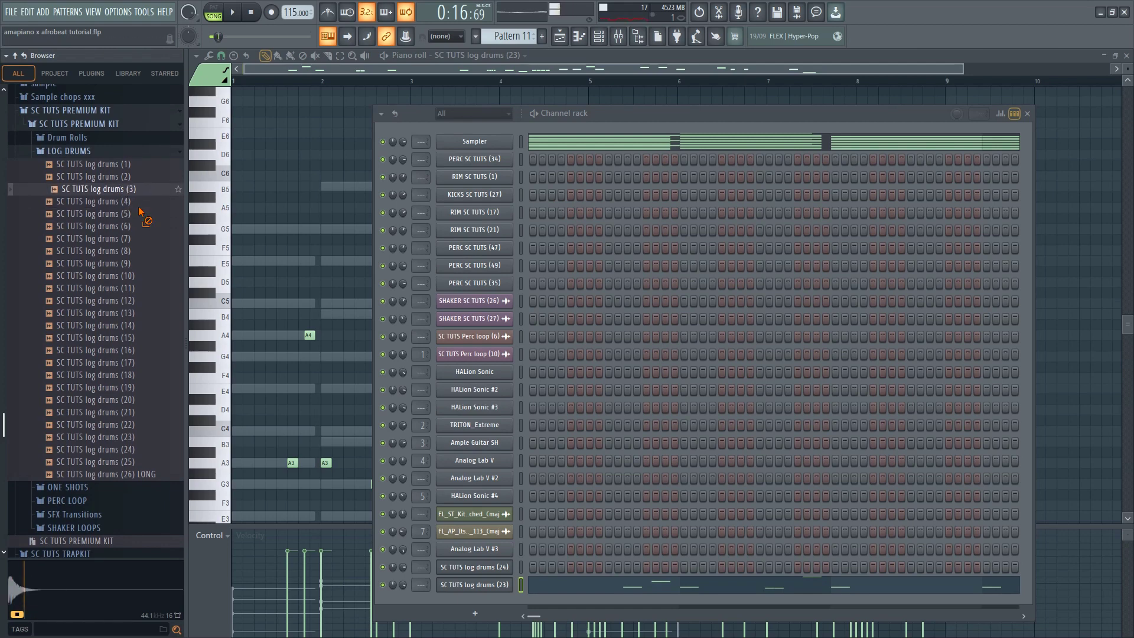
pyautogui.moveTo(462, 589); pyautogui.dragTo(486, 586)
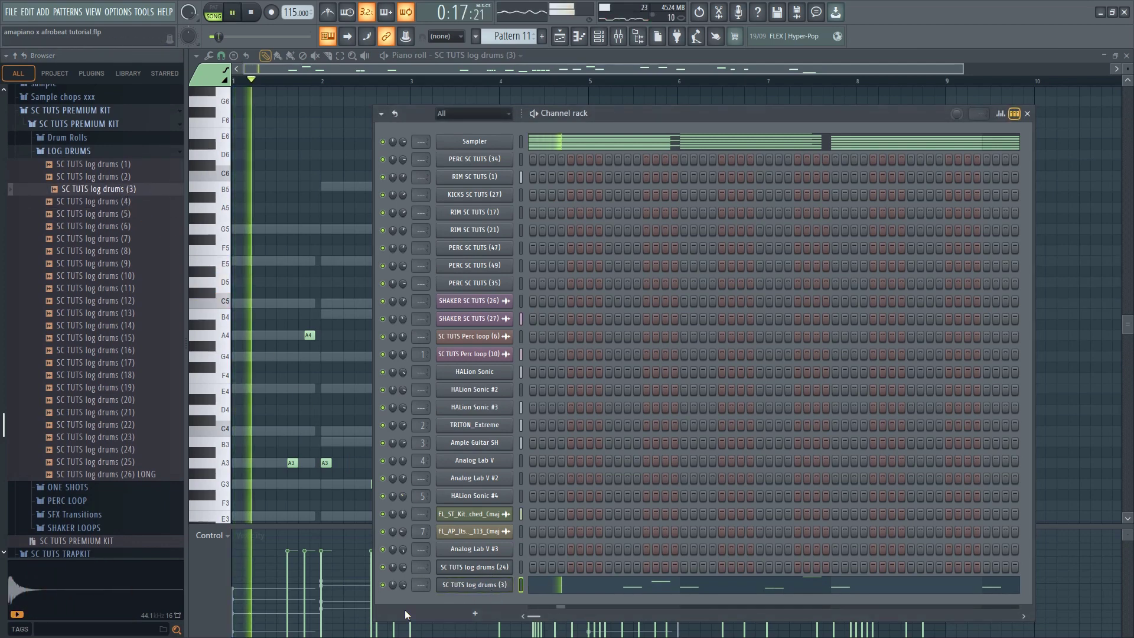
pyautogui.press('F6')
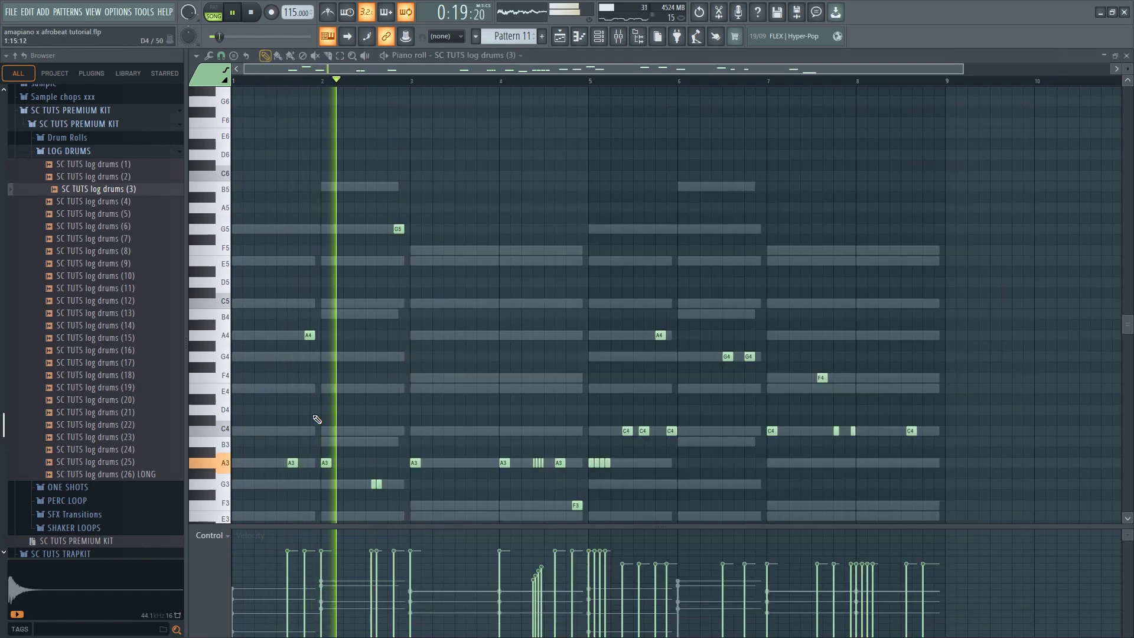
pyautogui.scroll(-2, 366, 431)
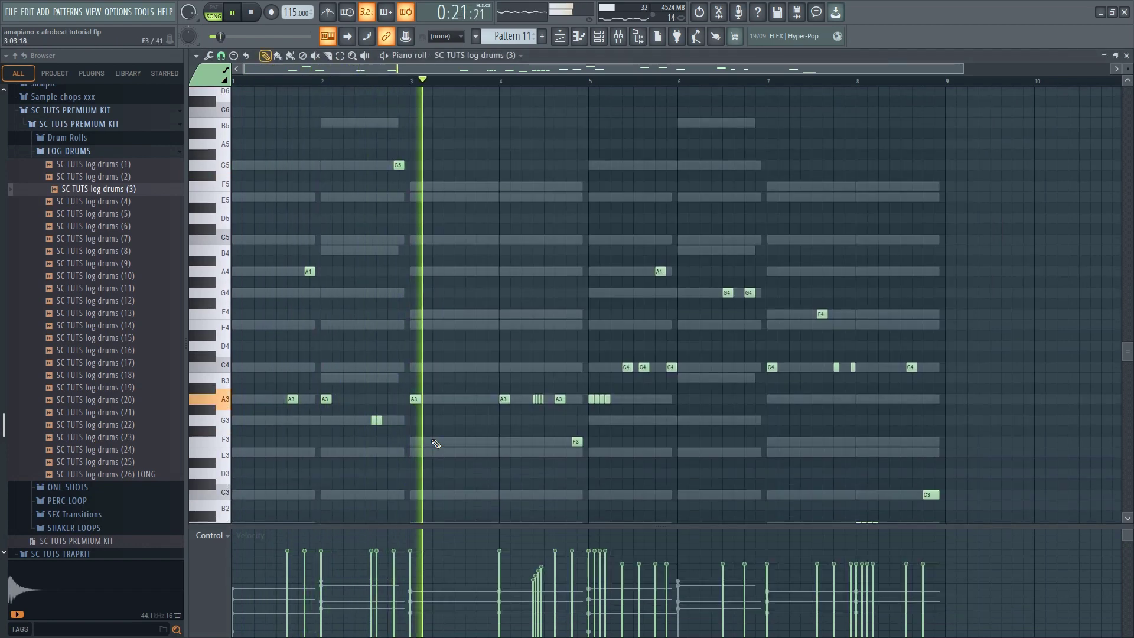
pyautogui.scroll(-2, 457, 414)
pyautogui.click(598, 37)
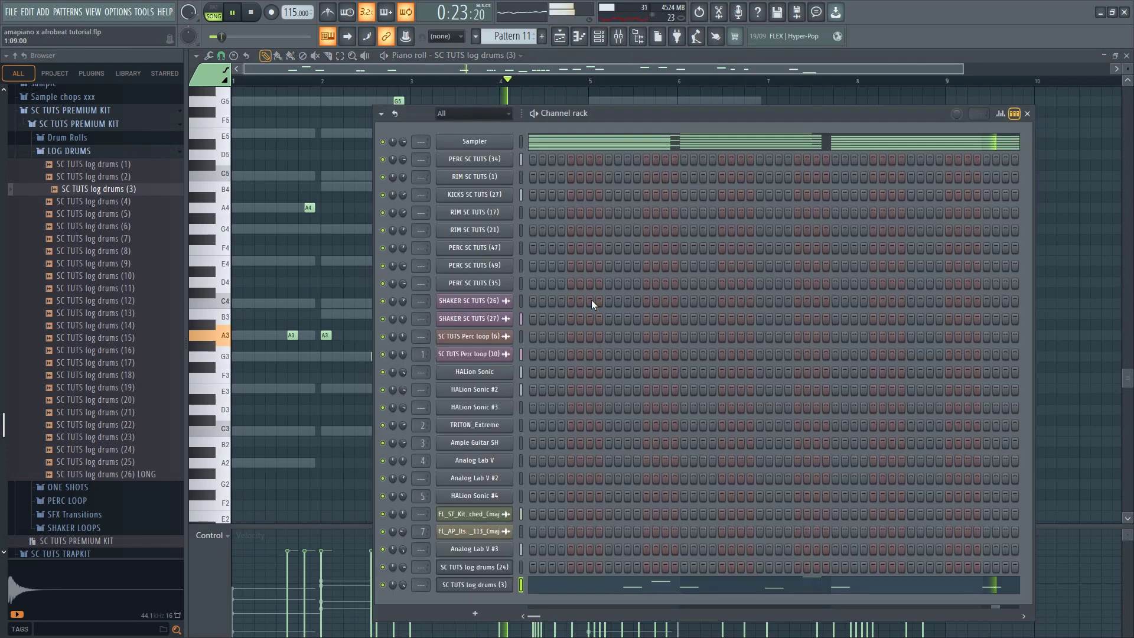
pyautogui.press('F6')
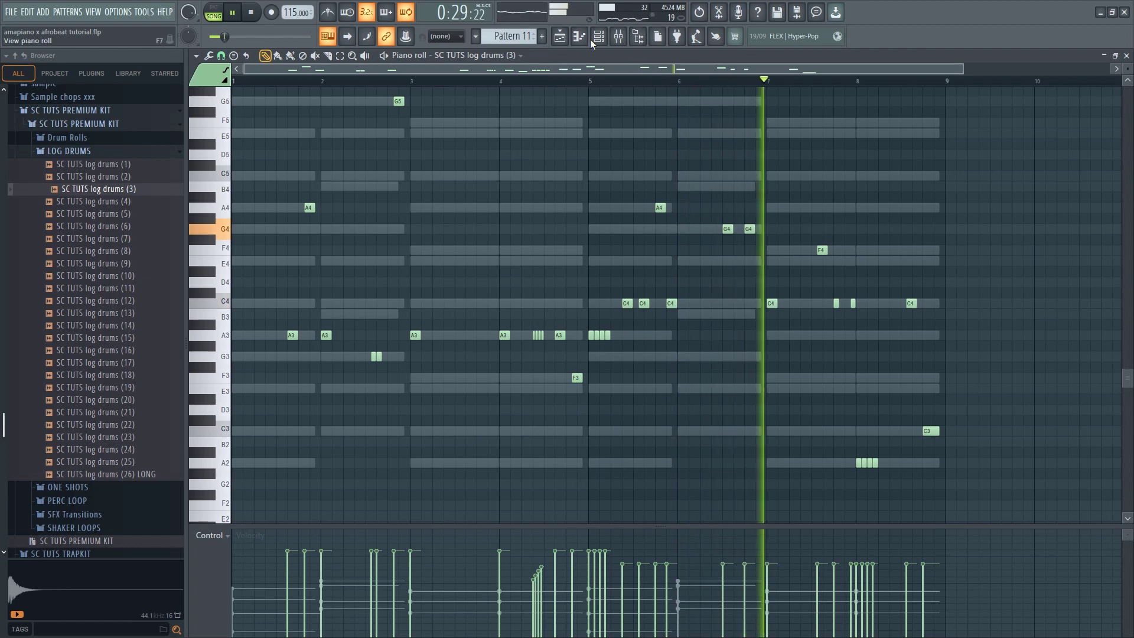
# Check the log drums (3) channel's sampler settings and play the pattern through to its last bar
pyautogui.press('F6')
pyautogui.click(467, 589)
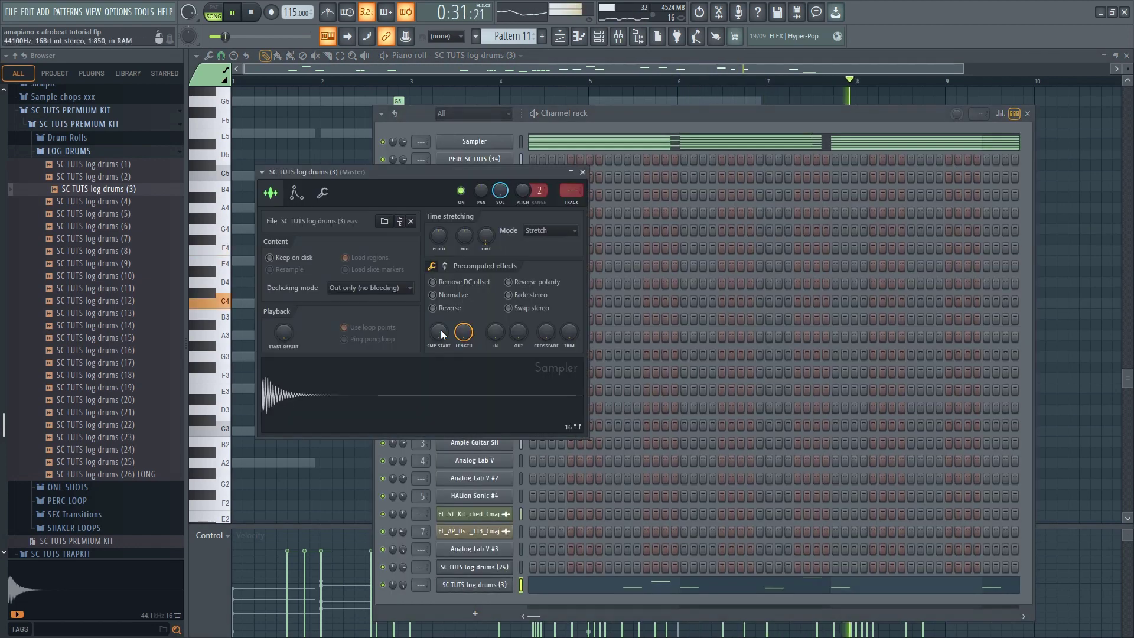
pyautogui.rightClick(337, 142)
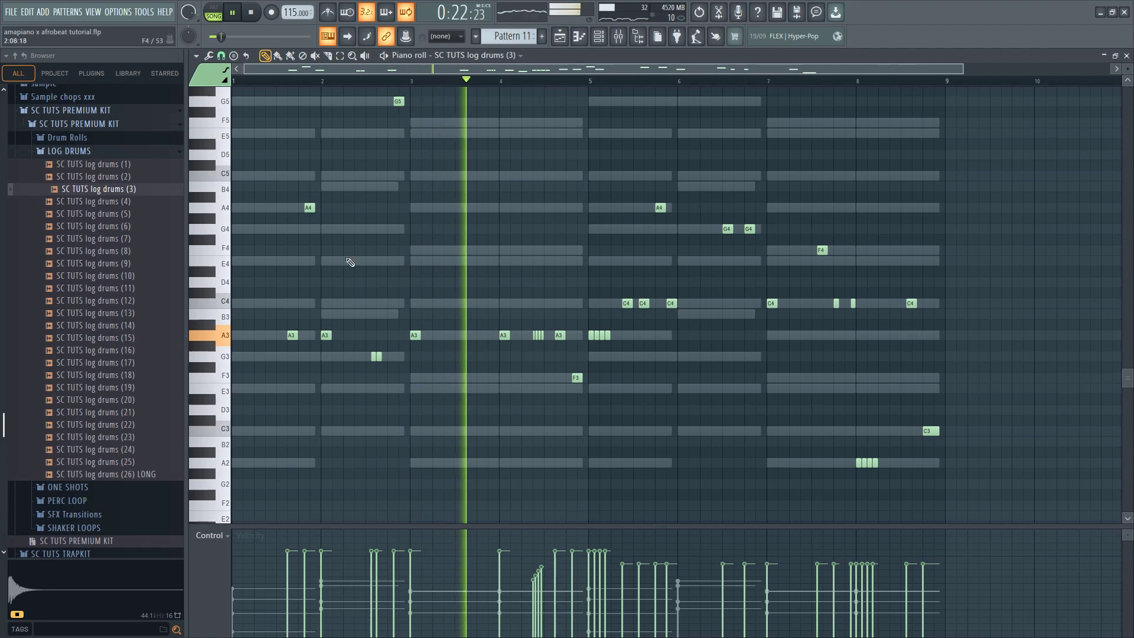
pyautogui.scroll(2, 322, 294)
pyautogui.scroll(1, 323, 294)
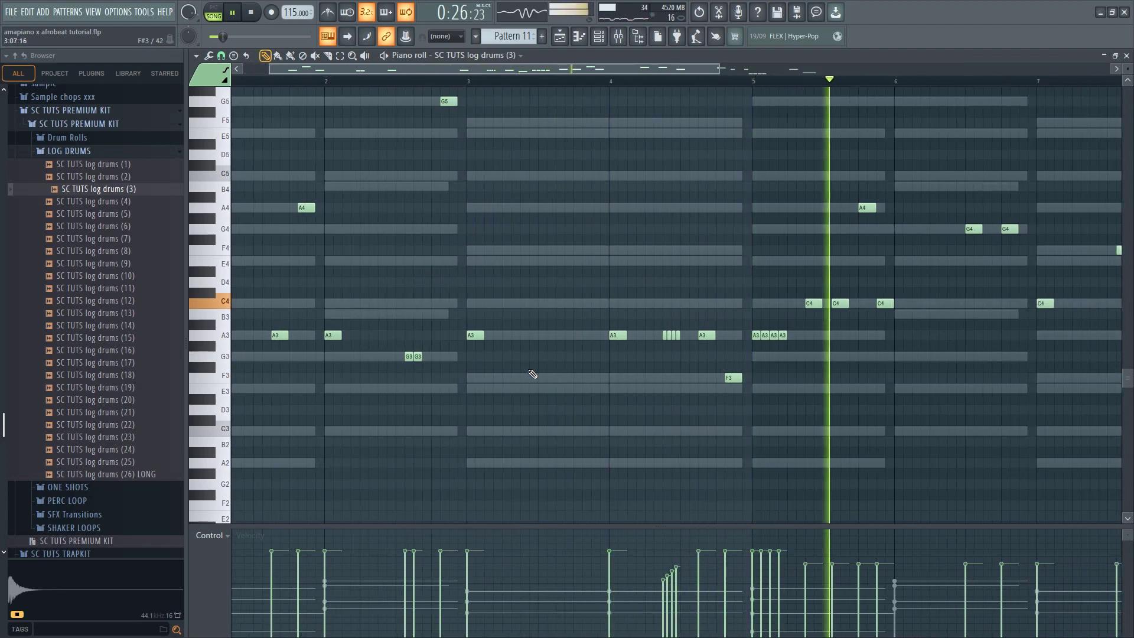
pyautogui.scroll(-2, 539, 378)
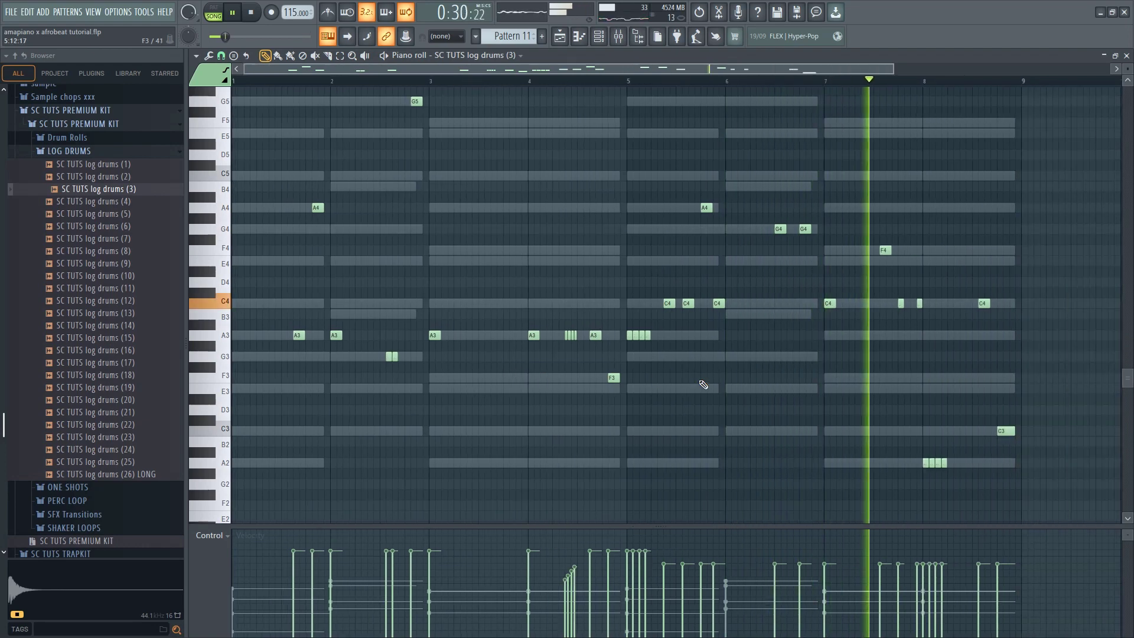
pyautogui.scroll(2, 704, 385)
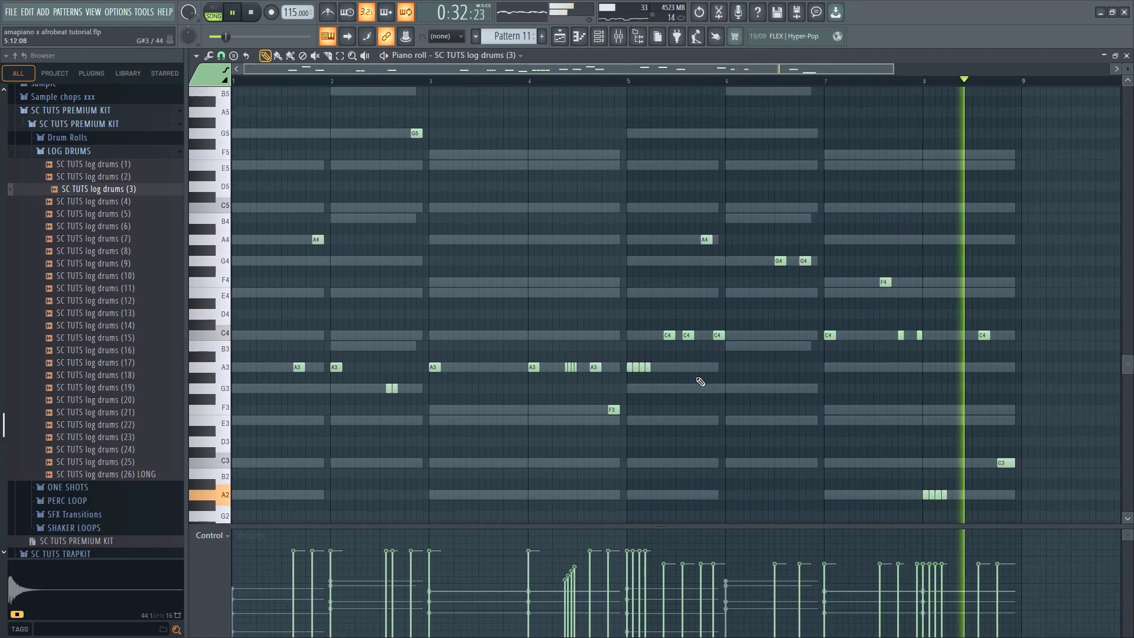
pyautogui.press('space')
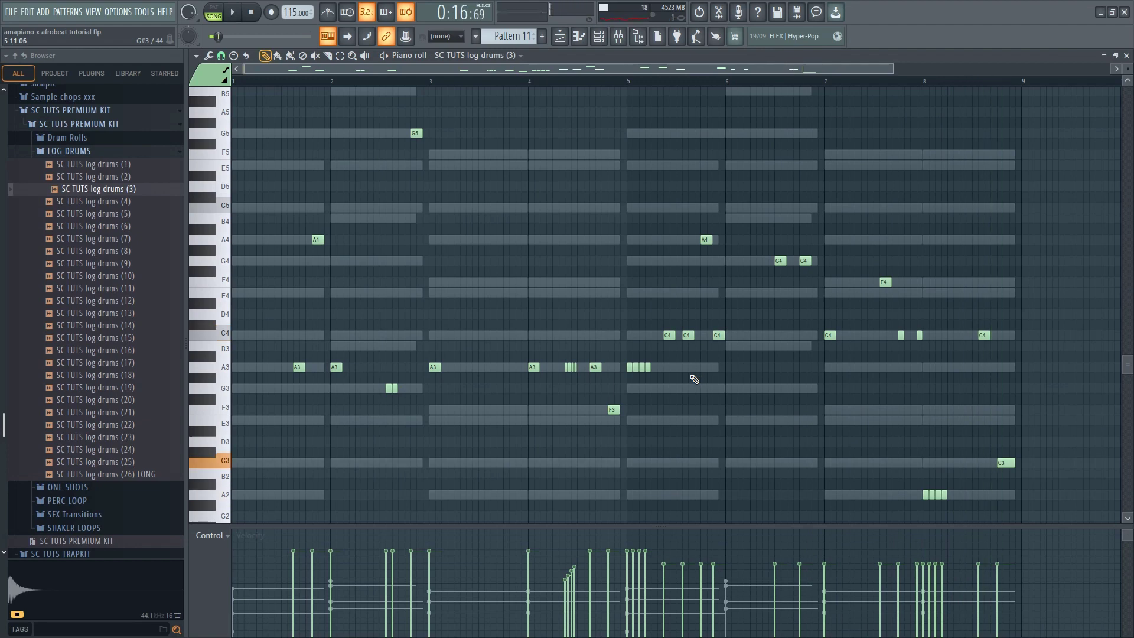
# Transpose all the log drum notes up two octaves and listen to the opening bars
pyautogui.hotkey('ctrl', 'Up')
pyautogui.hotkey('ctrl', 'Up')
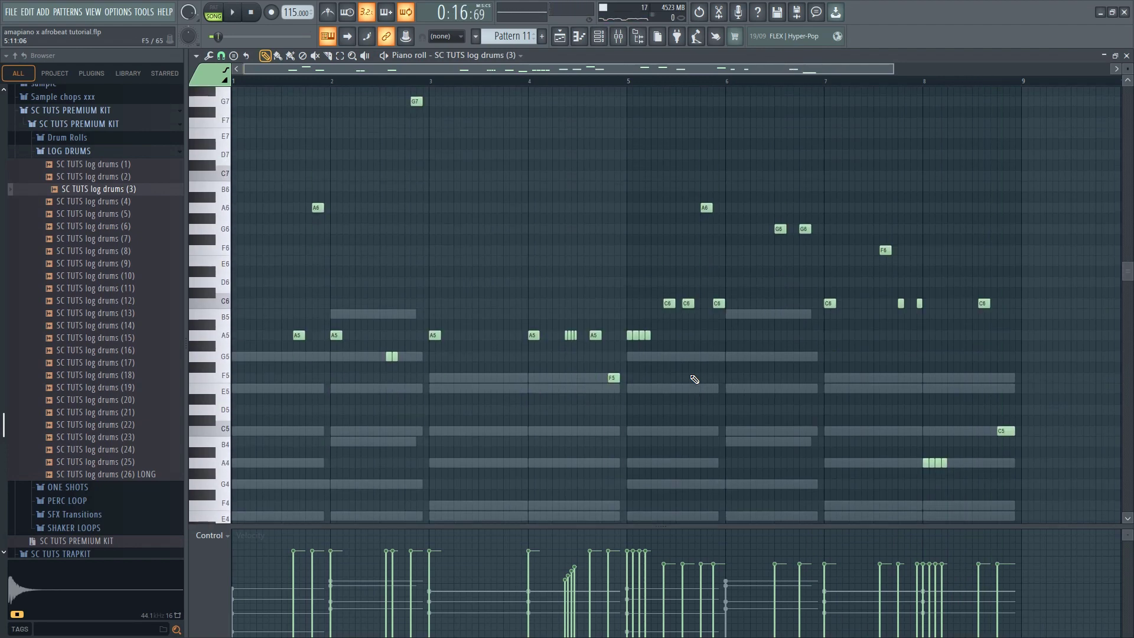
pyautogui.press('space')
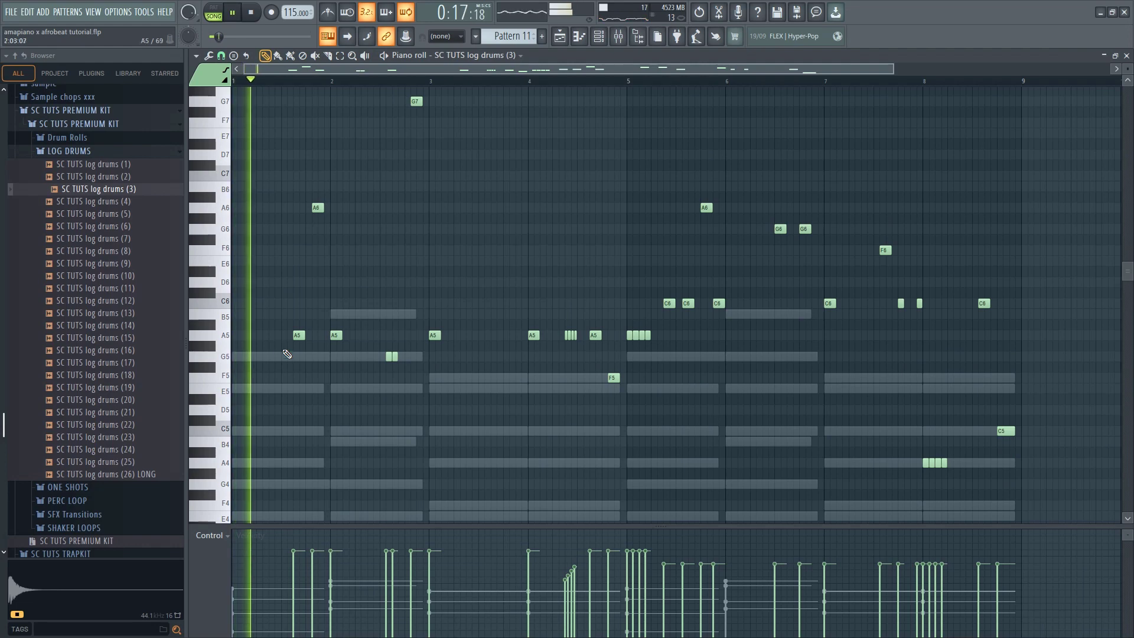
pyautogui.scroll(3, 260, 348)
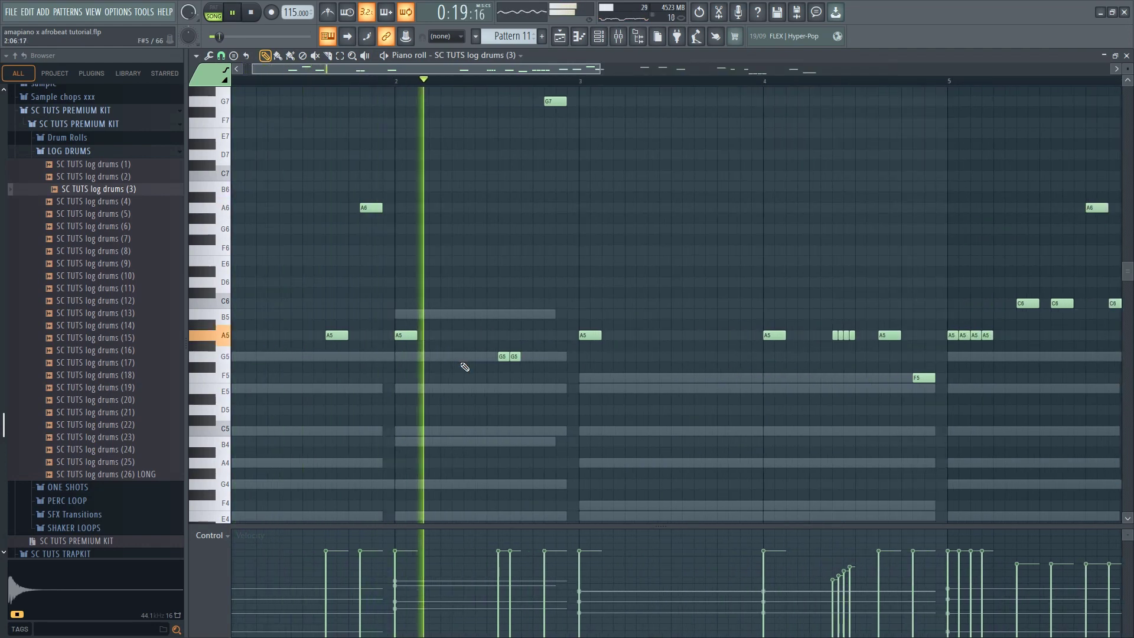
pyautogui.press('space')
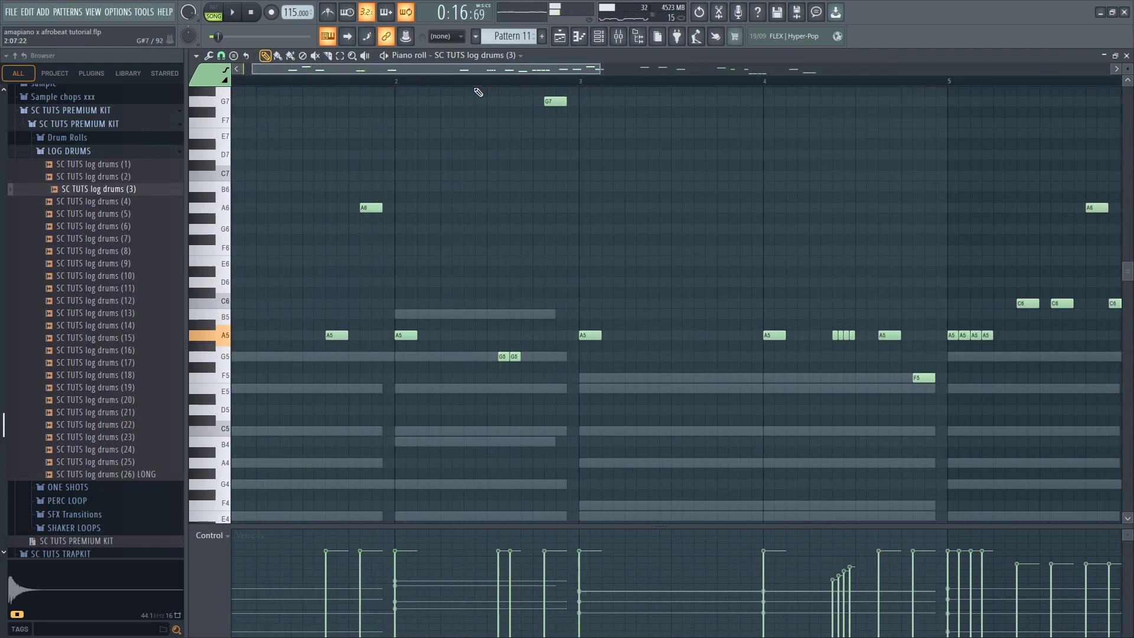
# Move the pair of G5 log drum notes in bar 2 up to A5 and listen through to bar 4
pyautogui.press('space')
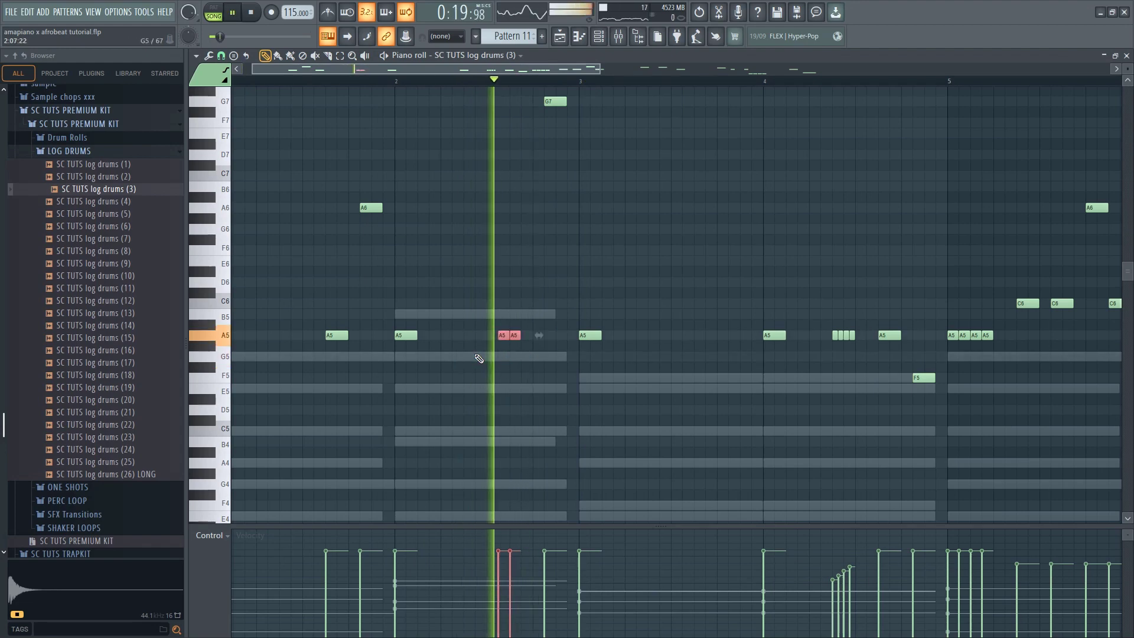
pyautogui.scroll(-3, 602, 349)
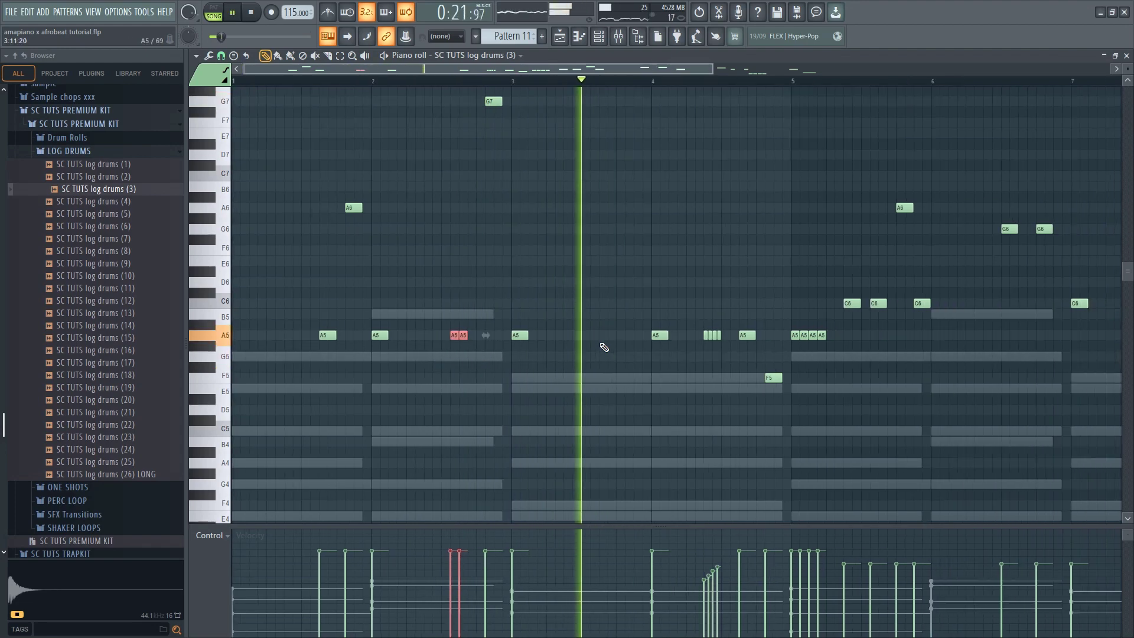
pyautogui.scroll(3, 632, 362)
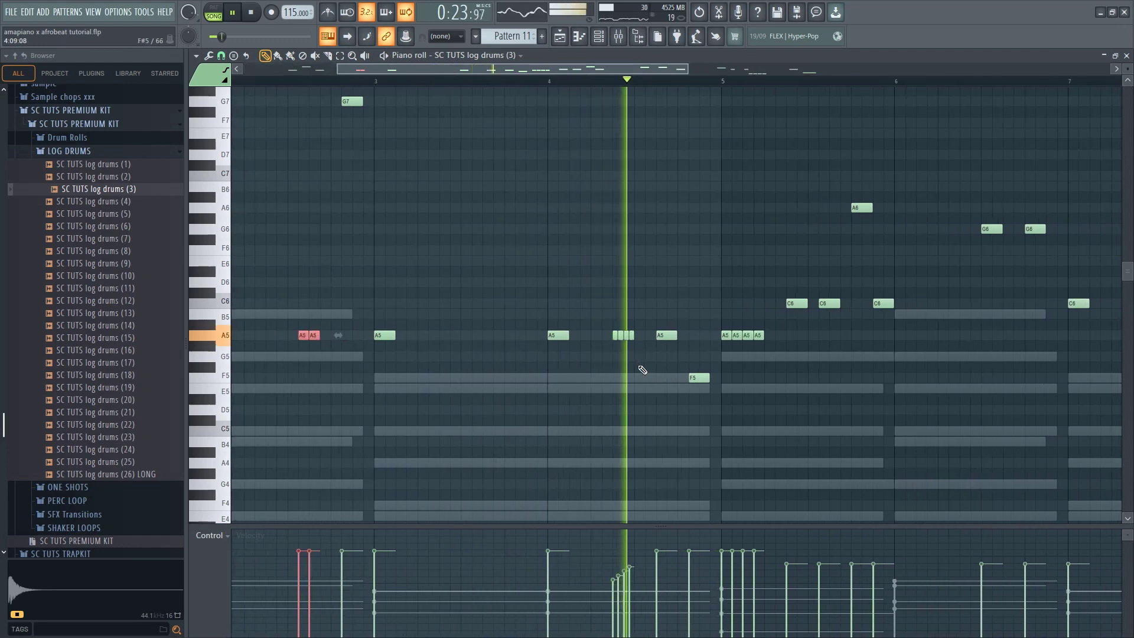
# Lower the F5 log drum note at the end of bar 4 to C5 and listen to the rest of the pattern
pyautogui.moveTo(708, 379); pyautogui.dragTo(711, 390)
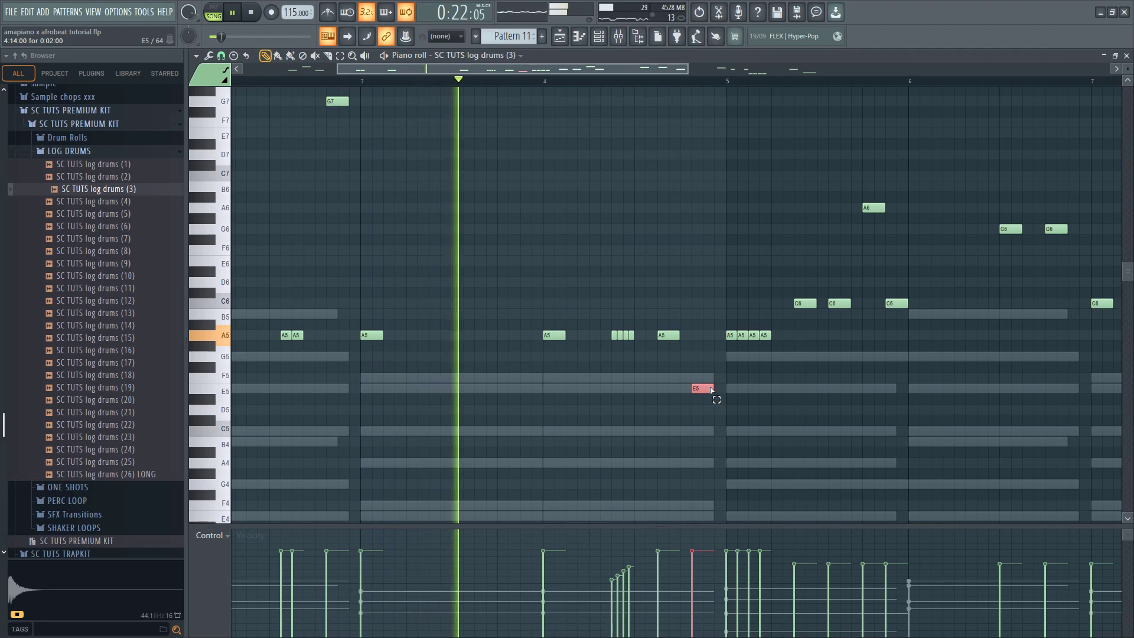
pyautogui.press('Down')
pyautogui.press('Down')
pyautogui.press('Down')
pyautogui.press('Down')
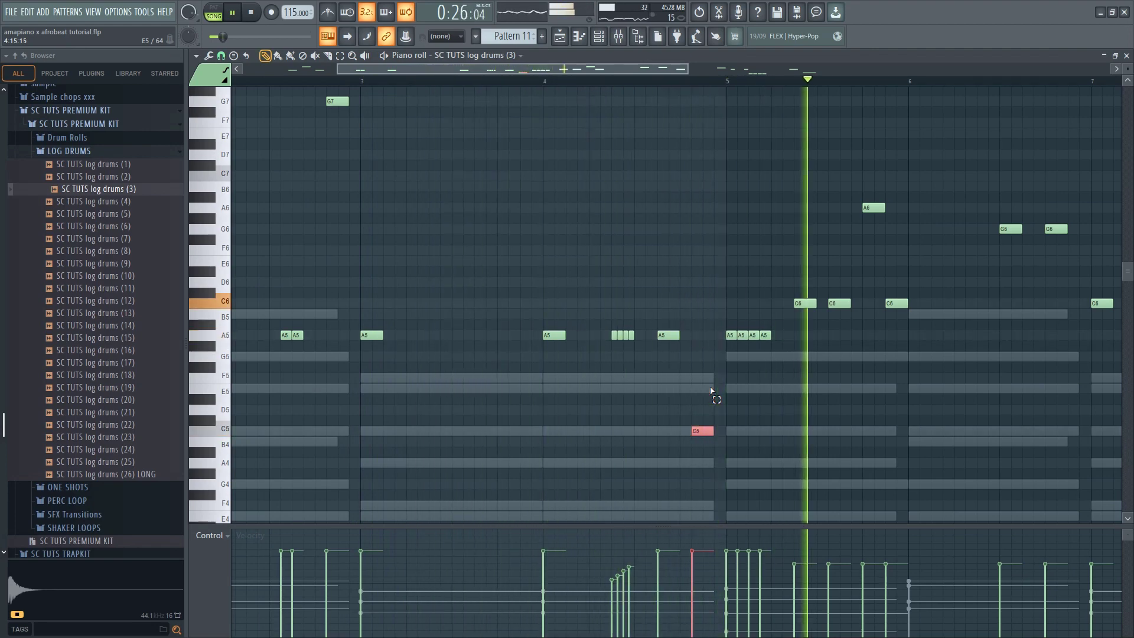
pyautogui.scroll(-2, 691, 391)
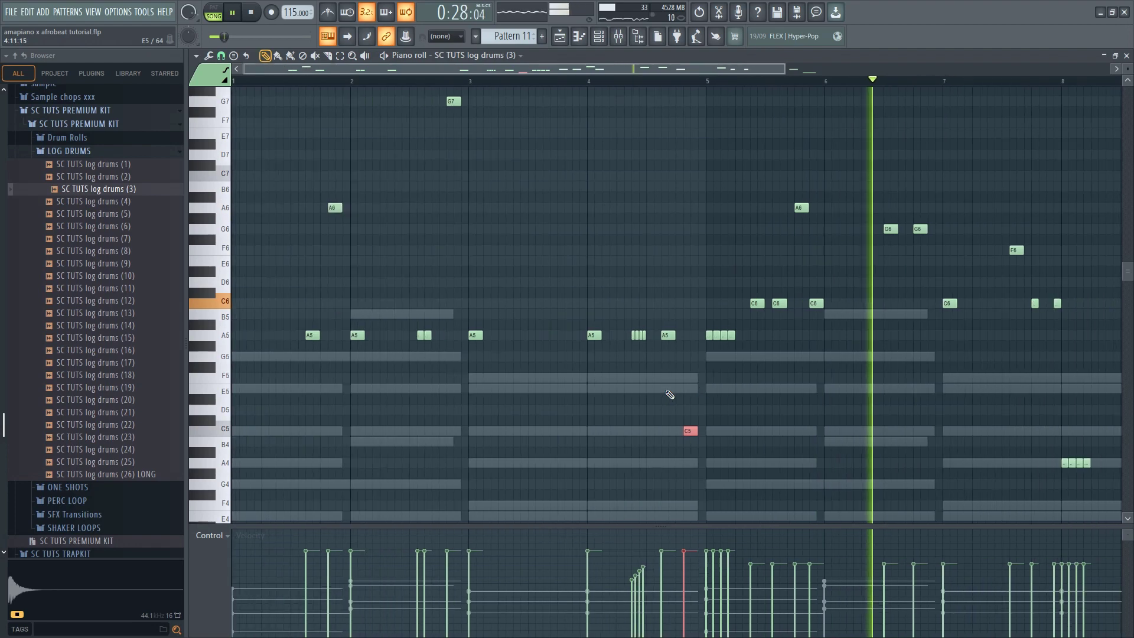
pyautogui.scroll(-1, 833, 377)
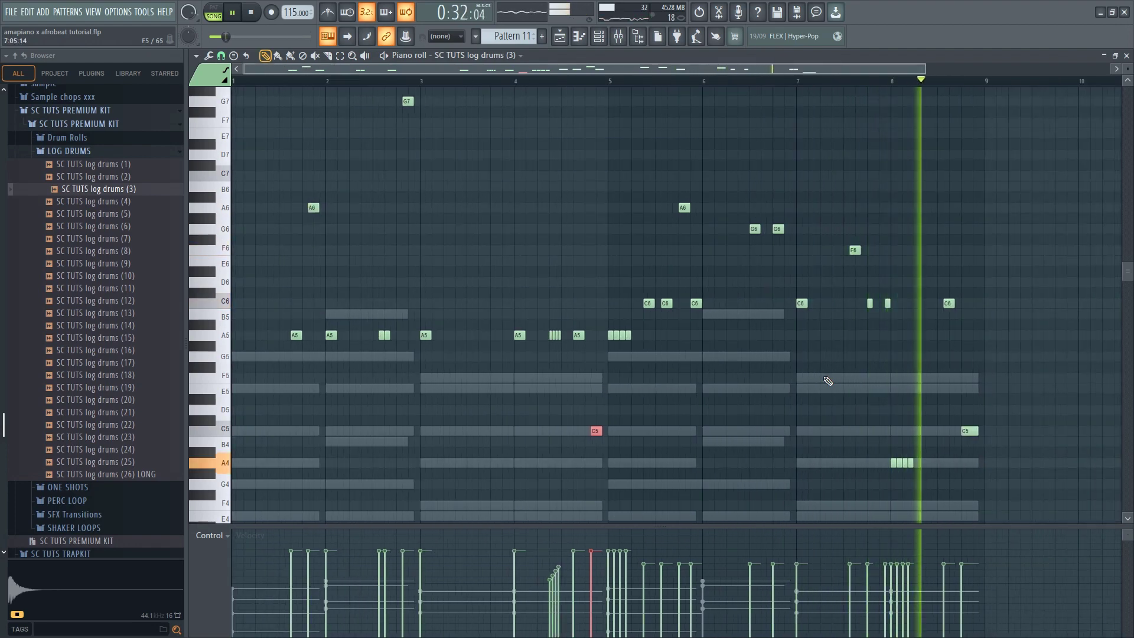
# Stop playback and transpose all the log drum notes down two octaves
pyautogui.press('space')
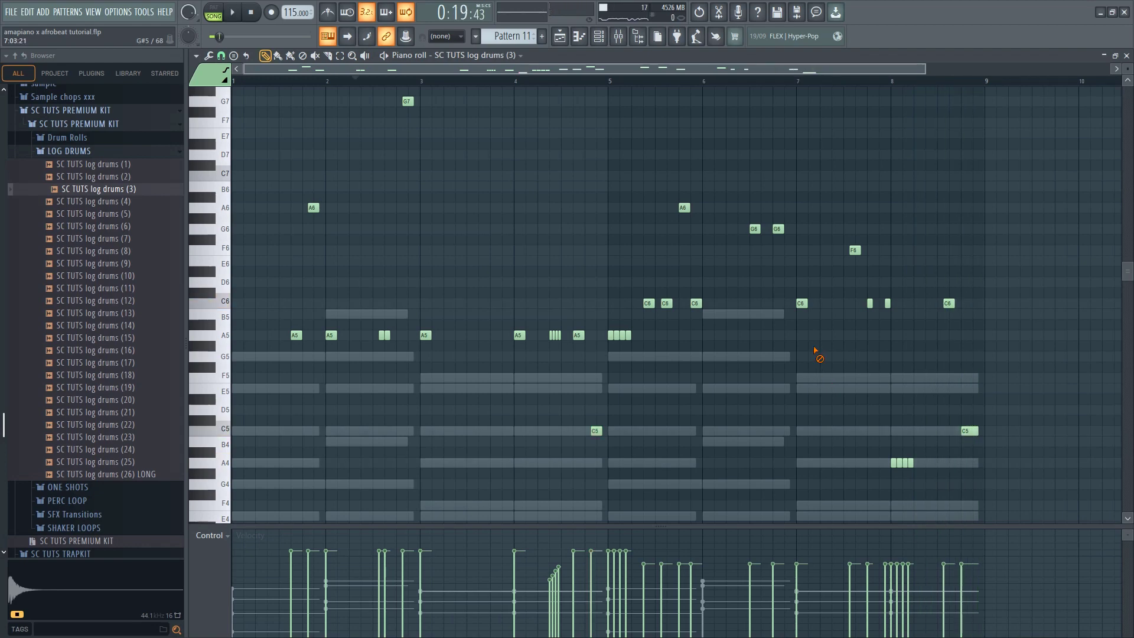
pyautogui.hotkey('shift', 'Down')
pyautogui.hotkey('shift', 'Down')
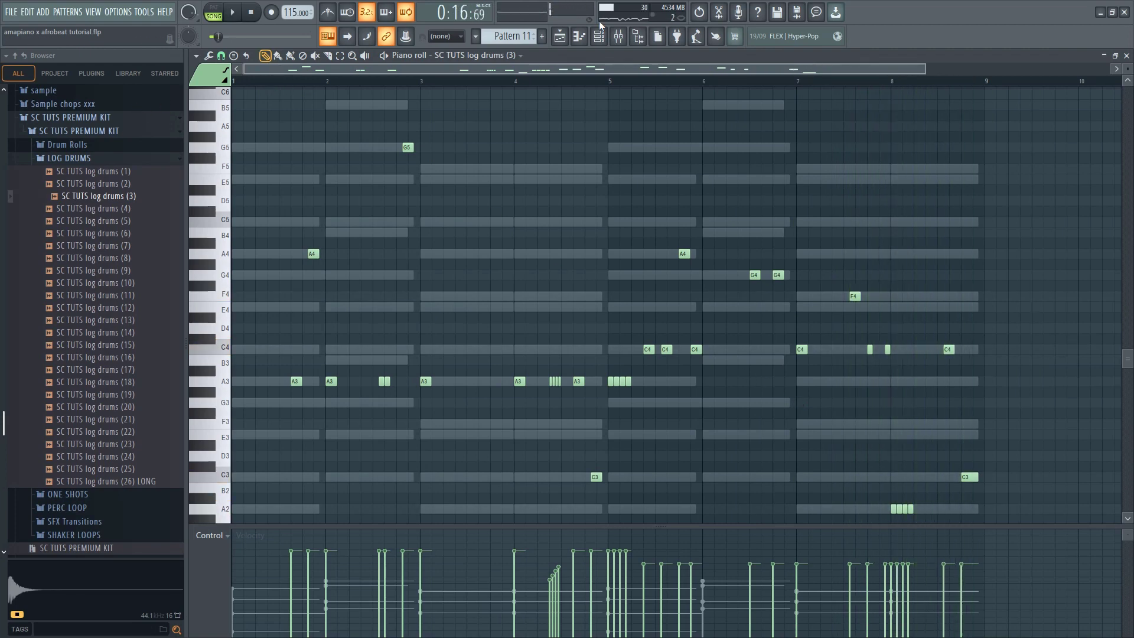
# Cut the Sampler channel's chord notes from Pattern 11 and play the playlist arrangement from bar 9
pyautogui.click(560, 37)
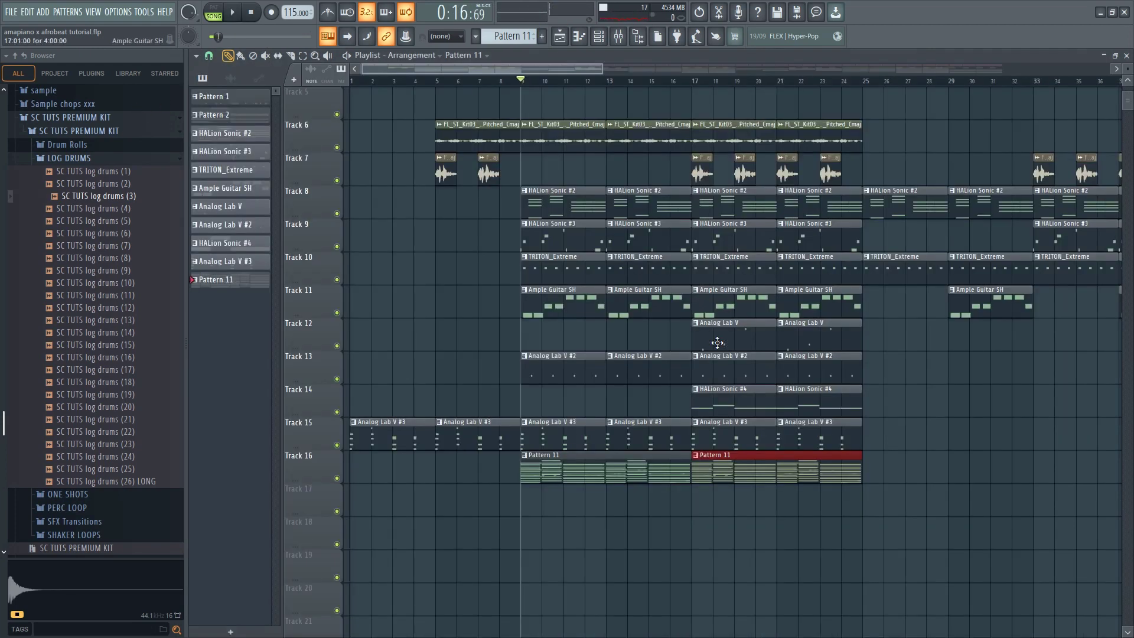
pyautogui.click(600, 37)
pyautogui.rightClick(501, 141)
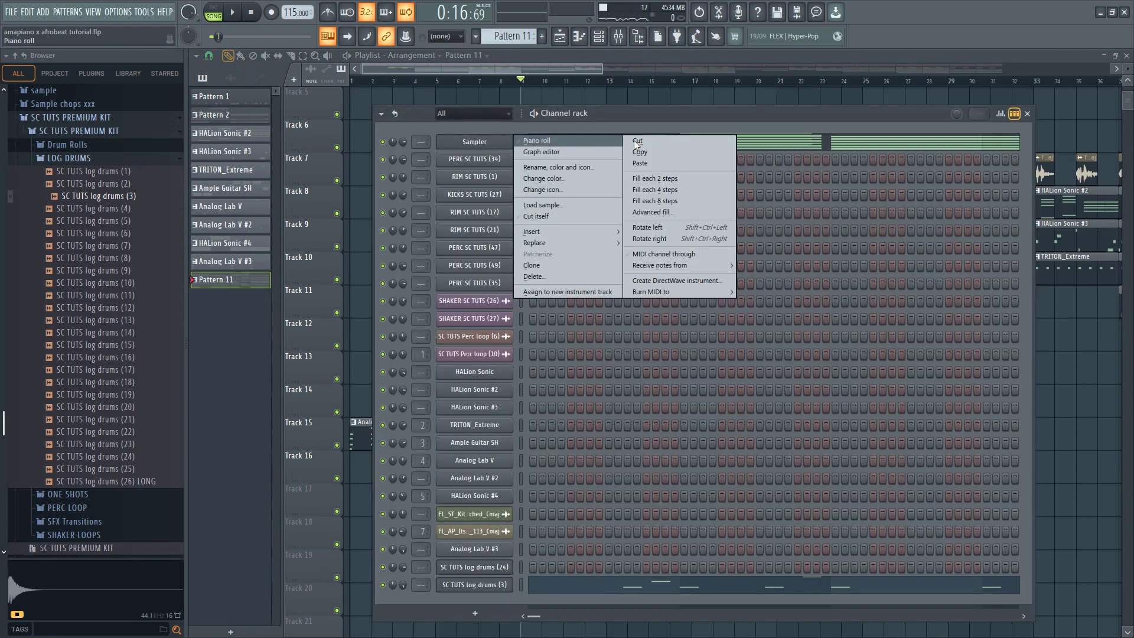
pyautogui.click(634, 141)
pyautogui.click(1096, 385)
pyautogui.press('space')
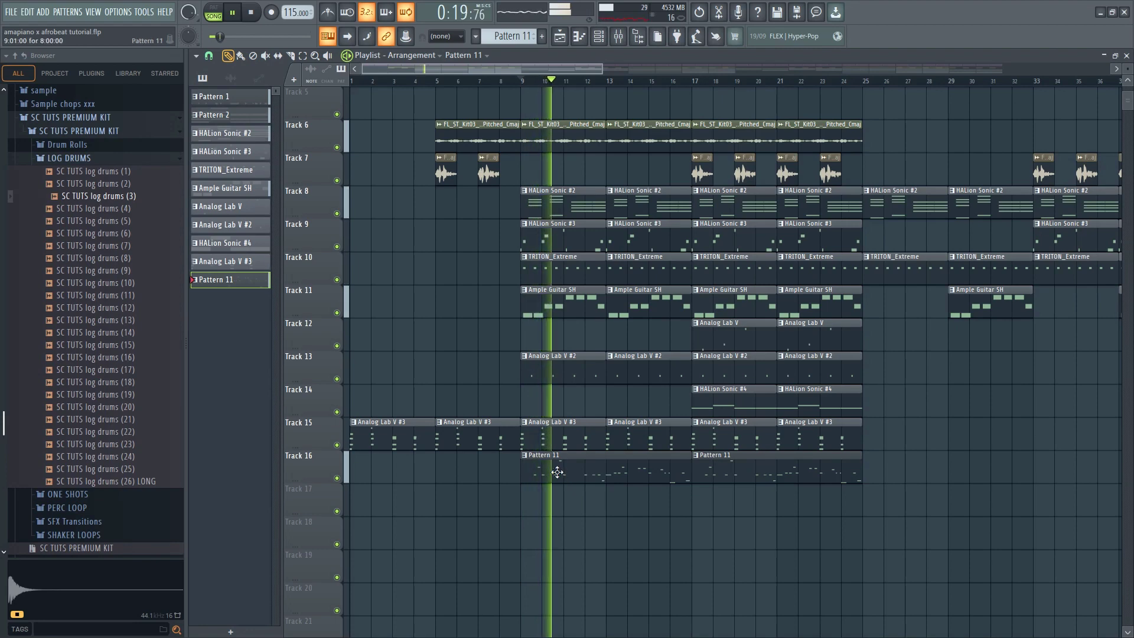
# Copy the two Pattern 11 clips on Track 16 to bars 41 and 73 of the arrangement
pyautogui.scroll(-4, 524, 480)
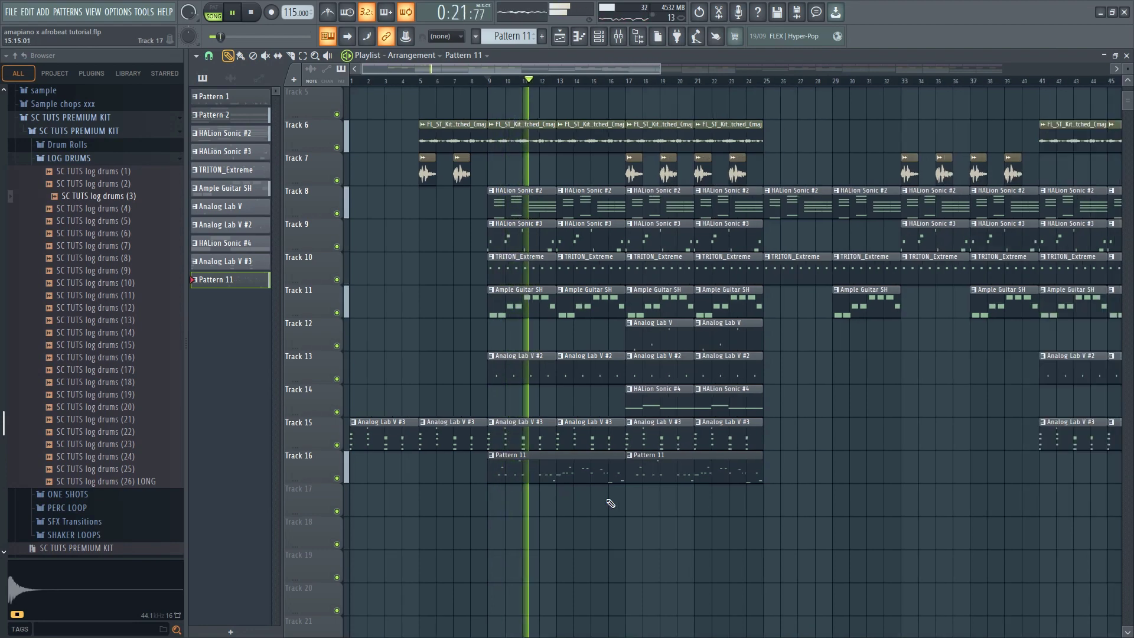
pyautogui.moveTo(583, 480); pyautogui.dragTo(687, 499)
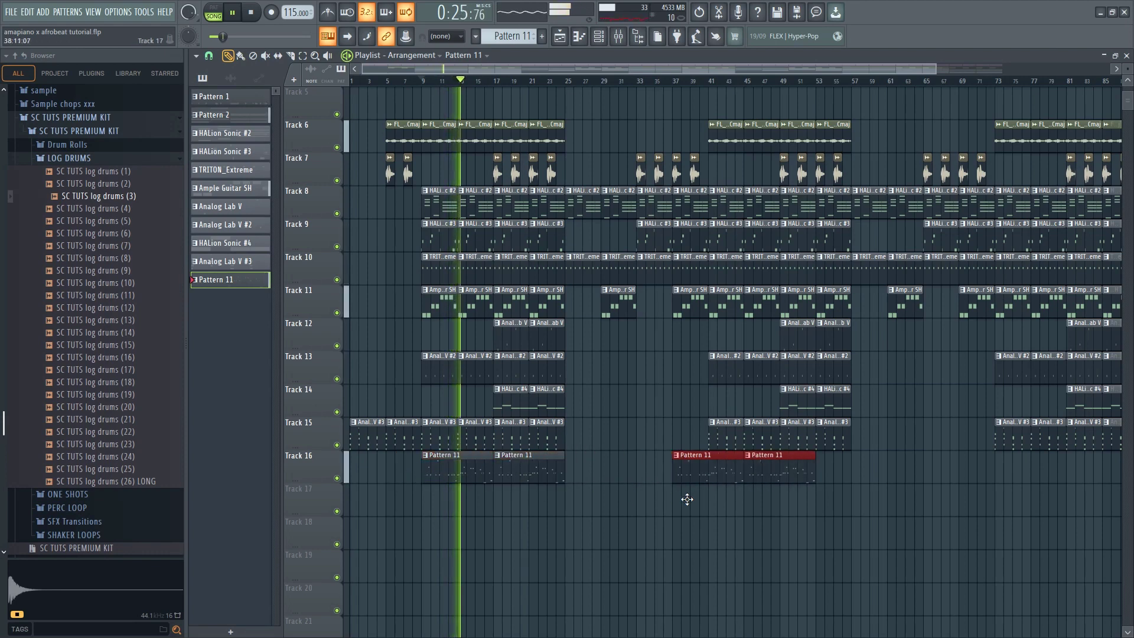
pyautogui.scroll(-2, 721, 503)
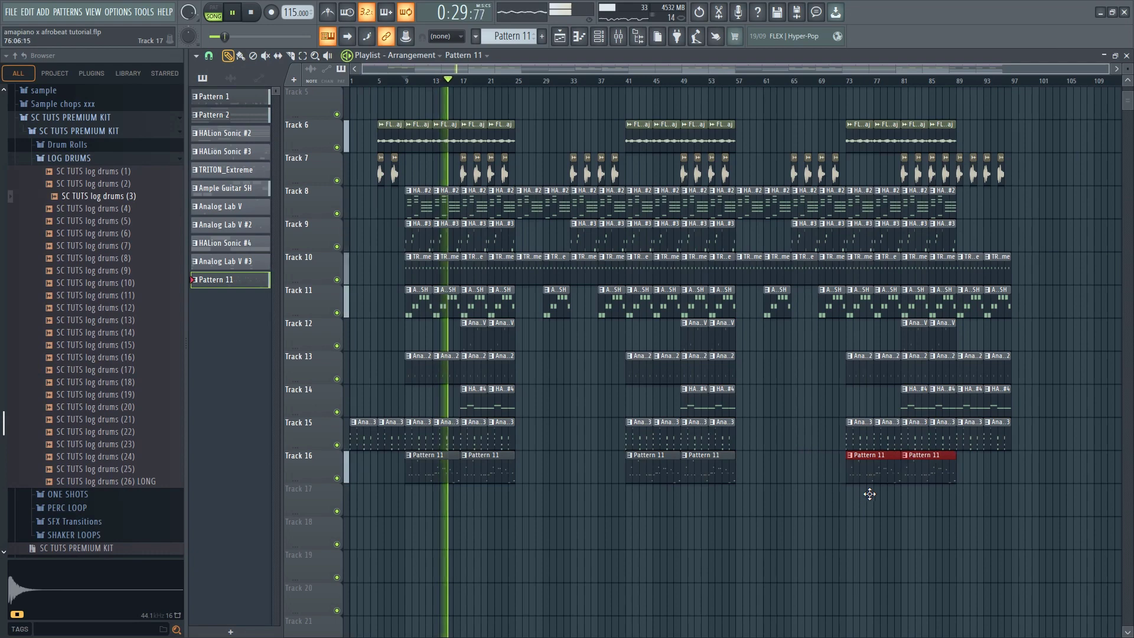
pyautogui.scroll(5, 317, 472)
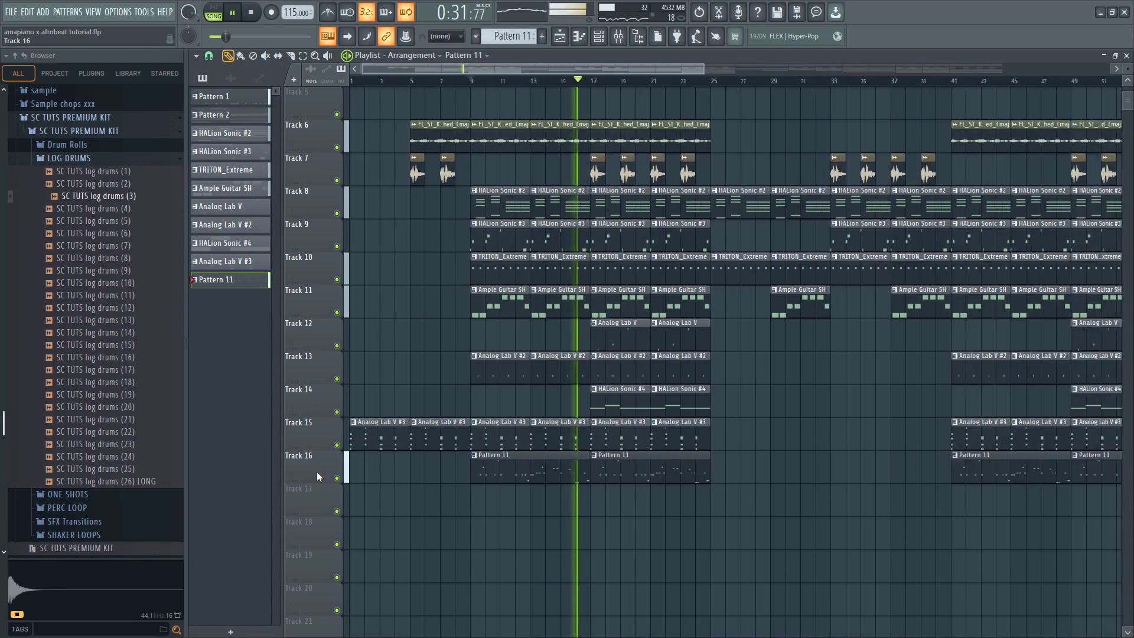
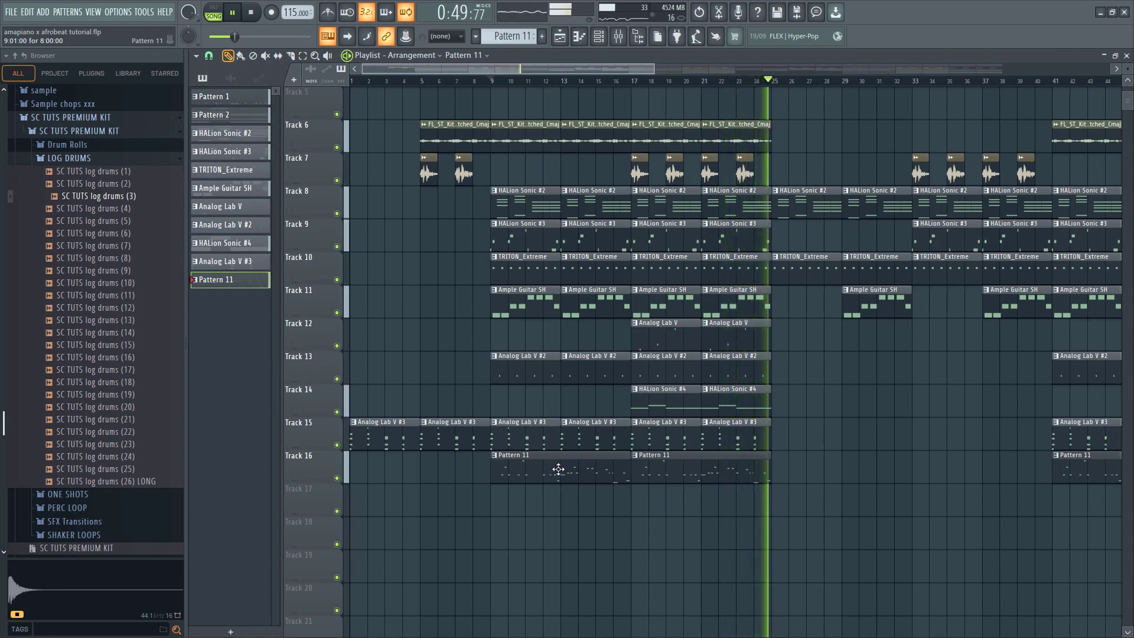
# Stop playback and insert a Toxic Biohazard channel beside the SC TUTS log drums (3) channel
pyautogui.press('space')
pyautogui.press('F6')
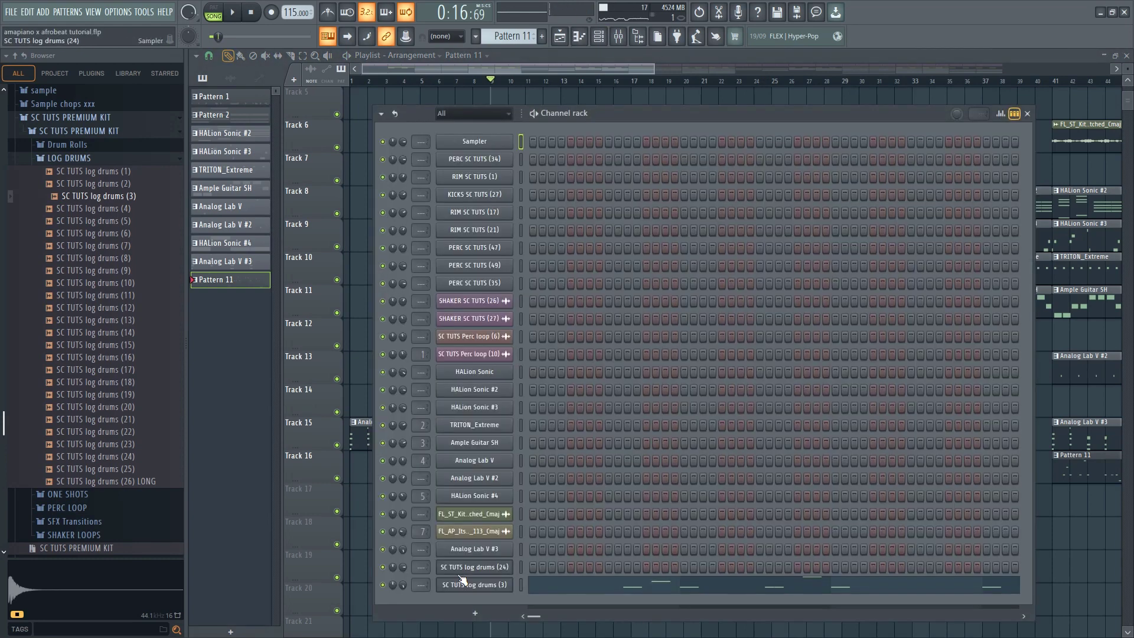
pyautogui.rightClick(470, 586)
pyautogui.moveTo(536, 563)
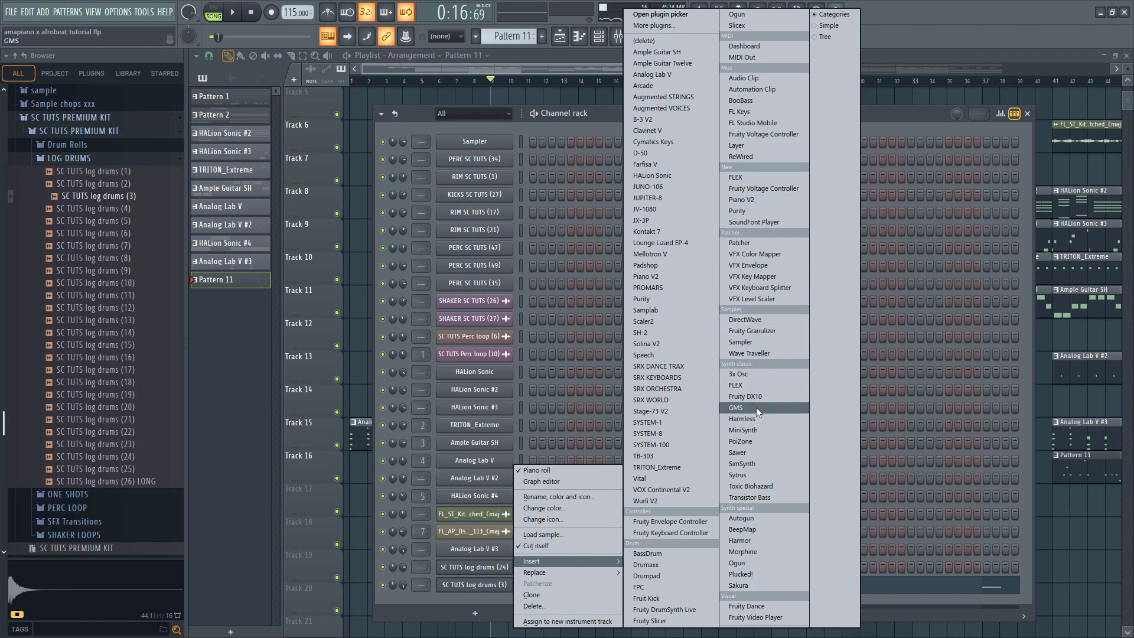
pyautogui.click(756, 483)
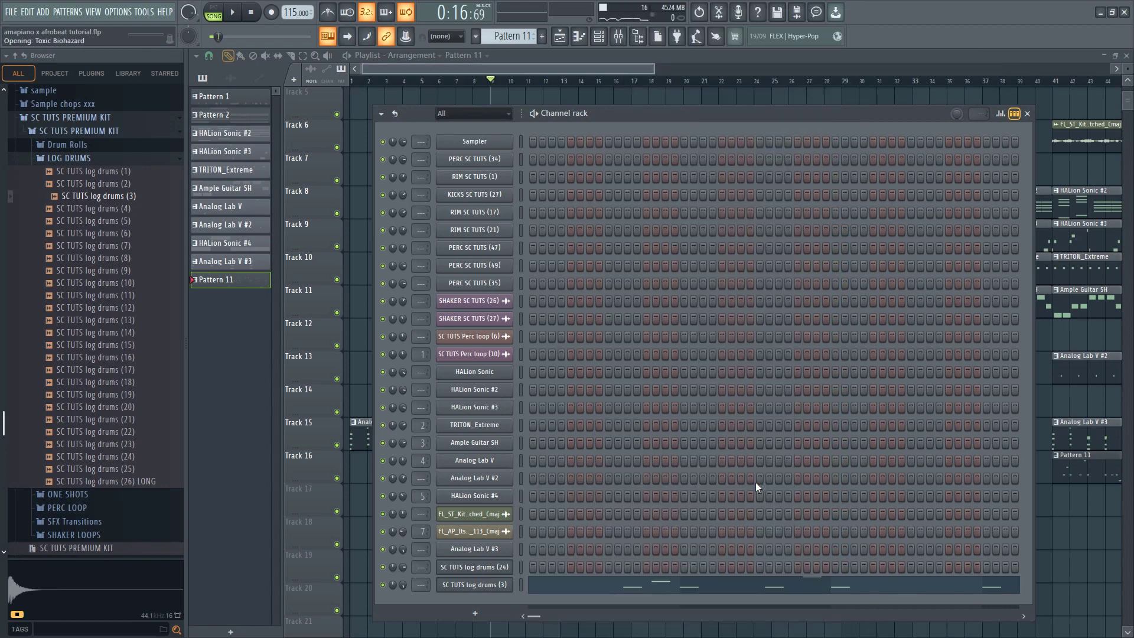
# Audition Toxic Biohazard presets in the Basses bank, load Fat Solids ToTc and close the plugin
pyautogui.click(564, 218)
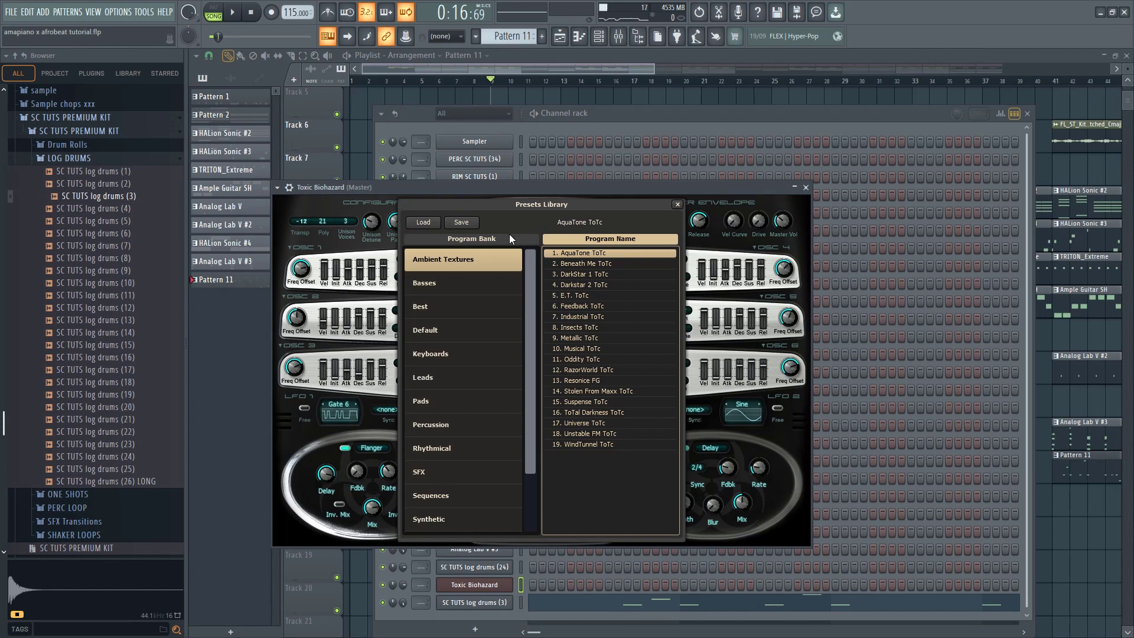
pyautogui.click(463, 283)
pyautogui.click(579, 264)
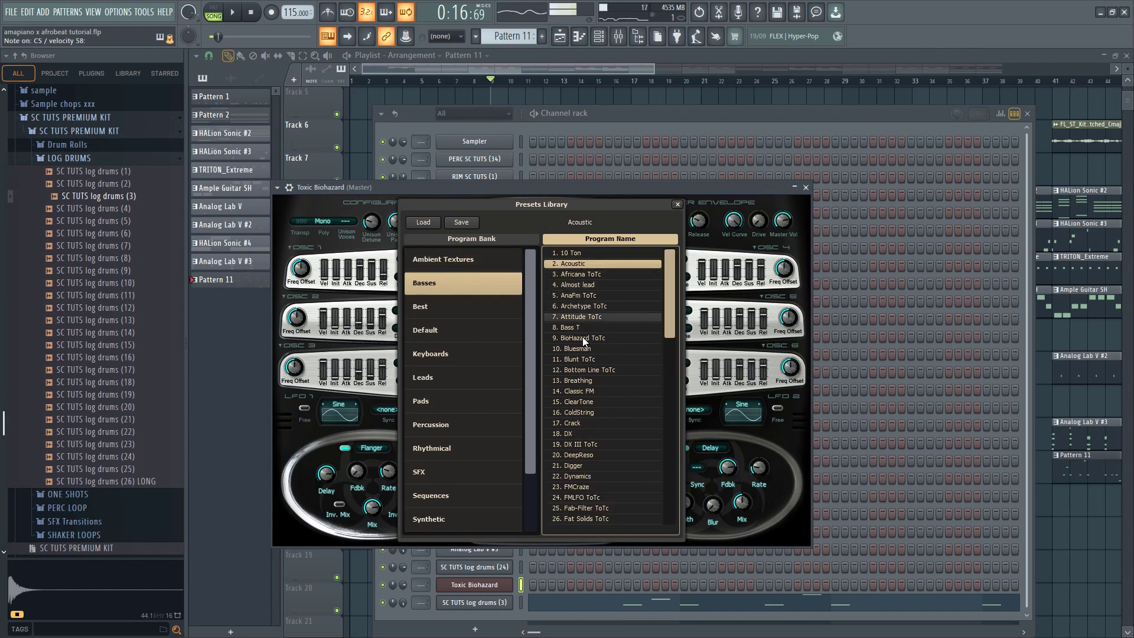
pyautogui.scroll(-1, 583, 342)
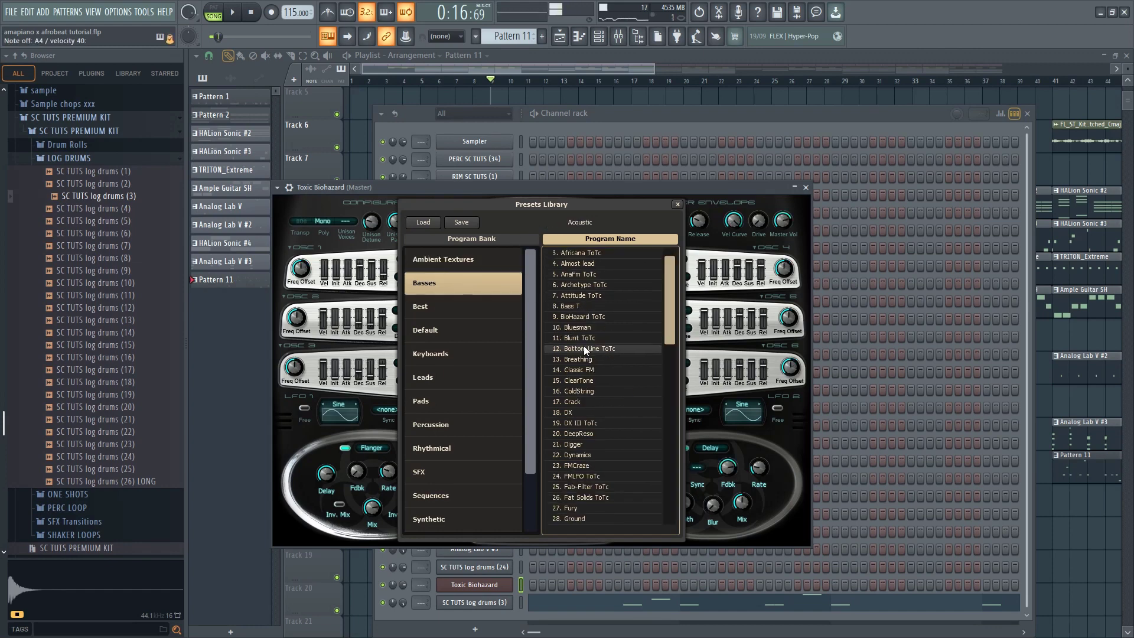
pyautogui.scroll(-1, 583, 345)
pyautogui.click(584, 358)
pyautogui.click(581, 485)
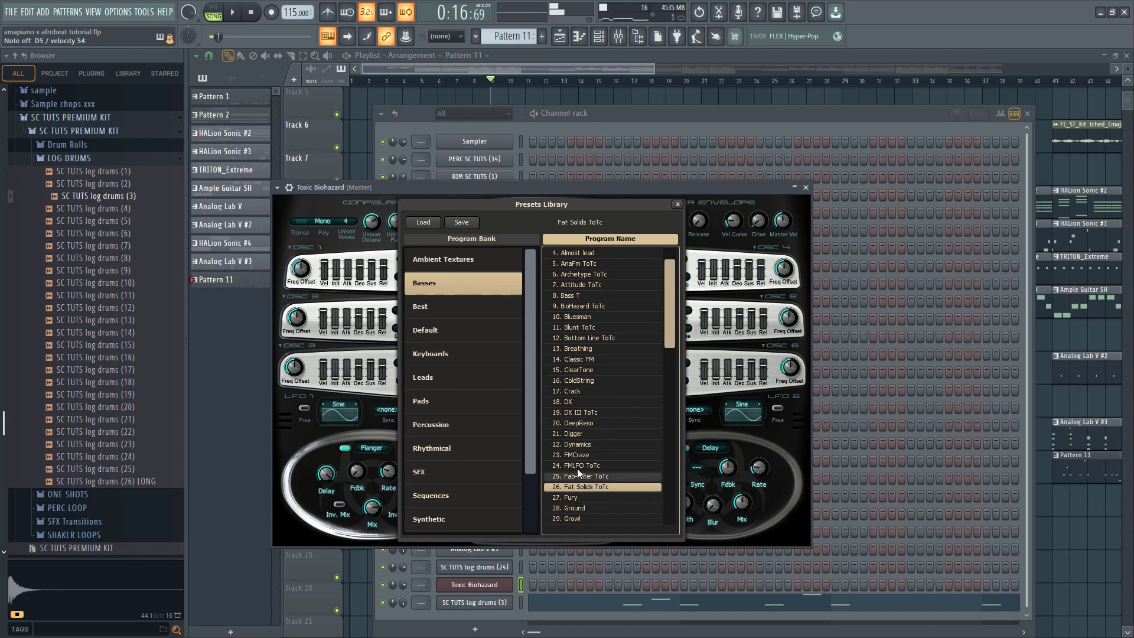
pyautogui.click(805, 187)
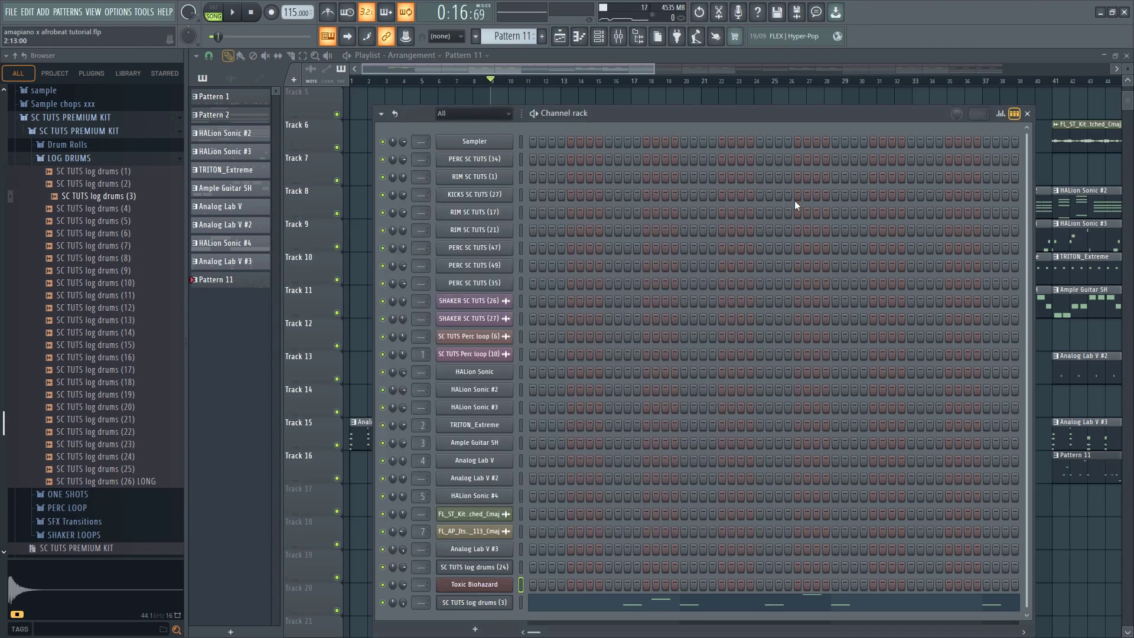
# Create Pattern 12 with a clip at bar 9 on Track 17, and mute Track 16
pyautogui.click(542, 36)
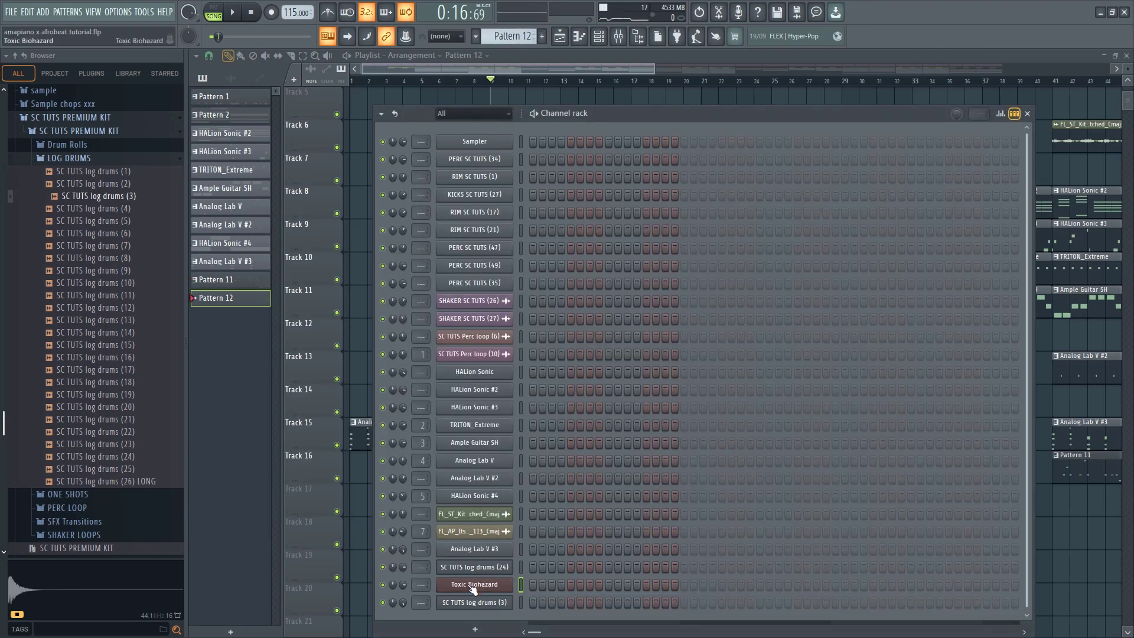
pyautogui.press('F6')
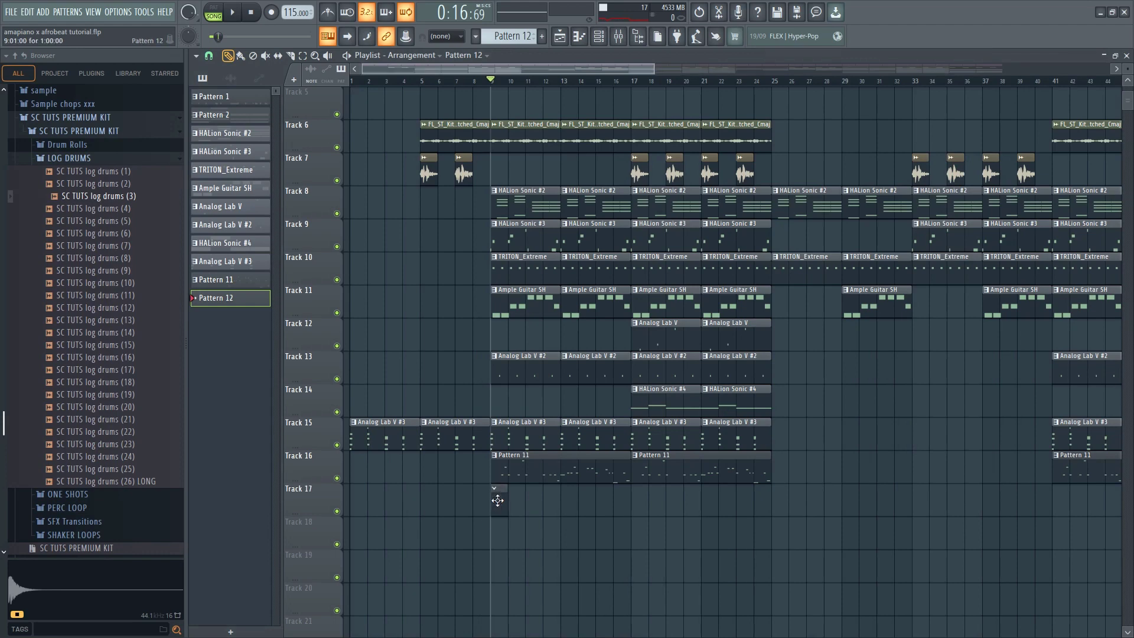
pyautogui.click(601, 37)
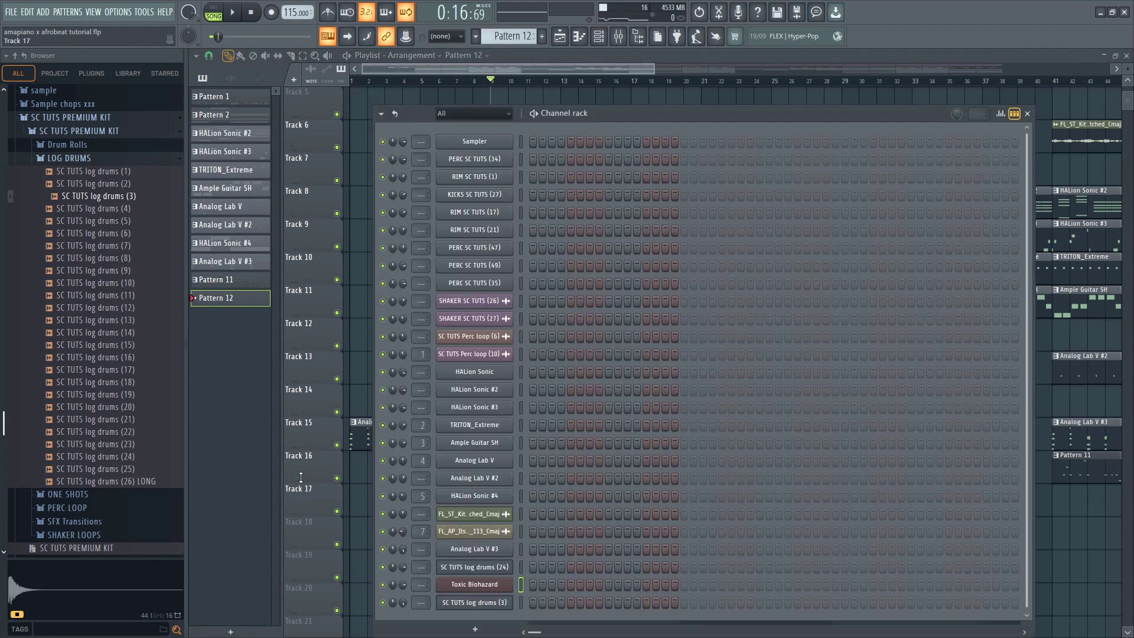
pyautogui.press('F6')
pyautogui.click(337, 477)
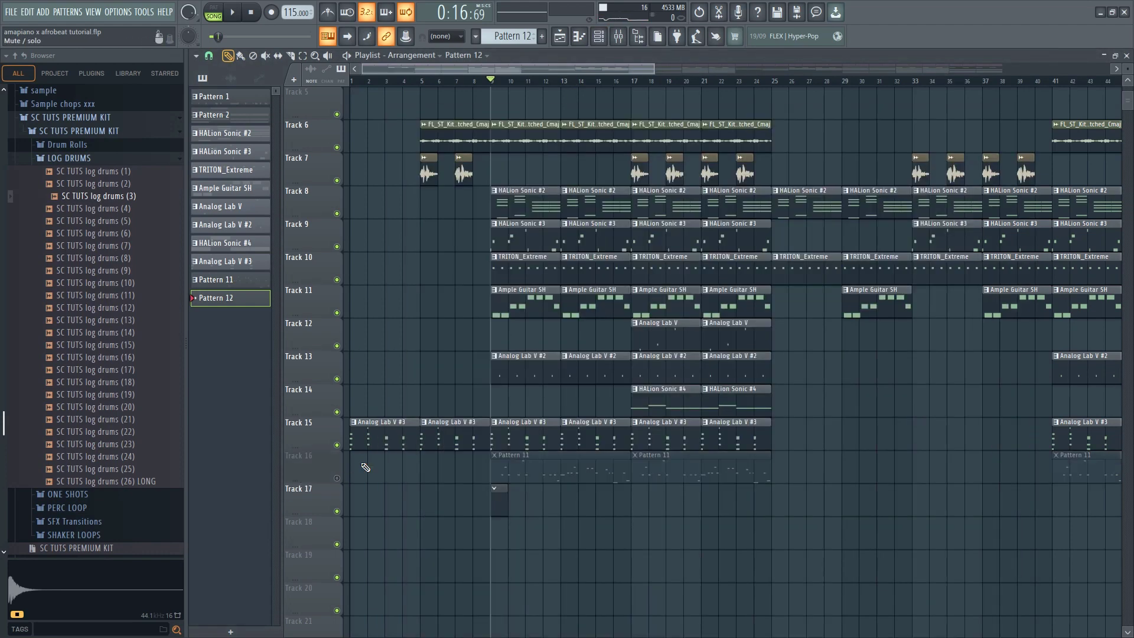
# Copy the A4, C5 and two F5 notes from Pattern 2's HALion Sonic chords and return to Pattern 12
pyautogui.click(602, 40)
pyautogui.rightClick(486, 585)
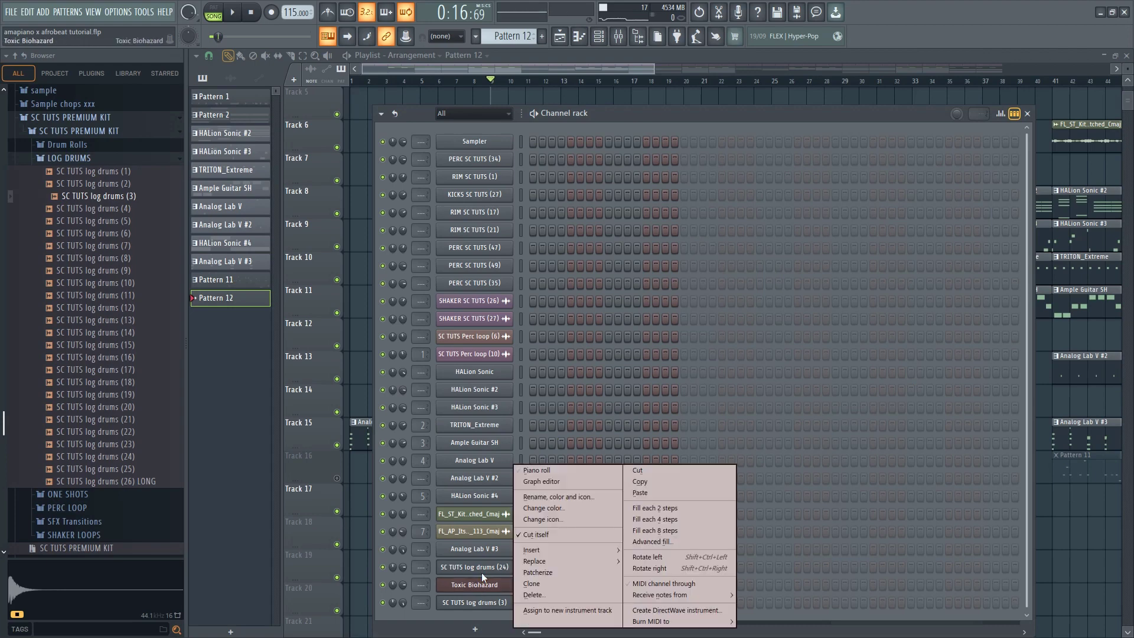
pyautogui.click(540, 471)
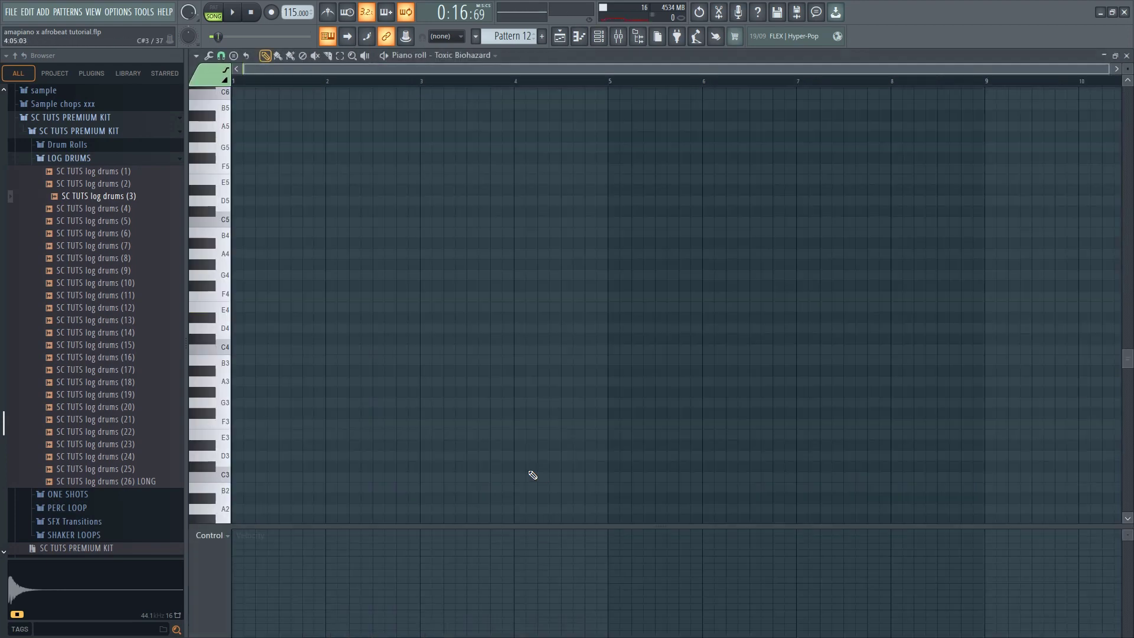
pyautogui.click(605, 39)
pyautogui.scroll(-10, 525, 39)
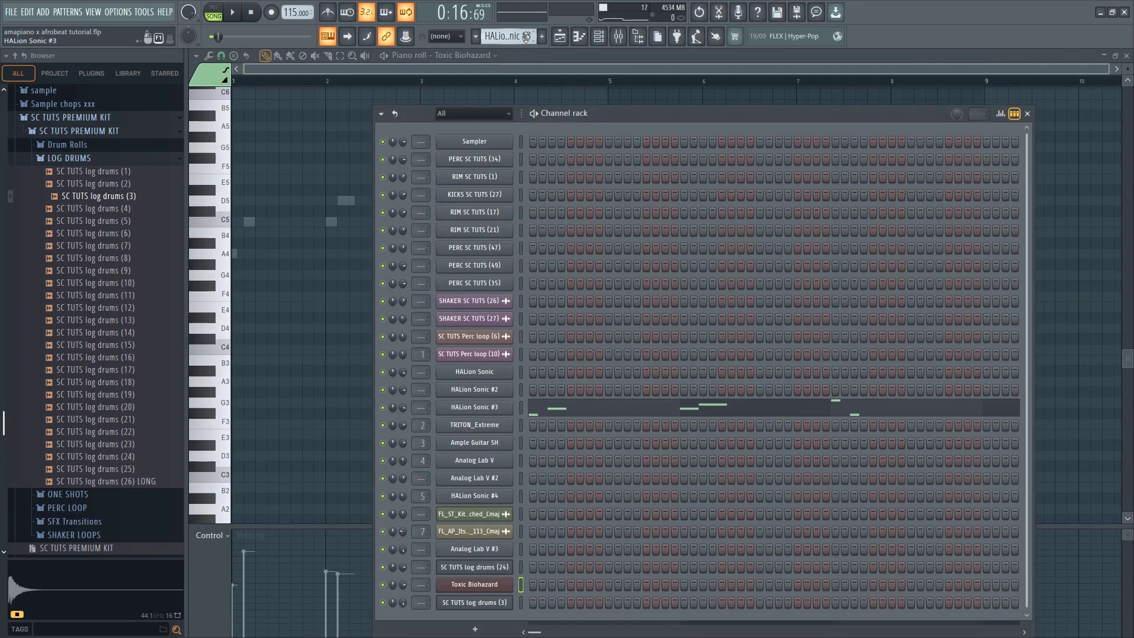
pyautogui.click(608, 372)
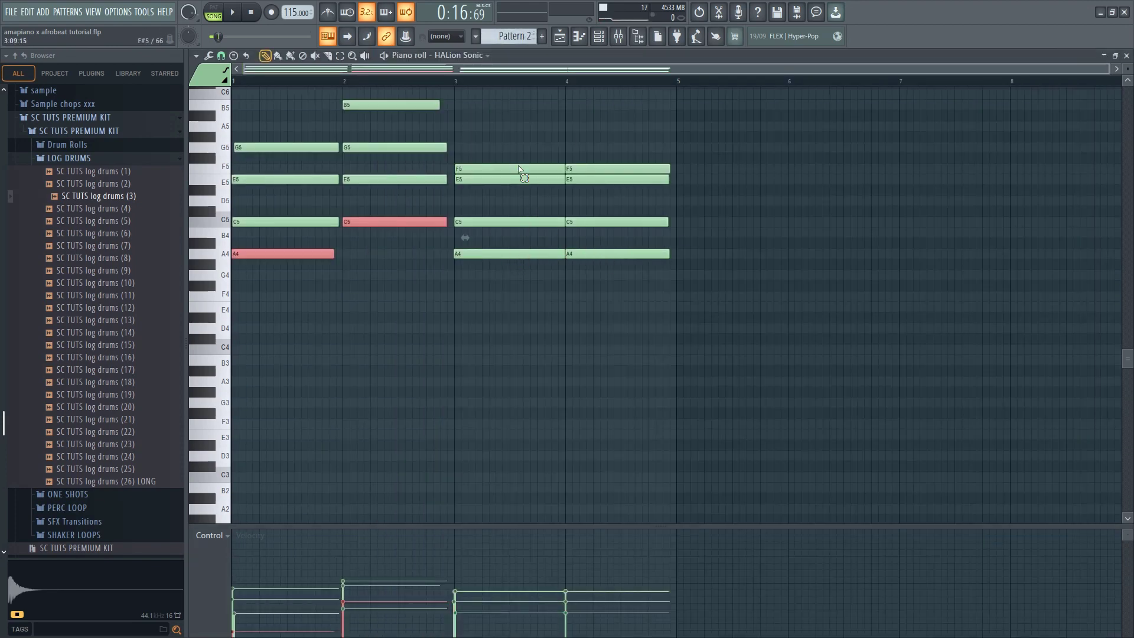
pyautogui.moveTo(520, 170); pyautogui.dragTo(577, 169)
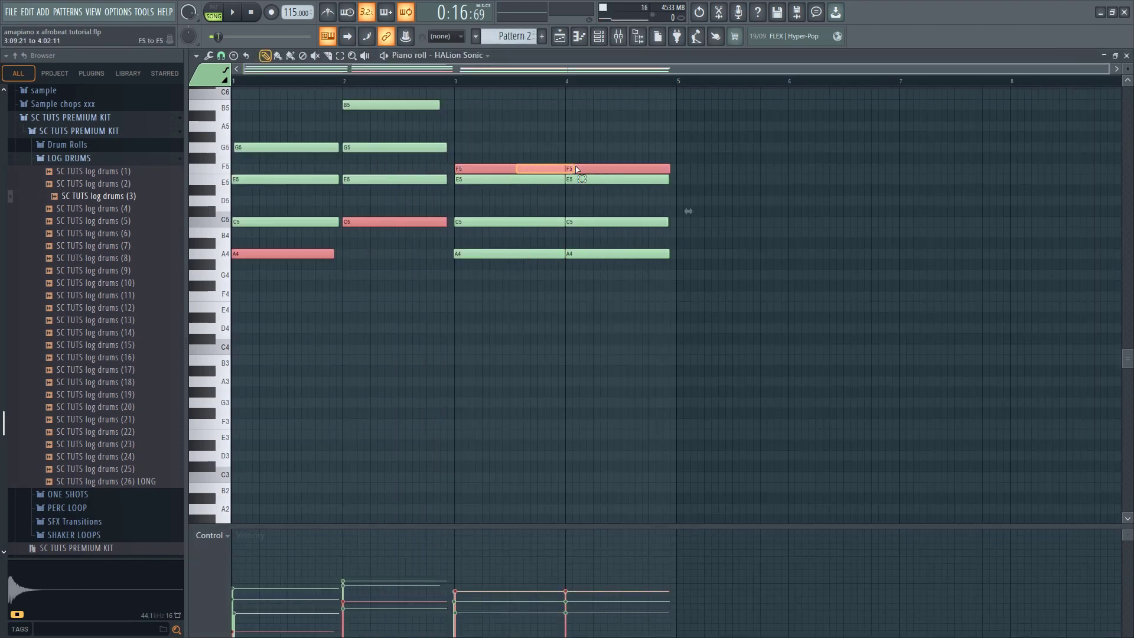
pyautogui.click(607, 37)
pyautogui.rightClick(513, 35)
pyautogui.click(592, 39)
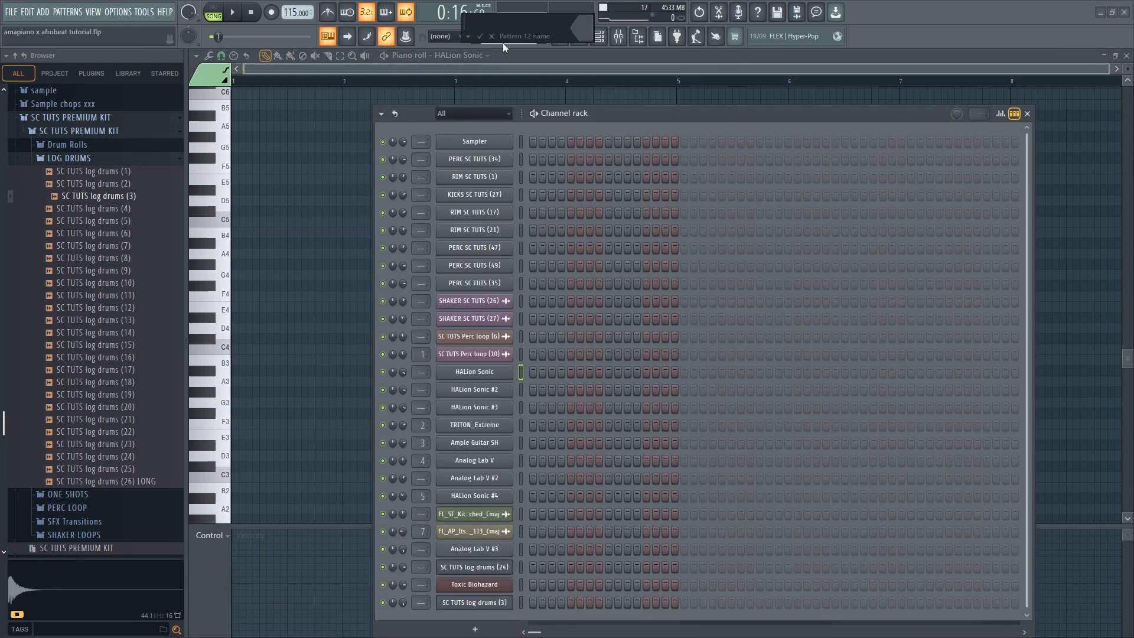
pyautogui.click(481, 37)
# Try pasting the copied notes into Pattern 12's HALion Sonic channel, and undo the paste
pyautogui.click(560, 42)
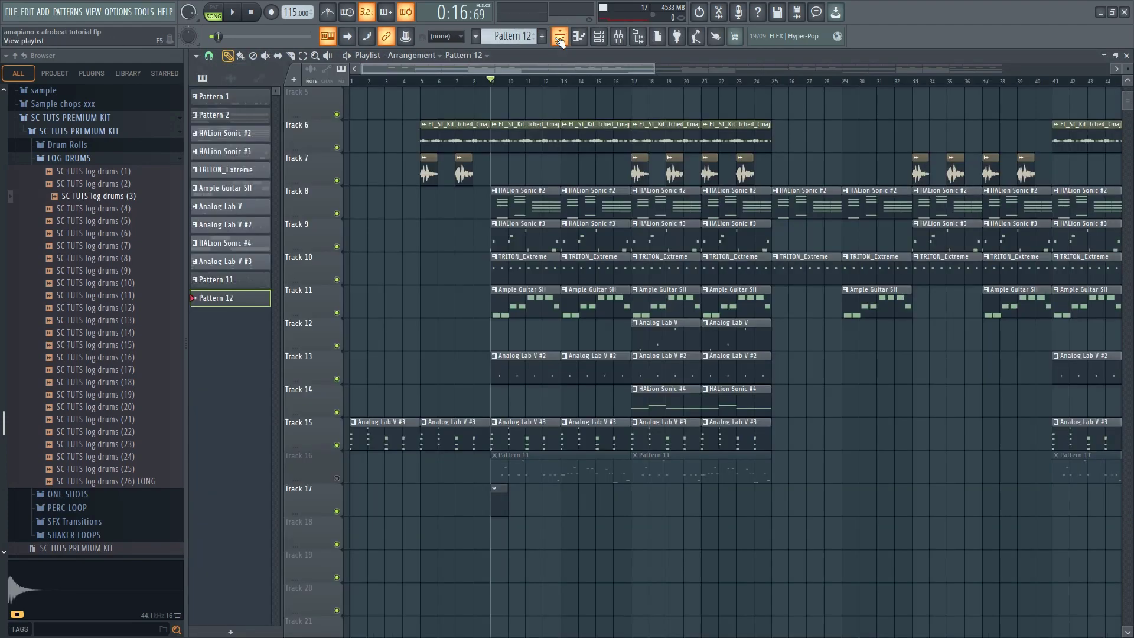
pyautogui.click(560, 41)
pyautogui.click(560, 41)
pyautogui.doubleClick(504, 515)
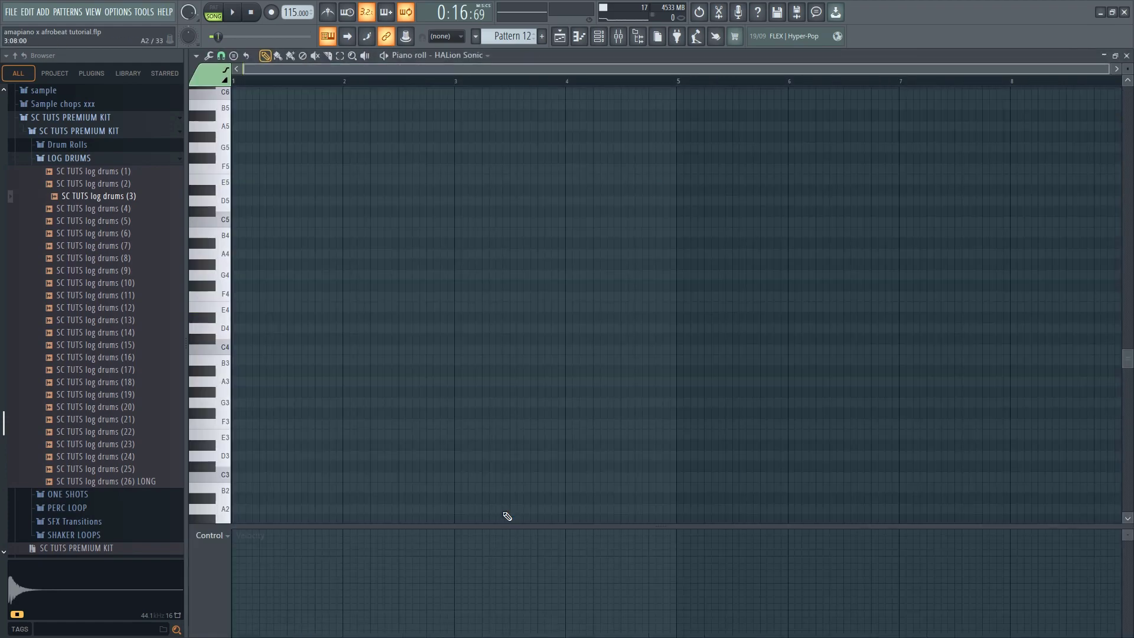
pyautogui.hotkey('ctrl', 'v')
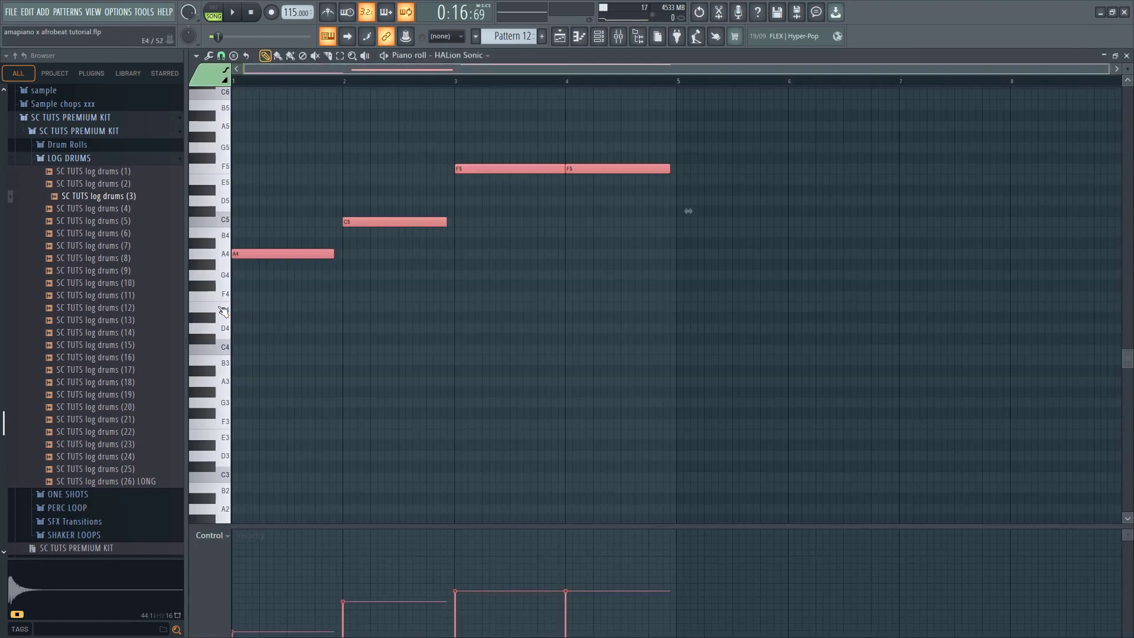
pyautogui.click(597, 40)
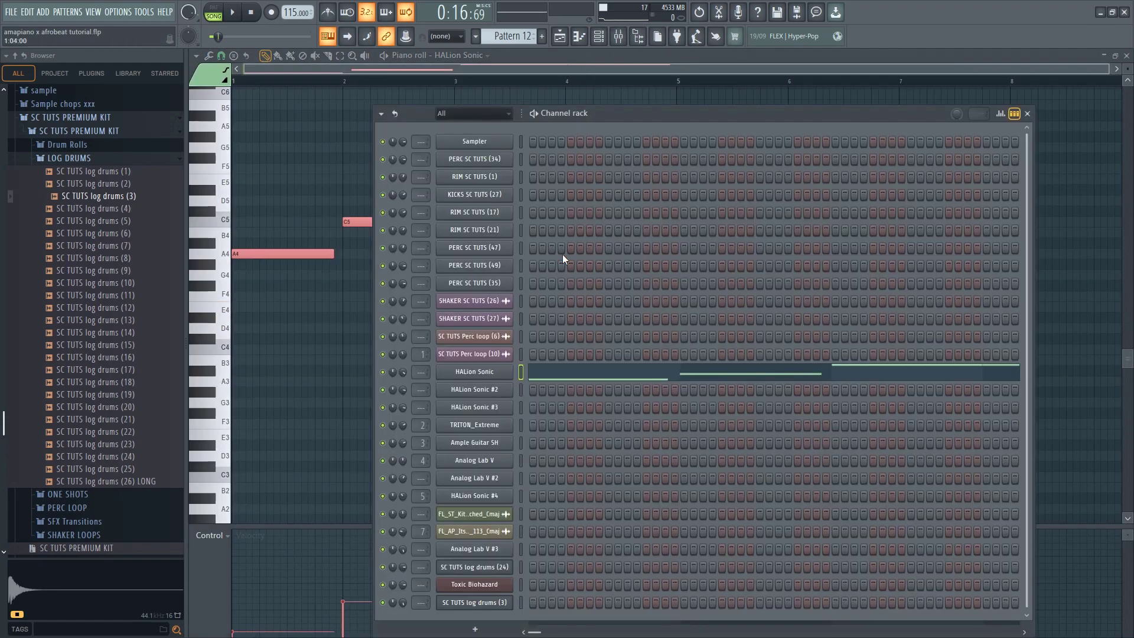
pyautogui.hotkey('ctrl', 'z')
# Paste the copied notes into the Toxic Biohazard channel of Pattern 12
pyautogui.click(521, 579)
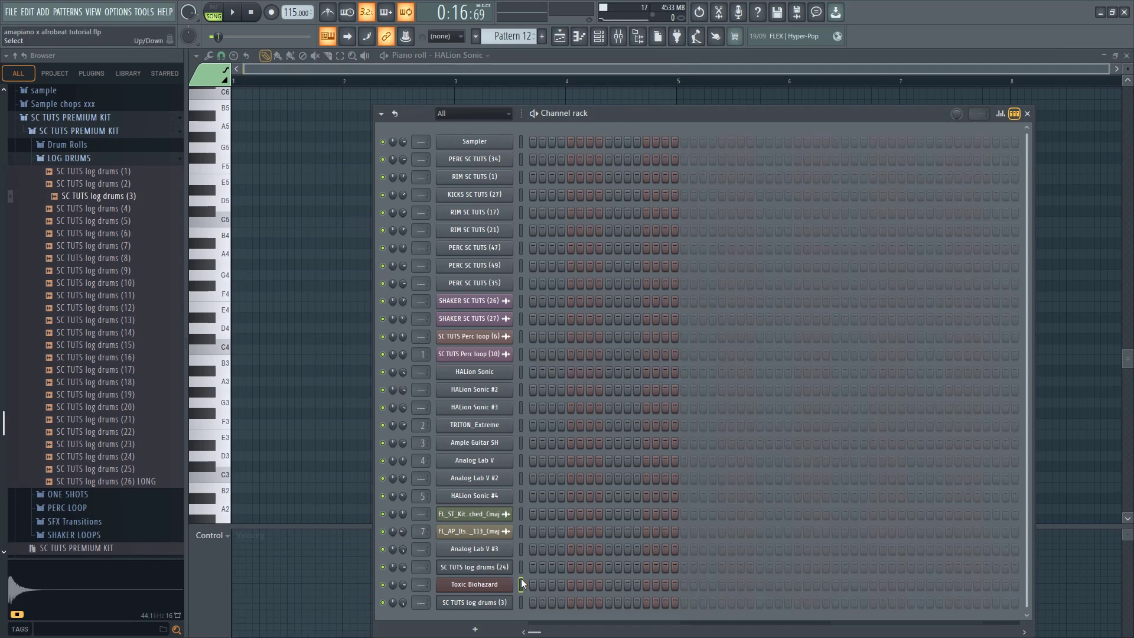
pyautogui.hotkey('ctrl', 'v')
pyautogui.press('space')
pyautogui.press('space')
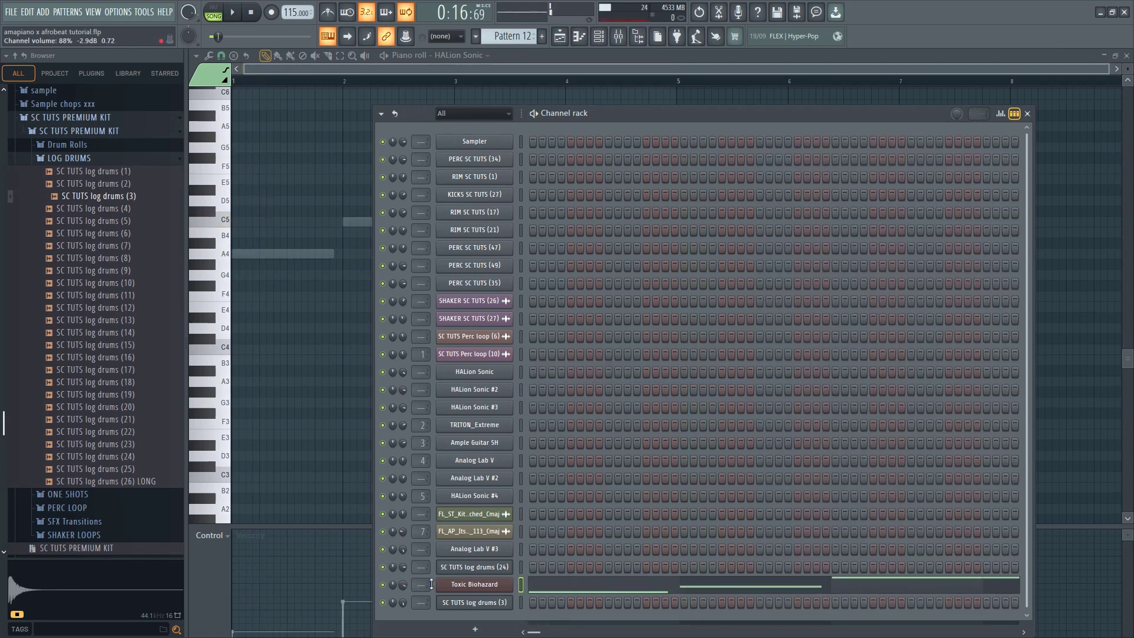
# Play the arrangement from bar 9 to hear the Toxic Biohazard bass notes in context
pyautogui.click(549, 585)
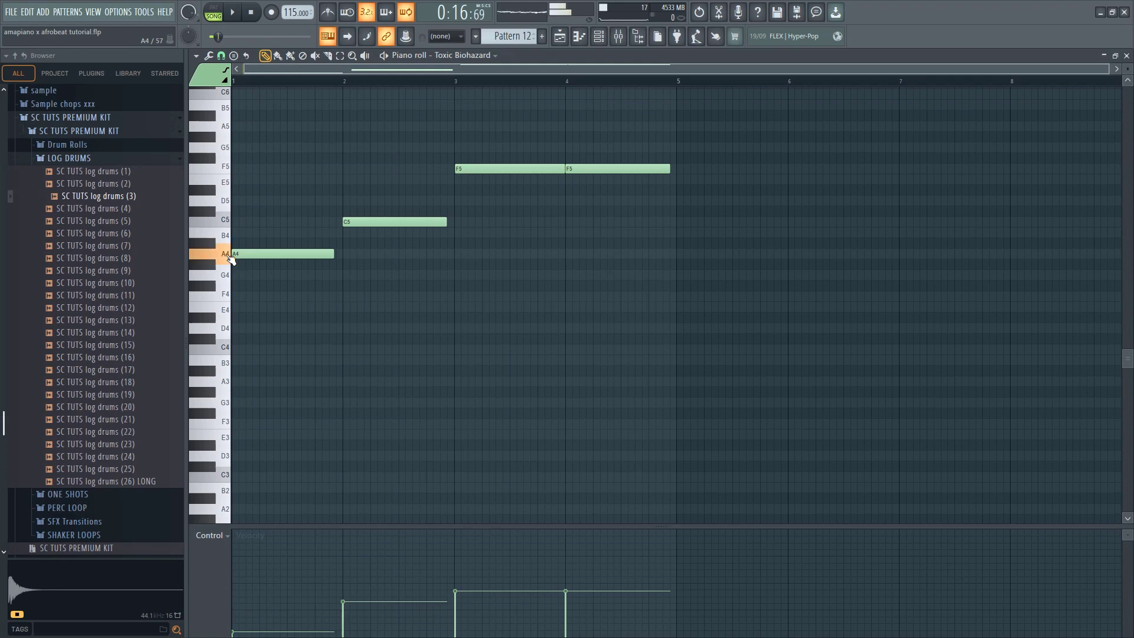
pyautogui.press('space')
pyautogui.click(599, 37)
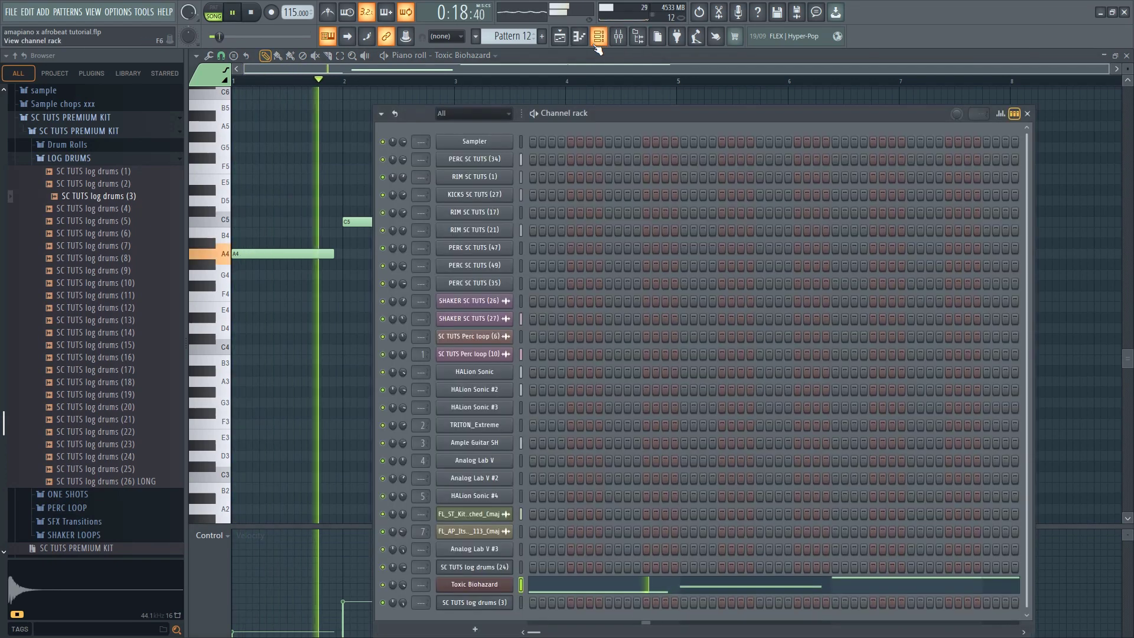
pyautogui.click(560, 37)
pyautogui.press('space')
pyautogui.press('space')
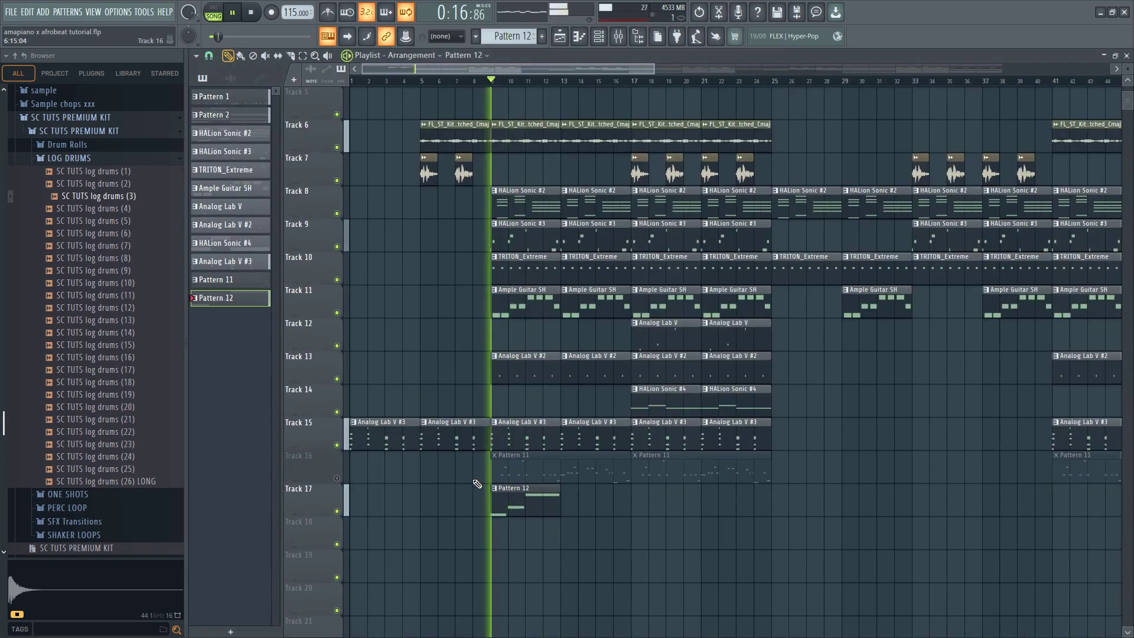
pyautogui.press('space')
# Raise the four Toxic Biohazard notes to nearly equal velocities and play Pattern 12 on its own
pyautogui.click(215, 12)
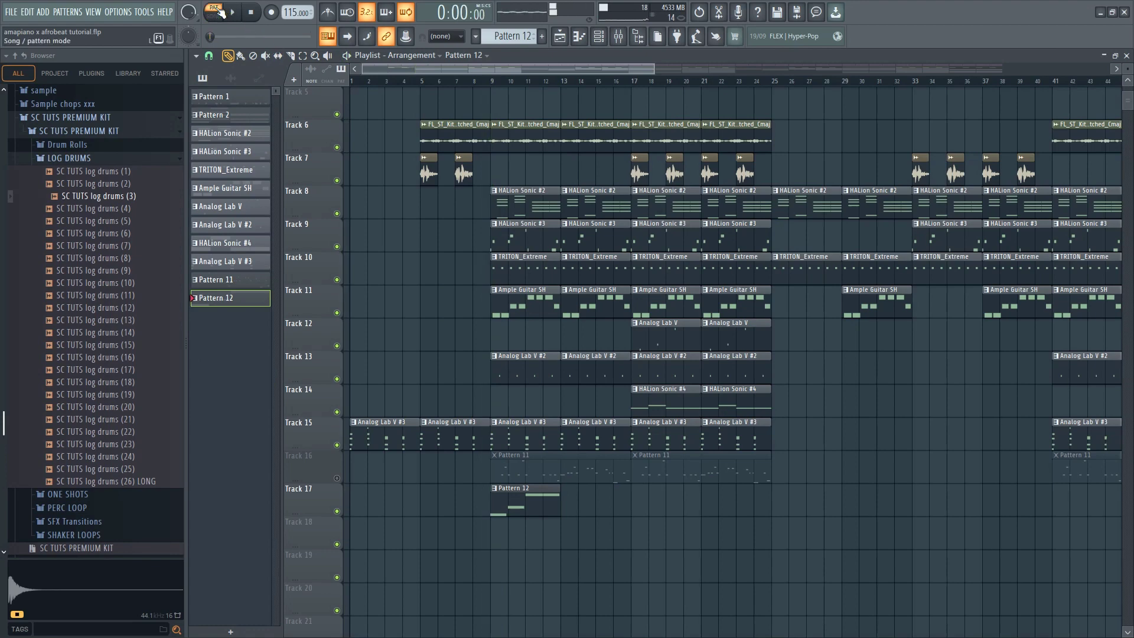
pyautogui.click(581, 36)
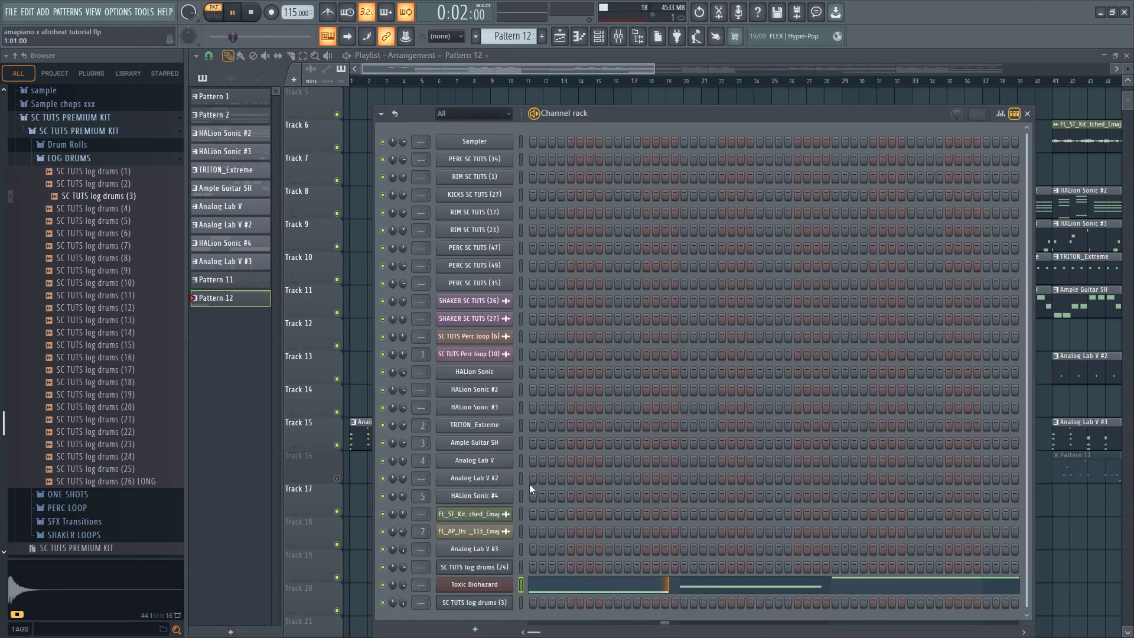
pyautogui.click(534, 585)
pyautogui.press('space')
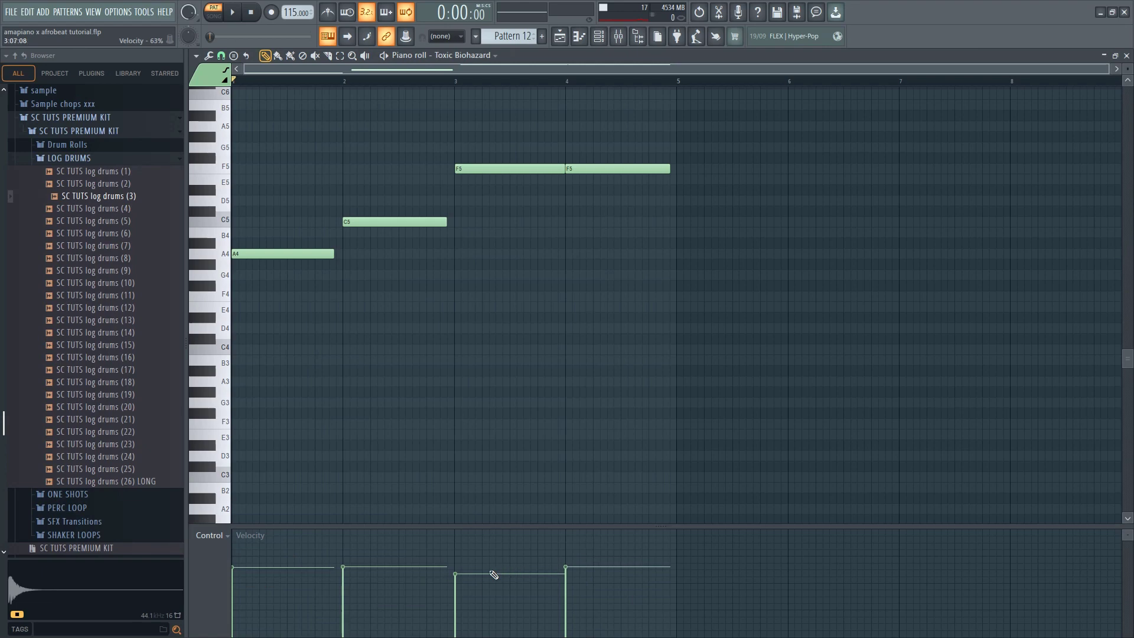
pyautogui.press('space')
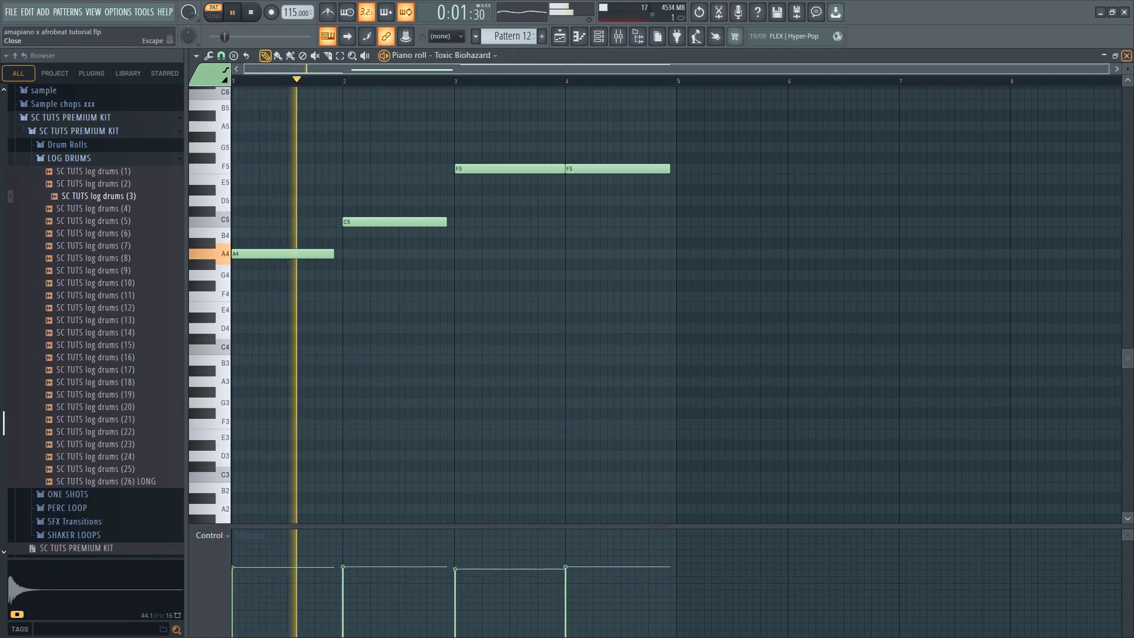
# Return to the playlist and play the arrangement in song mode from just before bar 9
pyautogui.click(1127, 54)
pyautogui.press('F6')
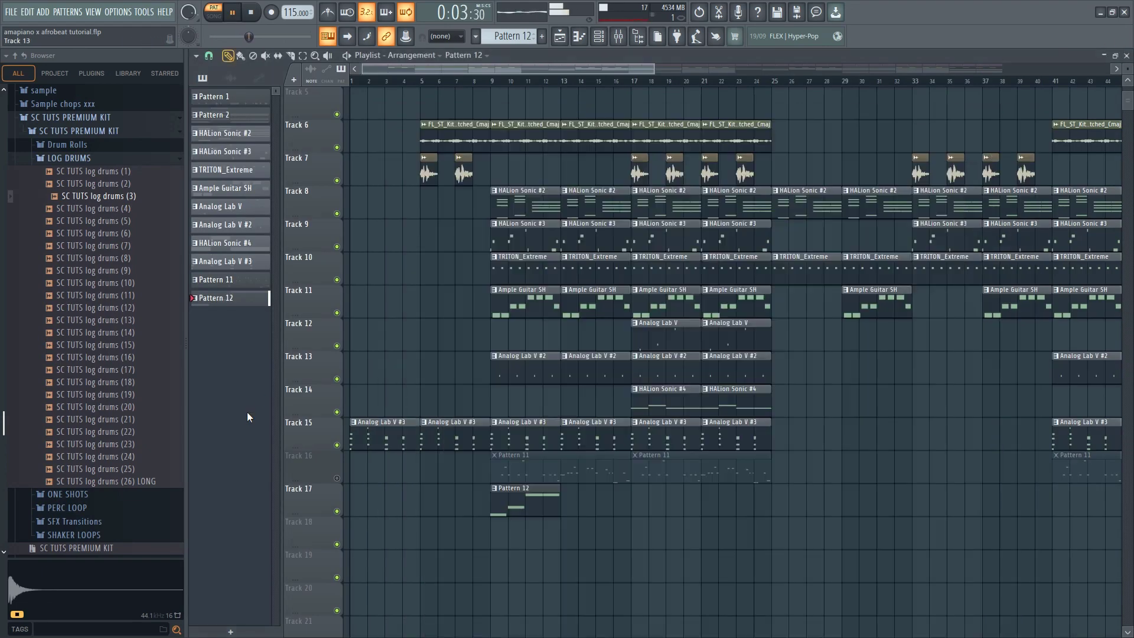
pyautogui.click(470, 81)
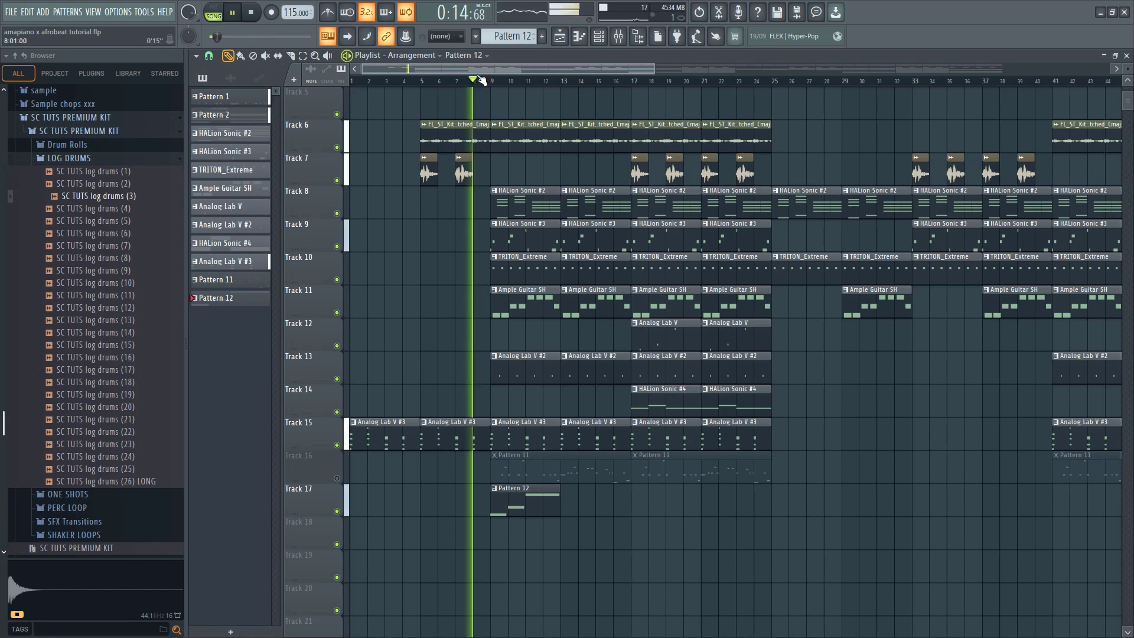
# Duplicate the Pattern 12 clip on Track 17 and open its Toxic Biohazard notes
pyautogui.click(514, 508)
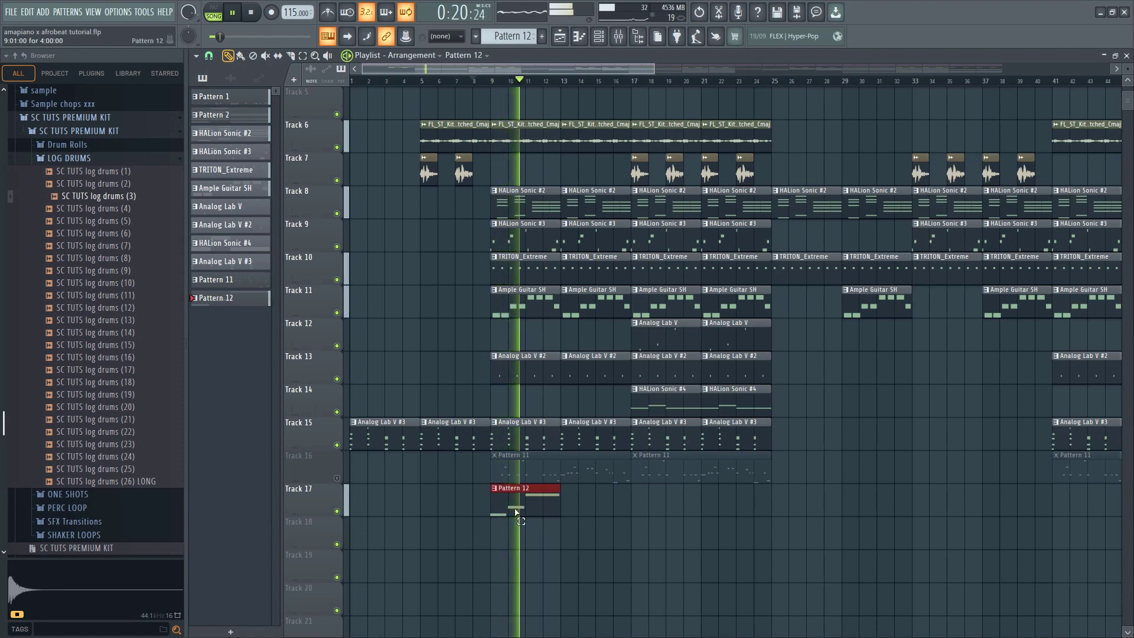
pyautogui.hotkey('ctrl', 'b')
pyautogui.doubleClick(514, 508)
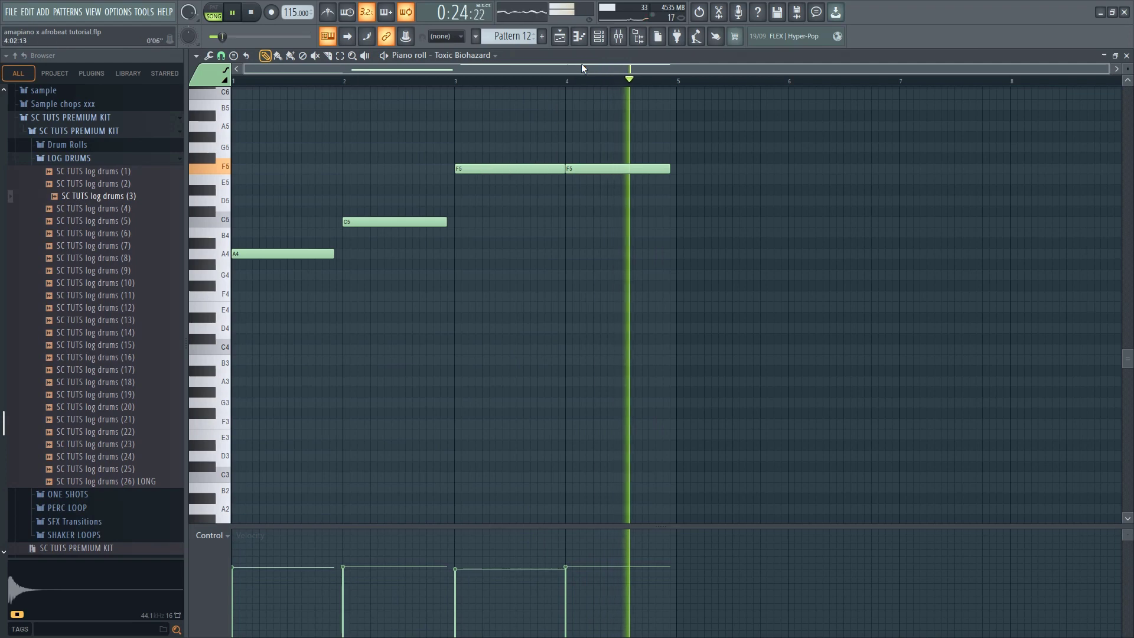
# Move the third and fourth Toxic Biohazard notes to A5, and lower both one octave to A4
pyautogui.press('space')
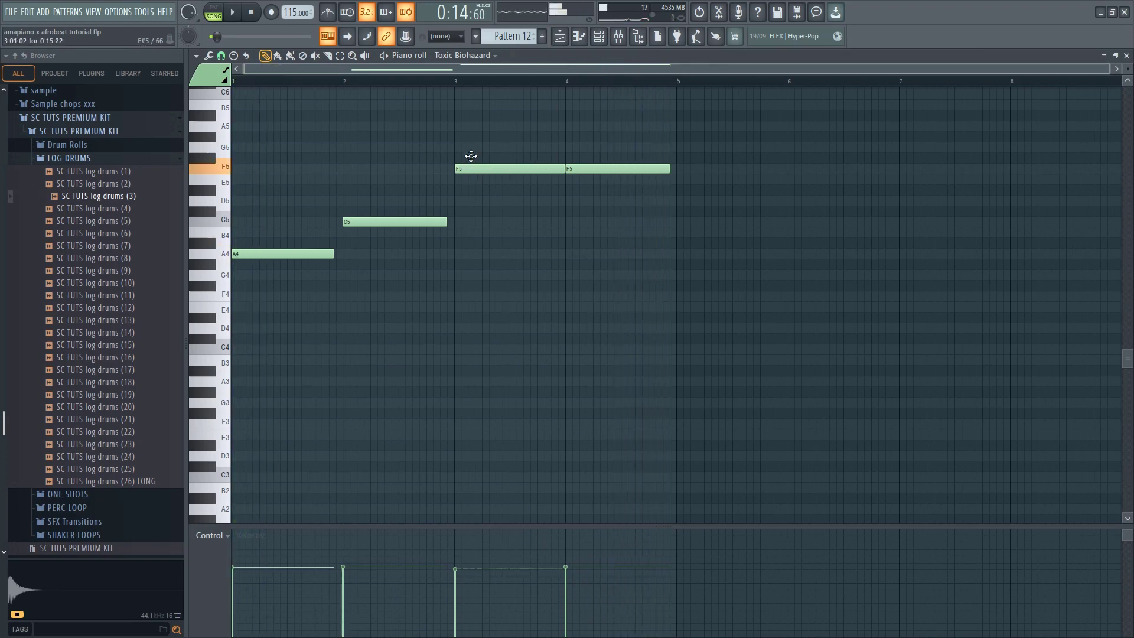
pyautogui.moveTo(470, 156); pyautogui.dragTo(473, 120)
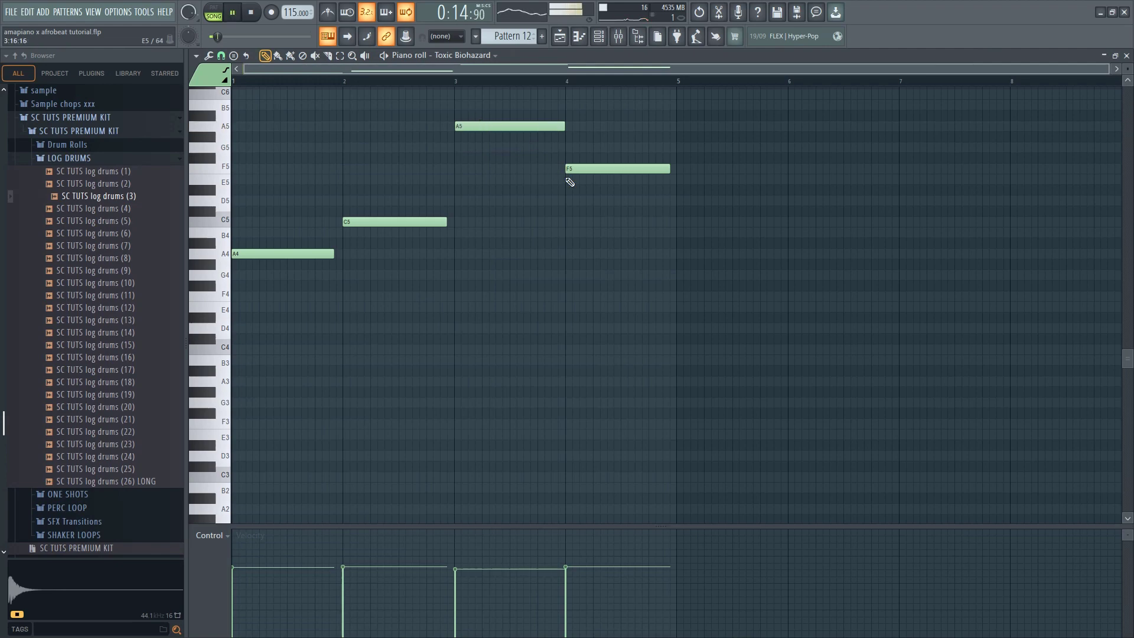
pyautogui.moveTo(584, 166); pyautogui.dragTo(525, 124)
pyautogui.hotkey('ctrl', 'Down')
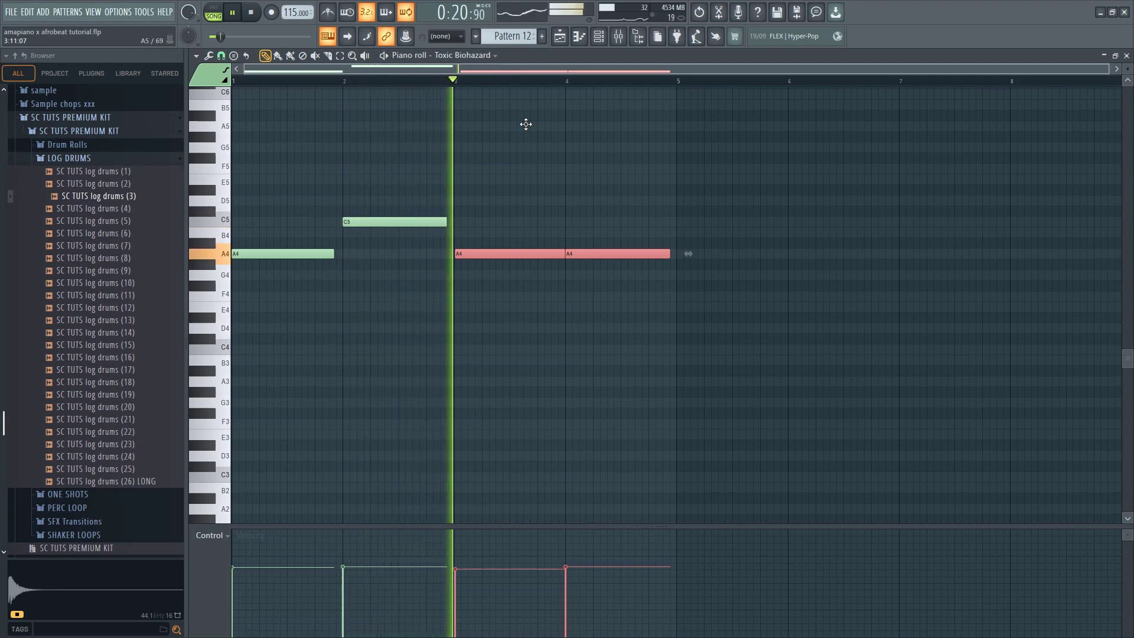
# Lower the last two bass notes to G4 and play the section from the middle of bar 2
pyautogui.press('space')
pyautogui.press('Down')
pyautogui.press('Down')
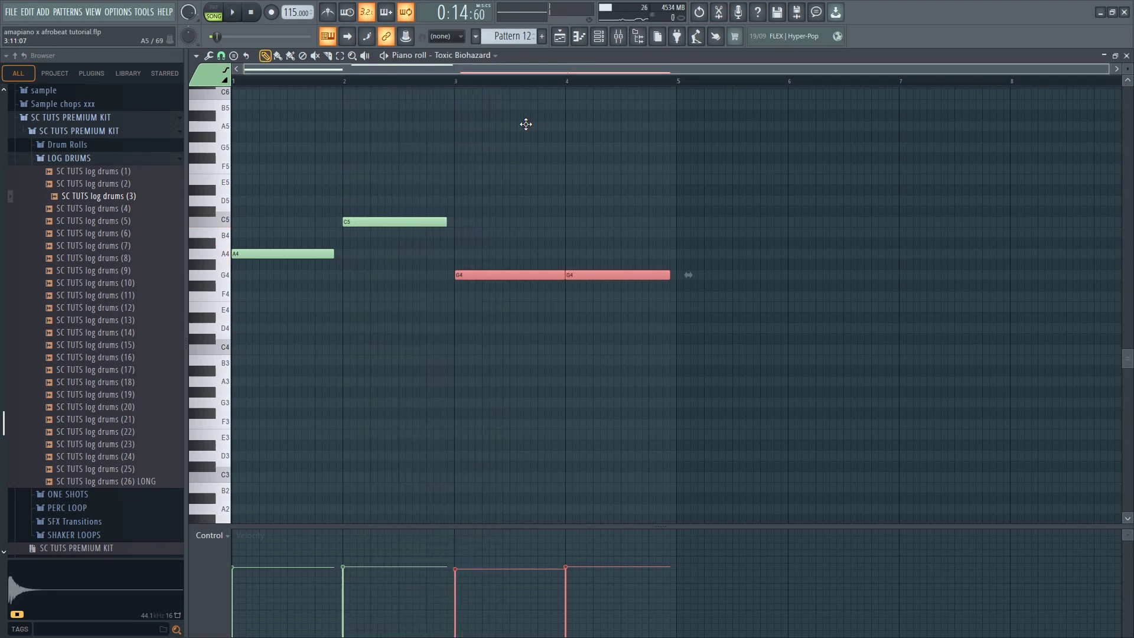
pyautogui.click(405, 81)
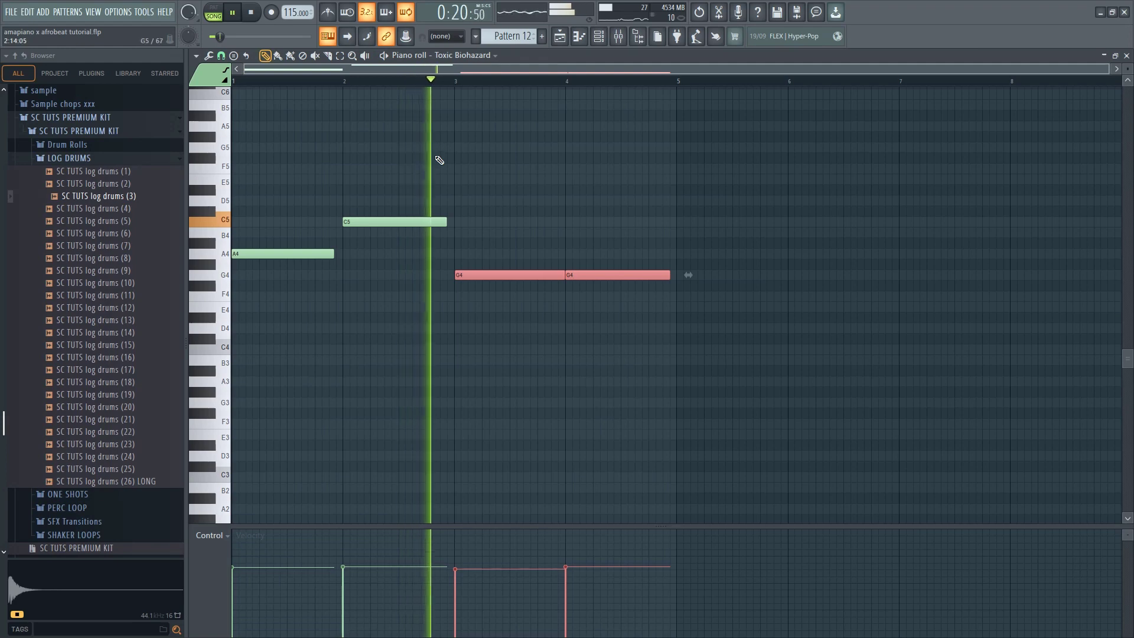
pyautogui.press('space')
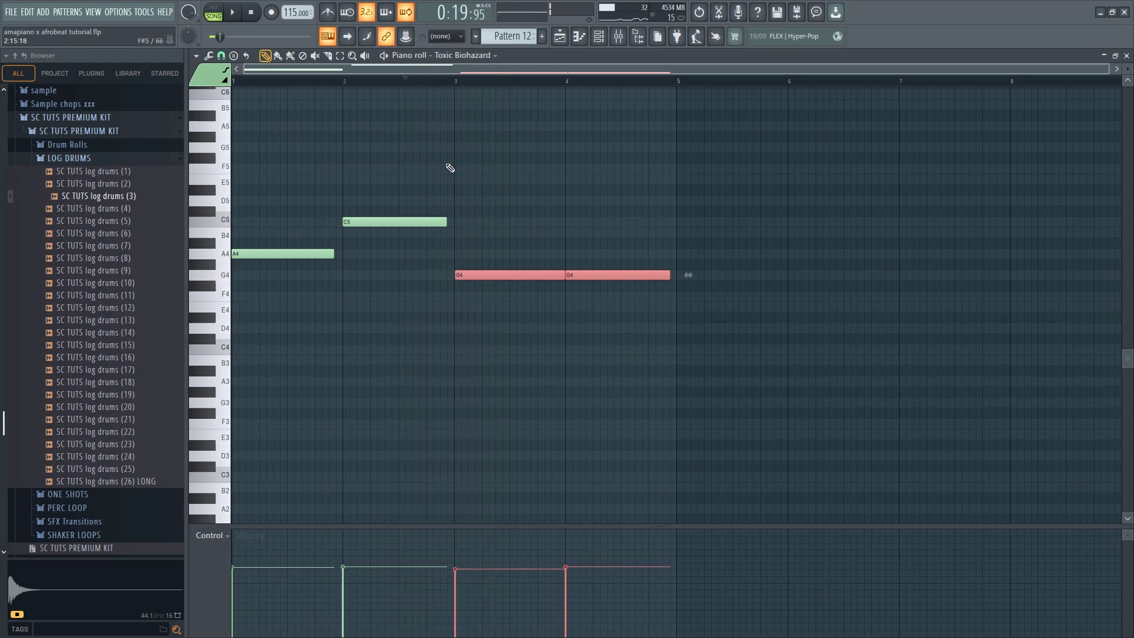
# Lower the last two bass notes to F4 and play the bass line from its first bar
pyautogui.press('Down')
pyautogui.press('Down')
pyautogui.press('space')
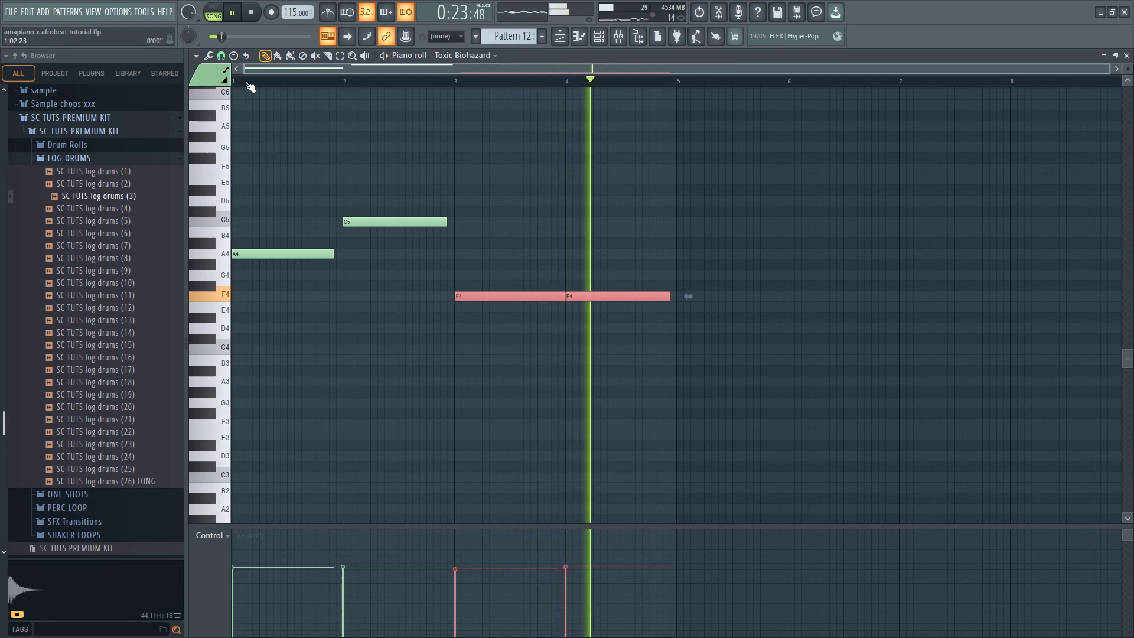
pyautogui.click(240, 82)
pyautogui.keyDown('ctrl'); pyautogui.click(537, 169); pyautogui.keyUp('ctrl')
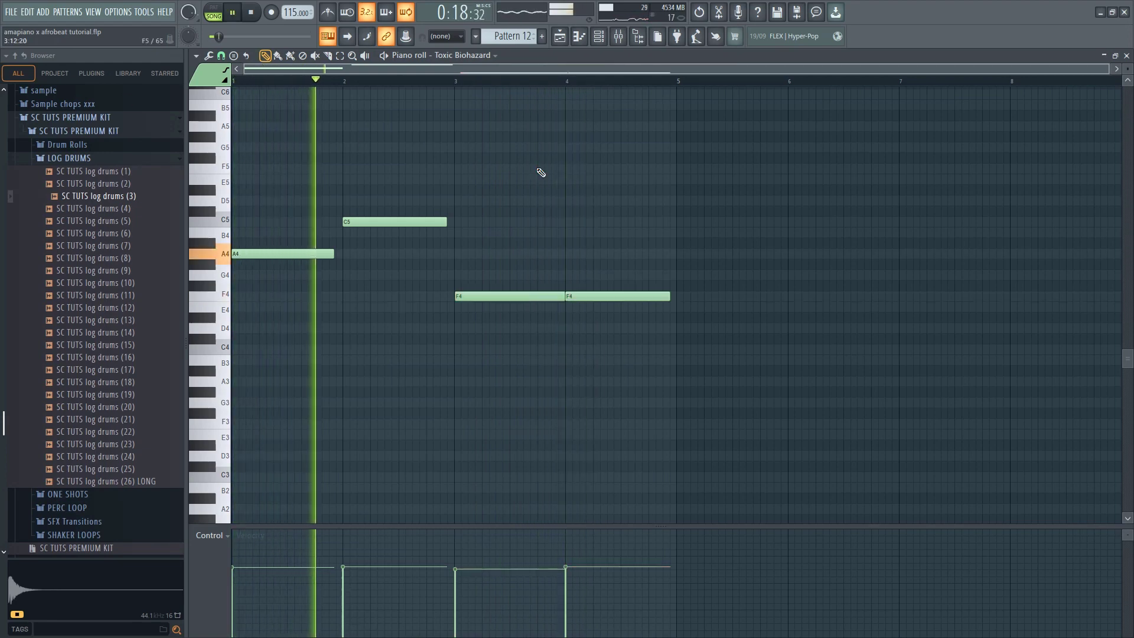
pyautogui.moveTo(605, 252); pyautogui.dragTo(638, 328)
# Return to the playlist and duplicate the two Pattern 12 clips on Track 17 to bars 17 and 21
pyautogui.click(560, 36)
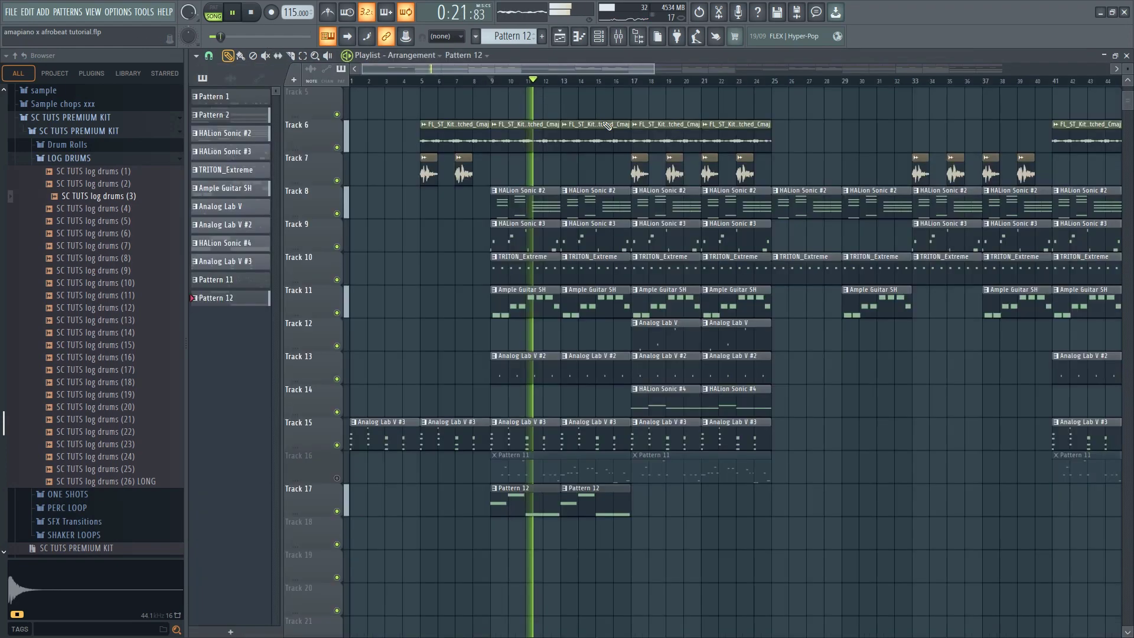
pyautogui.keyDown('ctrl'); pyautogui.keyDown('shift'); pyautogui.click(608, 508); pyautogui.keyUp('shift'); pyautogui.keyUp('ctrl')
pyautogui.keyDown('ctrl'); pyautogui.keyDown('shift'); pyautogui.click(519, 506); pyautogui.keyUp('shift'); pyautogui.keyUp('ctrl')
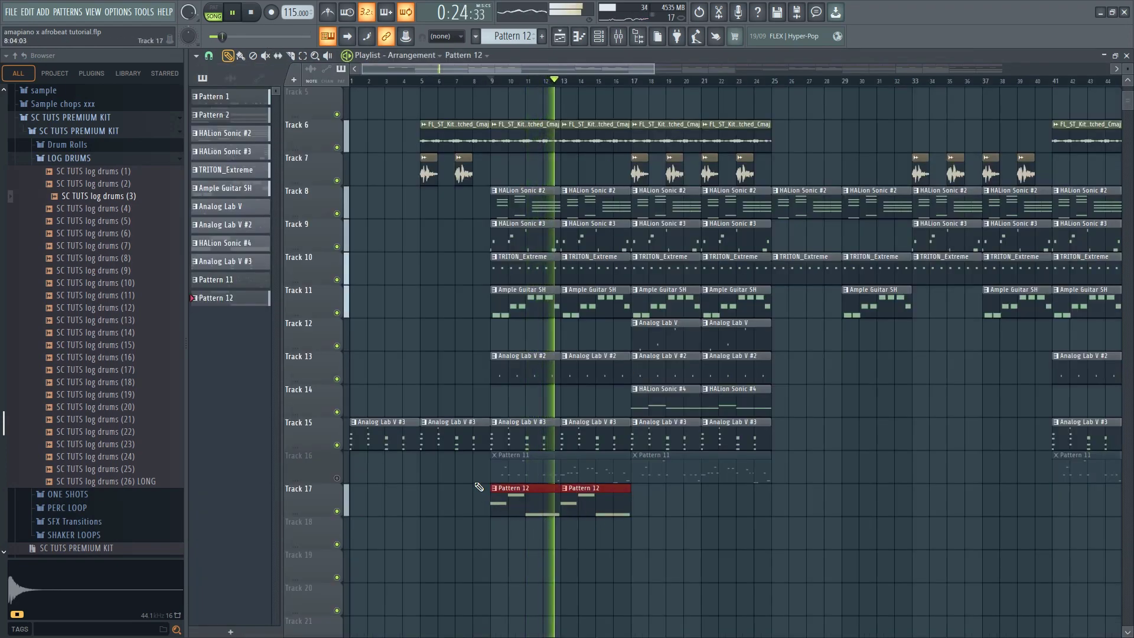
pyautogui.hotkey('ctrl', 'b')
# Unmute Track 16 and delete its Pattern 11 clip at bar 9
pyautogui.click(338, 478)
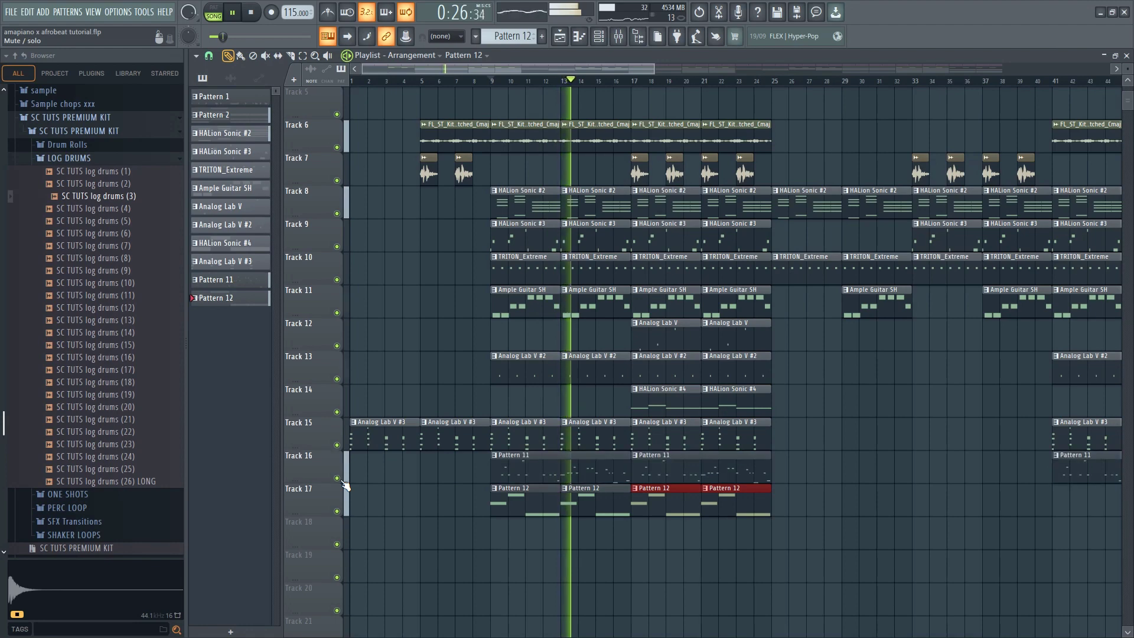
pyautogui.rightClick(582, 476)
pyautogui.rightClick(494, 474)
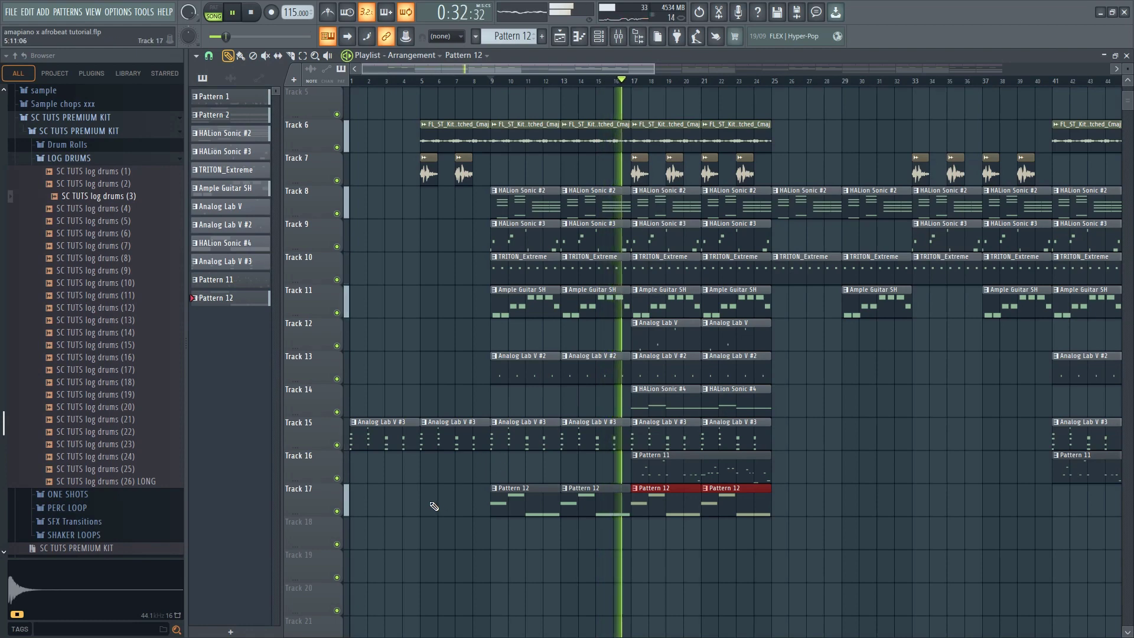
pyautogui.keyDown('ctrl'); pyautogui.click(421, 519); pyautogui.keyUp('ctrl')
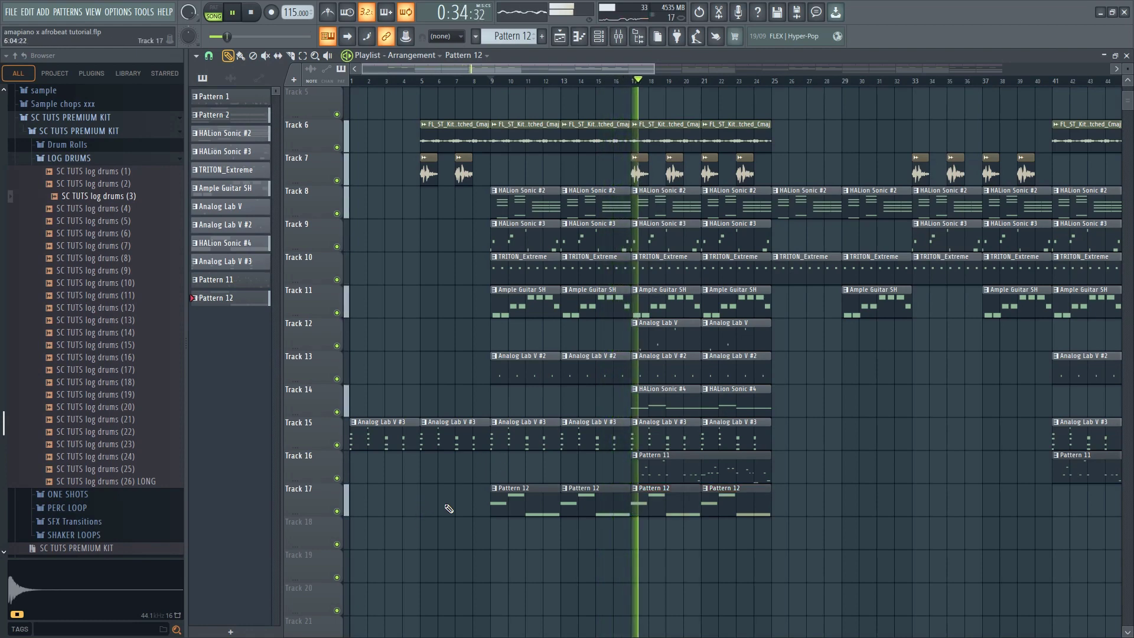
# Copy the four Pattern 12 clips on Track 17 so that further groups start at bars 41 and 73
pyautogui.scroll(-2, 561, 514)
pyautogui.scroll(-2, 671, 519)
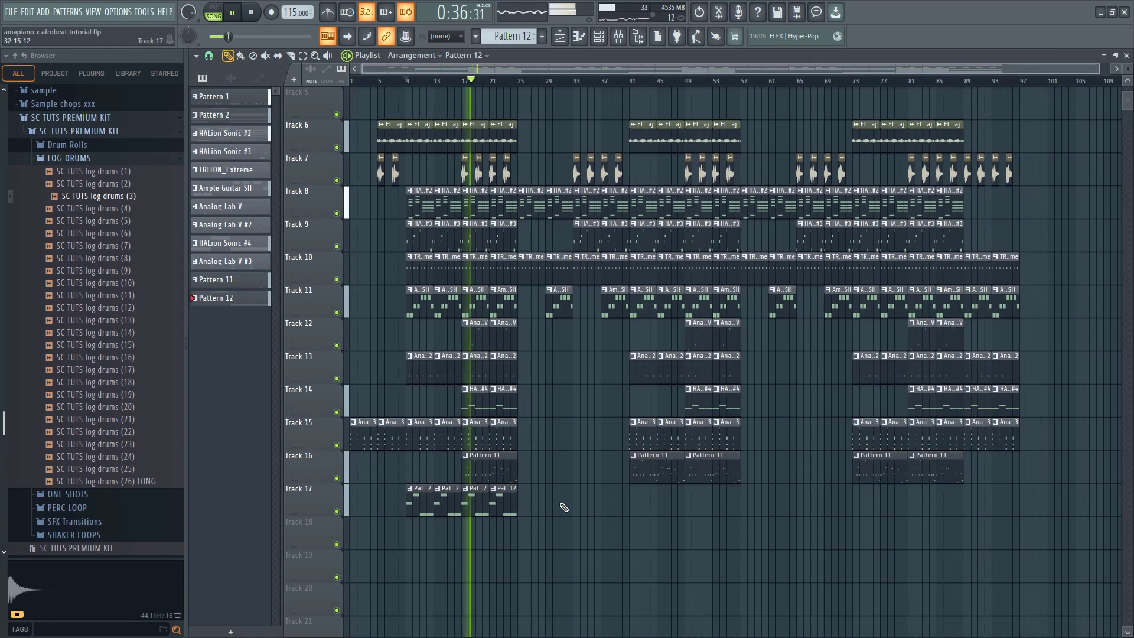
pyautogui.moveTo(542, 485); pyautogui.dragTo(382, 546)
pyautogui.moveTo(420, 513); pyautogui.dragTo(869, 517)
pyautogui.keyDown('ctrl'); pyautogui.click(830, 531); pyautogui.keyUp('ctrl')
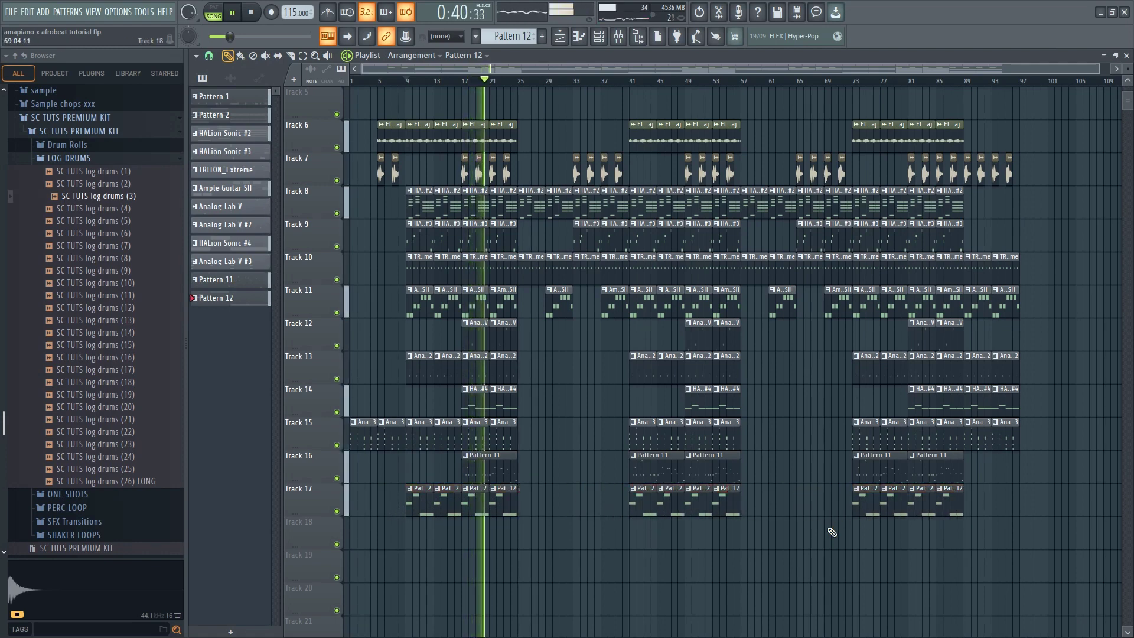
# Delete the Pattern 11 clips at bars 41 and 73 on Track 16 and save the project
pyautogui.rightClick(890, 473)
pyautogui.rightClick(647, 475)
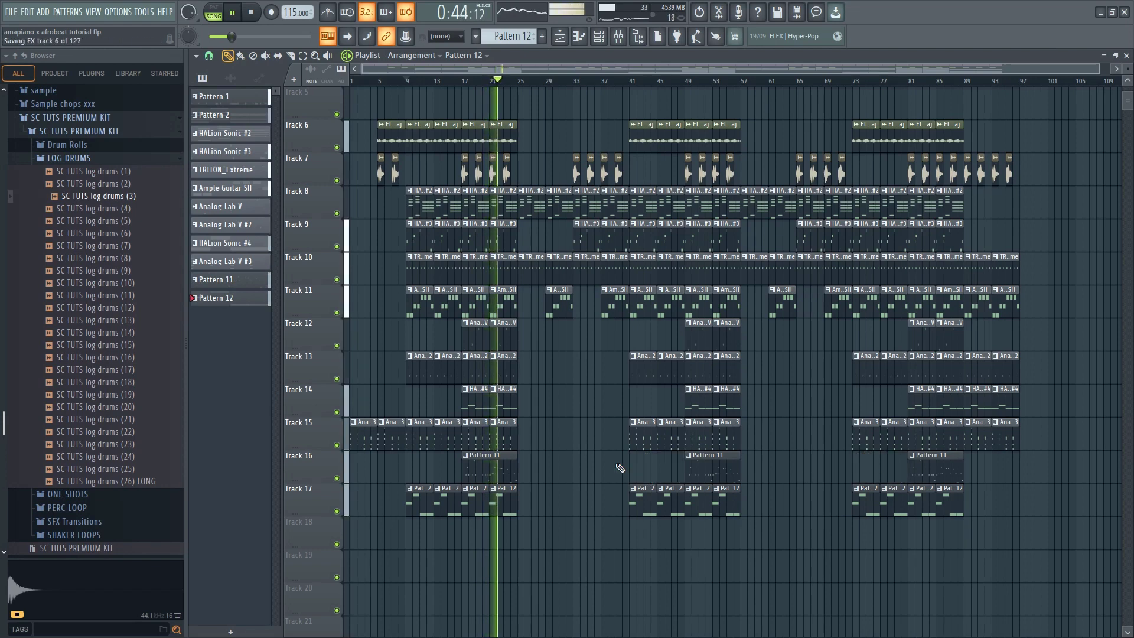
pyautogui.scroll(3, 465, 455)
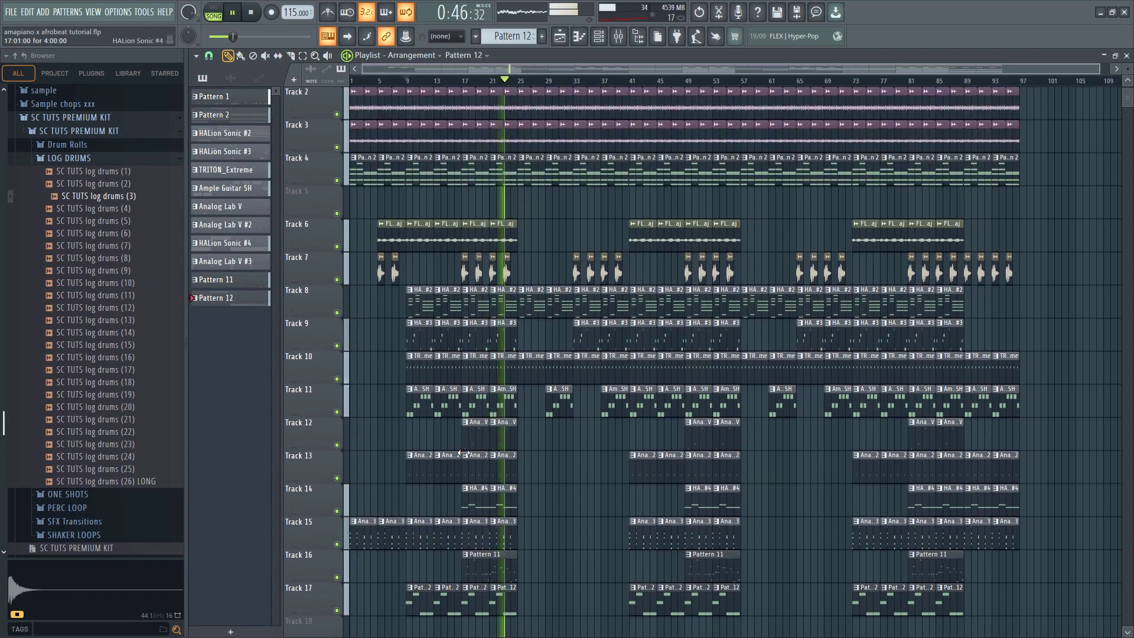
pyautogui.scroll(-4, 461, 449)
# Repeat the last Pattern 12 clip of the first group on Track 17 three times from bar 25
pyautogui.click(496, 476)
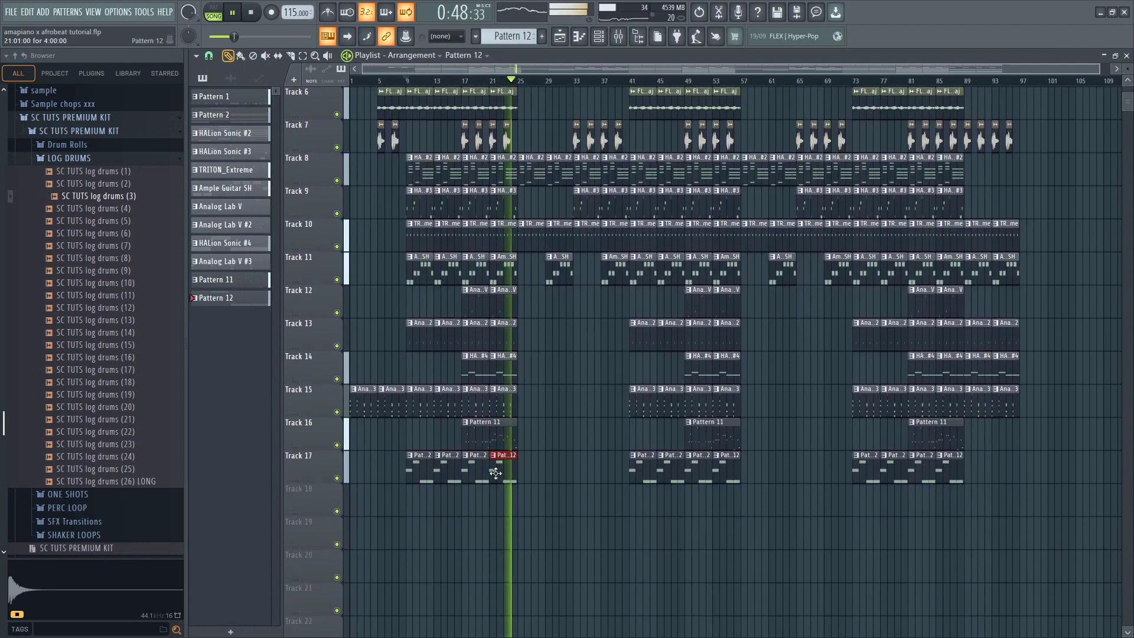
pyautogui.hotkey('ctrl', 'b')
pyautogui.hotkey('ctrl', 'b')
pyautogui.hotkey('ctrl', 'b')
pyautogui.scroll(2, 533, 491)
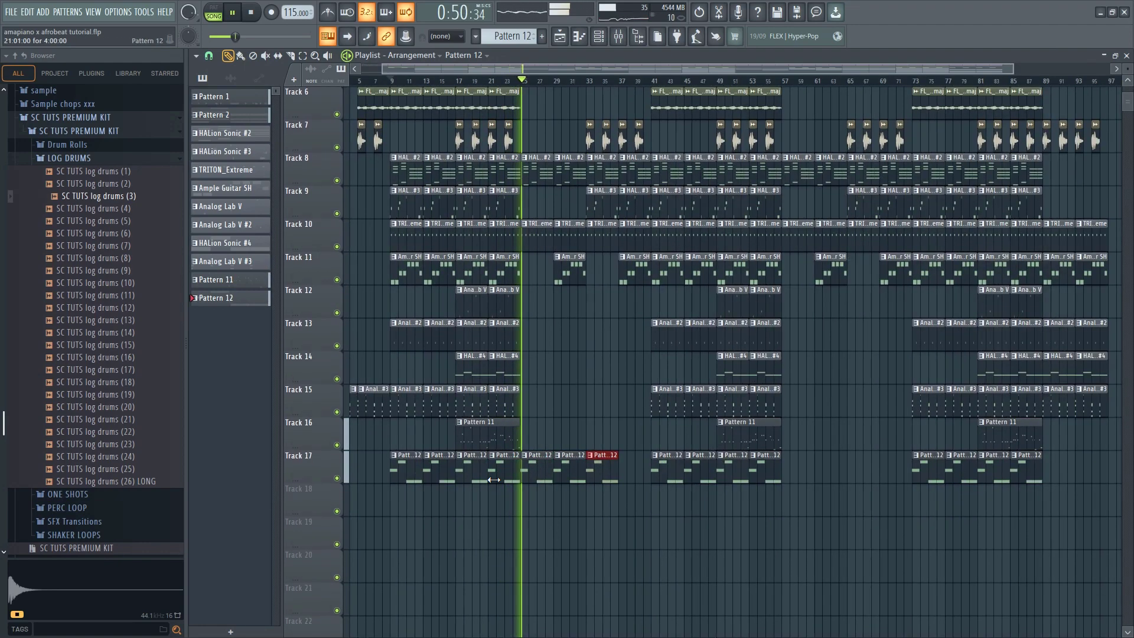
pyautogui.scroll(1, 533, 491)
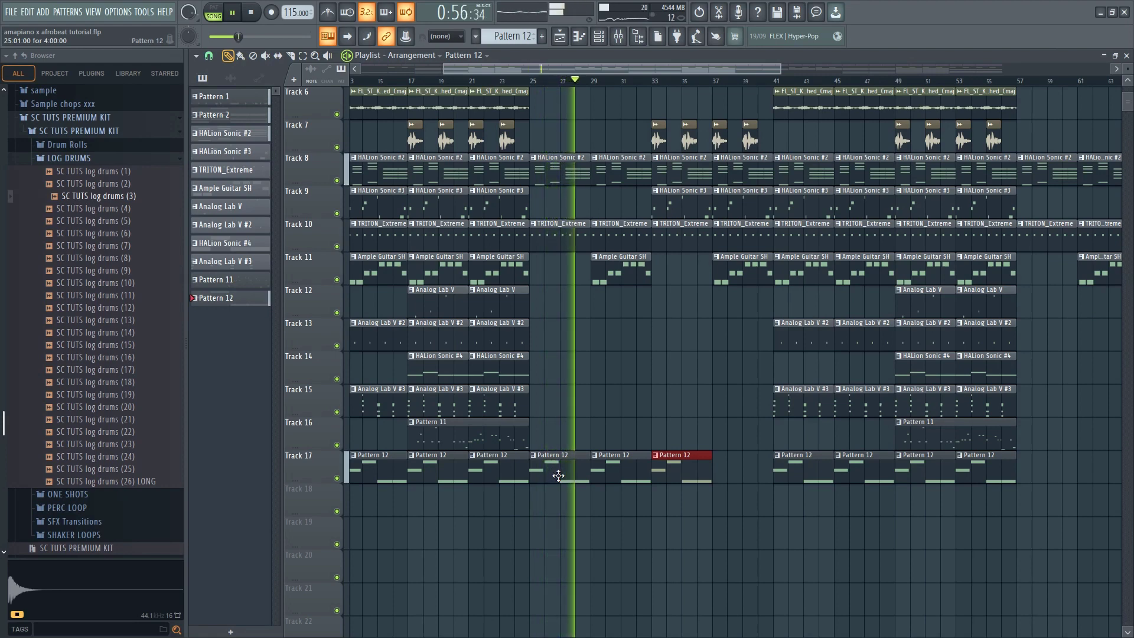
# Delete the three Pattern 12 clips at bars 25, 29 and 33 on Track 17
pyautogui.rightClick(558, 475)
pyautogui.rightClick(620, 473)
pyautogui.rightClick(682, 473)
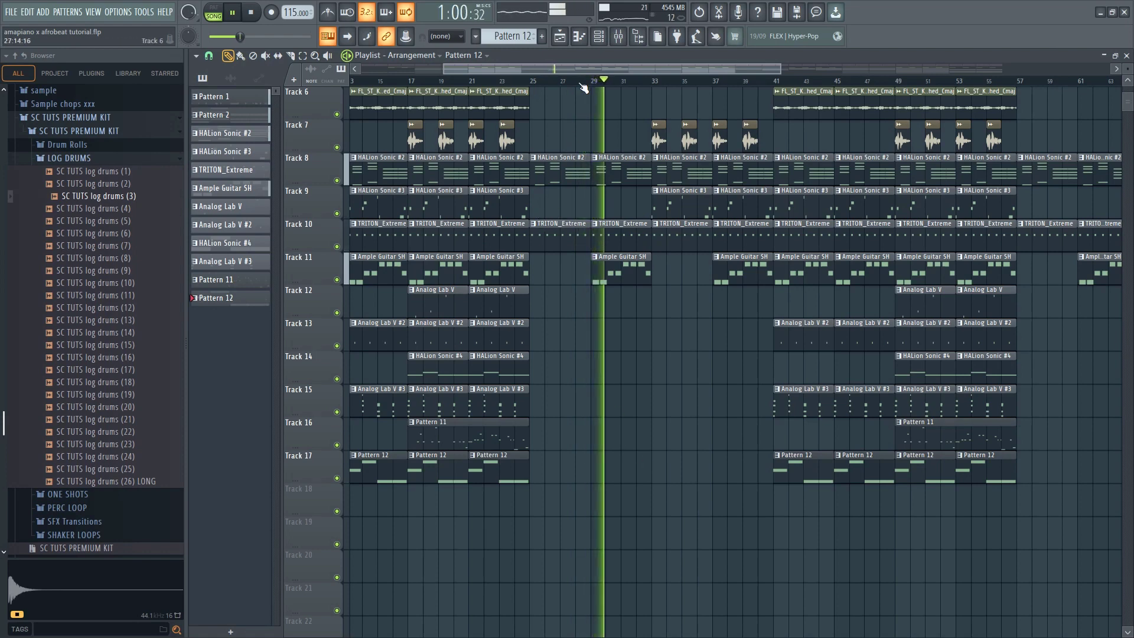
# Stop playback and clone the Toxic Biohazard channel in the channel rack
pyautogui.press('space')
pyautogui.click(605, 37)
pyautogui.rightClick(472, 589)
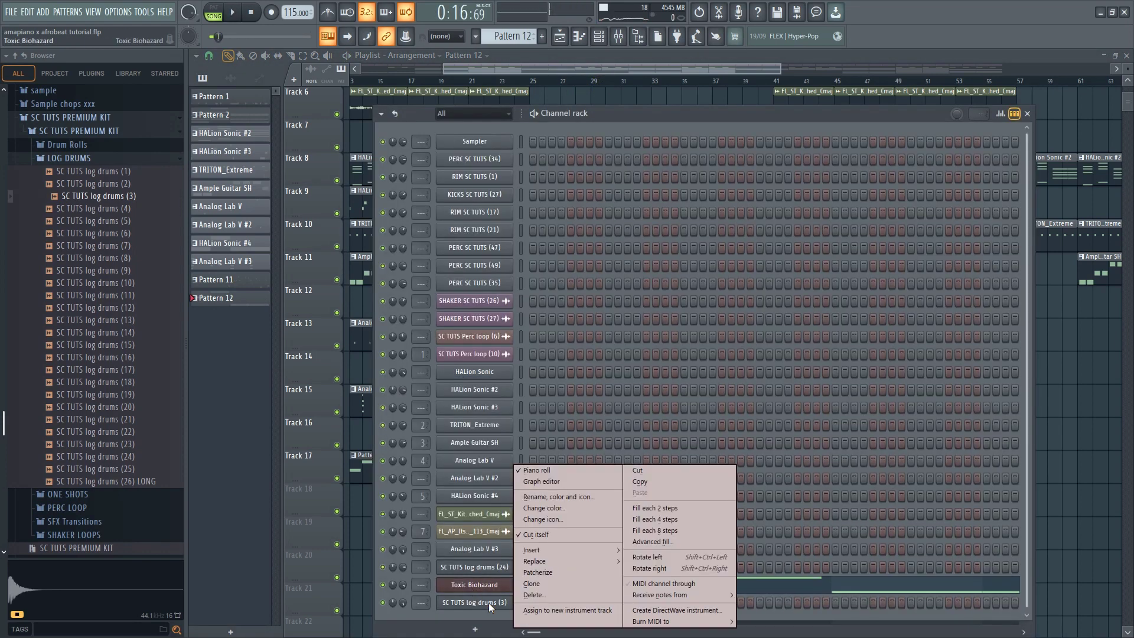
pyautogui.click(467, 518)
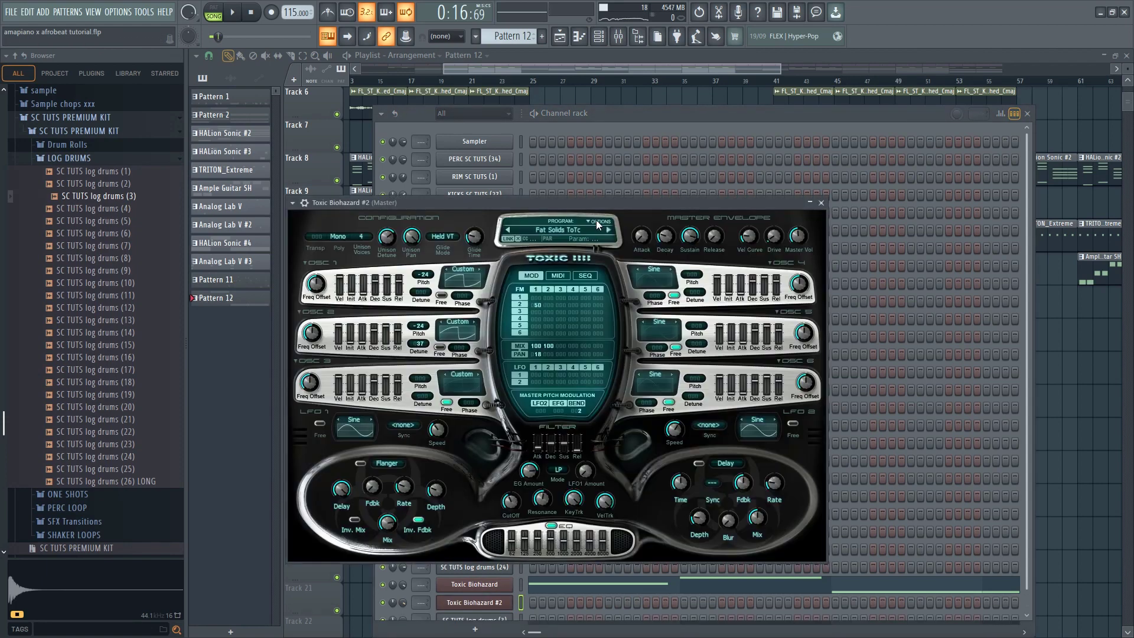
# Skip through two presets on the cloned Toxic Biohazard and open the Basses bank in its preset library
pyautogui.click(608, 233)
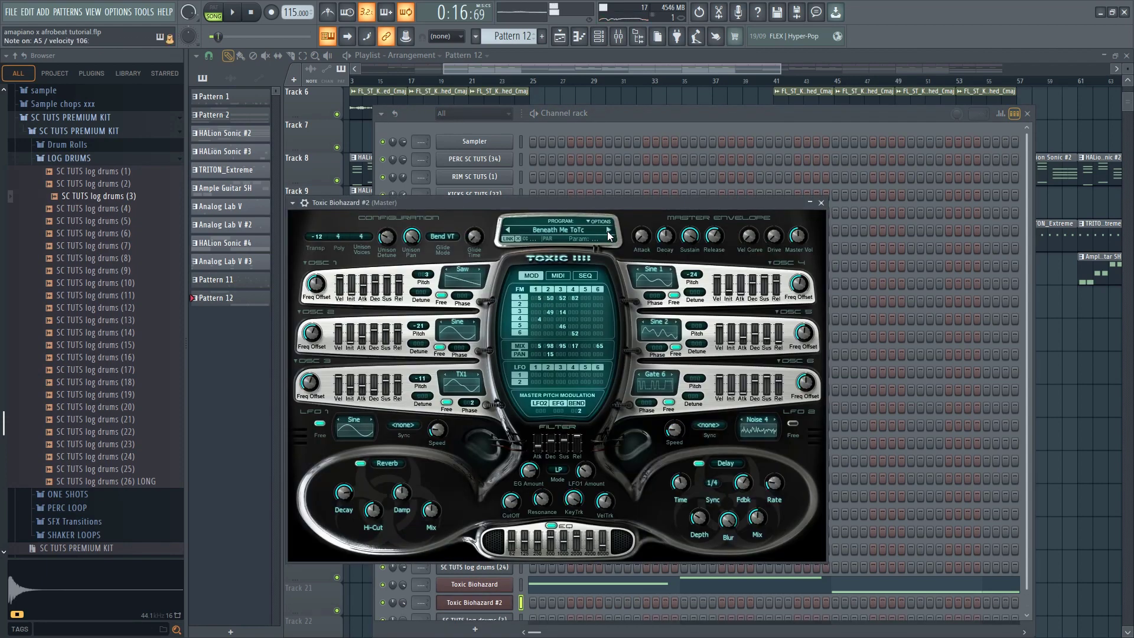
pyautogui.click(608, 234)
pyautogui.click(570, 231)
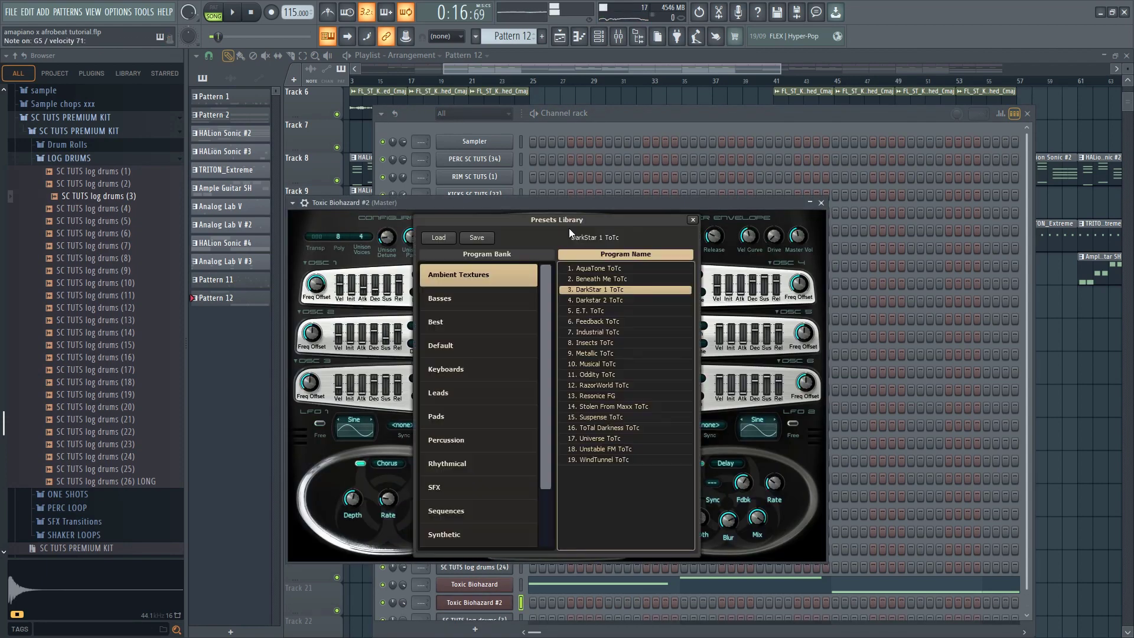
pyautogui.click(452, 300)
pyautogui.scroll(-2, 603, 459)
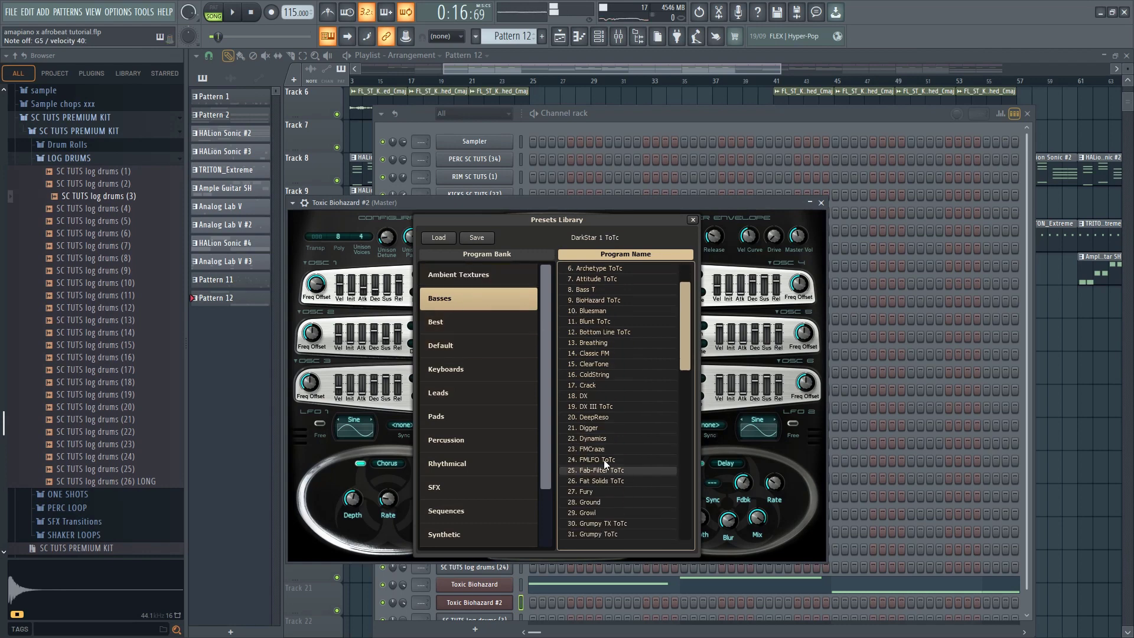
# Audition bass presets including Fat Solids ToTc, Growl and HFreq on the cloned Toxic Biohazard
pyautogui.click(604, 459)
pyautogui.click(590, 479)
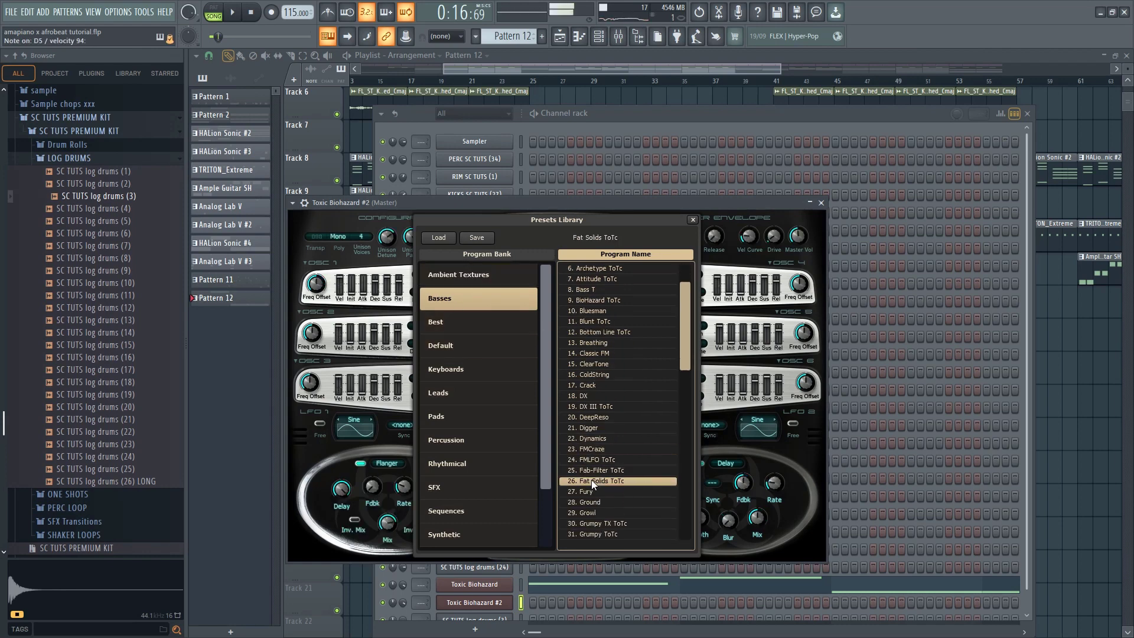
pyautogui.click(585, 513)
pyautogui.click(589, 512)
pyautogui.scroll(-2, 590, 512)
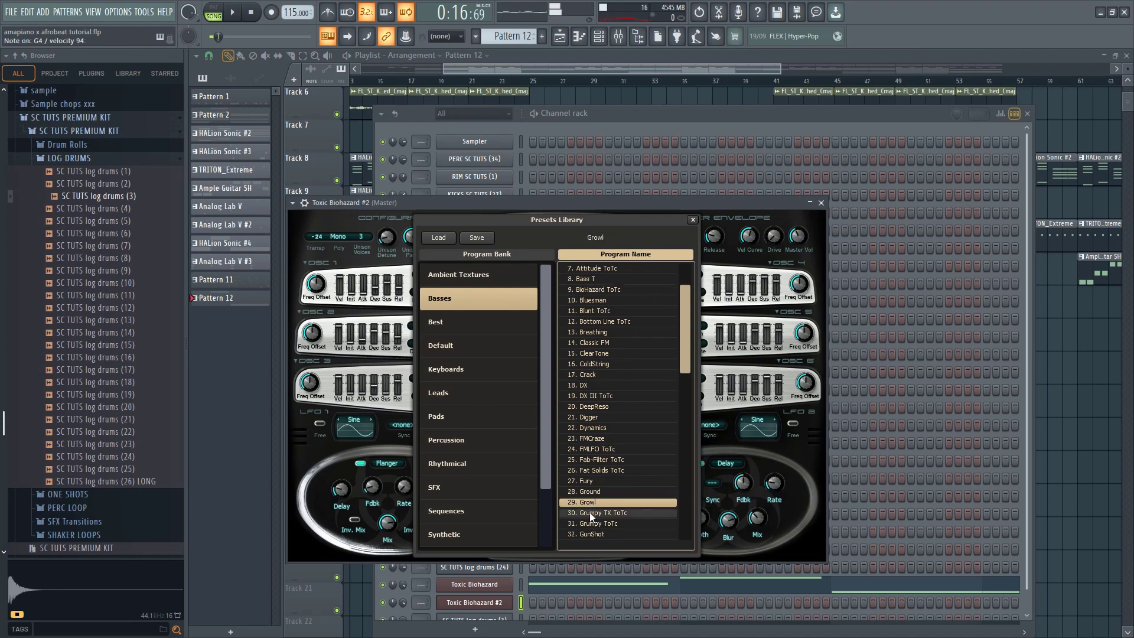
pyautogui.click(589, 512)
pyautogui.click(594, 523)
pyautogui.scroll(-3, 592, 517)
pyautogui.click(590, 512)
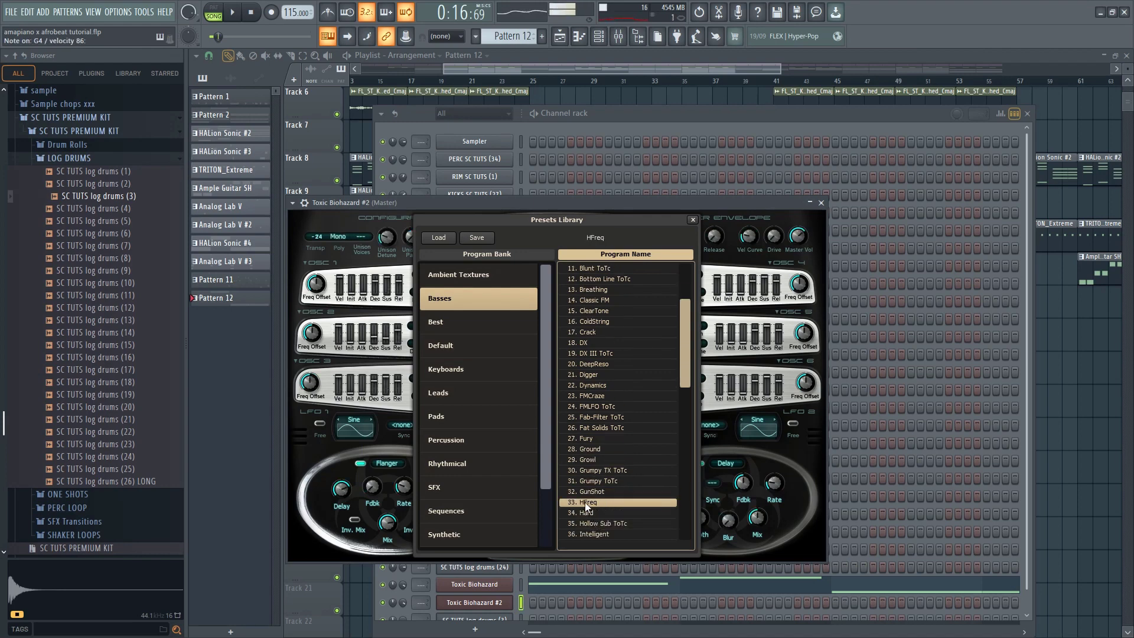
# Audition Hollow Sub ToTc and load the KnockOut preset on the cloned Toxic Biohazard
pyautogui.click(584, 524)
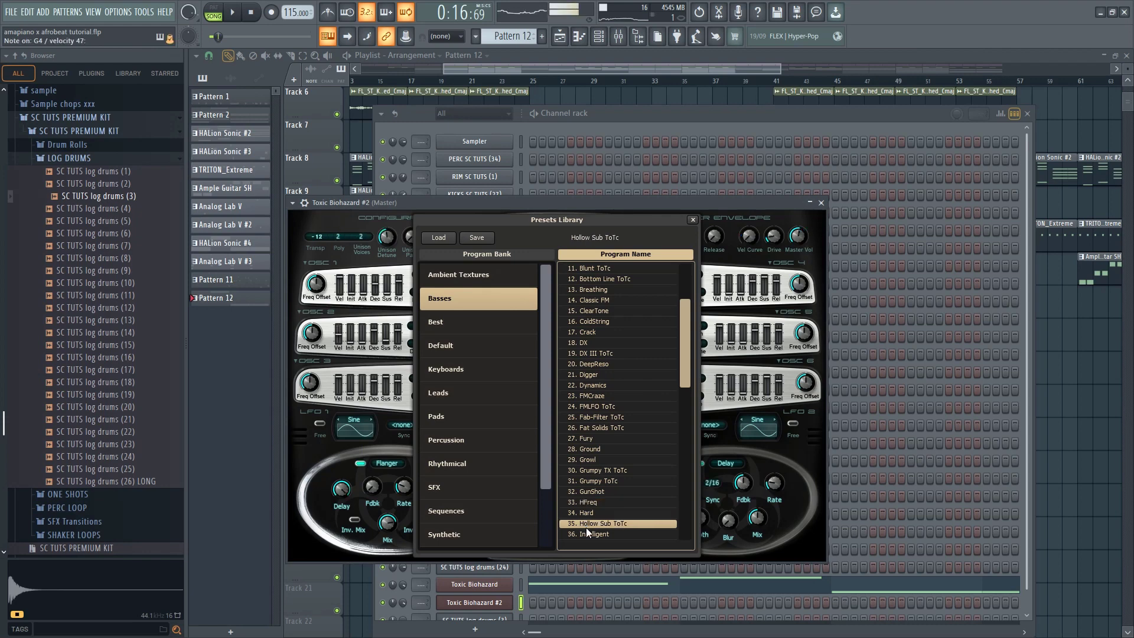
pyautogui.click(586, 533)
pyautogui.scroll(-4, 587, 523)
pyautogui.click(587, 504)
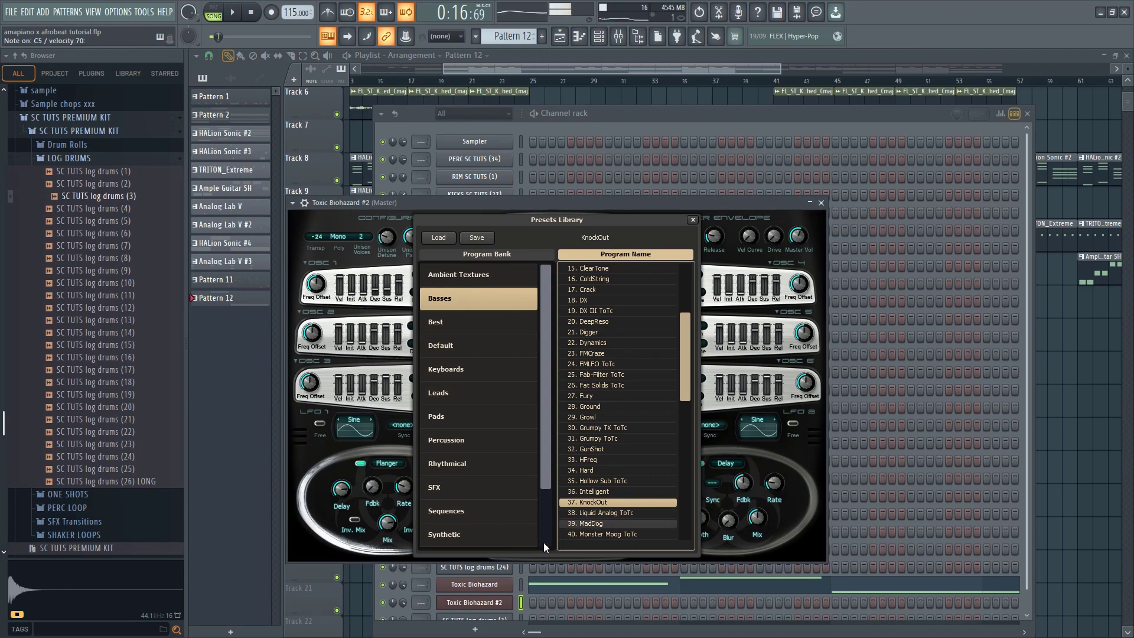
# Copy the original Toxic Biohazard notes from Pattern 12 and paste them into the cloned channel in Pattern 13
pyautogui.rightClick(502, 585)
pyautogui.click(640, 482)
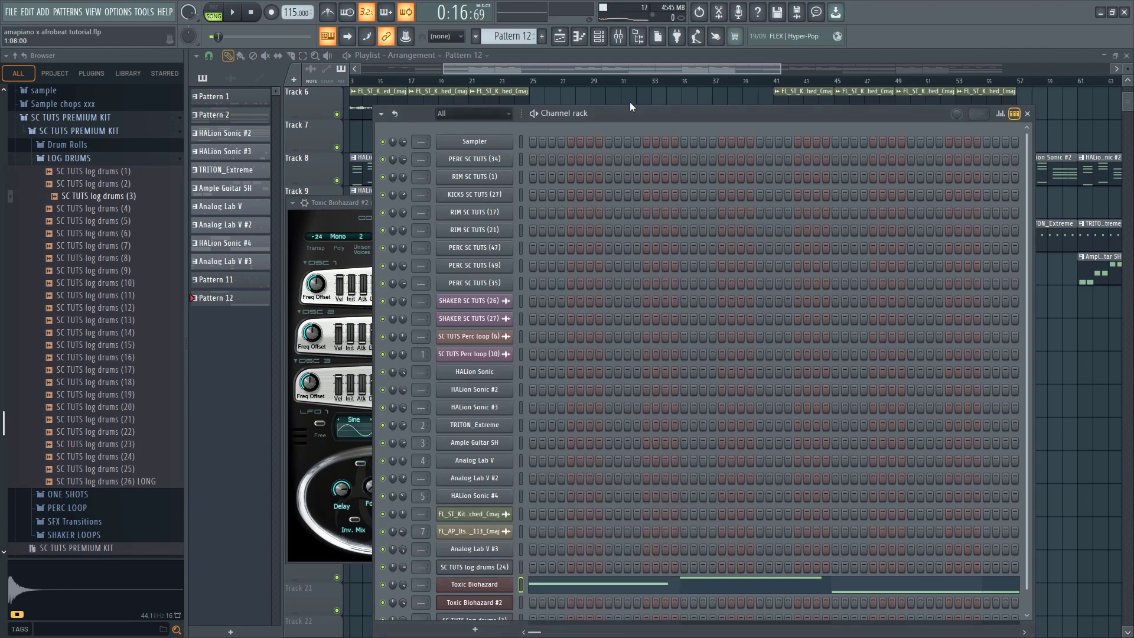
pyautogui.scroll(1, 528, 37)
pyautogui.rightClick(474, 603)
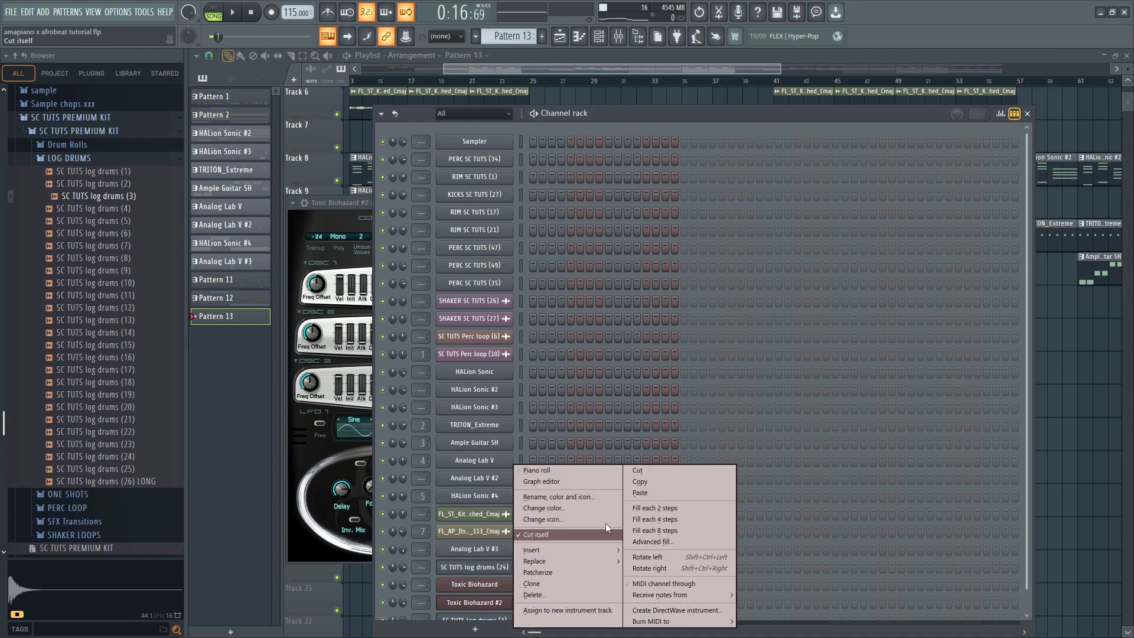
pyautogui.click(643, 493)
# Place Pattern 13 at bar 25 on Track 19 and play the arrangement from around that bar
pyautogui.click(890, 417)
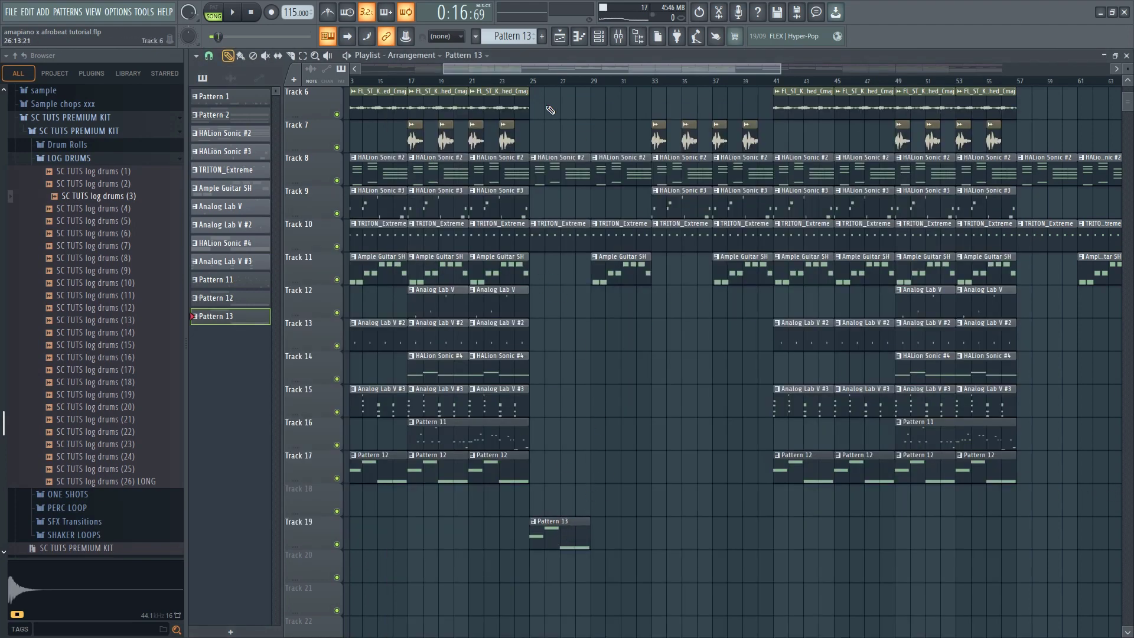
pyautogui.press('space')
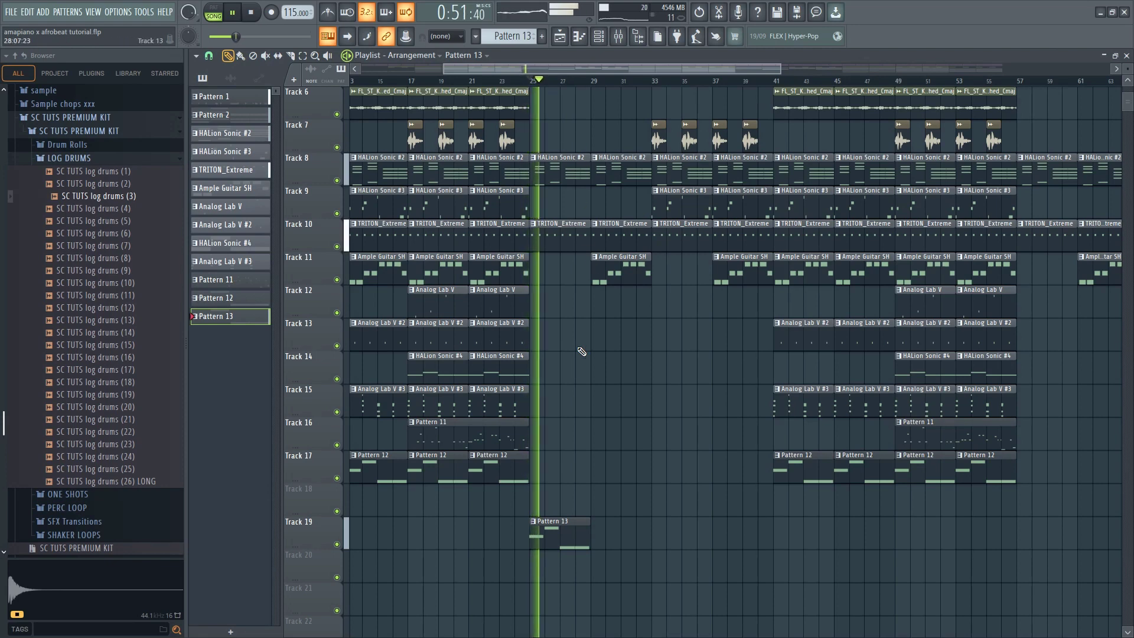
# Examine the Toxic Biohazard #2 notes of Pattern 13 in the piano roll, and return to the playlist
pyautogui.doubleClick(561, 527)
pyautogui.press('space')
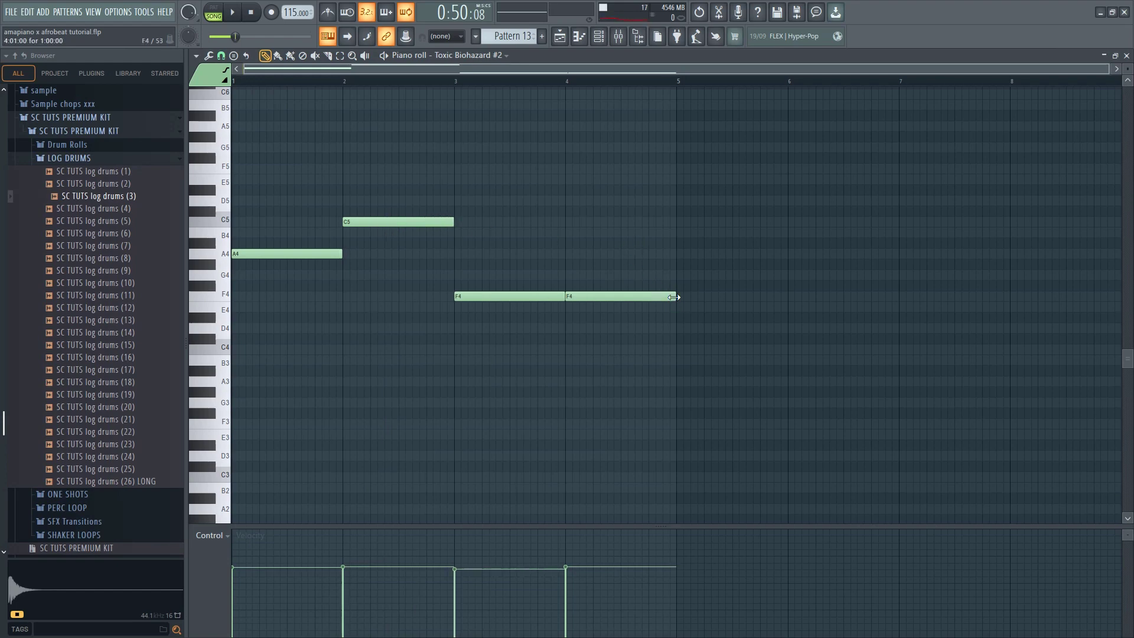
pyautogui.press('space')
pyautogui.press('F7')
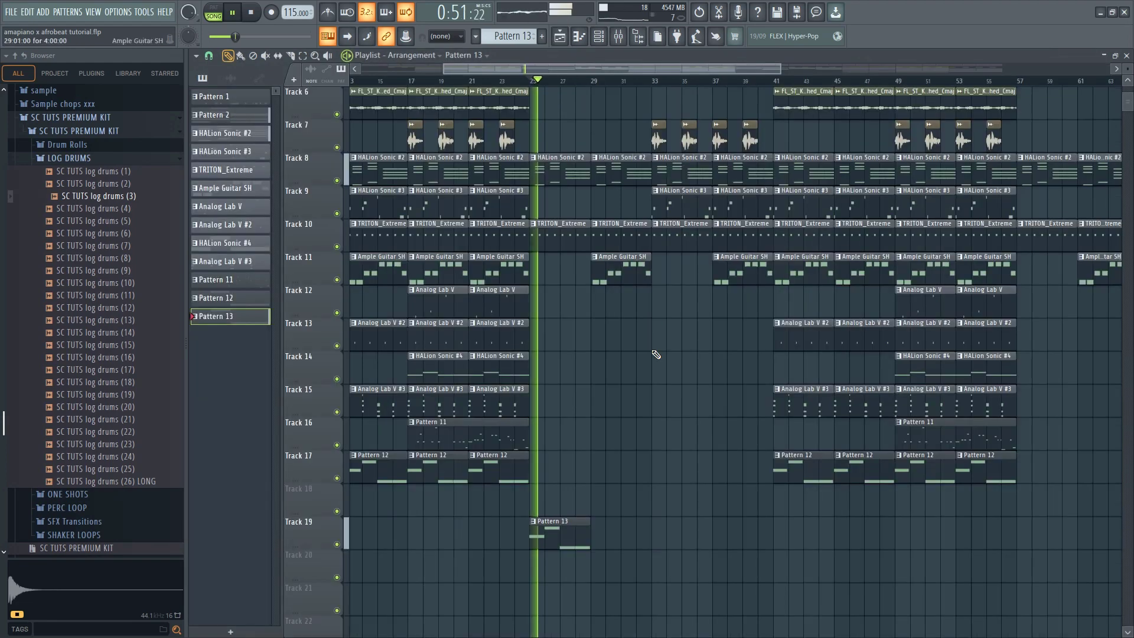
# Duplicate the Pattern 13 clip three times on Track 19 so it fills bars 25 to 40
pyautogui.moveTo(555, 567); pyautogui.dragTo(552, 557)
pyautogui.hotkey('ctrl', 'b')
pyautogui.hotkey('ctrl', 'b')
pyautogui.hotkey('ctrl', 'b')
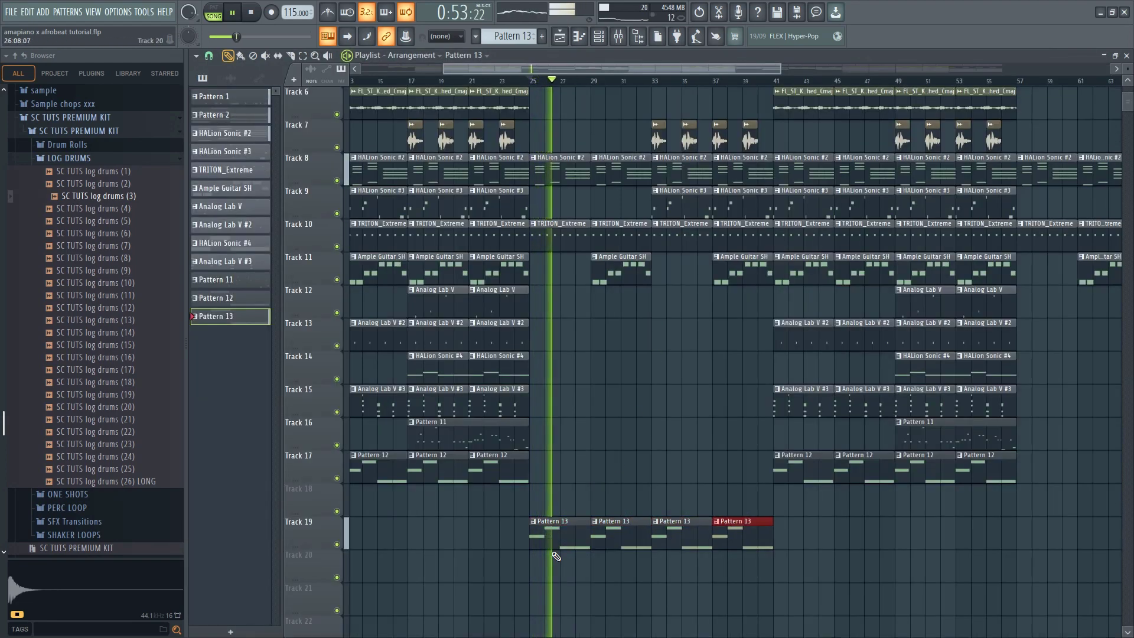
# Place Pattern 13 clips at bars 1 and 5 on Track 19 to cover the intro
pyautogui.scroll(-2, 567, 467)
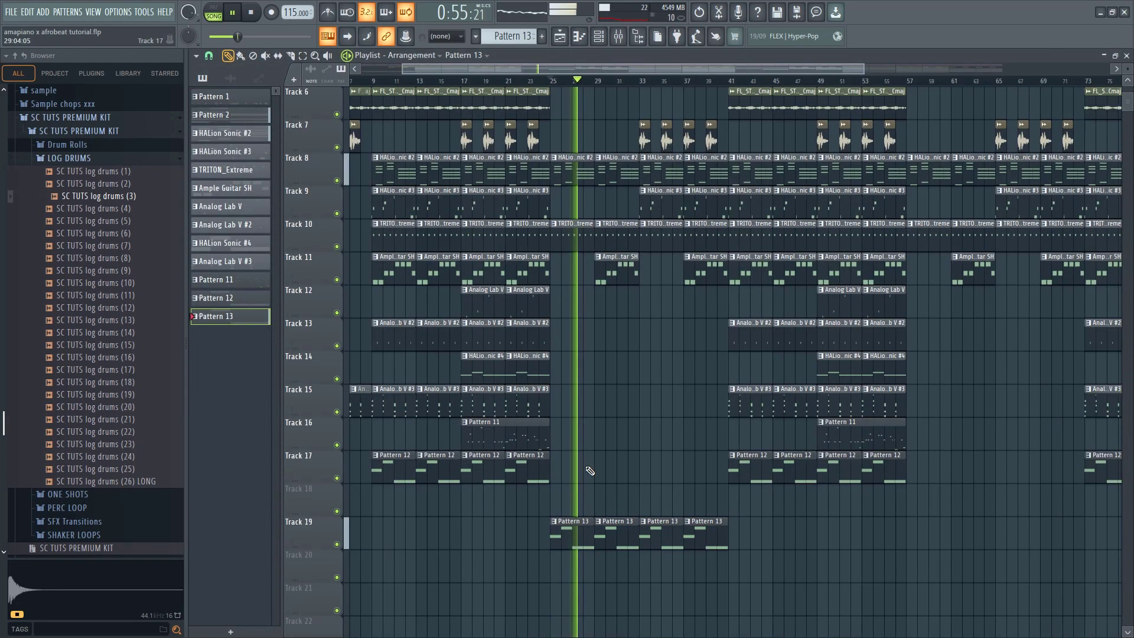
pyautogui.moveTo(406, 535); pyautogui.dragTo(356, 534)
pyautogui.moveTo(529, 534); pyautogui.dragTo(397, 534)
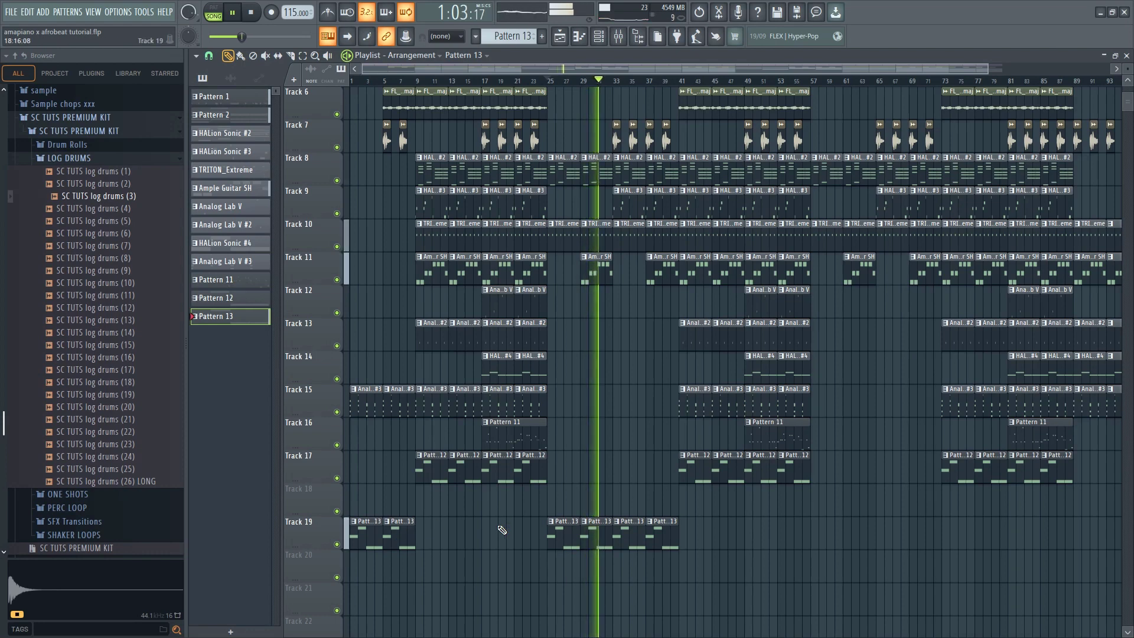
# Delete the HALion Sonic #3 clips on Track 9 at bars 33 to 40 and bars 65 to 72
pyautogui.scroll(2, 478, 519)
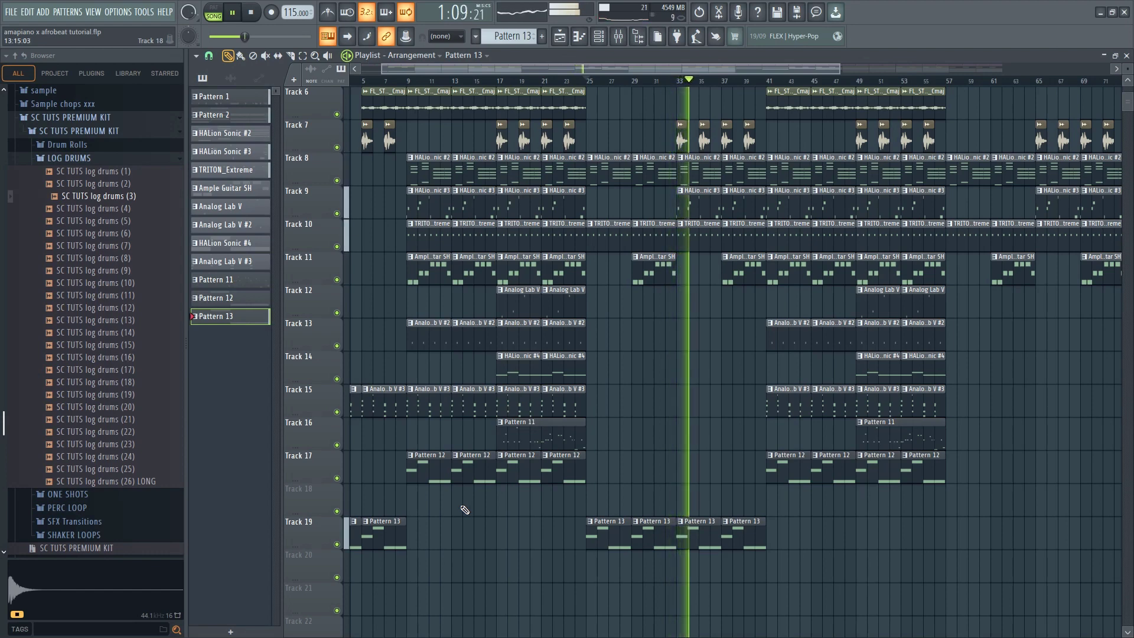
pyautogui.rightClick(703, 203)
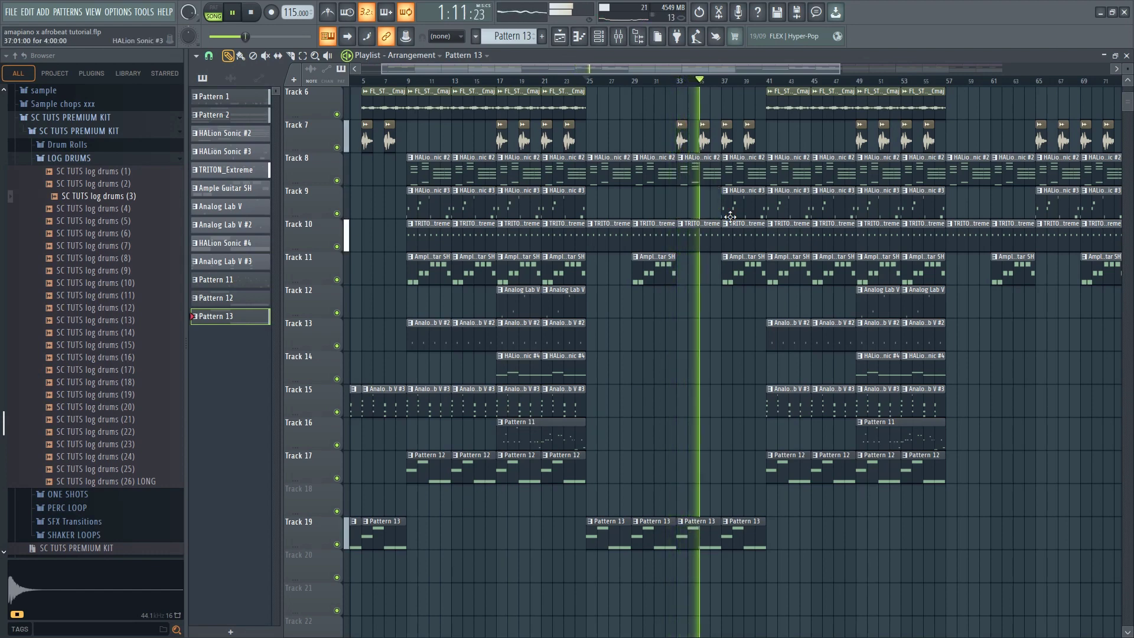
pyautogui.hotkey('ctrl', 'z')
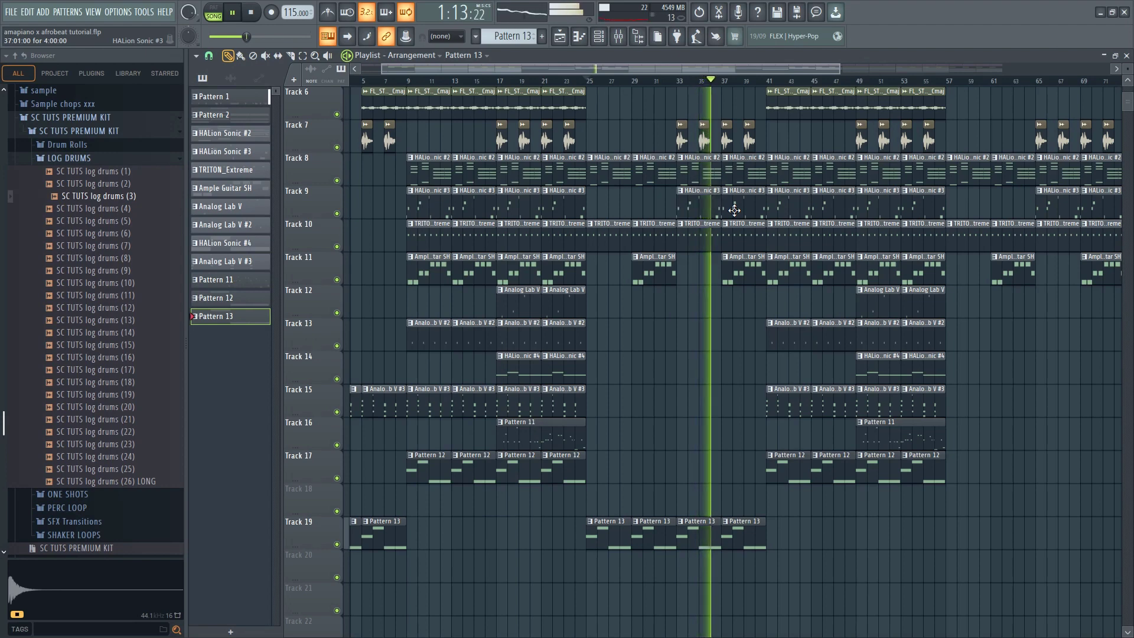
pyautogui.rightClick(734, 209)
pyautogui.rightClick(700, 210)
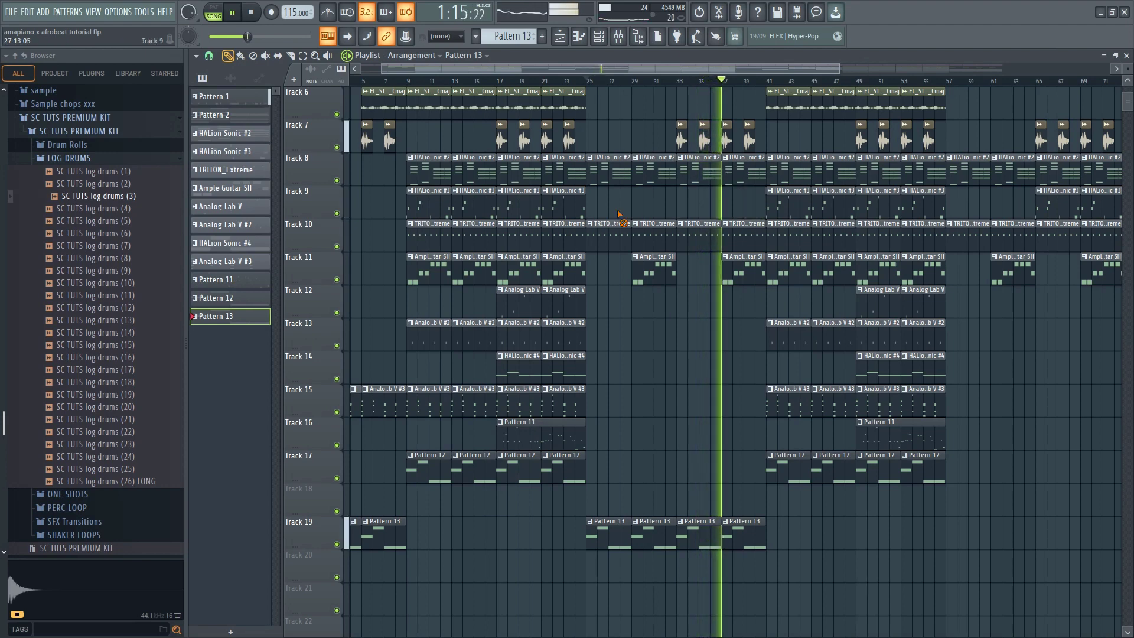
pyautogui.scroll(-2, 674, 249)
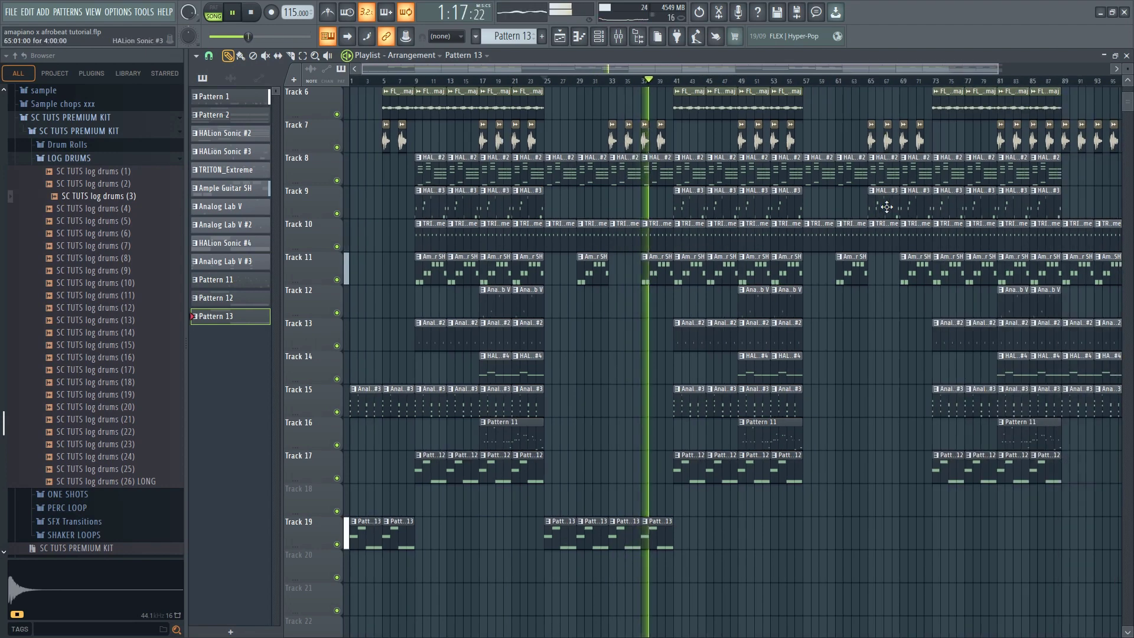
pyautogui.scroll(-1, 796, 234)
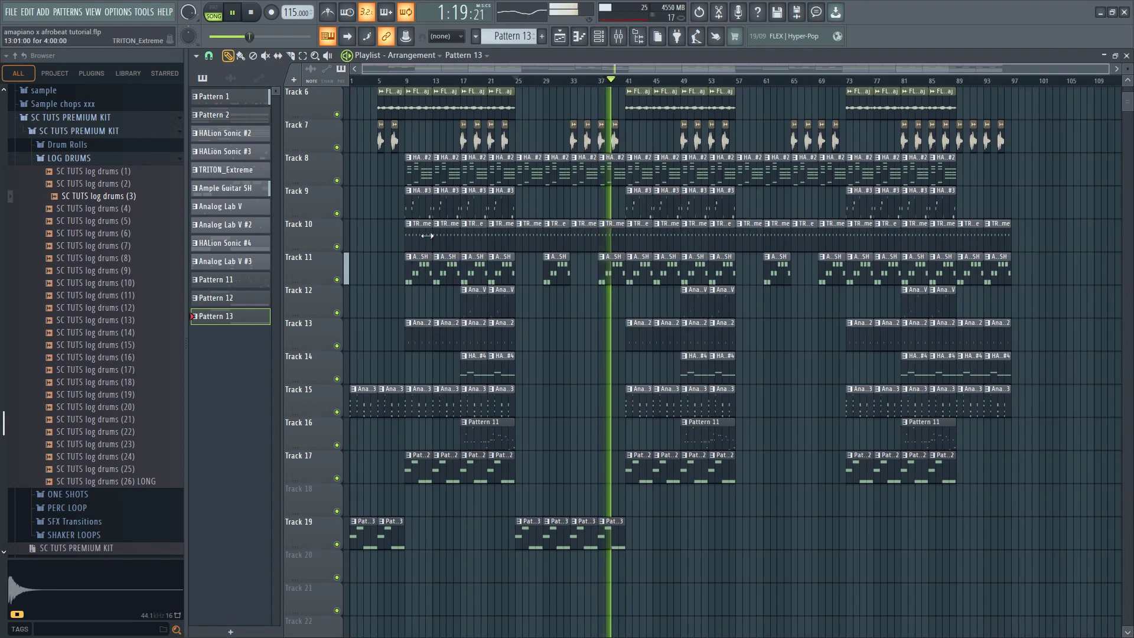
# Place four Pattern 13 clips on Track 19 to fill bars 57 to 72
pyautogui.scroll(1, 679, 481)
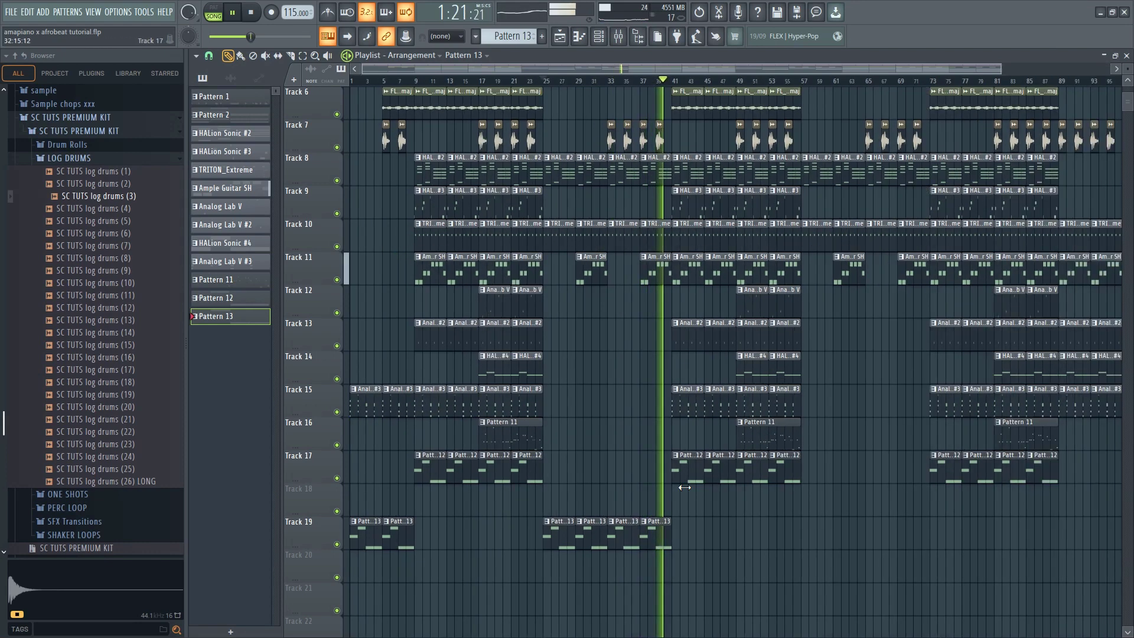
pyautogui.moveTo(708, 524); pyautogui.dragTo(821, 558)
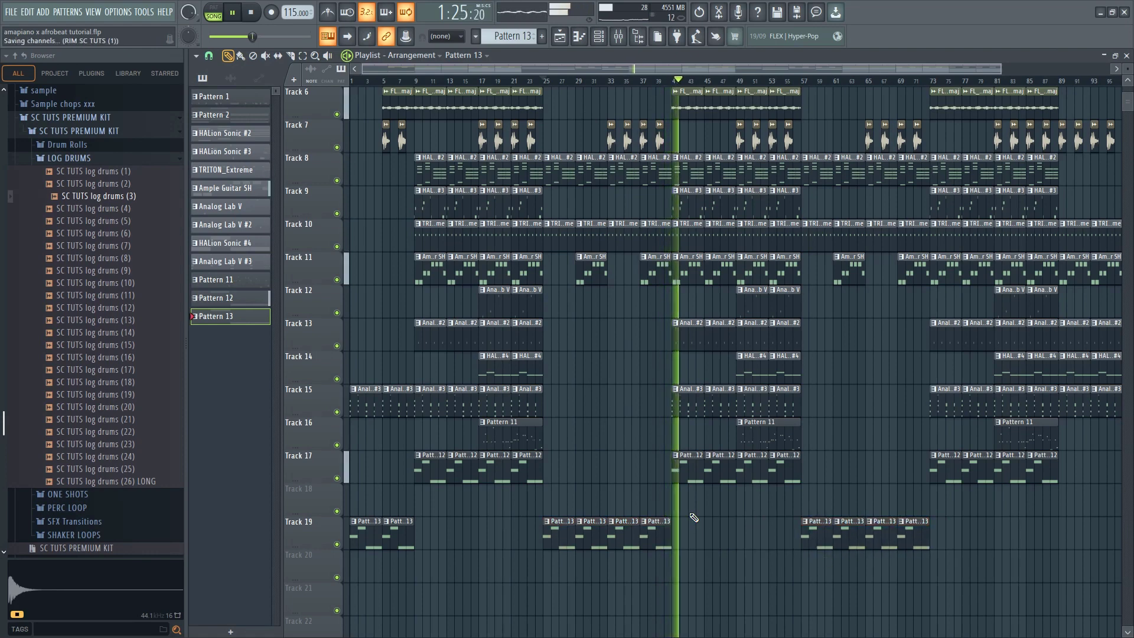
pyautogui.scroll(-1, 639, 468)
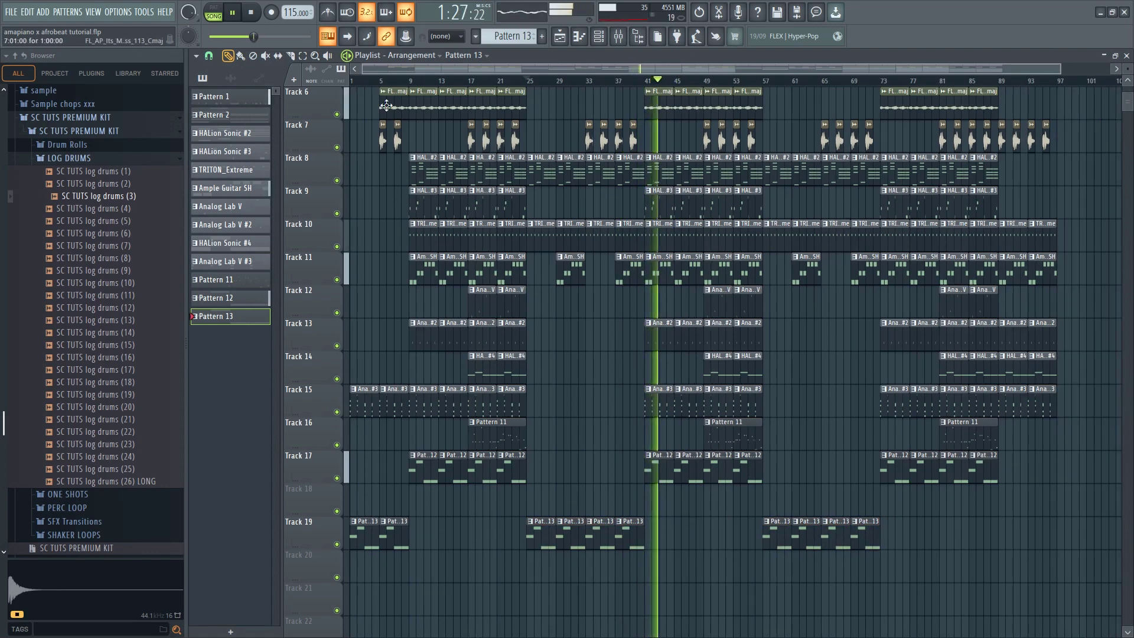
# Play the arrangement from the start, and route the Toxic Biohazard #2 channel to mixer insert 8
pyautogui.press('space')
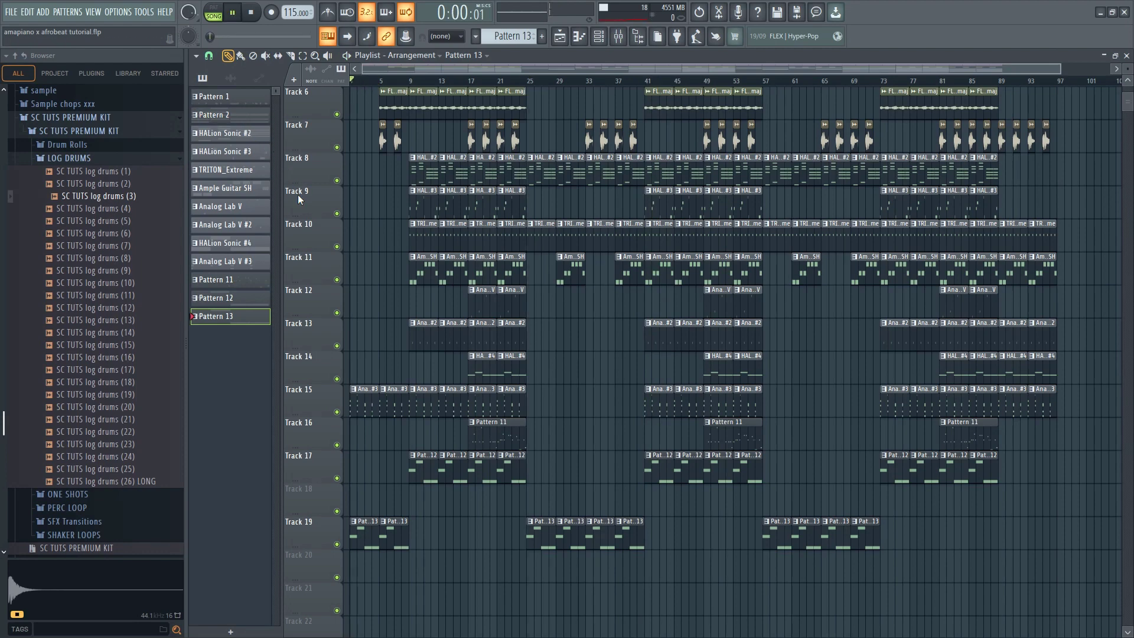
pyautogui.scroll(3, 219, 449)
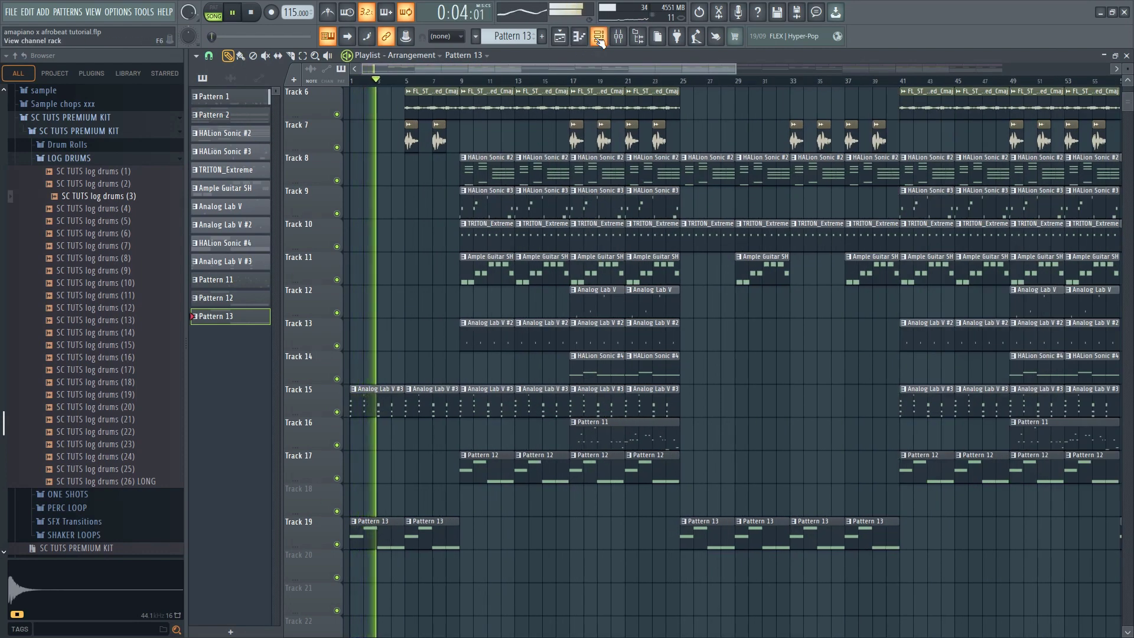
pyautogui.press('F6')
pyautogui.click(467, 605)
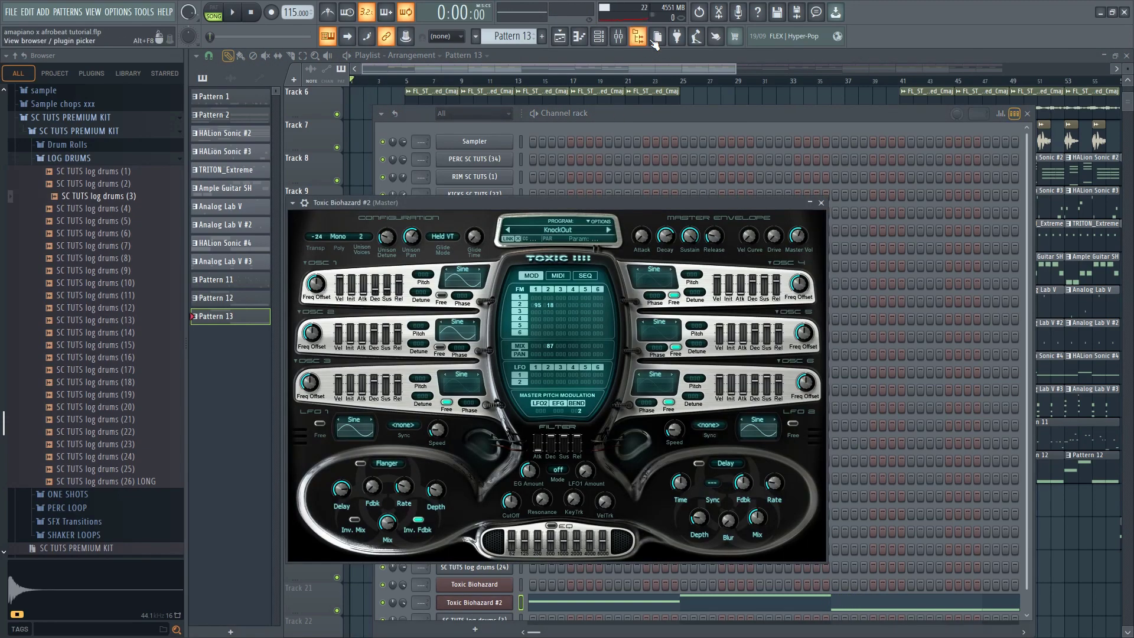
pyautogui.click(619, 37)
pyautogui.hotkey('ctrl', 'l')
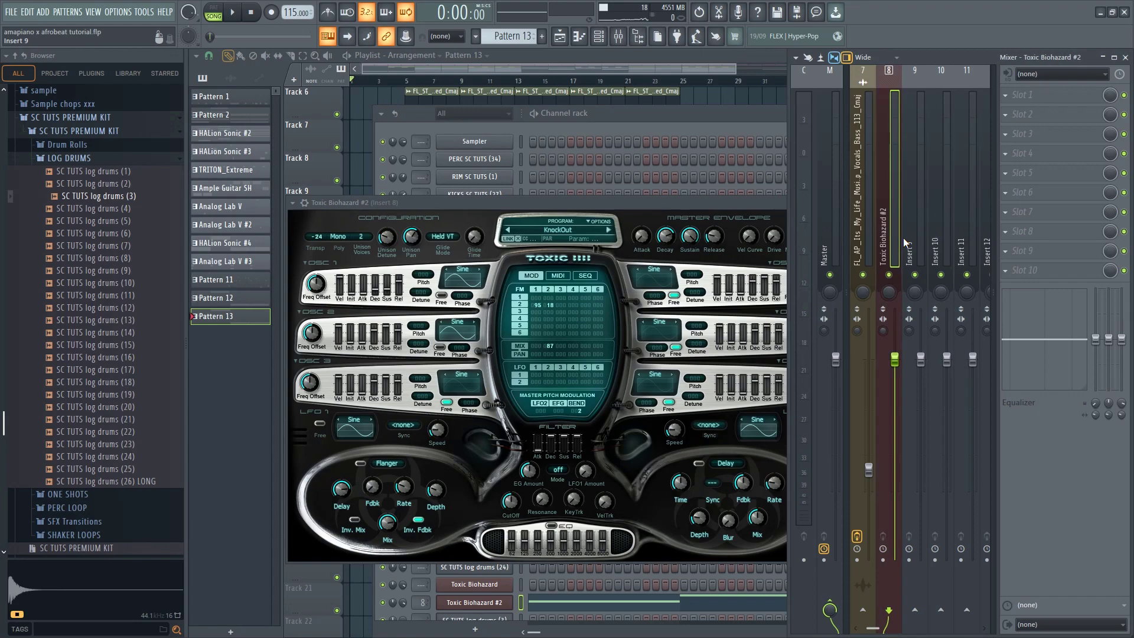
# Add Fruity Parametric EQ 2 to the first slot of the Toxic Biohazard #2 insert with the 20Hz + 18kHz cut preset
pyautogui.click(1052, 99)
pyautogui.click(878, 566)
pyautogui.click(600, 142)
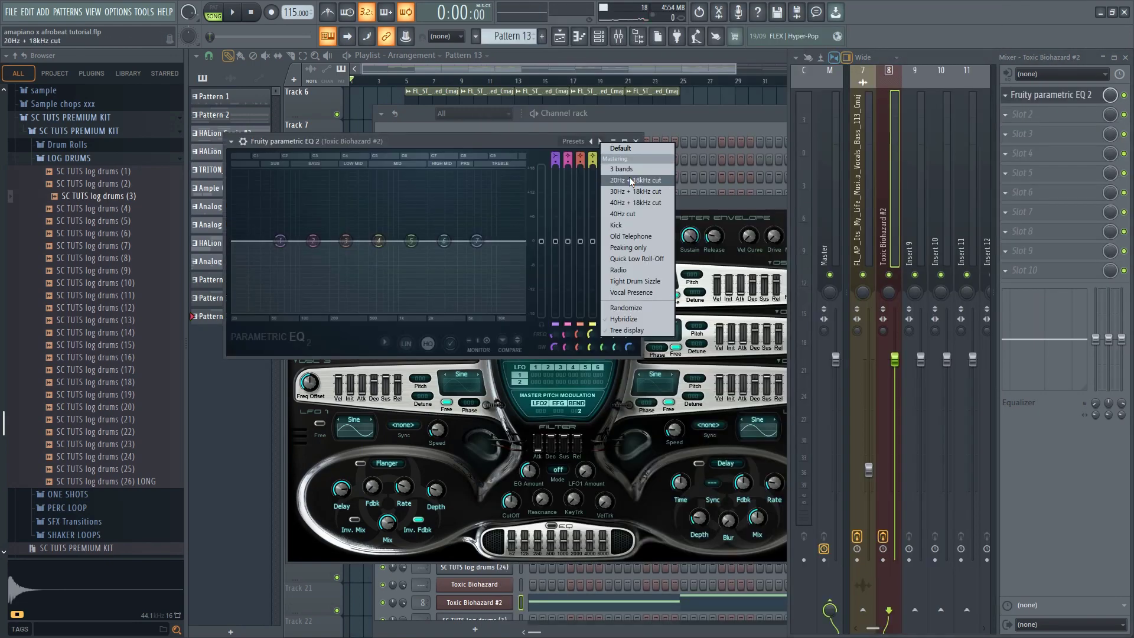
pyautogui.click(629, 176)
# Raise the EQ's band 1 high-pass cutoff to about 39 Hz and play the song to hear it
pyautogui.press('space')
pyautogui.press('space')
pyautogui.moveTo(243, 241); pyautogui.dragTo(247, 241)
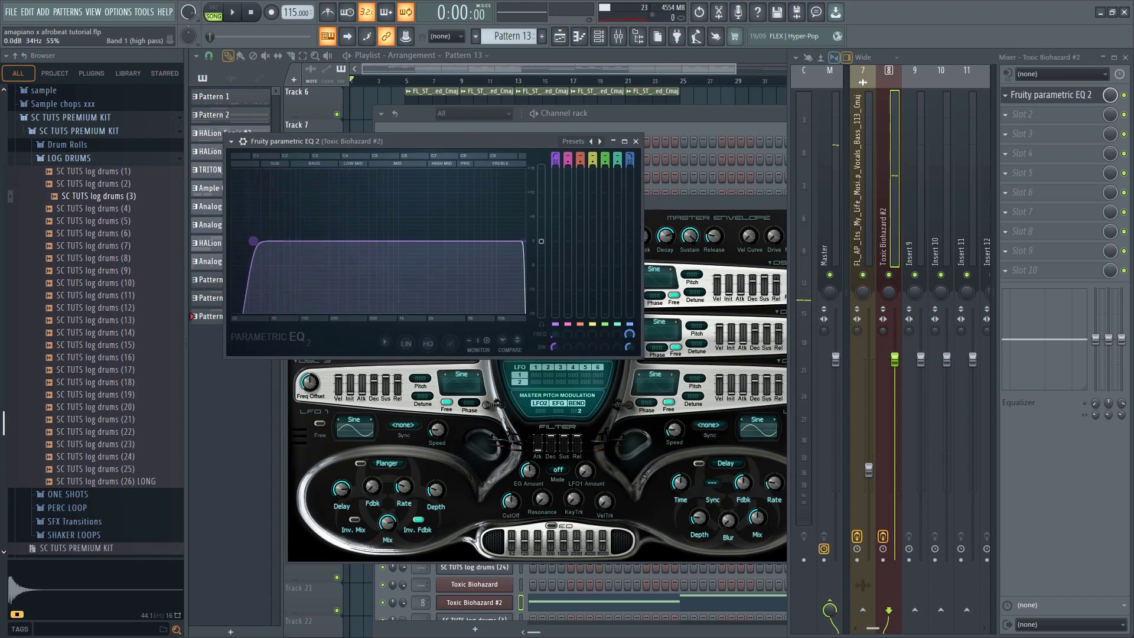
pyautogui.press('space')
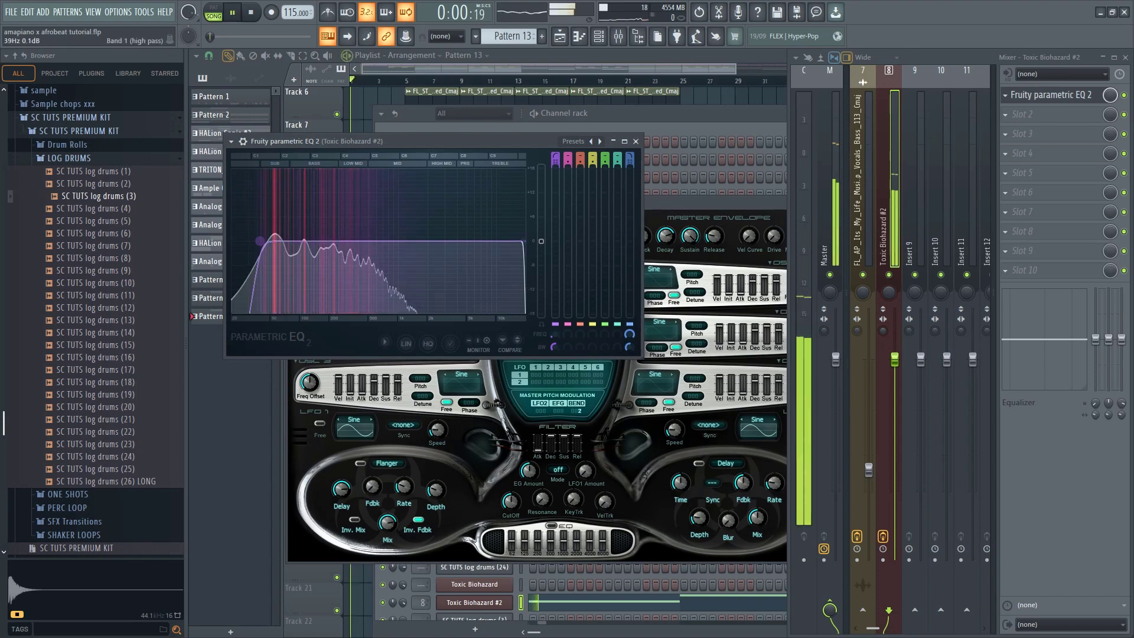
# Return to the playlist and listen through the intro and first section while examining how the tracks are arranged
pyautogui.click(427, 69)
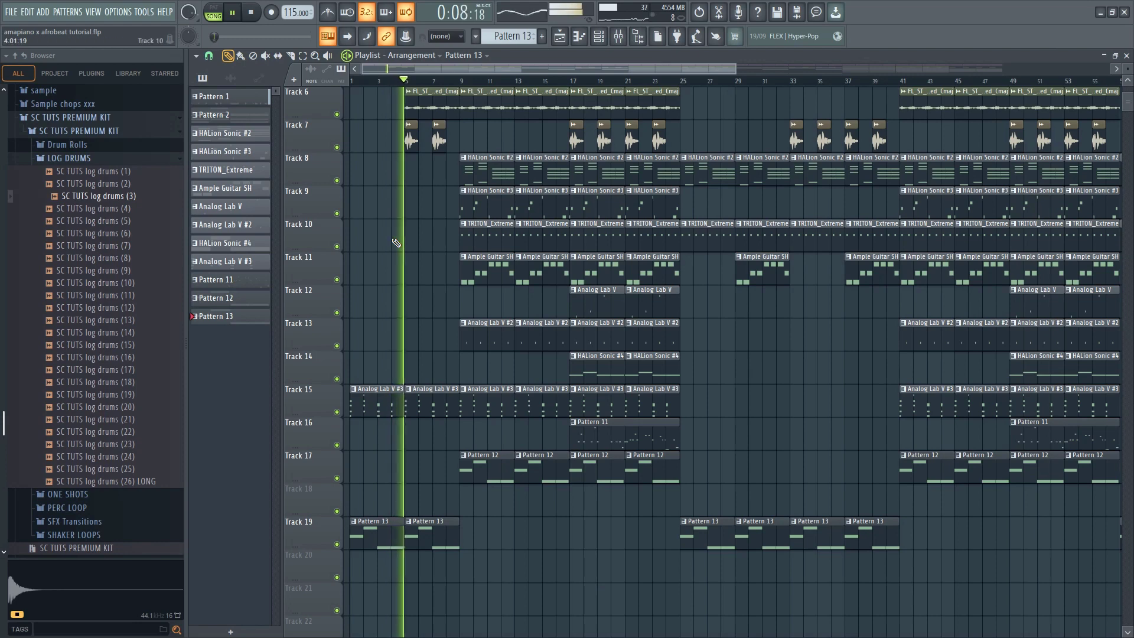
pyautogui.scroll(1, 396, 243)
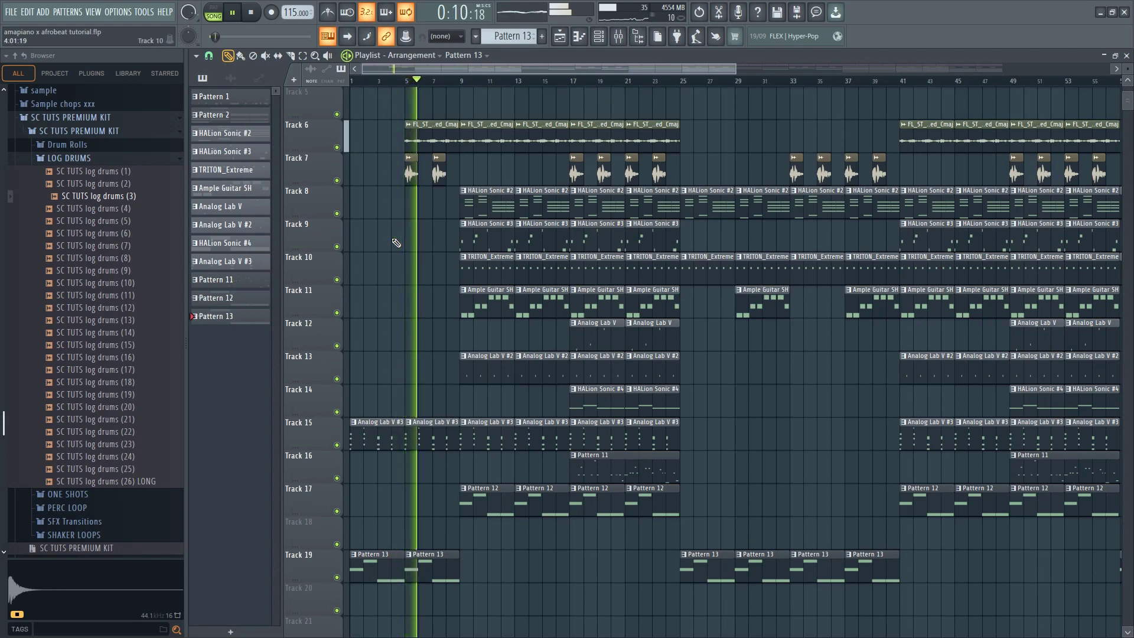
pyautogui.scroll(2, 397, 242)
pyautogui.scroll(-3, 395, 243)
pyautogui.scroll(-3, 382, 239)
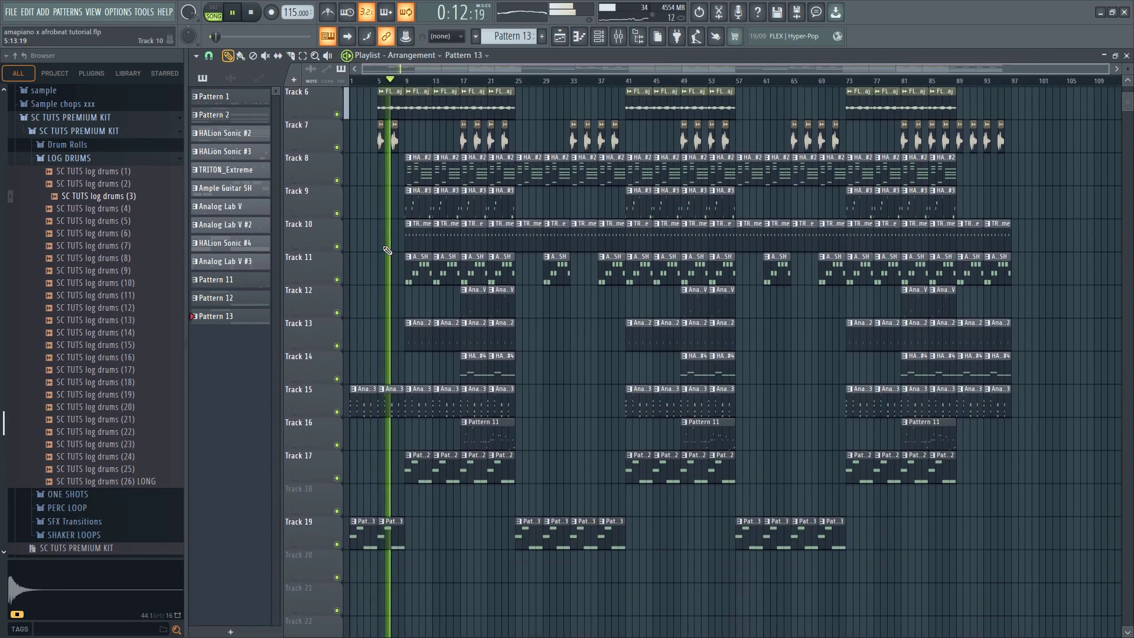
pyautogui.scroll(2, 386, 250)
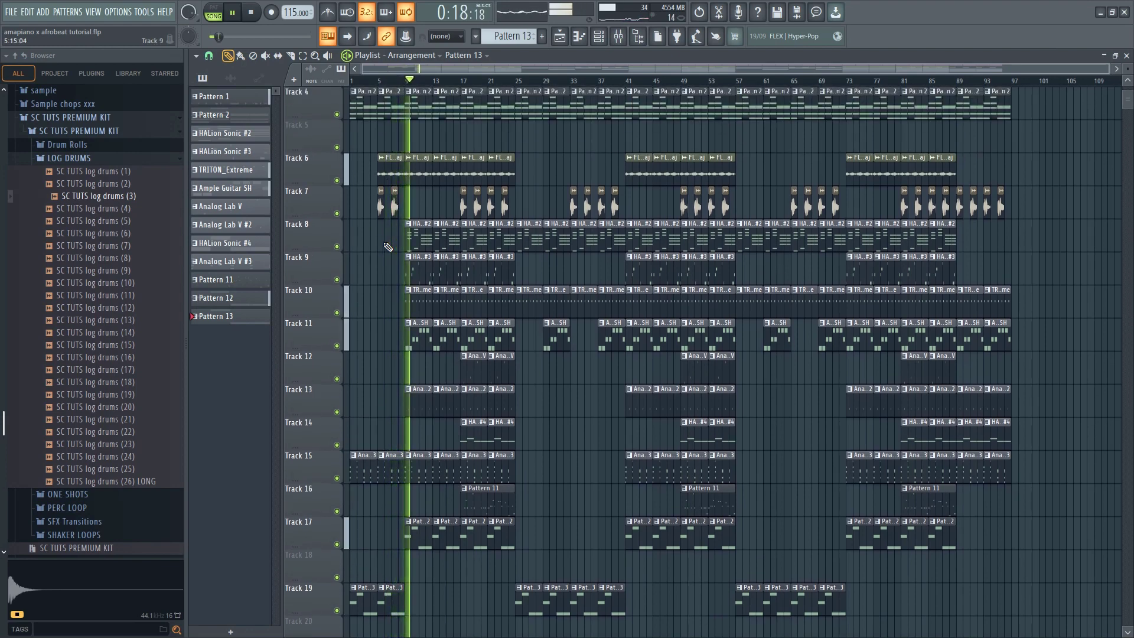
pyautogui.scroll(-2, 386, 246)
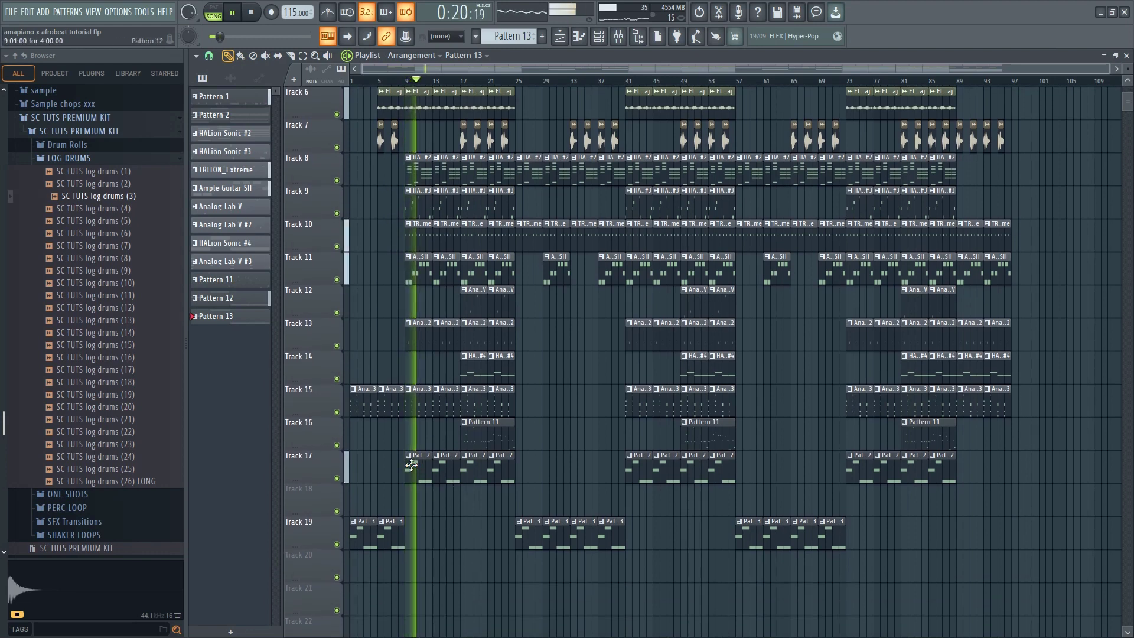
pyautogui.click(420, 476)
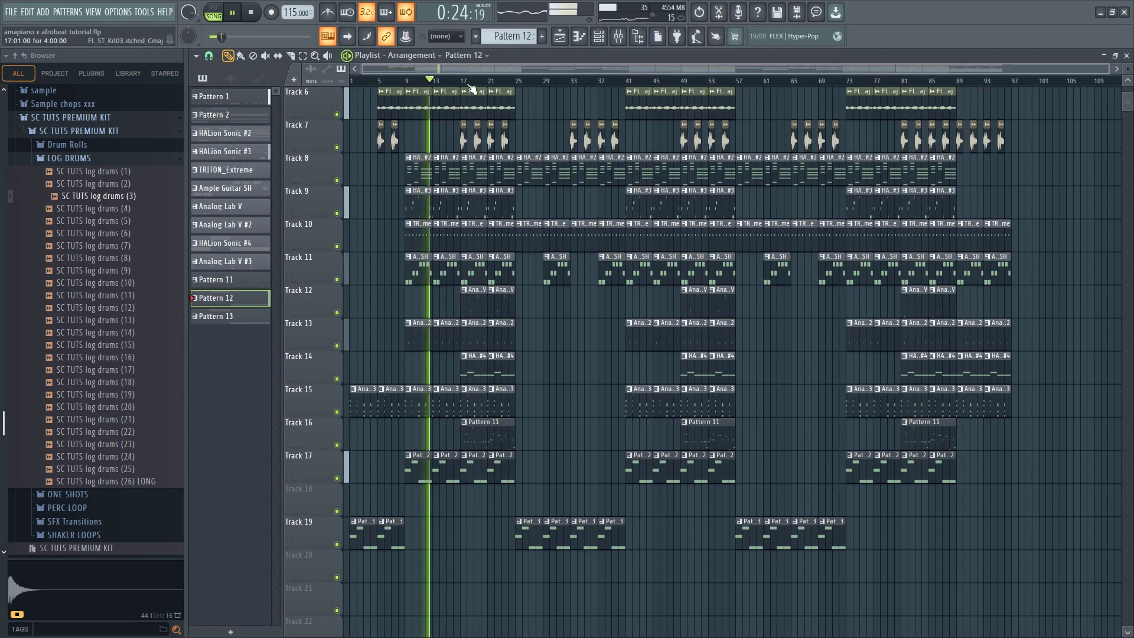
pyautogui.scroll(2, 469, 192)
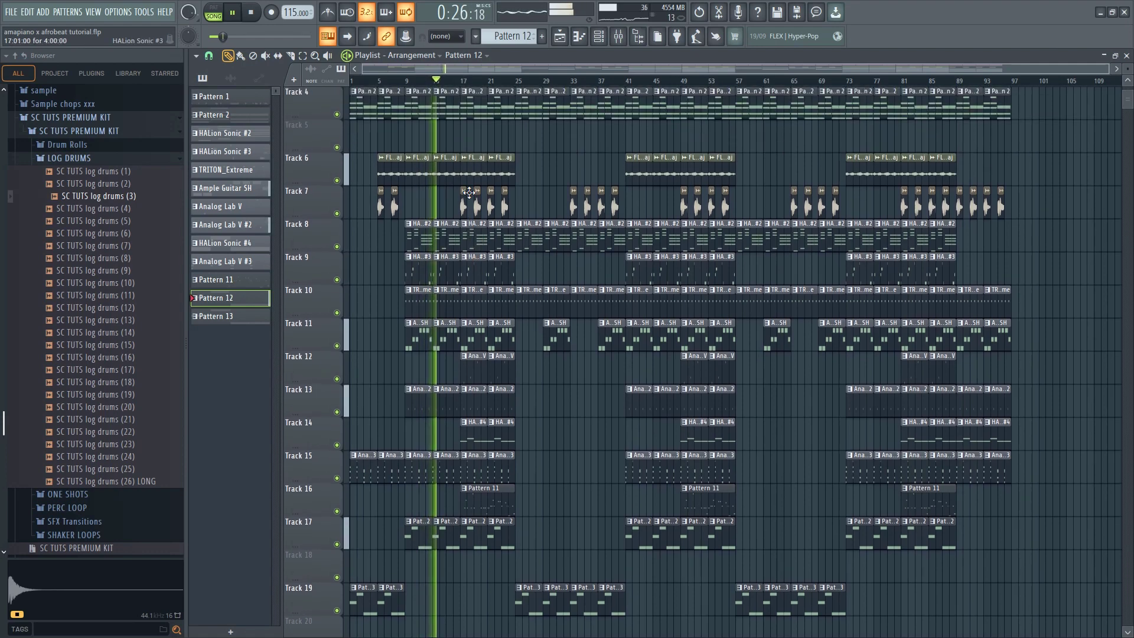
pyautogui.scroll(2, 469, 192)
pyautogui.scroll(-3, 407, 207)
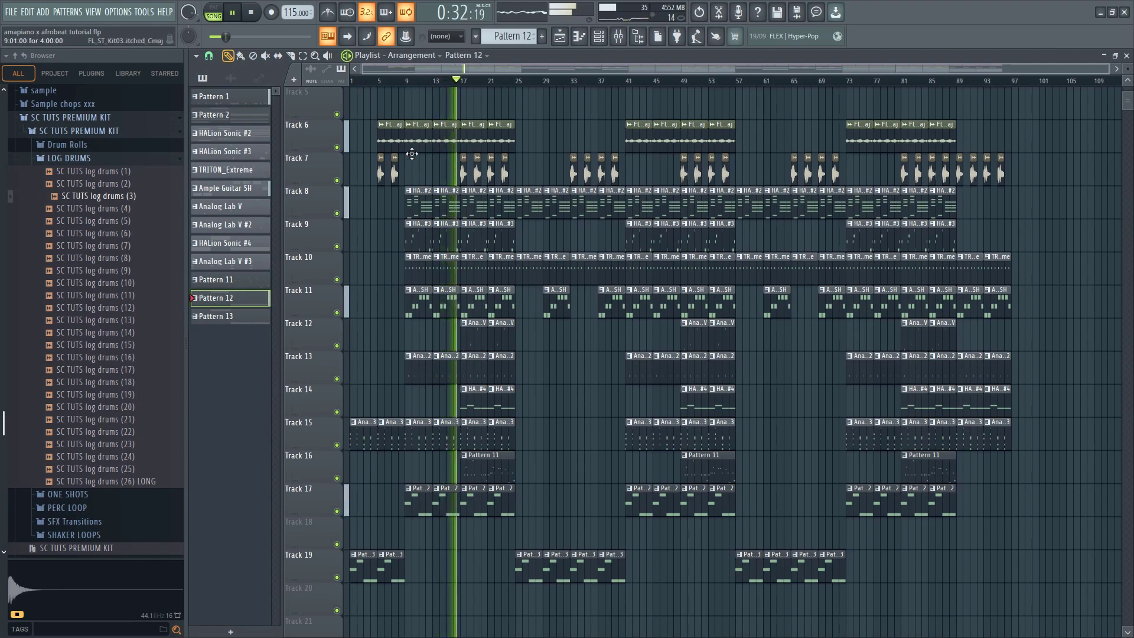
pyautogui.scroll(2, 412, 153)
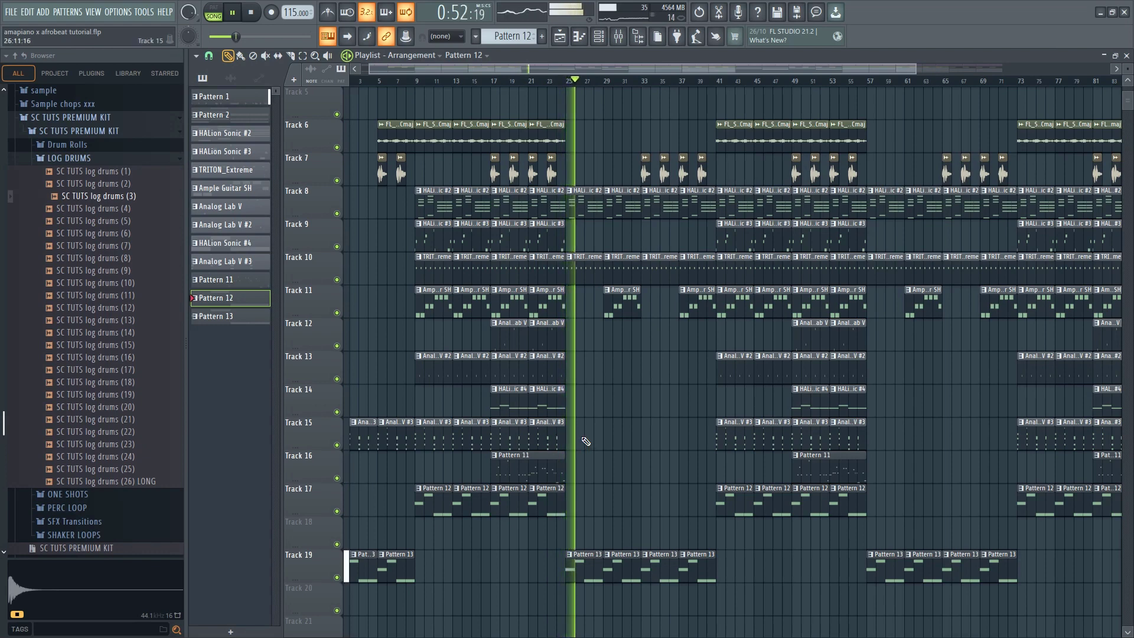
# Stop playback, examine the full layout of Tracks 1 to 19, and restart the song from the beginning
pyautogui.press('space')
pyautogui.scroll(-2, 577, 418)
pyautogui.scroll(3, 496, 375)
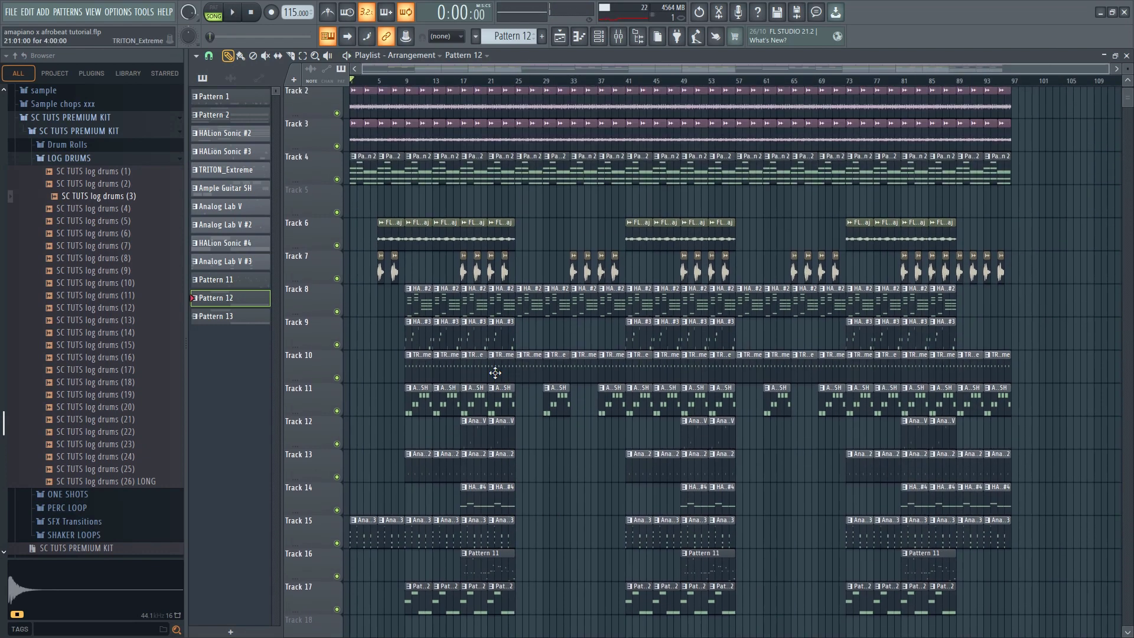
pyautogui.scroll(-4, 521, 362)
pyautogui.scroll(3, 624, 107)
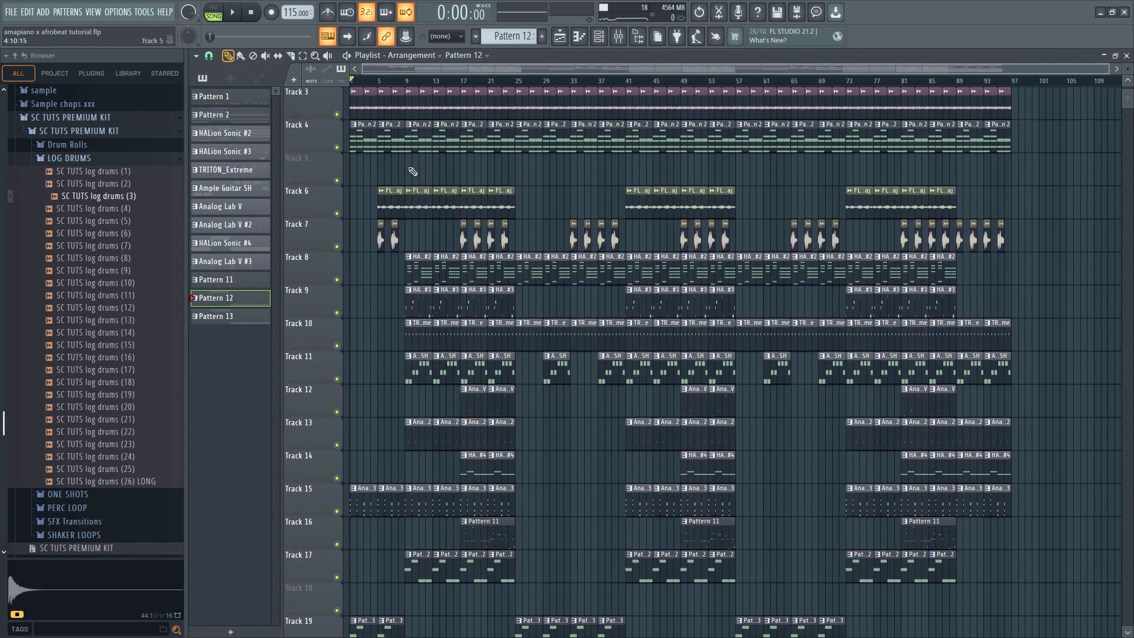
pyautogui.scroll(1, 484, 212)
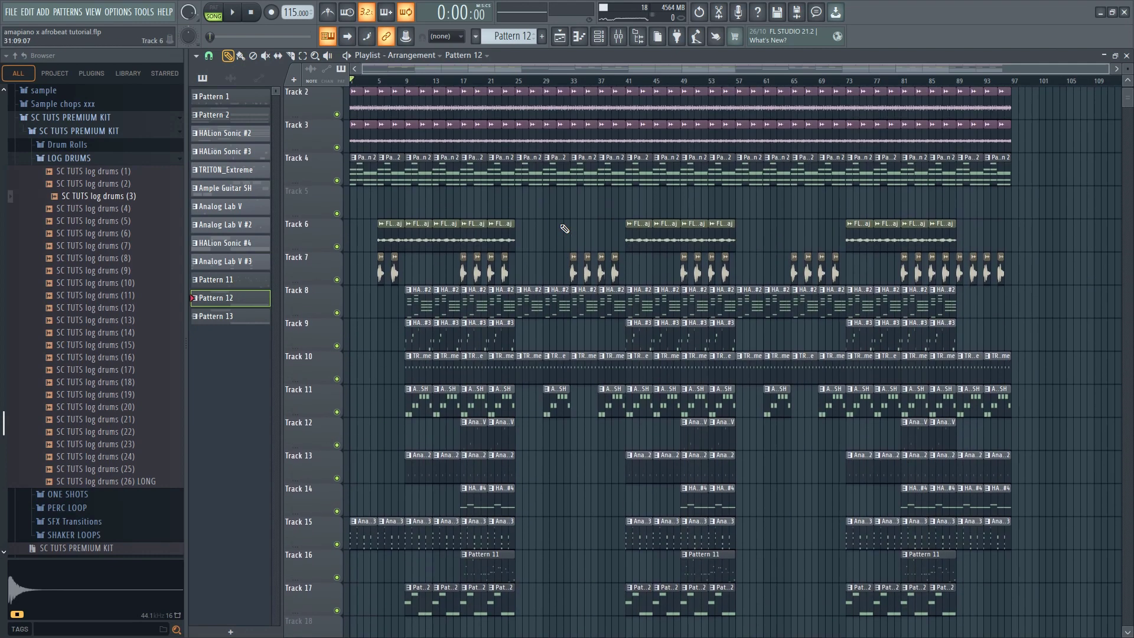
pyautogui.scroll(-3, 536, 239)
pyautogui.scroll(3, 535, 251)
pyautogui.scroll(-1, 550, 277)
pyautogui.scroll(-2, 550, 287)
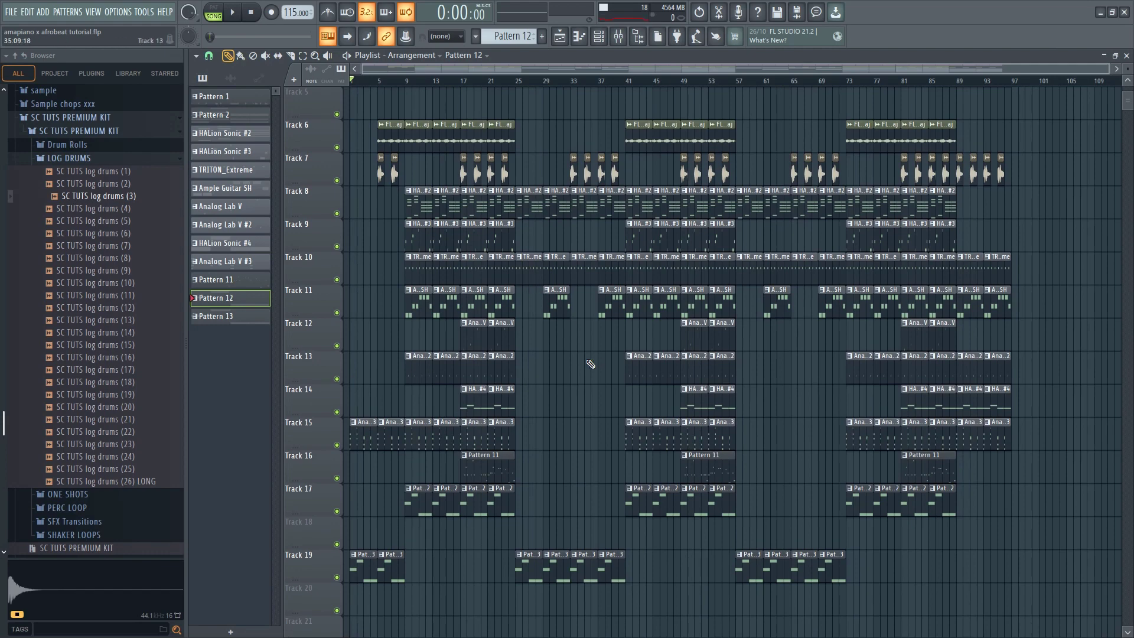
pyautogui.scroll(4, 590, 363)
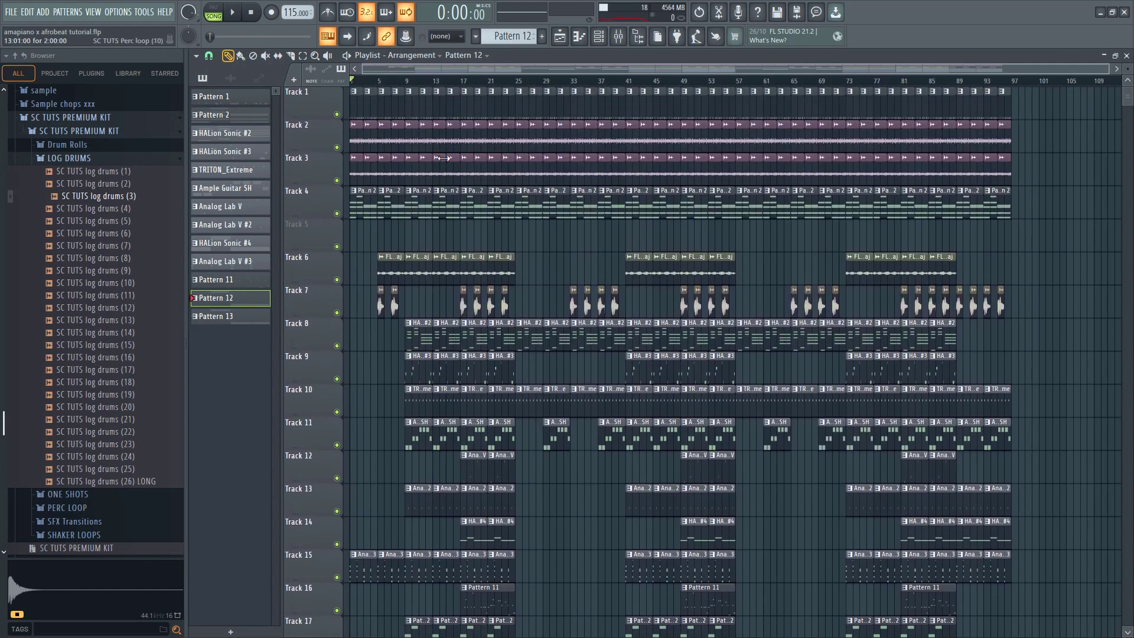
pyautogui.scroll(-7, 434, 157)
pyautogui.scroll(5, 382, 162)
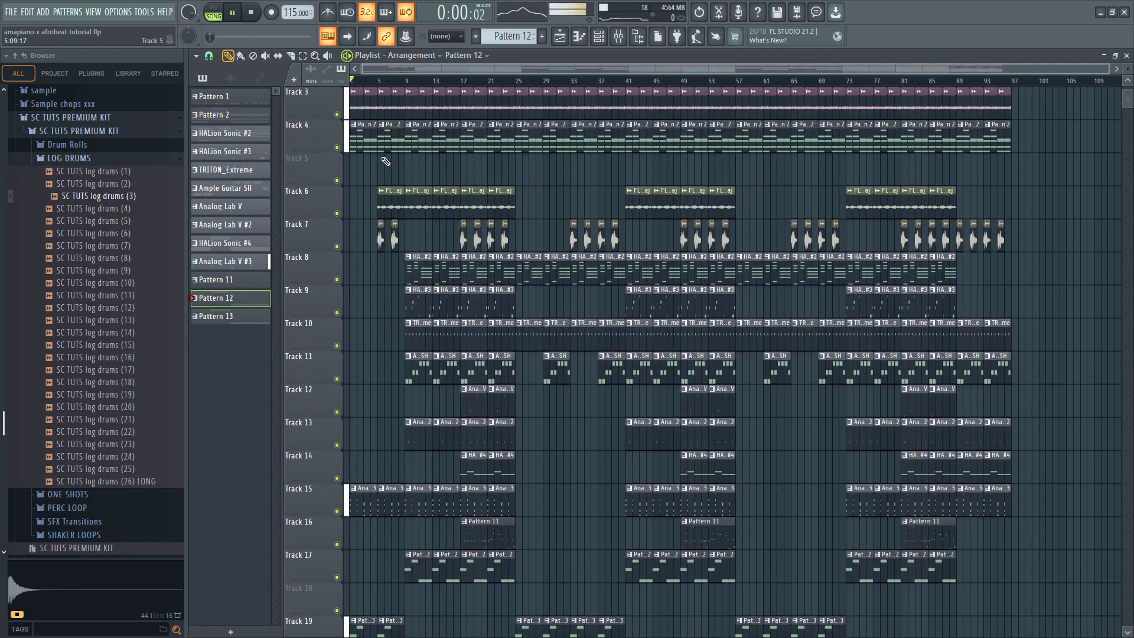
# Place a Pattern 13 clip at bar 93 on Track 19 to add bass to the outro
pyautogui.moveTo(1128, 72); pyautogui.dragTo(1128, 68)
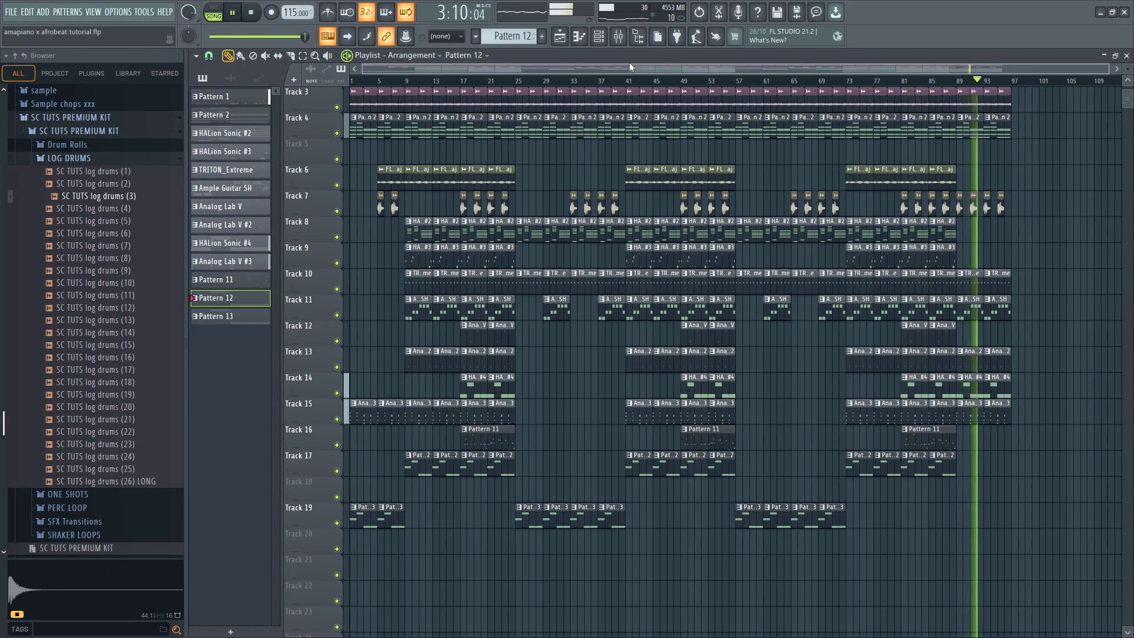
pyautogui.click(828, 516)
pyautogui.click(991, 506)
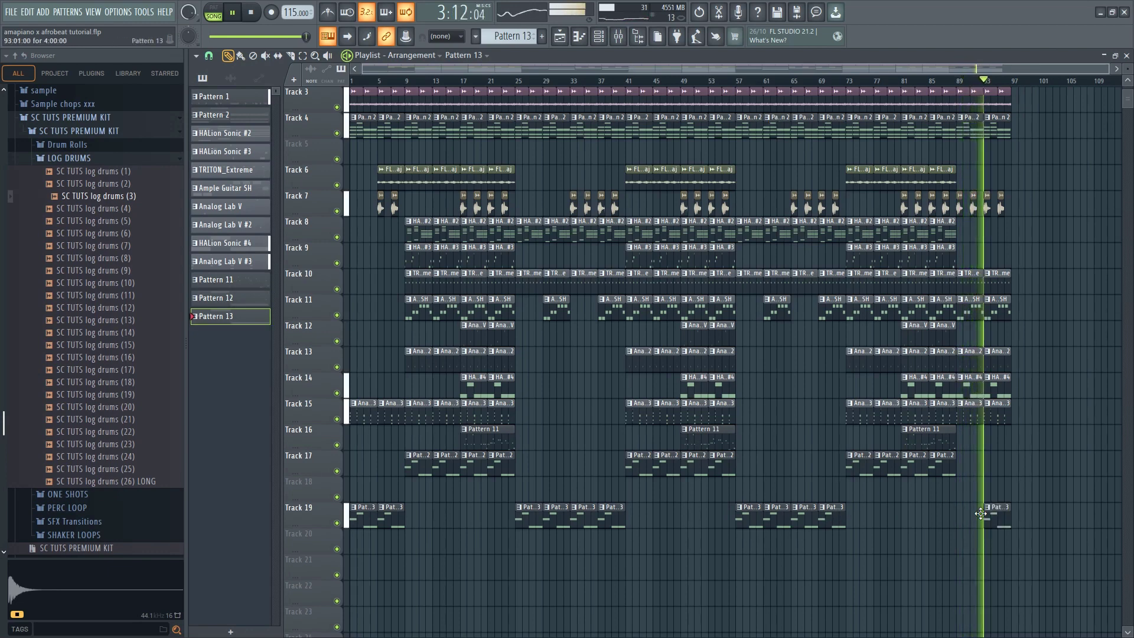